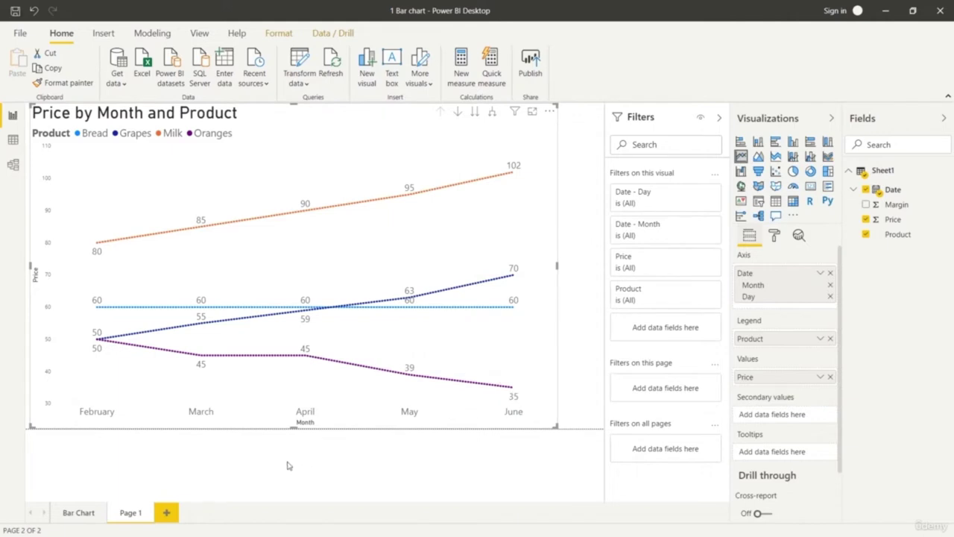
Rename the report page Page 1 as Line Chart
{"action": "right_click", "coordinate": [139, 513]}
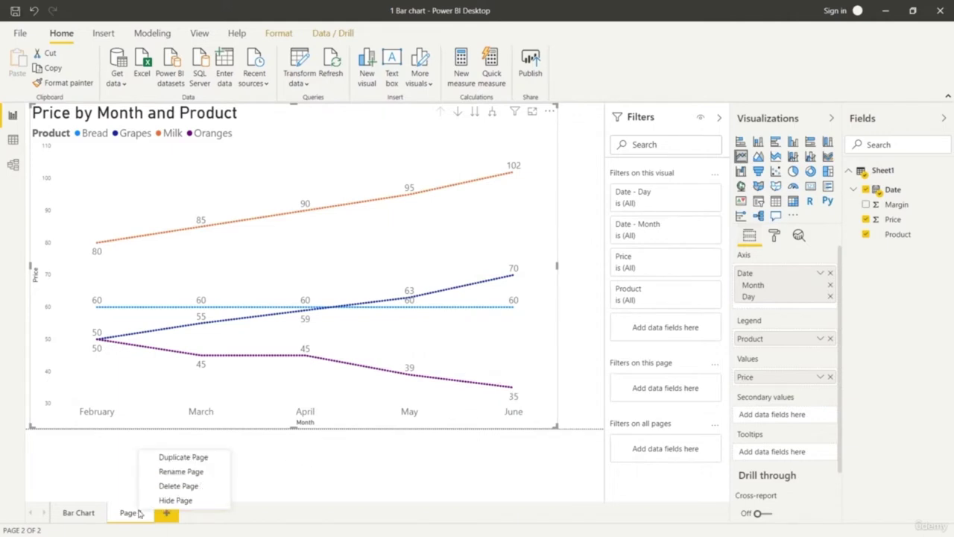
{"action": "left_click", "coordinate": [163, 469]}
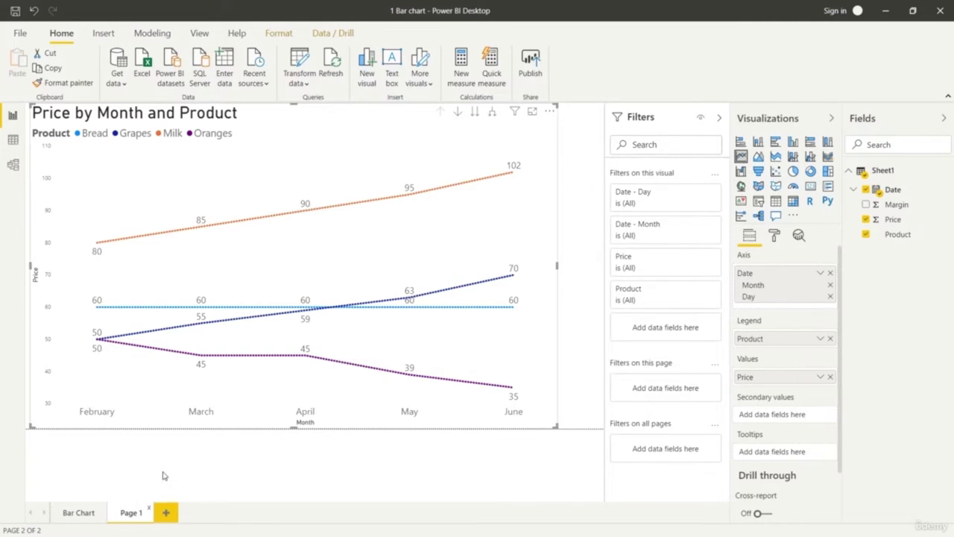
{"action": "type", "text": "Line C"}
{"action": "left_click", "coordinate": [164, 476]}
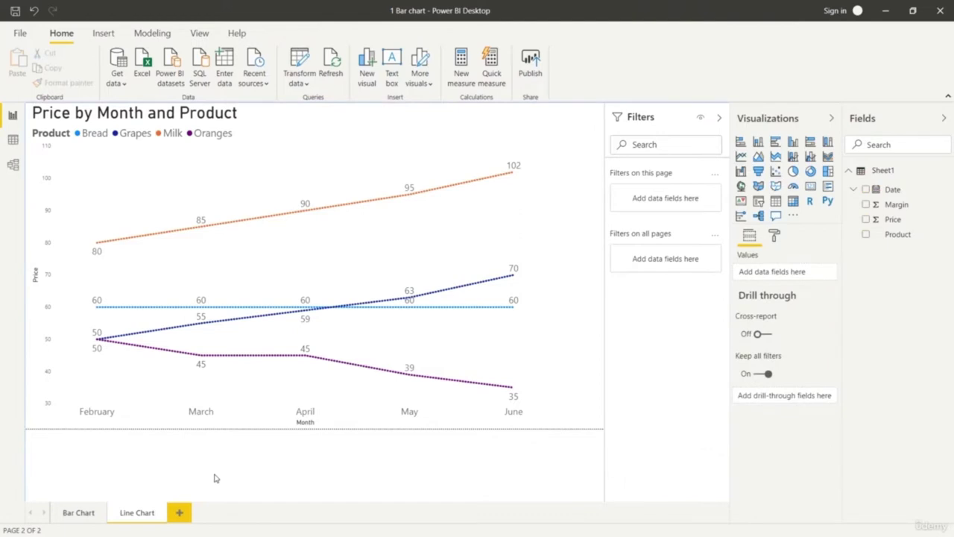
Compare the visuals on the Bar Chart and Line Chart pages
{"action": "left_click", "coordinate": [78, 515]}
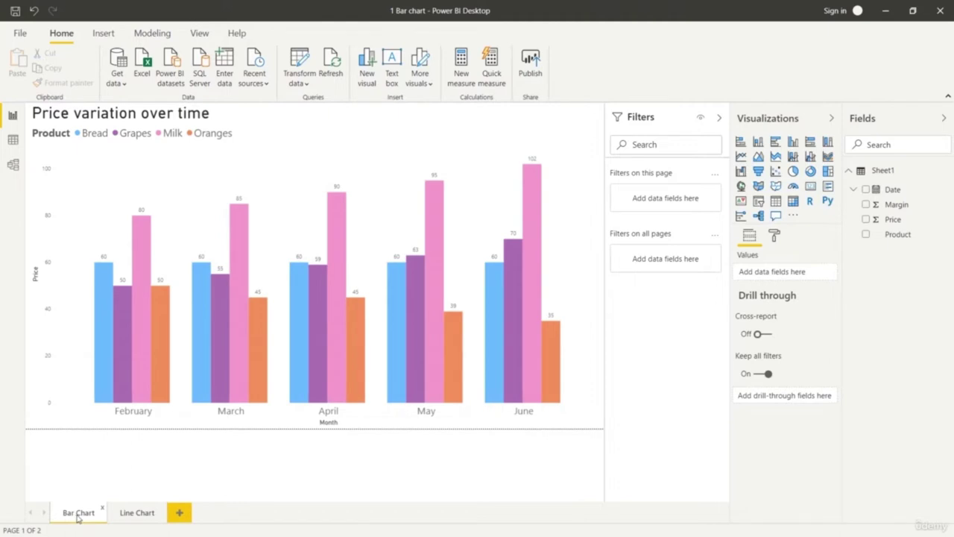
{"action": "left_click", "coordinate": [130, 515]}
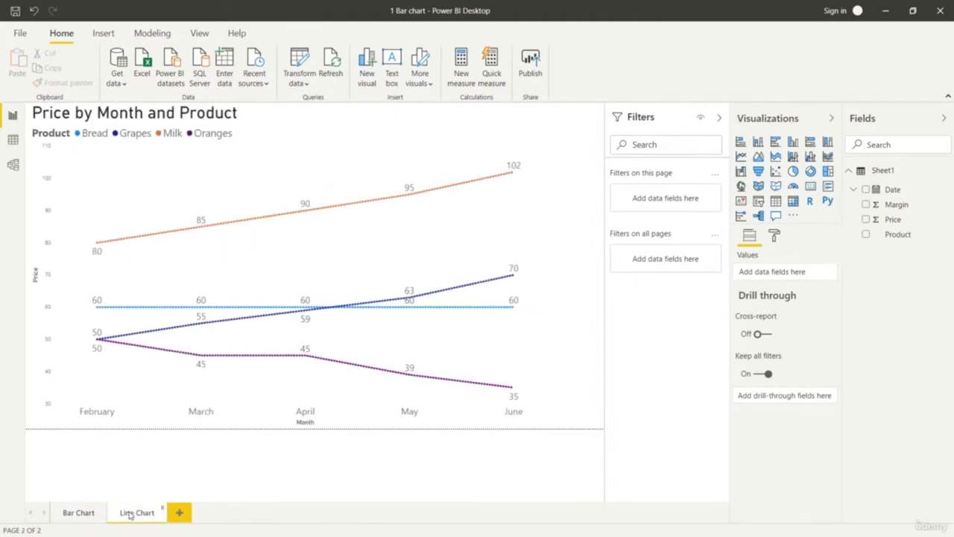
{"action": "left_click", "coordinate": [79, 513]}
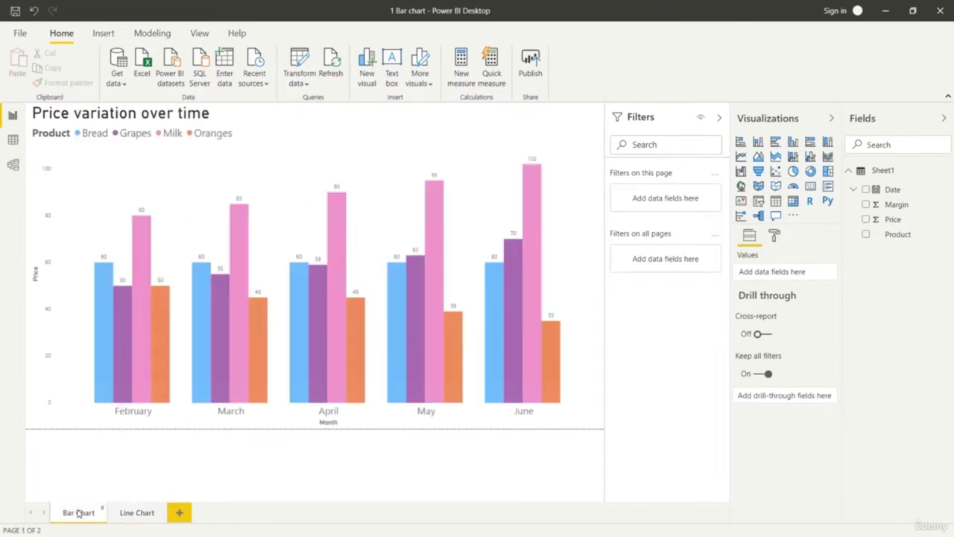
{"action": "left_click", "coordinate": [139, 514]}
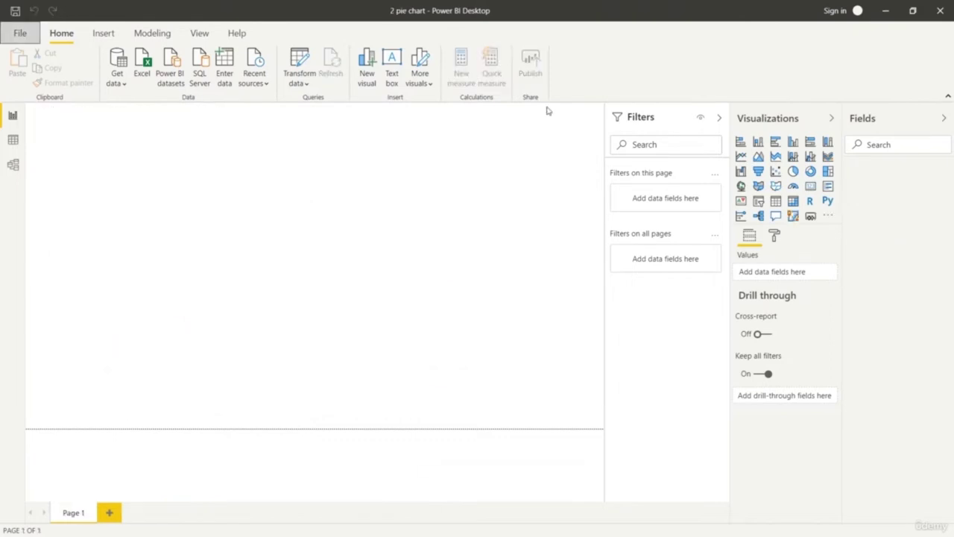
Import Sheet1 from the Excel workbook billing.xls into the 2 pie chart report, previewing its rows before loading
{"action": "left_click", "coordinate": [117, 78]}
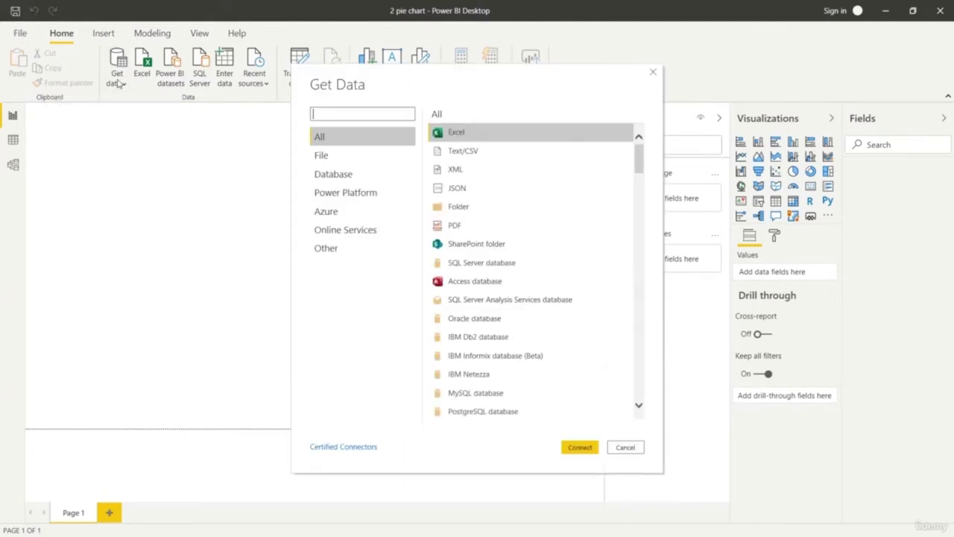
{"action": "left_click", "coordinate": [580, 447]}
{"action": "left_click", "coordinate": [509, 275]}
{"action": "left_click", "coordinate": [675, 463]}
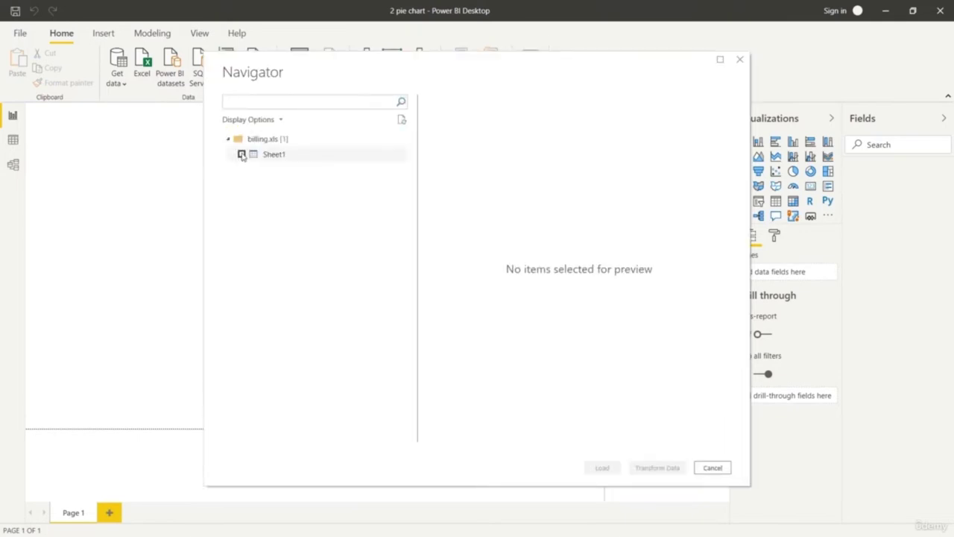
{"action": "left_click", "coordinate": [241, 154]}
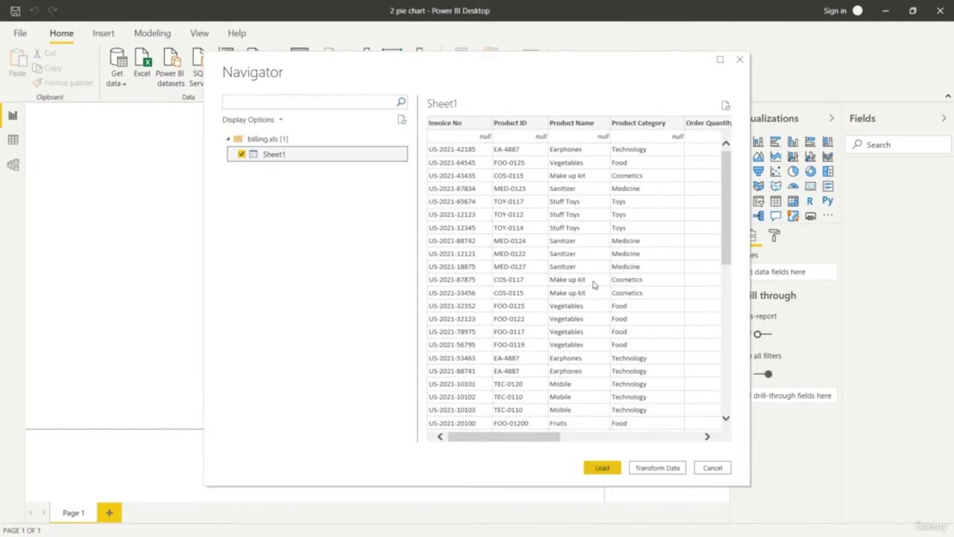
{"action": "scroll", "coordinate": [594, 284], "scroll_direction": "down", "scroll_amount": 10}
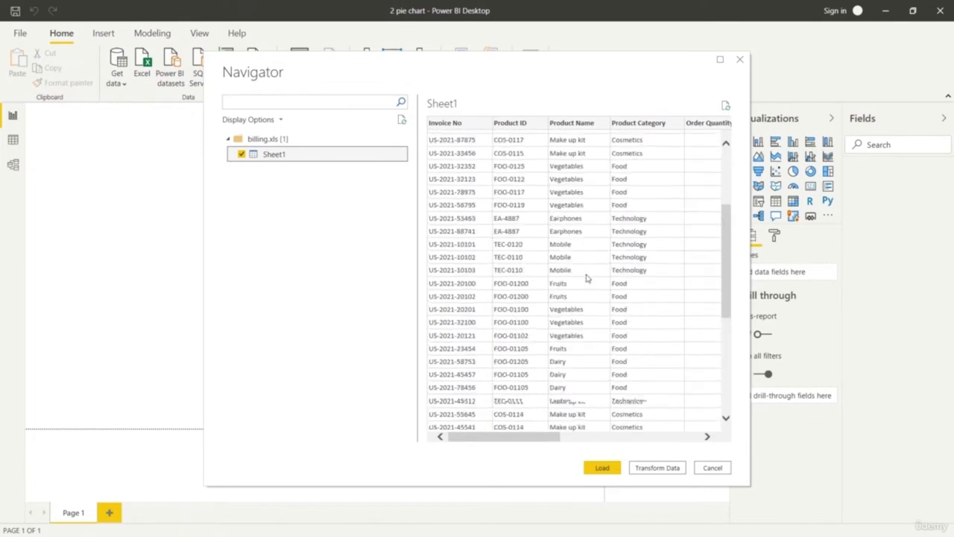
{"action": "scroll", "coordinate": [586, 278], "scroll_direction": "up", "scroll_amount": 4}
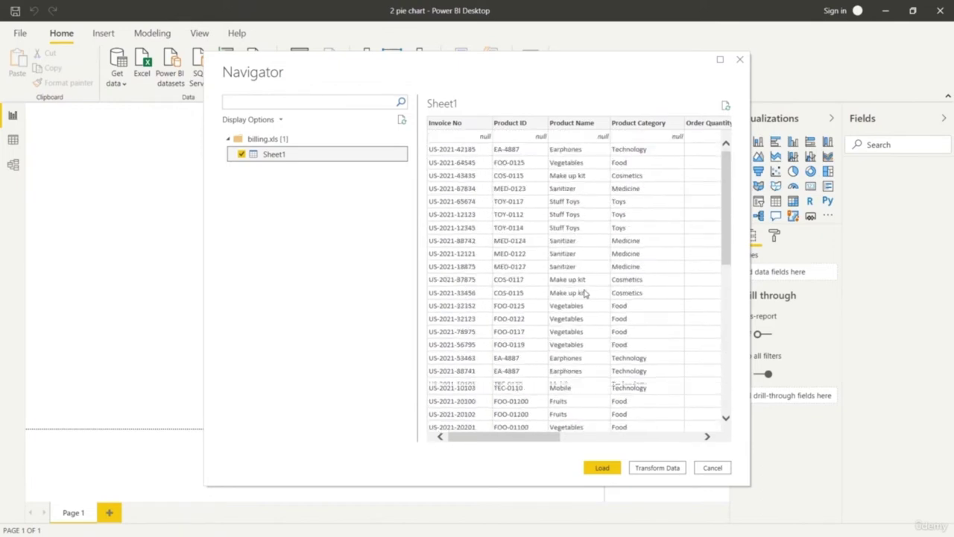
{"action": "left_click", "coordinate": [608, 467]}
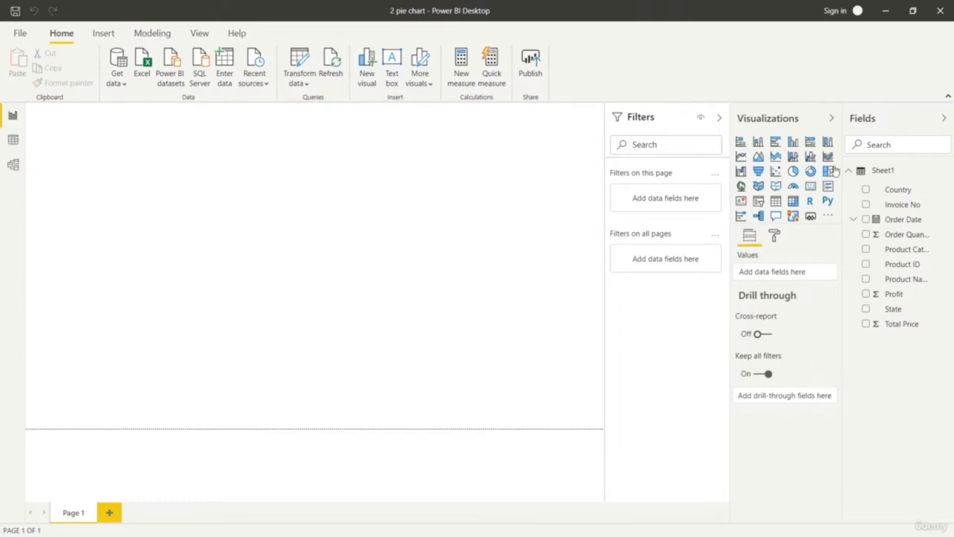
Build a pie chart filling most of the page, with Product Category as legend and Order Quantity as values
{"action": "left_click", "coordinate": [793, 171]}
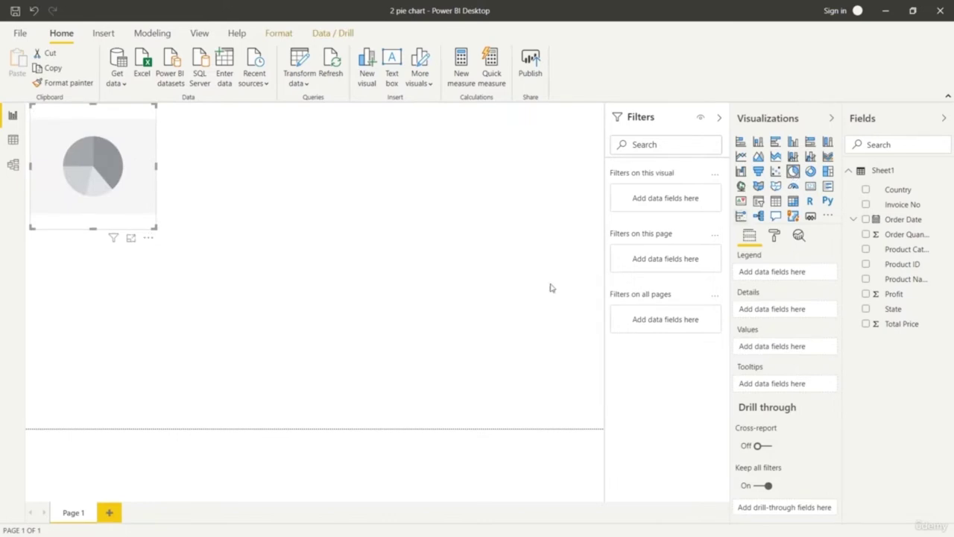
{"action": "left_click_drag", "start_coordinate": [156, 228], "coordinate": [232, 292]}
{"action": "left_click_drag", "start_coordinate": [298, 323], "coordinate": [578, 428]}
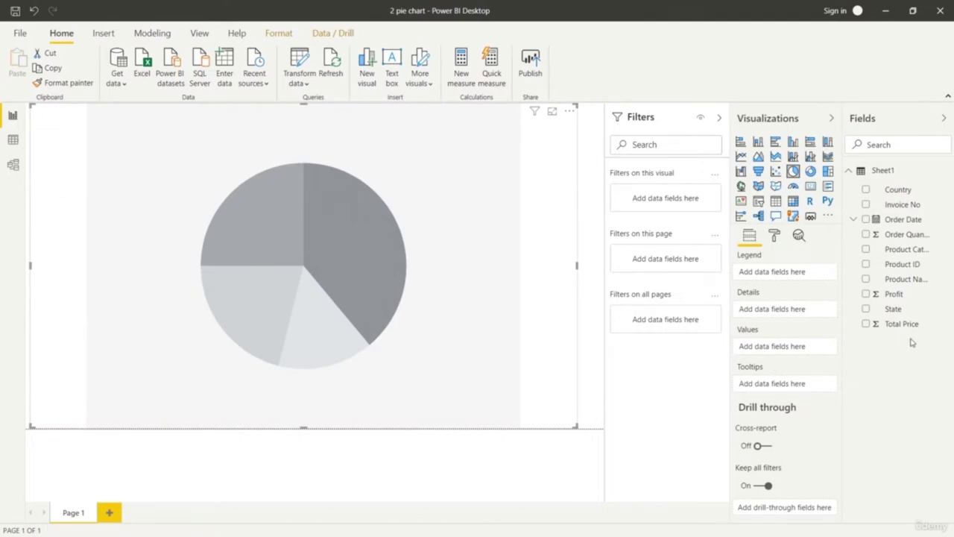
{"action": "left_click_drag", "start_coordinate": [912, 250], "coordinate": [815, 275]}
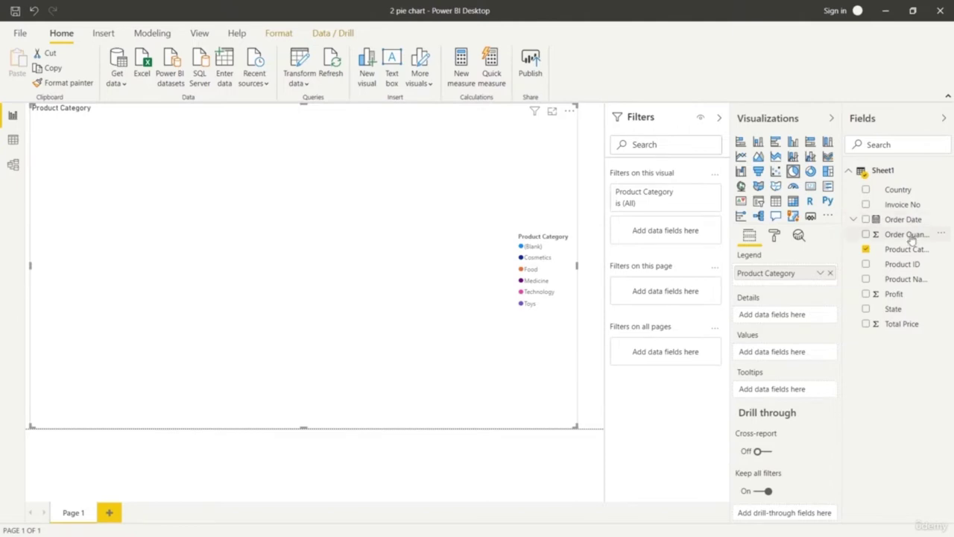
{"action": "left_click_drag", "start_coordinate": [911, 235], "coordinate": [807, 354]}
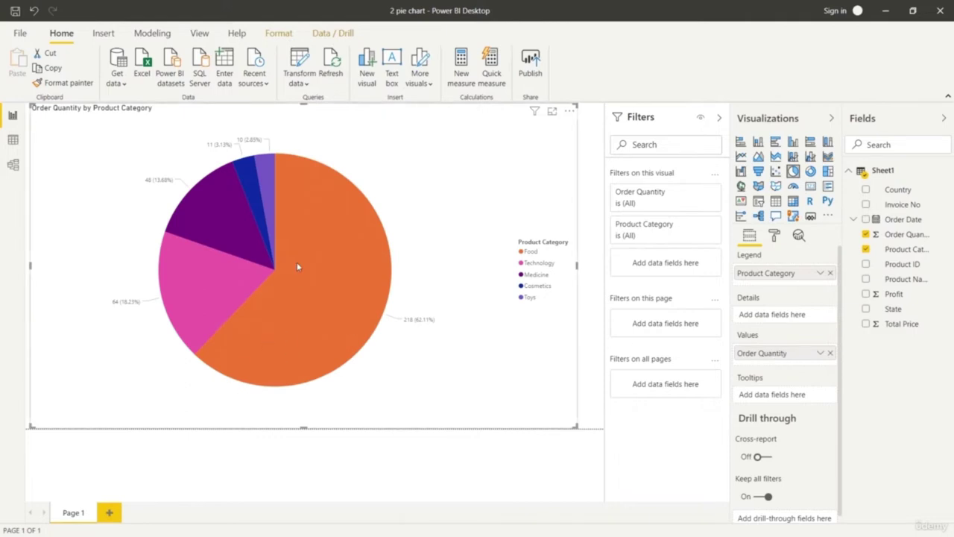
Try Profit as the pie chart's values and restore Order Quantity
{"action": "left_click", "coordinate": [832, 353]}
{"action": "left_click_drag", "start_coordinate": [898, 294], "coordinate": [807, 358]}
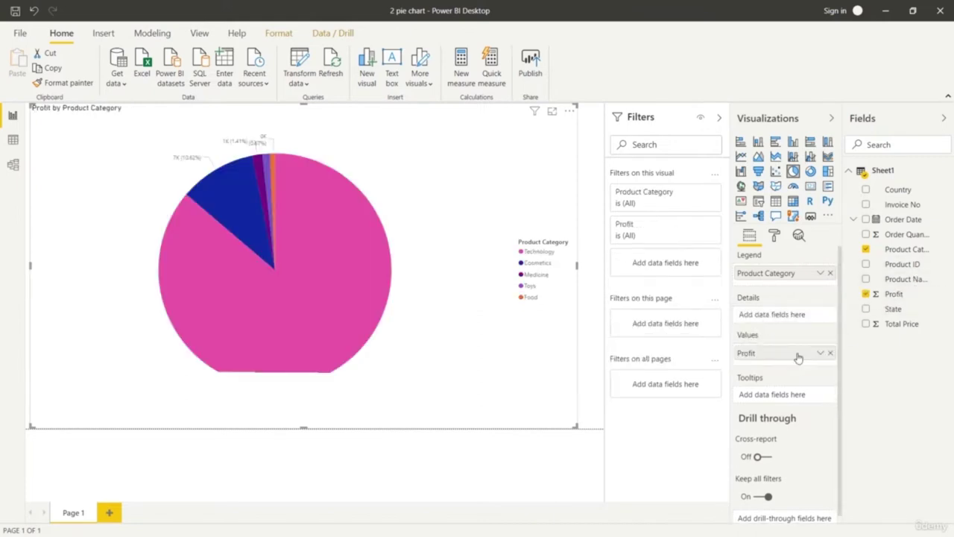
{"action": "left_click", "coordinate": [830, 353]}
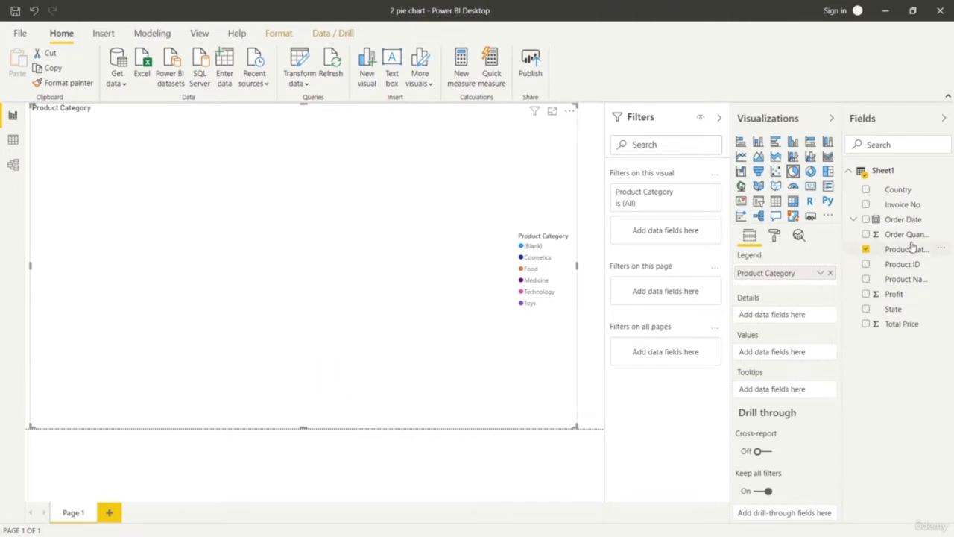
{"action": "left_click_drag", "start_coordinate": [913, 236], "coordinate": [806, 361]}
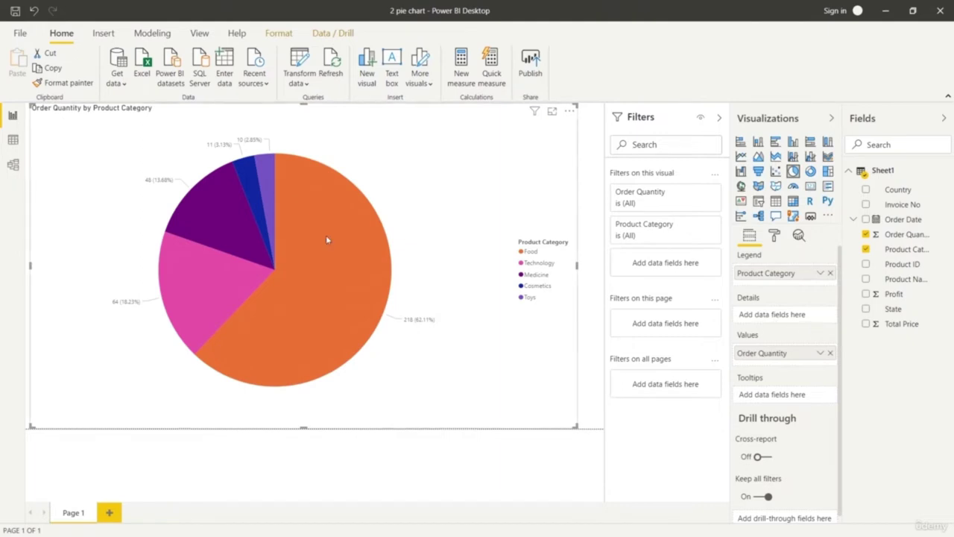
Set the pie chart legend's text size to 16 pt
{"action": "left_click", "coordinate": [773, 237]}
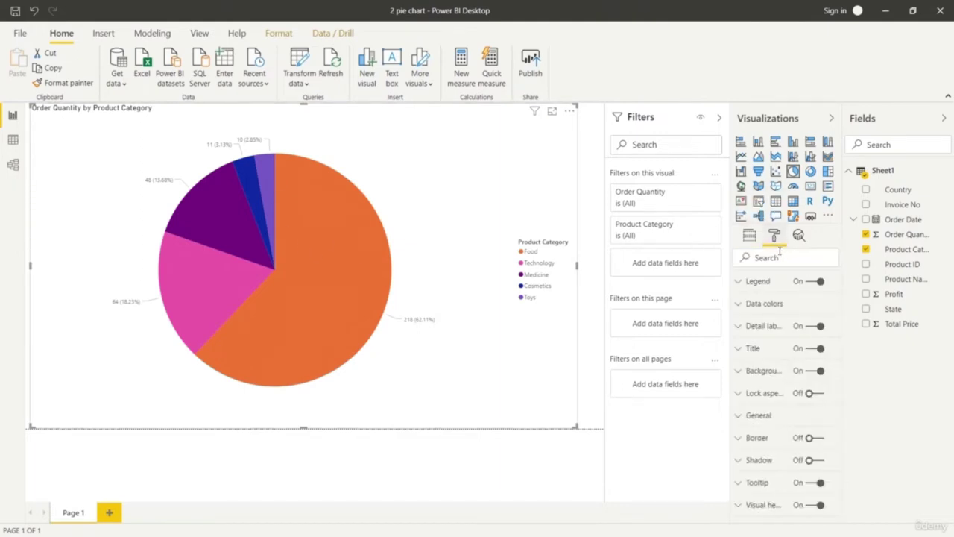
{"action": "left_click", "coordinate": [739, 282]}
{"action": "scroll", "coordinate": [786, 394], "scroll_direction": "down", "scroll_amount": 5}
{"action": "scroll", "coordinate": [781, 375], "scroll_direction": "up", "scroll_amount": 1}
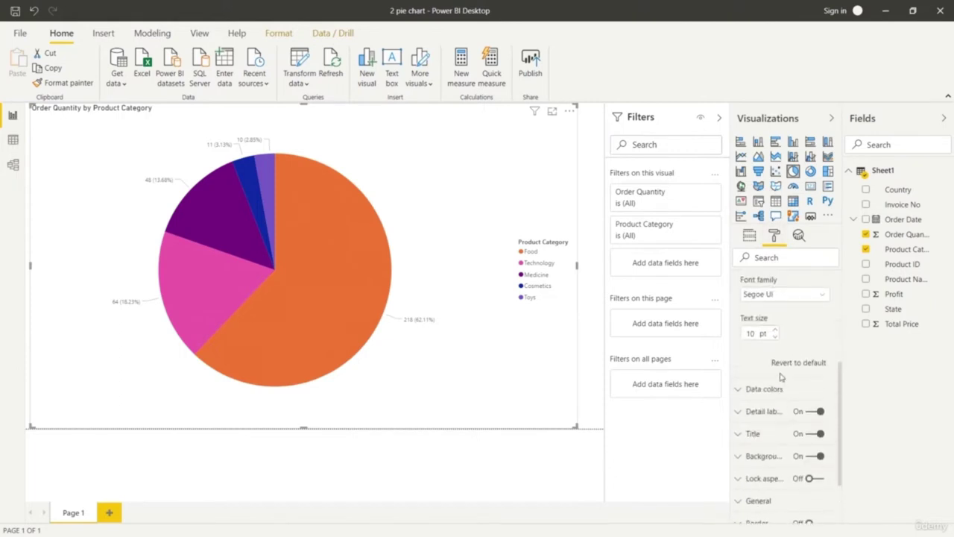
{"action": "left_click", "coordinate": [775, 331]}
{"action": "left_click", "coordinate": [775, 331]}
{"action": "left_click", "coordinate": [775, 331]}
{"action": "left_click", "coordinate": [775, 331]}
{"action": "left_click", "coordinate": [775, 331]}
{"action": "left_click", "coordinate": [775, 331]}
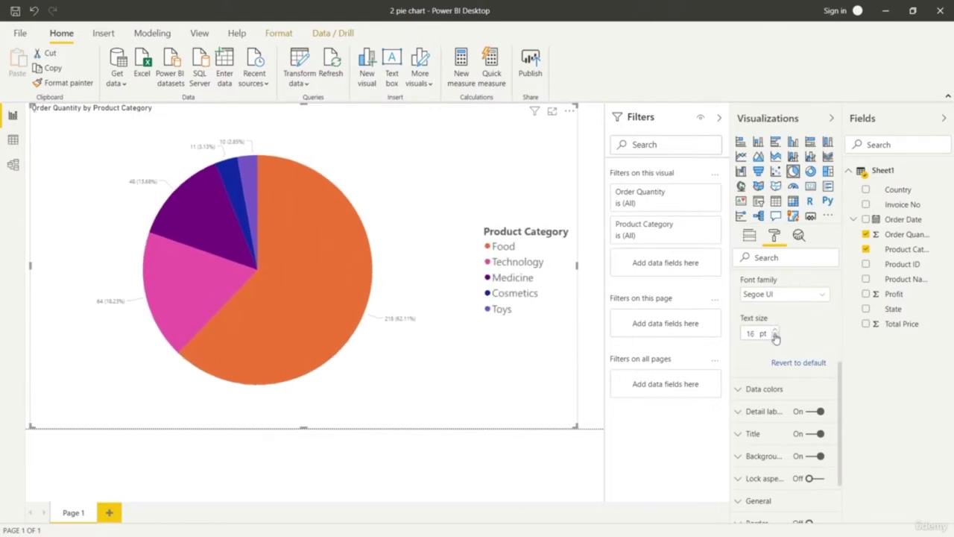
Try Arial Unicode MS and Courier New as the legend's font family
{"action": "scroll", "coordinate": [788, 313], "scroll_direction": "up", "scroll_amount": 1}
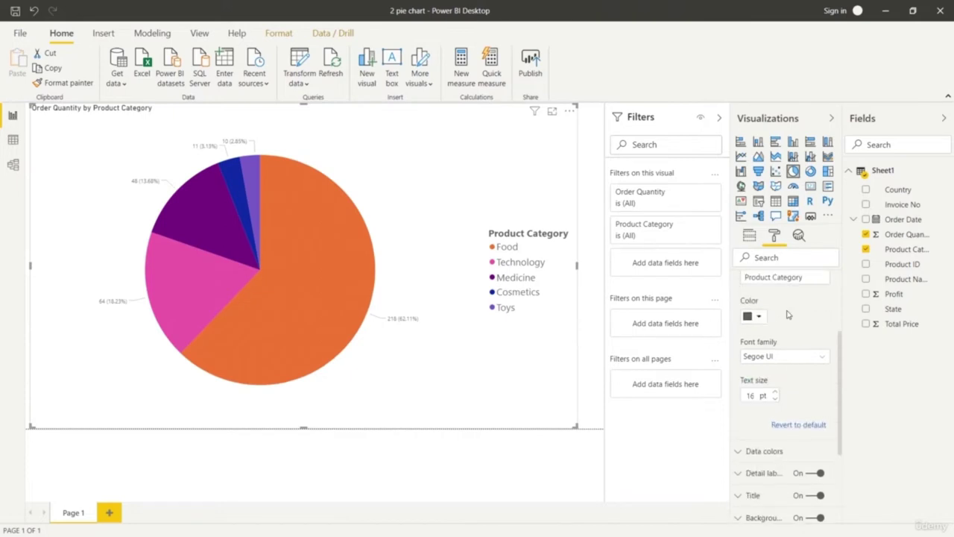
{"action": "left_click", "coordinate": [820, 356]}
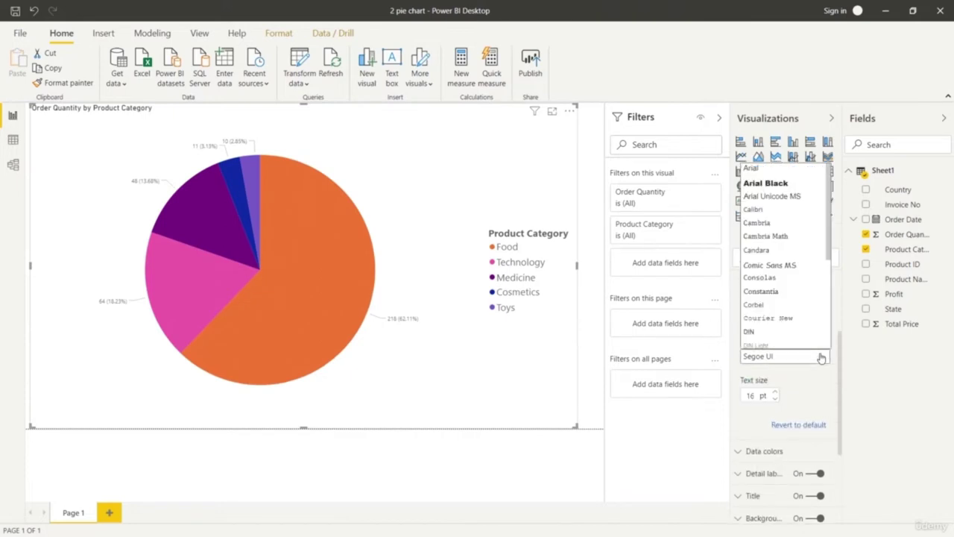
{"action": "left_click", "coordinate": [781, 192]}
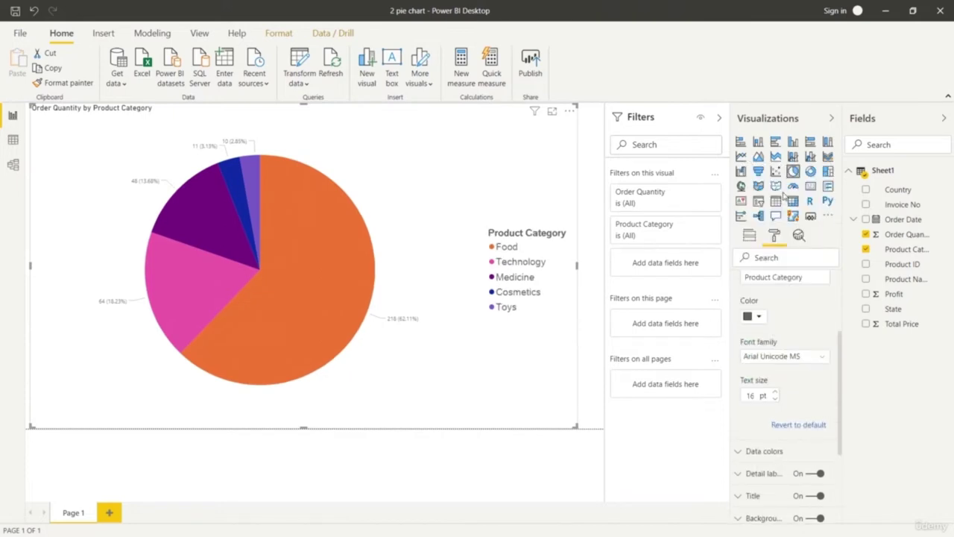
{"action": "left_click", "coordinate": [821, 361]}
{"action": "left_click", "coordinate": [798, 319]}
Set the legend's font family to Times New Roman
{"action": "left_click", "coordinate": [824, 361]}
{"action": "scroll", "coordinate": [794, 327], "scroll_direction": "down", "scroll_amount": 5}
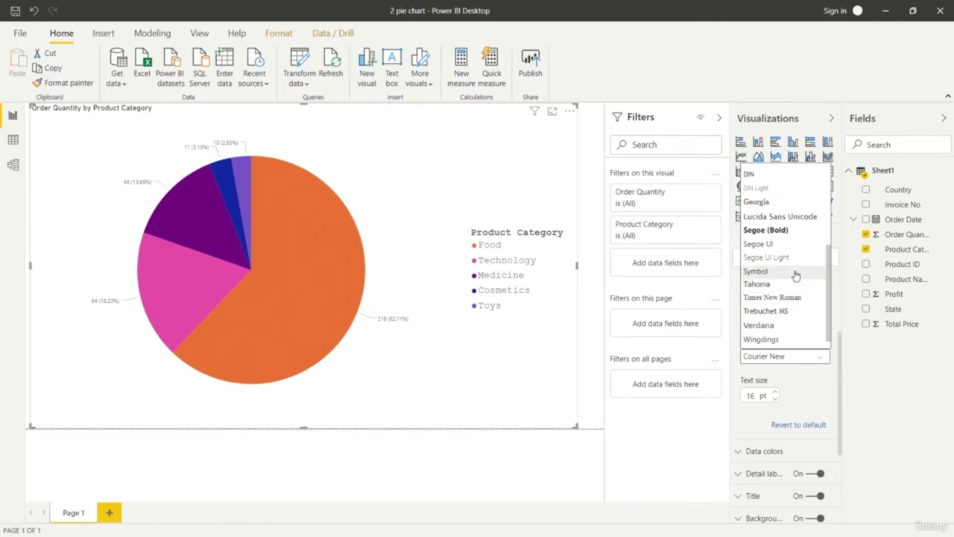
{"action": "left_click", "coordinate": [772, 298]}
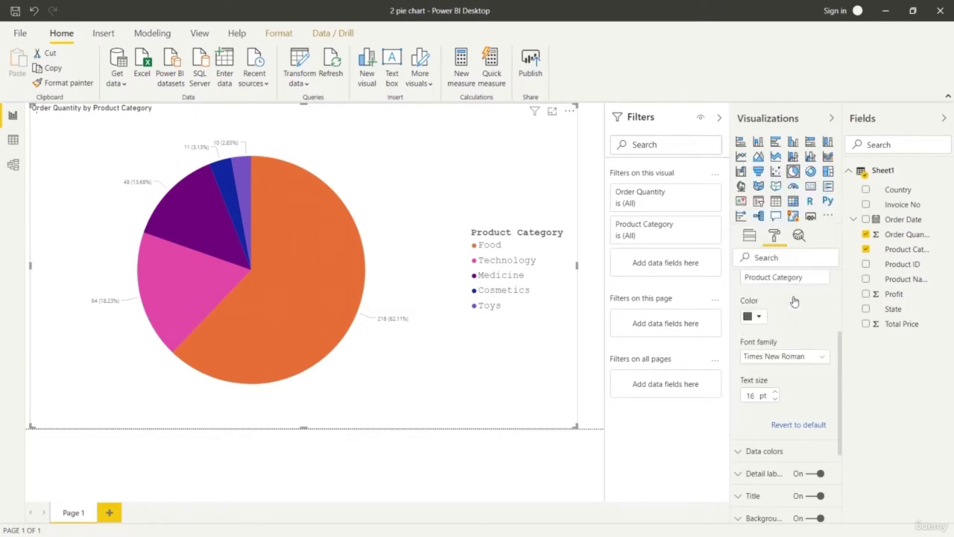
Try Wingdings as the legend's font family and switch back to Times New Roman
{"action": "left_click", "coordinate": [820, 358]}
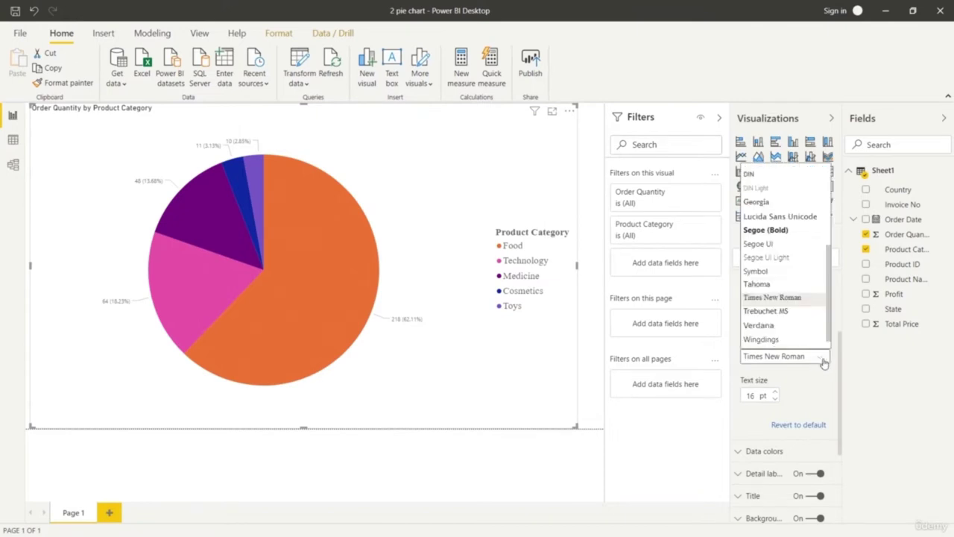
{"action": "left_click", "coordinate": [794, 328]}
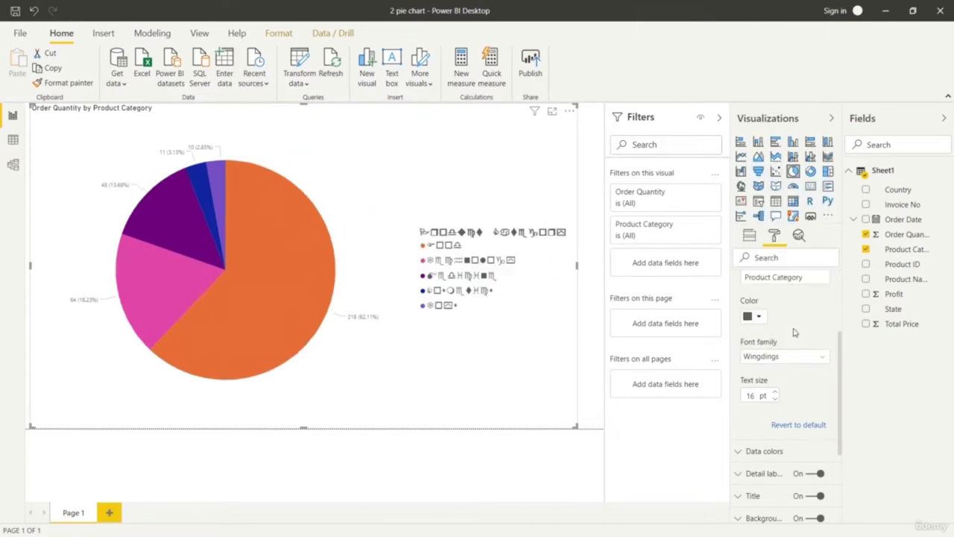
{"action": "left_click", "coordinate": [820, 357]}
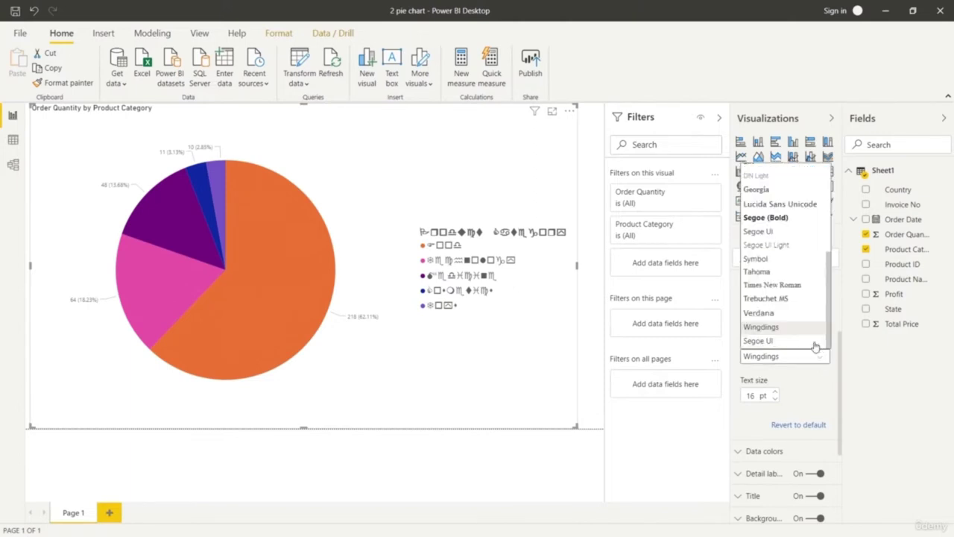
{"action": "left_click", "coordinate": [786, 287]}
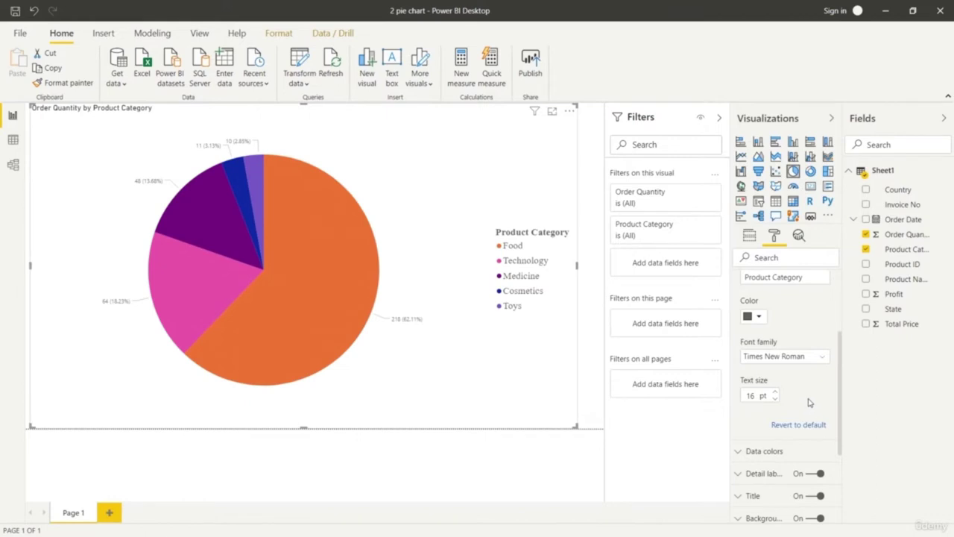
Set the pie chart legend's position to Top Center
{"action": "scroll", "coordinate": [795, 403], "scroll_direction": "up", "scroll_amount": 2}
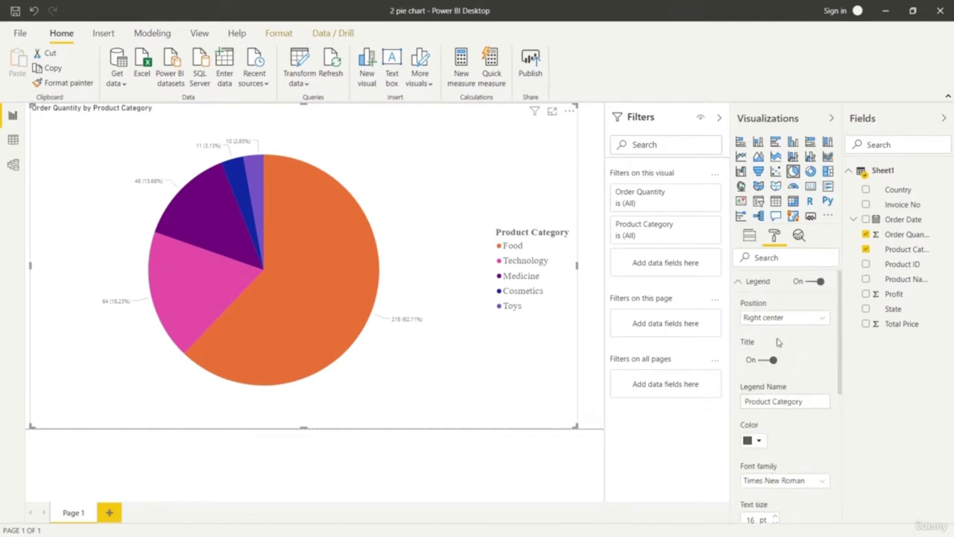
{"action": "left_click", "coordinate": [791, 317]}
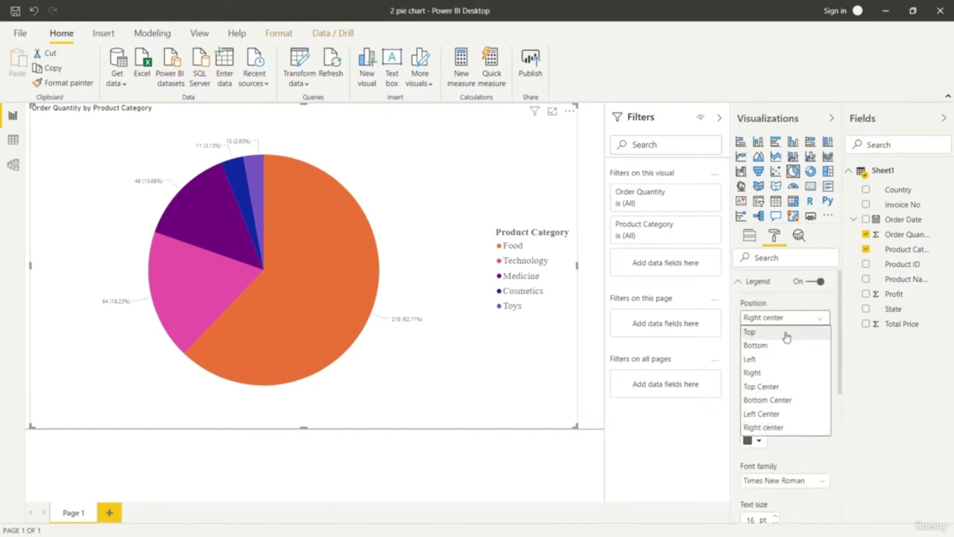
{"action": "left_click", "coordinate": [772, 387]}
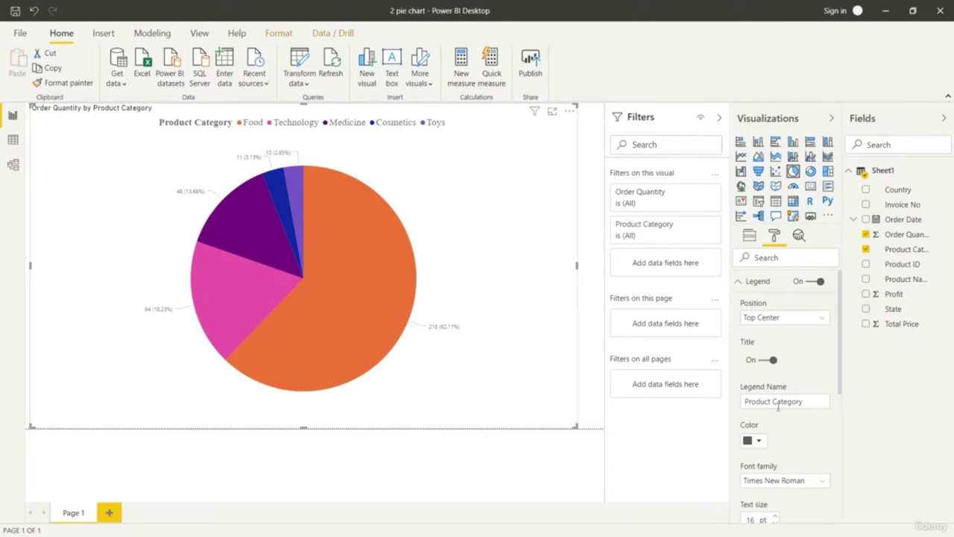
Try enlarging the text size of the pie chart's detail labels to 18 pt
{"action": "scroll", "coordinate": [780, 417], "scroll_direction": "down", "scroll_amount": 1}
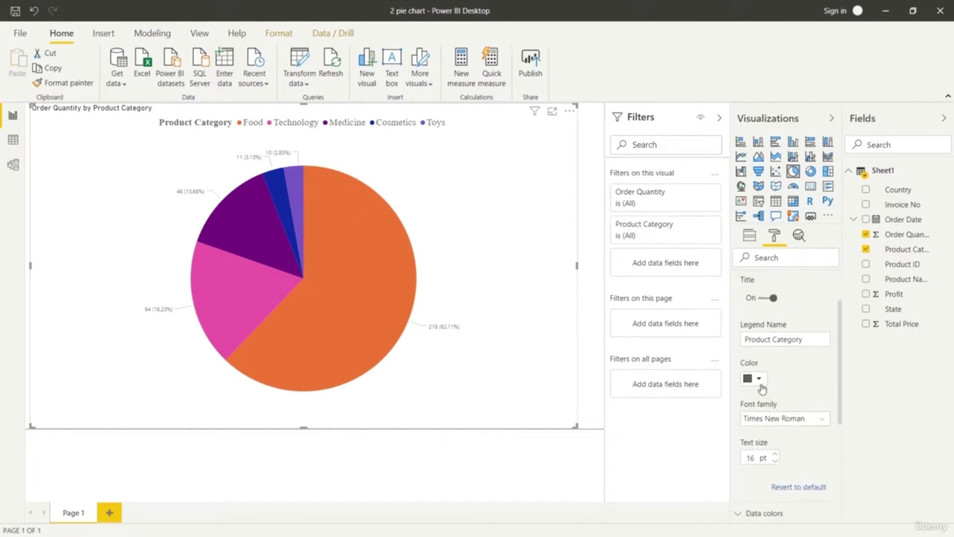
{"action": "scroll", "coordinate": [761, 387], "scroll_direction": "down", "scroll_amount": 1}
{"action": "scroll", "coordinate": [775, 385], "scroll_direction": "up", "scroll_amount": 2}
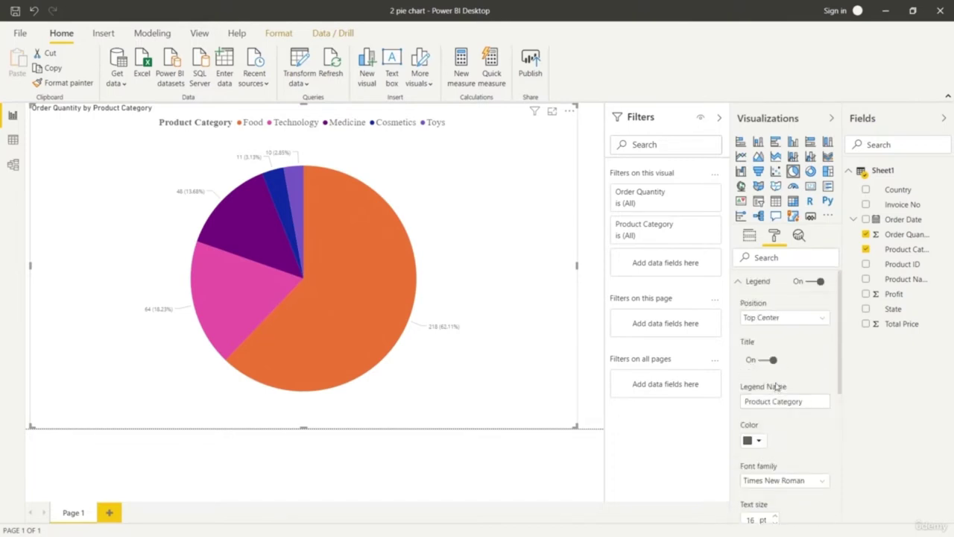
{"action": "left_click", "coordinate": [742, 283]}
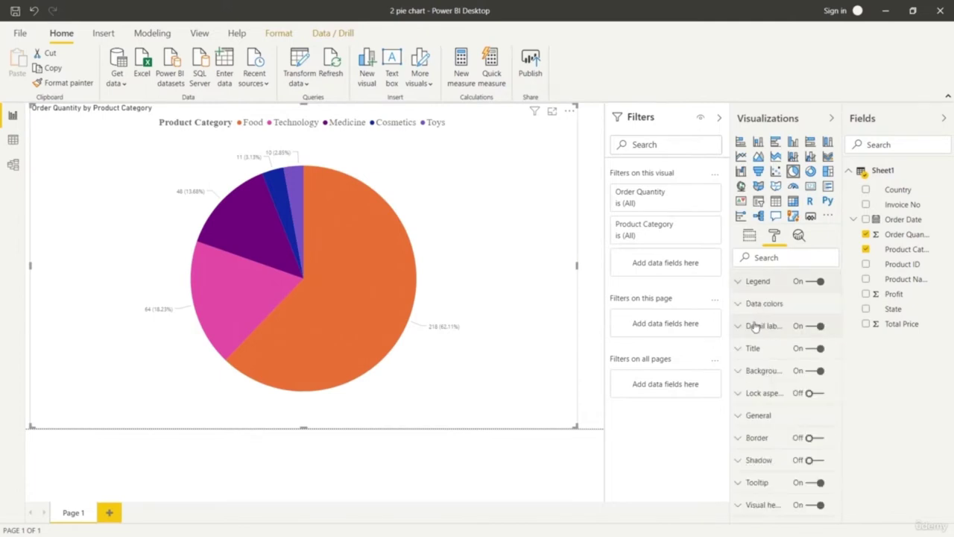
{"action": "left_click", "coordinate": [738, 328]}
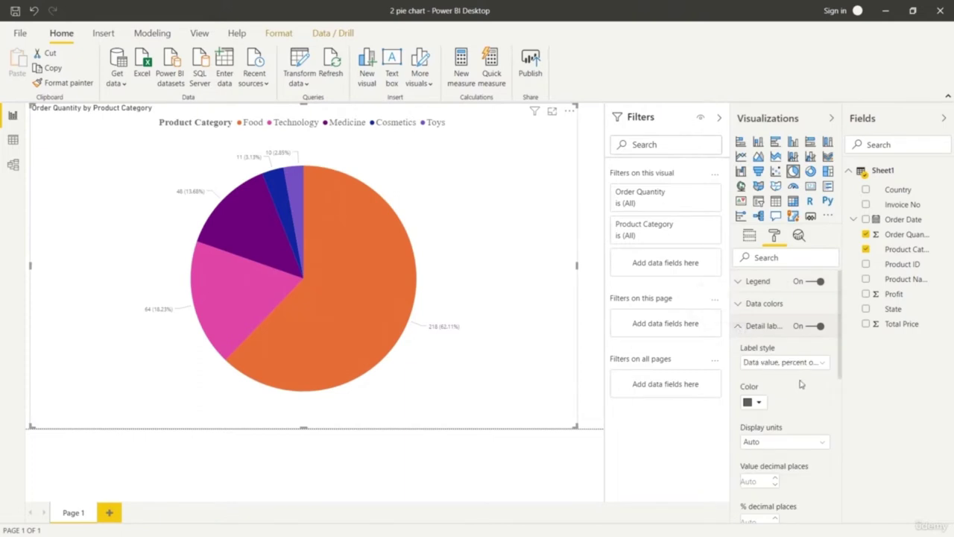
{"action": "scroll", "coordinate": [791, 399], "scroll_direction": "down", "scroll_amount": 3}
{"action": "left_click", "coordinate": [776, 434]}
{"action": "left_click", "coordinate": [775, 435]}
{"action": "left_click", "coordinate": [775, 434]}
{"action": "left_click", "coordinate": [775, 435]}
{"action": "left_click", "coordinate": [775, 438]}
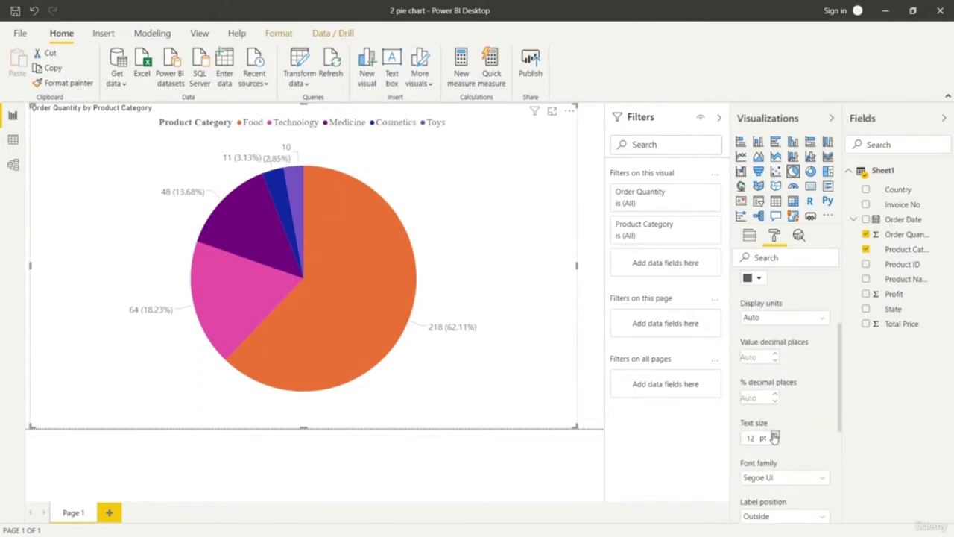
{"action": "left_click", "coordinate": [774, 436]}
{"action": "left_click", "coordinate": [775, 436]}
{"action": "left_click", "coordinate": [775, 436]}
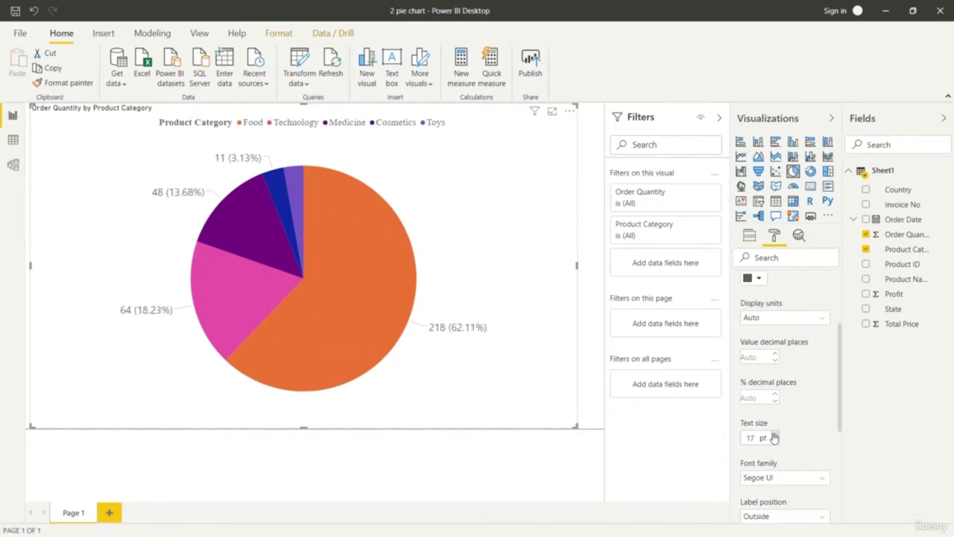
{"action": "left_click", "coordinate": [774, 435]}
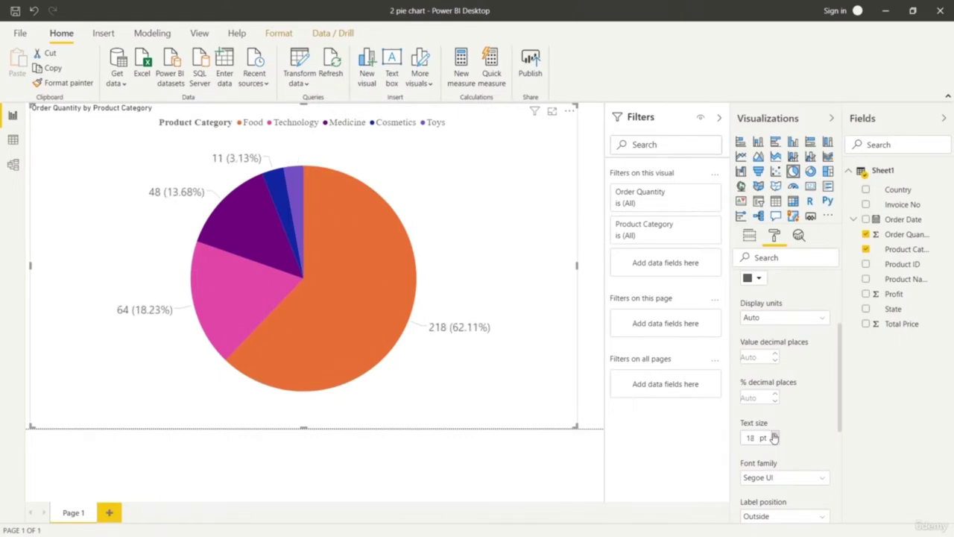
Reduce the detail labels' text size to 12 pt
{"action": "left_click", "coordinate": [775, 442]}
{"action": "left_click", "coordinate": [775, 442]}
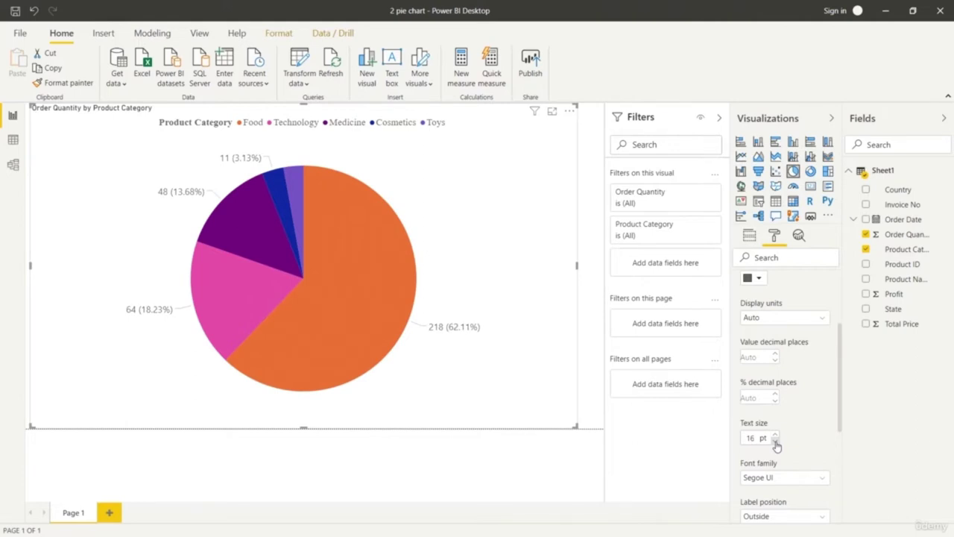
{"action": "left_click", "coordinate": [775, 442]}
{"action": "left_click", "coordinate": [775, 442]}
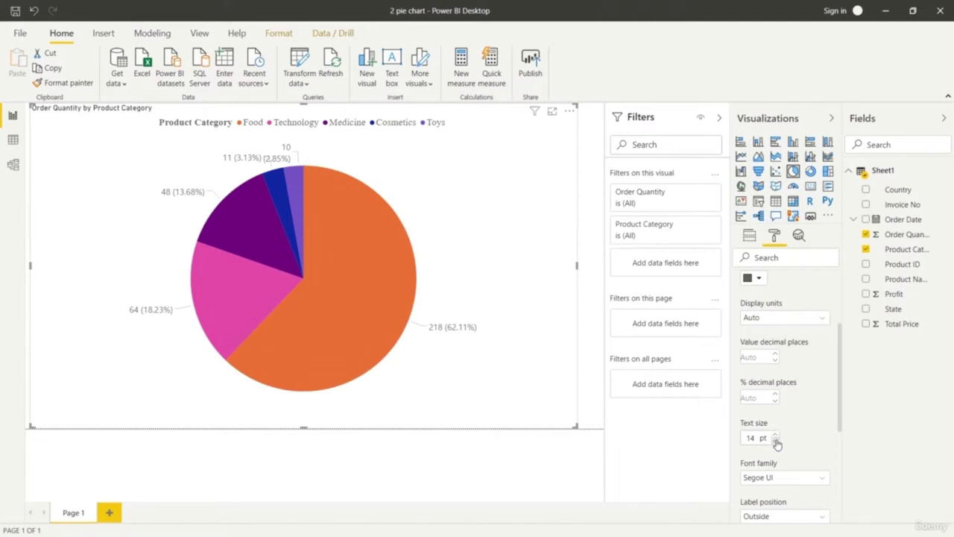
{"action": "left_click", "coordinate": [776, 441]}
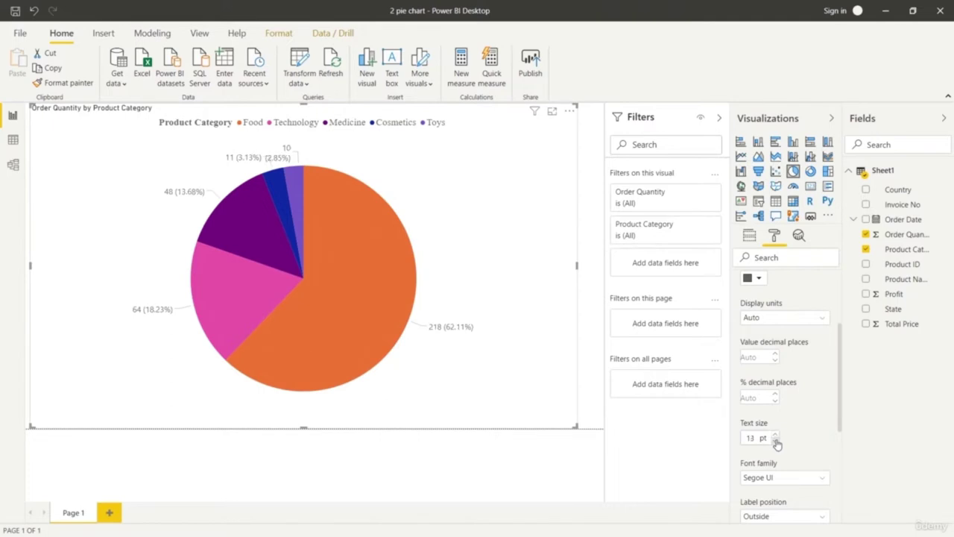
{"action": "scroll", "coordinate": [803, 425], "scroll_direction": "down", "scroll_amount": 2}
{"action": "left_click", "coordinate": [774, 379]}
Set the detail labels' position to Inside and their text size to 15 pt
{"action": "scroll", "coordinate": [782, 381], "scroll_direction": "up", "scroll_amount": 2}
{"action": "scroll", "coordinate": [775, 381], "scroll_direction": "up", "scroll_amount": 2}
{"action": "scroll", "coordinate": [779, 388], "scroll_direction": "down", "scroll_amount": 8}
{"action": "scroll", "coordinate": [786, 403], "scroll_direction": "up", "scroll_amount": 2}
{"action": "left_click", "coordinate": [807, 395]}
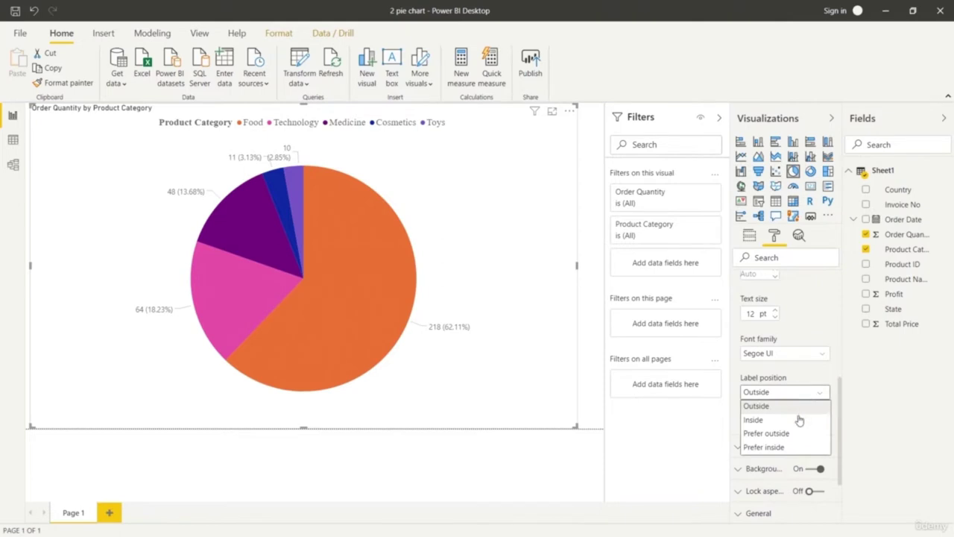
{"action": "left_click", "coordinate": [795, 419]}
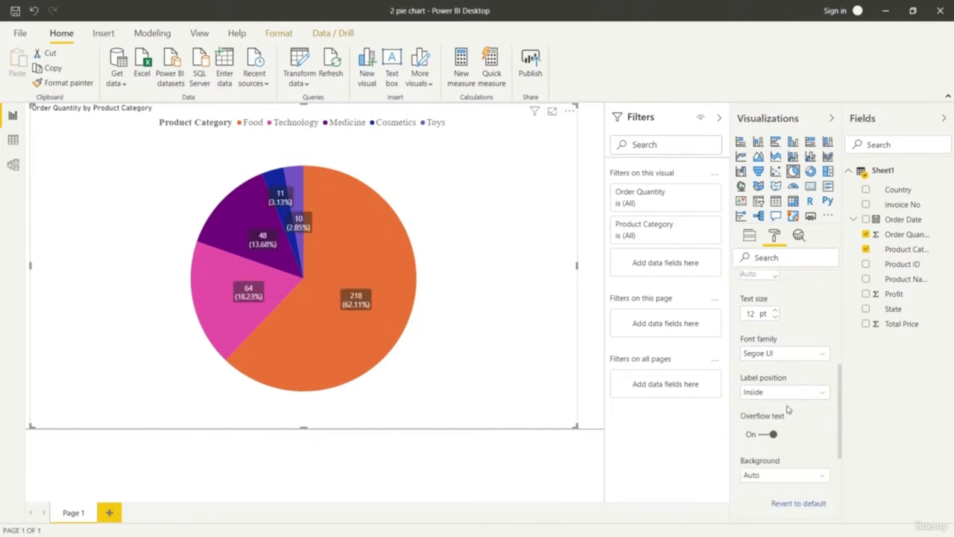
{"action": "left_click", "coordinate": [775, 310]}
{"action": "left_click", "coordinate": [775, 310]}
{"action": "left_click", "coordinate": [774, 310]}
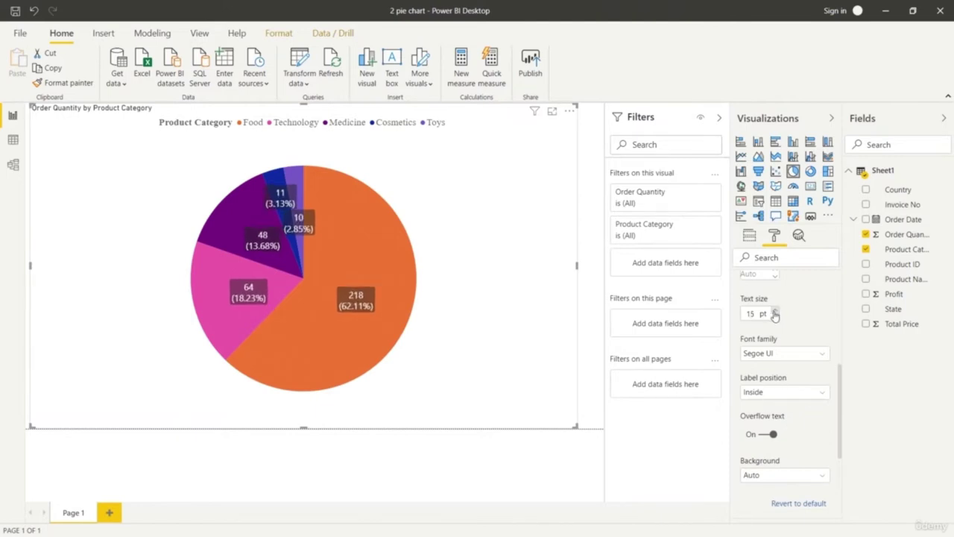
Try Category, Data value and Percent of total as the label style of the pie chart's detail labels
{"action": "scroll", "coordinate": [791, 340], "scroll_direction": "up", "scroll_amount": 3}
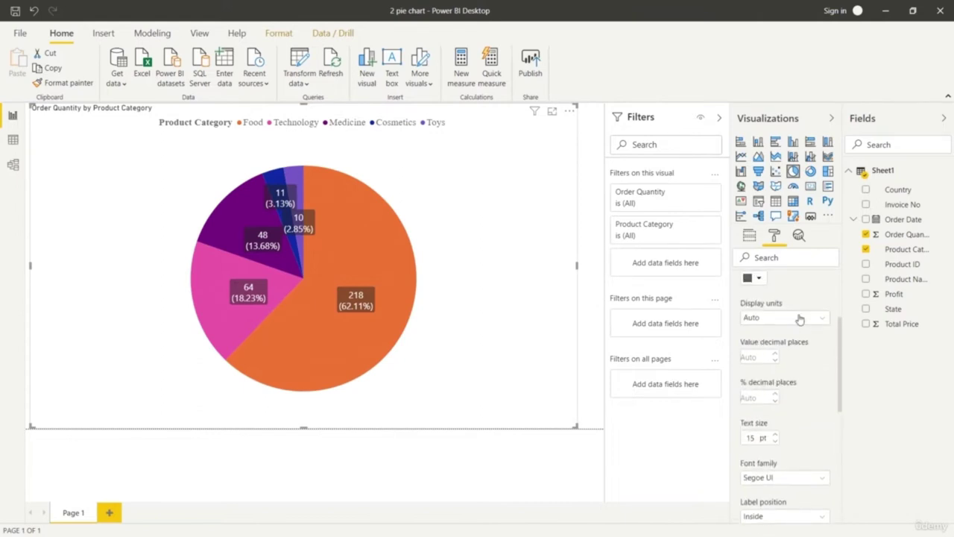
{"action": "scroll", "coordinate": [803, 322], "scroll_direction": "up", "scroll_amount": 3}
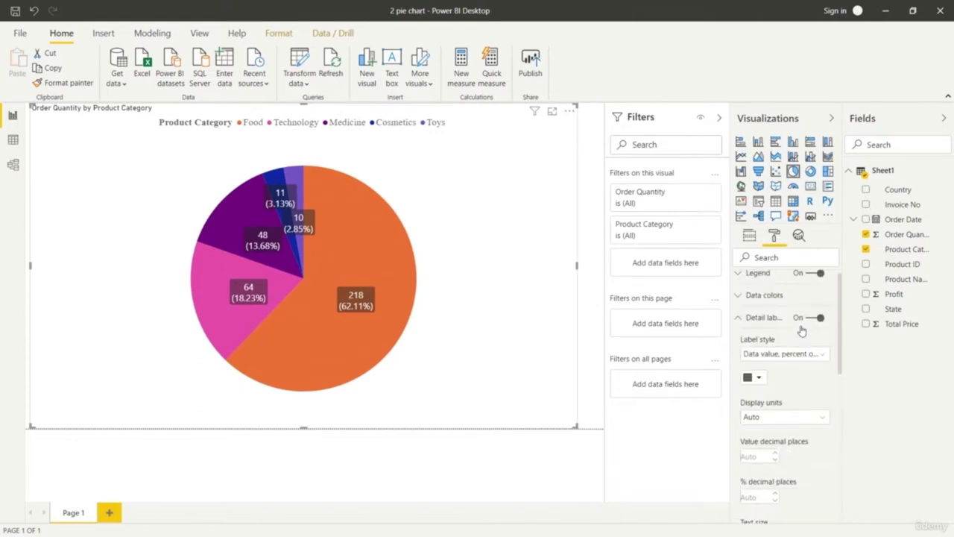
{"action": "left_click", "coordinate": [817, 362]}
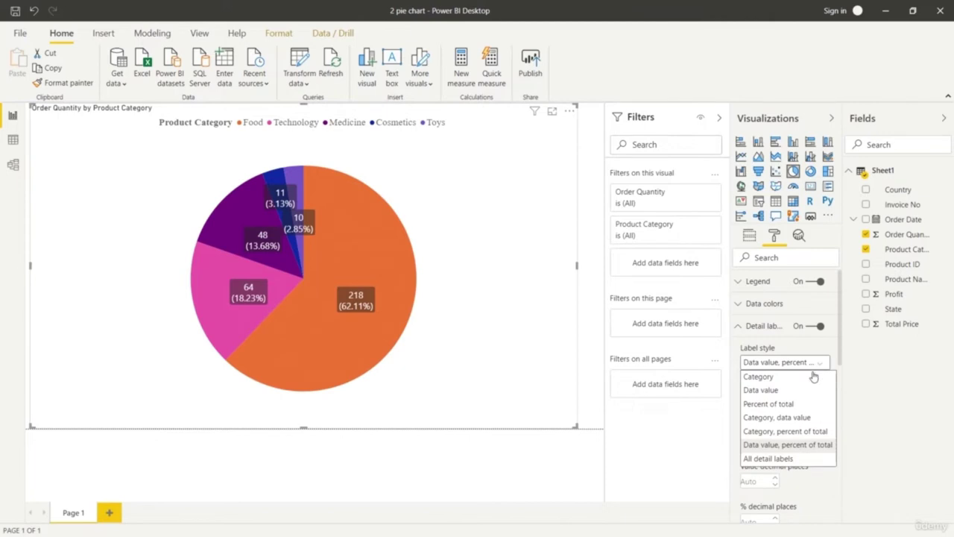
{"action": "left_click", "coordinate": [812, 377]}
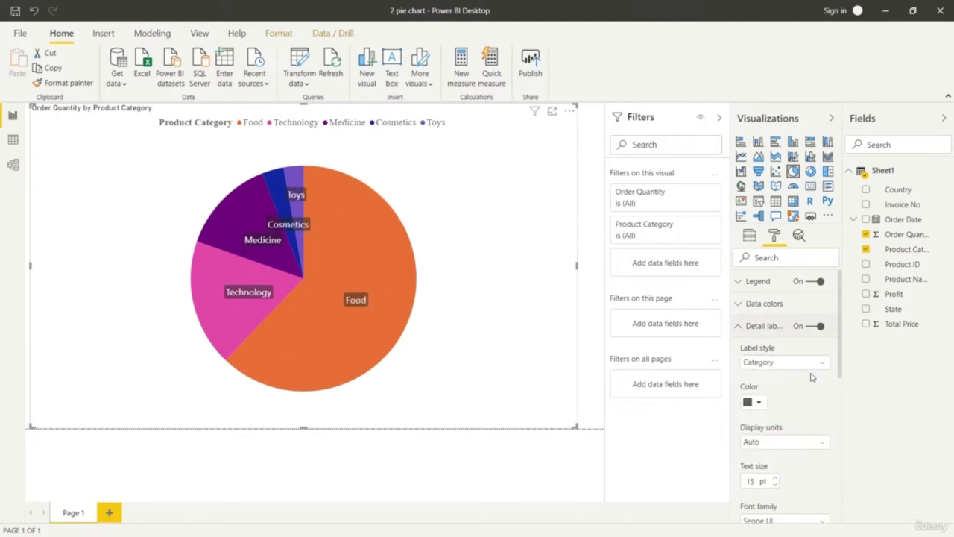
{"action": "left_click", "coordinate": [803, 364]}
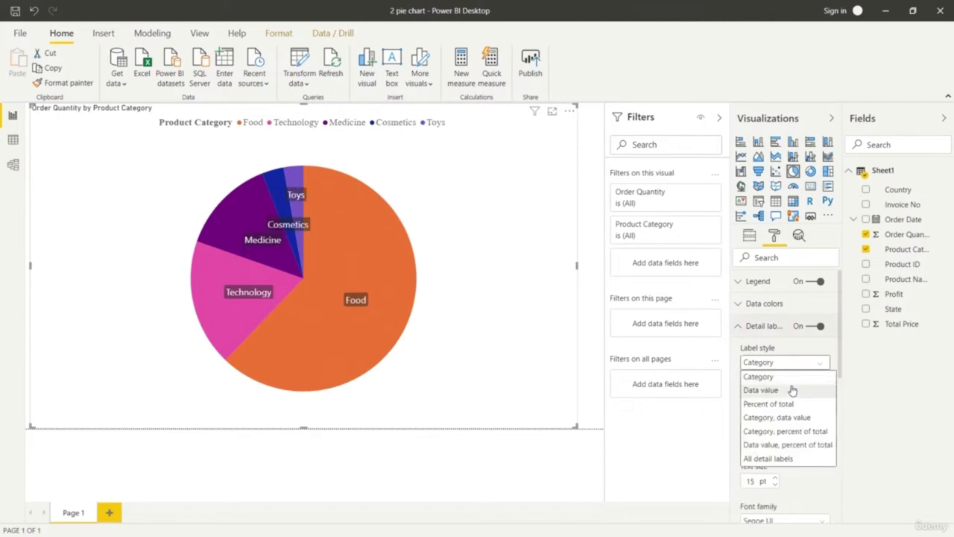
{"action": "left_click", "coordinate": [793, 390]}
{"action": "left_click", "coordinate": [818, 362]}
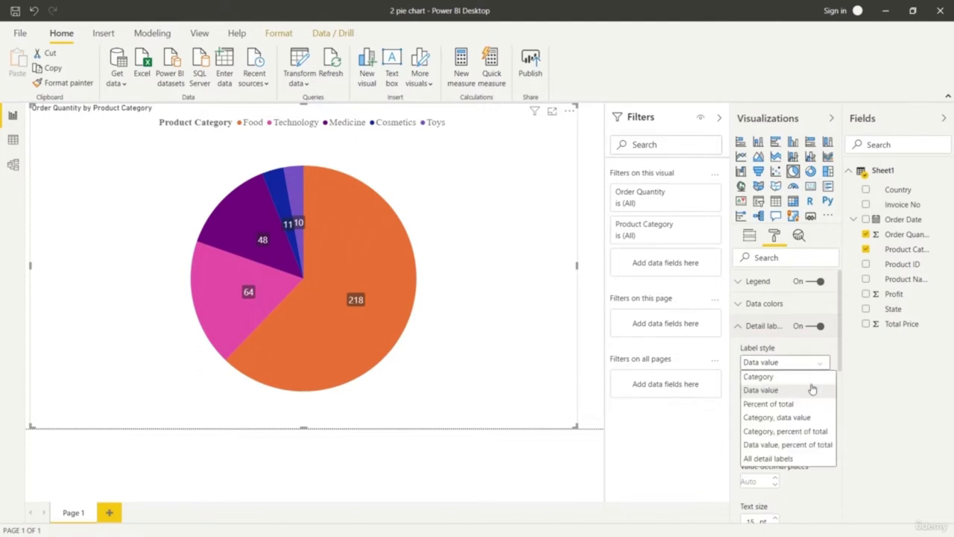
{"action": "left_click", "coordinate": [804, 402]}
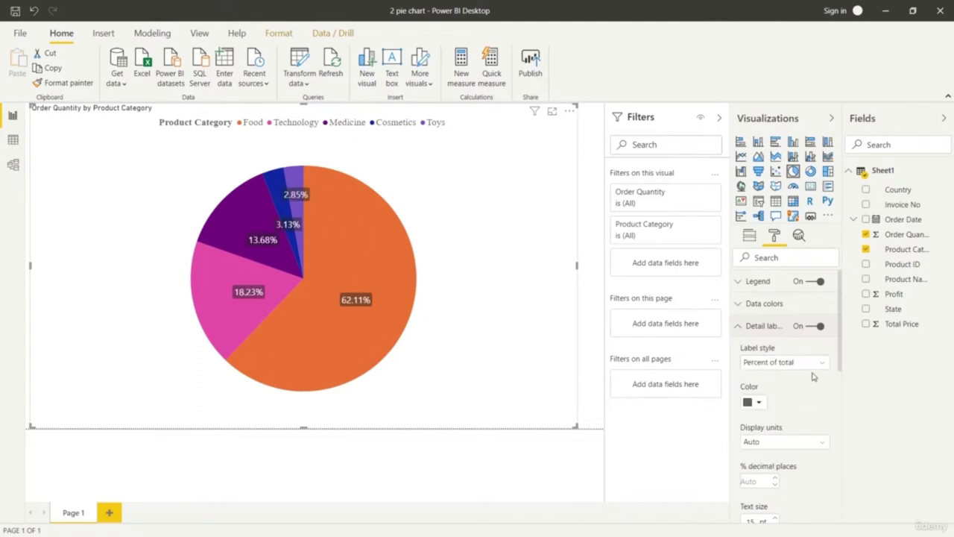
Try All detail labels as the label style, and settle on Category, percent of total
{"action": "left_click", "coordinate": [816, 364]}
{"action": "left_click", "coordinate": [803, 459]}
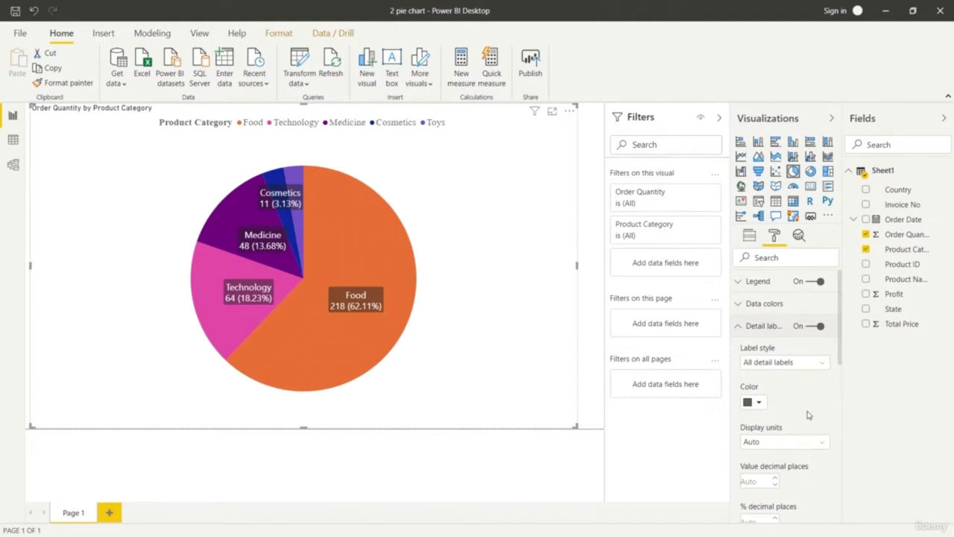
{"action": "left_click", "coordinate": [808, 365]}
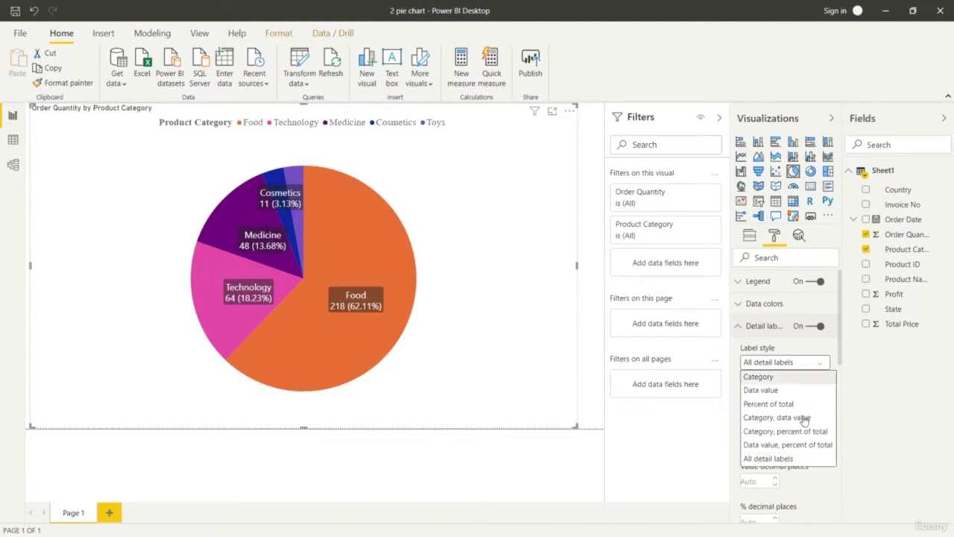
{"action": "left_click", "coordinate": [801, 431]}
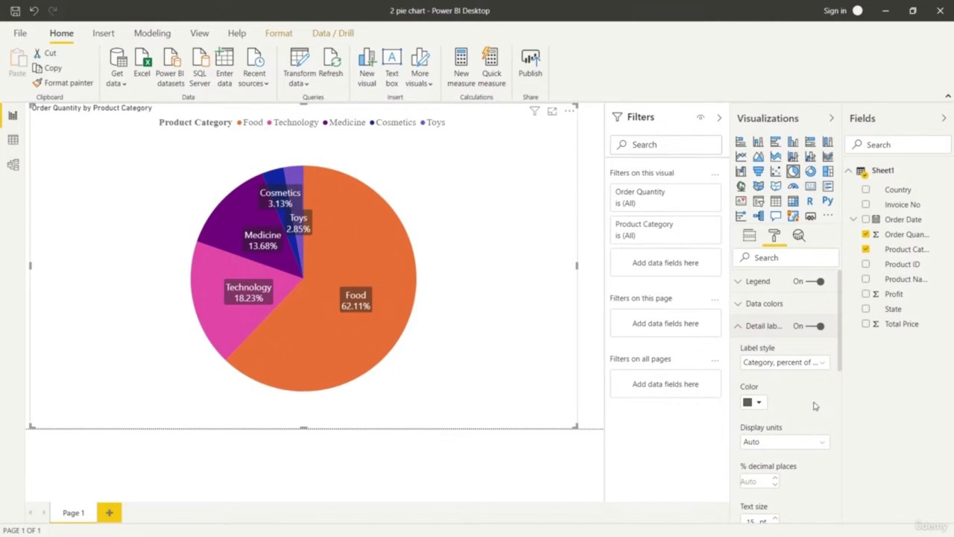
Set the Food slice's data color to light yellow from the theme colors, trying a dark gold shade along the way
{"action": "left_click", "coordinate": [741, 305]}
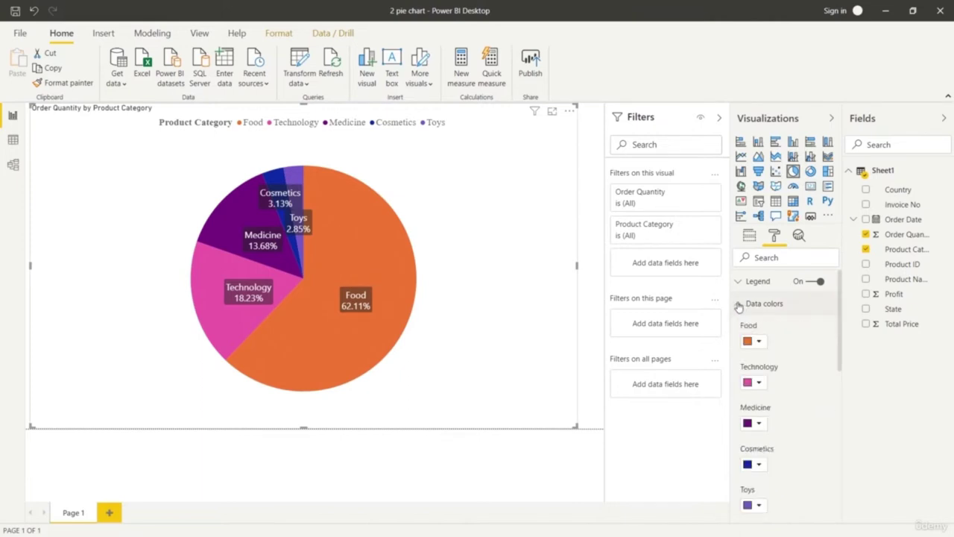
{"action": "left_click", "coordinate": [757, 342]}
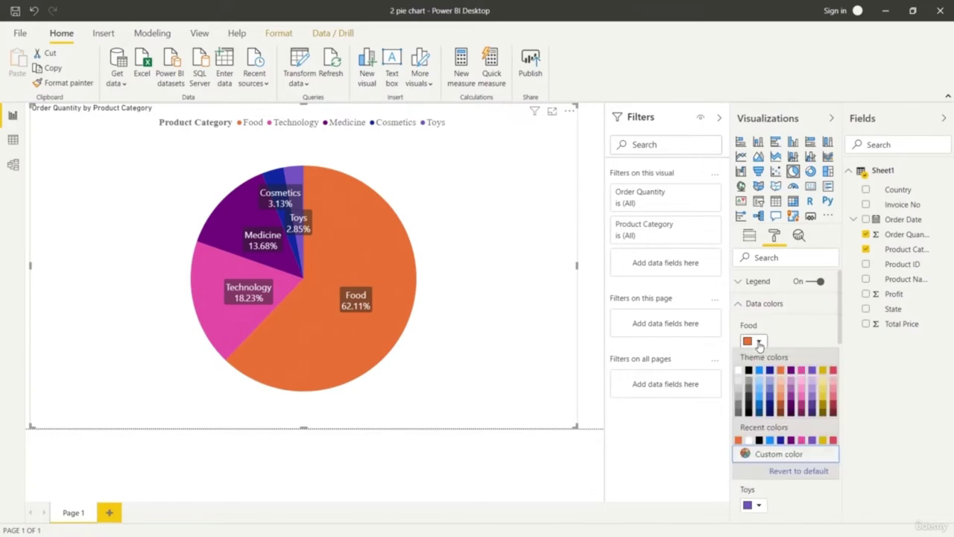
{"action": "left_click", "coordinate": [823, 394]}
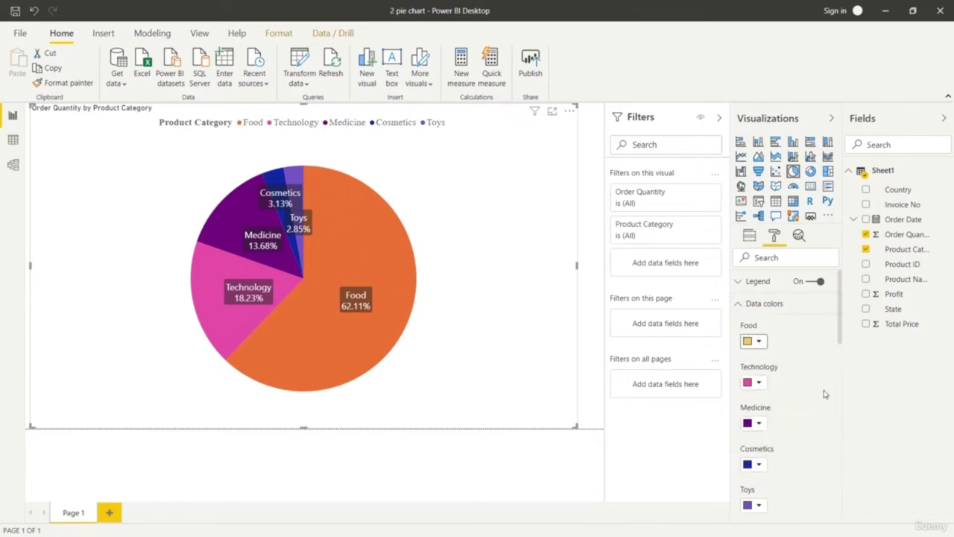
{"action": "left_click", "coordinate": [758, 342]}
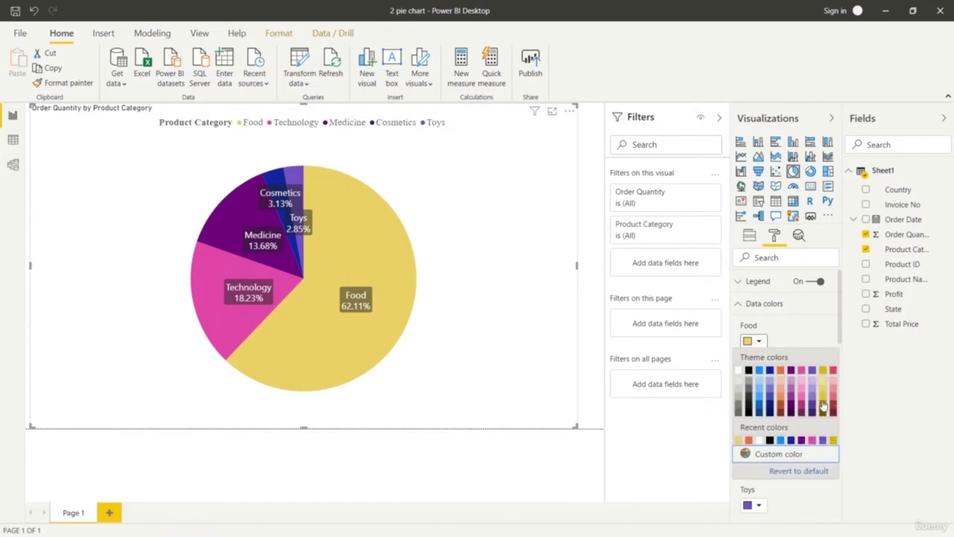
{"action": "left_click", "coordinate": [824, 405]}
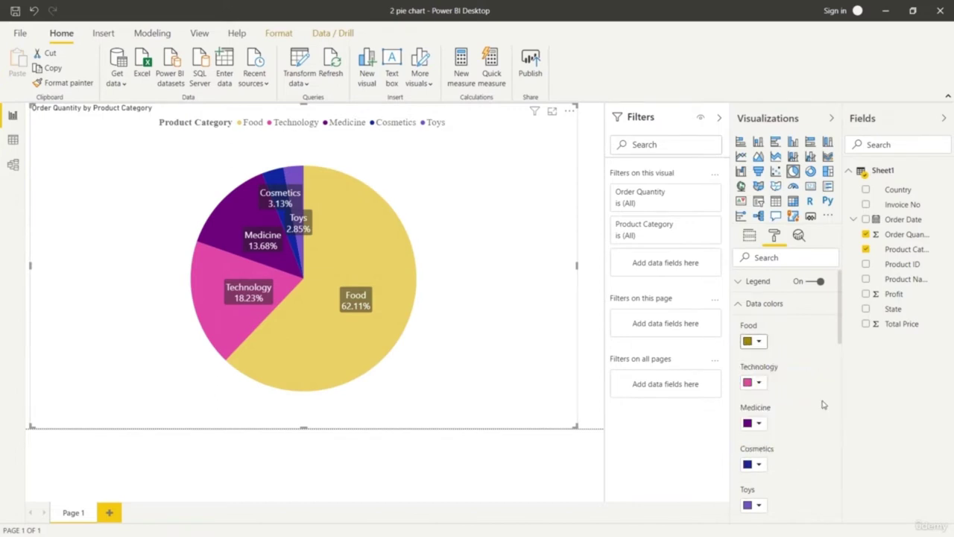
{"action": "left_click", "coordinate": [760, 342]}
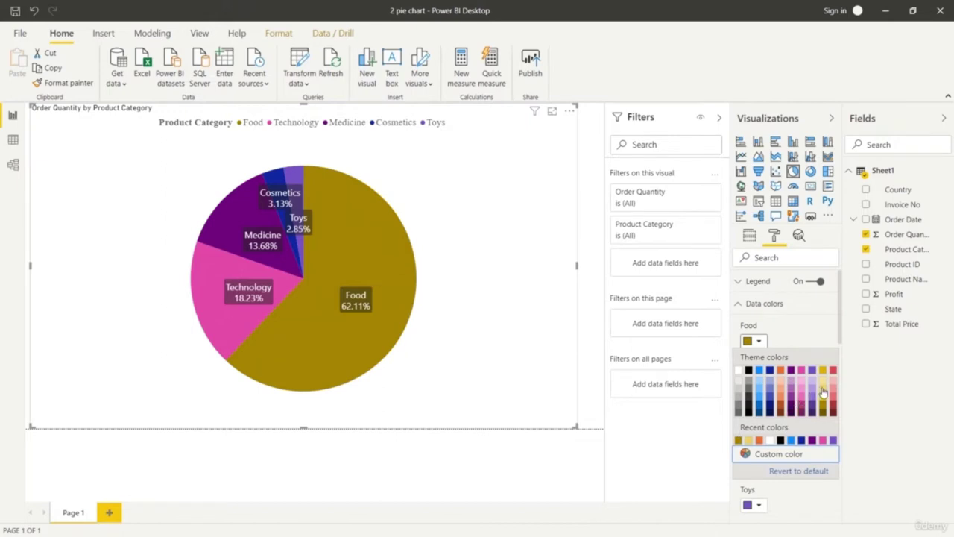
{"action": "left_click", "coordinate": [821, 392]}
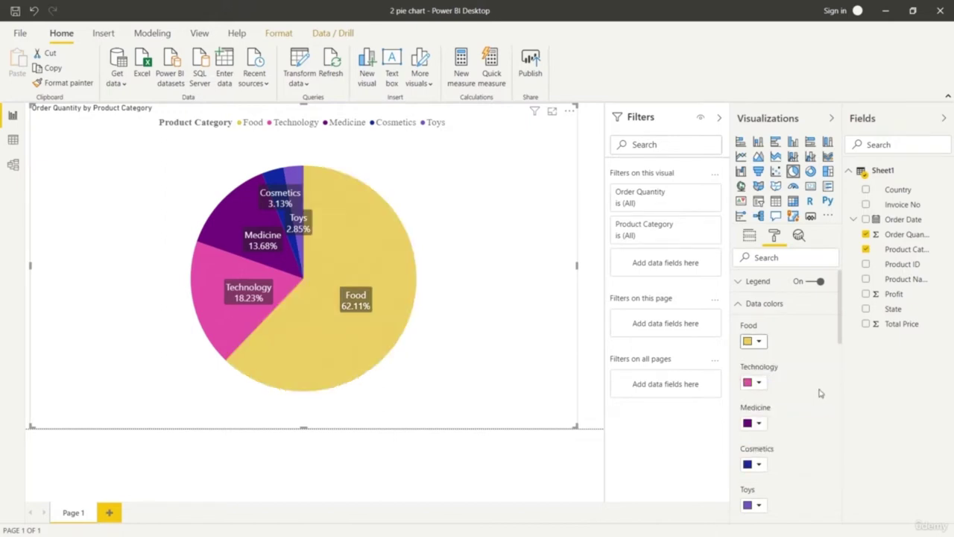
Try indigo, light blue and light red from the theme colors as the Technology slice's data color
{"action": "left_click", "coordinate": [760, 383]}
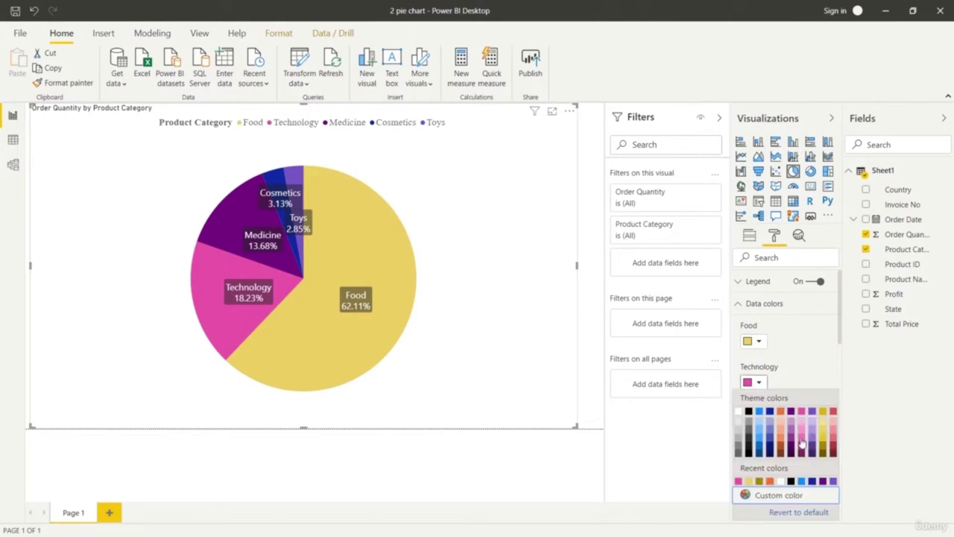
{"action": "left_click", "coordinate": [769, 439]}
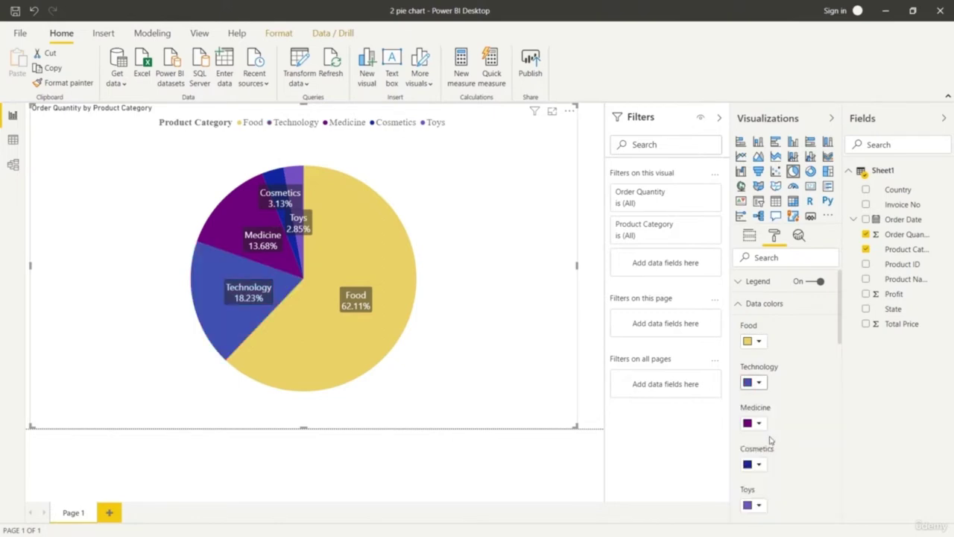
{"action": "left_click", "coordinate": [759, 383]}
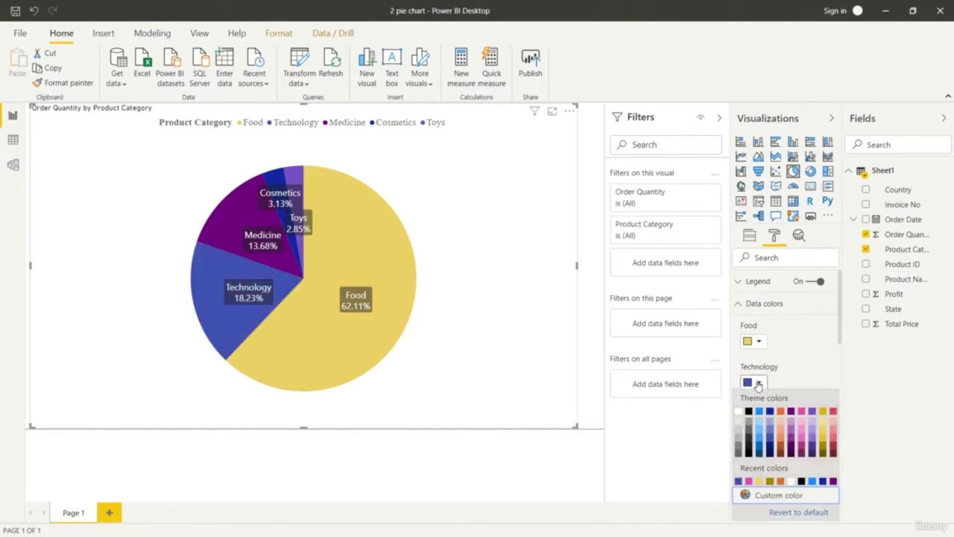
{"action": "left_click", "coordinate": [760, 434]}
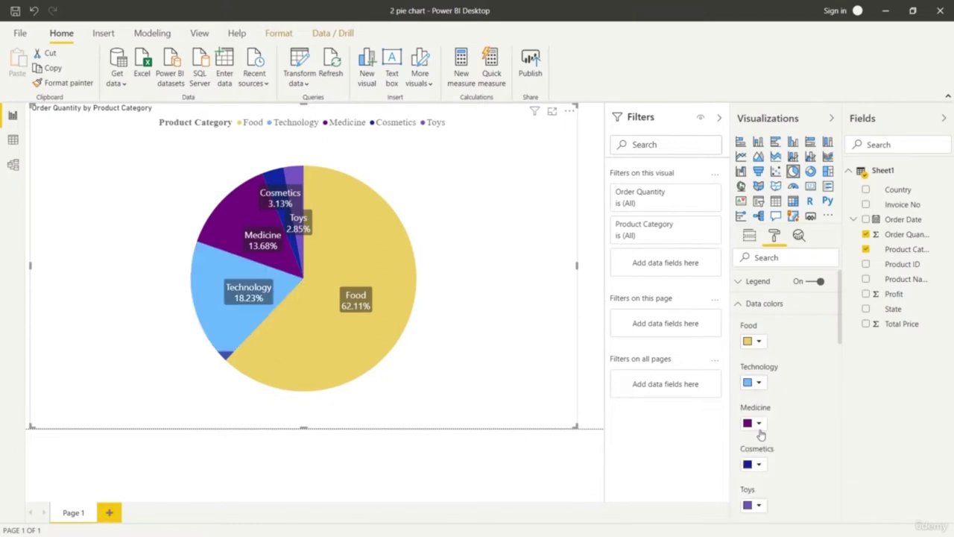
{"action": "left_click", "coordinate": [758, 382]}
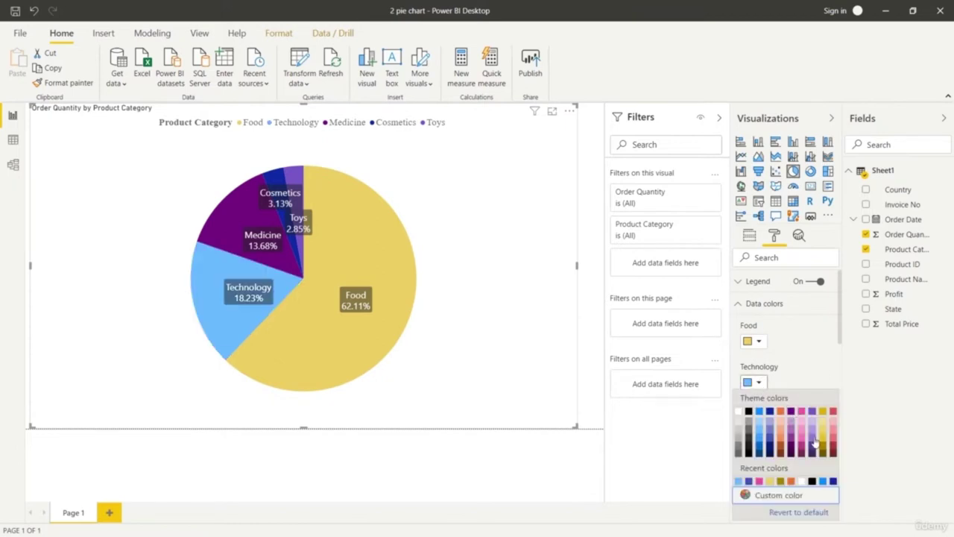
{"action": "left_click", "coordinate": [835, 435]}
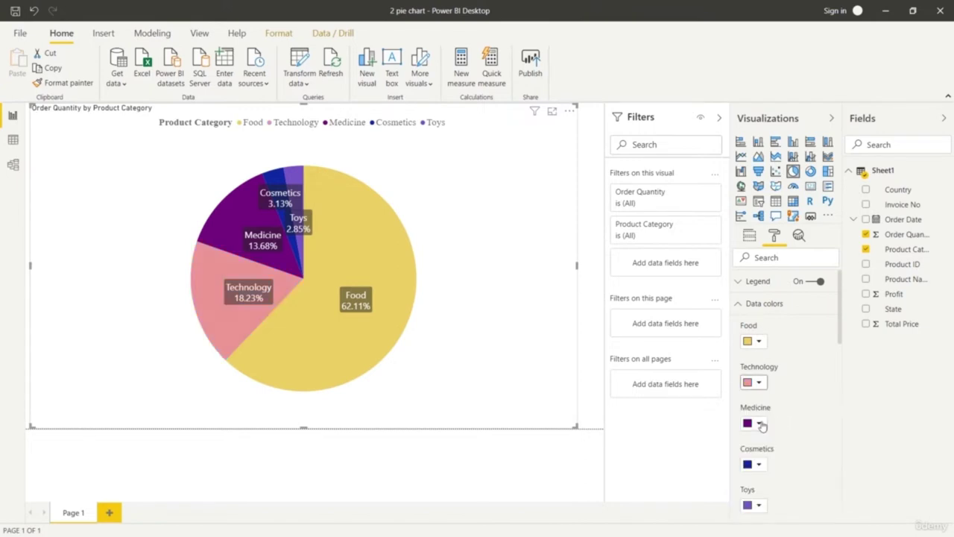
Set the Medicine slice's data color to a custom light green, trying a bright green (33FF69) along the way
{"action": "left_click", "coordinate": [758, 422]}
{"action": "left_click", "coordinate": [777, 389]}
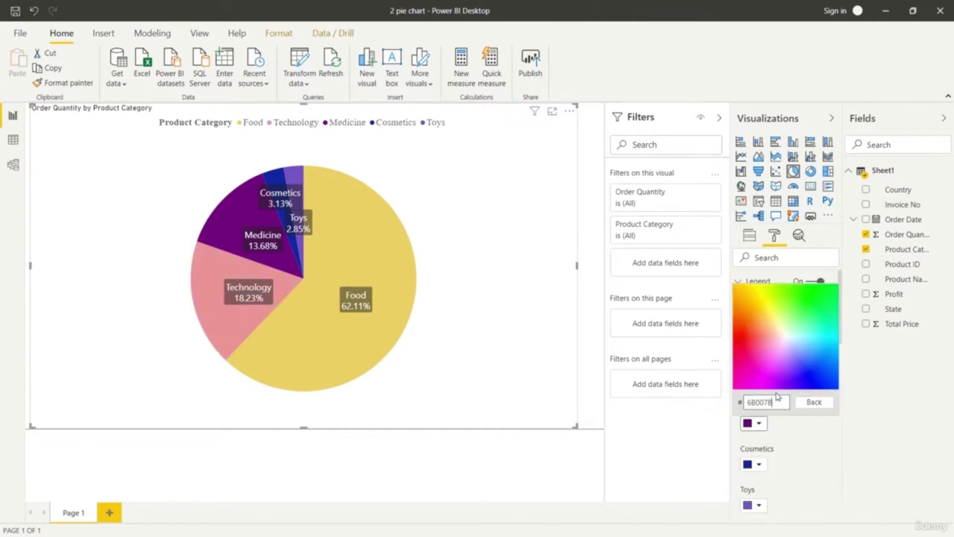
{"action": "left_click", "coordinate": [812, 310]}
{"action": "left_click", "coordinate": [816, 307]}
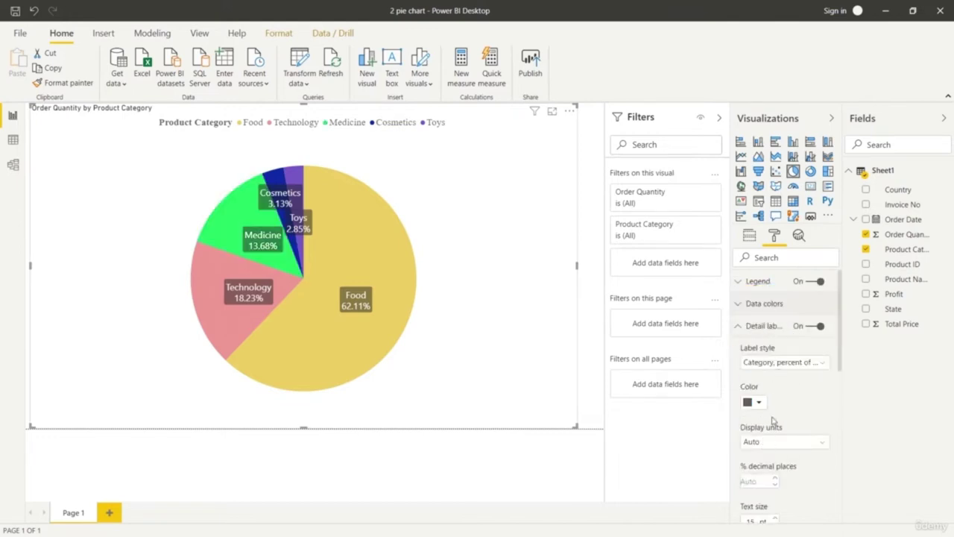
{"action": "left_click", "coordinate": [742, 306]}
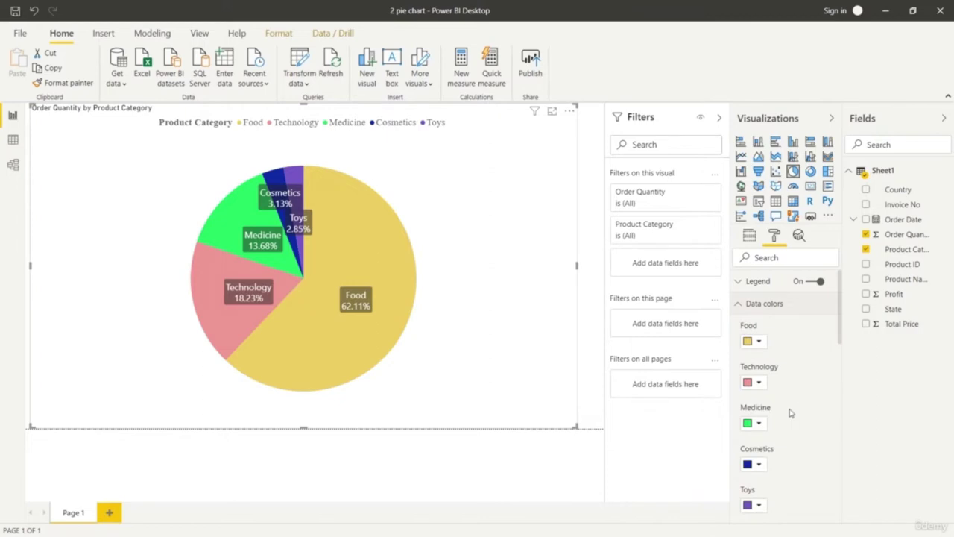
{"action": "left_click", "coordinate": [755, 423]}
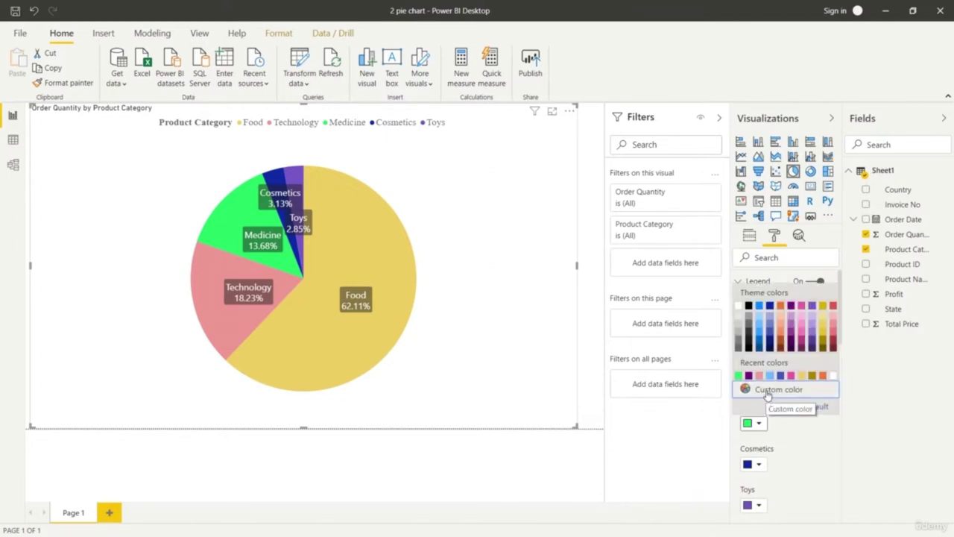
{"action": "left_click", "coordinate": [768, 391]}
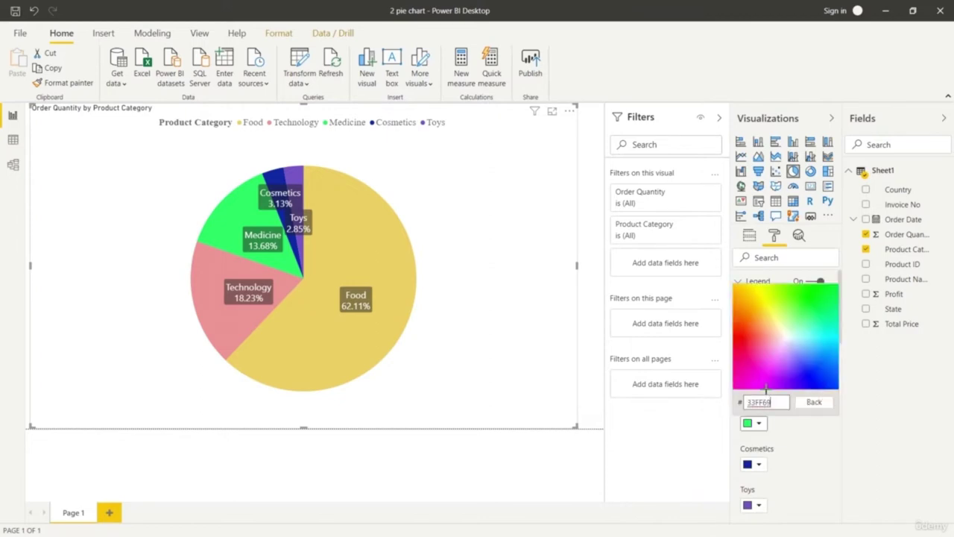
{"action": "left_click", "coordinate": [787, 319]}
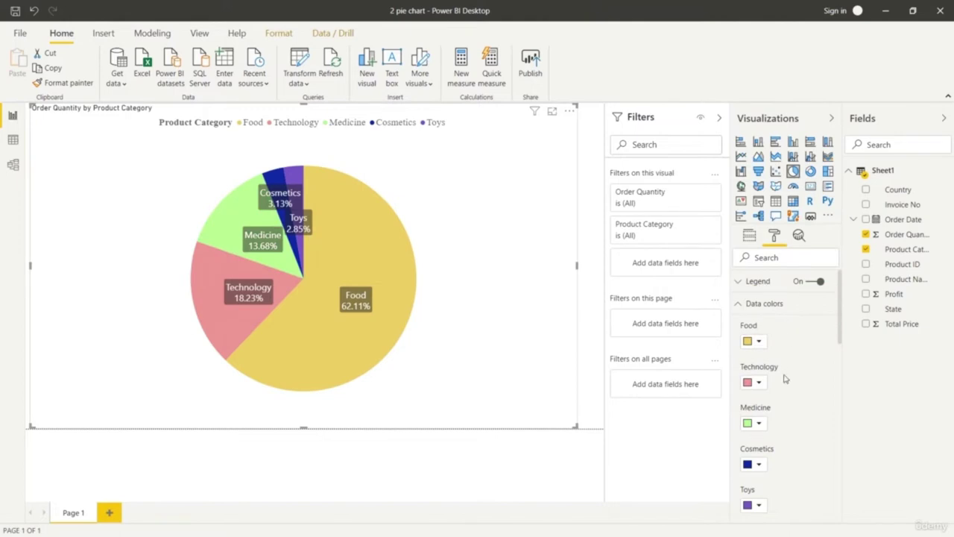
Set the Cosmetics slice's data color to light orange from the theme colors, trying a purple shade along the way
{"action": "left_click", "coordinate": [760, 465]}
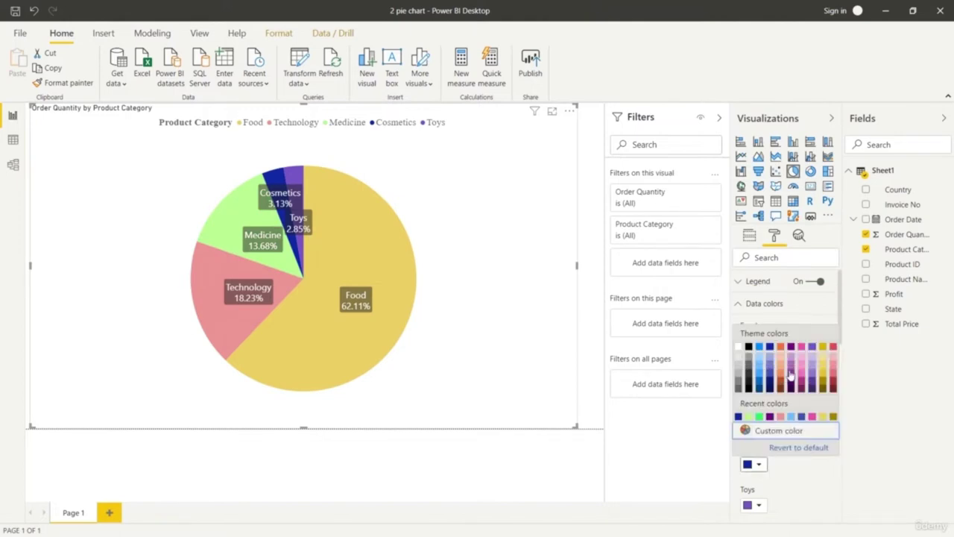
{"action": "left_click", "coordinate": [791, 373]}
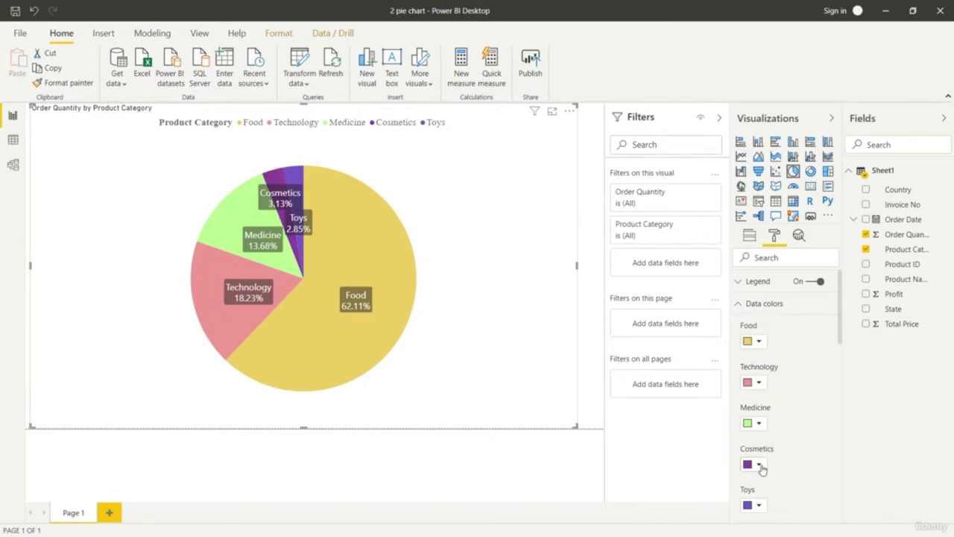
{"action": "left_click", "coordinate": [763, 465]}
{"action": "left_click", "coordinate": [780, 366]}
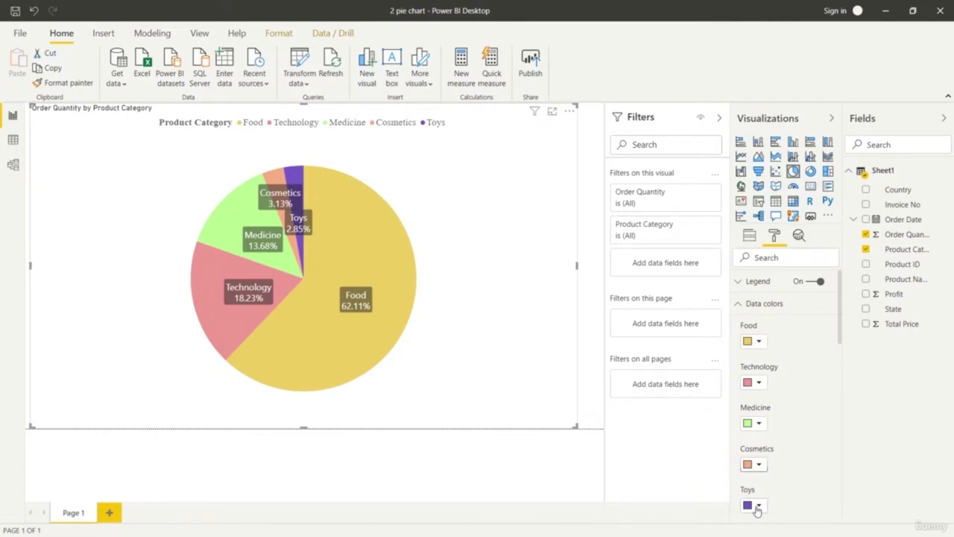
Set the Toys slice's data color to dark gray from the theme colors, trying two pinks and a light red along the way
{"action": "left_click", "coordinate": [760, 505]}
{"action": "left_click", "coordinate": [802, 408]}
{"action": "left_click", "coordinate": [759, 505]}
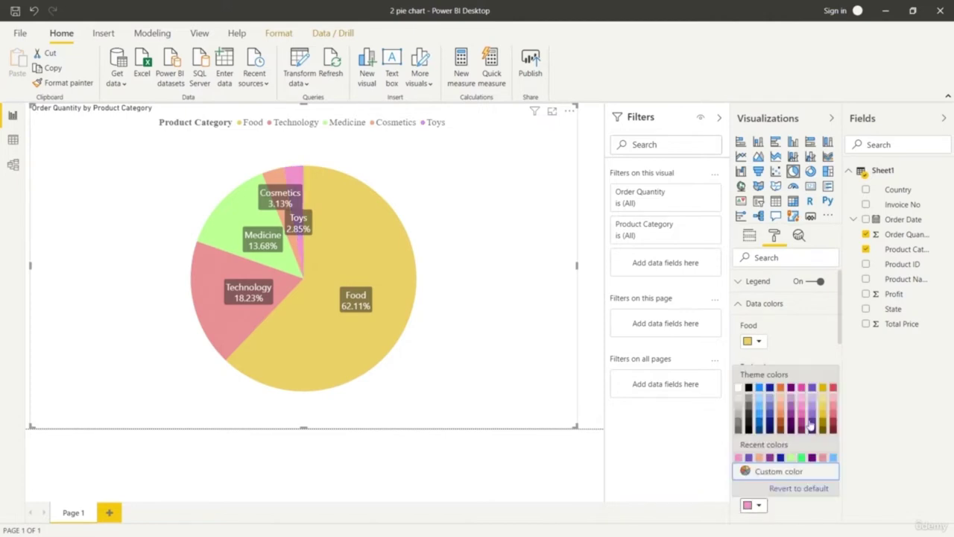
{"action": "left_click", "coordinate": [801, 419]}
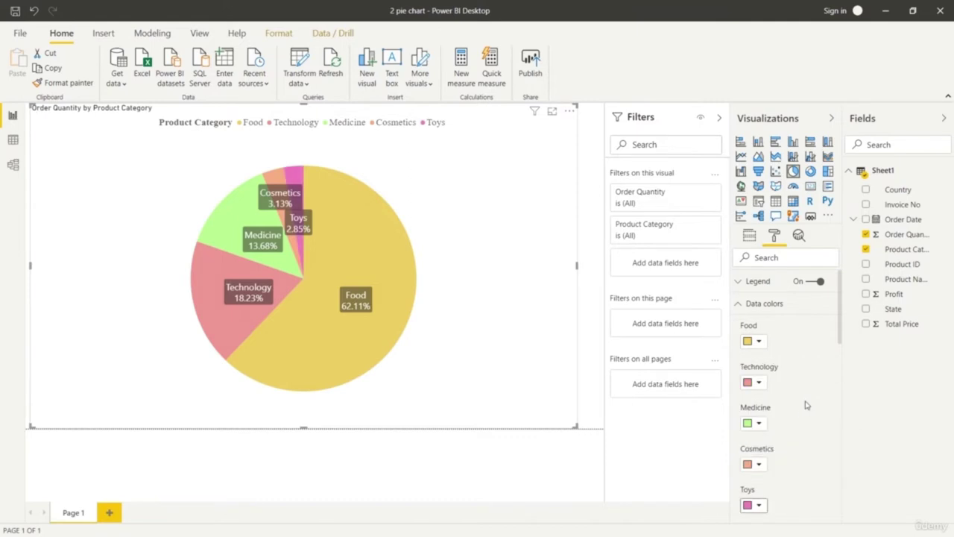
{"action": "left_click", "coordinate": [758, 505]}
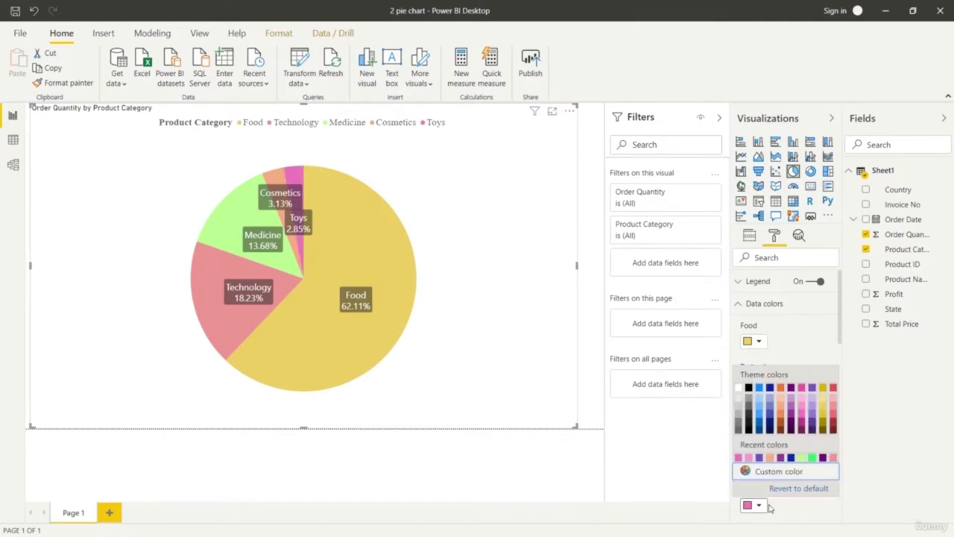
{"action": "left_click", "coordinate": [835, 408]}
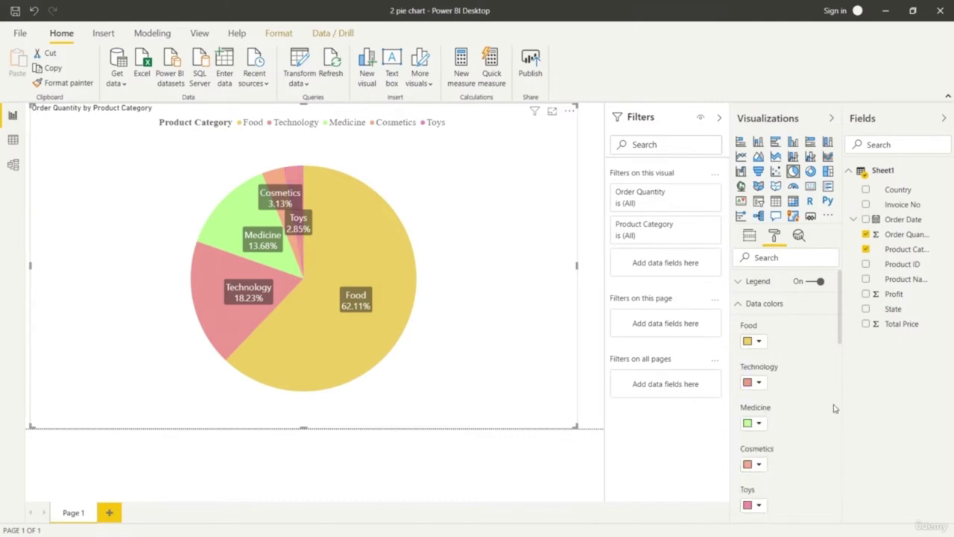
{"action": "left_click", "coordinate": [758, 504]}
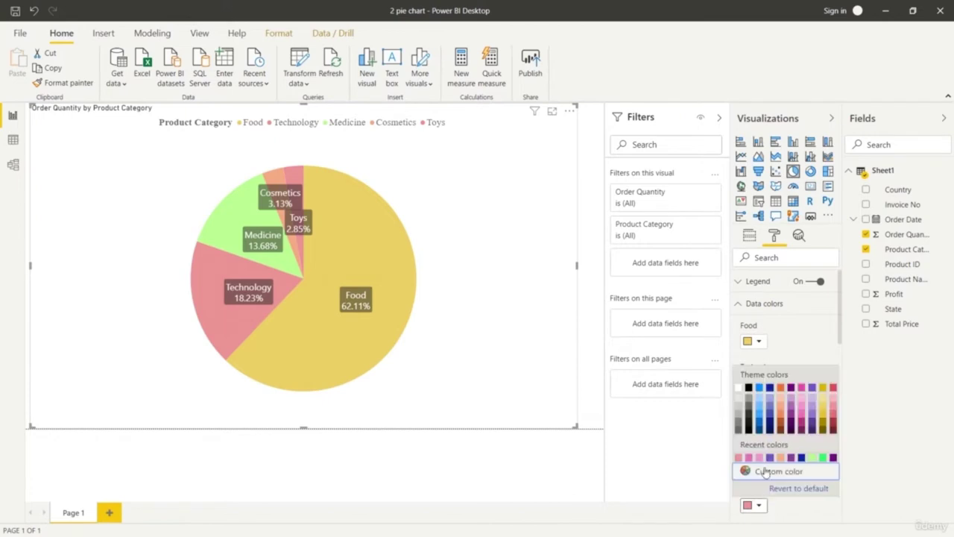
{"action": "left_click", "coordinate": [749, 408]}
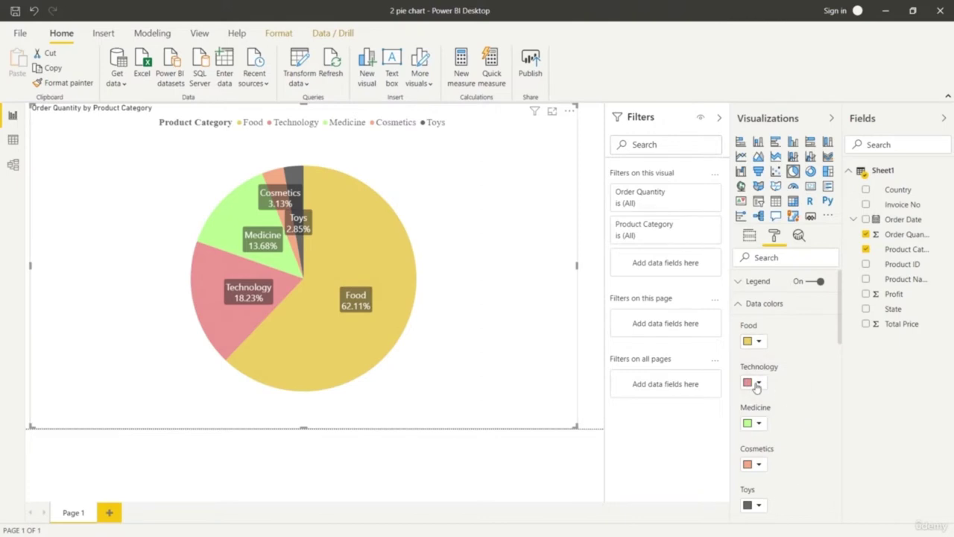
Set the Technology slice to a stronger red and the Food slice to a custom amber, trying bright yellow (FFE400) for Food along the way
{"action": "left_click", "coordinate": [757, 383]}
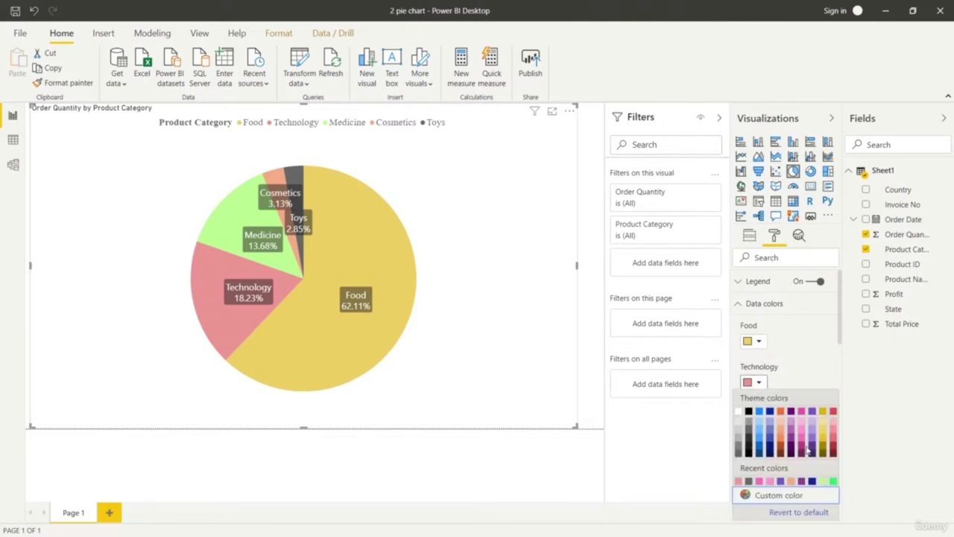
{"action": "left_click", "coordinate": [834, 442]}
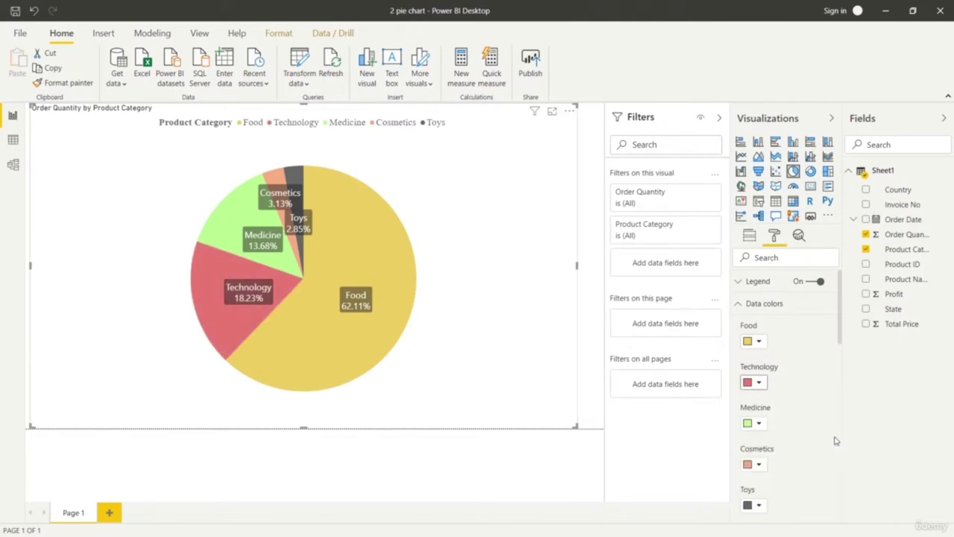
{"action": "left_click", "coordinate": [758, 341]}
{"action": "left_click", "coordinate": [770, 456]}
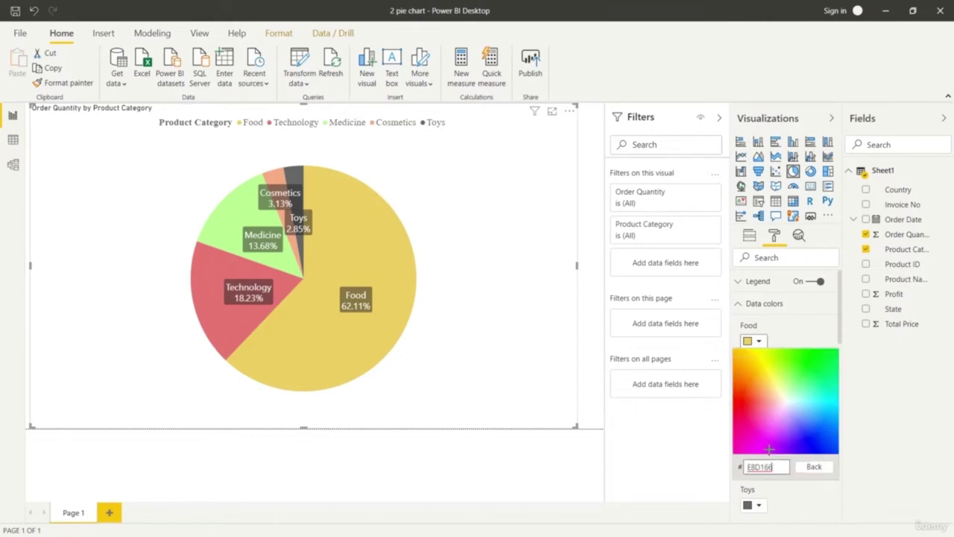
{"action": "left_click", "coordinate": [754, 360]}
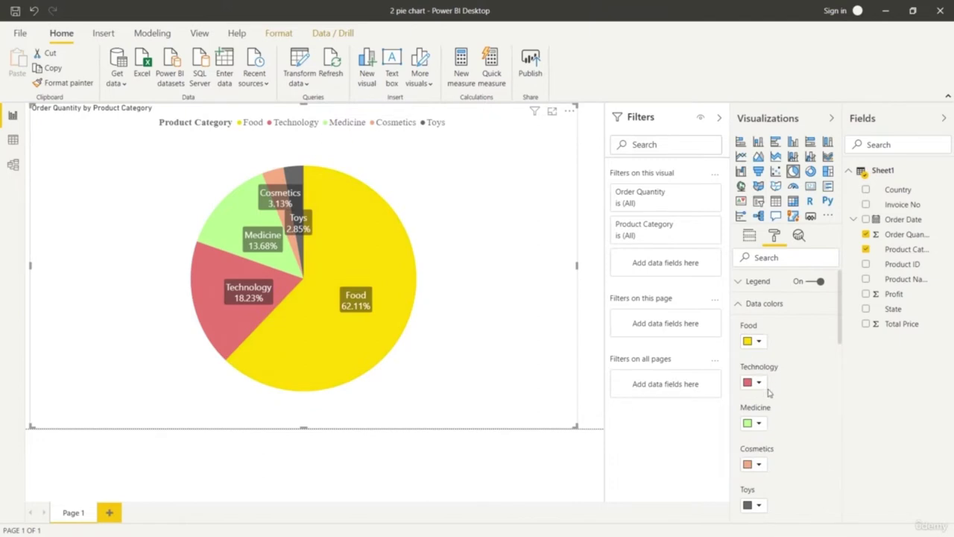
{"action": "left_click", "coordinate": [758, 341]}
{"action": "left_click", "coordinate": [778, 456]}
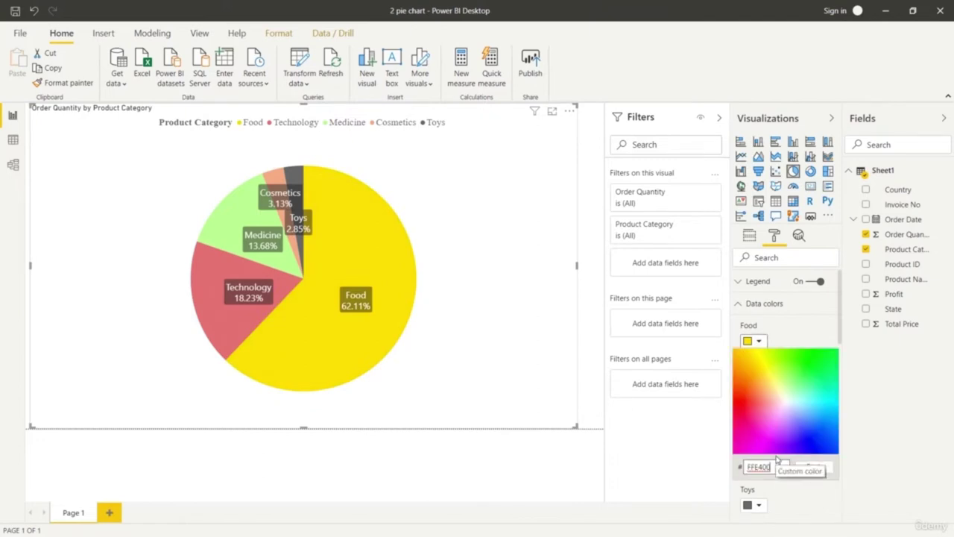
{"action": "left_click", "coordinate": [742, 357]}
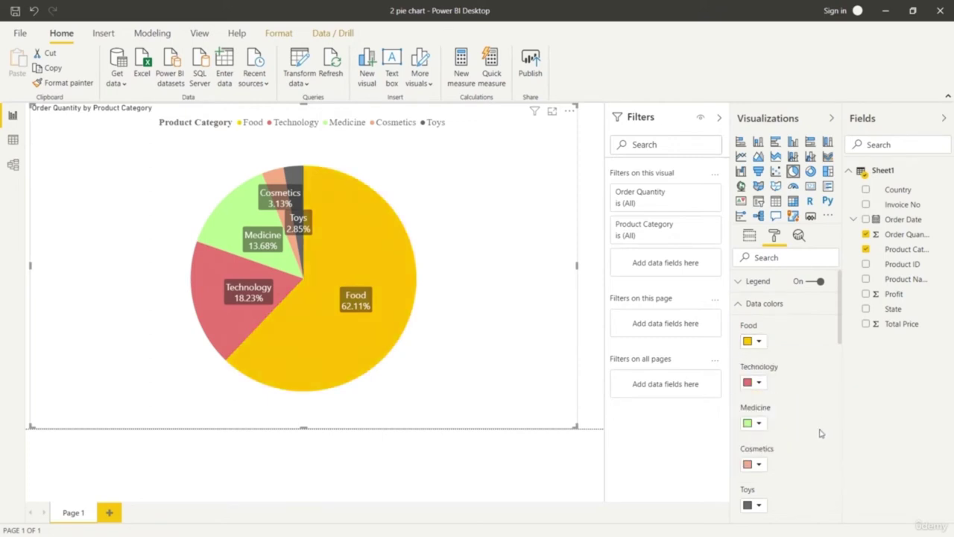
Set the chart title's text size to 30 pt and its alignment to center
{"action": "scroll", "coordinate": [796, 424], "scroll_direction": "down", "scroll_amount": 1}
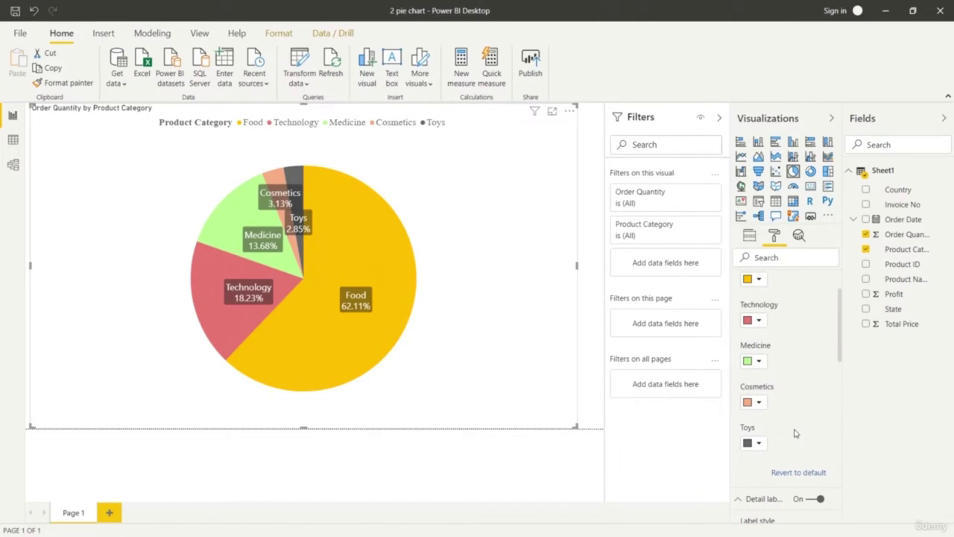
{"action": "scroll", "coordinate": [793, 436], "scroll_direction": "down", "scroll_amount": 6}
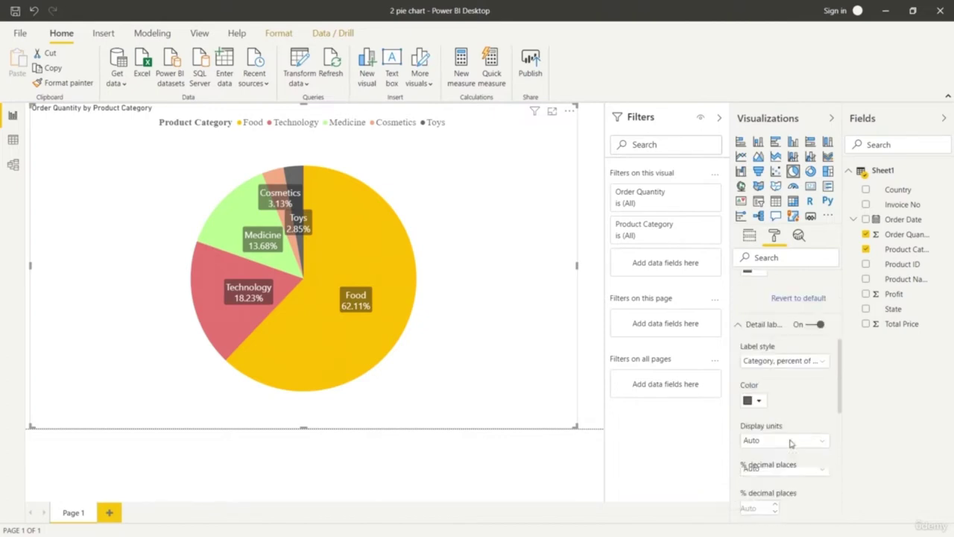
{"action": "scroll", "coordinate": [789, 444], "scroll_direction": "down", "scroll_amount": 4}
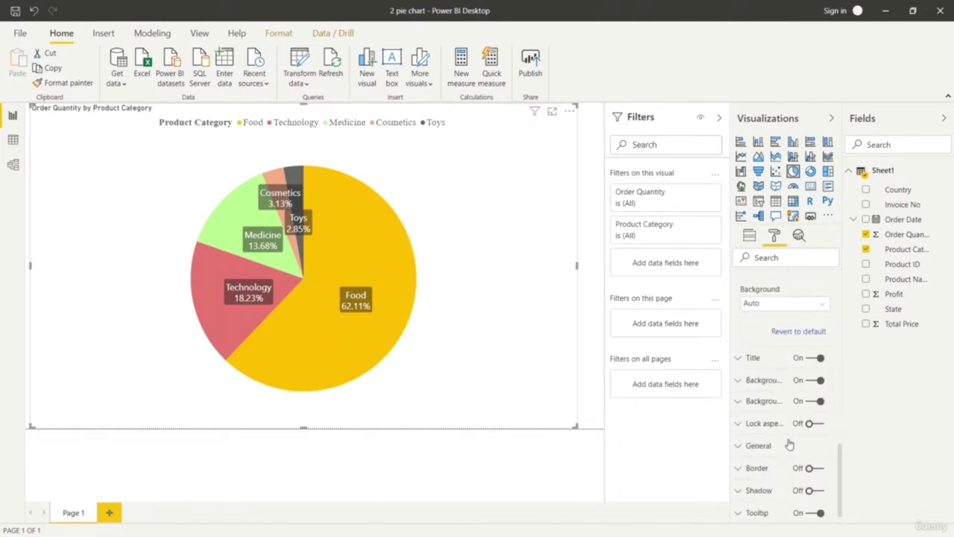
{"action": "left_click", "coordinate": [739, 380]}
{"action": "left_click", "coordinate": [738, 380]}
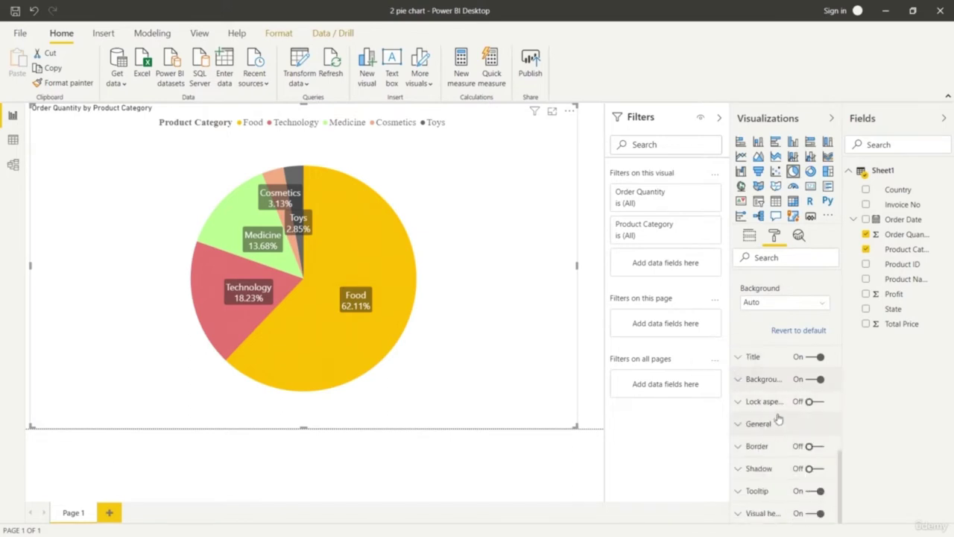
{"action": "left_click", "coordinate": [739, 358]}
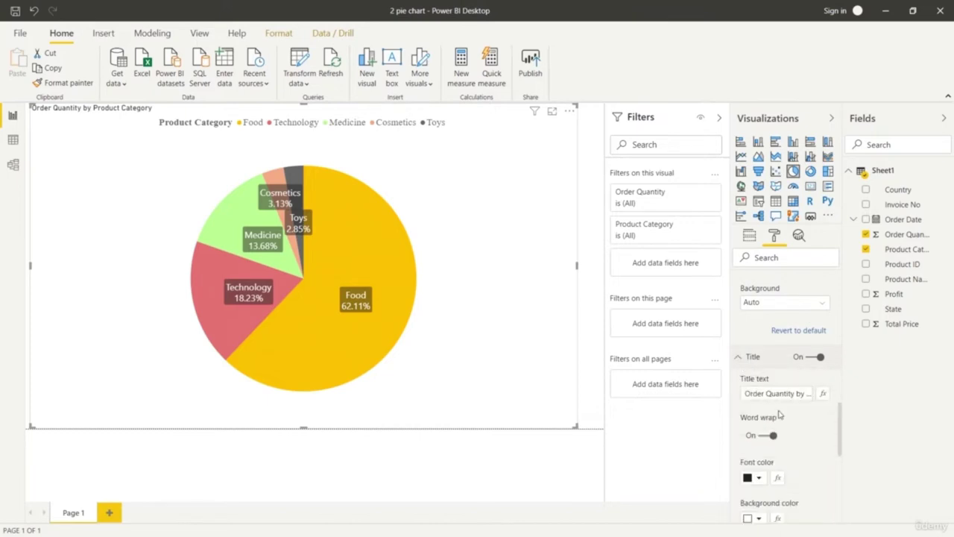
{"action": "scroll", "coordinate": [782, 447], "scroll_direction": "down", "scroll_amount": 5}
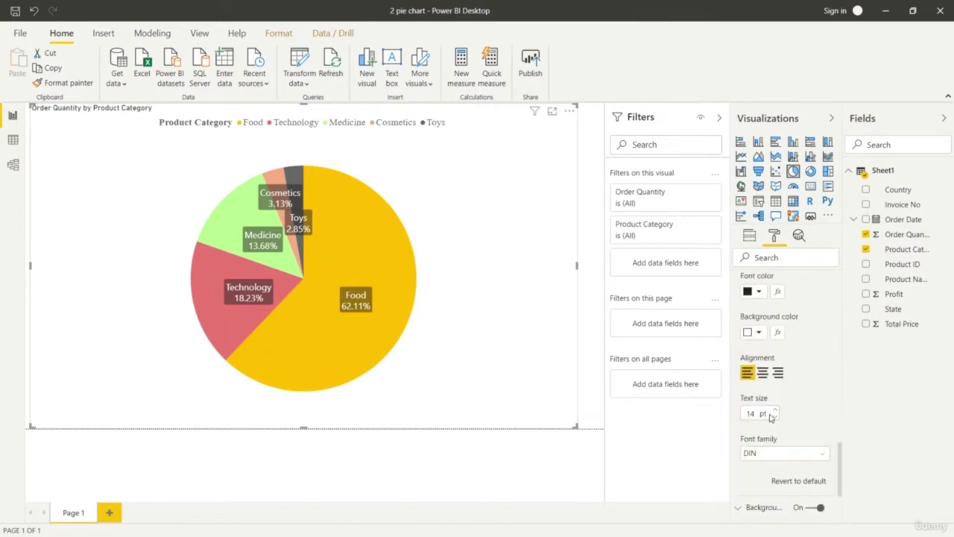
{"action": "left_click", "coordinate": [775, 411]}
{"action": "left_click", "coordinate": [775, 412]}
{"action": "left_click", "coordinate": [774, 411]}
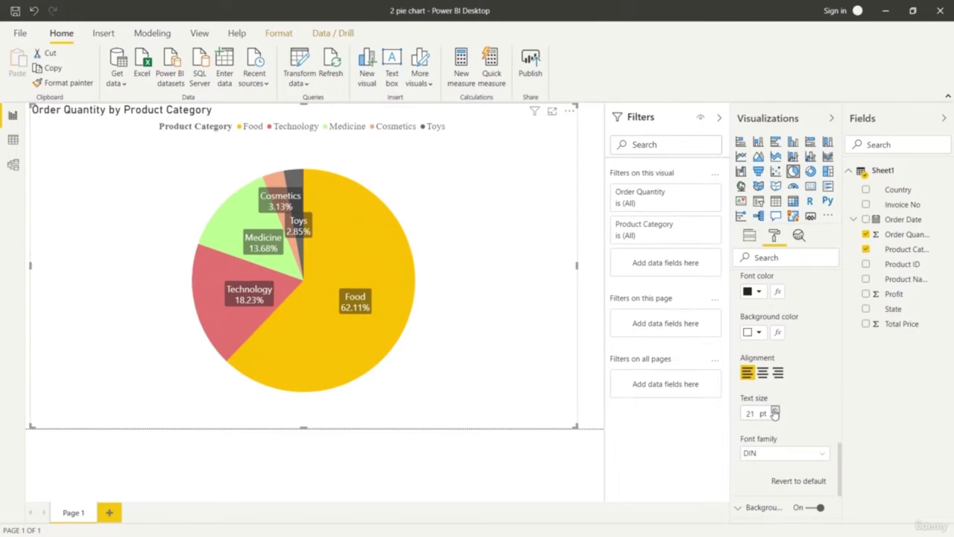
{"action": "left_click", "coordinate": [775, 411]}
{"action": "left_click", "coordinate": [774, 411]}
{"action": "left_click", "coordinate": [774, 412]}
{"action": "left_click", "coordinate": [774, 411]}
{"action": "left_click", "coordinate": [774, 412]}
{"action": "left_click", "coordinate": [775, 411]}
{"action": "left_click", "coordinate": [761, 372]}
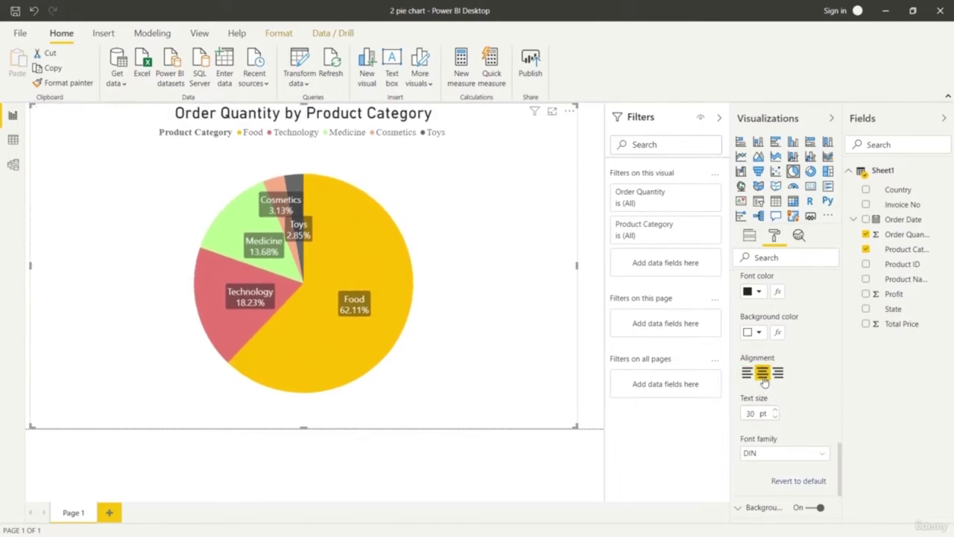
Set the pie chart title's text size to 36 pt
{"action": "left_click", "coordinate": [774, 411]}
{"action": "left_click", "coordinate": [775, 411]}
{"action": "left_click", "coordinate": [774, 412]}
{"action": "left_click", "coordinate": [774, 412]}
{"action": "left_click", "coordinate": [774, 411]}
{"action": "left_click", "coordinate": [774, 411]}
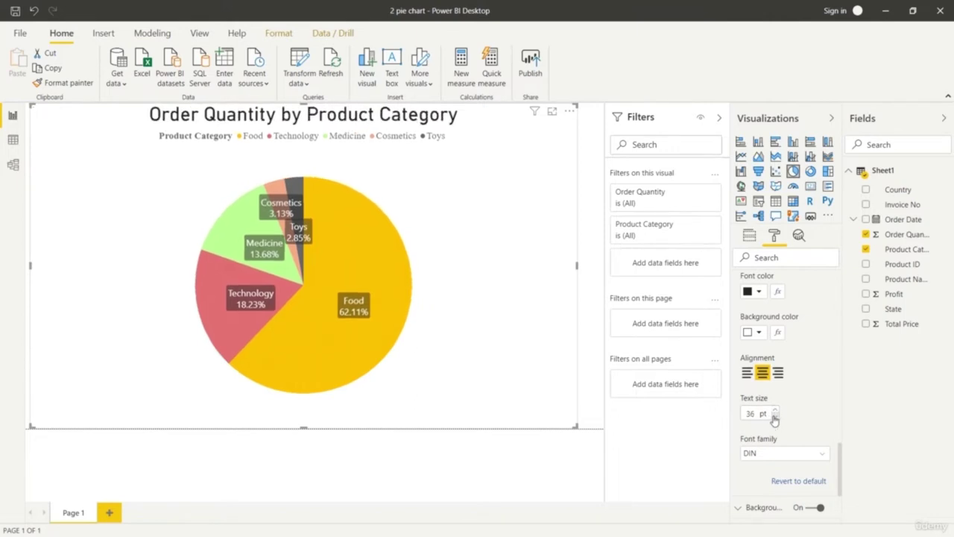
Apply the dark gray report theme, trying the white theme with the blue palette along the way
{"action": "scroll", "coordinate": [801, 432], "scroll_direction": "down", "scroll_amount": 10}
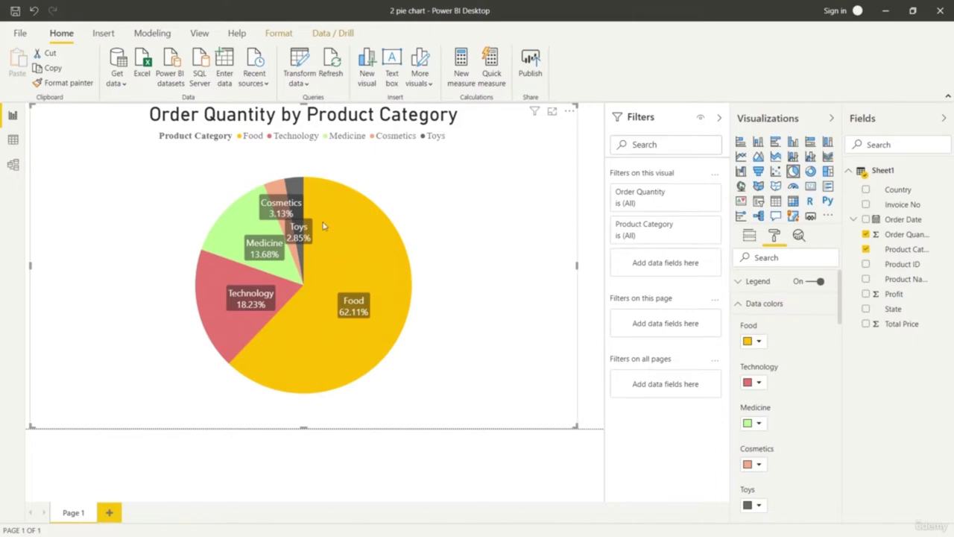
{"action": "left_click", "coordinate": [200, 37]}
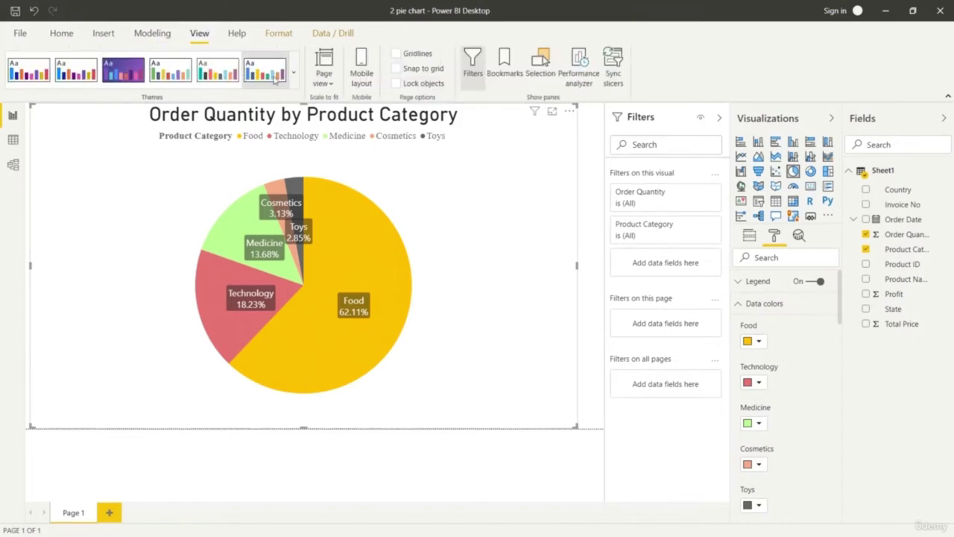
{"action": "left_click", "coordinate": [296, 82]}
{"action": "left_click", "coordinate": [156, 256]}
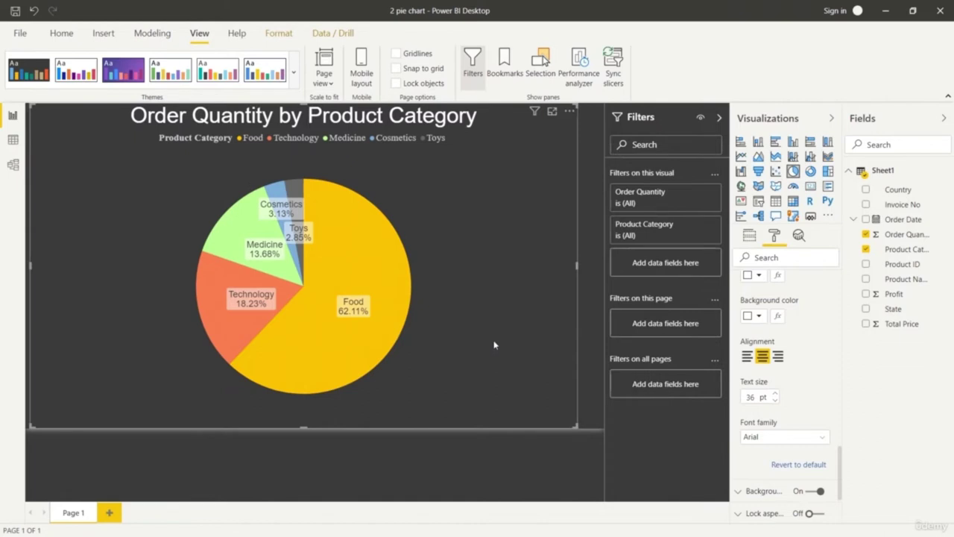
{"action": "left_click", "coordinate": [294, 78]}
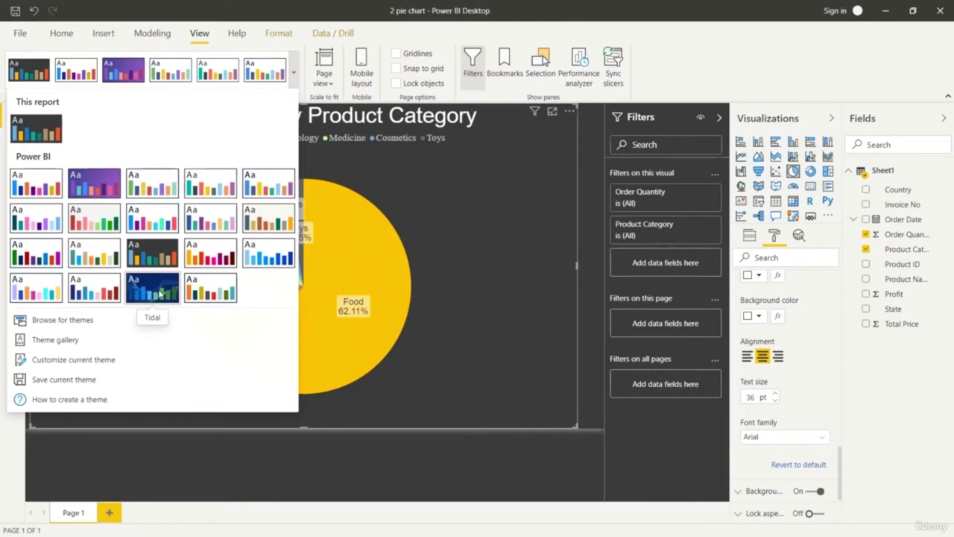
{"action": "left_click", "coordinate": [267, 255]}
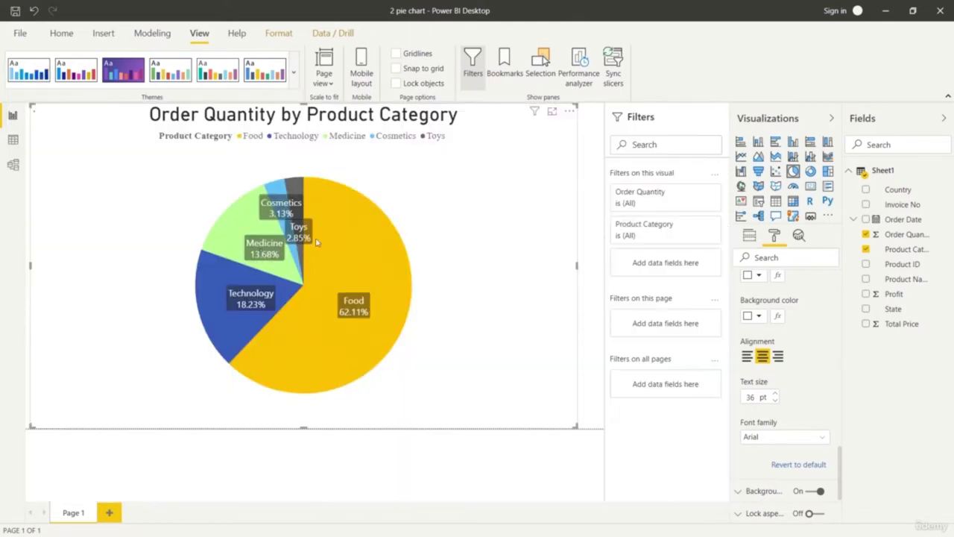
{"action": "left_click", "coordinate": [293, 72]}
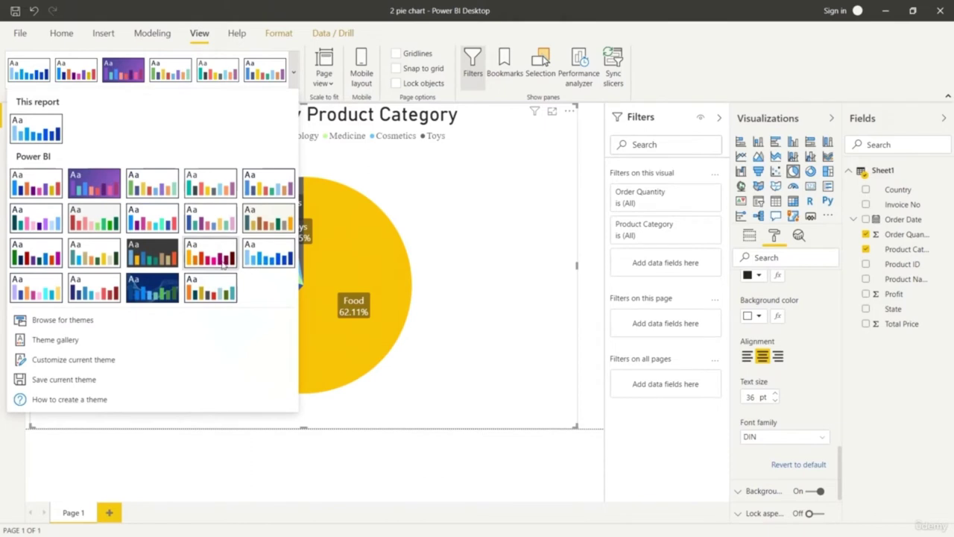
{"action": "left_click", "coordinate": [157, 262]}
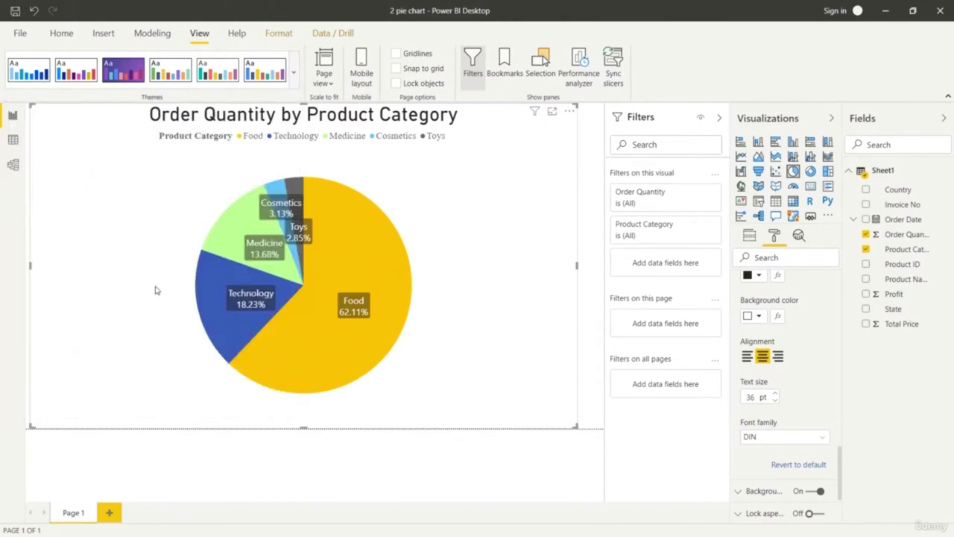
{"action": "left_click", "coordinate": [293, 72]}
{"action": "left_click", "coordinate": [147, 262]}
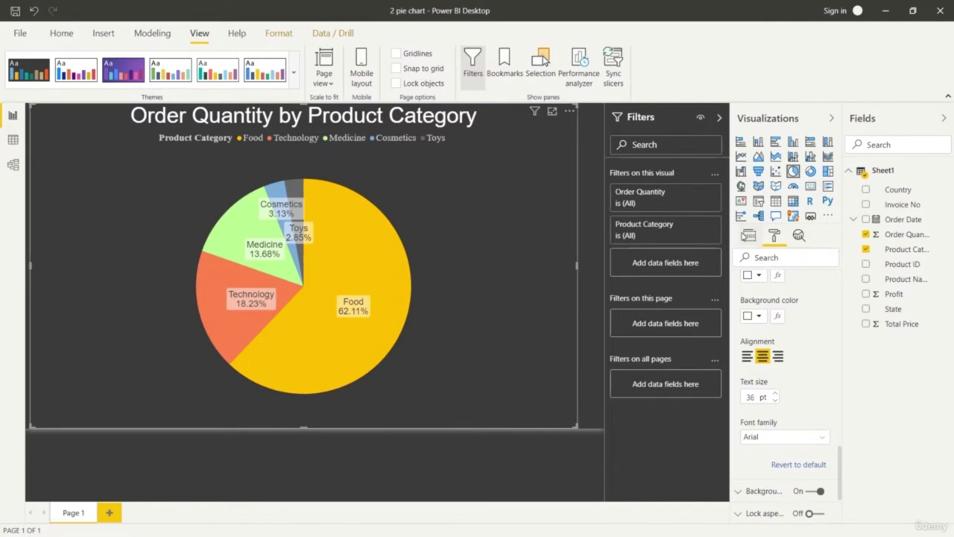
Insert an empty donut chart, enlarge it and place it in the report page's lower-right corner over the pie chart
{"action": "left_click", "coordinate": [748, 235]}
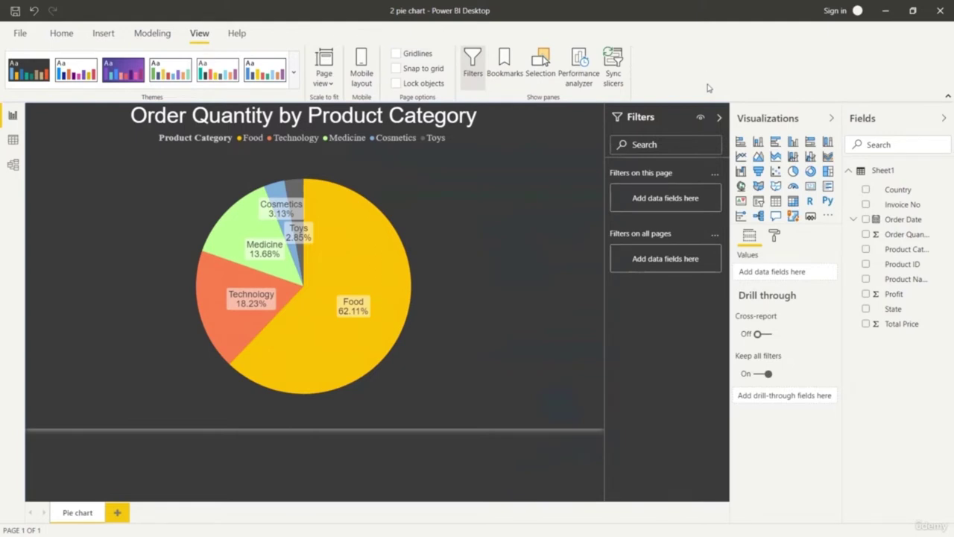
{"action": "left_click", "coordinate": [810, 171]}
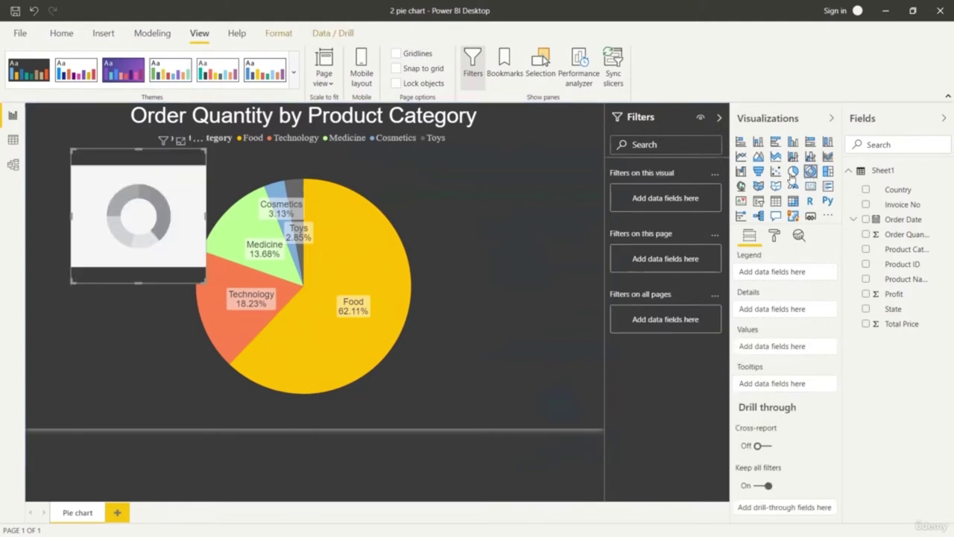
{"action": "left_click_drag", "start_coordinate": [203, 281], "coordinate": [270, 311]}
{"action": "left_click_drag", "start_coordinate": [195, 178], "coordinate": [544, 287]}
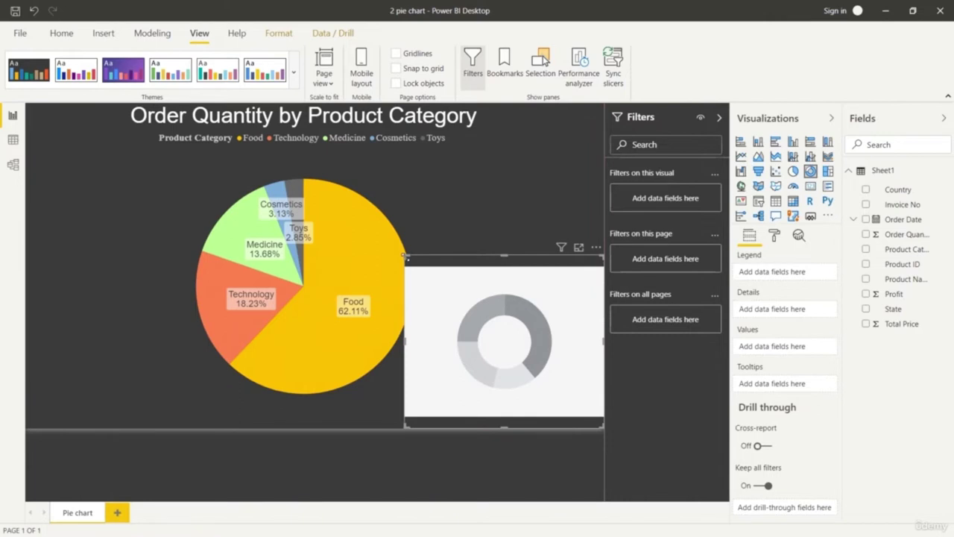
{"action": "left_click_drag", "start_coordinate": [402, 259], "coordinate": [416, 267]}
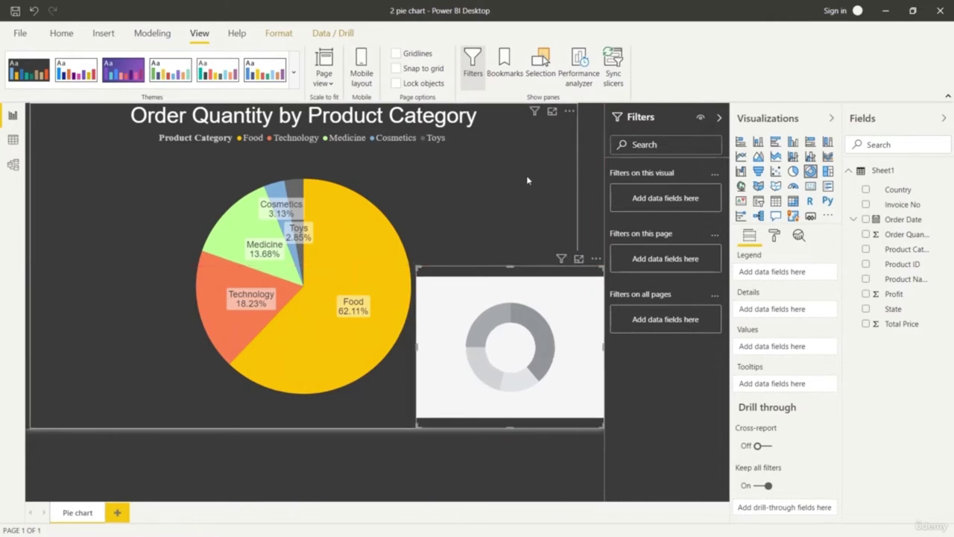
Narrow the pie chart from its right edge and enlarge the donut chart from its upper-left corner
{"action": "left_click", "coordinate": [569, 195]}
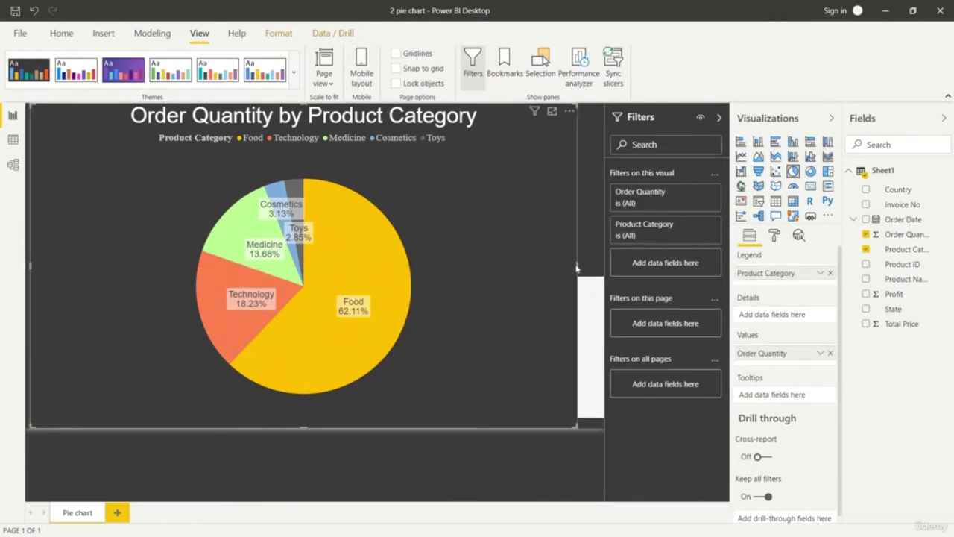
{"action": "left_click_drag", "start_coordinate": [578, 269], "coordinate": [474, 270]}
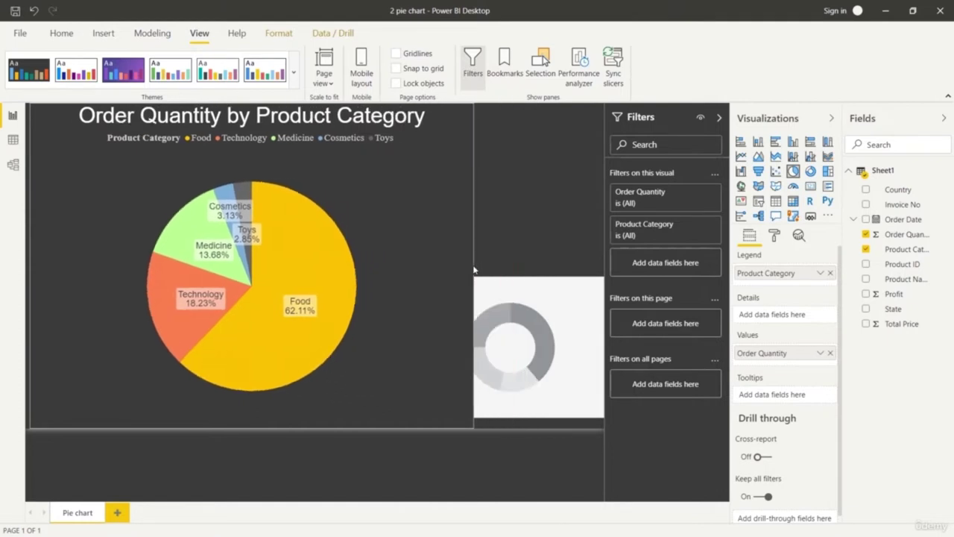
{"action": "left_click", "coordinate": [540, 299]}
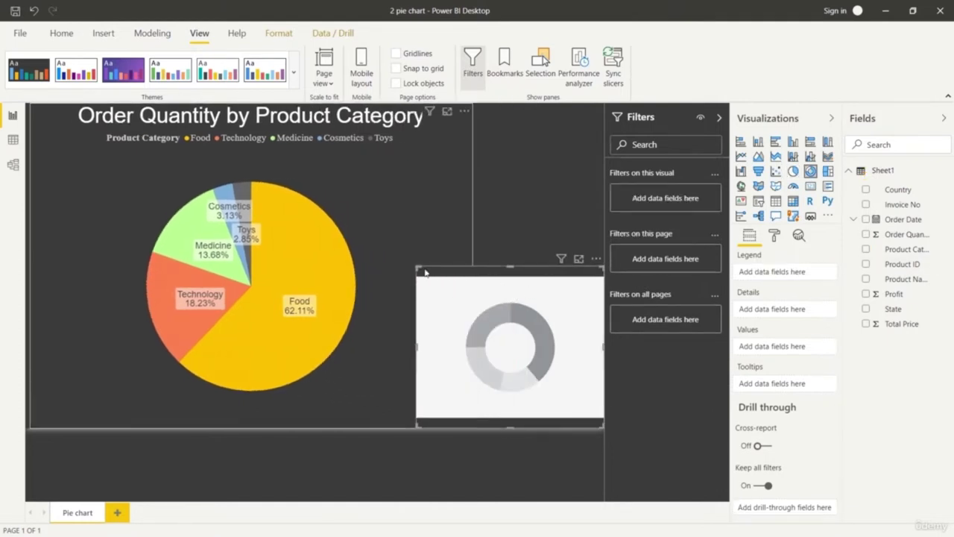
{"action": "left_click_drag", "start_coordinate": [418, 266], "coordinate": [384, 236]}
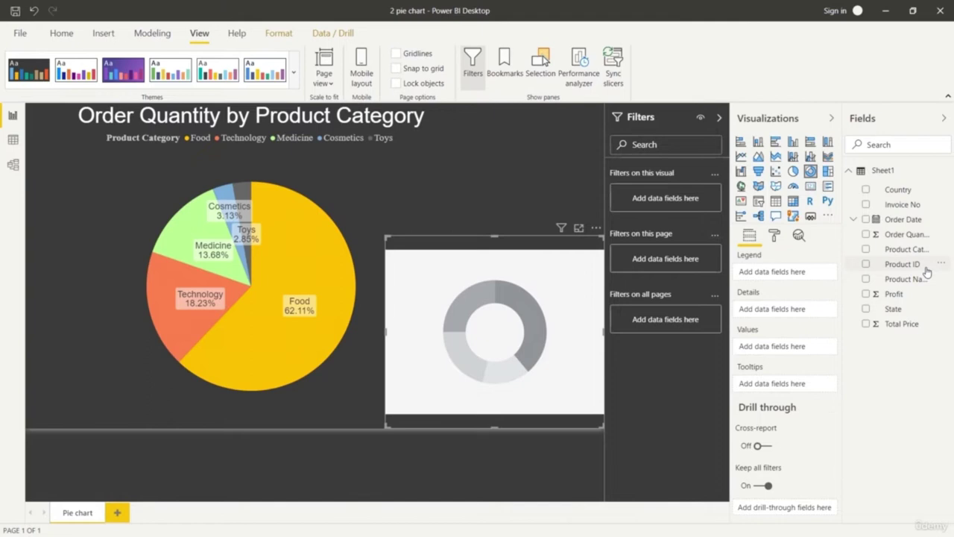
Assign Product Name as the donut chart's legend and Order Quantity as its values, and enlarge the chart slightly
{"action": "left_click_drag", "start_coordinate": [924, 281], "coordinate": [816, 273]}
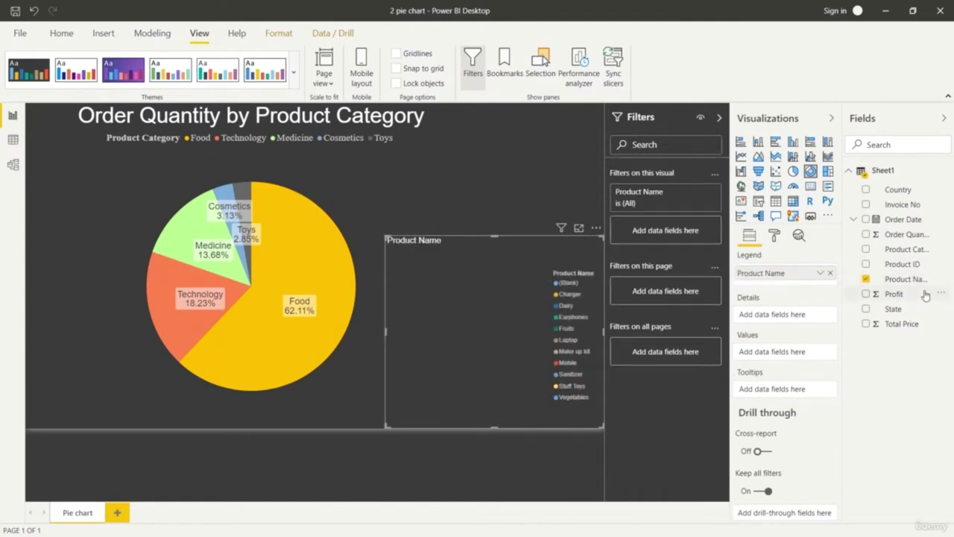
{"action": "left_click_drag", "start_coordinate": [924, 237], "coordinate": [817, 359]}
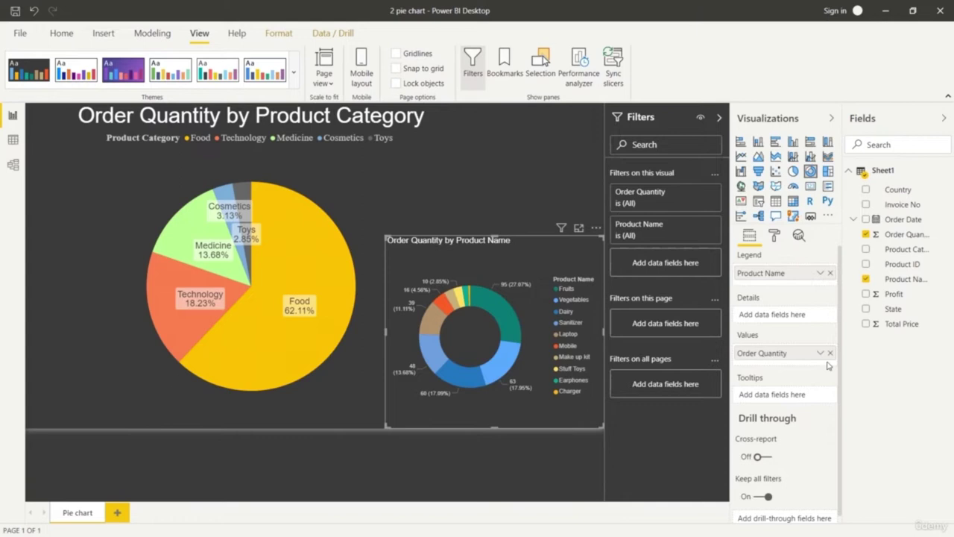
{"action": "left_click_drag", "start_coordinate": [383, 235], "coordinate": [365, 216]}
{"action": "mouse_move", "coordinate": [483, 213]}
{"action": "left_mouse_down"}
{"action": "mouse_move", "coordinate": [488, 195]}
{"action": "mouse_move", "coordinate": [488, 218]}
{"action": "left_mouse_up"}
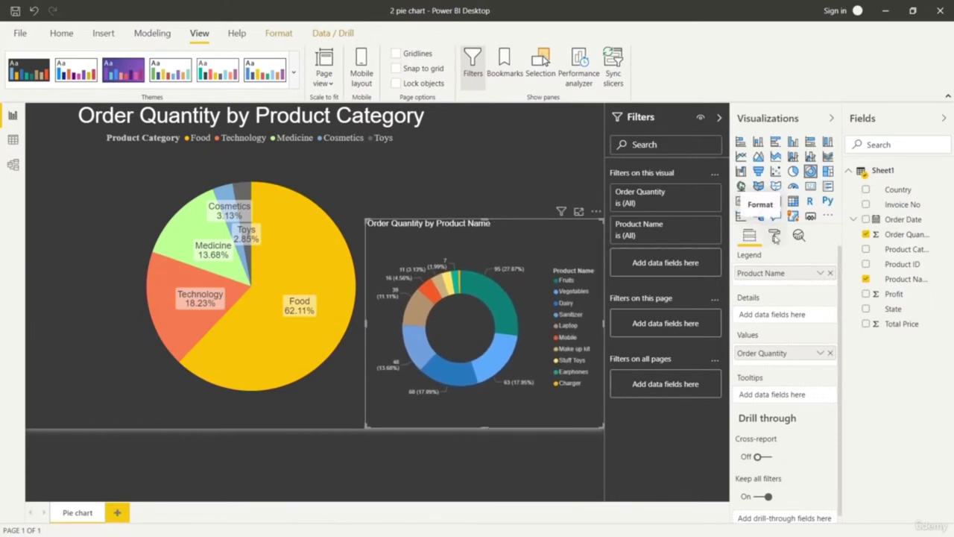
Try a text size of 11 pt for the donut chart's legend and set it back to 10 pt
{"action": "left_click", "coordinate": [775, 237]}
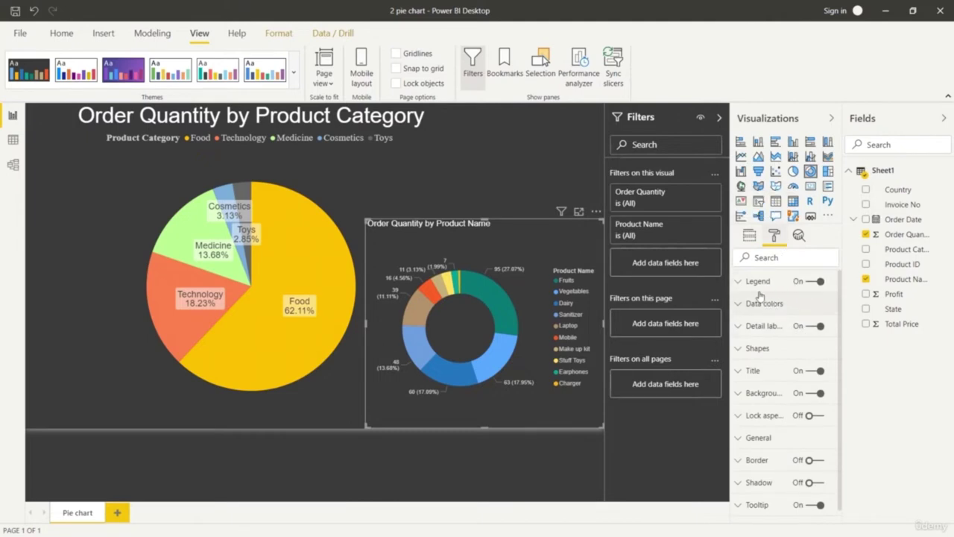
{"action": "left_click", "coordinate": [738, 283]}
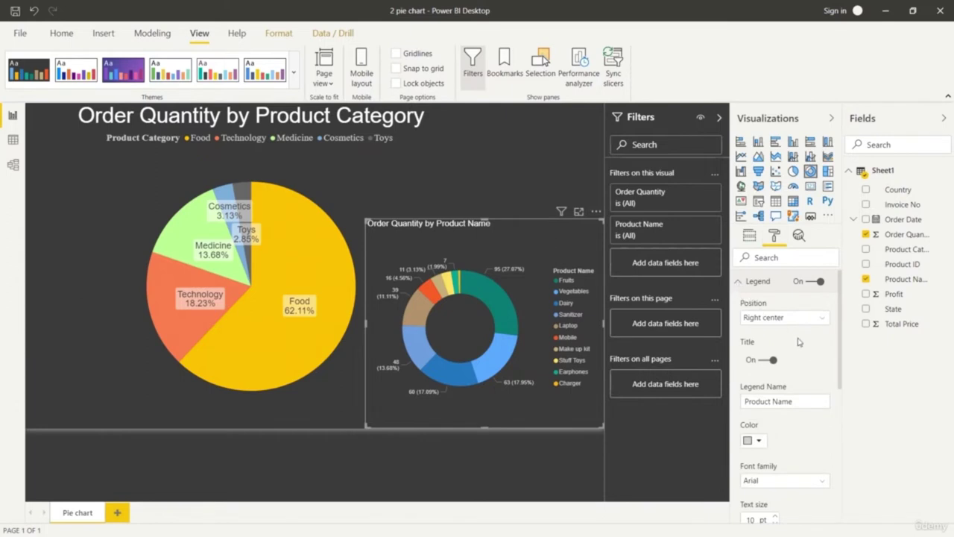
{"action": "scroll", "coordinate": [797, 341], "scroll_direction": "down", "scroll_amount": 3}
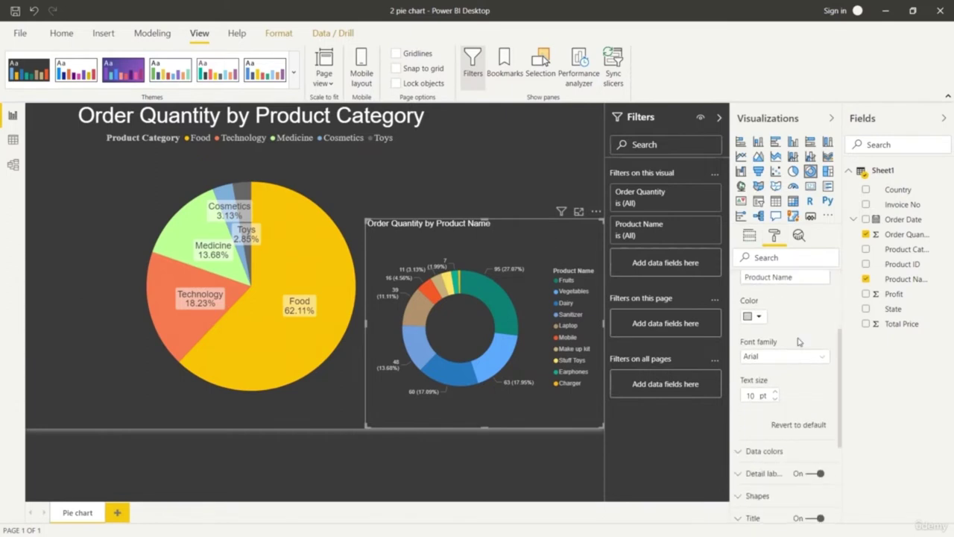
{"action": "left_click", "coordinate": [778, 392]}
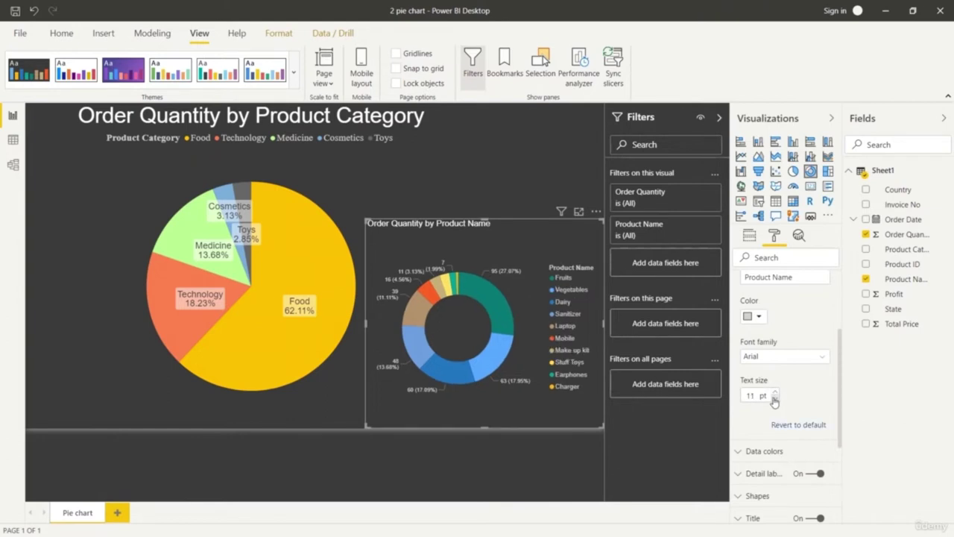
{"action": "left_click", "coordinate": [774, 398]}
{"action": "scroll", "coordinate": [831, 378], "scroll_direction": "down", "scroll_amount": 2}
{"action": "scroll", "coordinate": [827, 356], "scroll_direction": "up", "scroll_amount": 4}
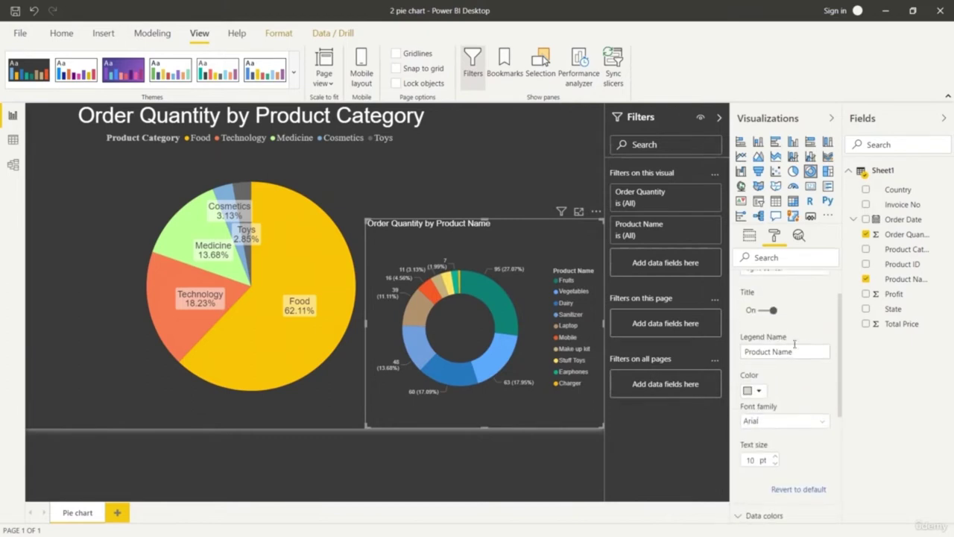
{"action": "scroll", "coordinate": [791, 340], "scroll_direction": "up", "scroll_amount": 1}
{"action": "left_click", "coordinate": [737, 284]}
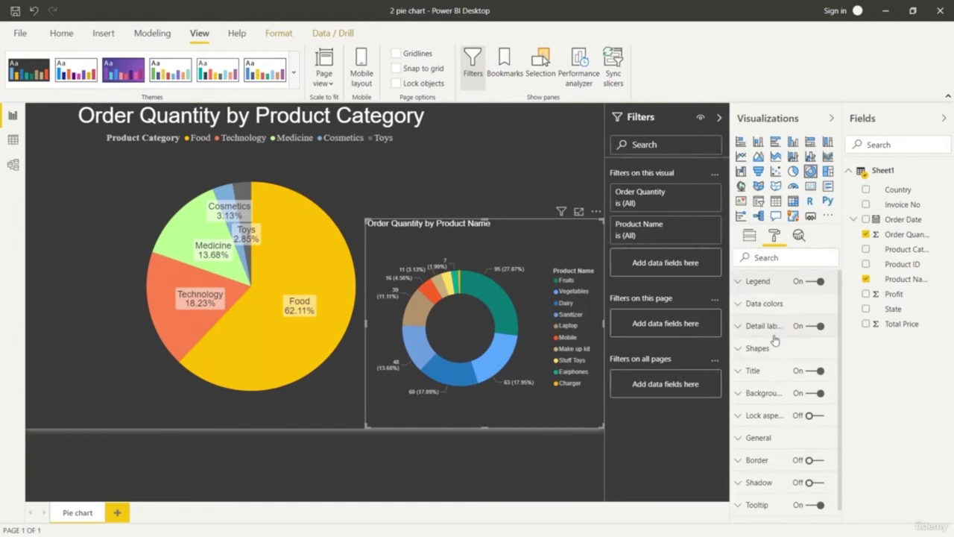
Set the donut chart's detail label style to category and percent of total, and turn off its legend
{"action": "left_click", "coordinate": [738, 328]}
{"action": "left_click", "coordinate": [816, 363]}
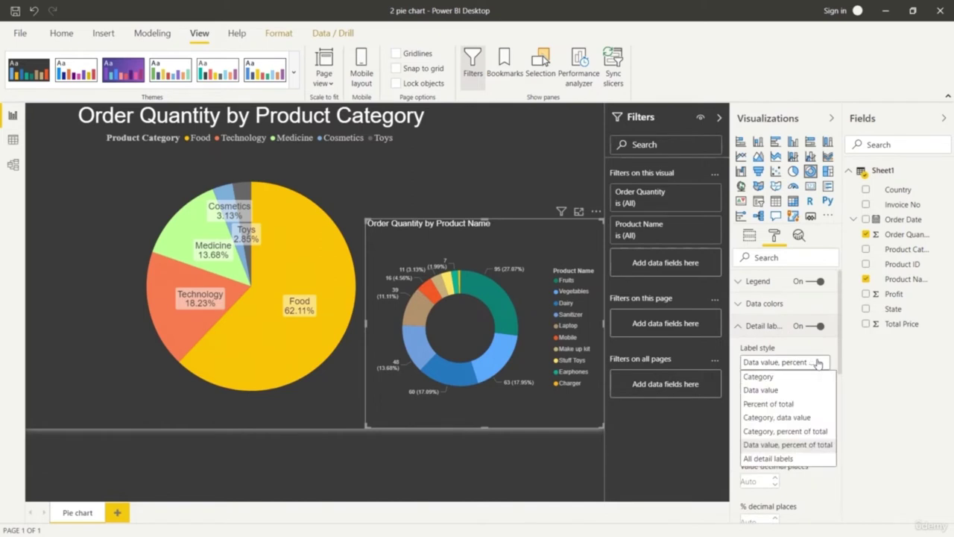
{"action": "left_click", "coordinate": [818, 431]}
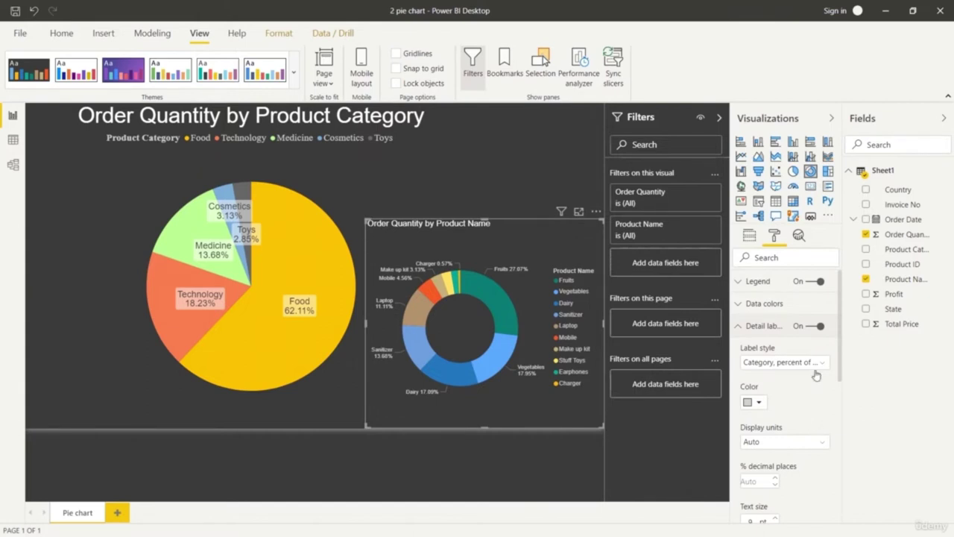
{"action": "left_click", "coordinate": [810, 284]}
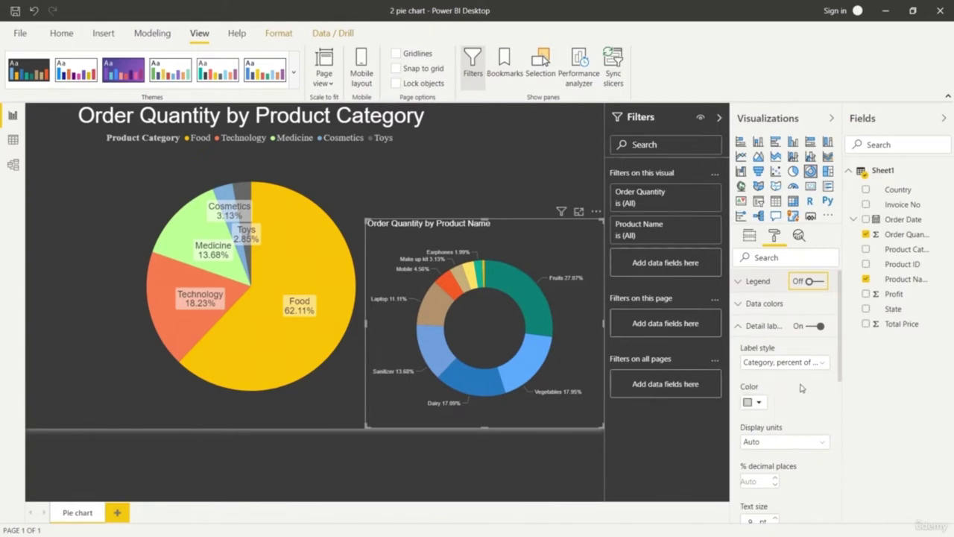
Set the text size of the donut chart's detail labels to 10 pt, trying 12 pt along the way
{"action": "scroll", "coordinate": [791, 447], "scroll_direction": "down", "scroll_amount": 3}
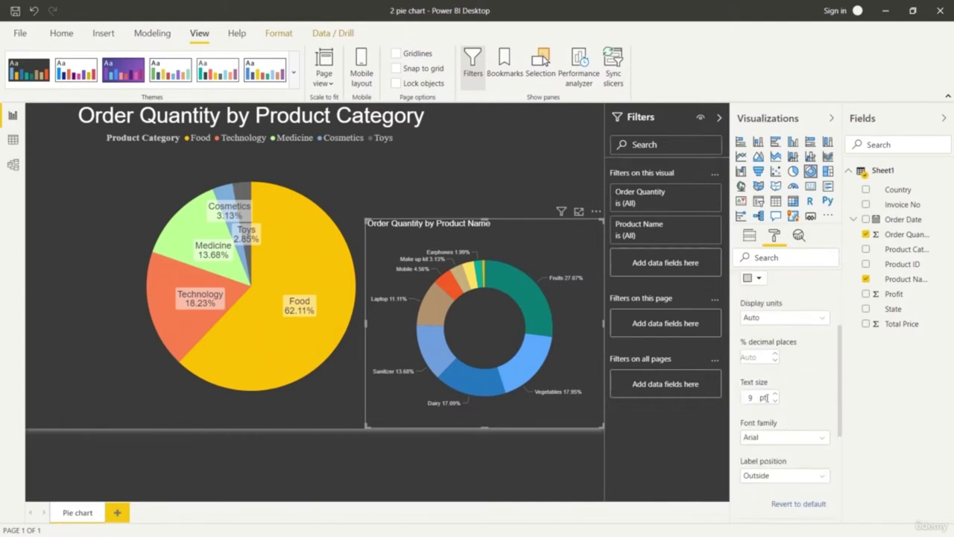
{"action": "left_click", "coordinate": [775, 394]}
{"action": "left_click", "coordinate": [775, 394]}
{"action": "left_click", "coordinate": [775, 394]}
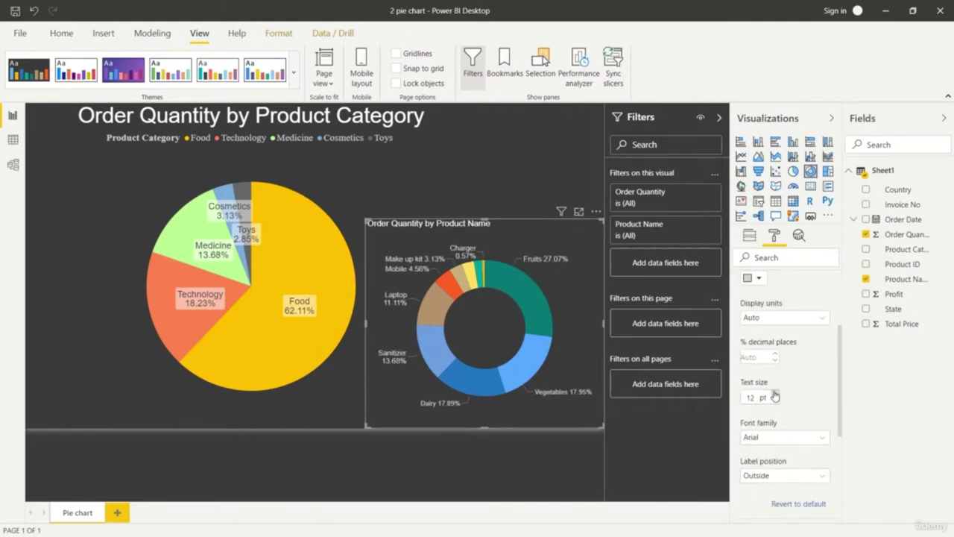
{"action": "left_click", "coordinate": [775, 394]}
{"action": "left_click", "coordinate": [774, 402]}
{"action": "left_click", "coordinate": [774, 402]}
{"action": "left_click", "coordinate": [774, 402]}
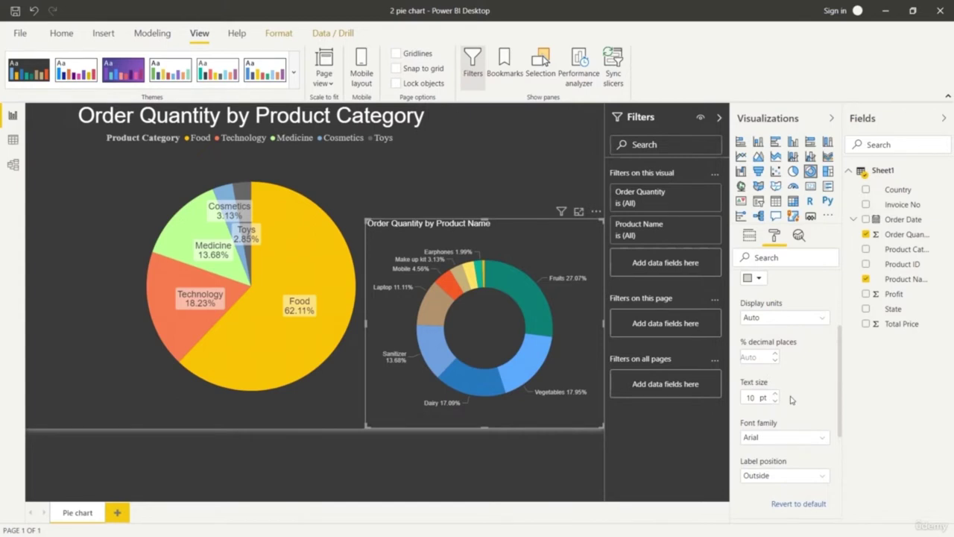
Centre the donut chart's title
{"action": "scroll", "coordinate": [798, 414], "scroll_direction": "down", "scroll_amount": 3}
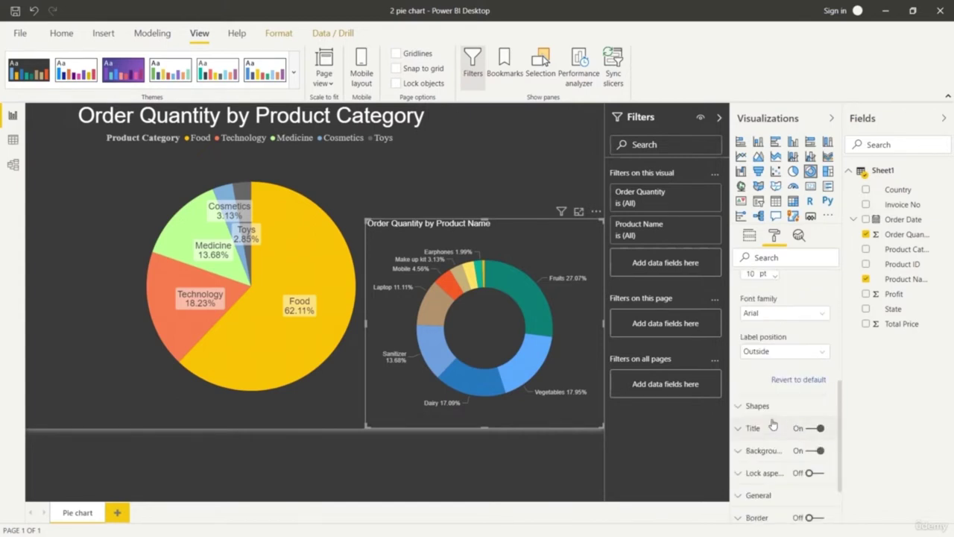
{"action": "left_click", "coordinate": [747, 429]}
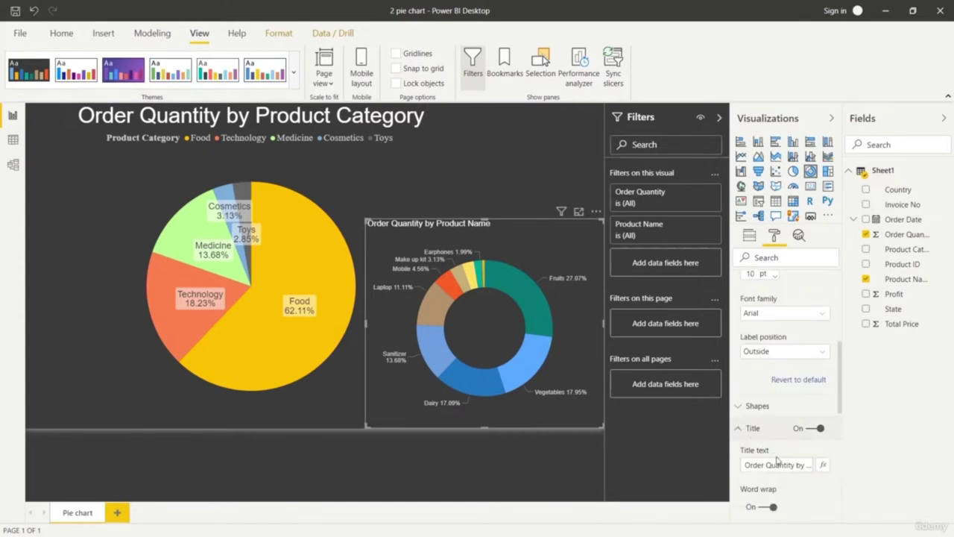
{"action": "scroll", "coordinate": [781, 479], "scroll_direction": "down", "scroll_amount": 3}
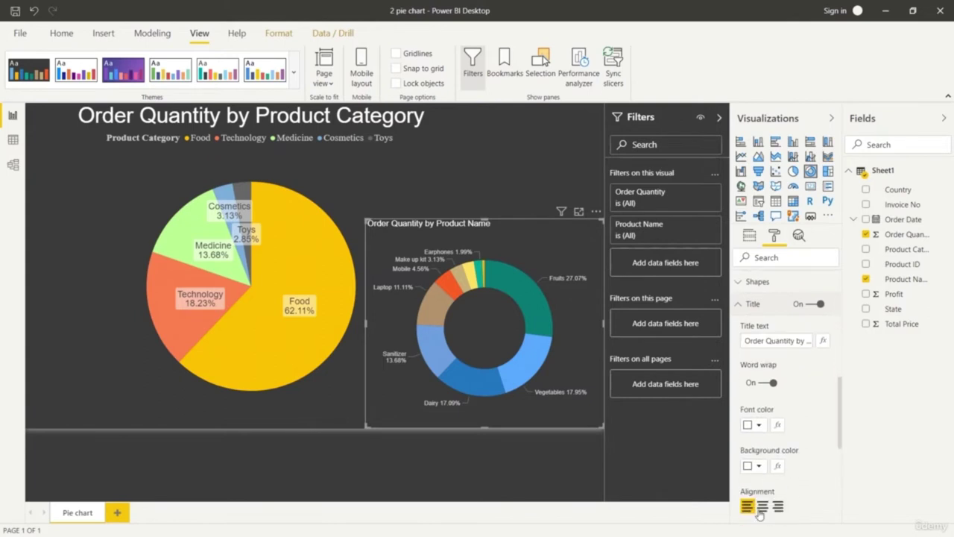
{"action": "left_click", "coordinate": [761, 509]}
Set the text size of the donut chart's title to 17 pt and deselect the chart
{"action": "scroll", "coordinate": [788, 481], "scroll_direction": "down", "scroll_amount": 6}
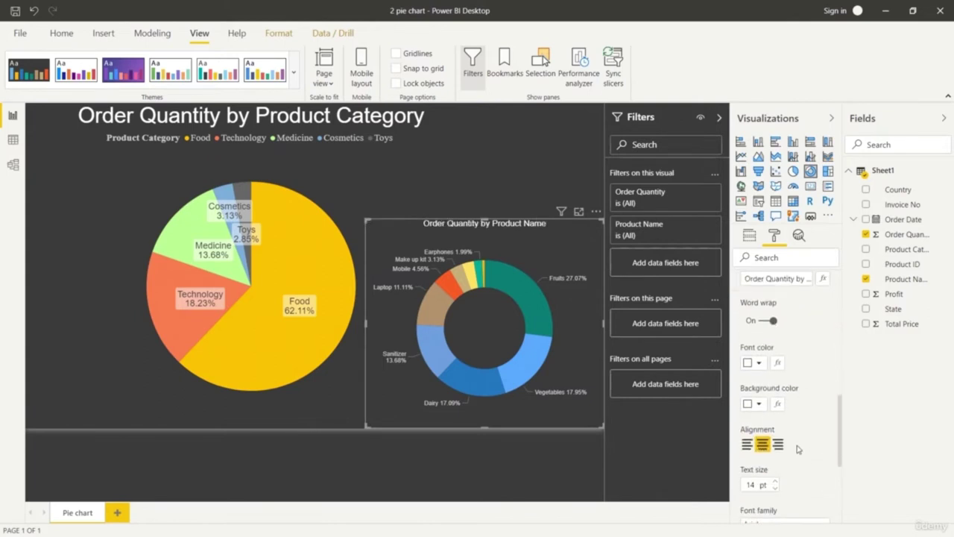
{"action": "left_click", "coordinate": [775, 295]}
{"action": "left_click", "coordinate": [775, 295]}
{"action": "left_click", "coordinate": [775, 295]}
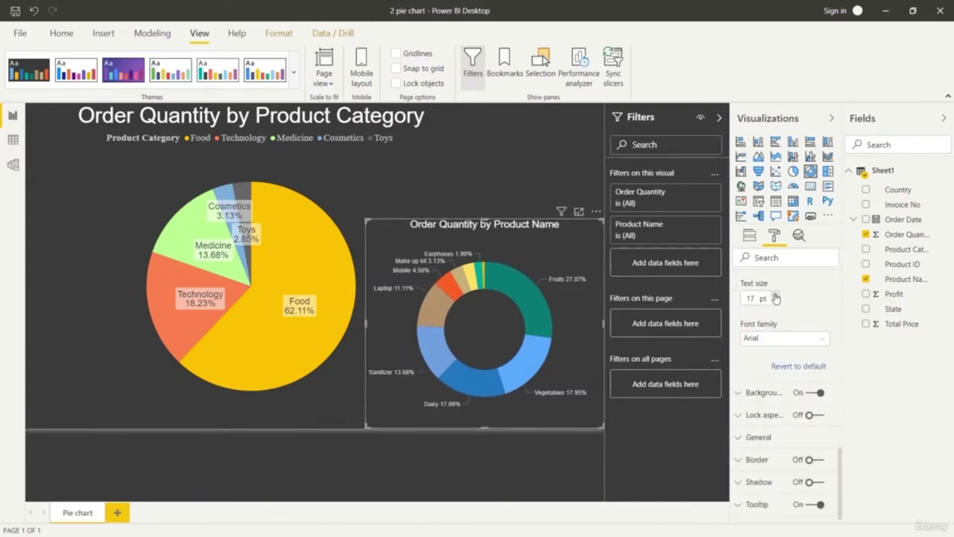
{"action": "left_click", "coordinate": [775, 302]}
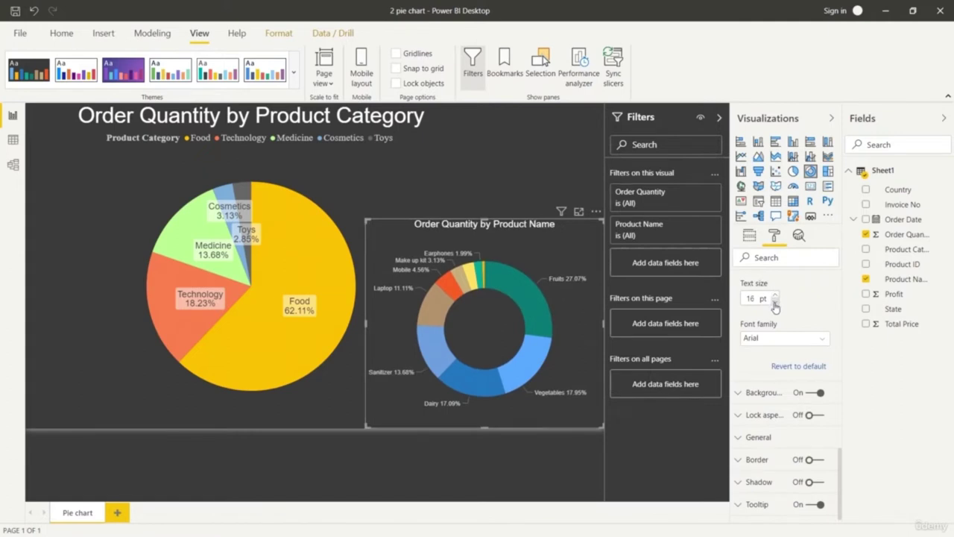
{"action": "left_click", "coordinate": [775, 295]}
{"action": "scroll", "coordinate": [783, 361], "scroll_direction": "up", "scroll_amount": 8}
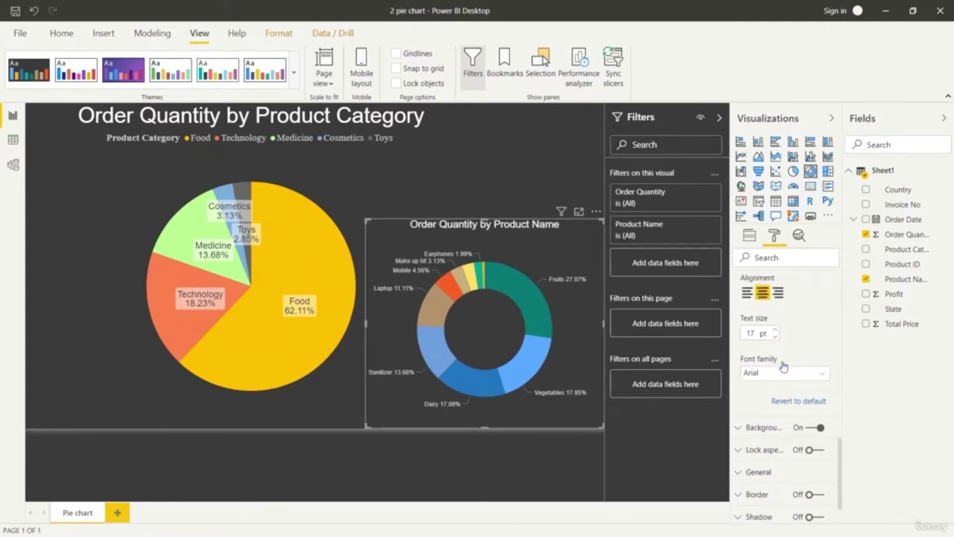
{"action": "scroll", "coordinate": [782, 365], "scroll_direction": "up", "scroll_amount": 3}
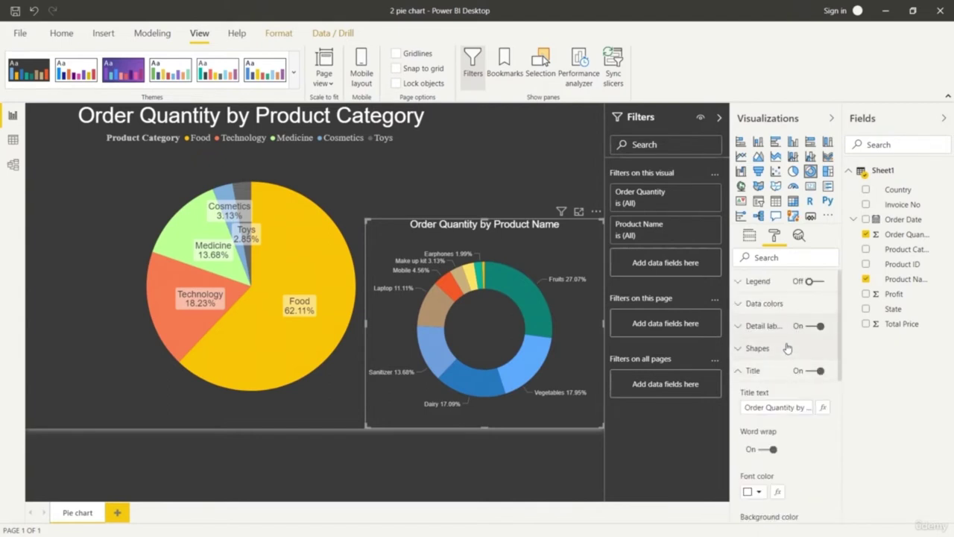
{"action": "left_click", "coordinate": [750, 237]}
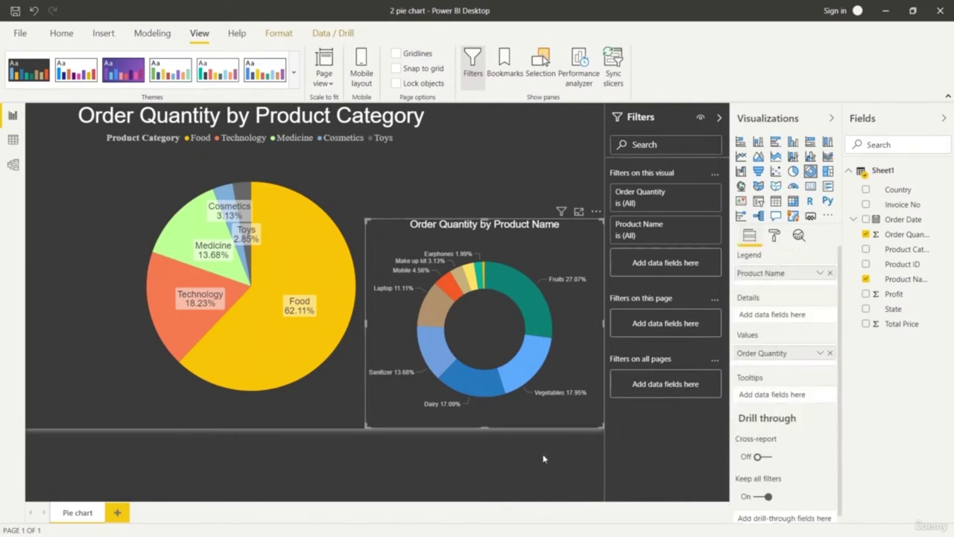
{"action": "left_click", "coordinate": [536, 468]}
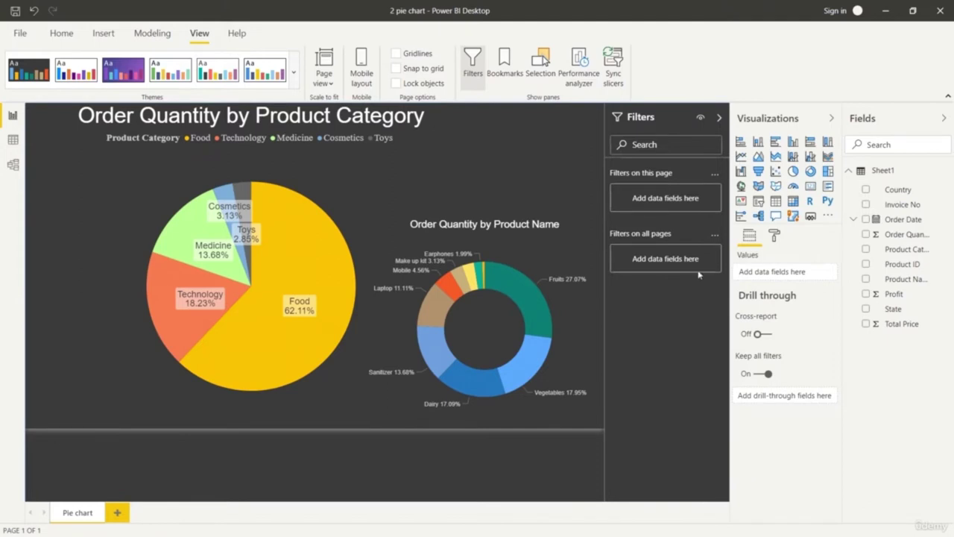
Shorten the donut chart's title text to "Order Quantity by Product"
{"action": "left_click", "coordinate": [541, 228]}
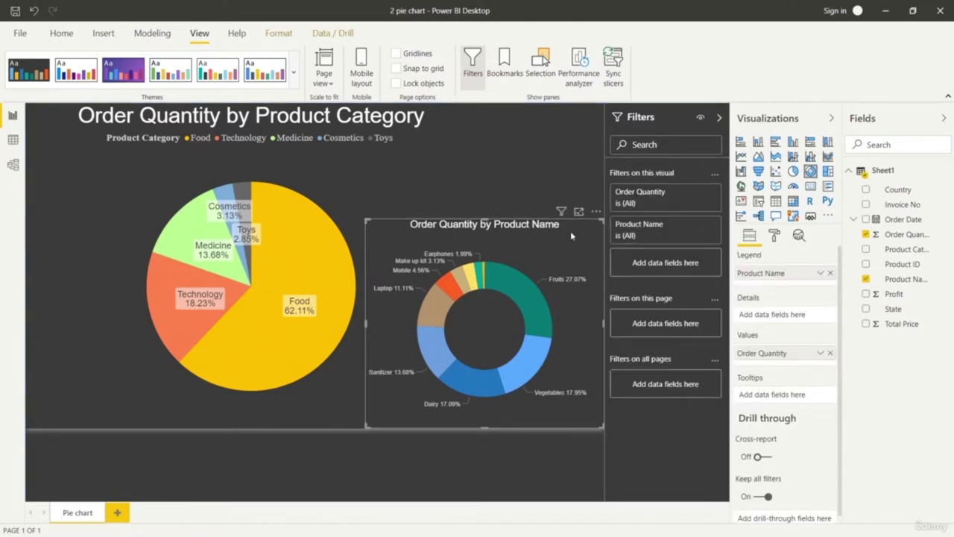
{"action": "left_click", "coordinate": [774, 237]}
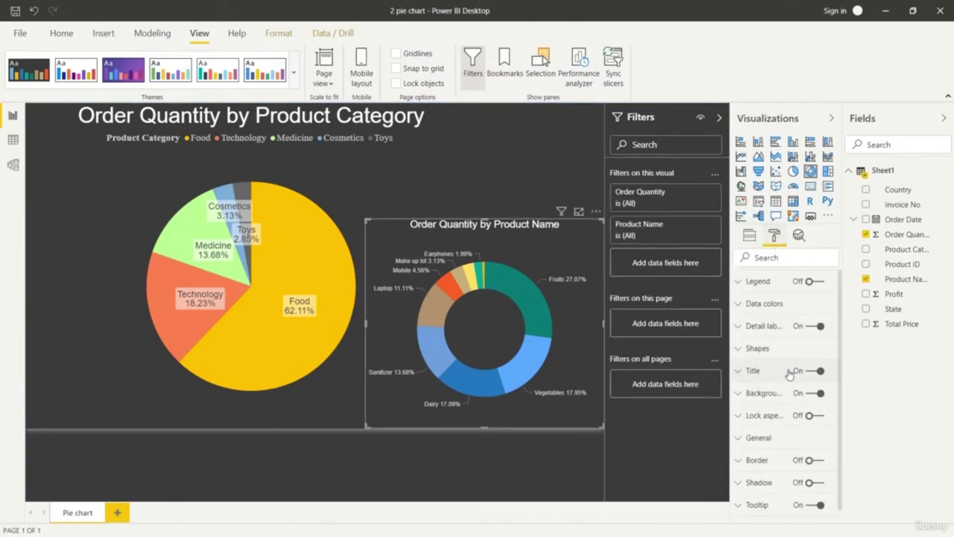
{"action": "scroll", "coordinate": [791, 375], "scroll_direction": "down", "scroll_amount": 1}
{"action": "left_click", "coordinate": [736, 357]}
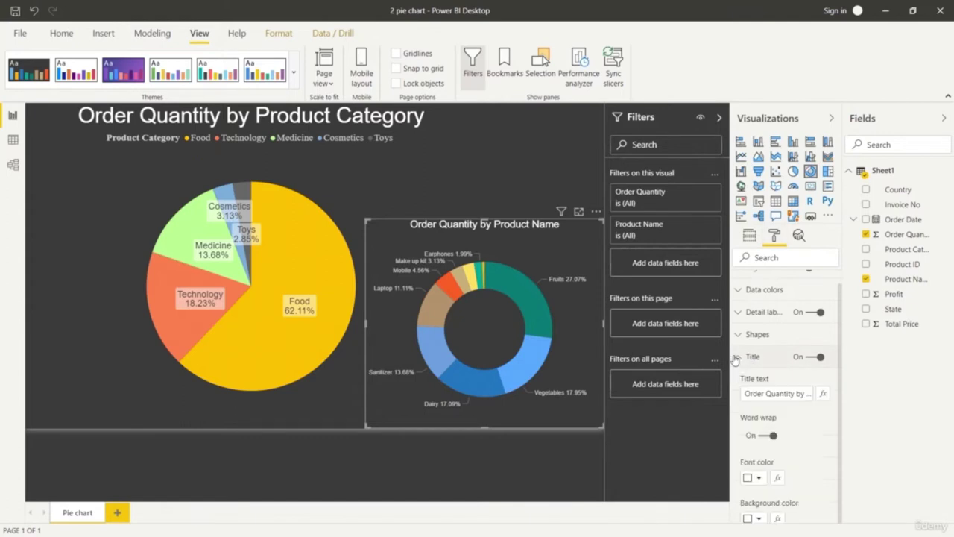
{"action": "left_click", "coordinate": [801, 391]}
{"action": "key", "text": "End"}
{"action": "key", "text": "BackSpace"}
{"action": "key", "text": "BackSpace"}
{"action": "key", "text": "BackSpace"}
{"action": "key", "text": "BackSpace"}
{"action": "key", "text": "BackSpace"}
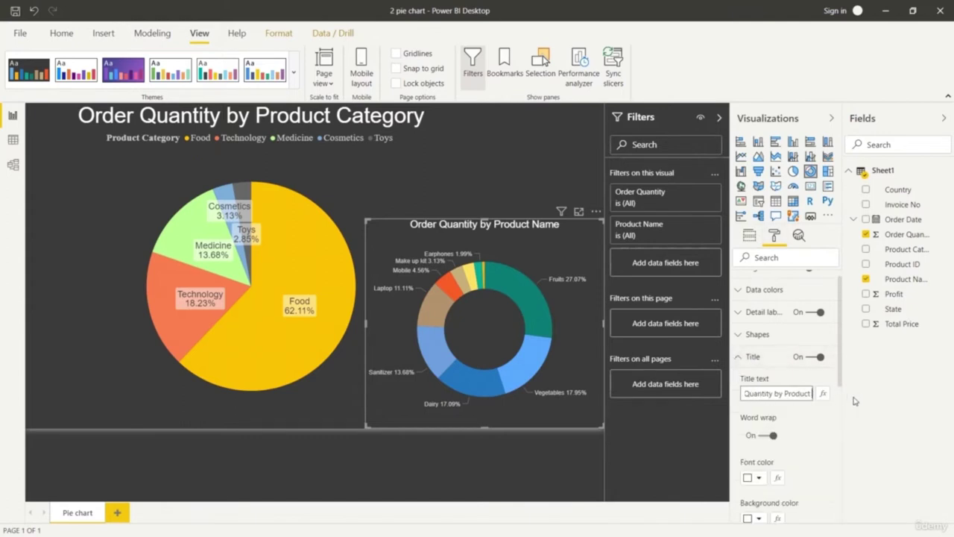
Try "Order Quantity by Product Type" as the donut chart's title and remove the added word again
{"action": "type", "text": "Ty"}
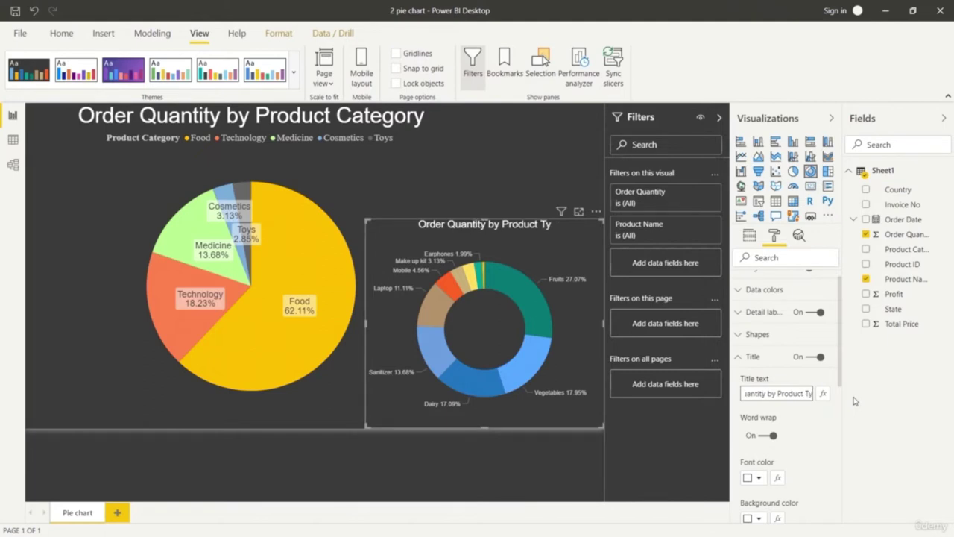
{"action": "type", "text": "pe"}
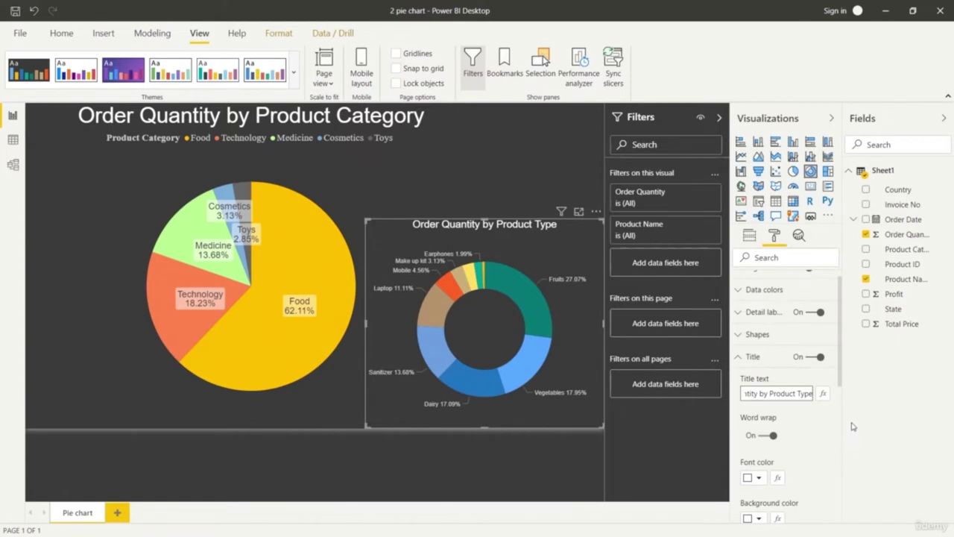
{"action": "key", "text": "BackSpace"}
{"action": "key", "text": "BackSpace"}
{"action": "key", "text": "BackSpace"}
{"action": "key", "text": "BackSpace"}
{"action": "key", "text": "BackSpace"}
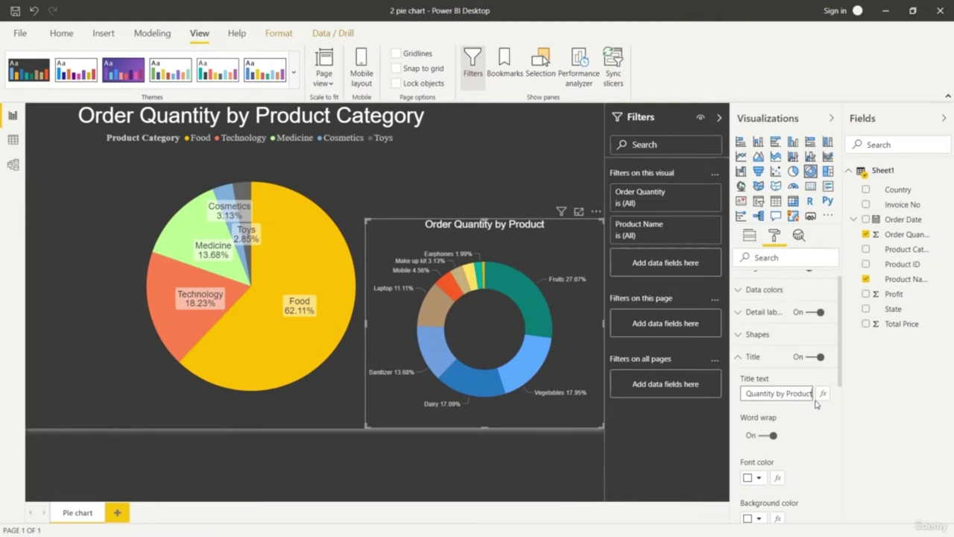
{"action": "left_click", "coordinate": [814, 433]}
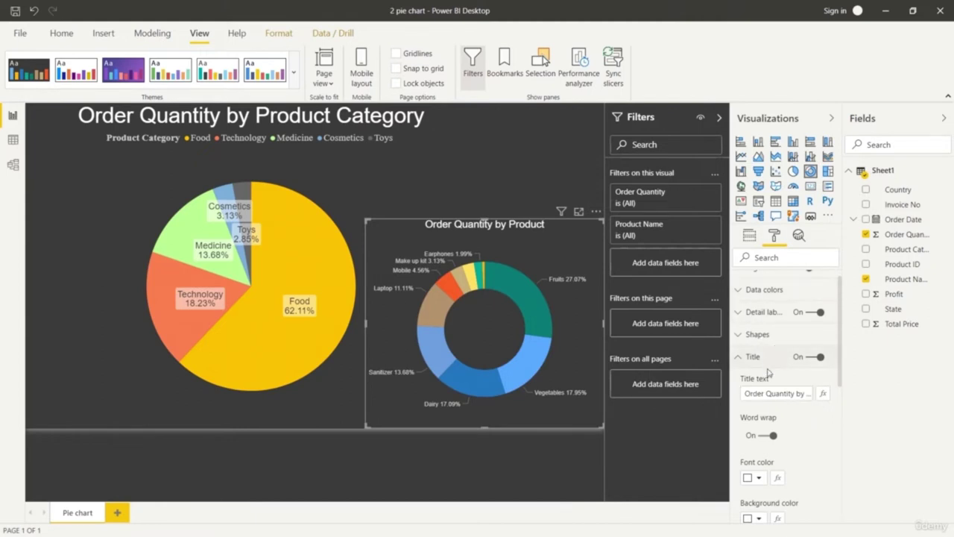
Recolour the donut chart's Fruits, Vegetables and Dairy slices in progressively deeper light-yellow theme shades
{"action": "scroll", "coordinate": [768, 373], "scroll_direction": "up", "scroll_amount": 2}
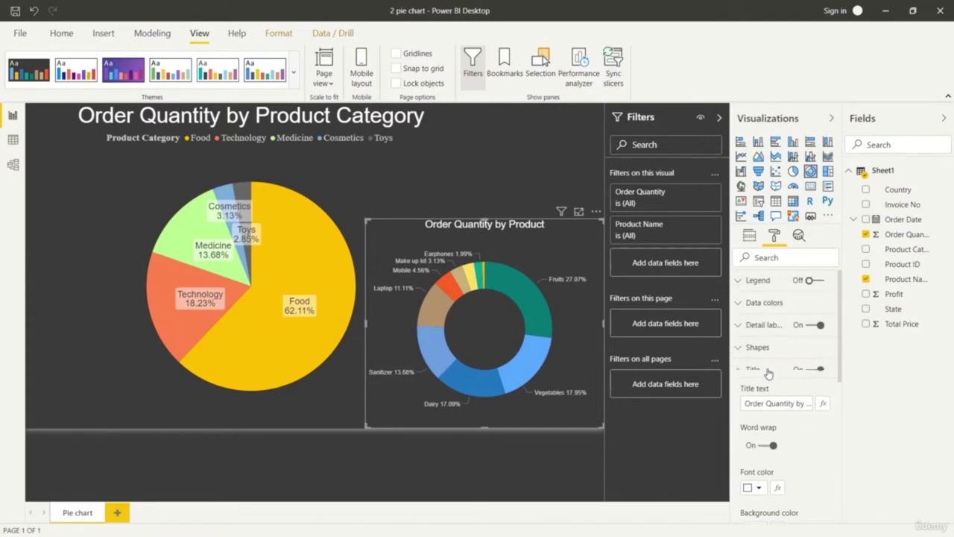
{"action": "left_click", "coordinate": [744, 310]}
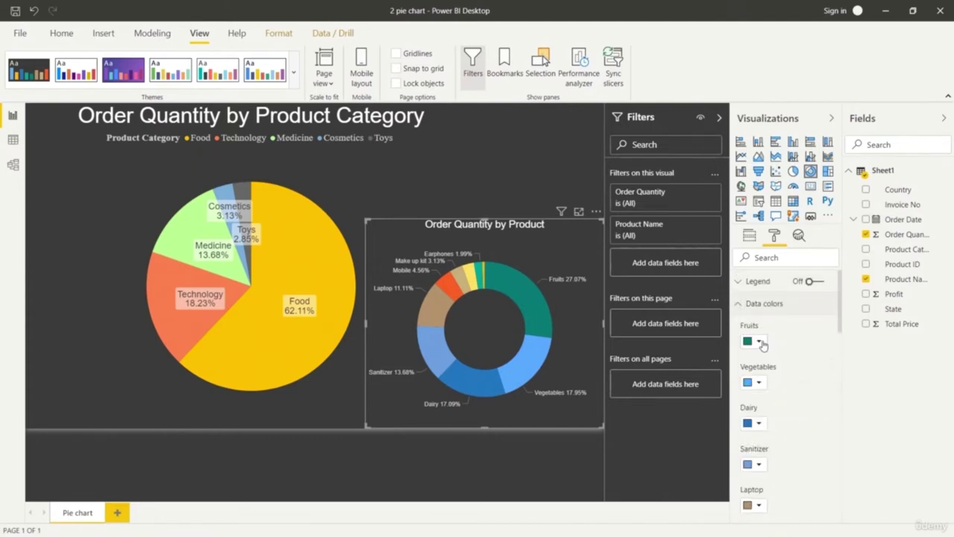
{"action": "left_click", "coordinate": [760, 341]}
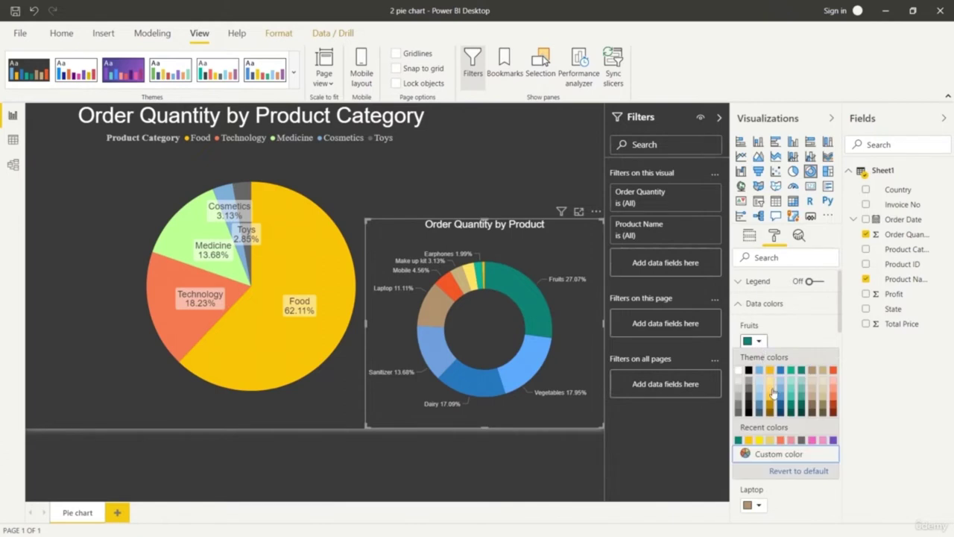
{"action": "left_click", "coordinate": [770, 381]}
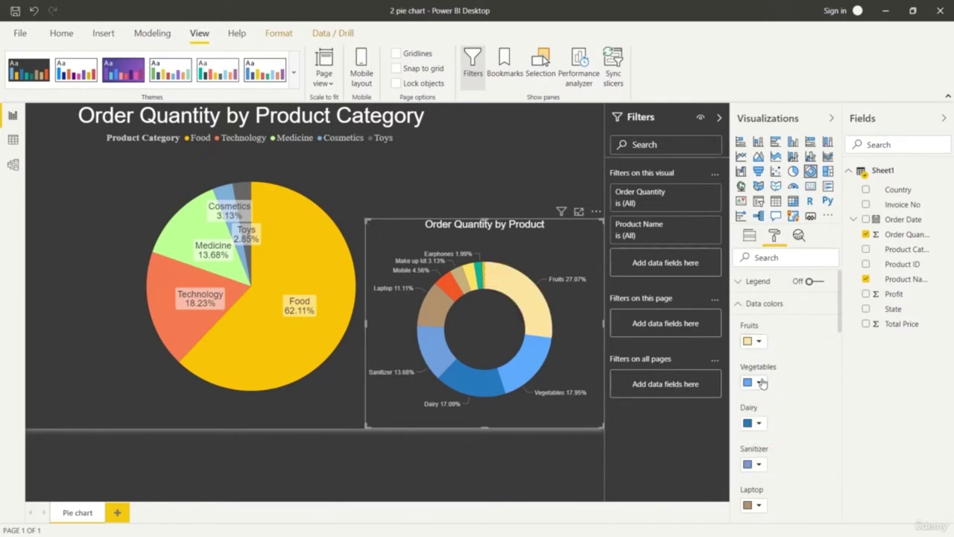
{"action": "left_click", "coordinate": [758, 382]}
{"action": "left_click", "coordinate": [770, 434]}
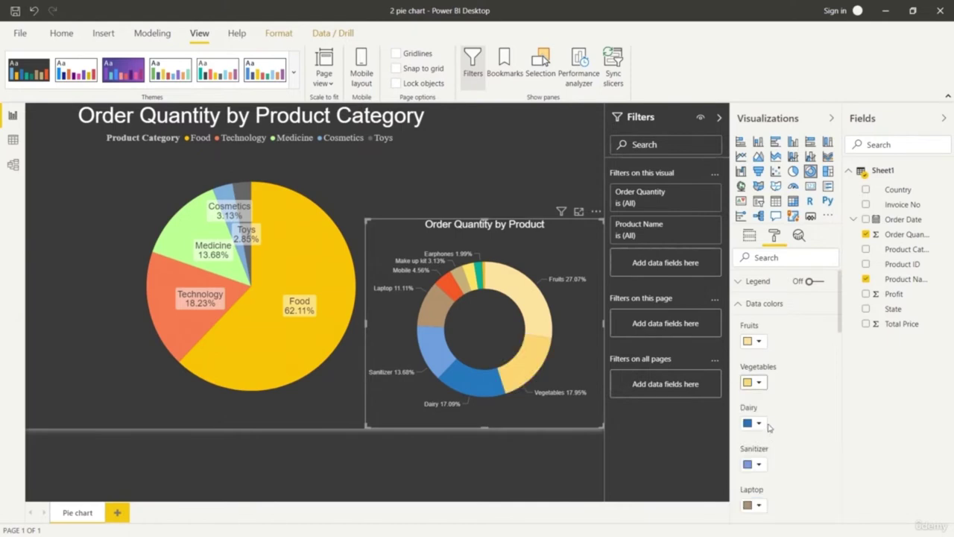
{"action": "left_click", "coordinate": [759, 423]}
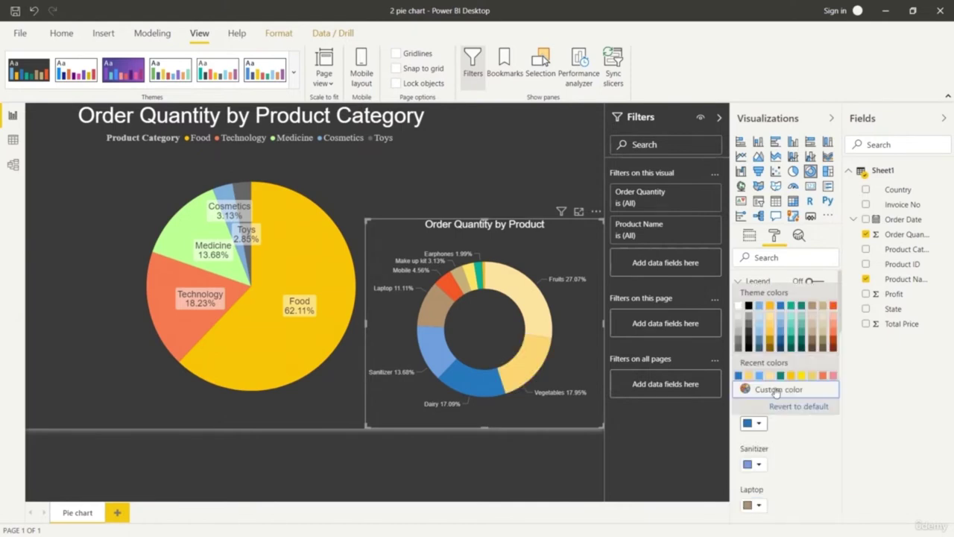
{"action": "left_click", "coordinate": [772, 340]}
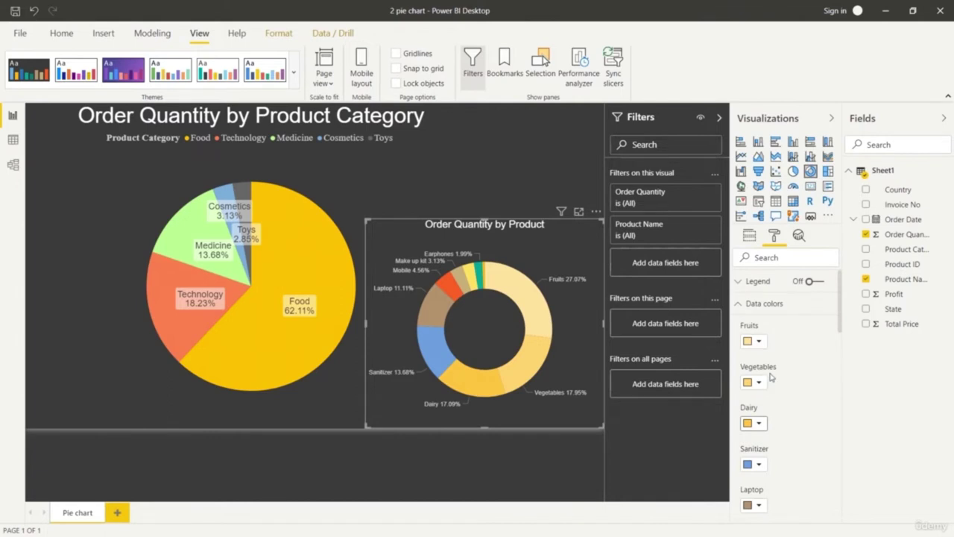
Try a light teal theme colour for the donut chart's Sanitizer slice
{"action": "scroll", "coordinate": [763, 424], "scroll_direction": "down", "scroll_amount": 2}
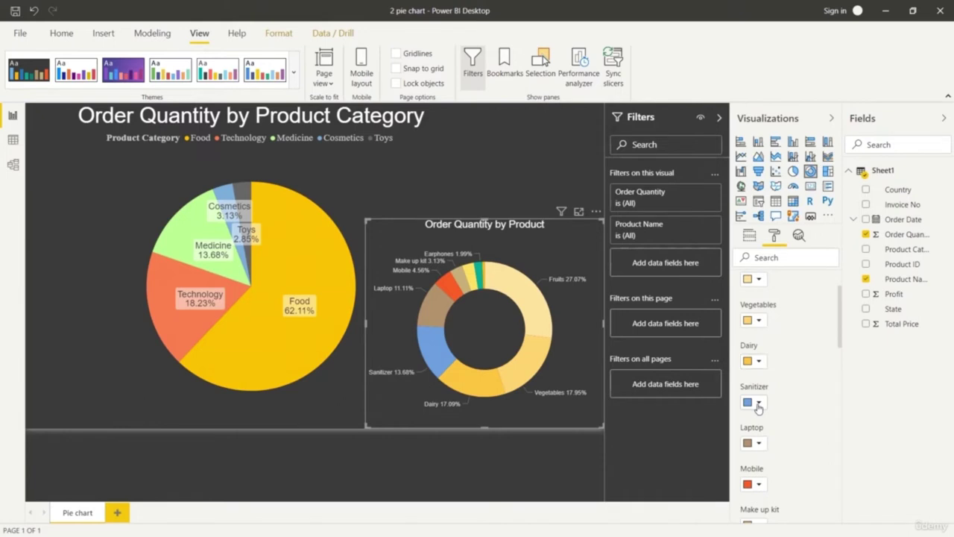
{"action": "left_click", "coordinate": [755, 403]}
{"action": "left_click", "coordinate": [790, 311]}
Try custom colours for the Sanitizer slice, first a bright green and then the yellowish green 90FF00
{"action": "left_click", "coordinate": [758, 403]}
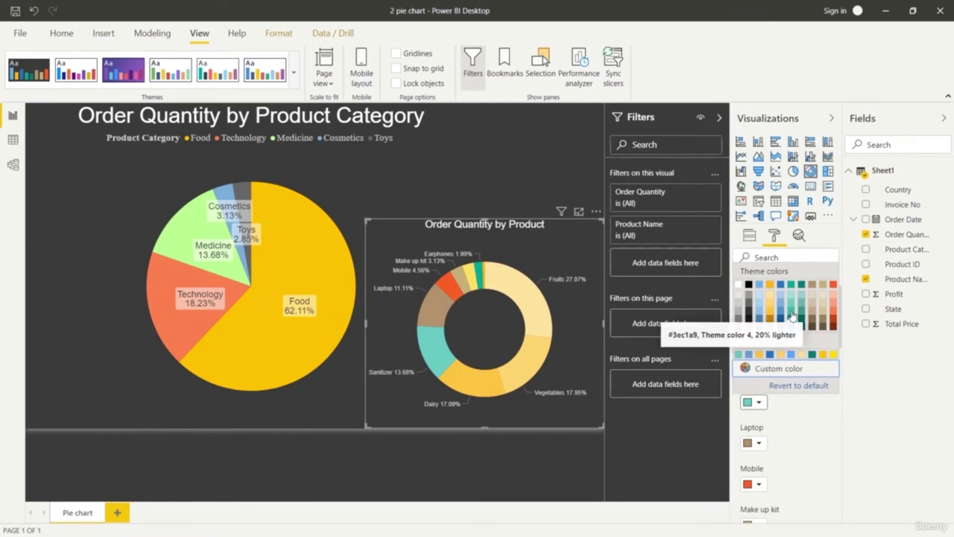
{"action": "left_click", "coordinate": [793, 368]}
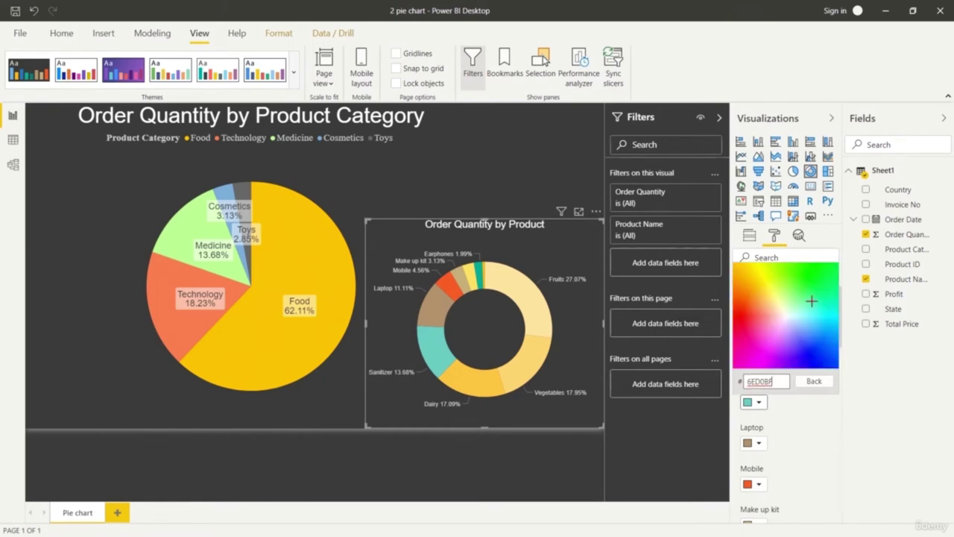
{"action": "left_click", "coordinate": [799, 282]}
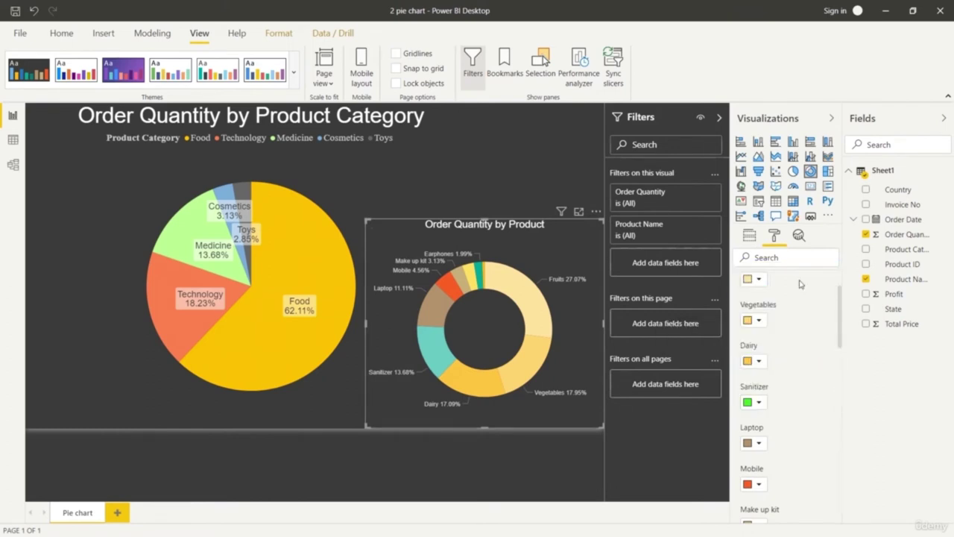
{"action": "left_click", "coordinate": [757, 402]}
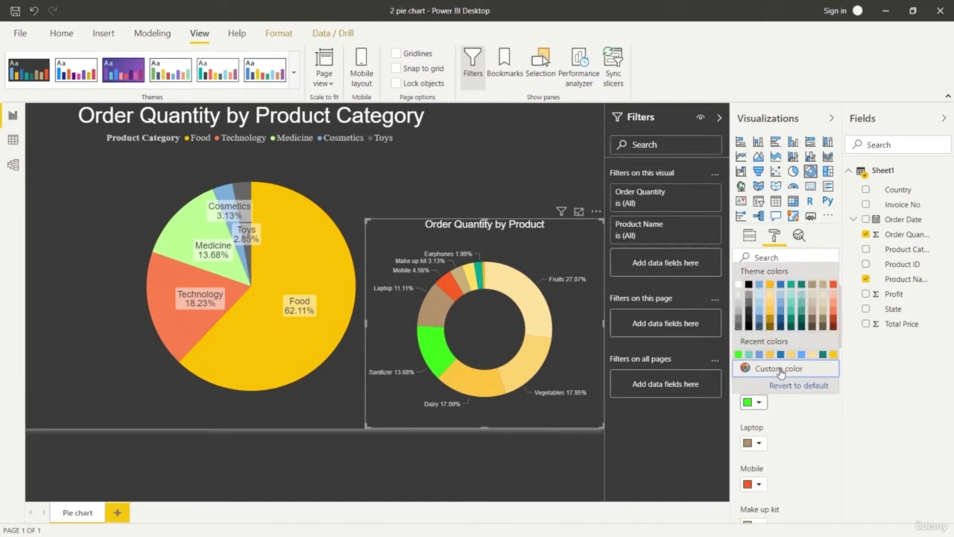
{"action": "left_click", "coordinate": [780, 368]}
{"action": "left_click", "coordinate": [782, 271]}
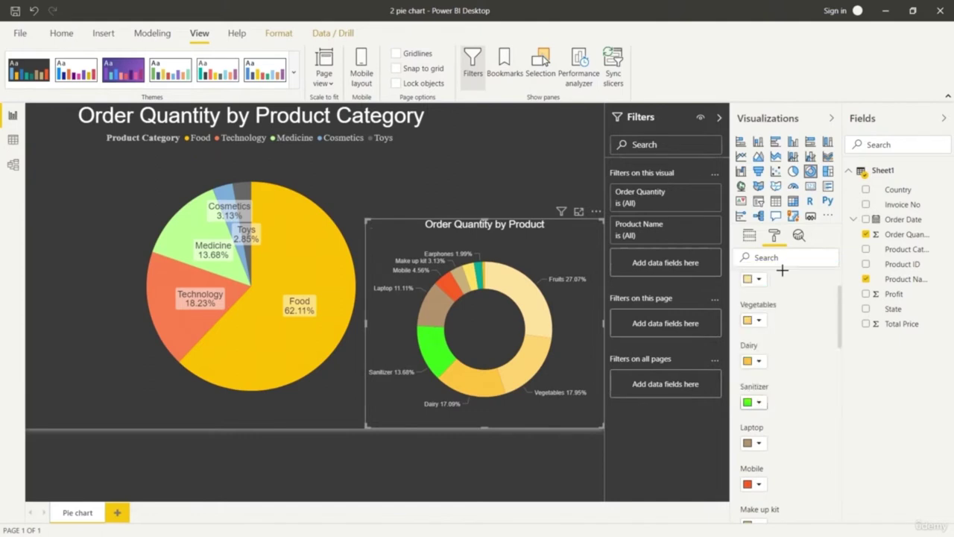
Set the Sanitizer slice to a custom bright green with a slight bluish tint
{"action": "left_click", "coordinate": [759, 401]}
{"action": "left_click", "coordinate": [779, 368]}
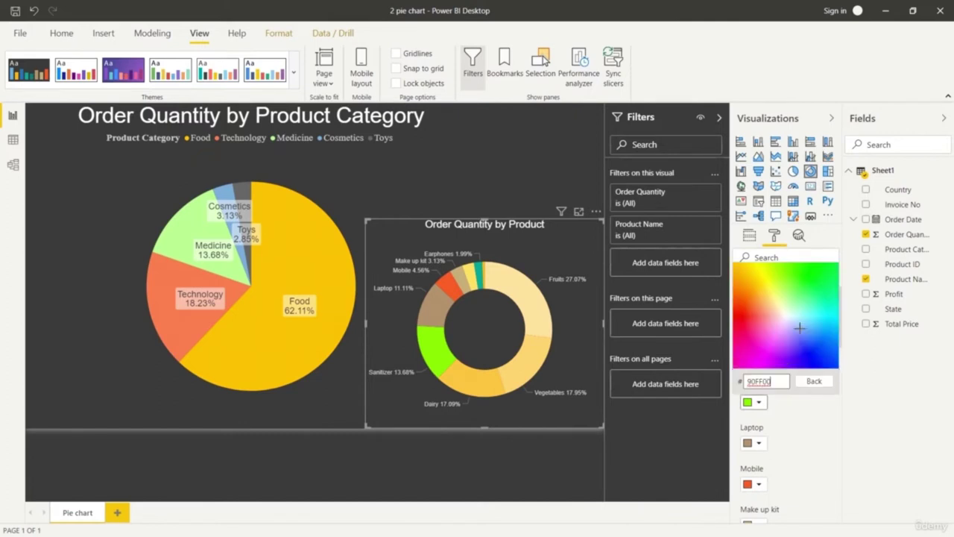
{"action": "left_click", "coordinate": [822, 286]}
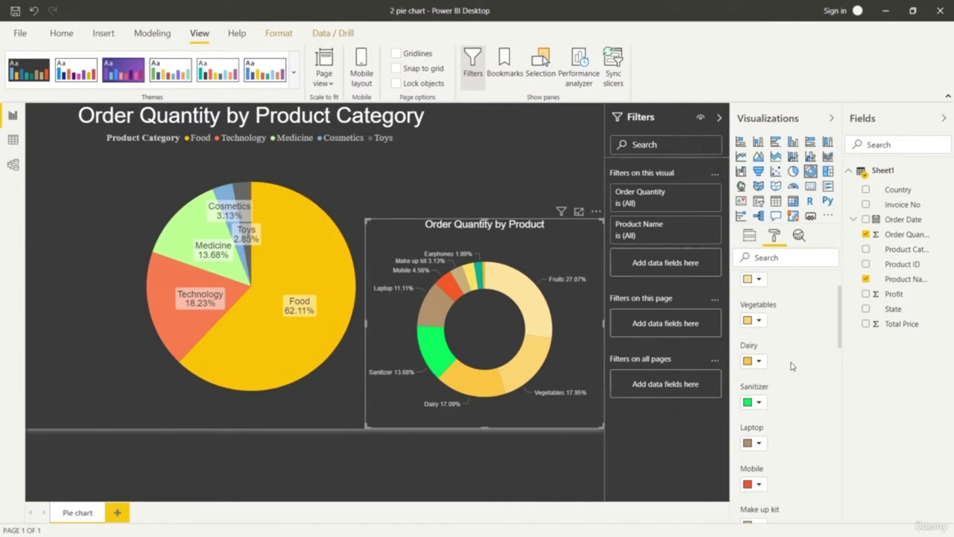
Recolour the donut chart's Laptop, Earphones and Charger slices in progressively darker shades of the orange-red theme colour
{"action": "scroll", "coordinate": [763, 425], "scroll_direction": "down", "scroll_amount": 2}
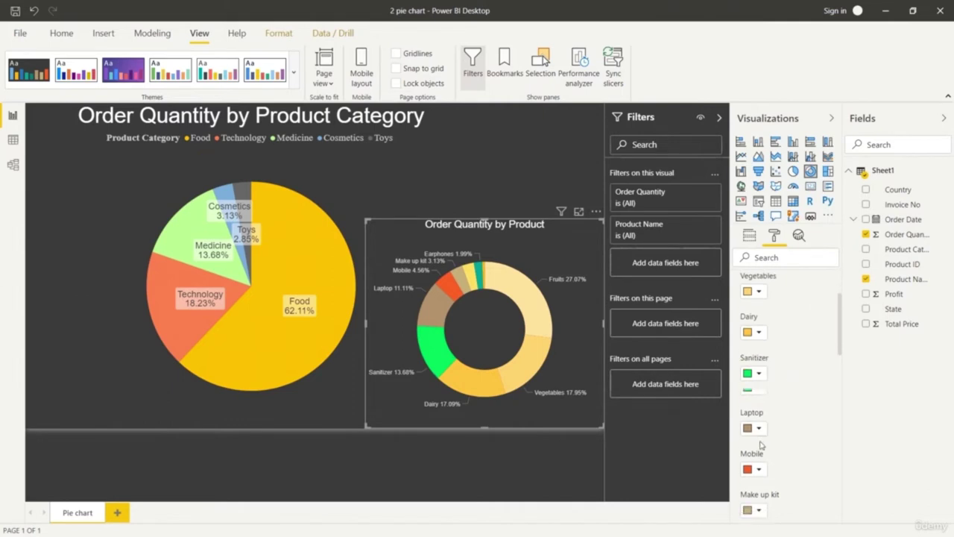
{"action": "left_click", "coordinate": [759, 382]}
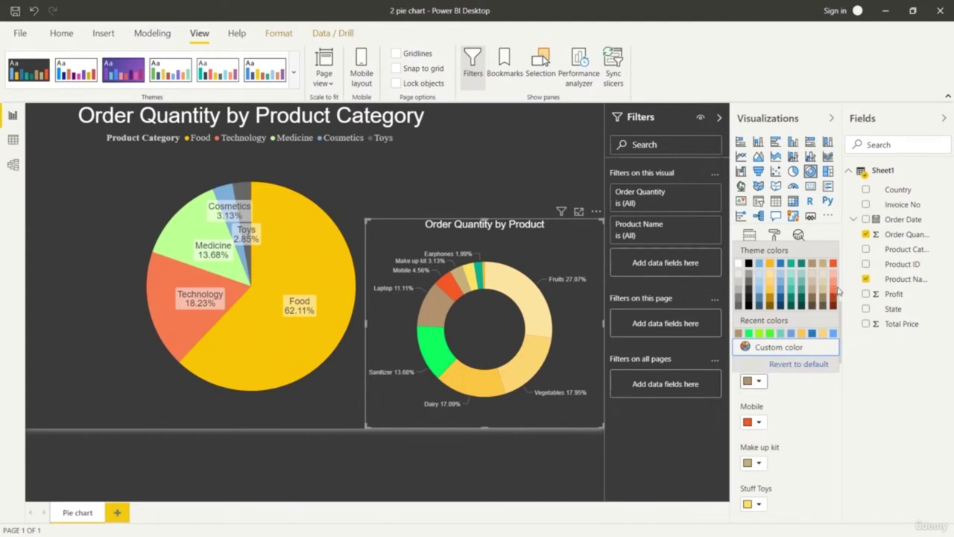
{"action": "left_click", "coordinate": [835, 291]}
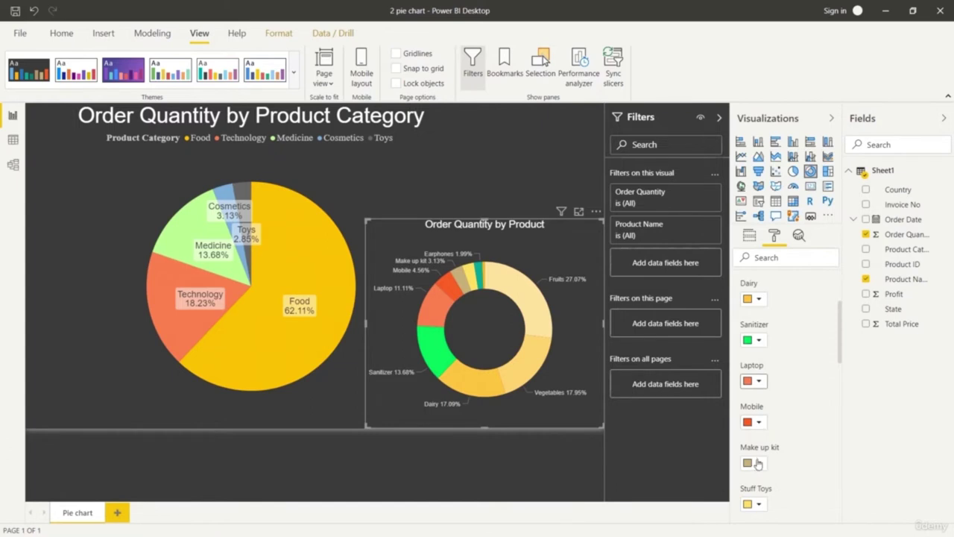
{"action": "scroll", "coordinate": [759, 465], "scroll_direction": "down", "scroll_amount": 3}
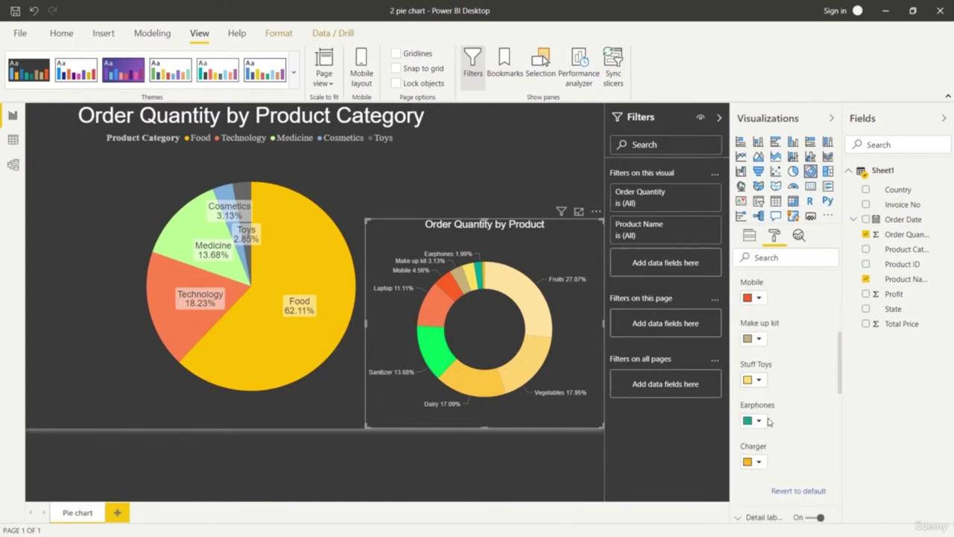
{"action": "left_click", "coordinate": [760, 421]}
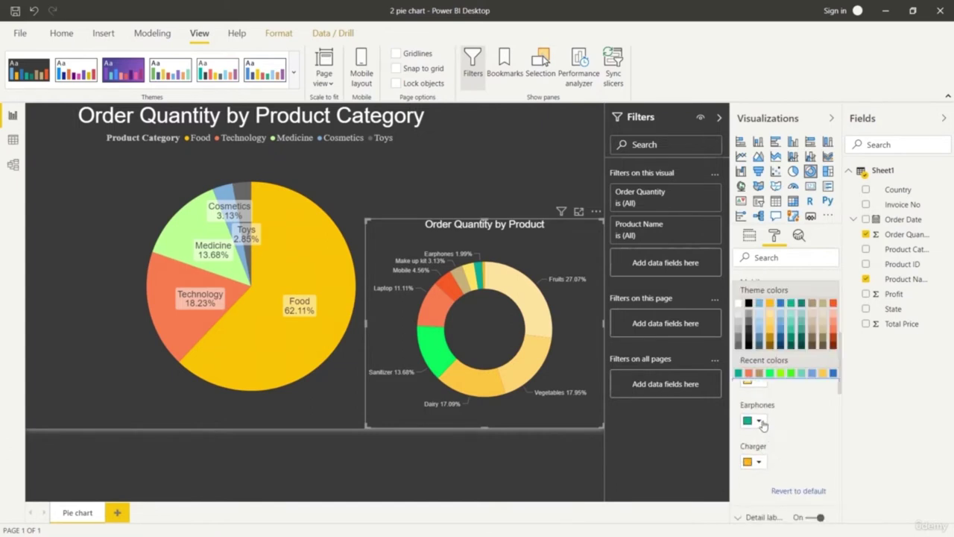
{"action": "left_click", "coordinate": [835, 341]}
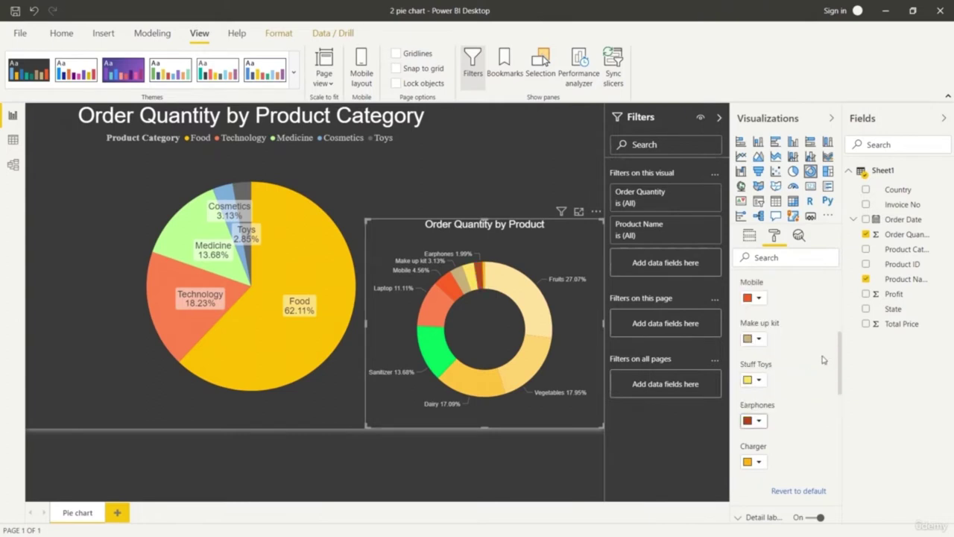
{"action": "left_click", "coordinate": [758, 462]}
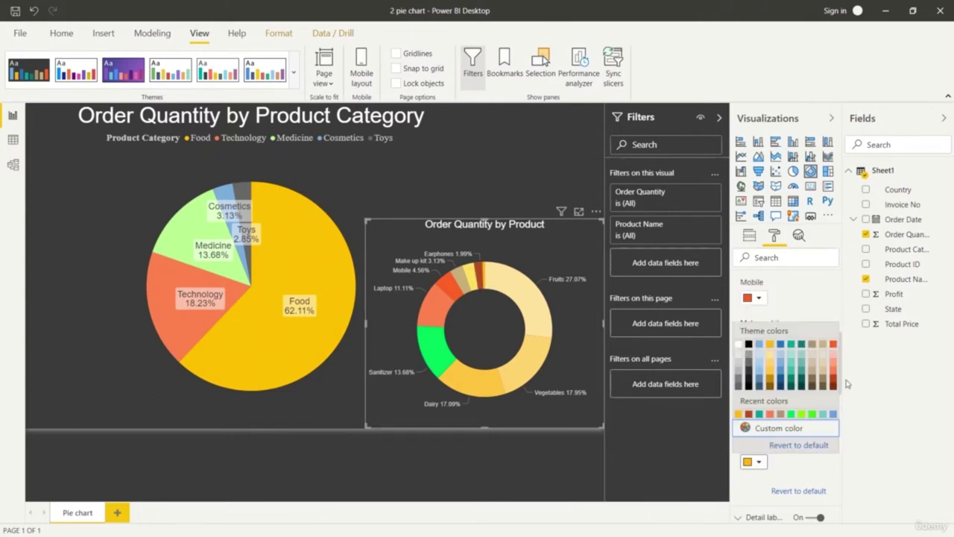
{"action": "left_click", "coordinate": [834, 391]}
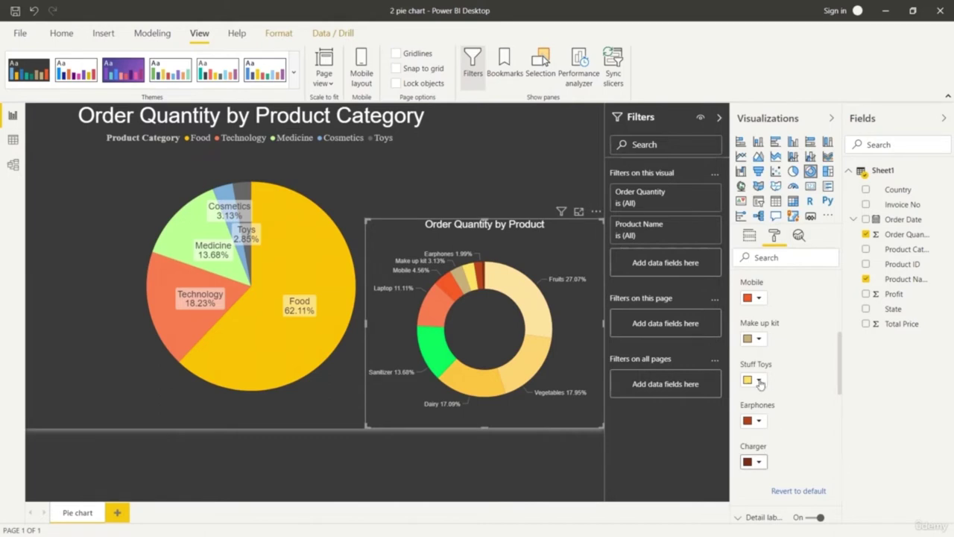
Set the donut chart's Stuff Toys slice to dark grey and the Make up kit slice to light blue
{"action": "left_click", "coordinate": [760, 381]}
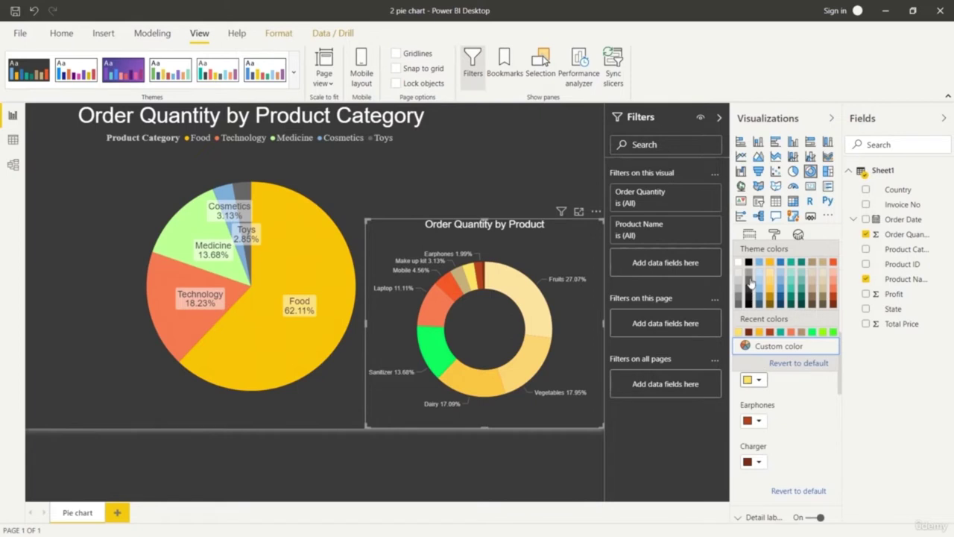
{"action": "left_click", "coordinate": [749, 290]}
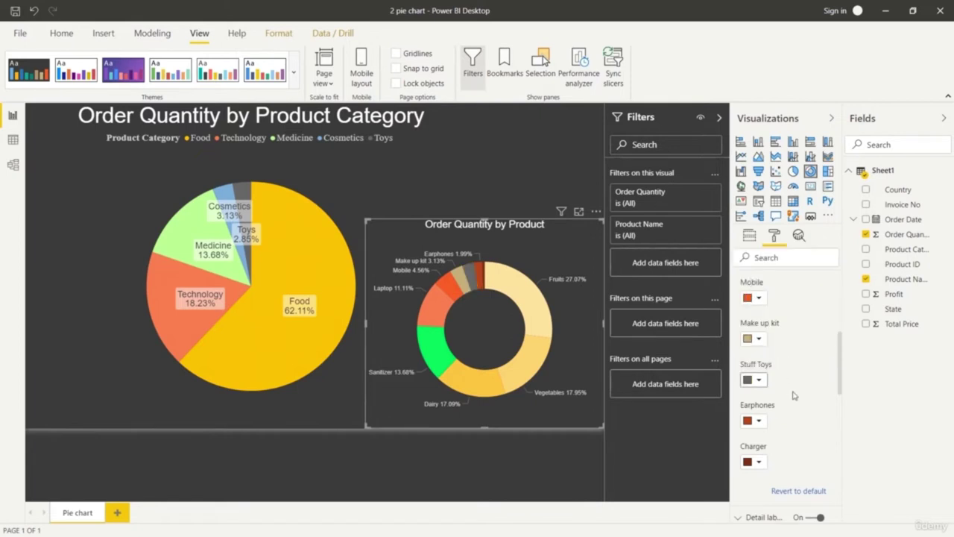
{"action": "left_click", "coordinate": [758, 339]}
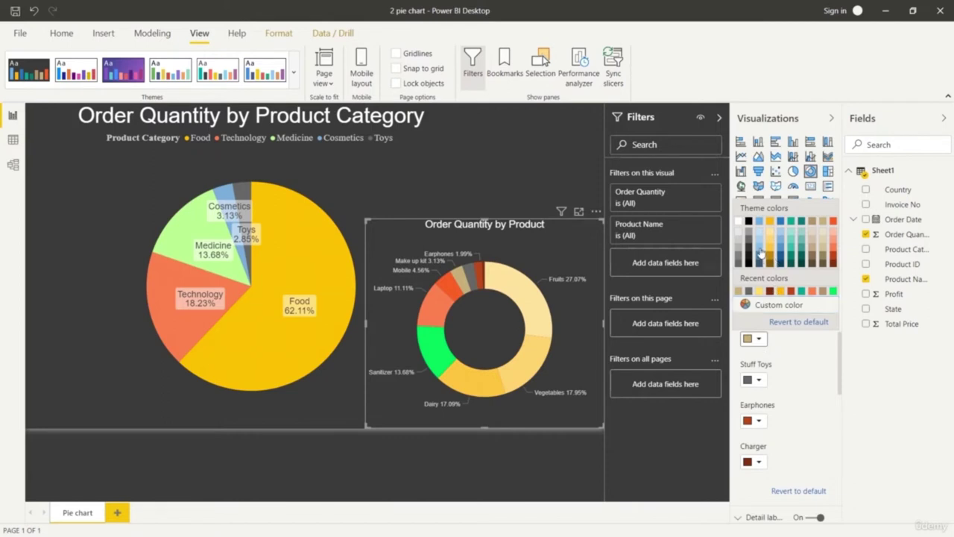
{"action": "left_click", "coordinate": [759, 254]}
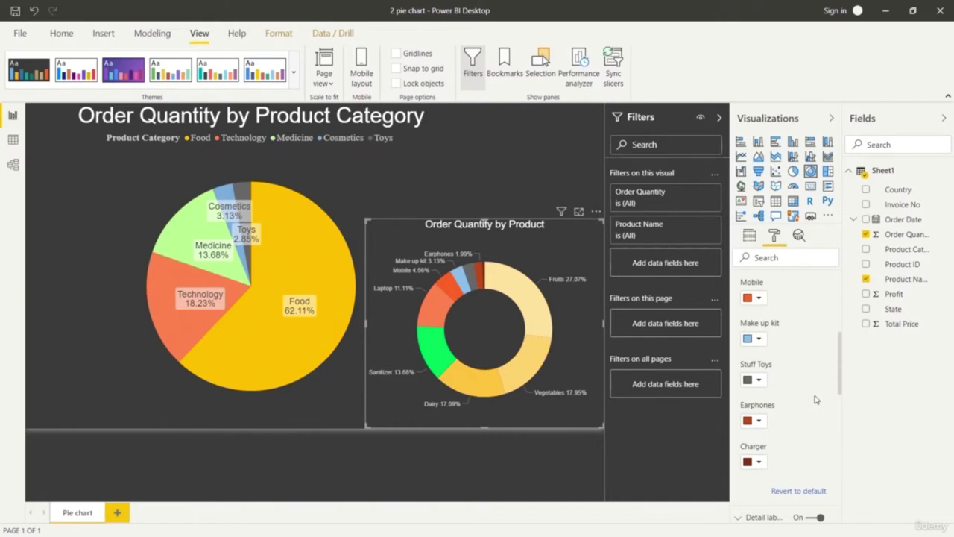
Try the custom yellowish green 85FF4A for the donut chart's Sanitizer slice
{"action": "scroll", "coordinate": [764, 320], "scroll_direction": "up", "scroll_amount": 3}
{"action": "left_click", "coordinate": [756, 403]}
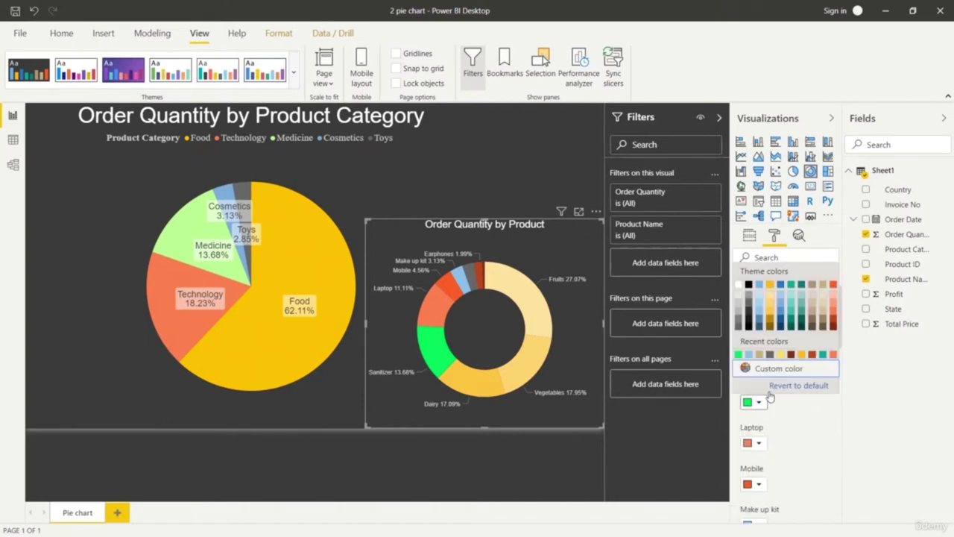
{"action": "left_click", "coordinate": [775, 369]}
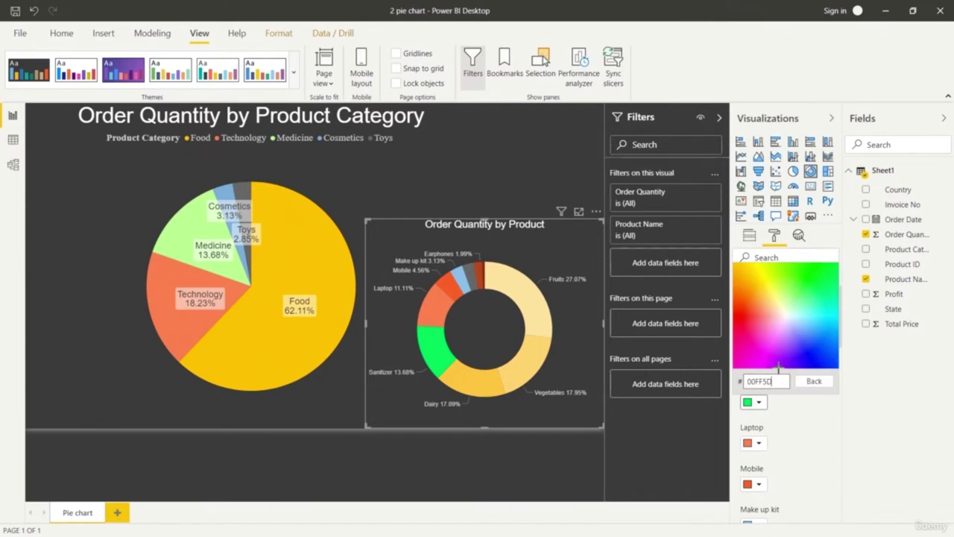
{"action": "left_click", "coordinate": [791, 286]}
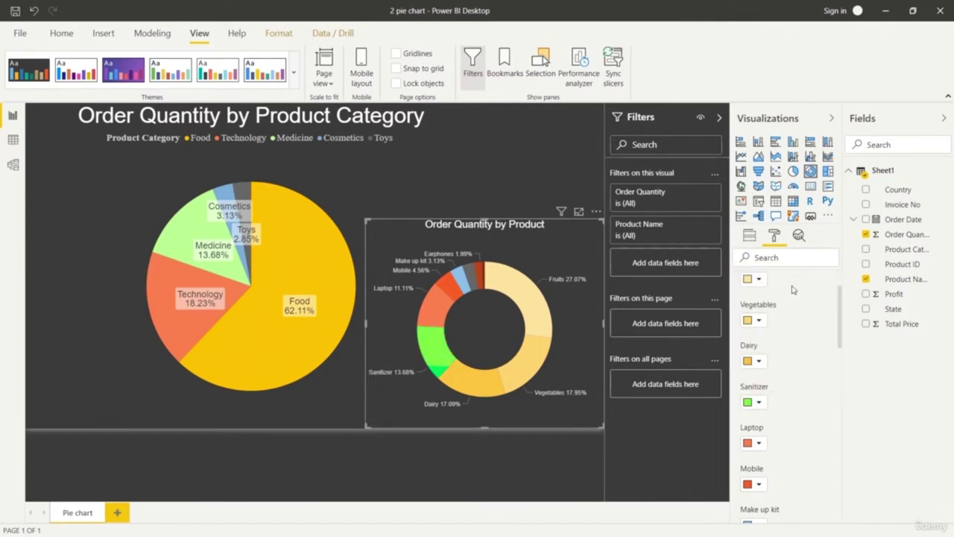
Set the Sanitizer slice to a custom green slightly paler than 85FF4A
{"action": "left_click", "coordinate": [759, 402]}
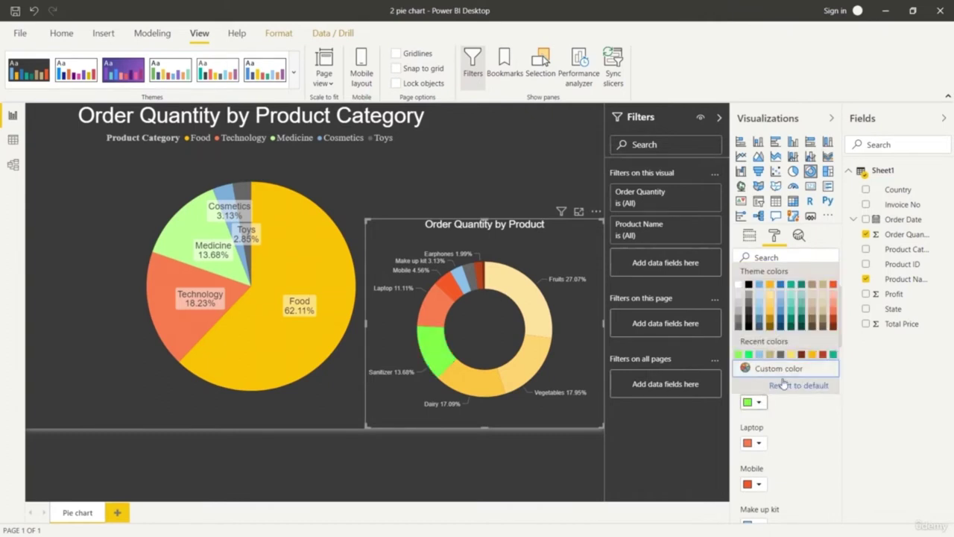
{"action": "left_click", "coordinate": [775, 368]}
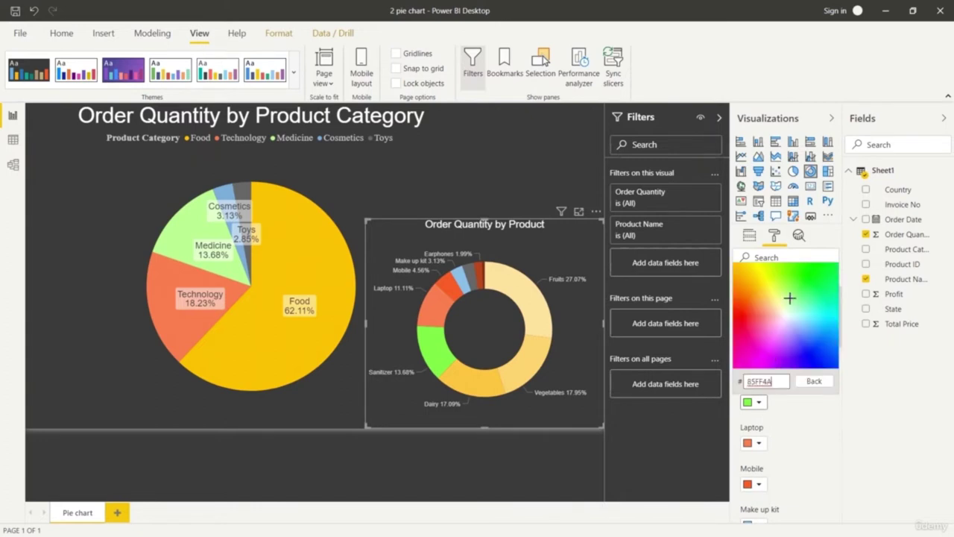
{"action": "left_click", "coordinate": [791, 296]}
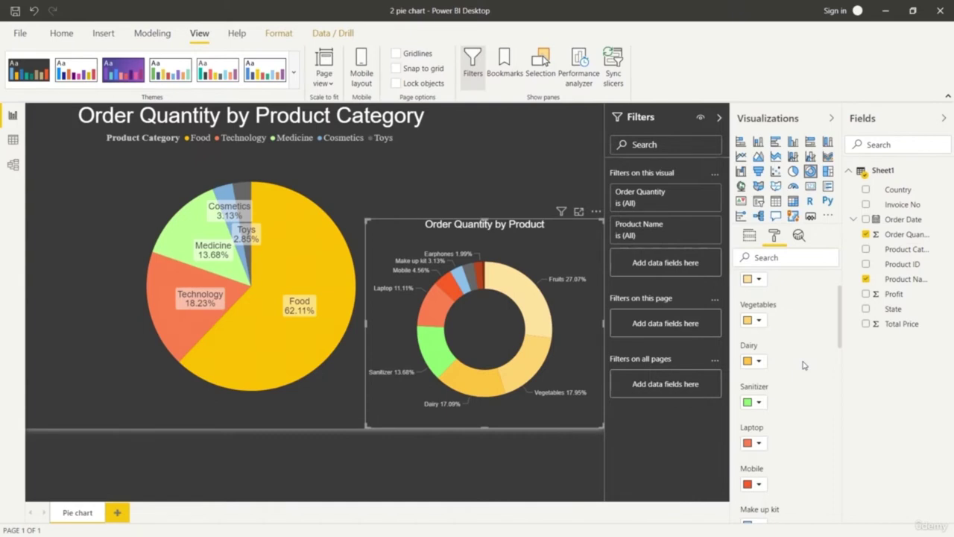
Try the City park theme on the report and reapply the dark-background theme
{"action": "left_click", "coordinate": [184, 73]}
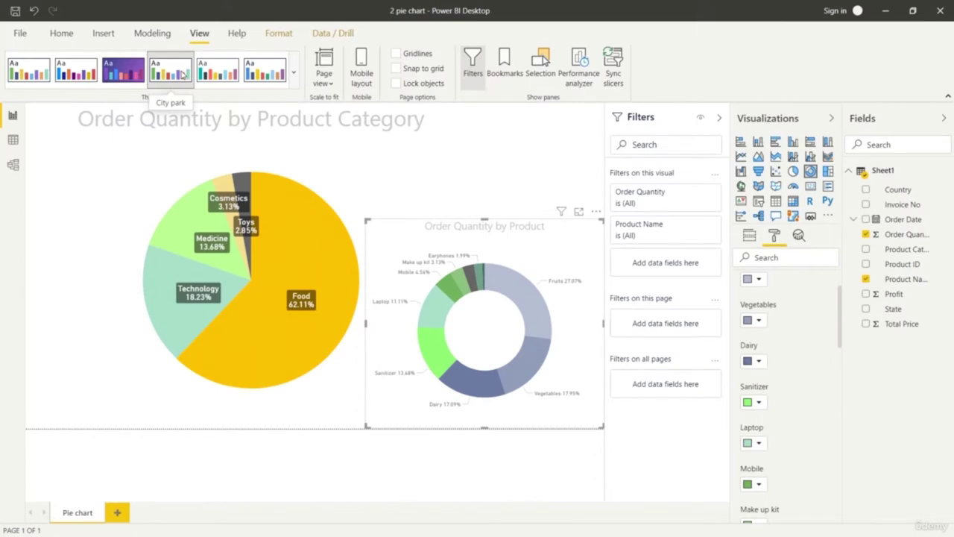
{"action": "left_click", "coordinate": [295, 74]}
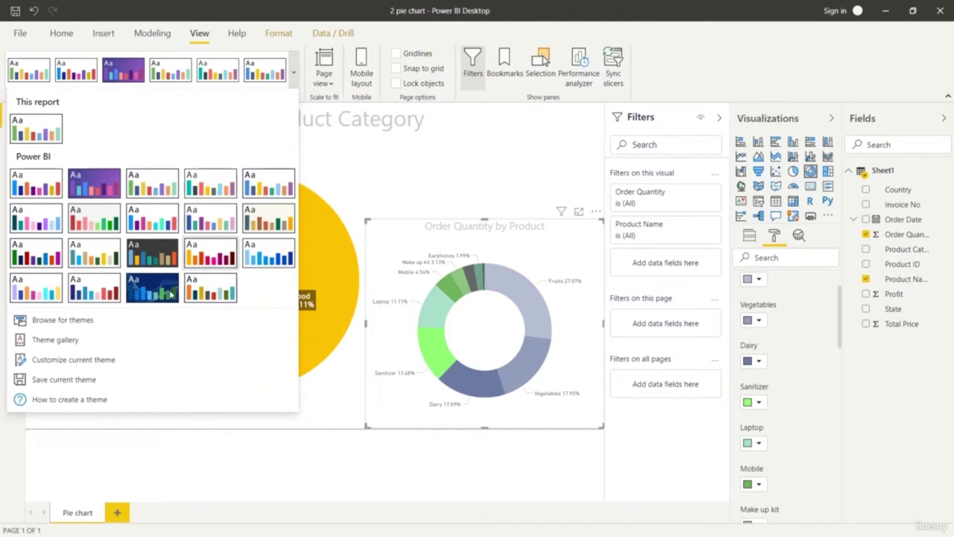
{"action": "left_click", "coordinate": [152, 257]}
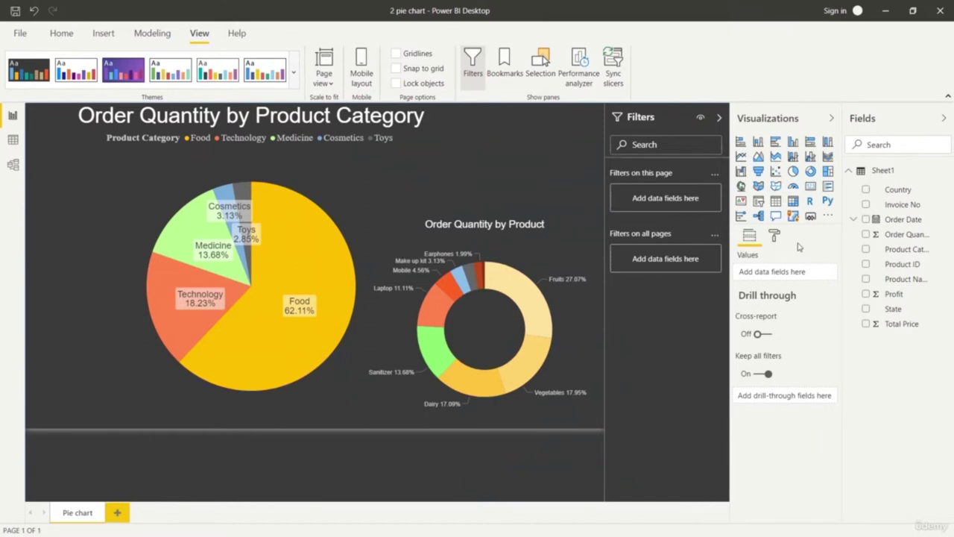
Add an empty treemap, place it in the page's lower-left corner beside the pie, and reduce its height and width slightly
{"action": "left_click", "coordinate": [828, 171]}
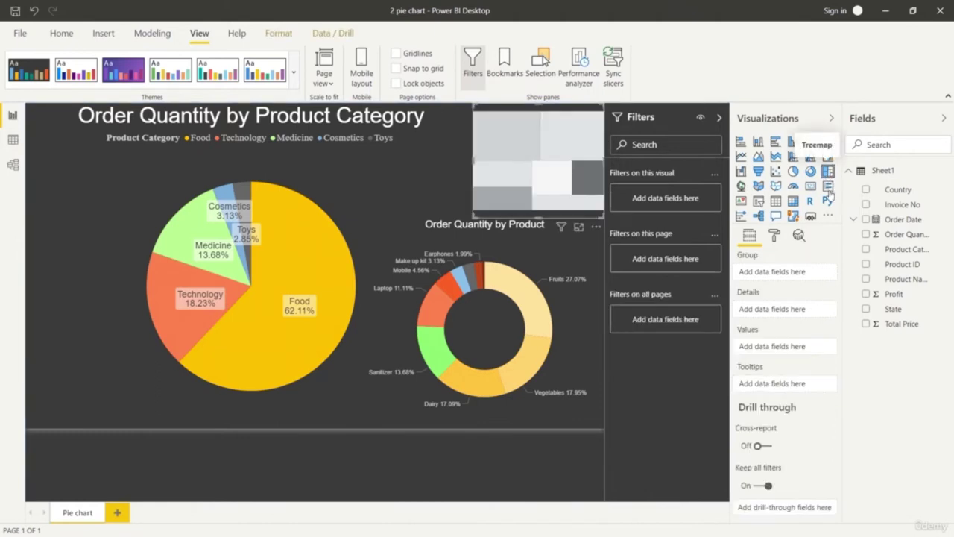
{"action": "left_click_drag", "start_coordinate": [545, 164], "coordinate": [83, 379]}
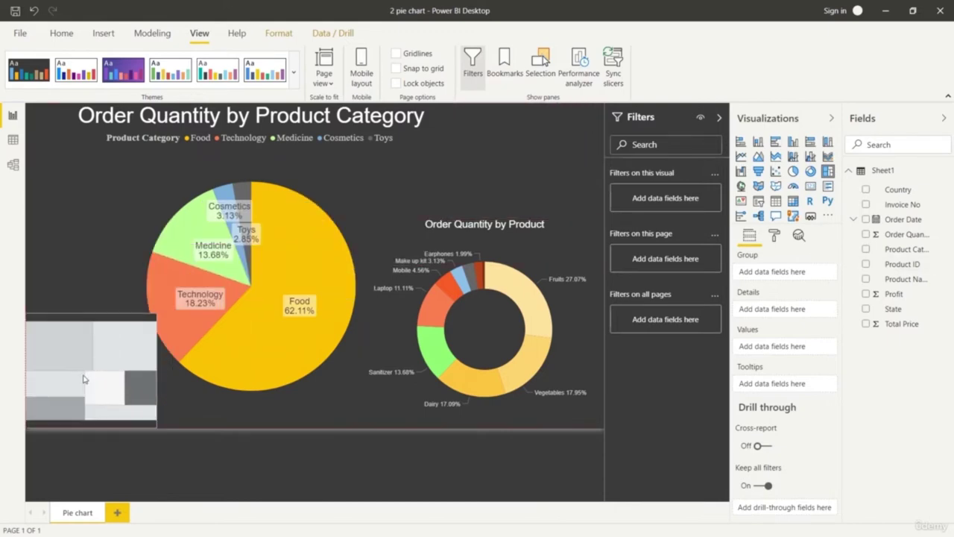
{"action": "left_click_drag", "start_coordinate": [89, 317], "coordinate": [89, 328]}
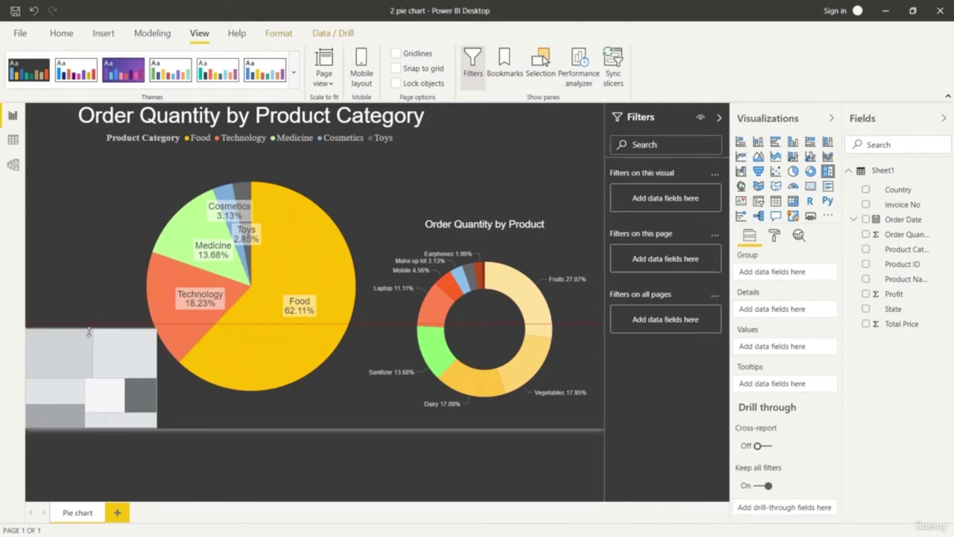
{"action": "left_click_drag", "start_coordinate": [147, 383], "coordinate": [143, 380]}
Group the treemap by Country with Order Quantity as its values, and widen it slightly to fit the Canada label
{"action": "left_click_drag", "start_coordinate": [905, 191], "coordinate": [807, 274]}
{"action": "left_click_drag", "start_coordinate": [924, 237], "coordinate": [811, 357]}
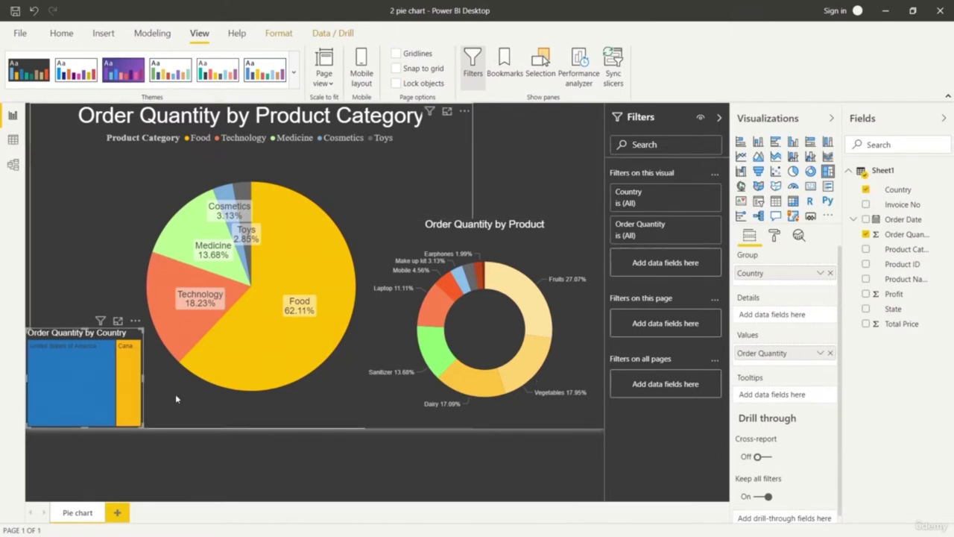
{"action": "left_click_drag", "start_coordinate": [144, 378], "coordinate": [151, 384]}
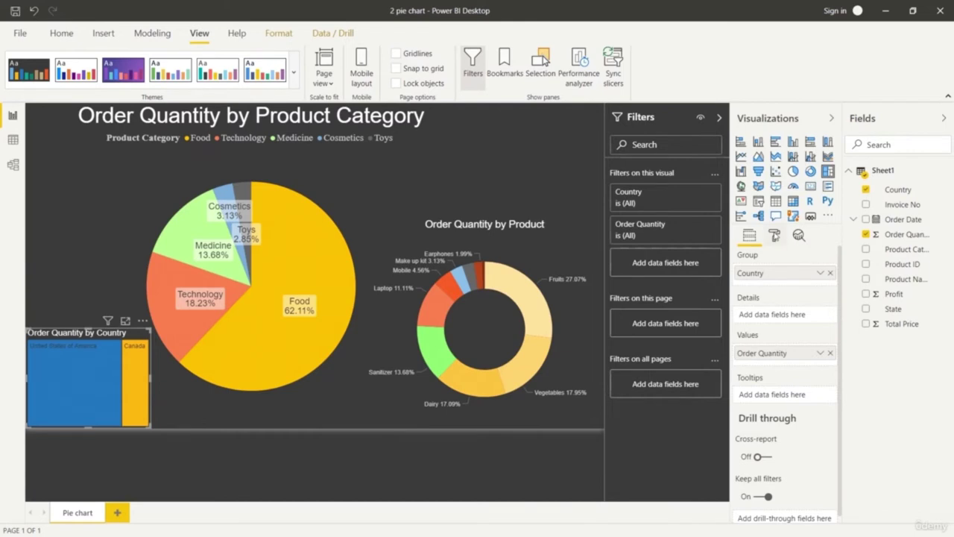
Turn on the treemap's data labels and look through their formatting options
{"action": "left_click", "coordinate": [775, 235]}
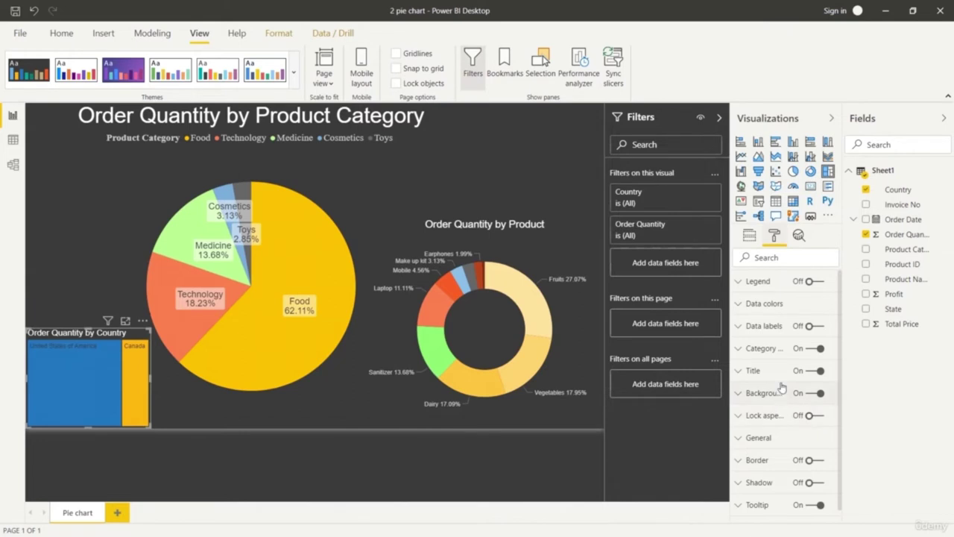
{"action": "left_click", "coordinate": [820, 326]}
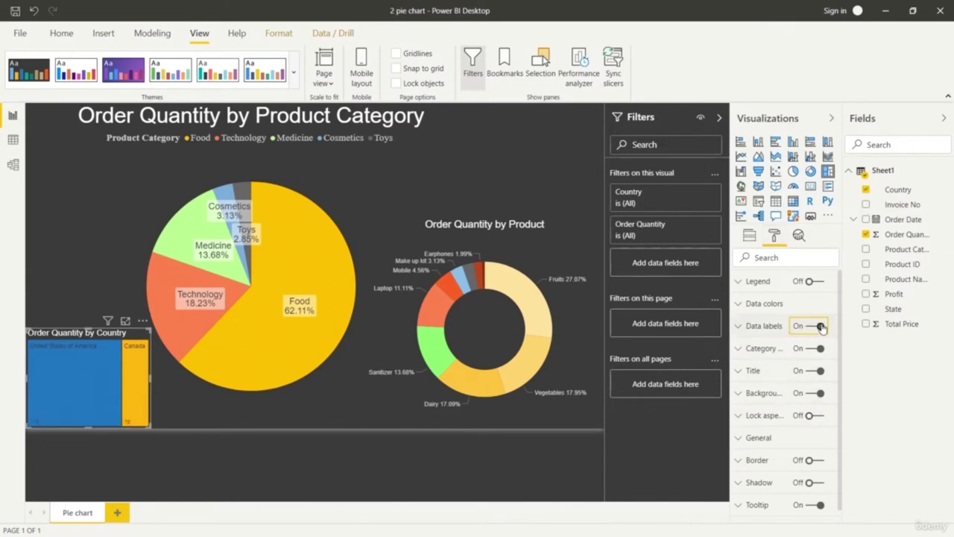
{"action": "left_click", "coordinate": [738, 327]}
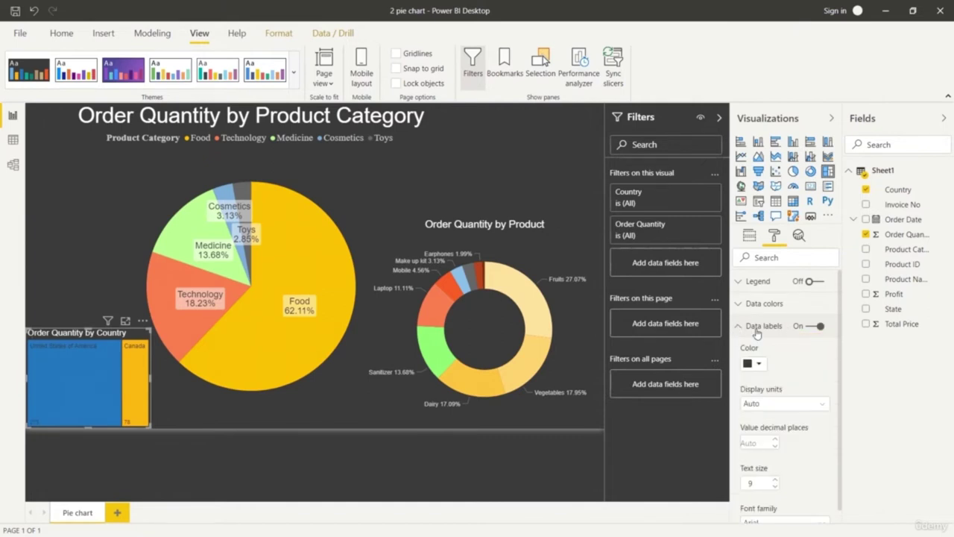
{"action": "scroll", "coordinate": [804, 398], "scroll_direction": "down", "scroll_amount": 3}
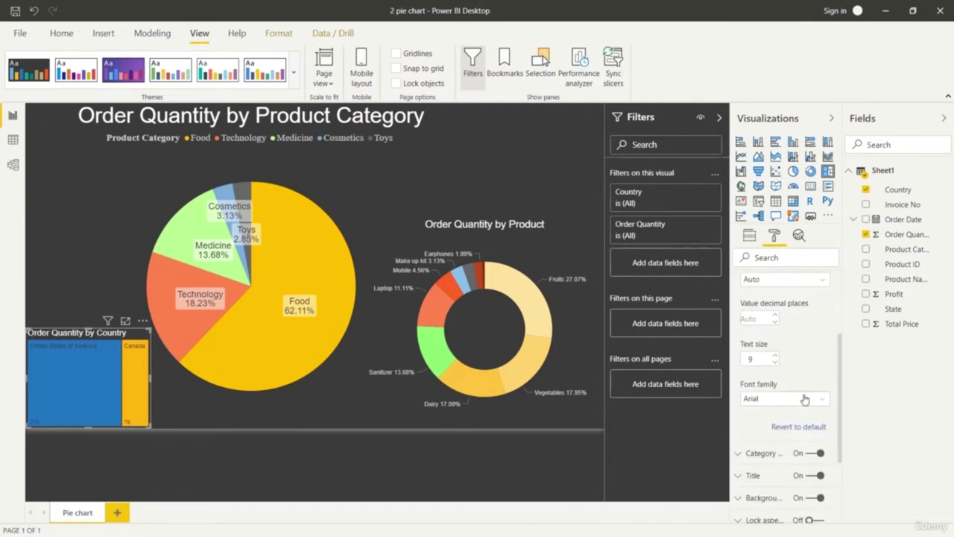
{"action": "scroll", "coordinate": [804, 399], "scroll_direction": "up", "scroll_amount": 3}
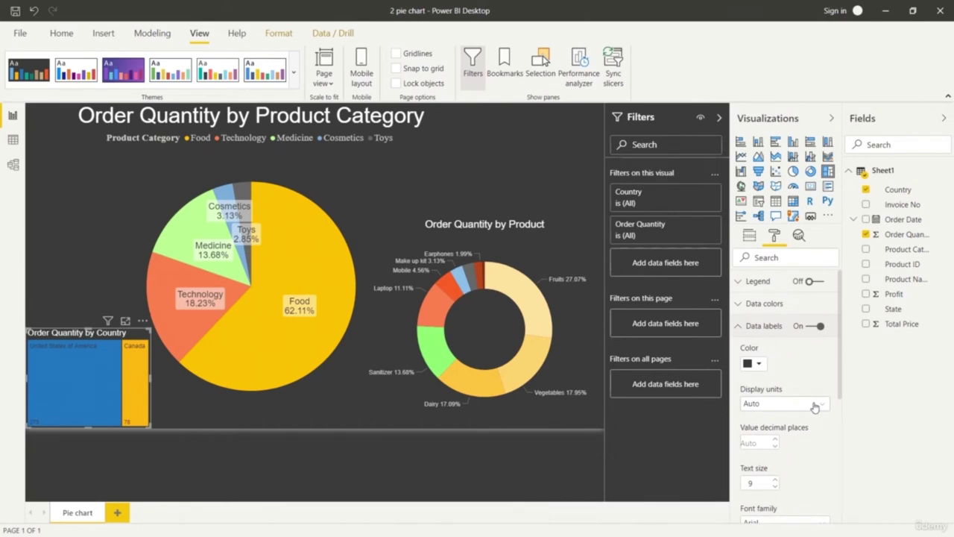
Try Thousands as the treemap data labels' display units and set them back to Auto
{"action": "left_click", "coordinate": [814, 404]}
{"action": "left_click", "coordinate": [801, 447]}
{"action": "left_click", "coordinate": [816, 406]}
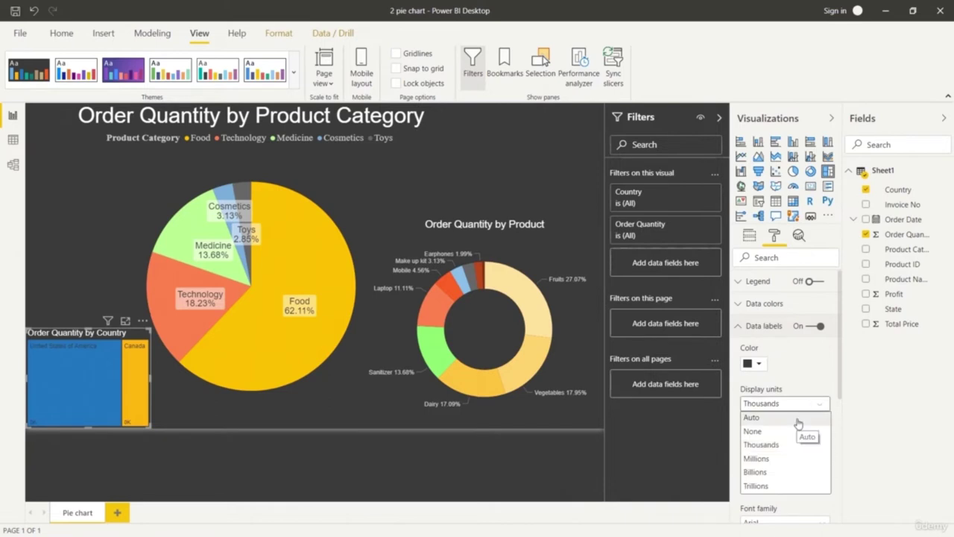
{"action": "left_click", "coordinate": [797, 422]}
{"action": "left_click", "coordinate": [741, 328]}
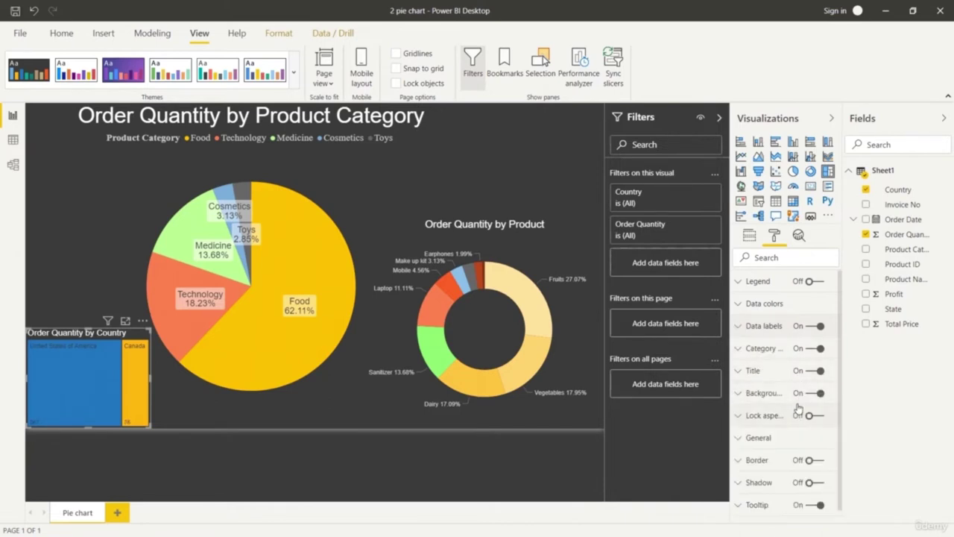
{"action": "scroll", "coordinate": [801, 384], "scroll_direction": "down", "scroll_amount": 1}
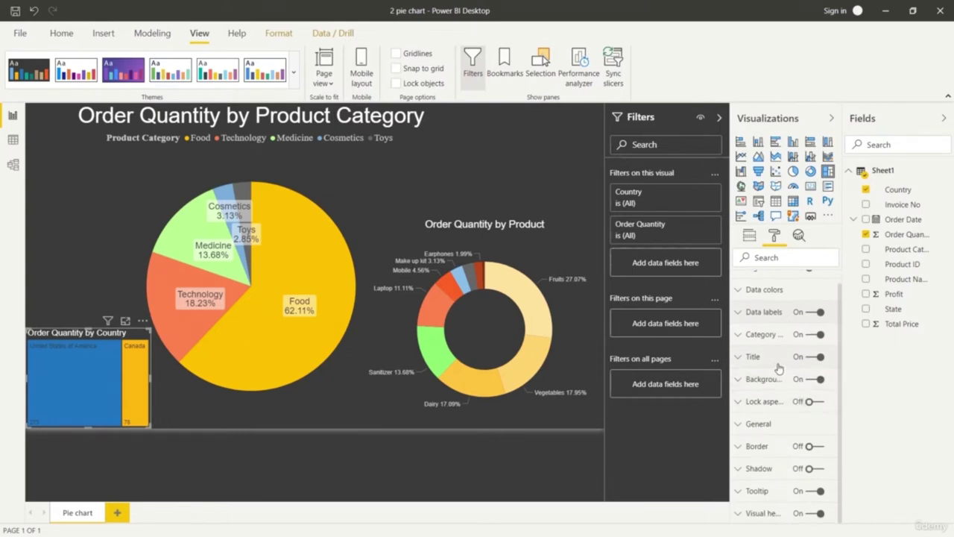
{"action": "scroll", "coordinate": [777, 361], "scroll_direction": "up", "scroll_amount": 1}
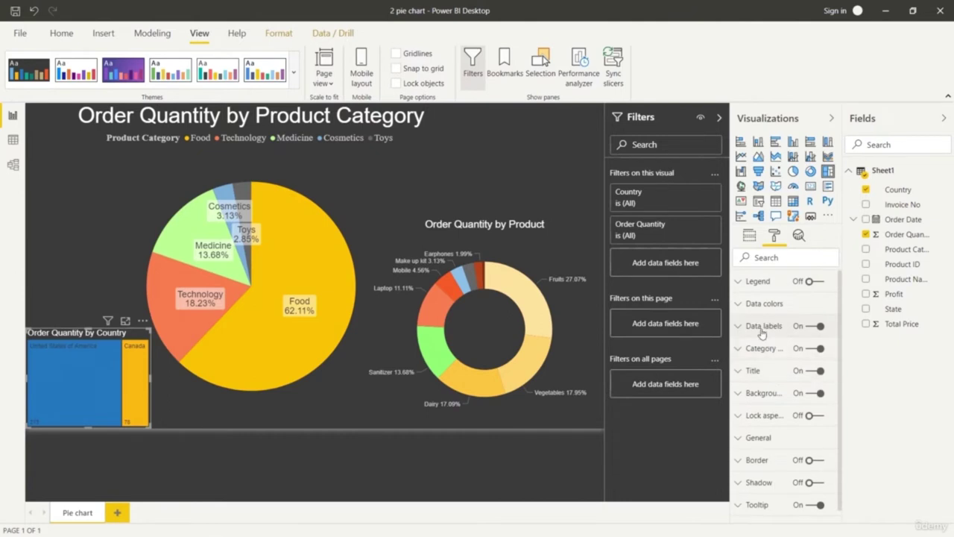
Try the treemap's legend and a larger category label text size, and return to no legend and 10 pt labels
{"action": "left_click", "coordinate": [814, 281]}
{"action": "left_click", "coordinate": [815, 285]}
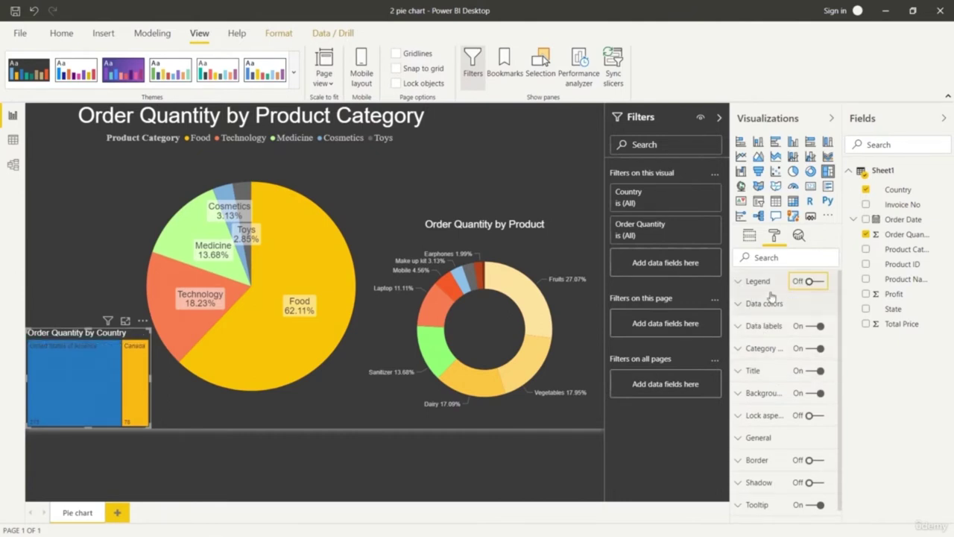
{"action": "left_click", "coordinate": [741, 348]}
{"action": "left_click", "coordinate": [773, 423]}
{"action": "left_click", "coordinate": [774, 423]}
{"action": "left_click", "coordinate": [774, 422]}
{"action": "left_click", "coordinate": [774, 422]}
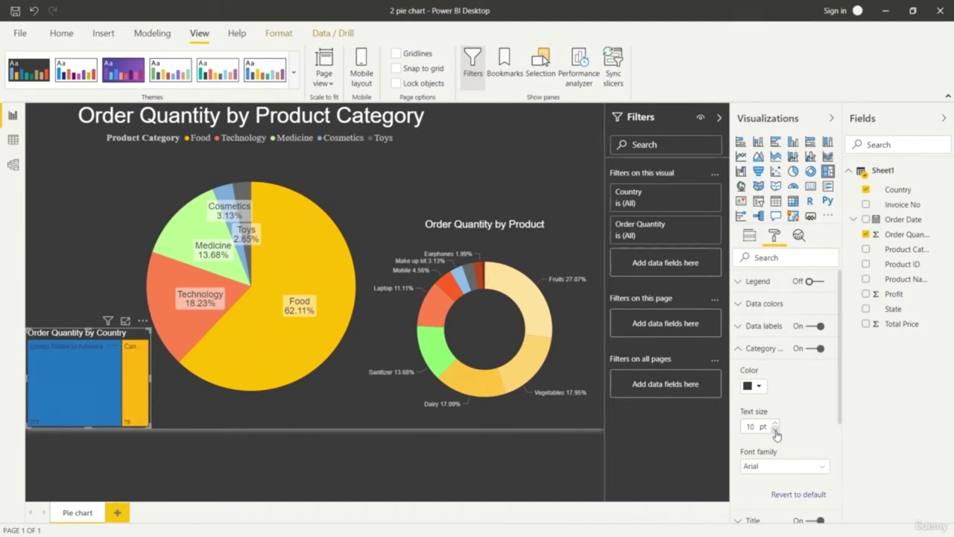
{"action": "left_click", "coordinate": [775, 422]}
{"action": "scroll", "coordinate": [829, 392], "scroll_direction": "down", "scroll_amount": 3}
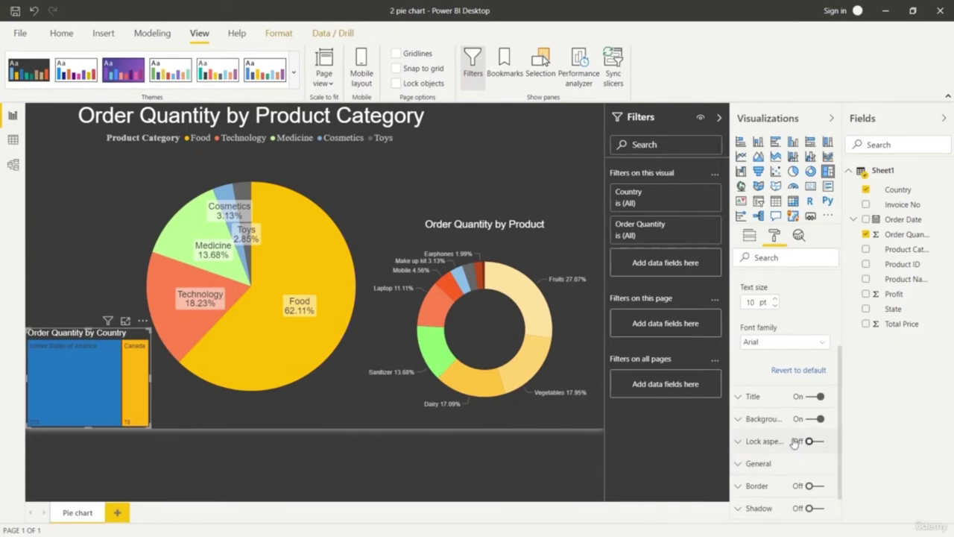
{"action": "scroll", "coordinate": [796, 439], "scroll_direction": "up", "scroll_amount": 3}
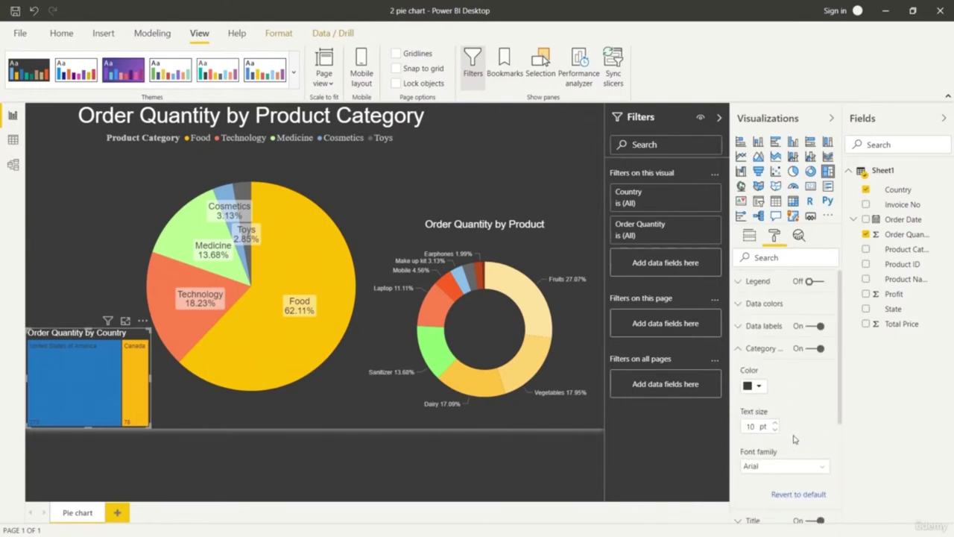
Colour the treemap's Canada tile light orange-red and its United States of America tile light blue
{"action": "left_click", "coordinate": [750, 302]}
{"action": "left_click", "coordinate": [760, 369]}
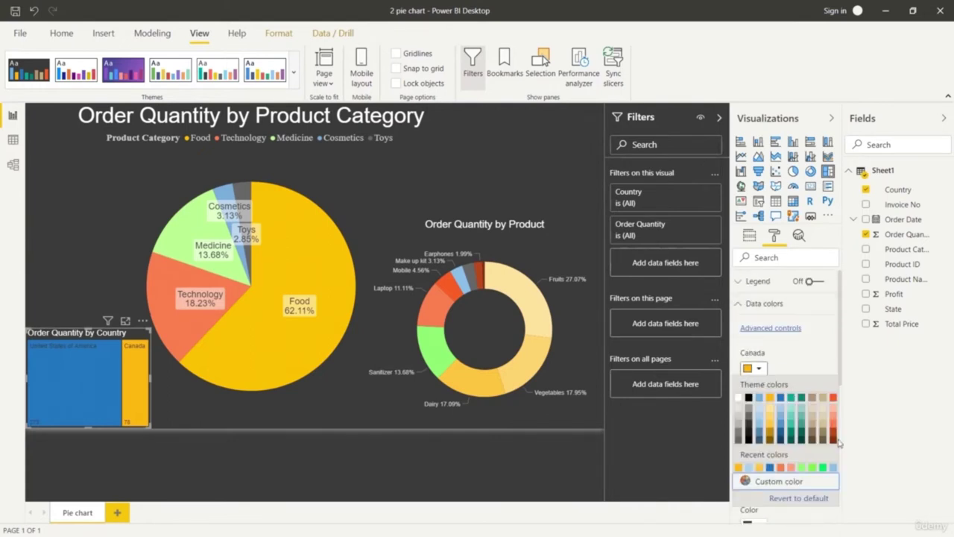
{"action": "left_click", "coordinate": [832, 428]}
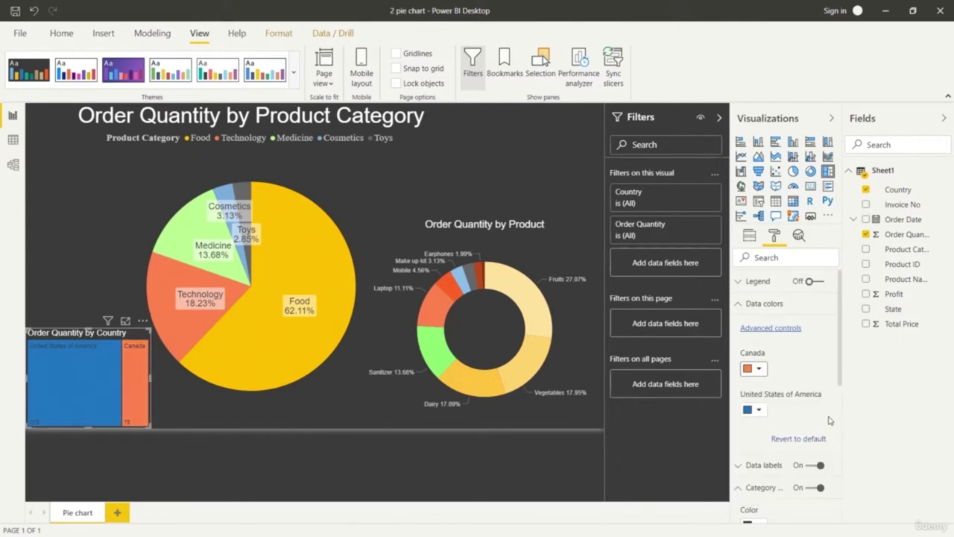
{"action": "left_click", "coordinate": [758, 412]}
{"action": "left_click", "coordinate": [760, 320]}
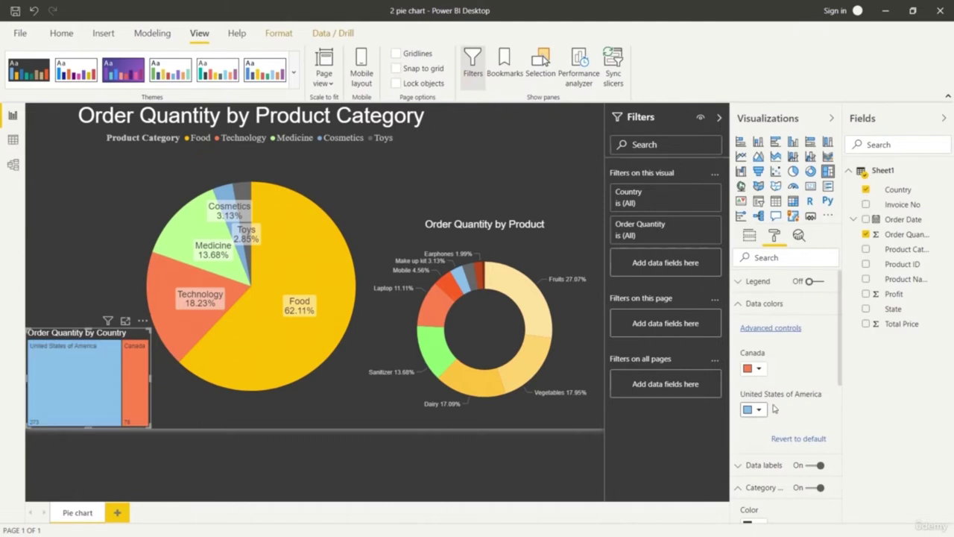
{"action": "left_click", "coordinate": [758, 369]}
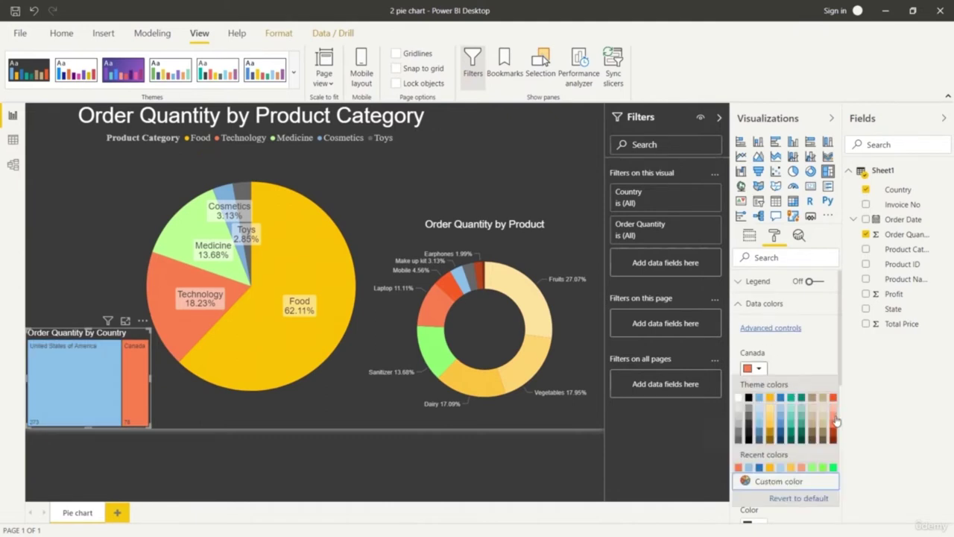
{"action": "left_click", "coordinate": [835, 420]}
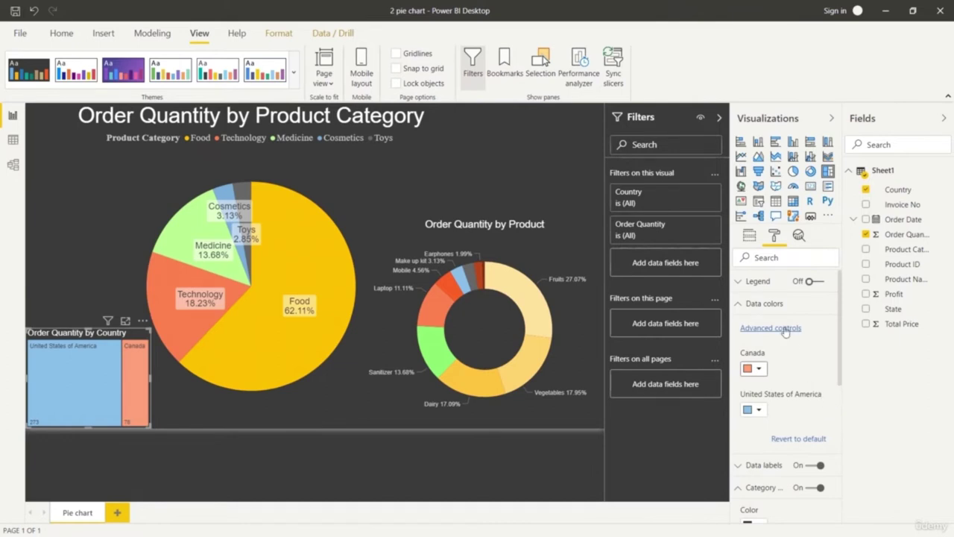
{"action": "left_click", "coordinate": [739, 303]}
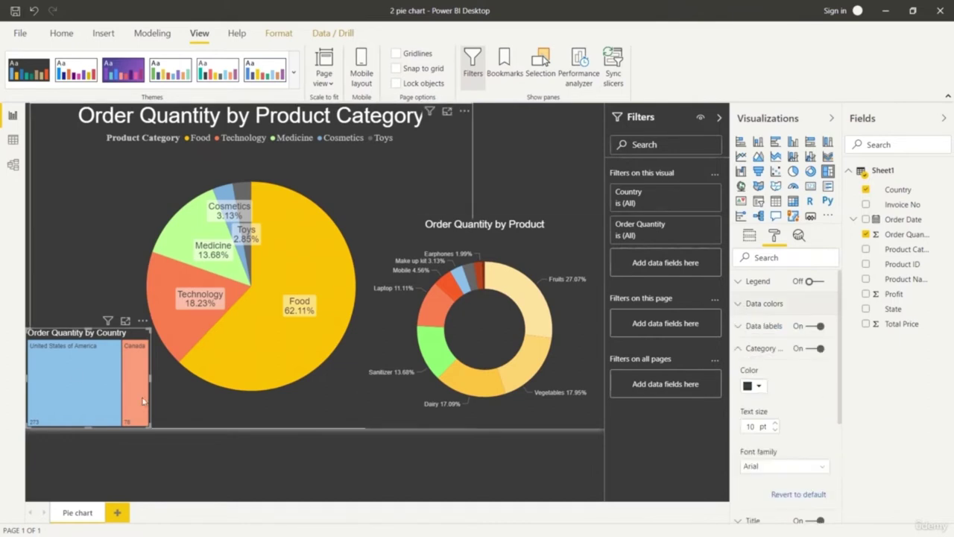
Move the treemap above the donut chart and reduce the donut's height from its upper edge to make room
{"action": "left_click_drag", "start_coordinate": [97, 385], "coordinate": [507, 169]}
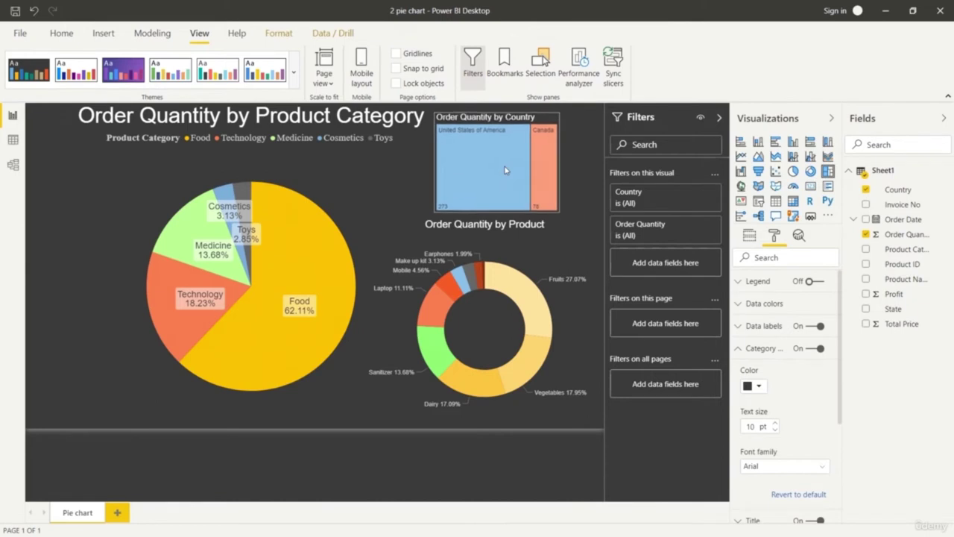
{"action": "left_click", "coordinate": [515, 481]}
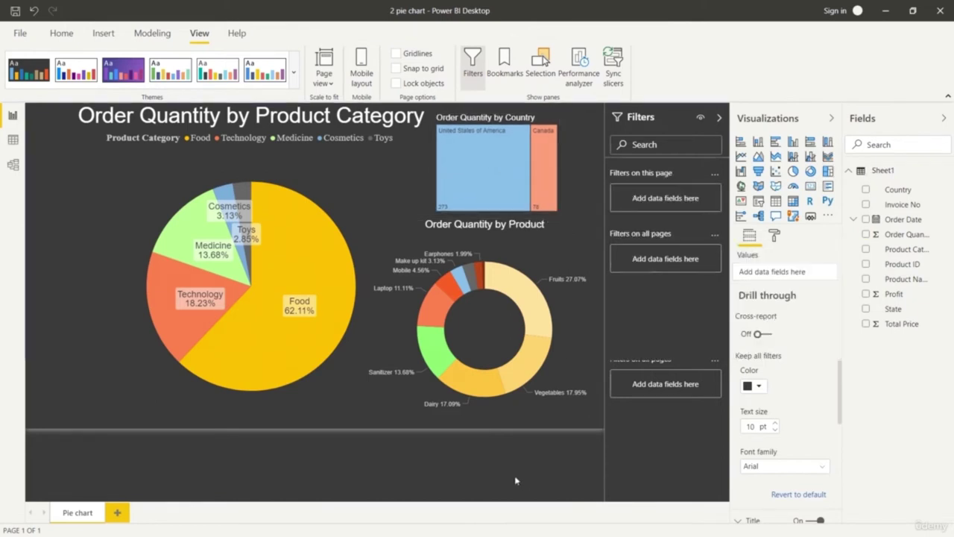
{"action": "left_click", "coordinate": [488, 386]}
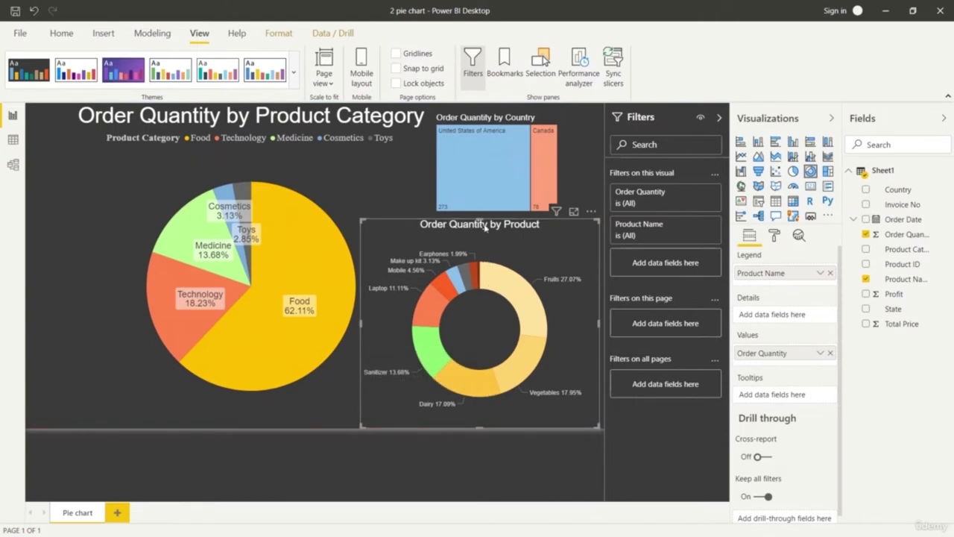
{"action": "left_click_drag", "start_coordinate": [479, 216], "coordinate": [480, 235]}
{"action": "left_click", "coordinate": [488, 183]}
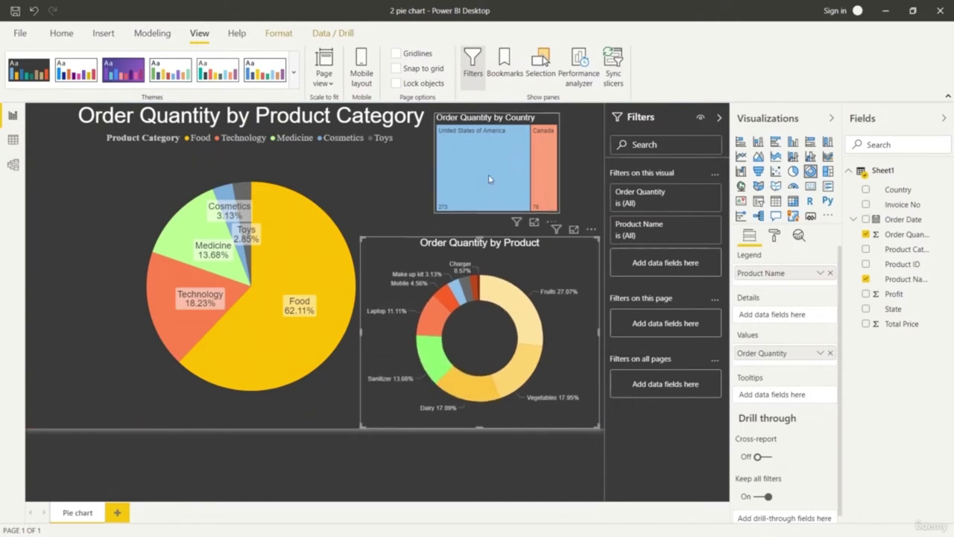
{"action": "left_click_drag", "start_coordinate": [487, 188], "coordinate": [486, 193]}
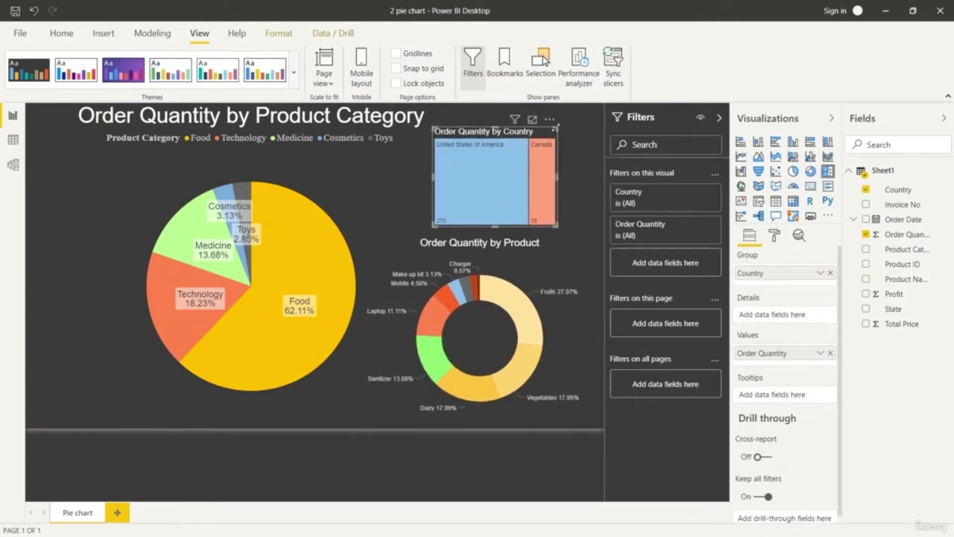
Enlarge the treemap to fill the space above the donut chart, and trim its width and height slightly
{"action": "left_click_drag", "start_coordinate": [554, 129], "coordinate": [594, 116]}
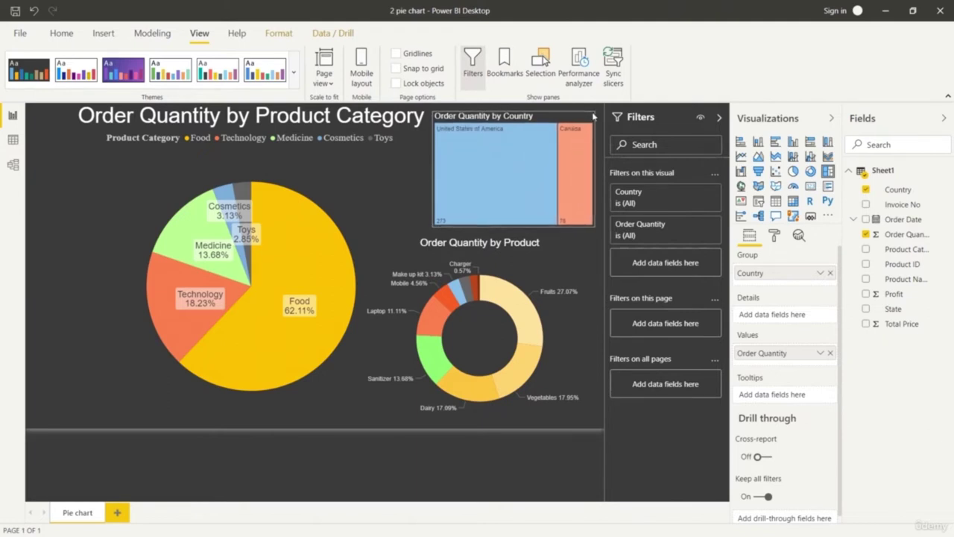
{"action": "left_click", "coordinate": [535, 472]}
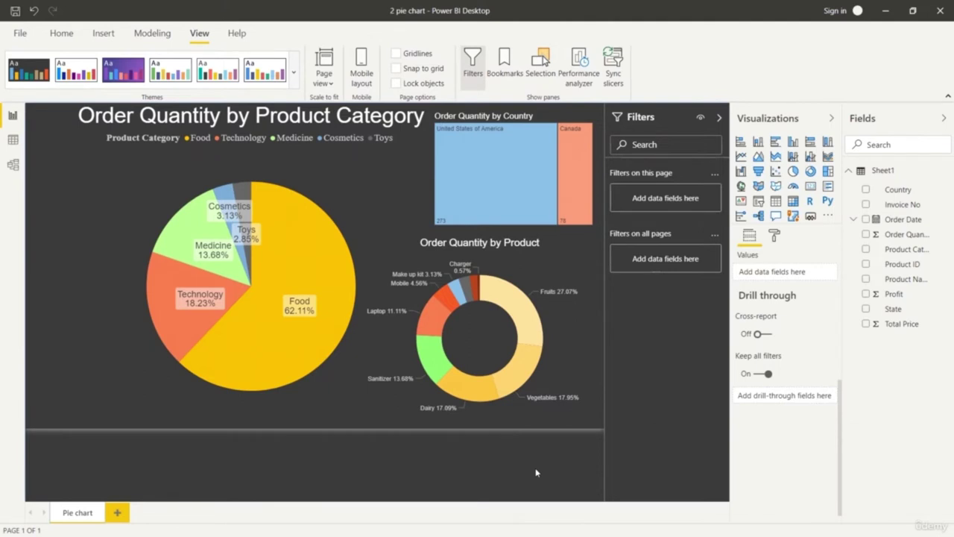
{"action": "left_click", "coordinate": [511, 201]}
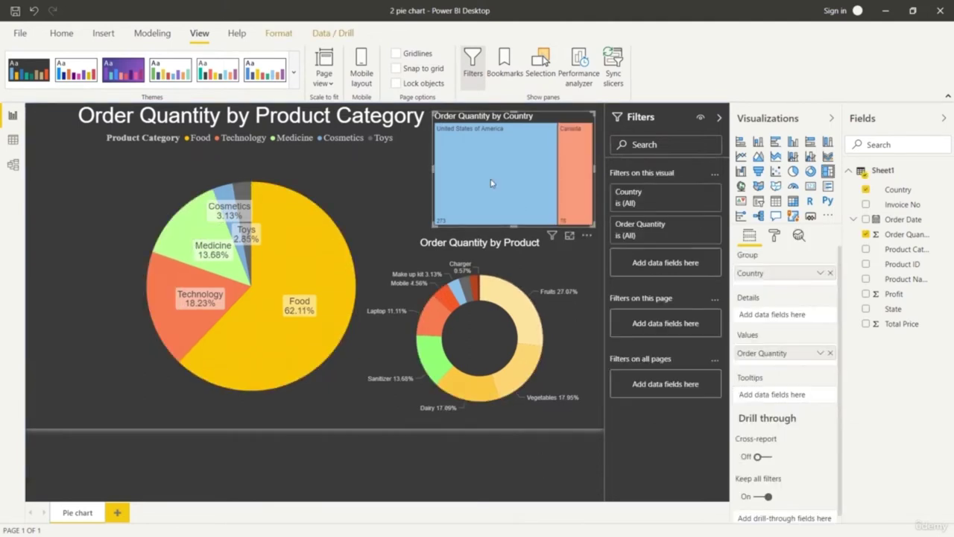
{"action": "left_click_drag", "start_coordinate": [442, 119], "coordinate": [455, 129]}
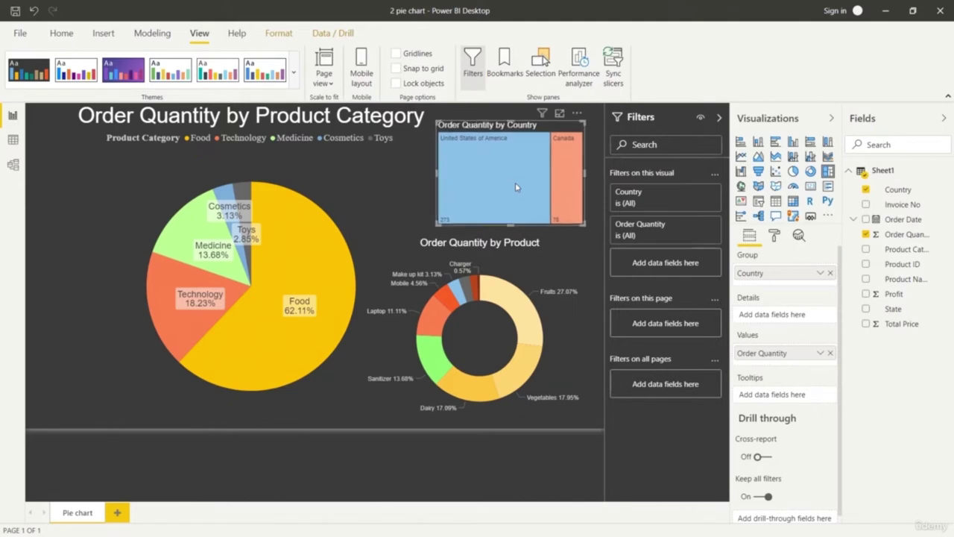
{"action": "left_click", "coordinate": [509, 493]}
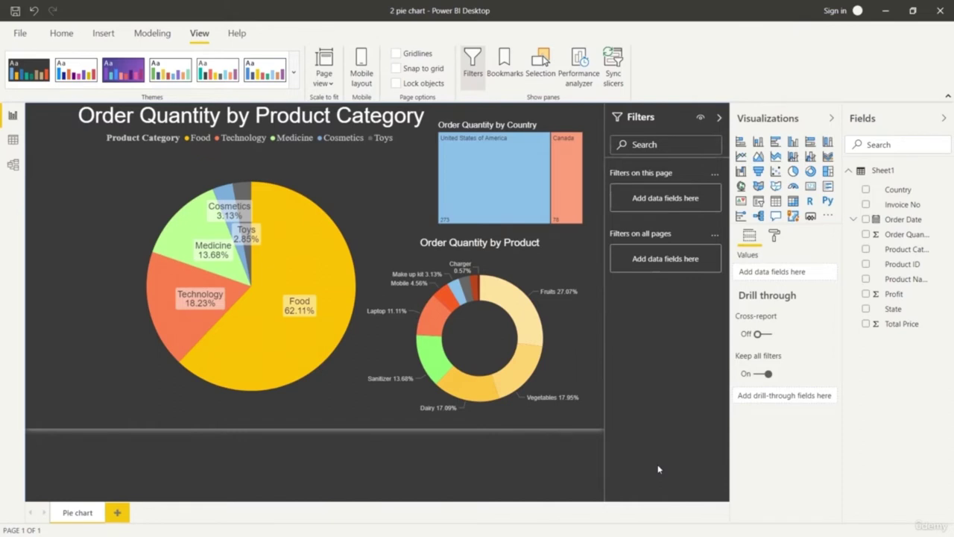
Centre the treemap's title above its tiles
{"action": "left_click", "coordinate": [488, 158]}
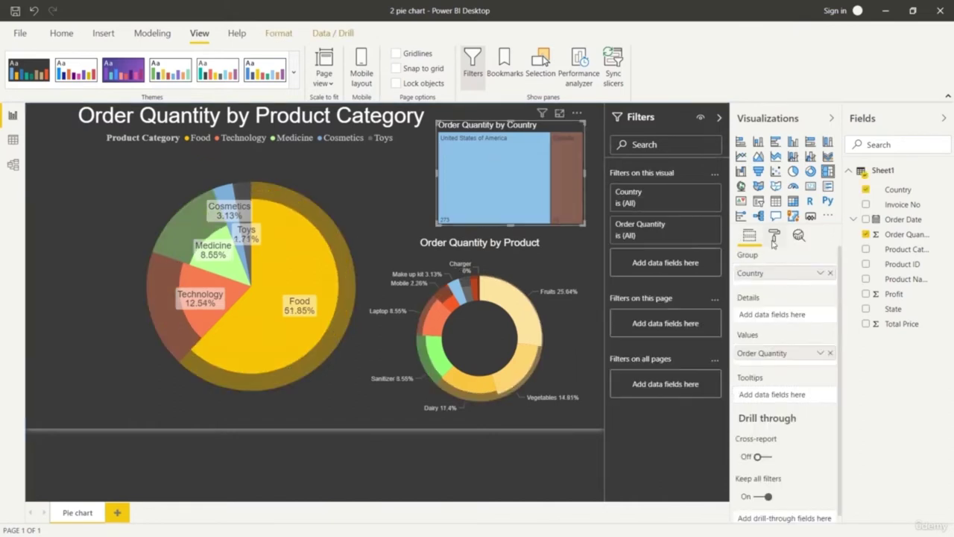
{"action": "left_click", "coordinate": [774, 237]}
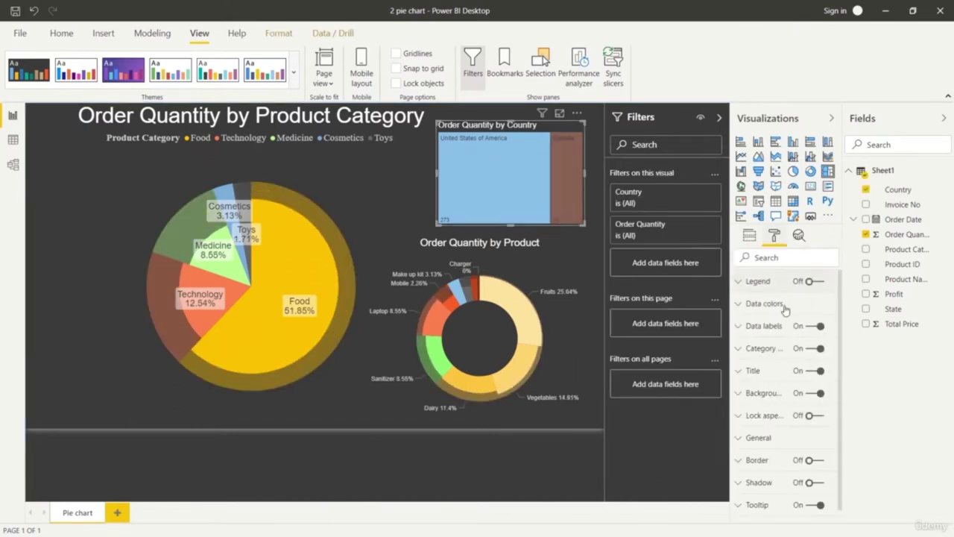
{"action": "left_click", "coordinate": [749, 372]}
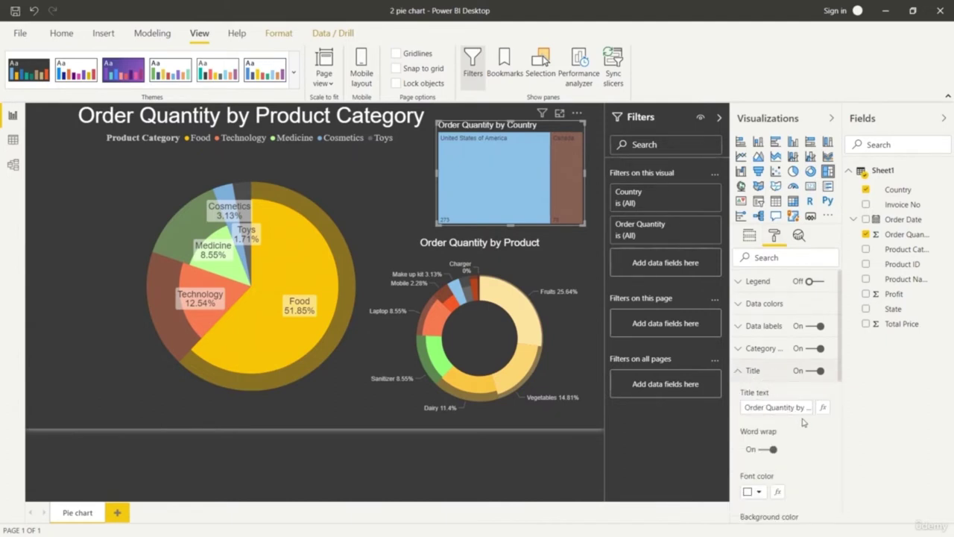
{"action": "scroll", "coordinate": [803, 422], "scroll_direction": "down", "scroll_amount": 5}
{"action": "left_click", "coordinate": [762, 385]}
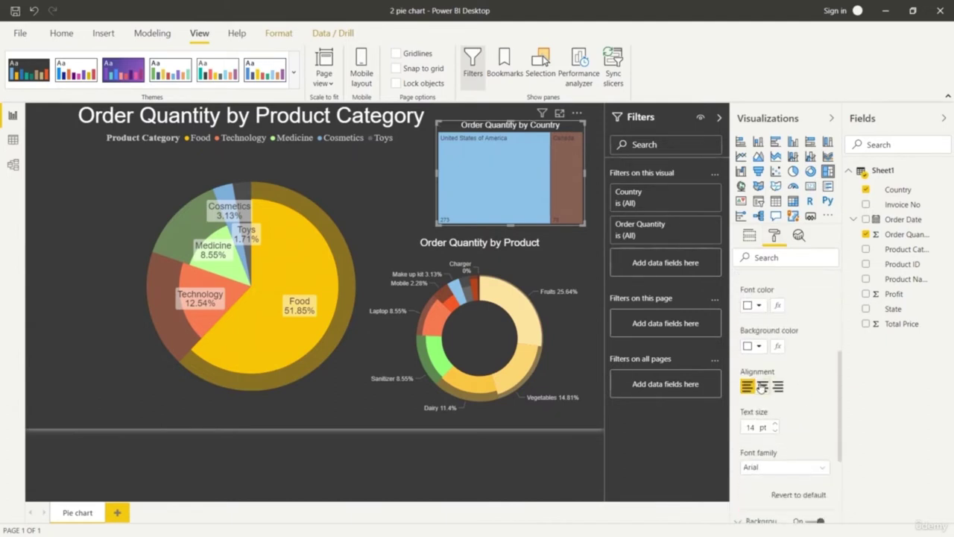
{"action": "scroll", "coordinate": [812, 380], "scroll_direction": "up", "scroll_amount": 5}
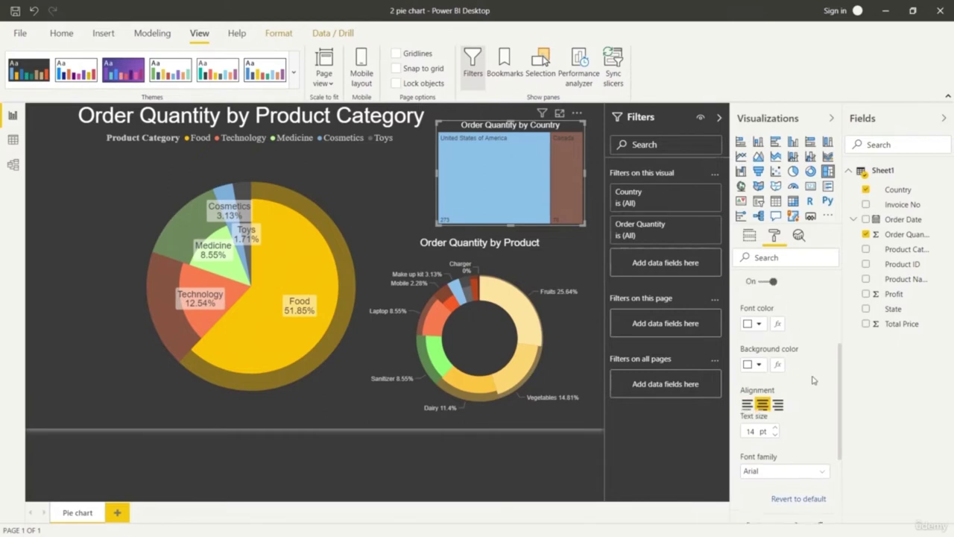
{"action": "left_click", "coordinate": [740, 370]}
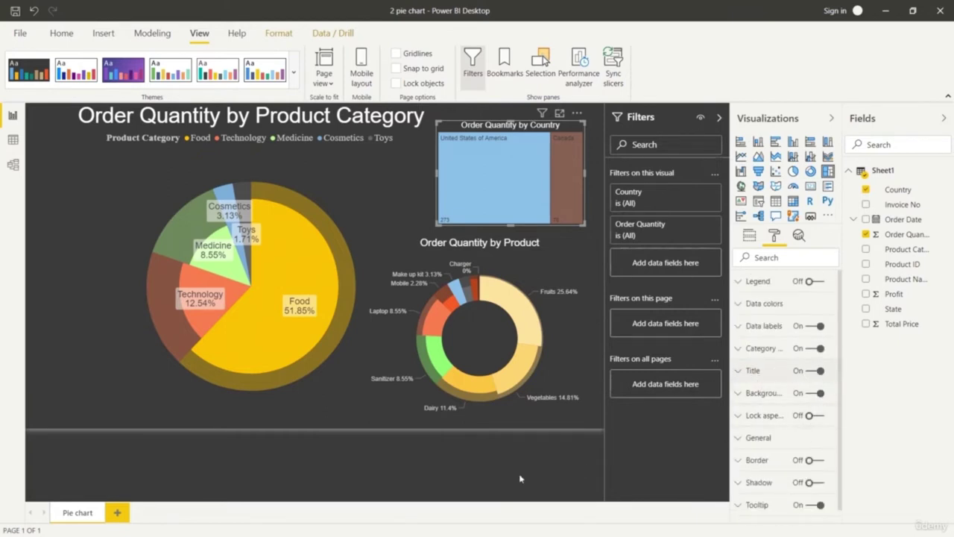
{"action": "left_click", "coordinate": [492, 478]}
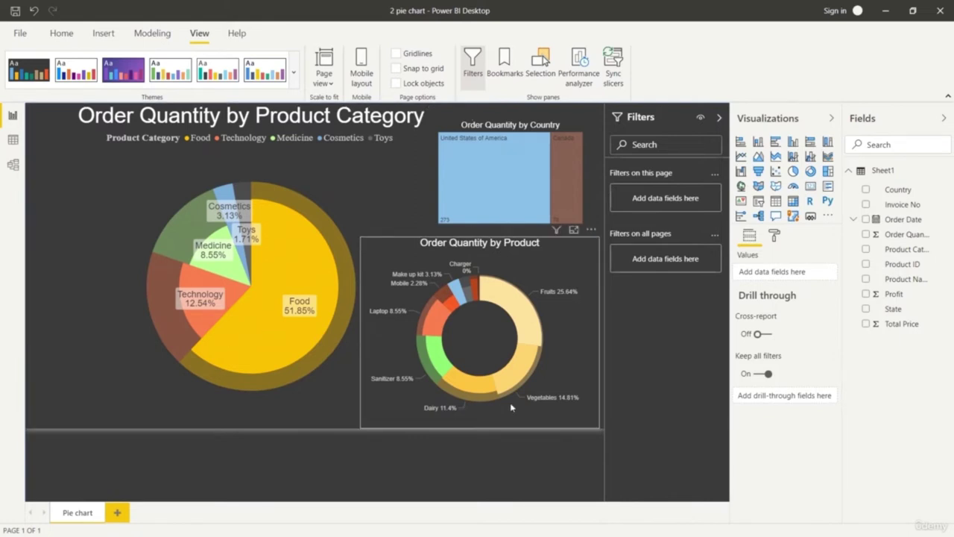
Cross-highlight the pie and donut charts by Canada and by United States of America from the treemap to compare their order quantities
{"action": "left_click", "coordinate": [564, 210]}
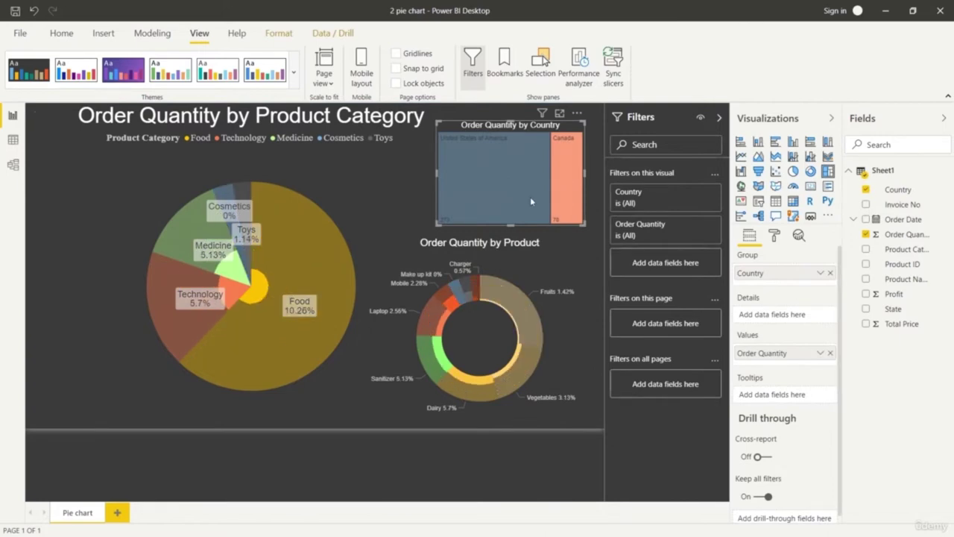
{"action": "mouse_move", "coordinate": [549, 227]}
{"action": "mouse_move", "coordinate": [536, 201]}
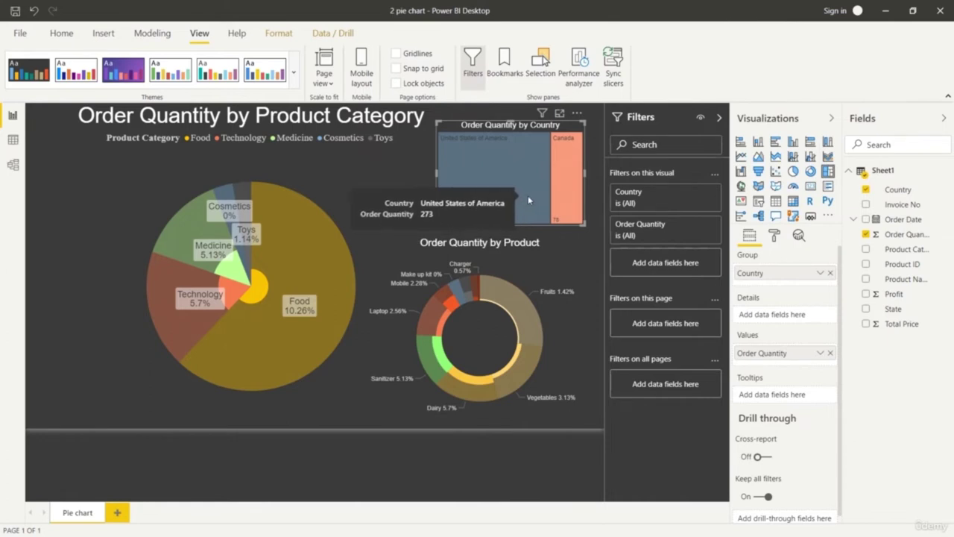
{"action": "left_click", "coordinate": [528, 200]}
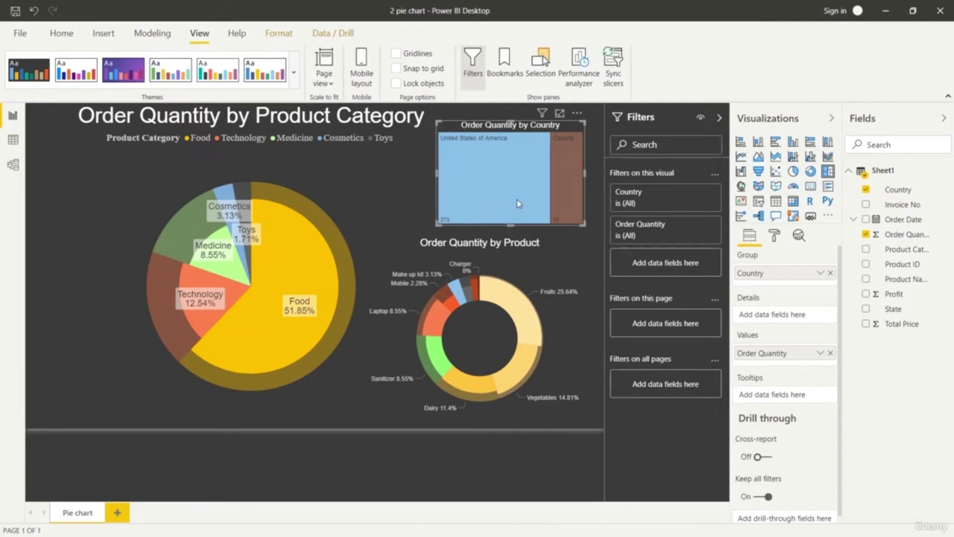
{"action": "mouse_move", "coordinate": [518, 202]}
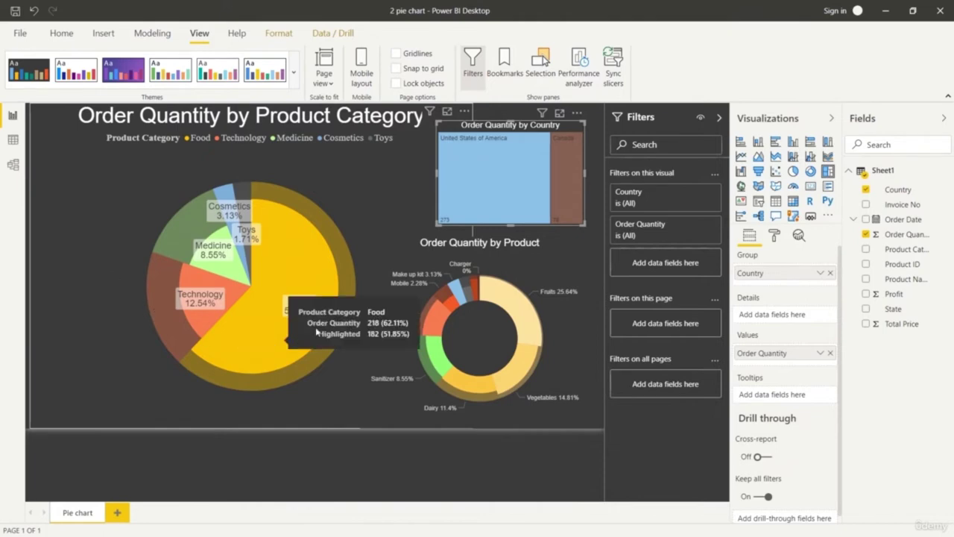
{"action": "left_click", "coordinate": [429, 208]}
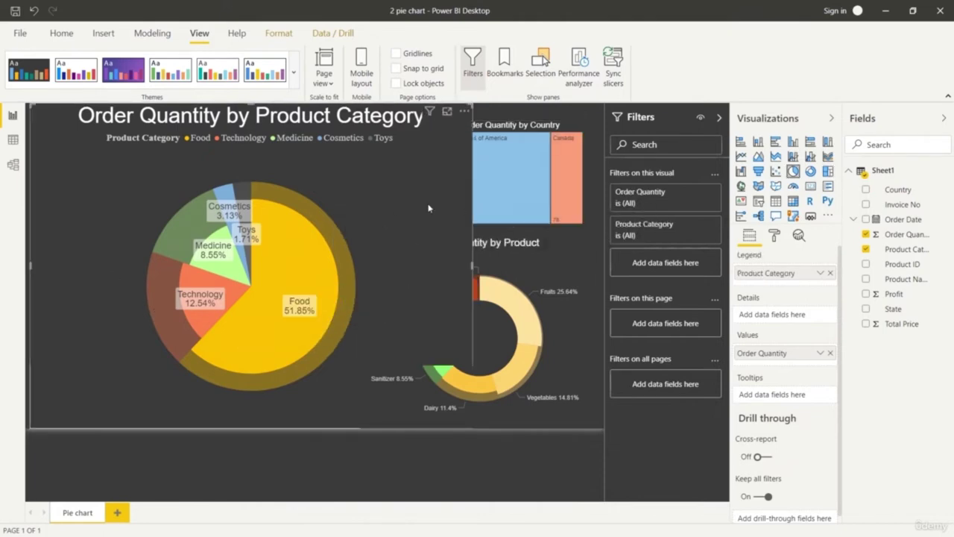
{"action": "left_click", "coordinate": [460, 462]}
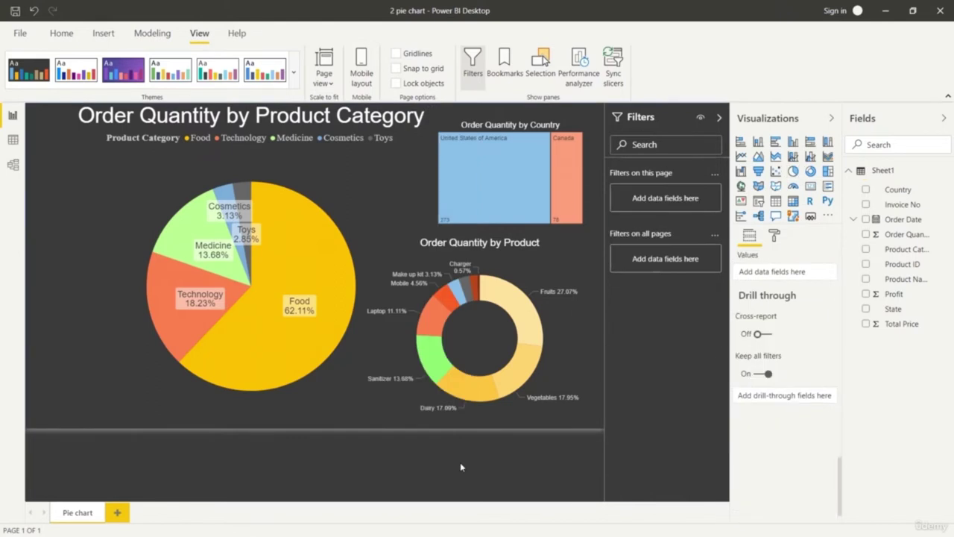
{"action": "left_click", "coordinate": [566, 198]}
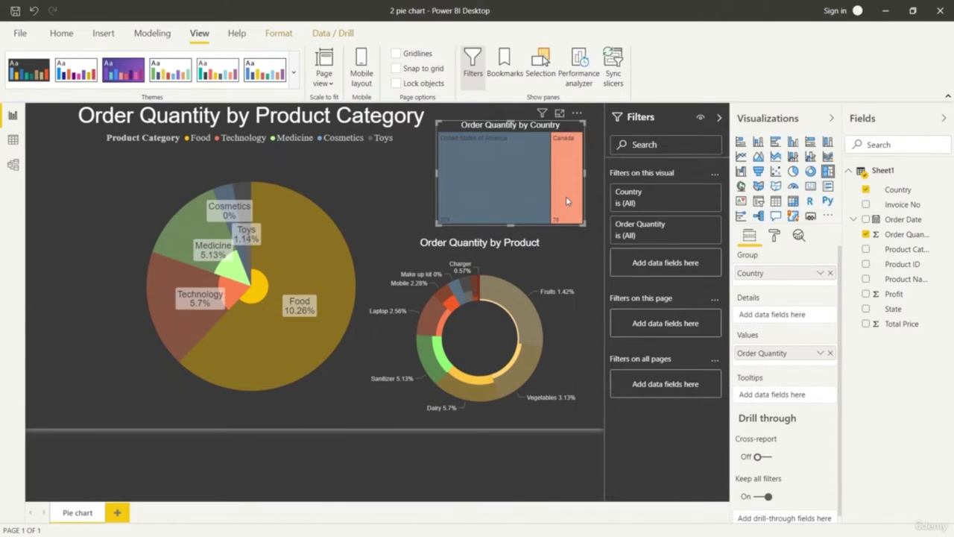
{"action": "left_click", "coordinate": [494, 192]}
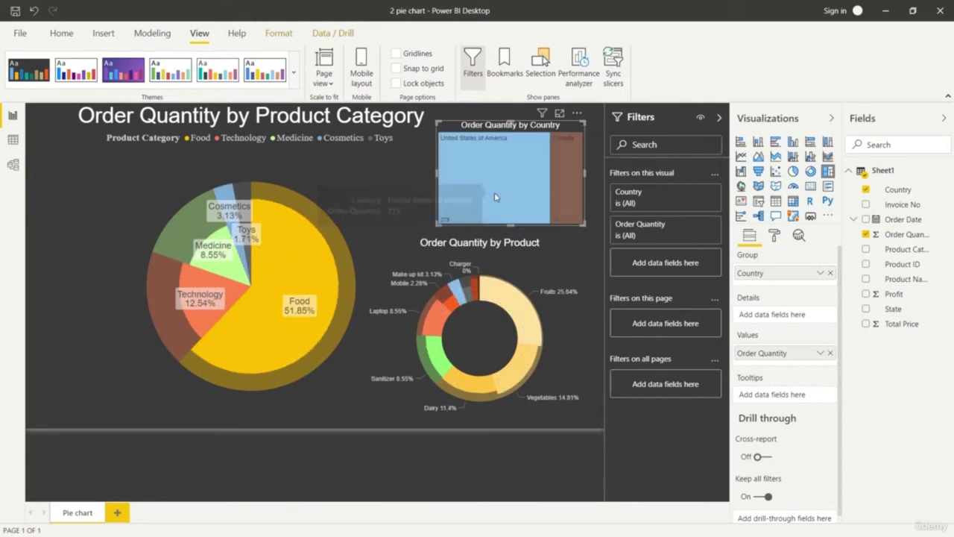
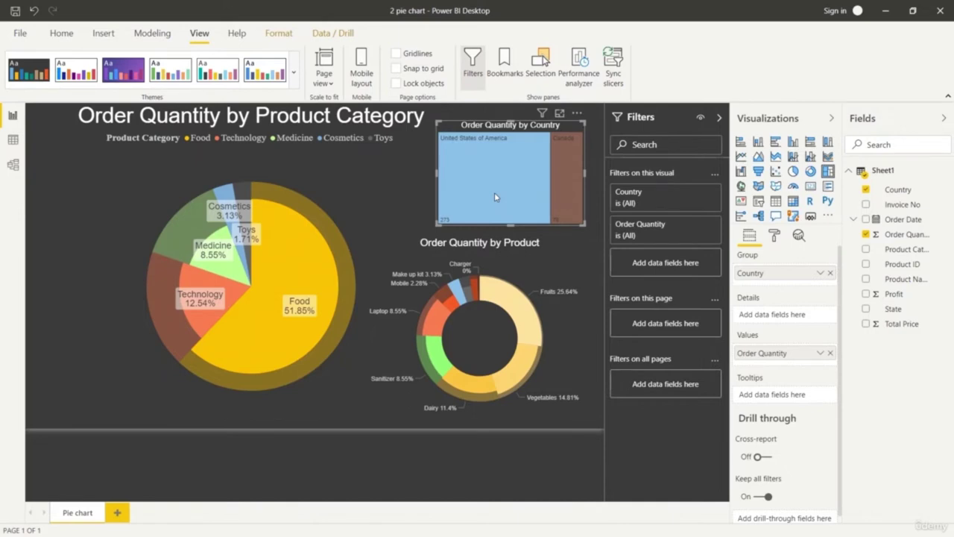
Cross-highlight the donut chart and treemap by Medicine from the pie chart, and clear the highlight
{"action": "left_click", "coordinate": [363, 203]}
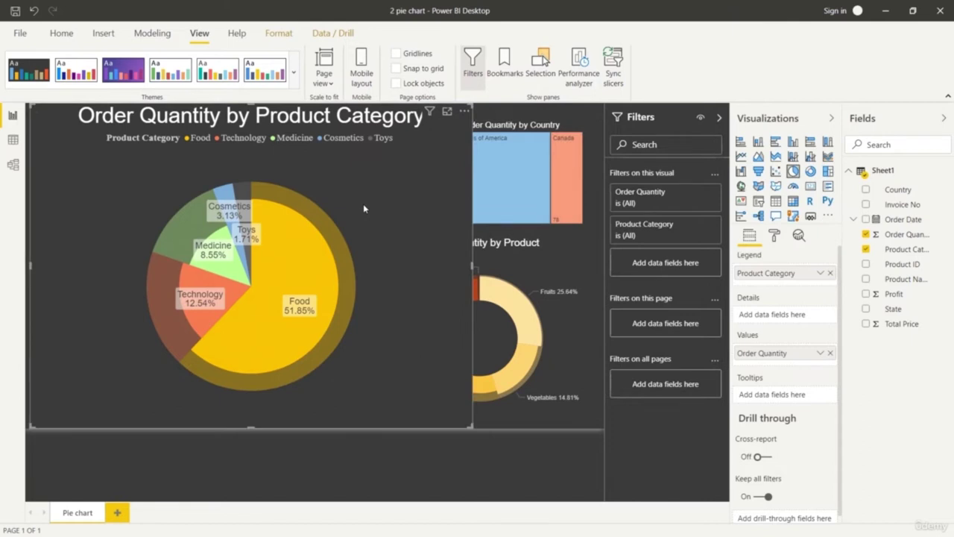
{"action": "left_click", "coordinate": [190, 237]}
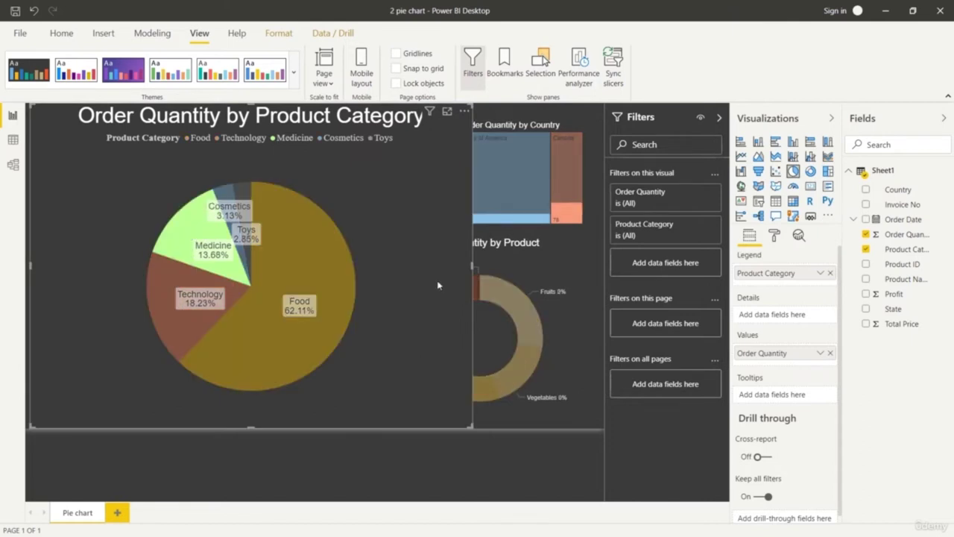
{"action": "left_click", "coordinate": [567, 413]}
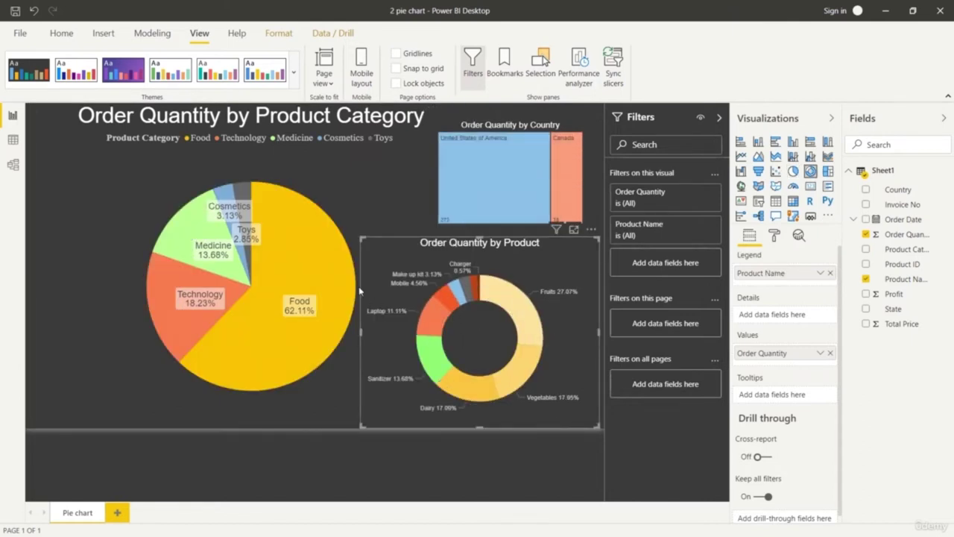
Cross-highlight the pie chart and treemap from the donut's slices, including Fruits, Sanitizer, Dairy, Laptop and Make up kit, to compare products
{"action": "left_click", "coordinate": [519, 314]}
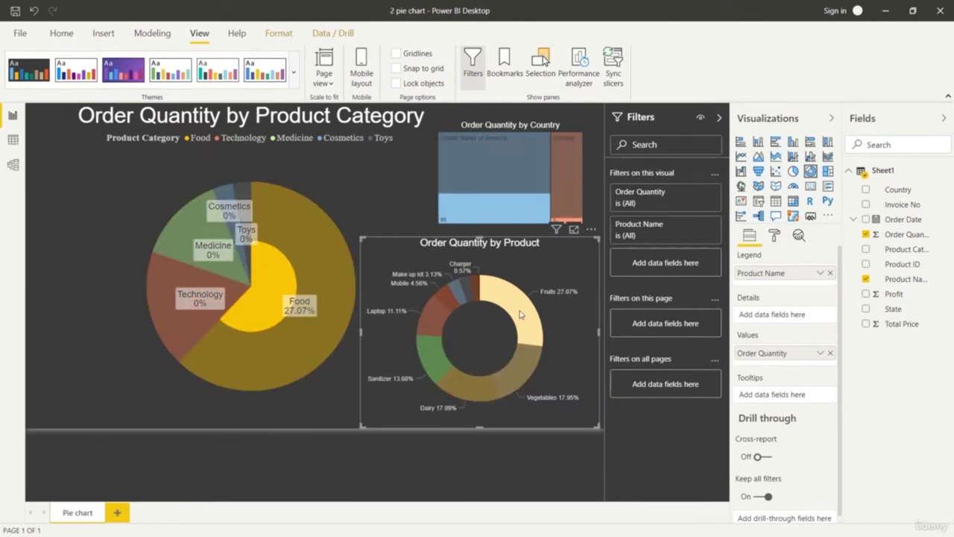
{"action": "left_click", "coordinate": [436, 367]}
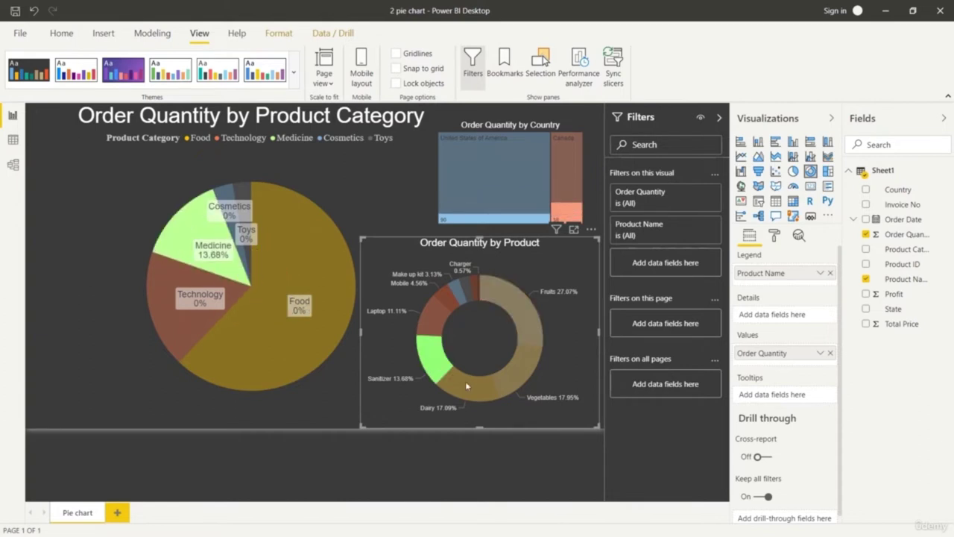
{"action": "left_click", "coordinate": [465, 381]}
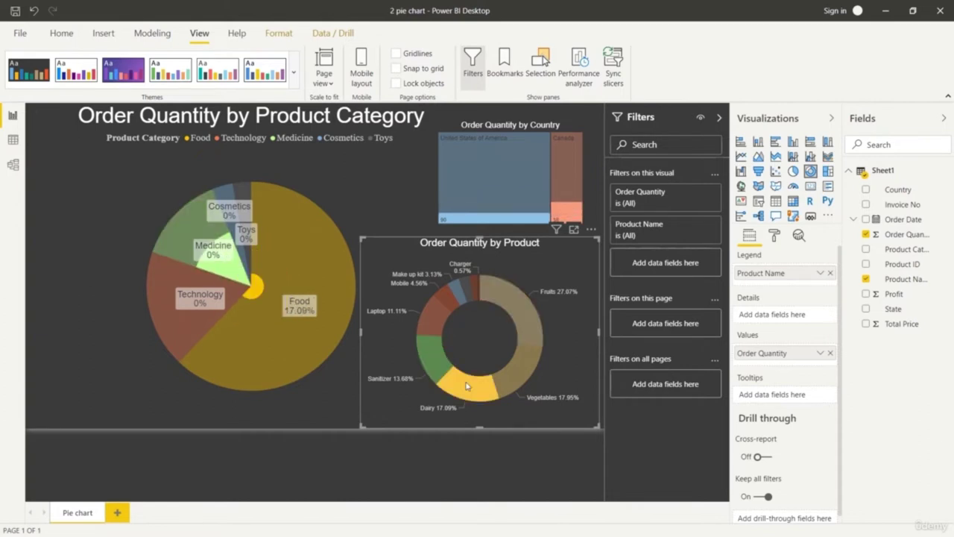
{"action": "left_click", "coordinate": [445, 318]}
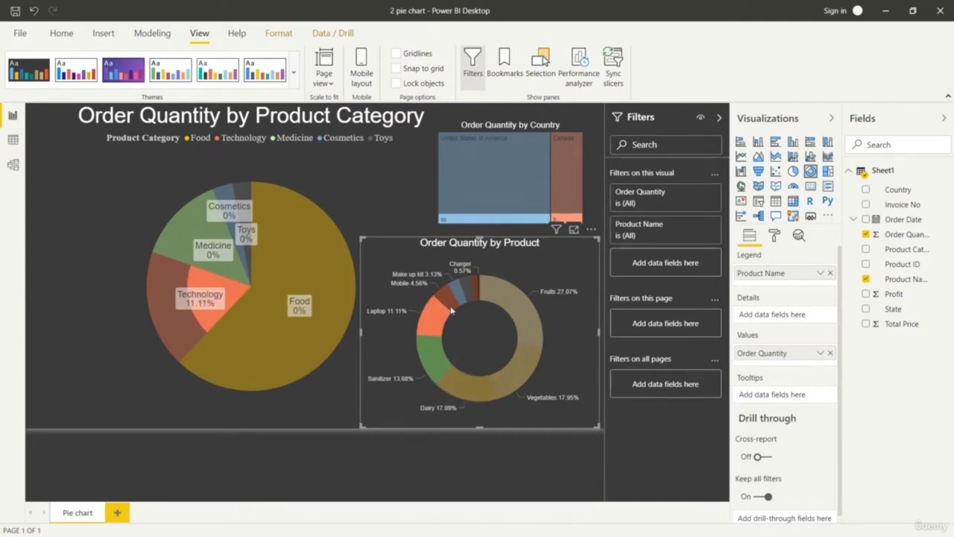
{"action": "left_click", "coordinate": [461, 296]}
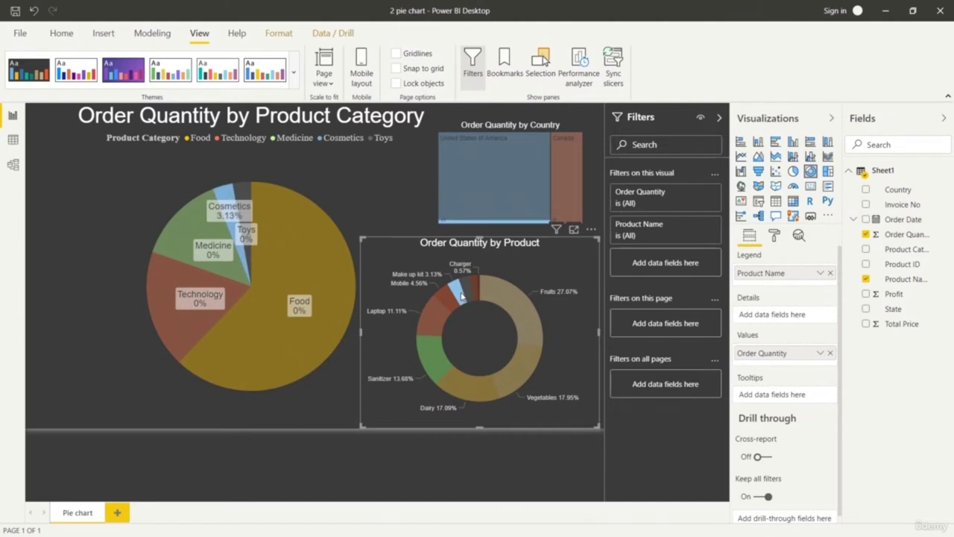
{"action": "left_click", "coordinate": [469, 291]}
{"action": "left_click", "coordinate": [475, 288]}
{"action": "left_click", "coordinate": [484, 291]}
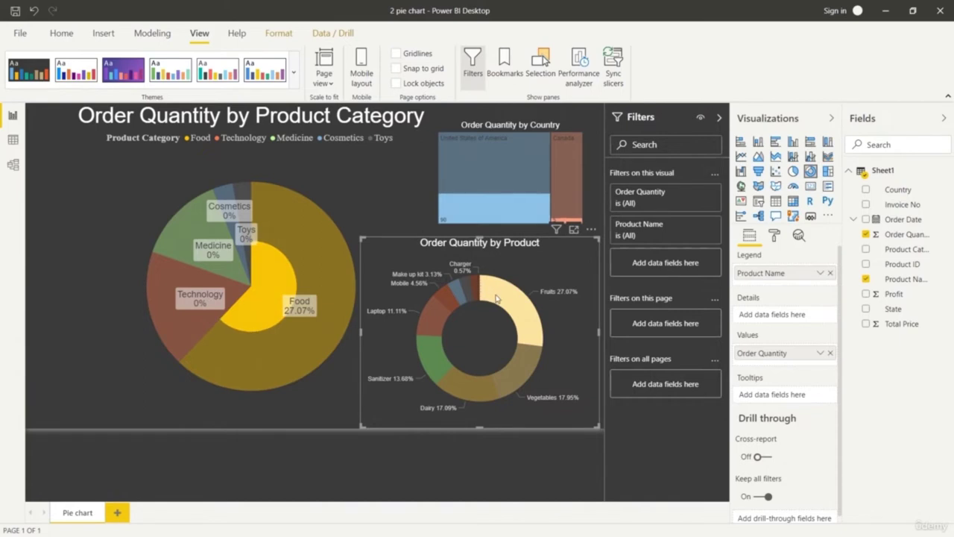
Cross-highlight both charts from the treemap by United States of America, by Canada, and by United States of America again
{"action": "mouse_move", "coordinate": [511, 184]}
{"action": "left_click", "coordinate": [522, 181]}
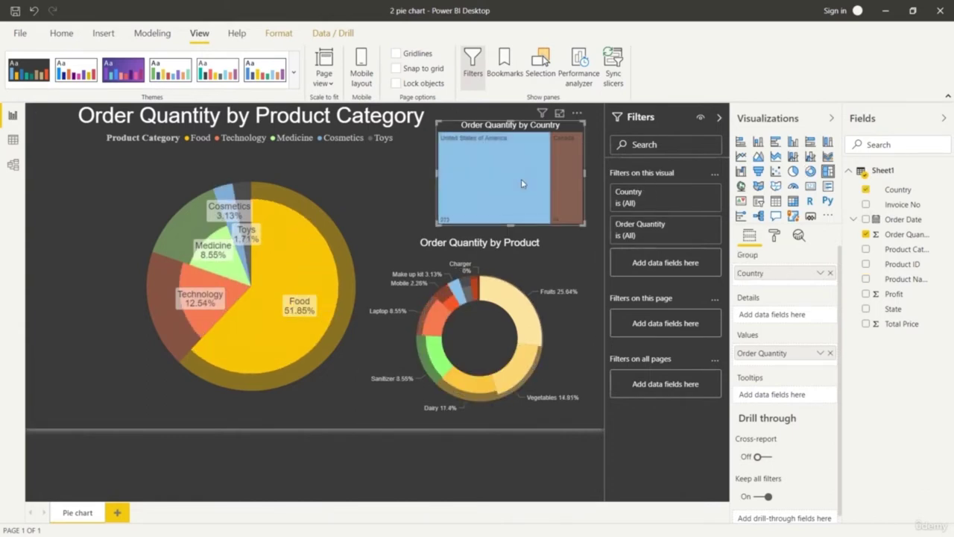
{"action": "left_click", "coordinate": [560, 183]}
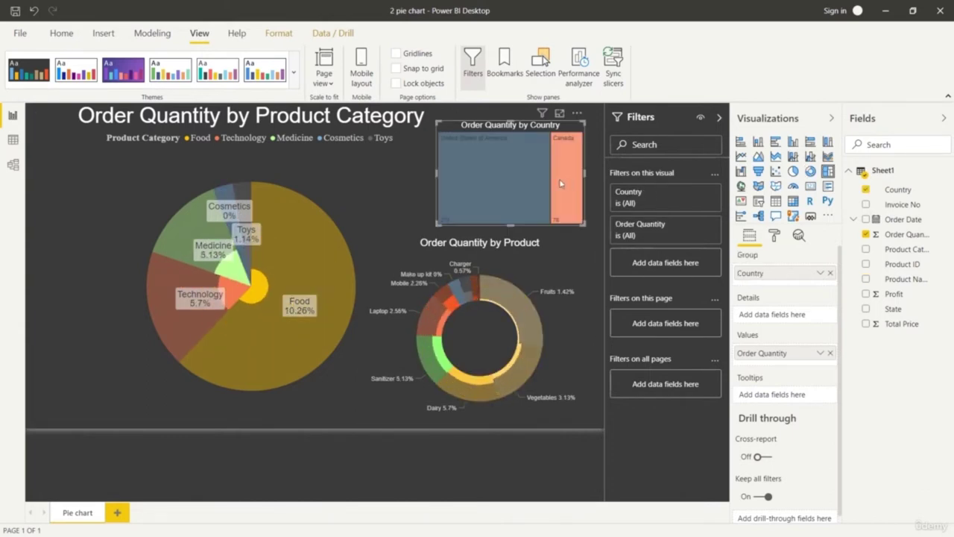
{"action": "left_click", "coordinate": [514, 182]}
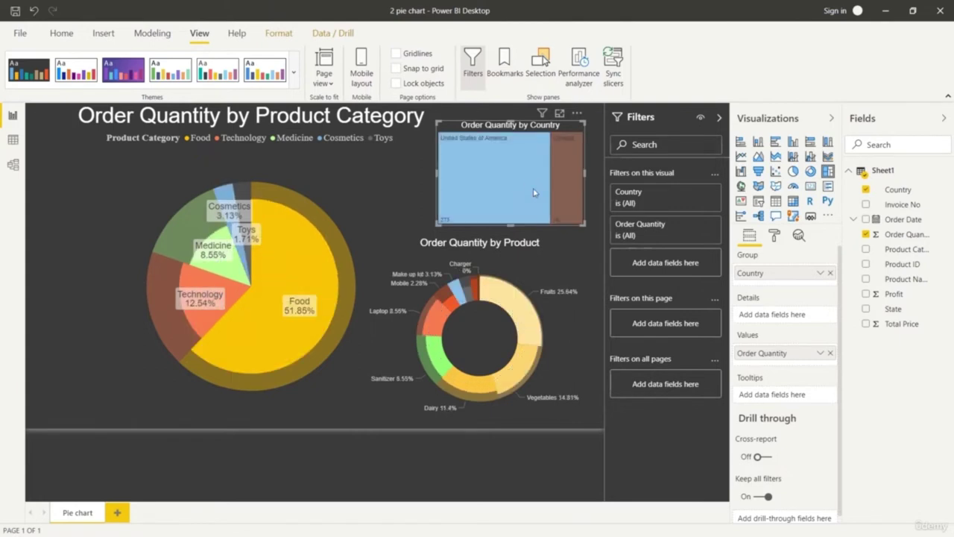
Clear the country highlight and rename the report page as Dashboard
{"action": "left_click", "coordinate": [368, 202]}
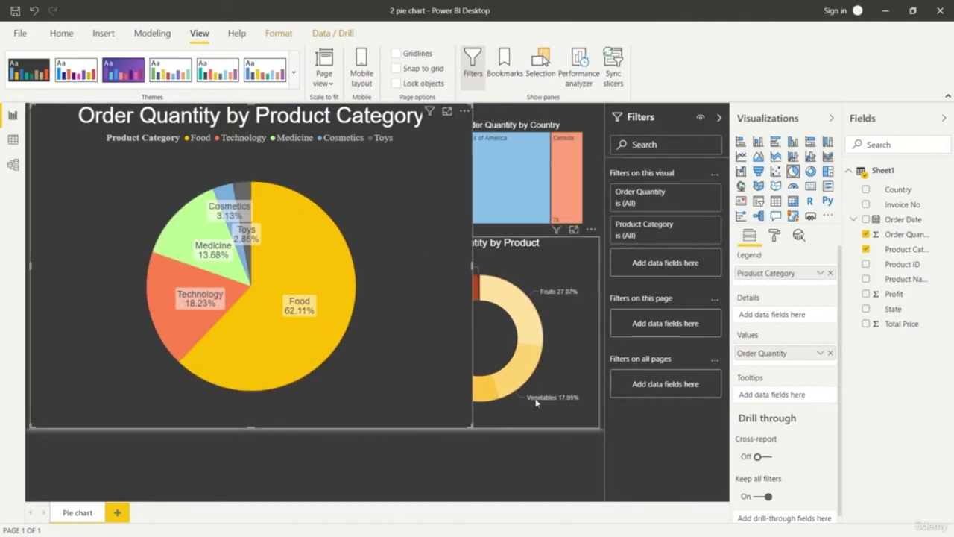
{"action": "left_click", "coordinate": [522, 457]}
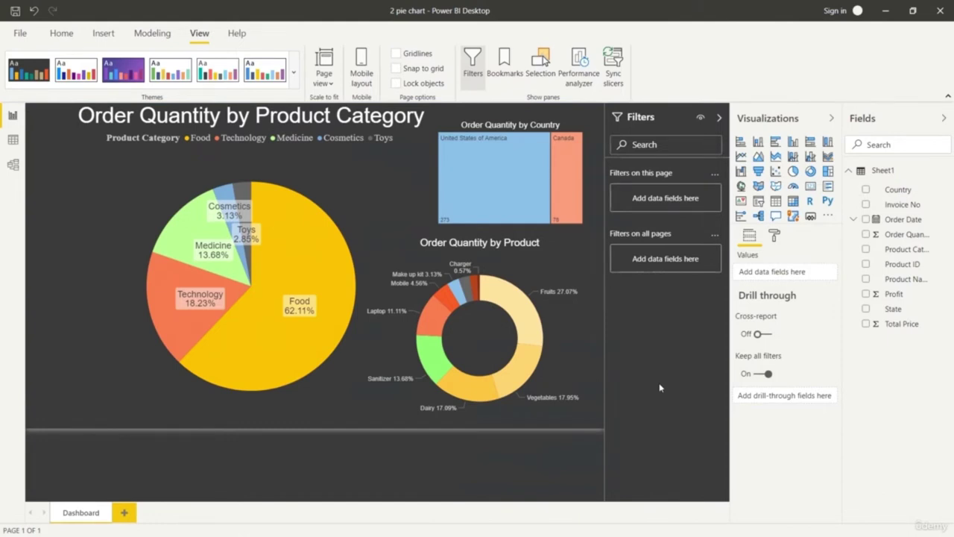
Switch the treemap highlight back and forth between United States of America and Canada to compare the charts, and clear it
{"action": "left_click", "coordinate": [509, 208]}
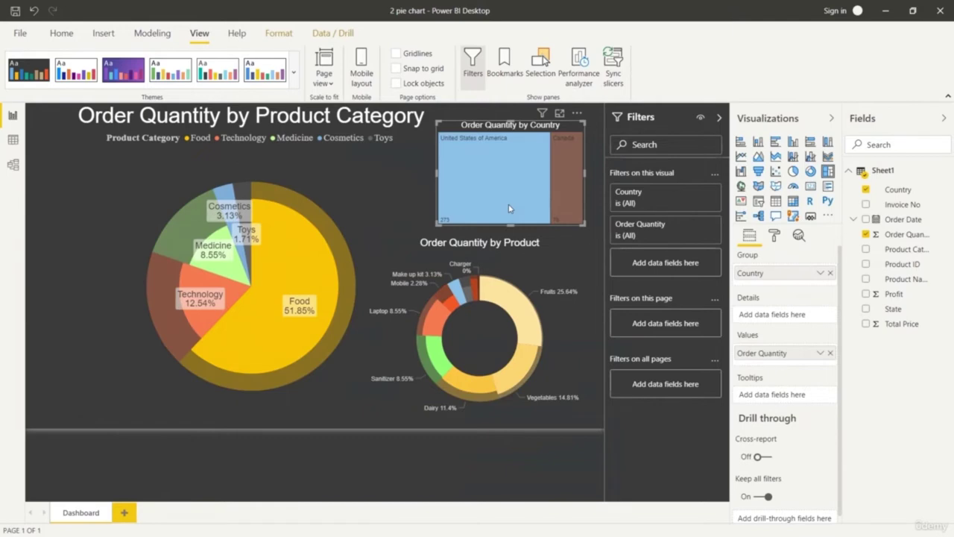
{"action": "left_click", "coordinate": [572, 198]}
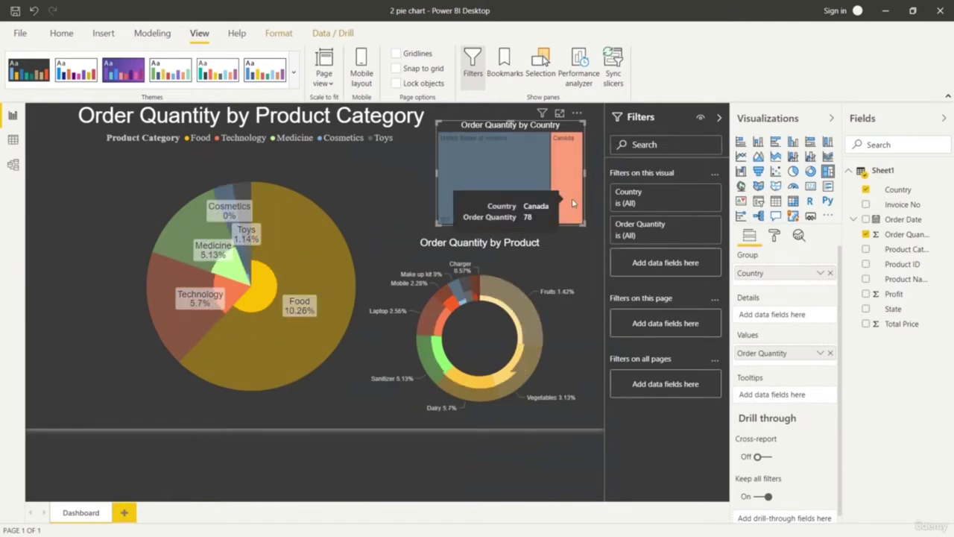
{"action": "left_click", "coordinate": [501, 190]}
{"action": "left_click", "coordinate": [495, 455]}
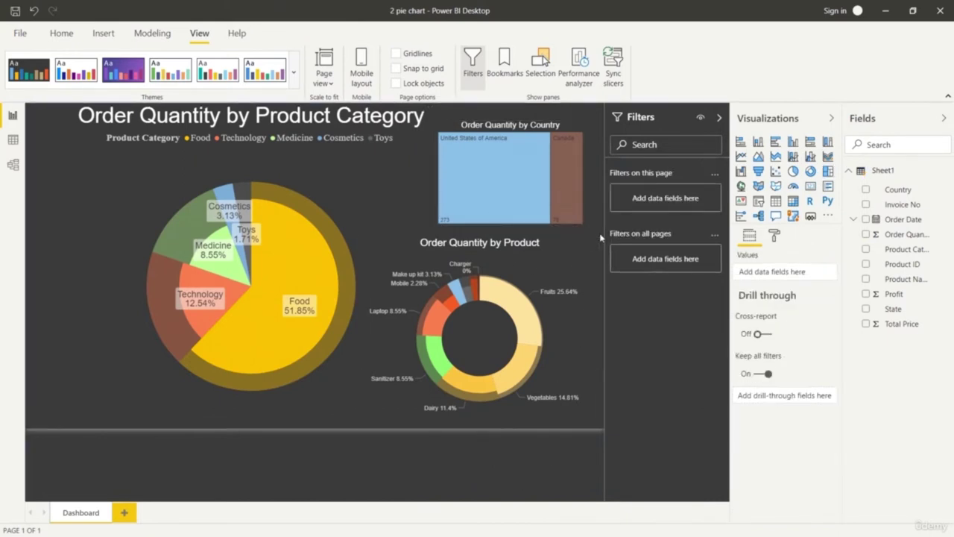
{"action": "left_click", "coordinate": [570, 187]}
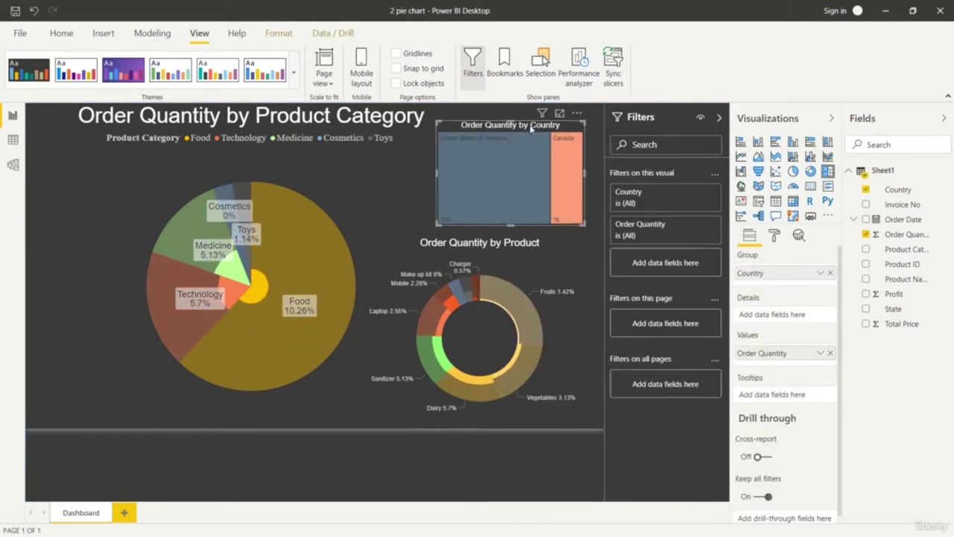
{"action": "left_click", "coordinate": [462, 148]}
{"action": "left_click", "coordinate": [418, 177]}
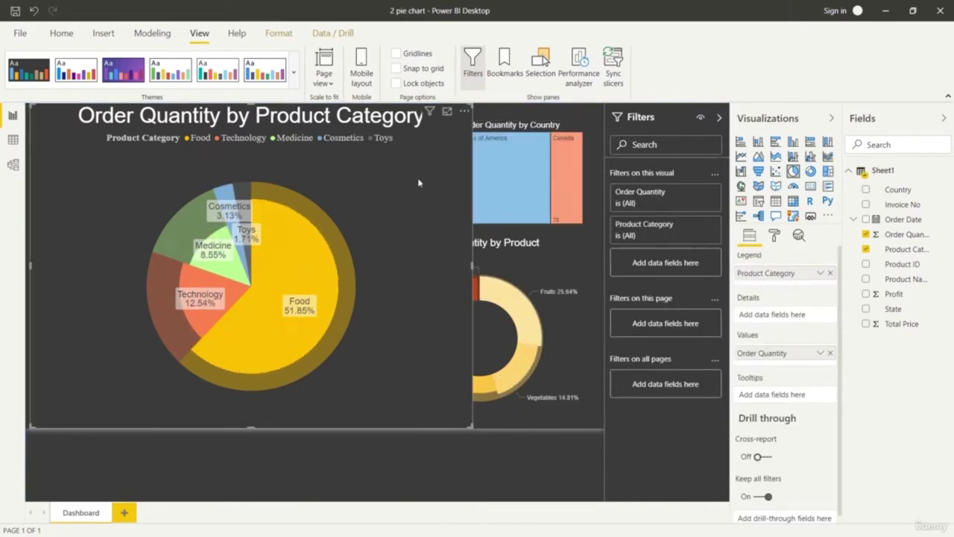
{"action": "left_click", "coordinate": [463, 469]}
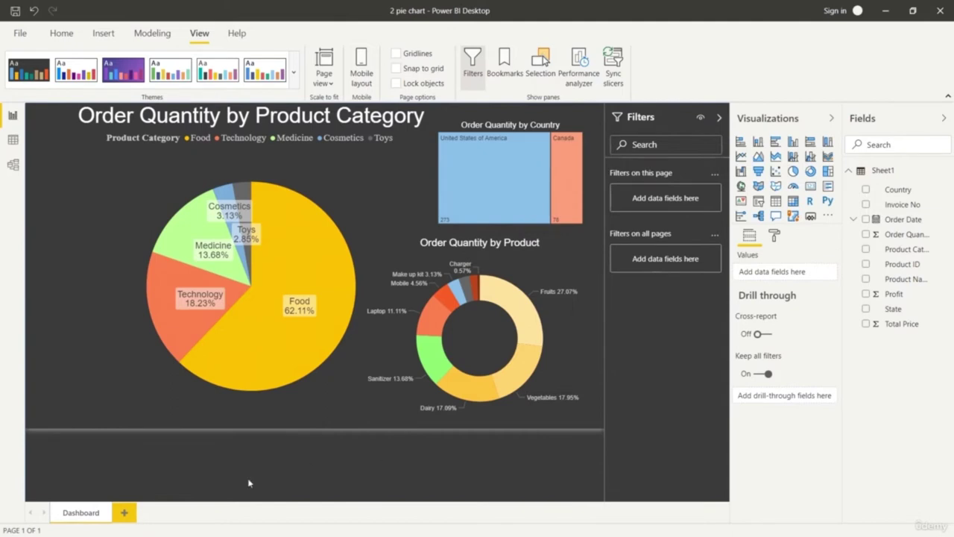
Add a new report page and insert a treemap enlarged to fill the whole page
{"action": "left_click", "coordinate": [125, 512]}
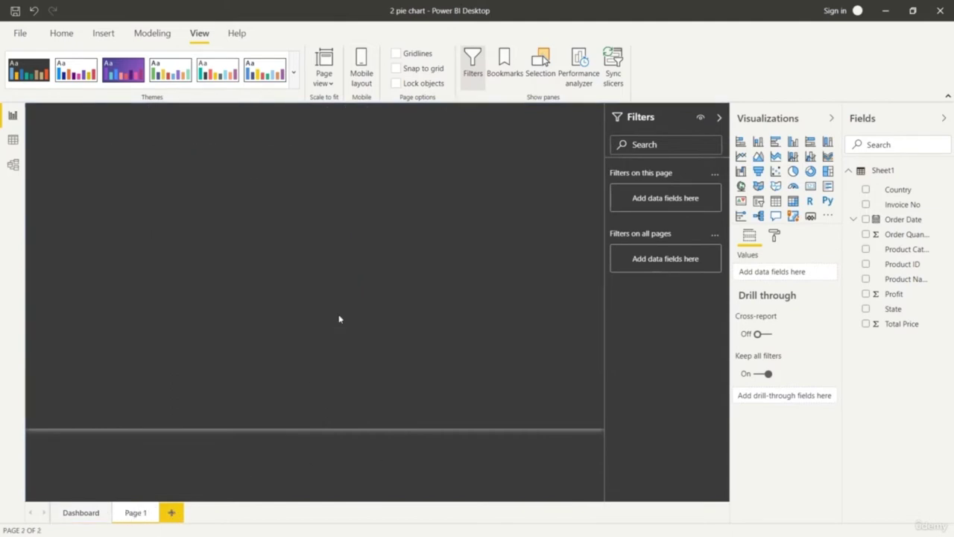
{"action": "left_click", "coordinate": [828, 171]}
{"action": "left_click_drag", "start_coordinate": [152, 226], "coordinate": [603, 428]}
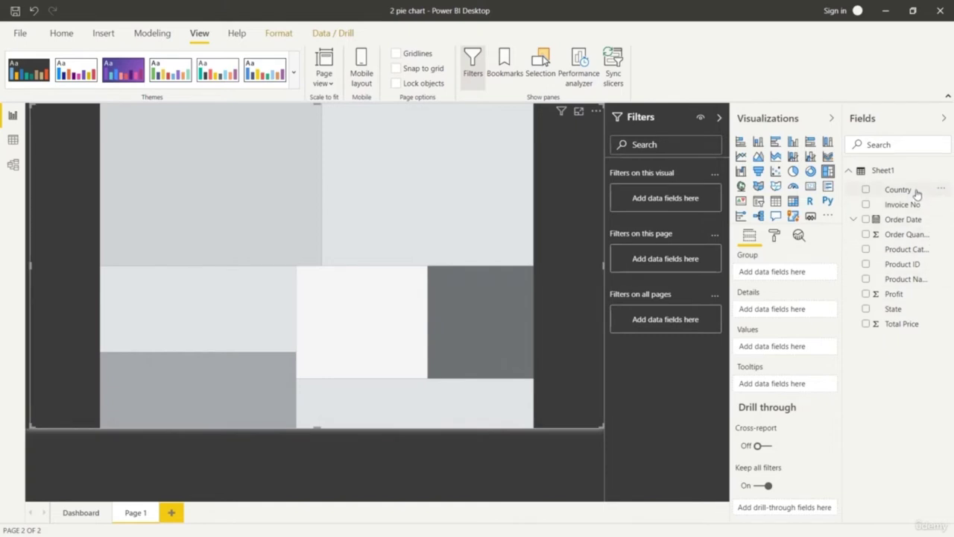
Group the treemap by Country with State as details and Order Quantity as values
{"action": "left_click_drag", "start_coordinate": [916, 193], "coordinate": [808, 278]}
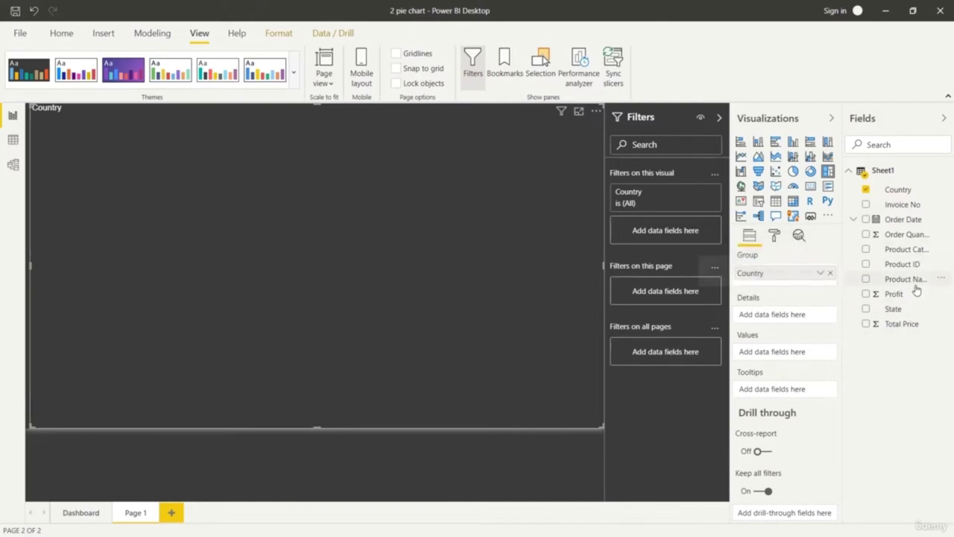
{"action": "left_click_drag", "start_coordinate": [914, 311], "coordinate": [813, 316]}
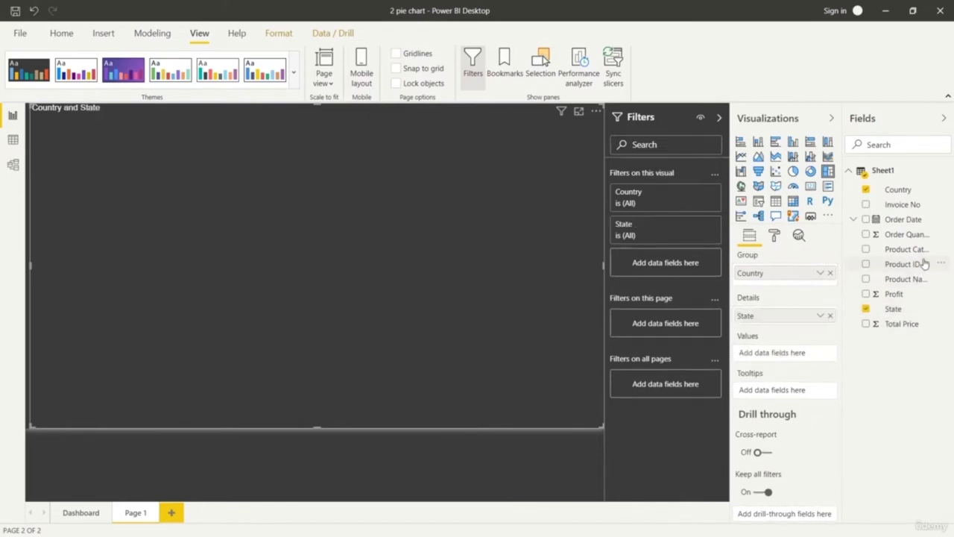
{"action": "left_click_drag", "start_coordinate": [921, 236], "coordinate": [807, 360]}
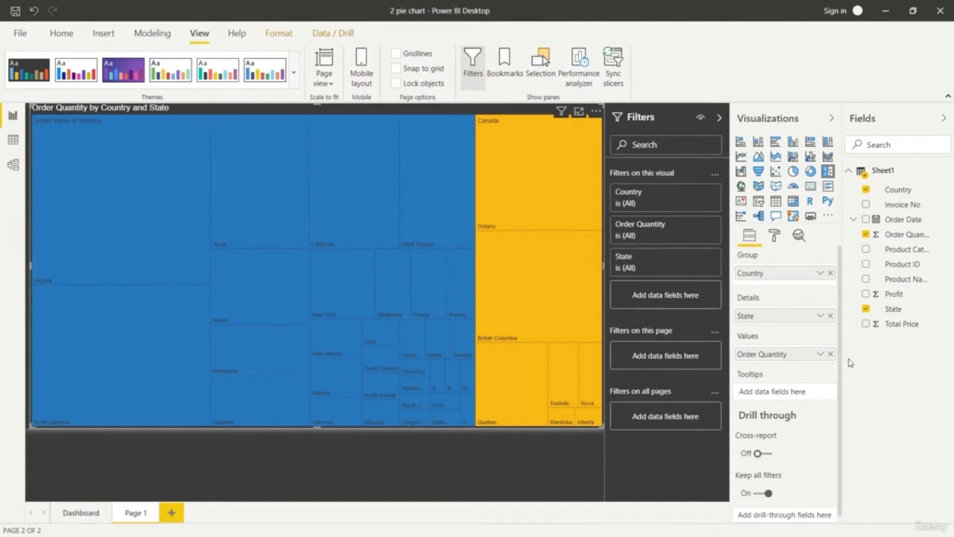
Turn on the legend for the country and state treemap
{"action": "left_click", "coordinate": [775, 237]}
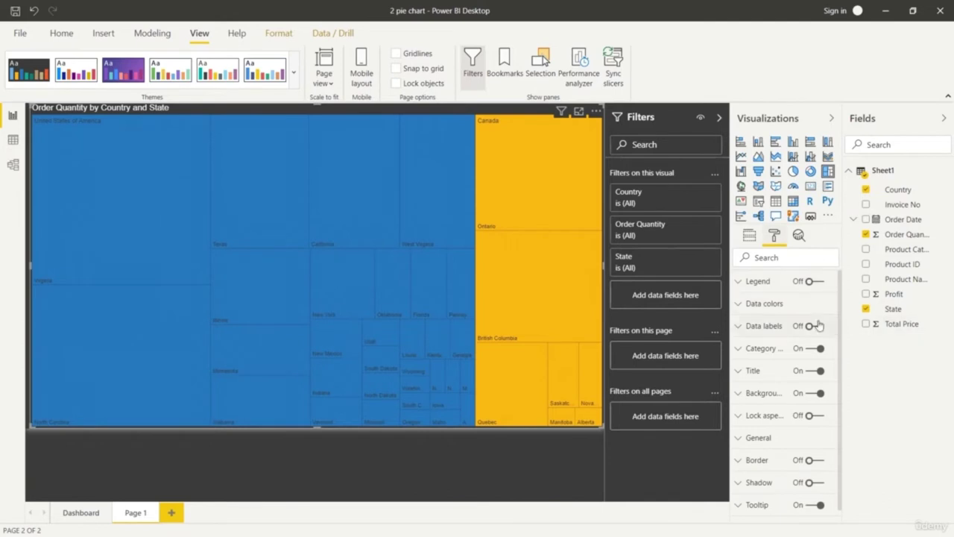
{"action": "left_click", "coordinate": [742, 287]}
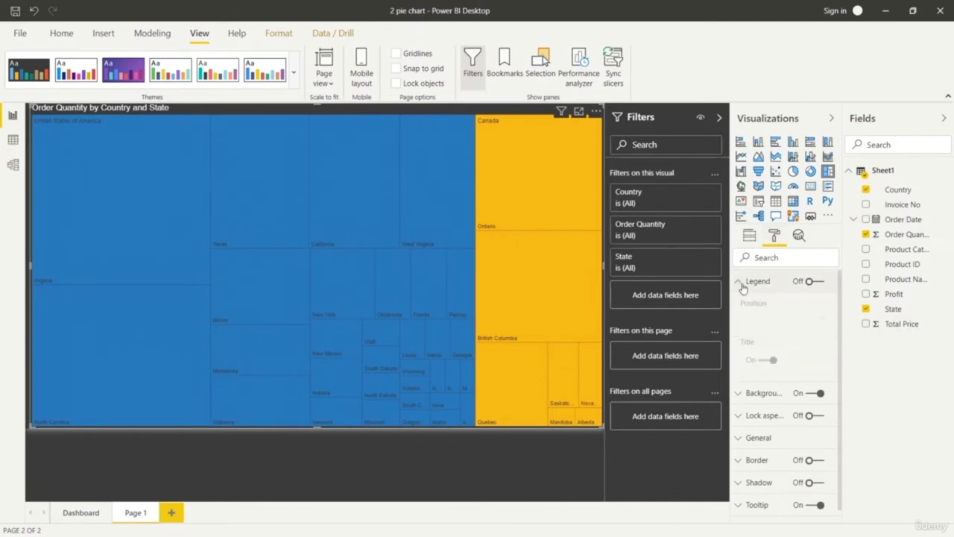
{"action": "left_click", "coordinate": [742, 285]}
{"action": "left_click", "coordinate": [817, 282]}
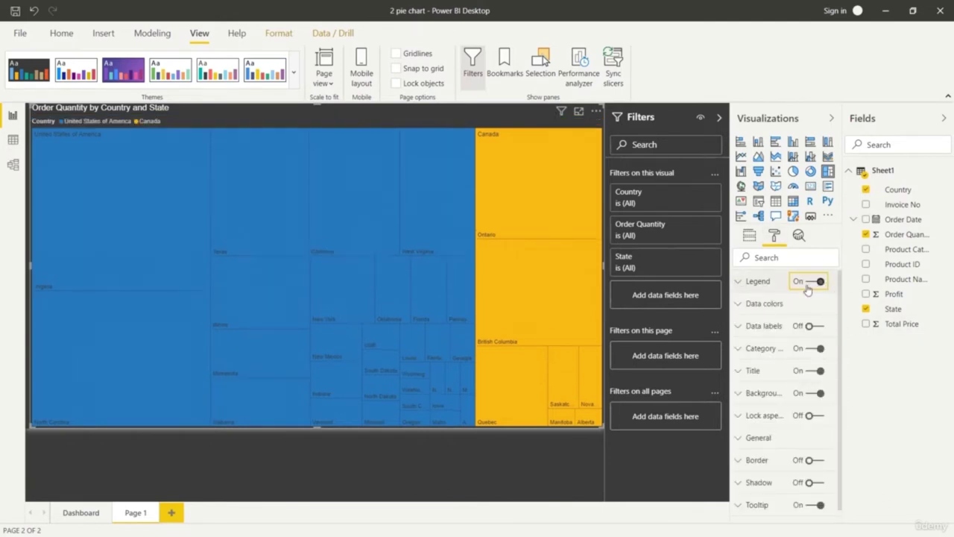
Try the treemap legend at the Top Center and Right positions, and return it to Top
{"action": "left_click", "coordinate": [742, 286]}
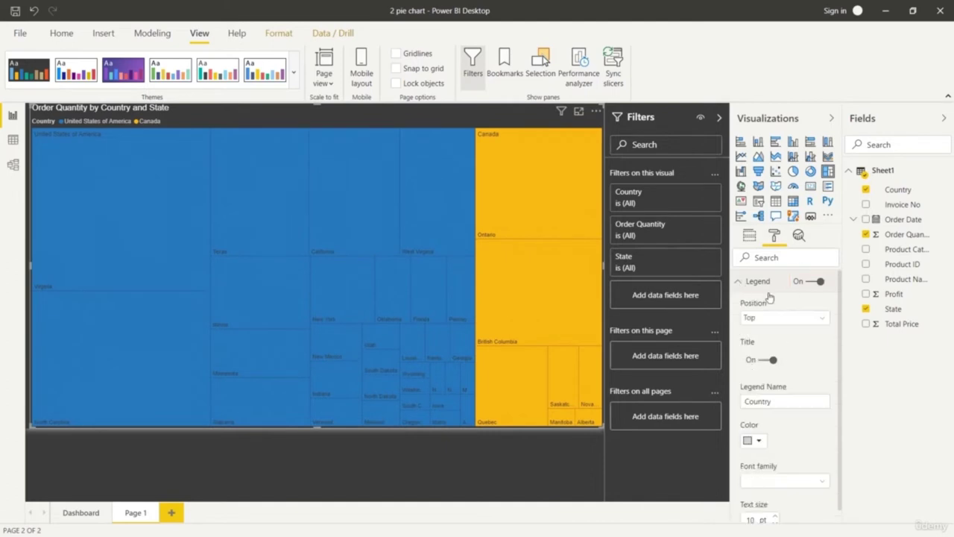
{"action": "left_click", "coordinate": [797, 319]}
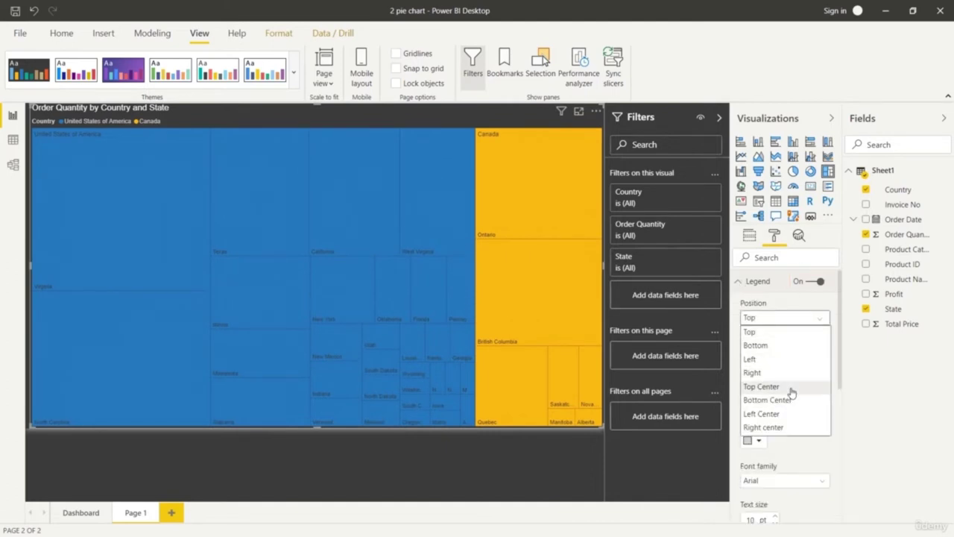
{"action": "left_click", "coordinate": [761, 386]}
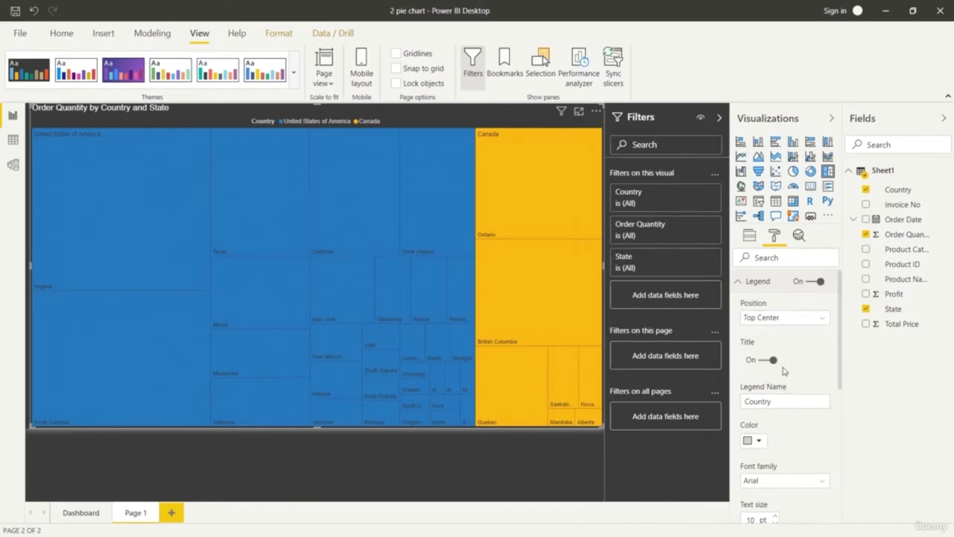
{"action": "left_click", "coordinate": [784, 317]}
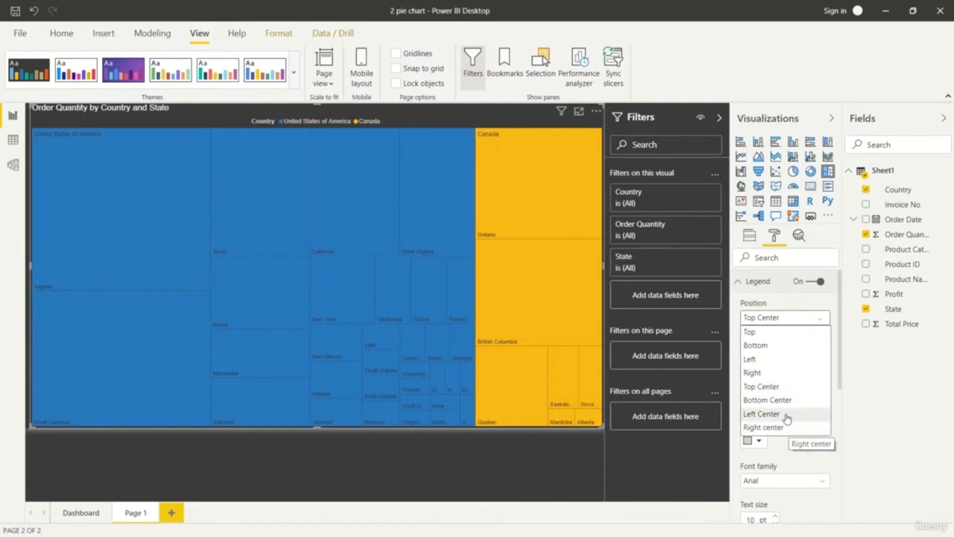
{"action": "left_click", "coordinate": [787, 377]}
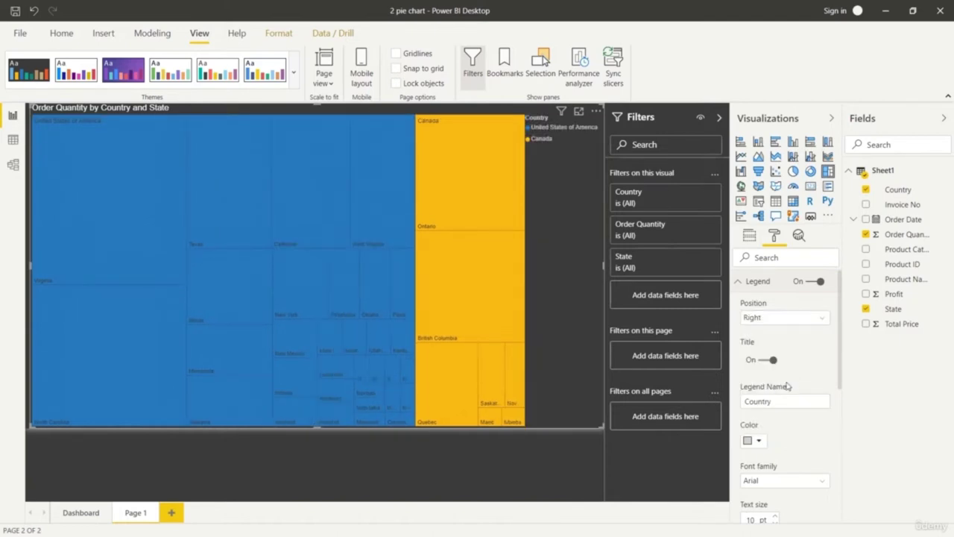
{"action": "left_click", "coordinate": [791, 318]}
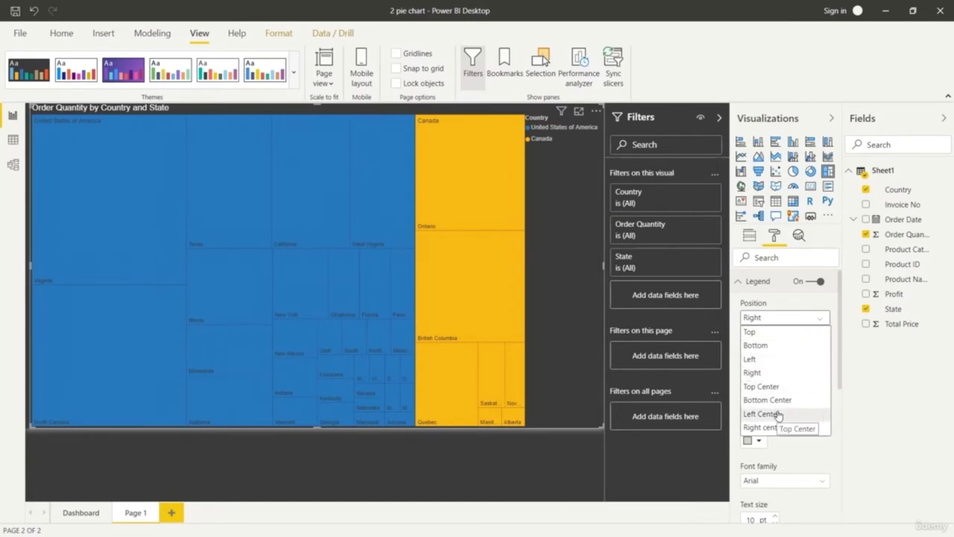
{"action": "left_click", "coordinate": [786, 336]}
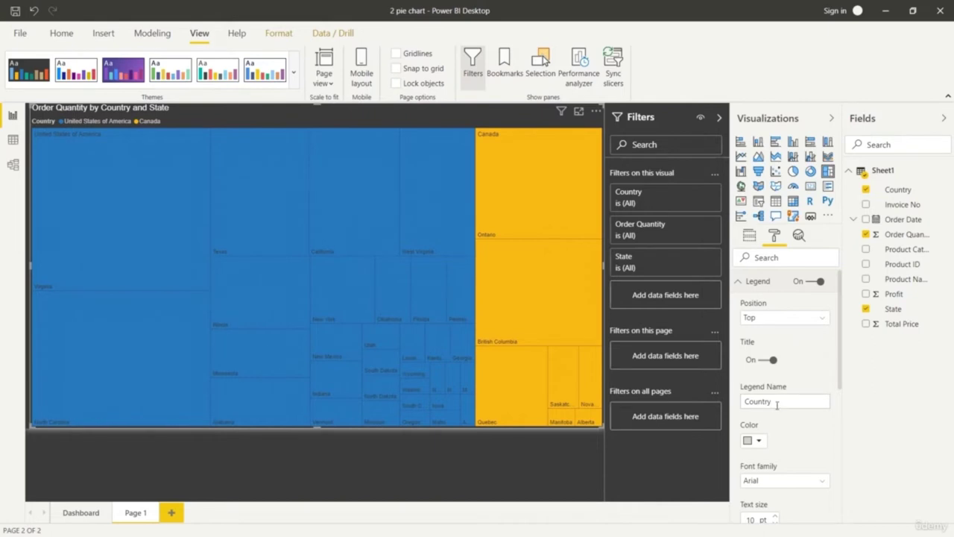
Remove the legend name from the treemap legend and set the legend text size to 15 pt
{"action": "left_click_drag", "start_coordinate": [776, 404], "coordinate": [732, 407]}
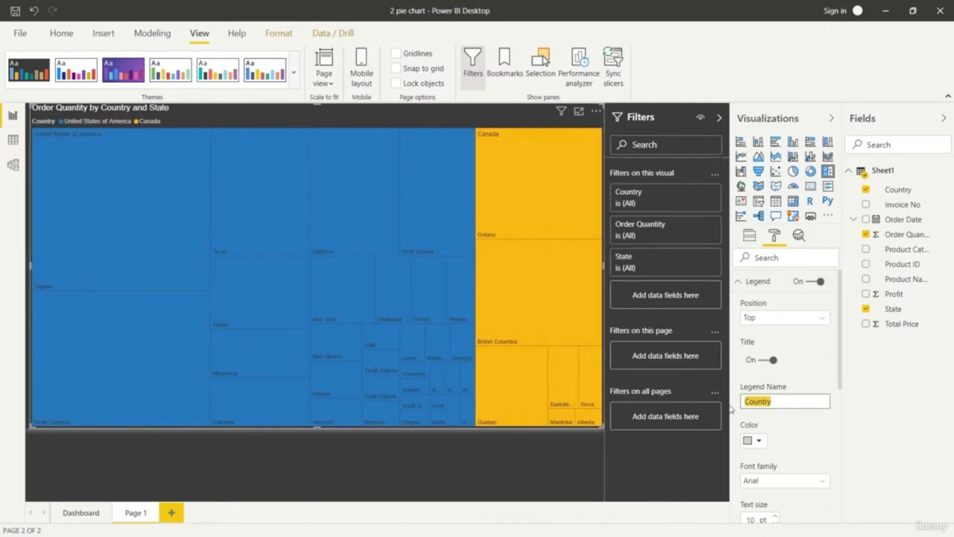
{"action": "key", "text": "BackSpace"}
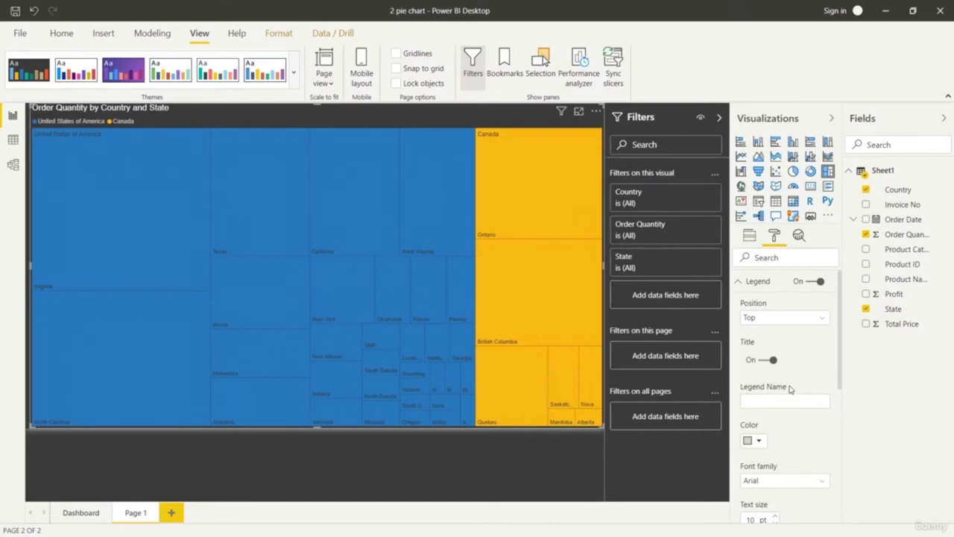
{"action": "scroll", "coordinate": [790, 391], "scroll_direction": "down", "scroll_amount": 1}
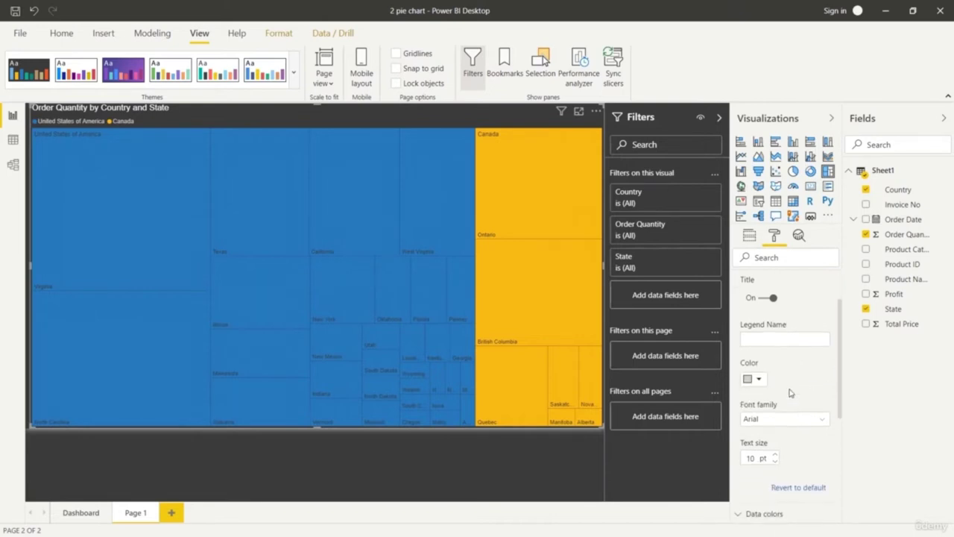
{"action": "left_click", "coordinate": [776, 454]}
{"action": "left_click", "coordinate": [776, 455]}
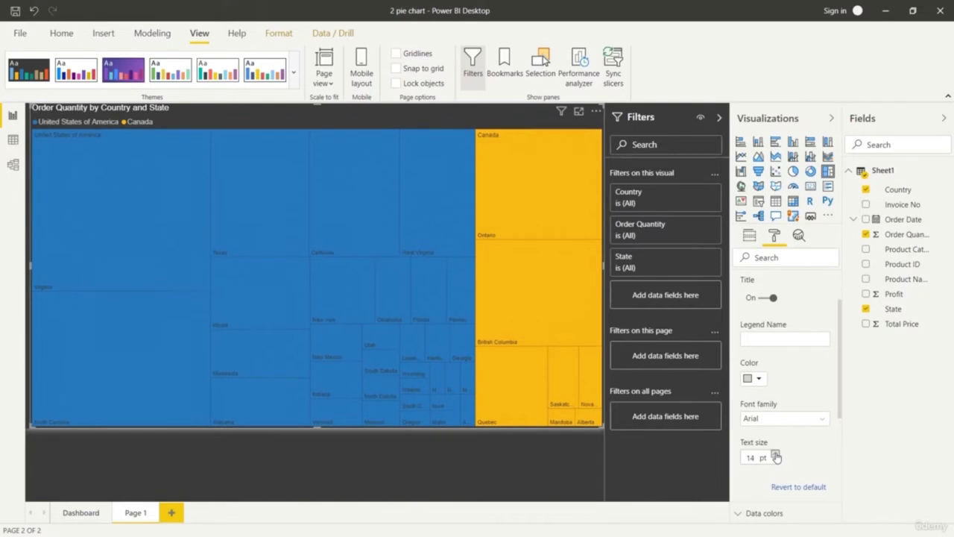
{"action": "left_click", "coordinate": [775, 454]}
{"action": "left_click", "coordinate": [776, 454]}
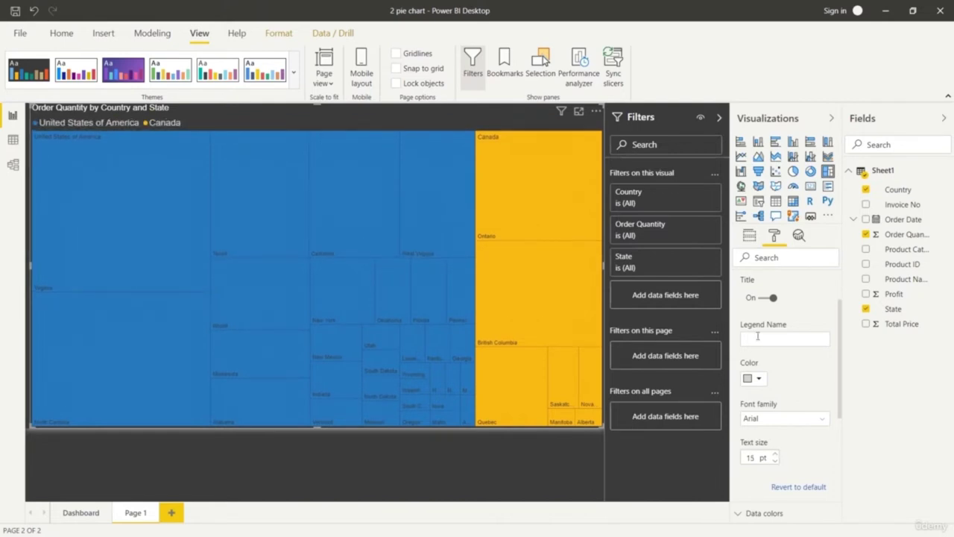
{"action": "scroll", "coordinate": [760, 336], "scroll_direction": "up", "scroll_amount": 2}
{"action": "left_click", "coordinate": [739, 281]}
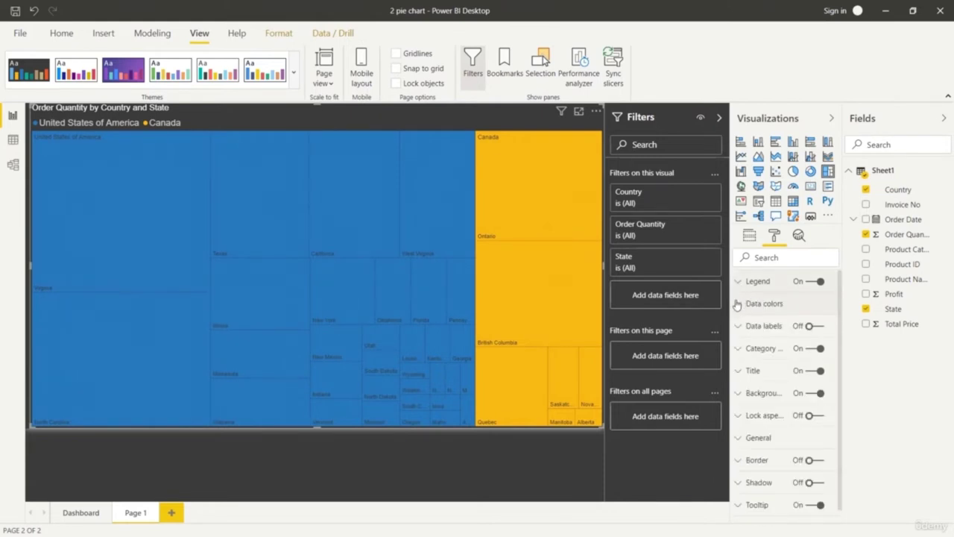
Set the treemap title's text size to 22 pt
{"action": "left_click", "coordinate": [749, 372]}
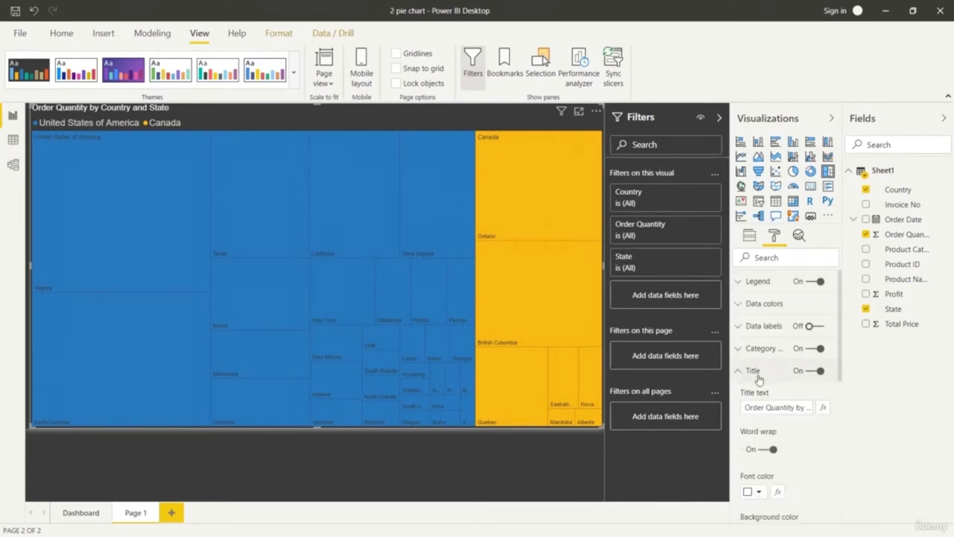
{"action": "scroll", "coordinate": [774, 459], "scroll_direction": "down", "scroll_amount": 3}
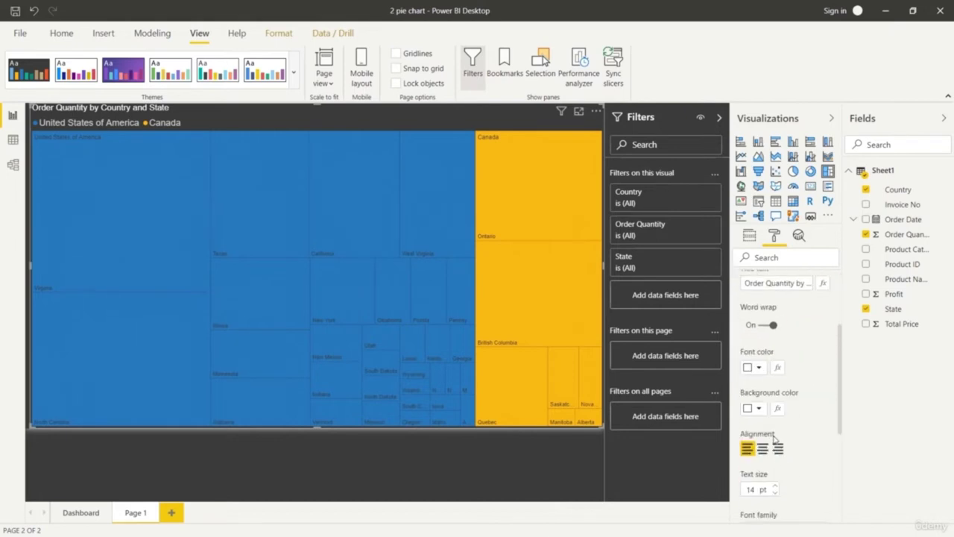
{"action": "scroll", "coordinate": [772, 432], "scroll_direction": "down", "scroll_amount": 2}
{"action": "left_click", "coordinate": [774, 424]}
{"action": "left_click", "coordinate": [774, 423]}
{"action": "left_click", "coordinate": [773, 423]}
{"action": "left_click", "coordinate": [773, 423]}
{"action": "left_click", "coordinate": [774, 423]}
{"action": "left_click", "coordinate": [773, 424]}
{"action": "left_click", "coordinate": [774, 423]}
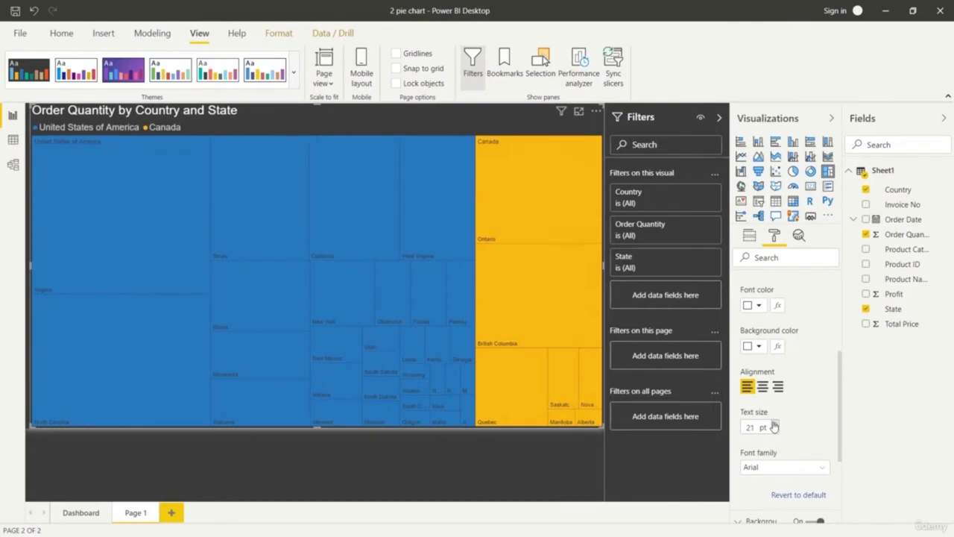
{"action": "left_click", "coordinate": [773, 423]}
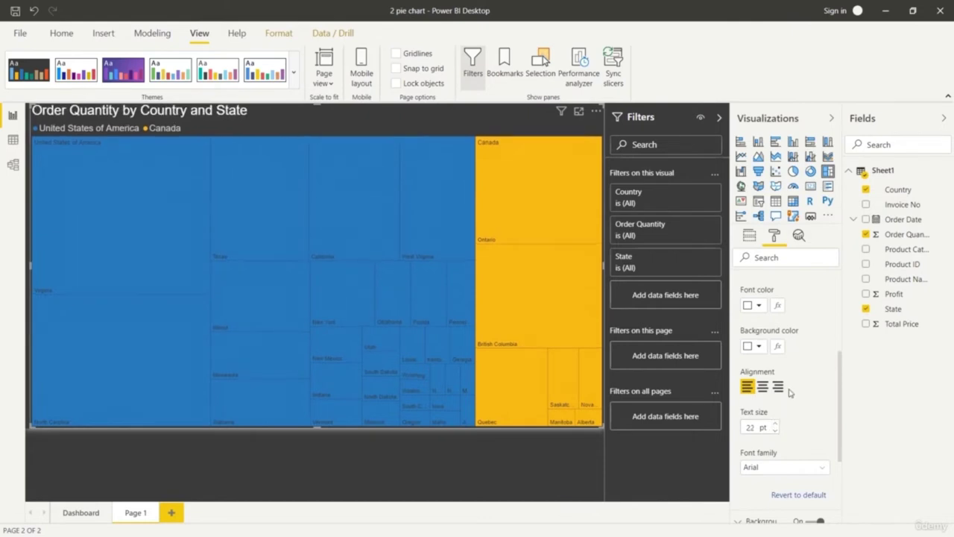
{"action": "scroll", "coordinate": [770, 398], "scroll_direction": "up", "scroll_amount": 3}
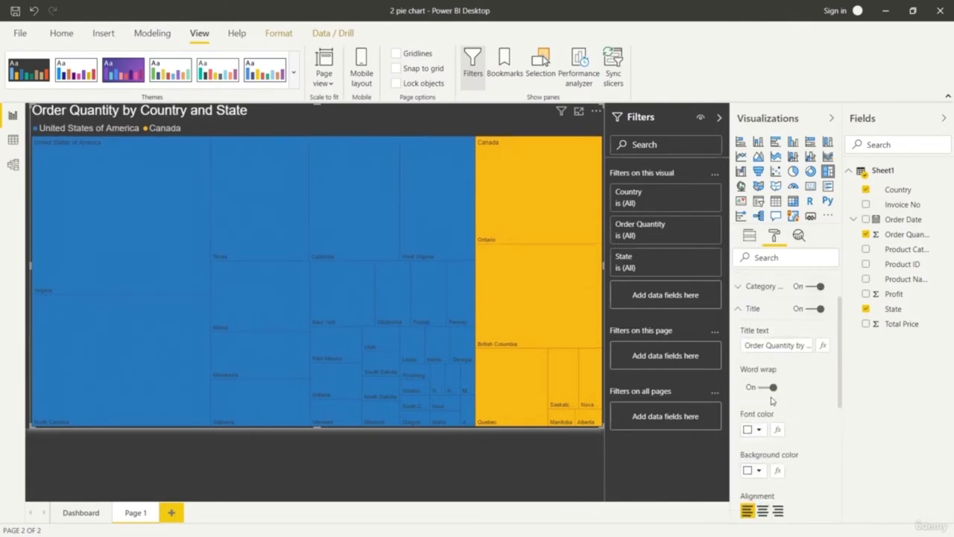
{"action": "left_click", "coordinate": [751, 308]}
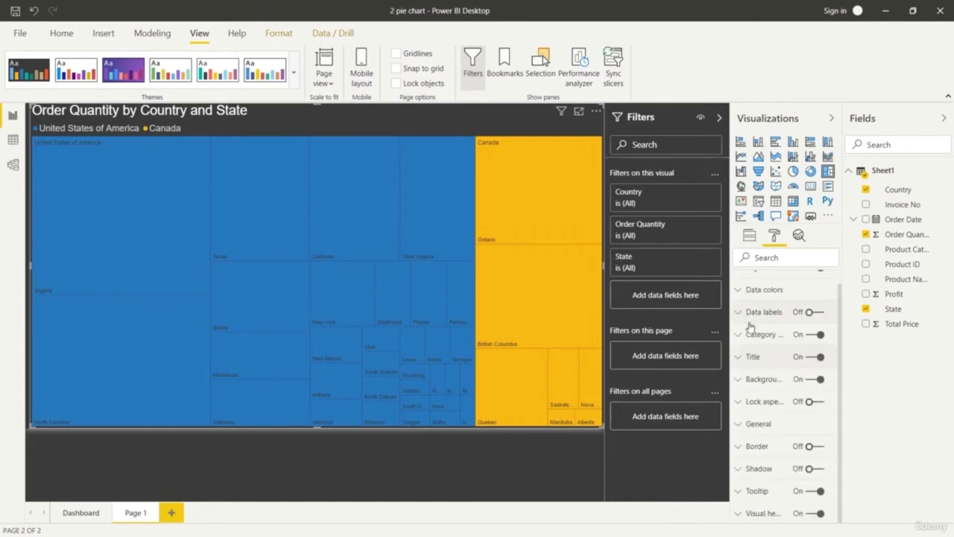
Recolor the treemap data with light blue for United States of America and a light orange-red for Canada
{"action": "scroll", "coordinate": [750, 313], "scroll_direction": "up", "scroll_amount": 1}
{"action": "left_click", "coordinate": [749, 307]}
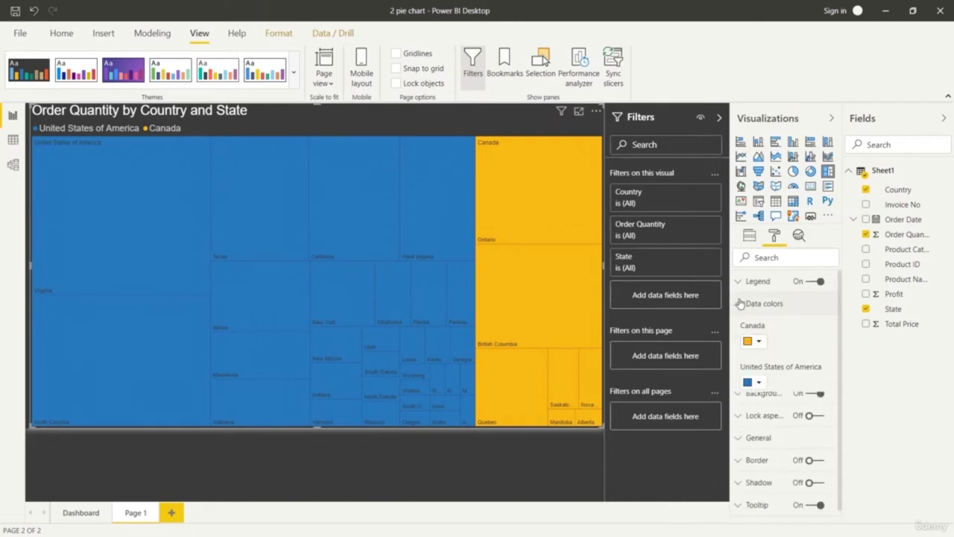
{"action": "left_click", "coordinate": [755, 341]}
{"action": "left_click", "coordinate": [834, 402]}
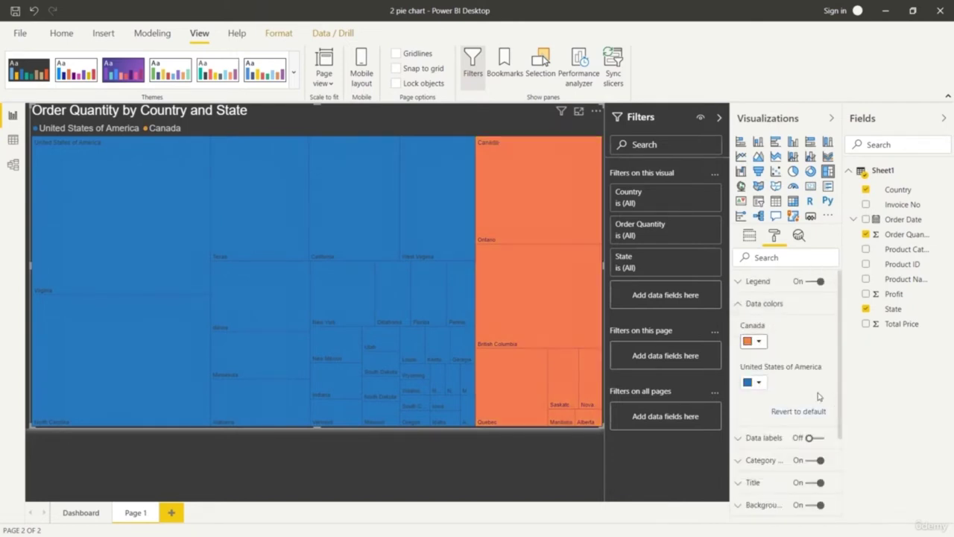
{"action": "left_click", "coordinate": [758, 383]}
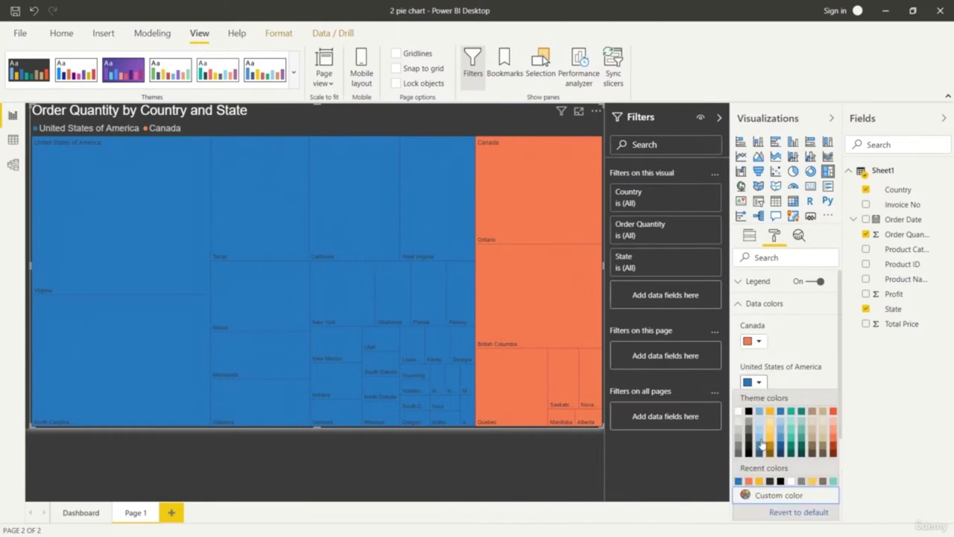
{"action": "left_click", "coordinate": [761, 444]}
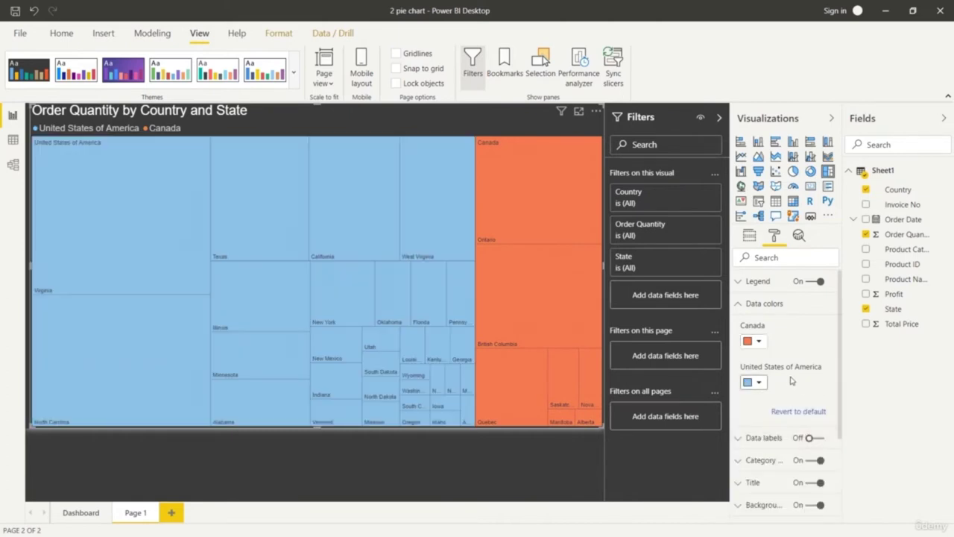
{"action": "left_click", "coordinate": [757, 342]}
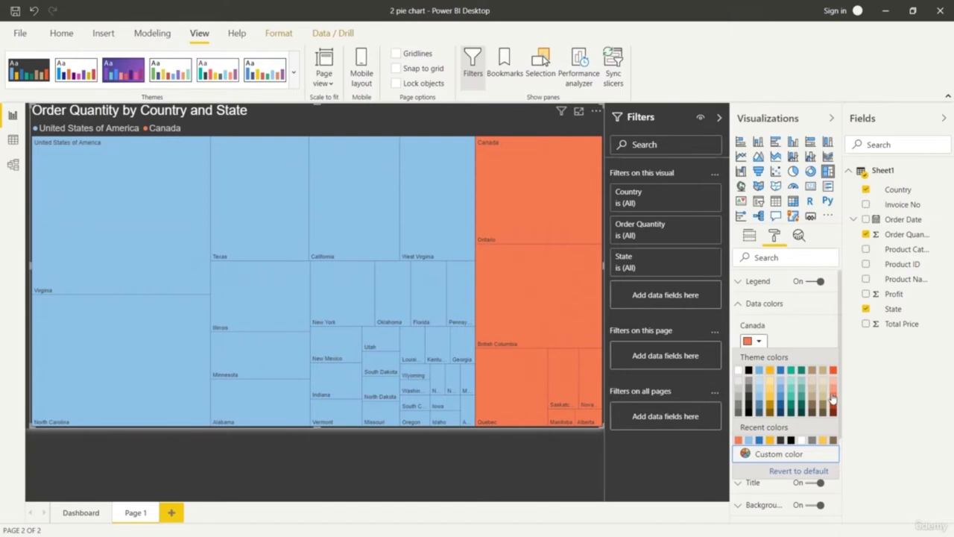
{"action": "left_click", "coordinate": [836, 398]}
{"action": "left_click", "coordinate": [759, 341]}
{"action": "left_click", "coordinate": [836, 395]}
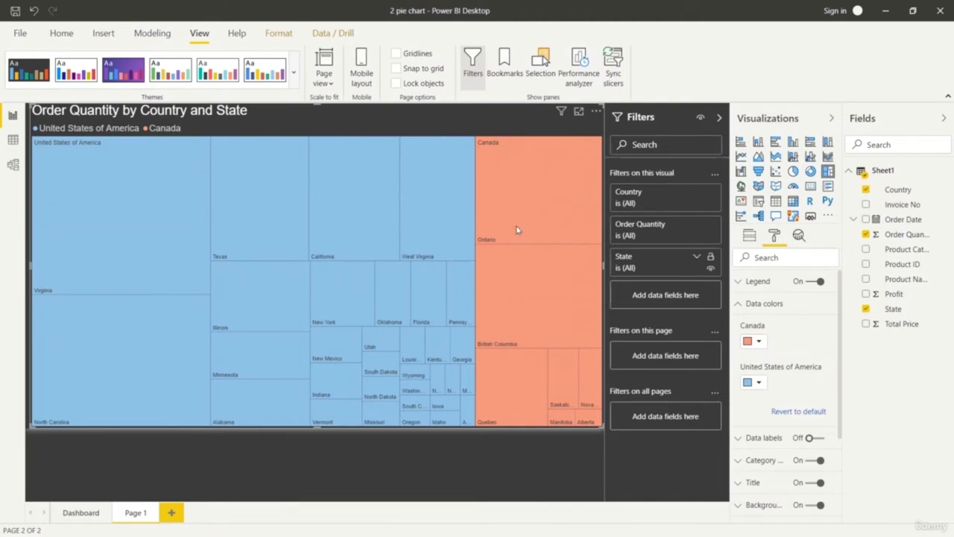
Highlight individual states in the treemap, including New York, Minnesota, Virginia and Quebec, and clear the highlight
{"action": "left_click", "coordinate": [349, 294]}
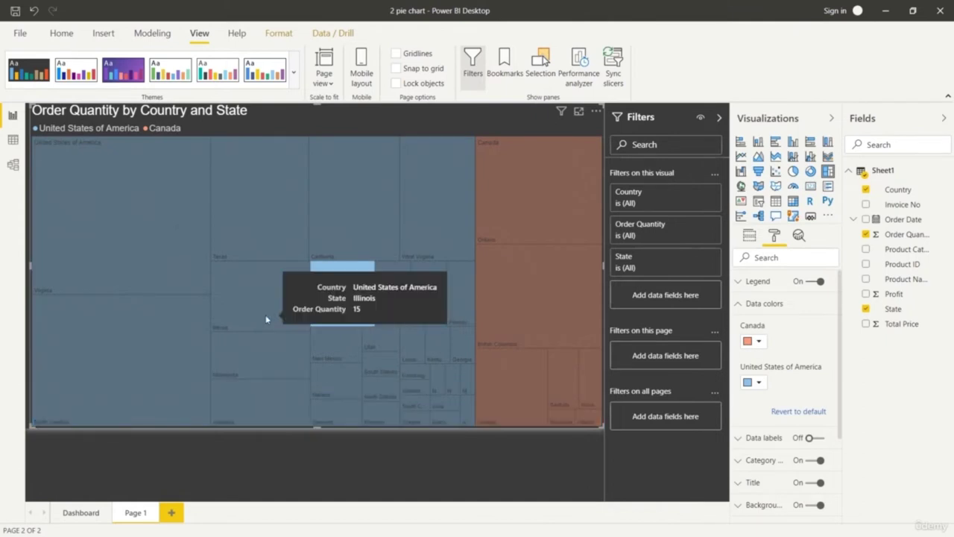
{"action": "left_click", "coordinate": [263, 347]}
{"action": "left_click", "coordinate": [287, 447]}
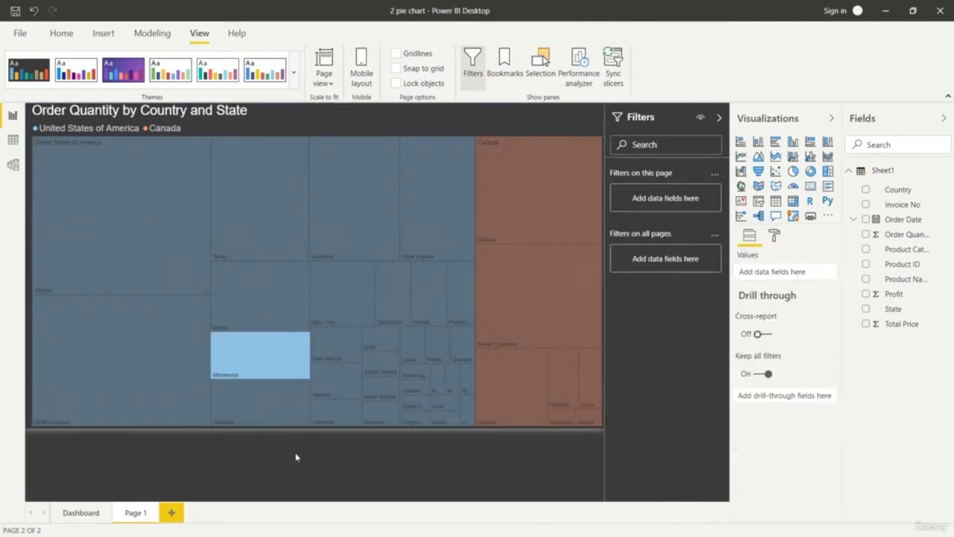
{"action": "left_click", "coordinate": [183, 206]}
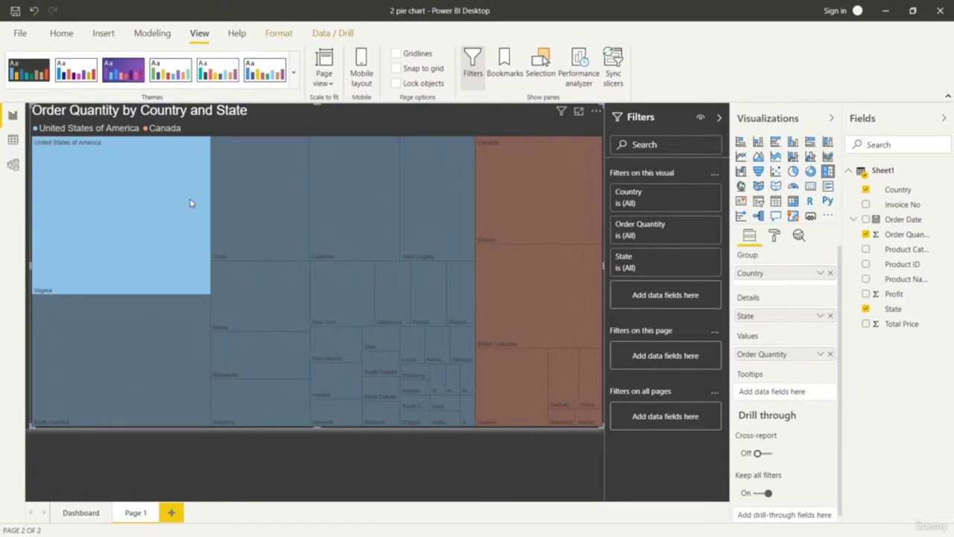
{"action": "left_click", "coordinate": [264, 122]}
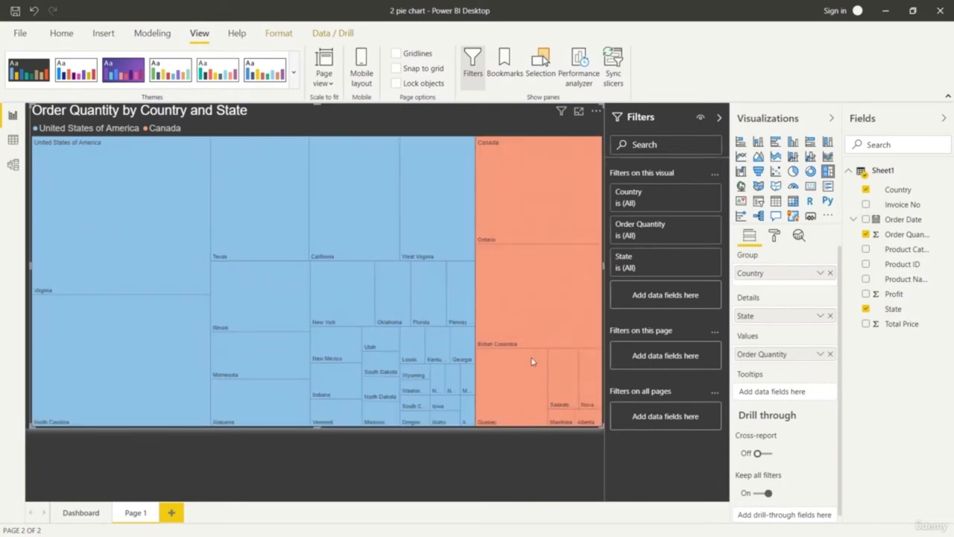
{"action": "left_click", "coordinate": [529, 386]}
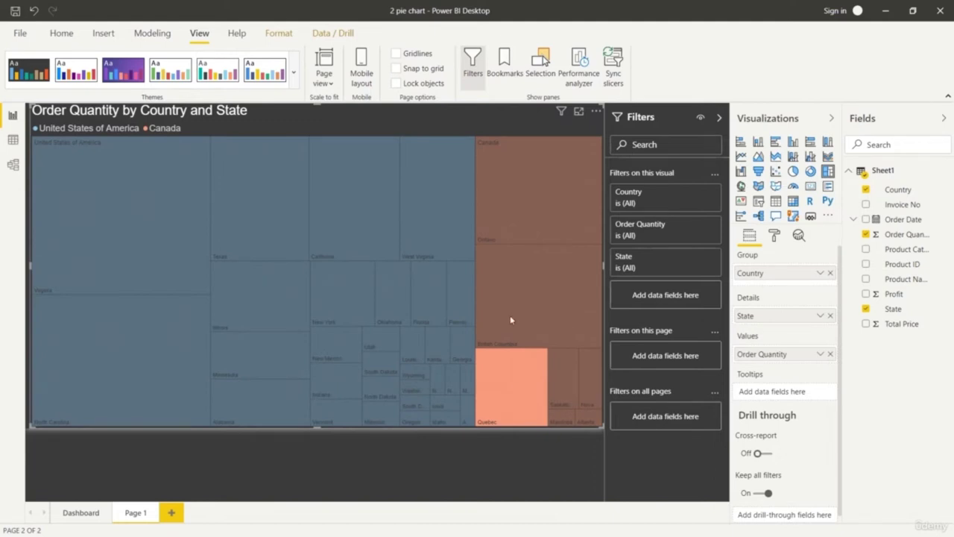
{"action": "mouse_move", "coordinate": [511, 320]}
{"action": "left_click", "coordinate": [272, 136]}
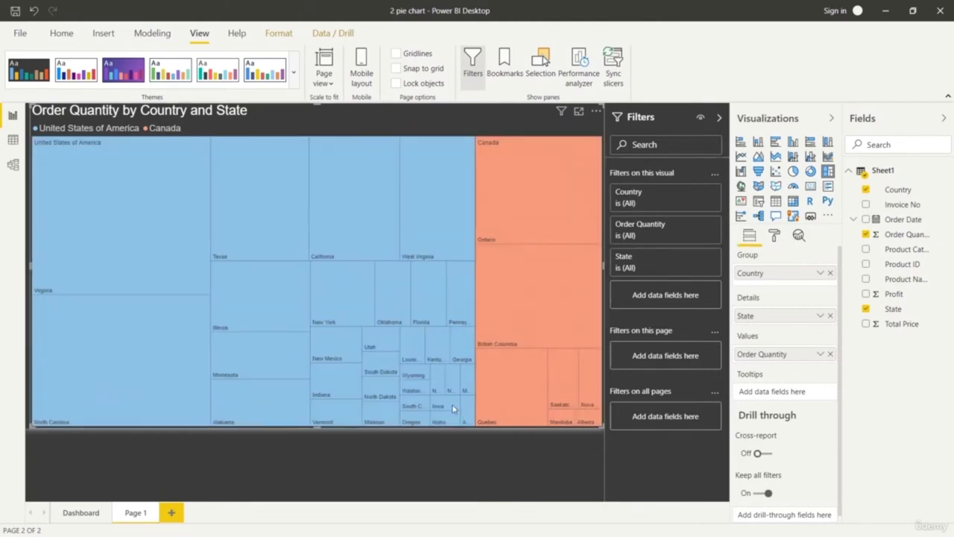
Turn on the treemap's data labels with display units on Auto and a text size of 11
{"action": "left_click", "coordinate": [775, 236]}
{"action": "left_click", "coordinate": [820, 326]}
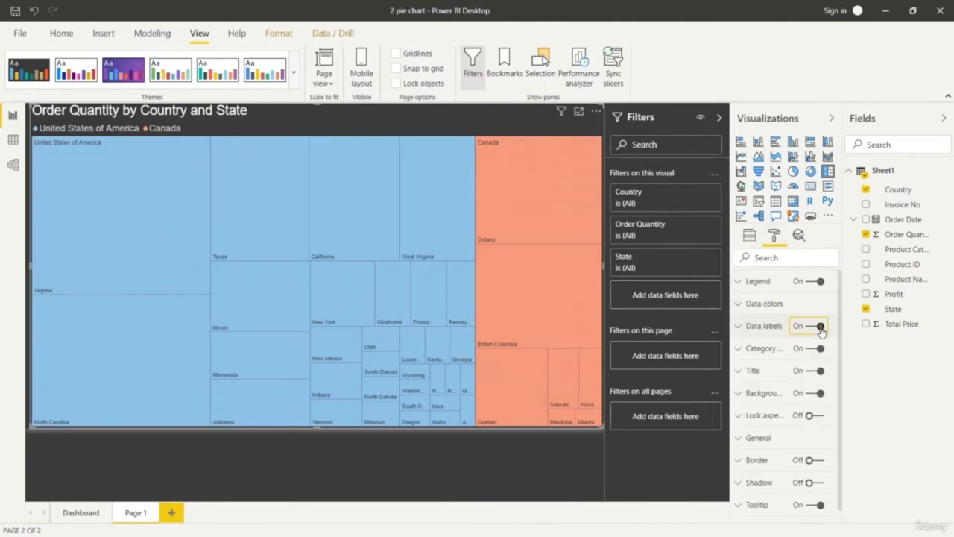
{"action": "left_click", "coordinate": [739, 325]}
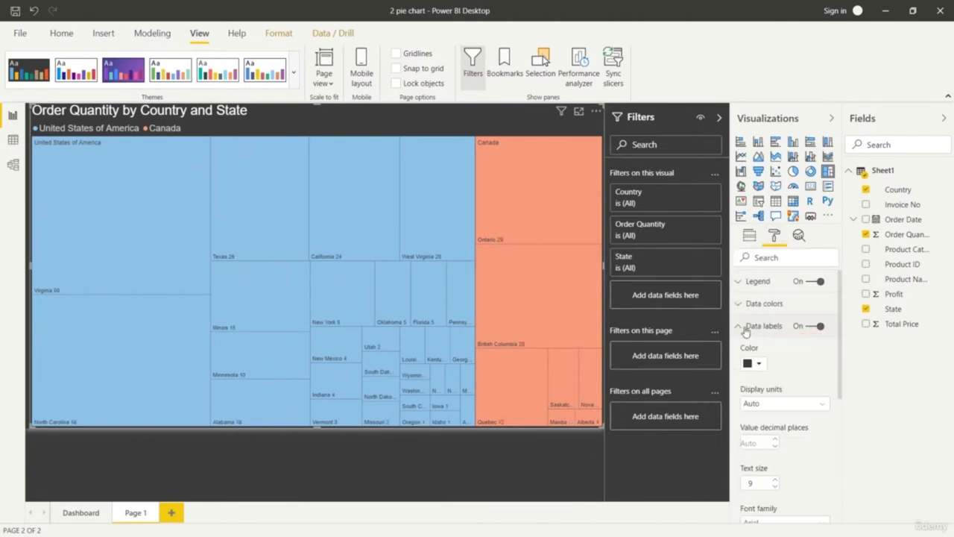
{"action": "left_click", "coordinate": [801, 403]}
{"action": "left_click", "coordinate": [800, 419]}
{"action": "scroll", "coordinate": [775, 373], "scroll_direction": "down", "scroll_amount": 3}
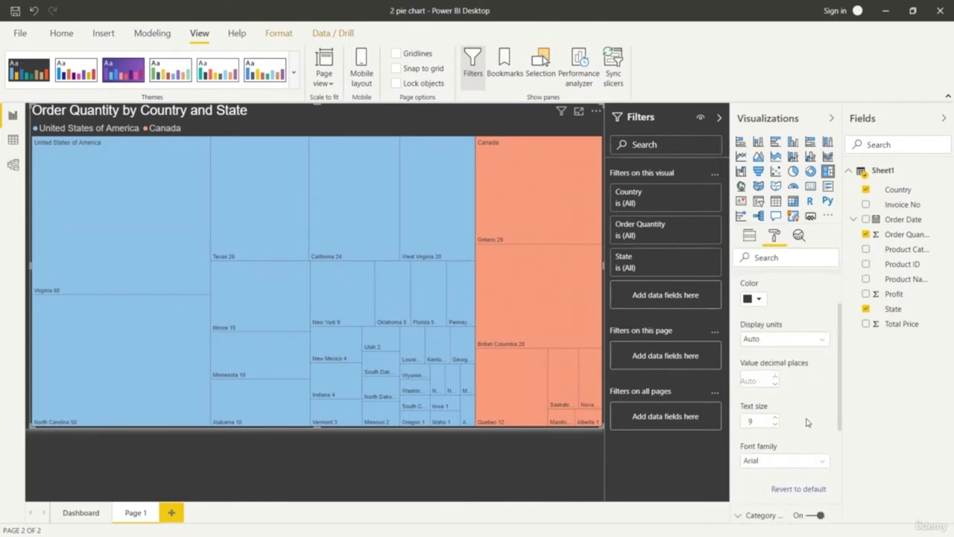
{"action": "left_click", "coordinate": [774, 356]}
{"action": "left_click", "coordinate": [774, 356]}
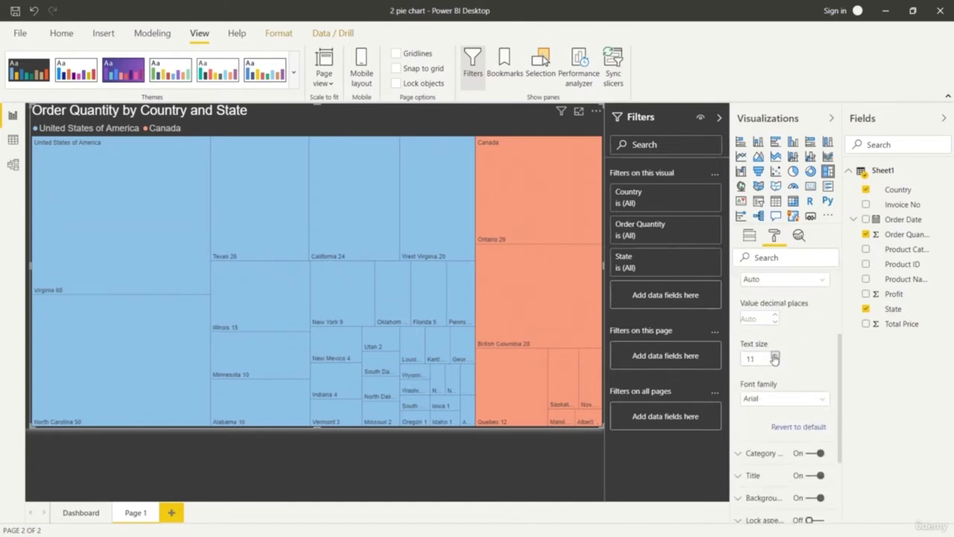
Increase the text size of the treemap's data labels to 17
{"action": "left_click", "coordinate": [774, 357]}
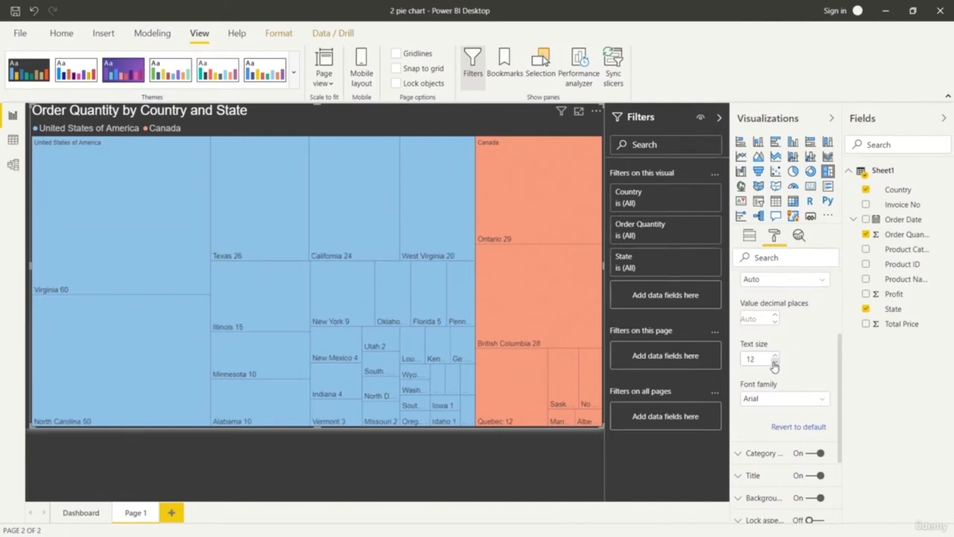
{"action": "left_click", "coordinate": [774, 356]}
{"action": "left_click", "coordinate": [775, 356]}
{"action": "left_click", "coordinate": [775, 357]}
{"action": "left_click", "coordinate": [775, 357]}
{"action": "left_click", "coordinate": [775, 357]}
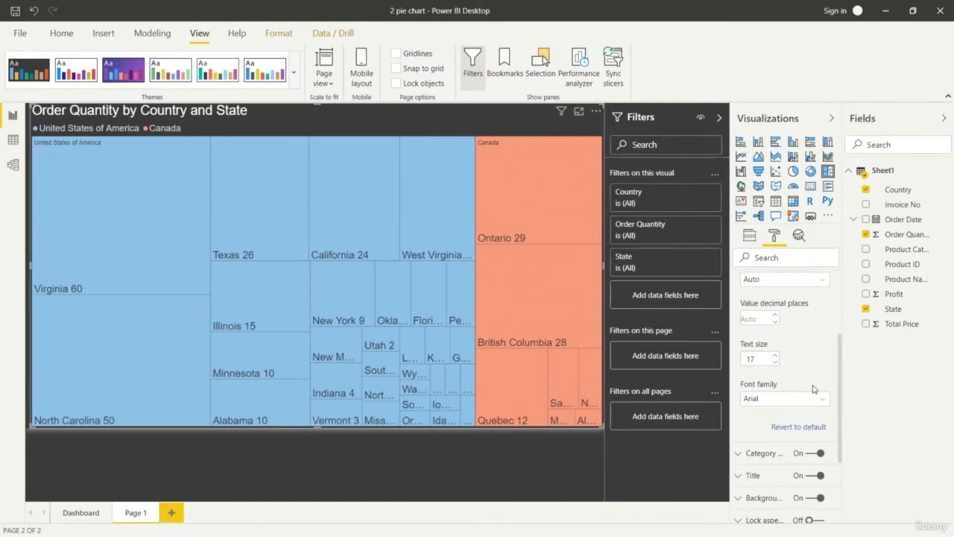
Try white and teal as the treemap's data label color, and return it to dark gray
{"action": "scroll", "coordinate": [807, 371], "scroll_direction": "up", "scroll_amount": 2}
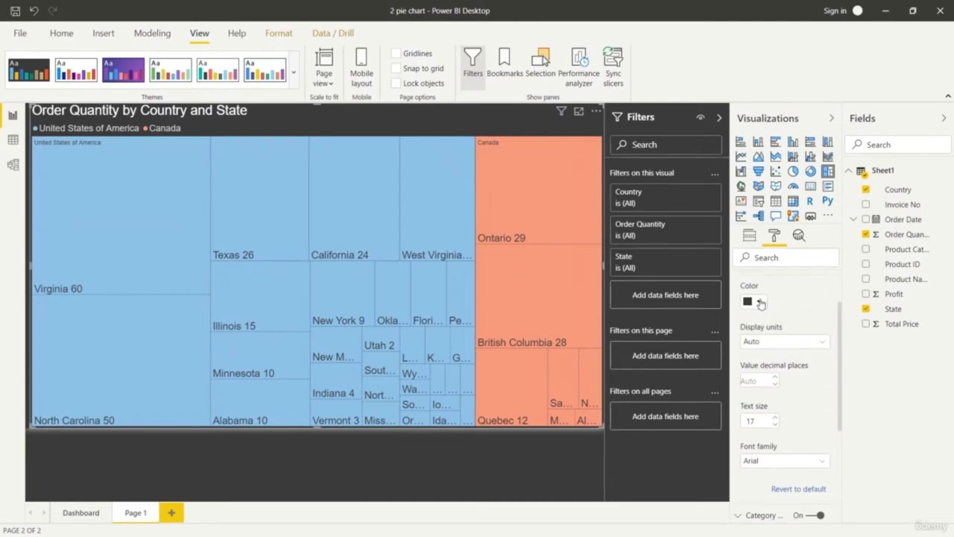
{"action": "left_click", "coordinate": [760, 301]}
{"action": "left_click", "coordinate": [744, 331]}
{"action": "scroll", "coordinate": [758, 312], "scroll_direction": "up", "scroll_amount": 2}
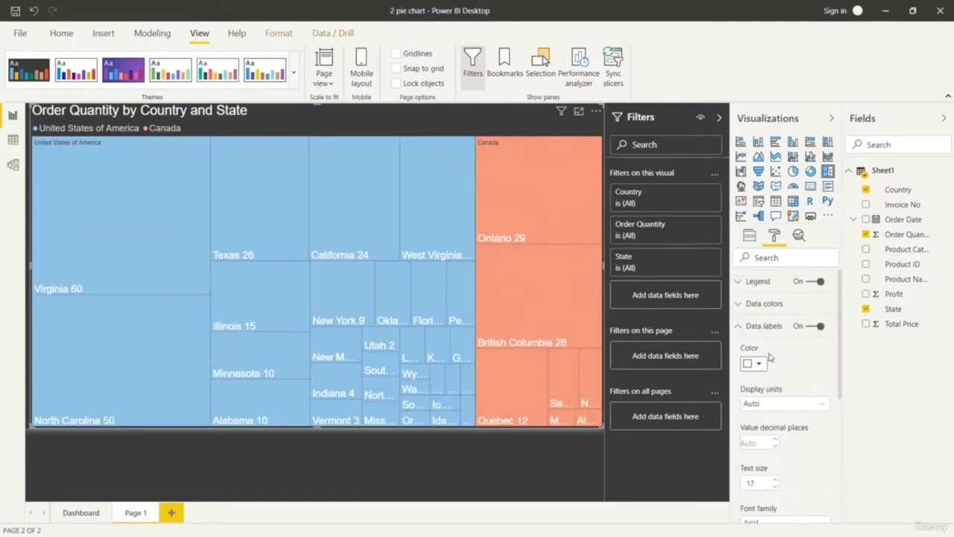
{"action": "left_click", "coordinate": [761, 365]}
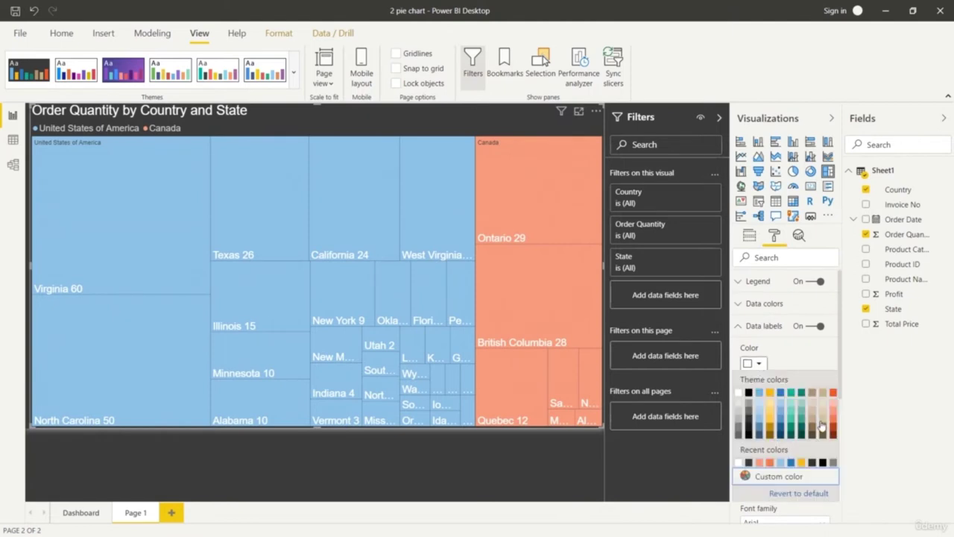
{"action": "left_click", "coordinate": [792, 422]}
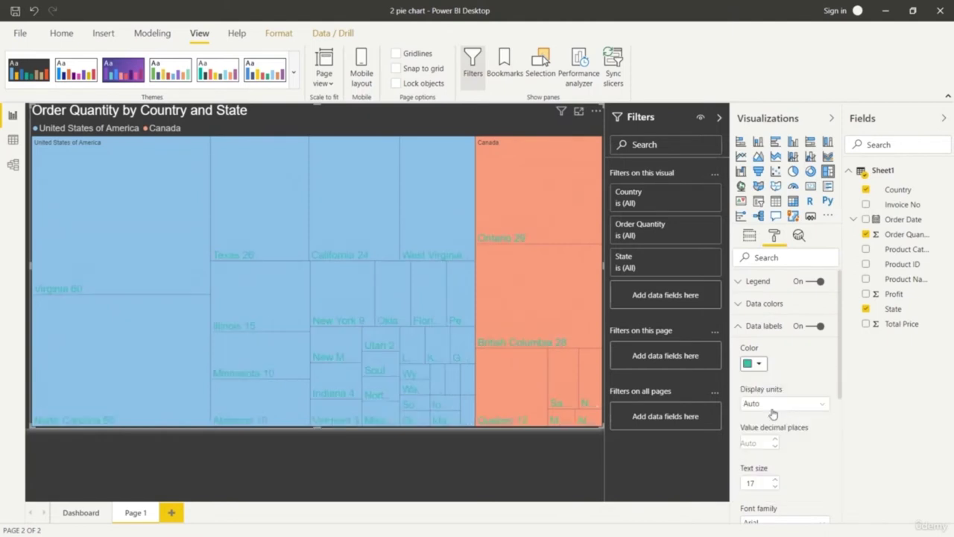
{"action": "left_click", "coordinate": [760, 364]}
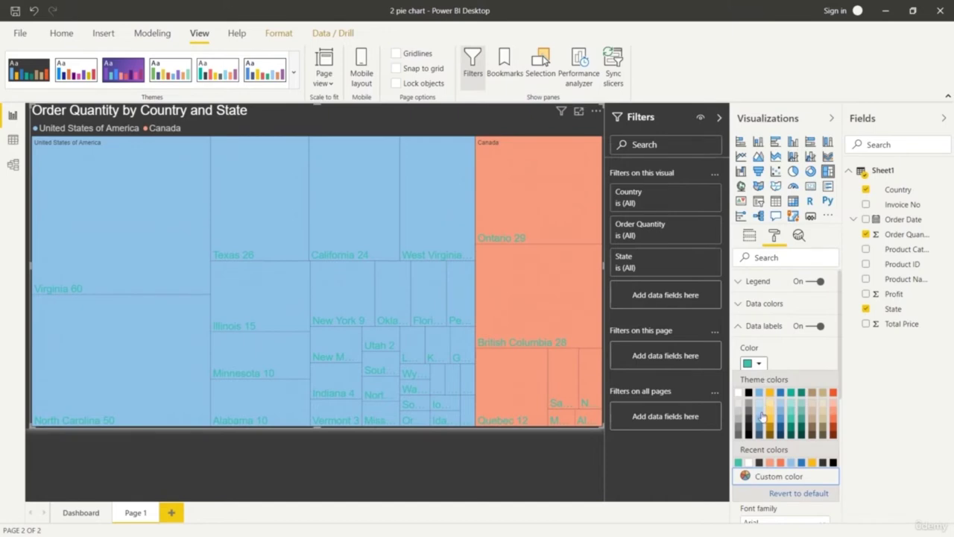
{"action": "left_click", "coordinate": [748, 426]}
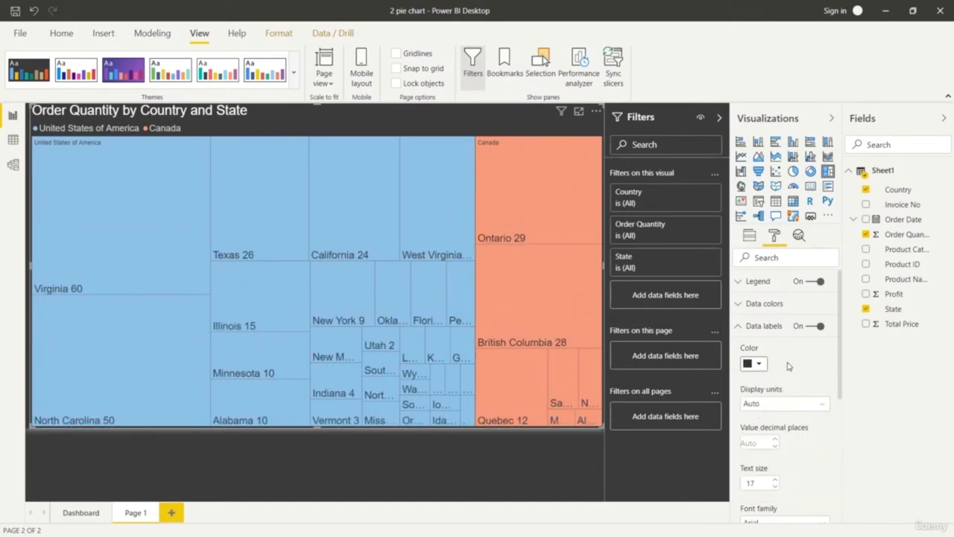
Reduce the treemap's data label text size to 16 and collapse the label settings
{"action": "scroll", "coordinate": [783, 418], "scroll_direction": "down", "scroll_amount": 3}
{"action": "left_click", "coordinate": [775, 424]}
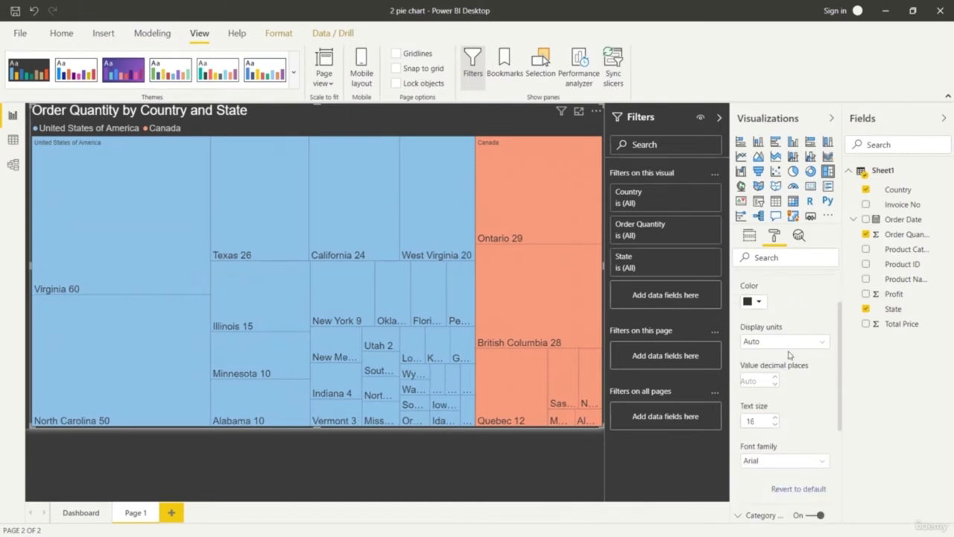
{"action": "scroll", "coordinate": [784, 352], "scroll_direction": "up", "scroll_amount": 3}
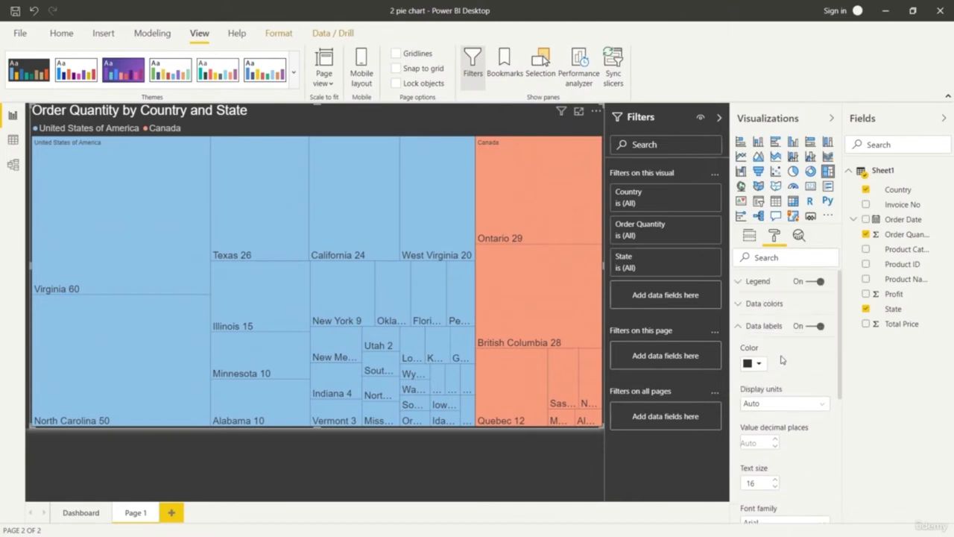
{"action": "left_click", "coordinate": [739, 304]}
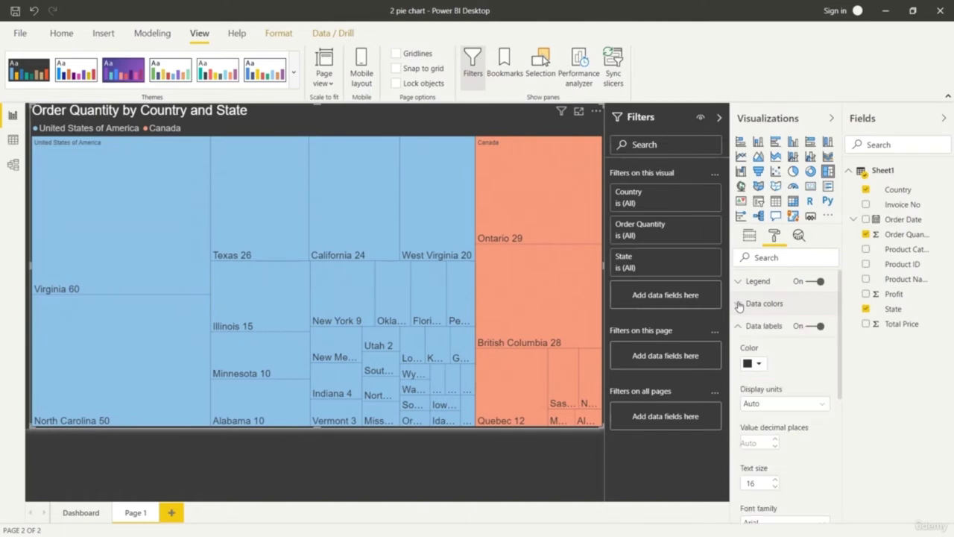
{"action": "left_click", "coordinate": [739, 326]}
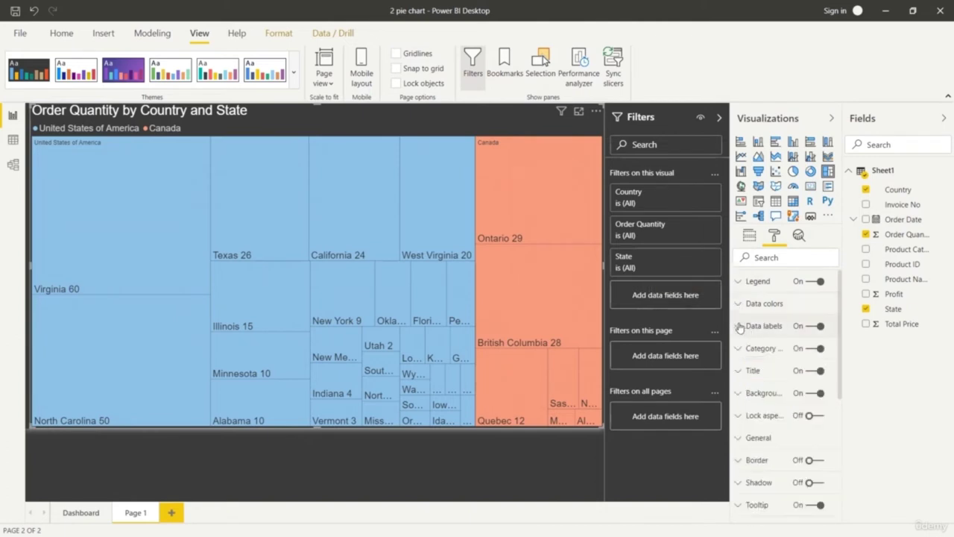
Review the treemap's data color settings and its general position, width and height settings, and return to its field assignments
{"action": "left_click", "coordinate": [737, 304]}
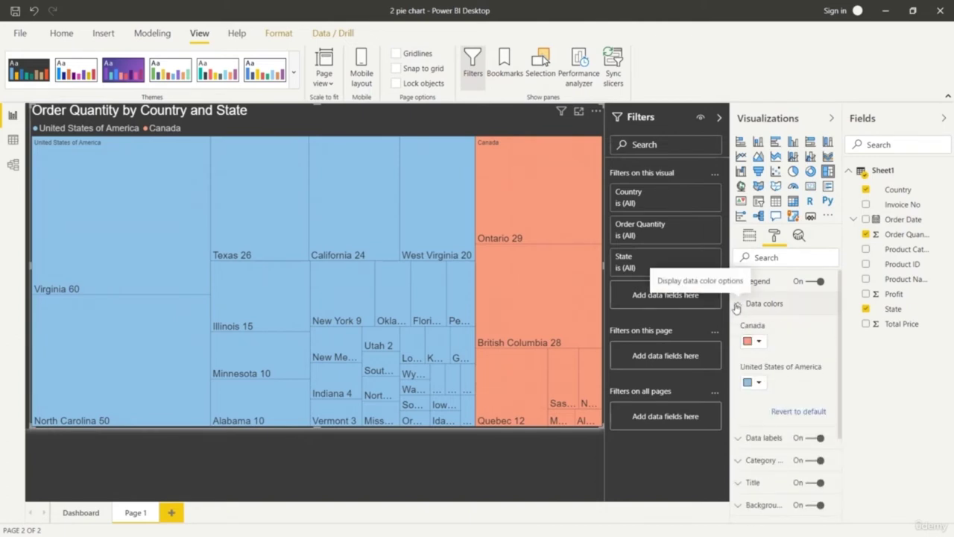
{"action": "left_click", "coordinate": [736, 305]}
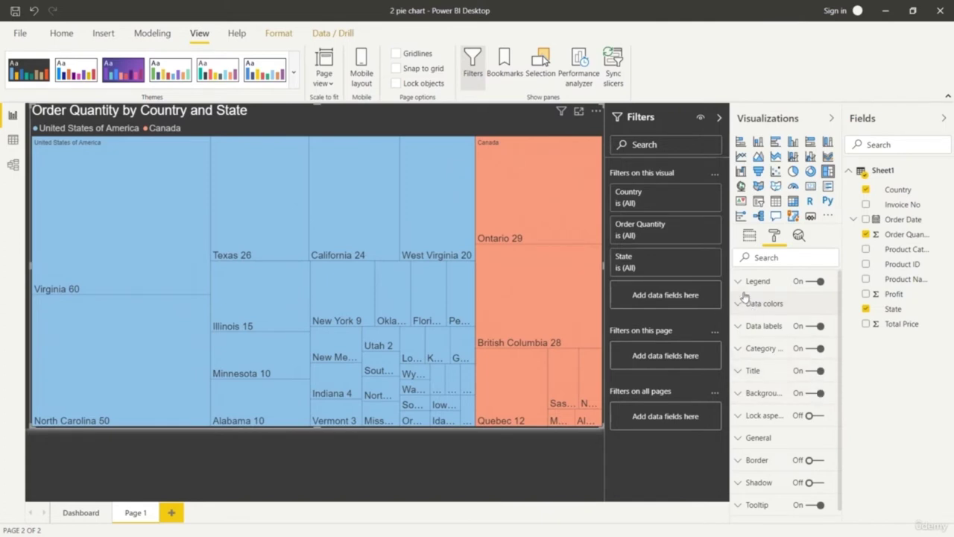
{"action": "left_click", "coordinate": [739, 438]}
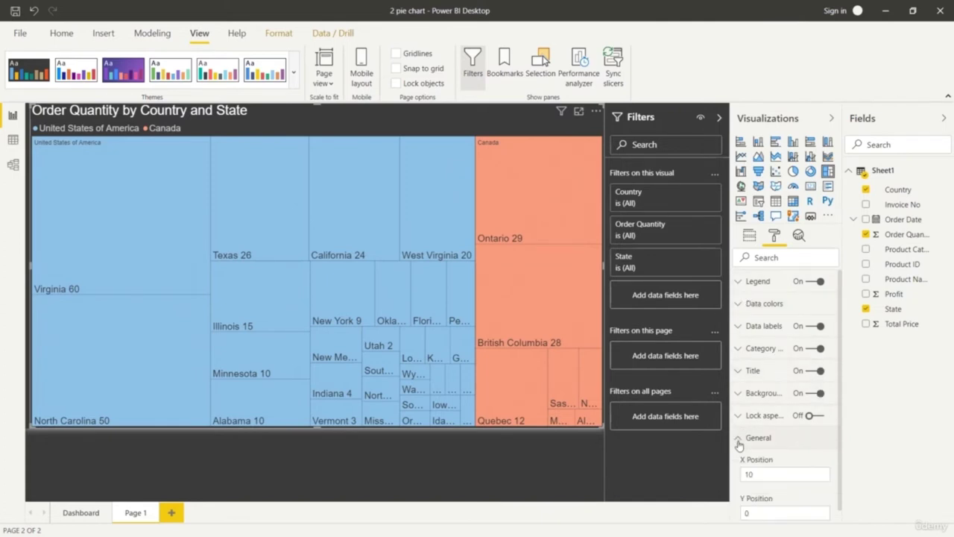
{"action": "scroll", "coordinate": [738, 444], "scroll_direction": "down", "scroll_amount": 2}
{"action": "scroll", "coordinate": [739, 443], "scroll_direction": "down", "scroll_amount": 3}
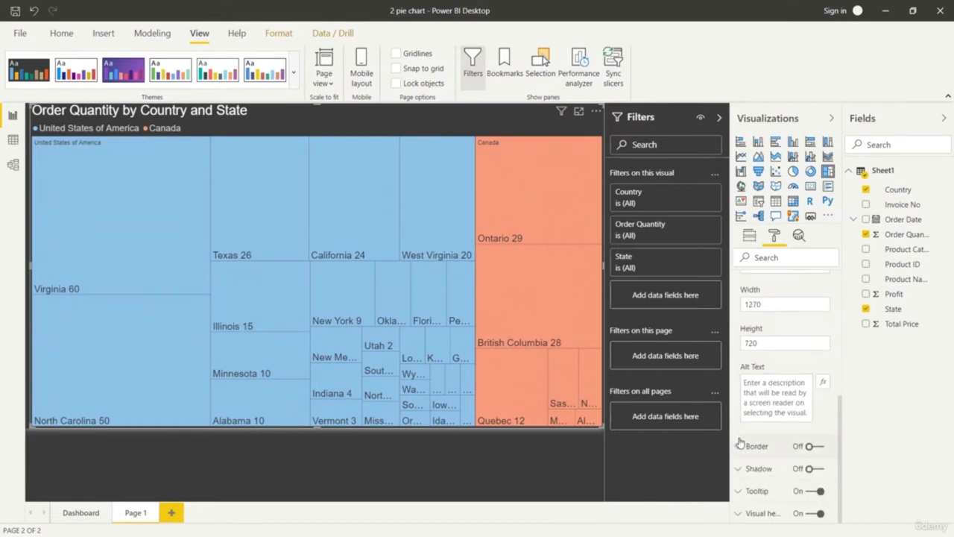
{"action": "scroll", "coordinate": [757, 417], "scroll_direction": "up", "scroll_amount": 5}
{"action": "left_click", "coordinate": [740, 377]}
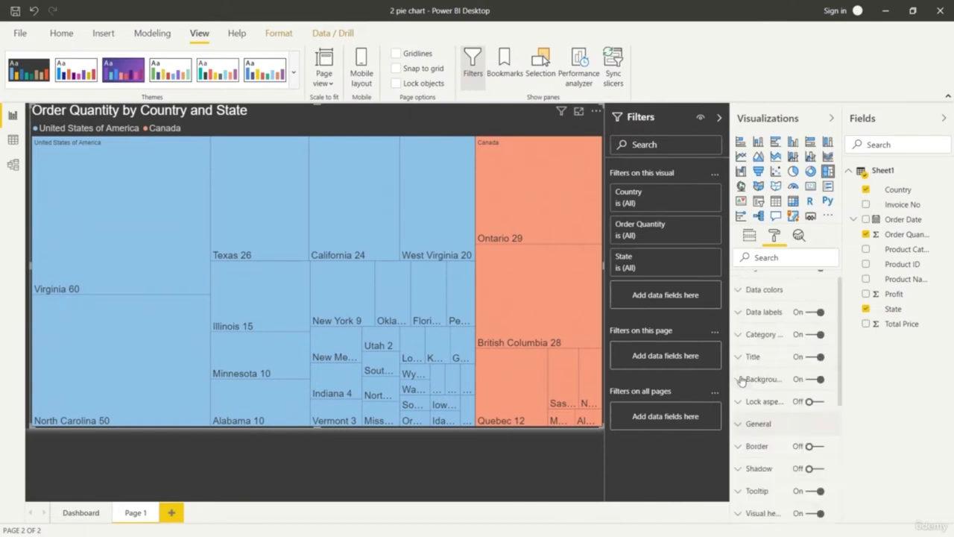
{"action": "left_click", "coordinate": [749, 235]}
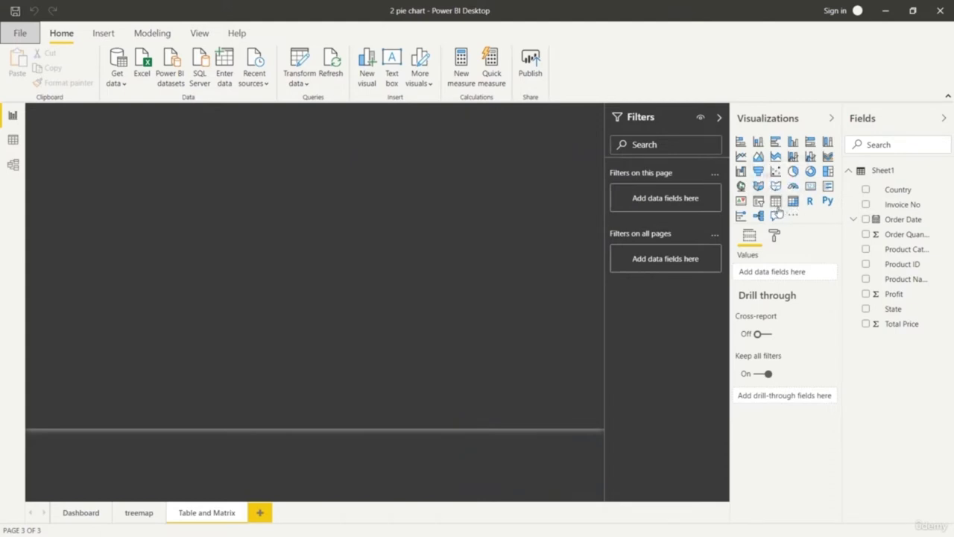
Add a table visual listing Product Category on the Table and Matrix page, enlarge it and place it near the page's middle
{"action": "left_click", "coordinate": [776, 212]}
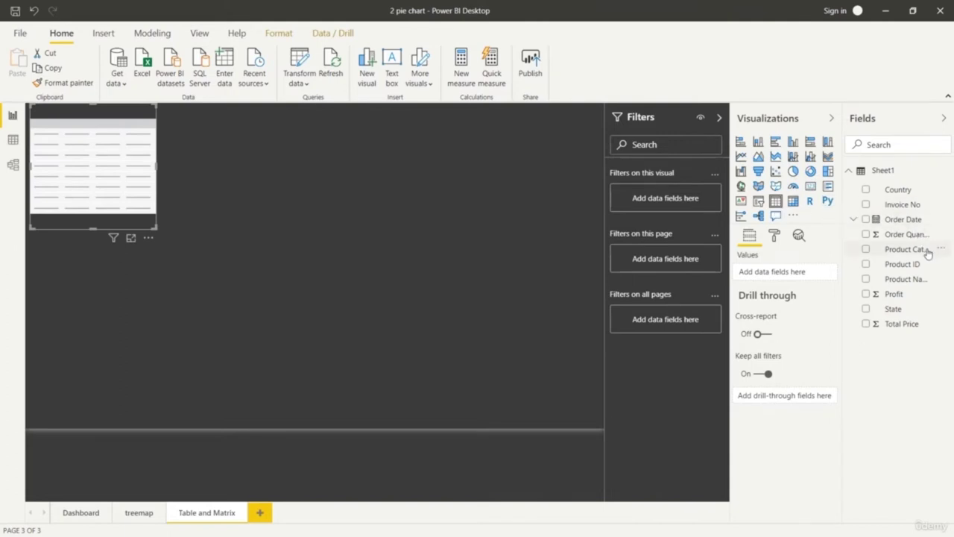
{"action": "left_click_drag", "start_coordinate": [927, 253], "coordinate": [779, 273]}
{"action": "left_click_drag", "start_coordinate": [151, 226], "coordinate": [400, 379]}
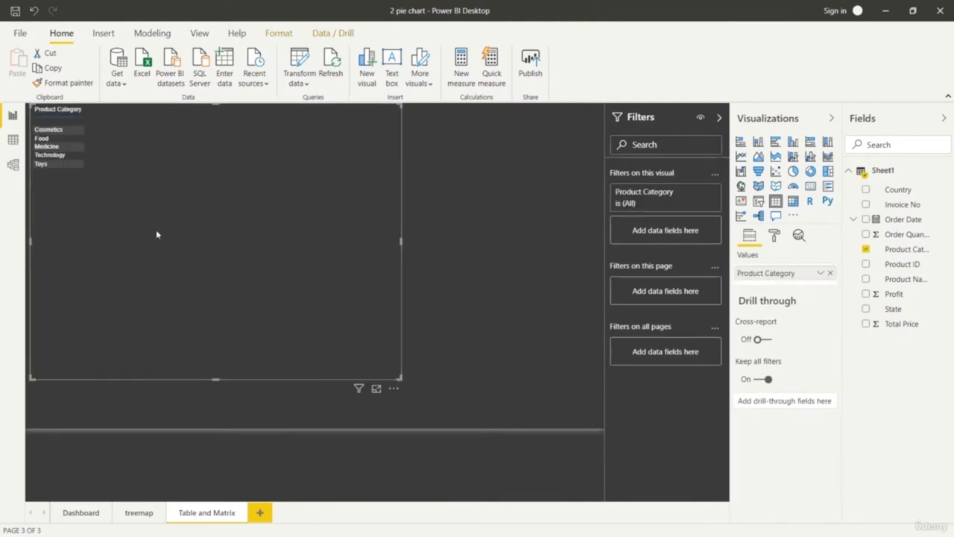
{"action": "key", "text": "ctrl+z"}
{"action": "left_click_drag", "start_coordinate": [80, 169], "coordinate": [320, 268]}
{"action": "left_click_drag", "start_coordinate": [269, 202], "coordinate": [207, 177]}
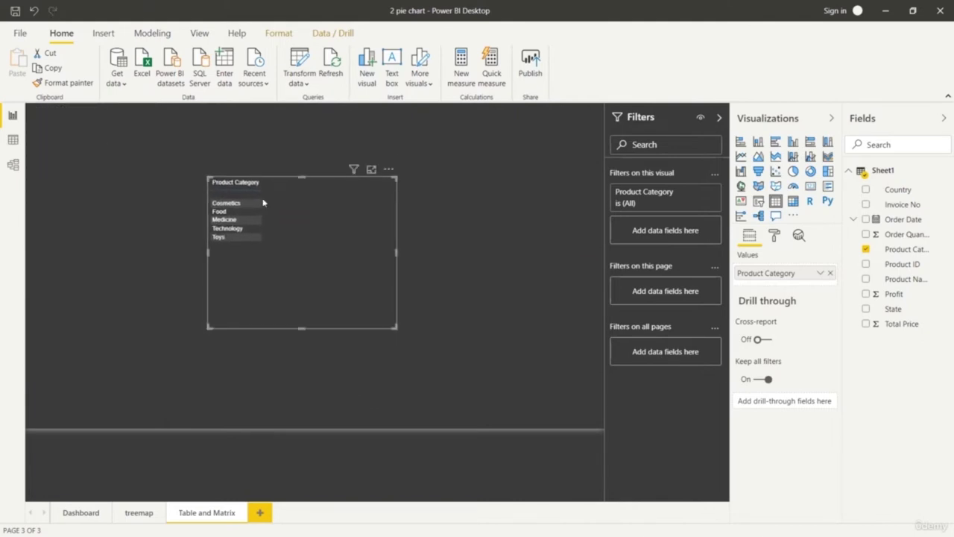
Set the text size of the table's column headers to 19 pt
{"action": "left_click", "coordinate": [774, 235]}
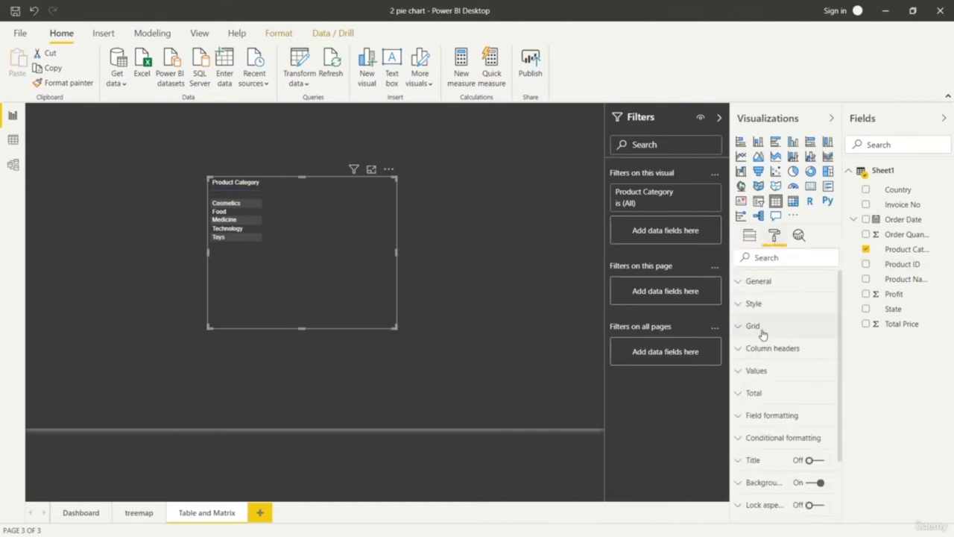
{"action": "left_click", "coordinate": [741, 348]}
{"action": "scroll", "coordinate": [768, 395], "scroll_direction": "down", "scroll_amount": 3}
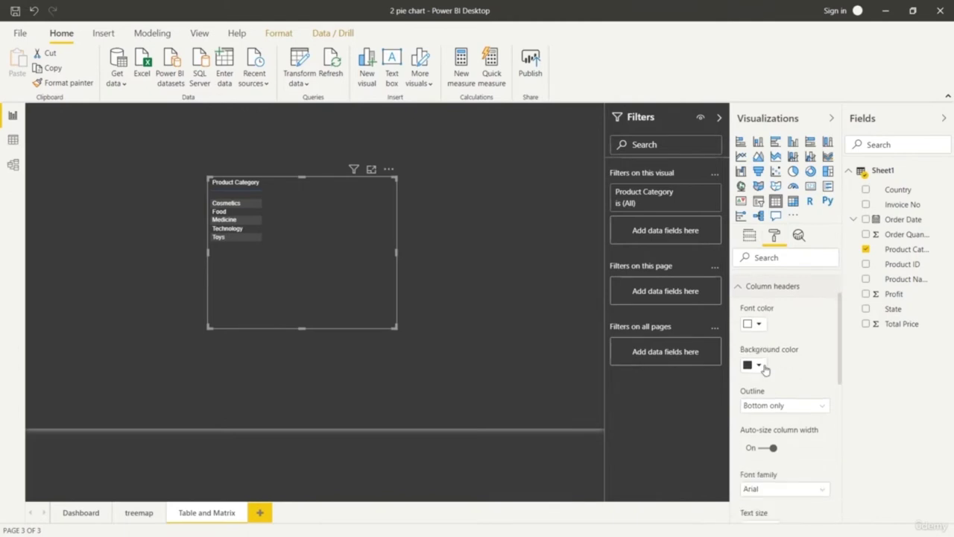
{"action": "left_click", "coordinate": [773, 400]}
{"action": "left_click", "coordinate": [773, 400]}
{"action": "left_click", "coordinate": [773, 399]}
{"action": "left_click", "coordinate": [774, 400]}
{"action": "left_click", "coordinate": [775, 399]}
{"action": "left_click", "coordinate": [775, 399]}
{"action": "left_click", "coordinate": [775, 399]}
{"action": "left_click", "coordinate": [775, 400]}
{"action": "left_click", "coordinate": [775, 399]}
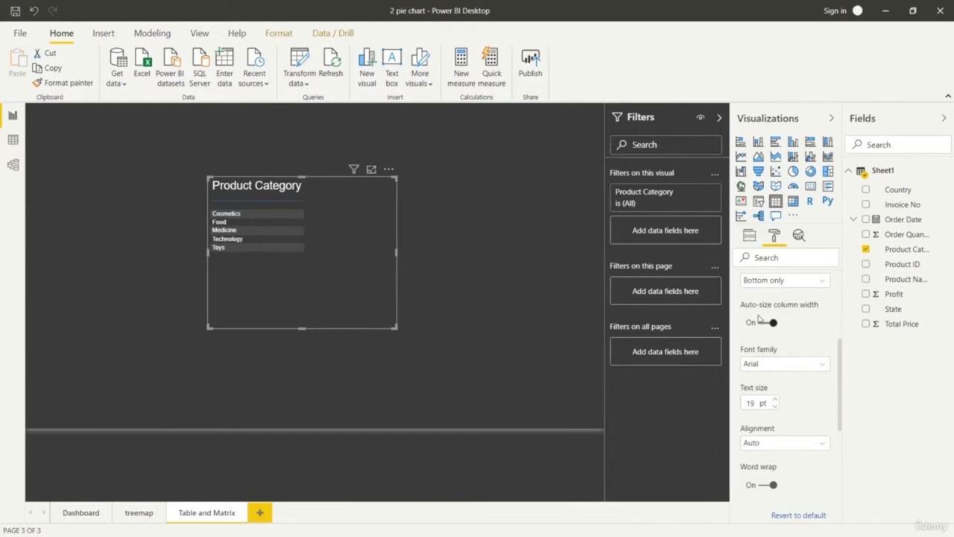
{"action": "scroll", "coordinate": [767, 320], "scroll_direction": "up", "scroll_amount": 3}
{"action": "left_click", "coordinate": [741, 349]}
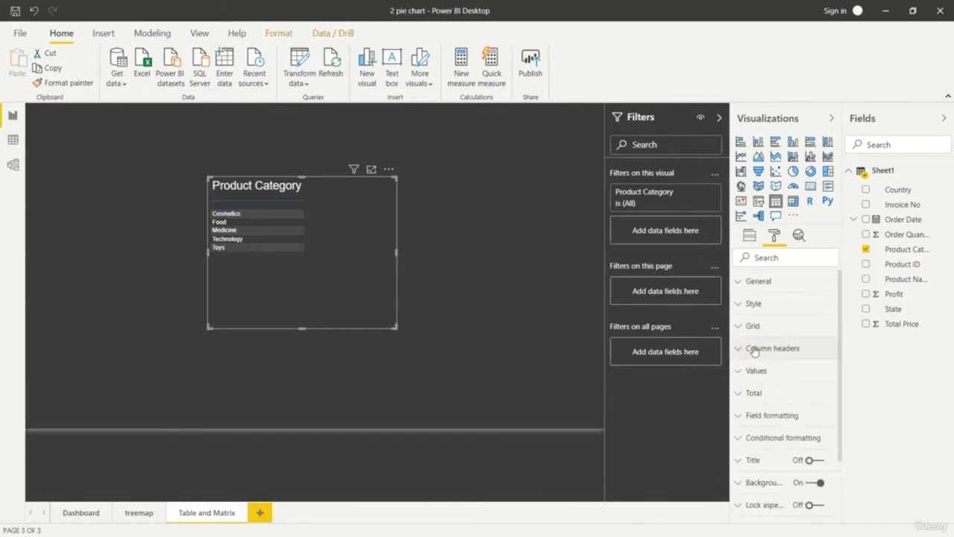
Turn the table's title on and back off
{"action": "scroll", "coordinate": [786, 332], "scroll_direction": "down", "scroll_amount": 2}
{"action": "scroll", "coordinate": [813, 345], "scroll_direction": "down", "scroll_amount": 1}
{"action": "left_click", "coordinate": [816, 380]}
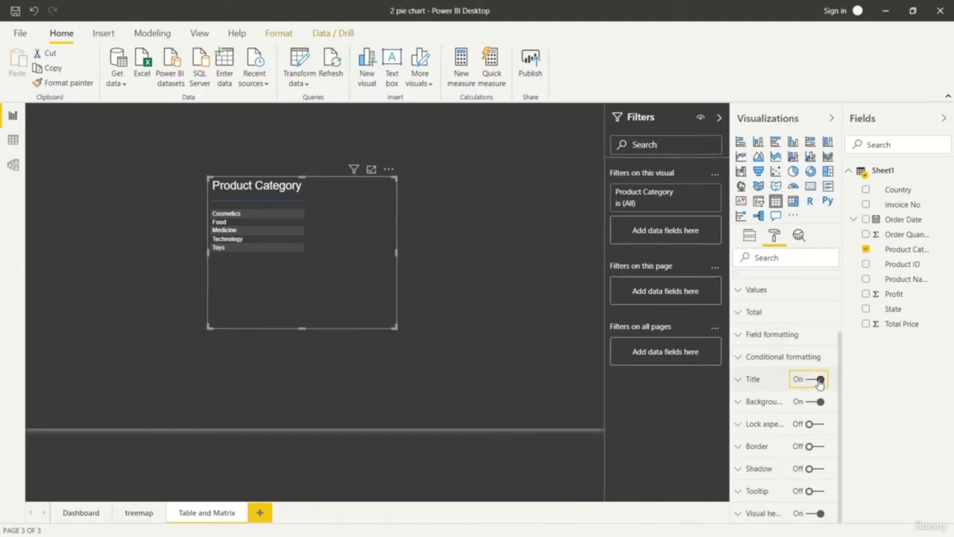
{"action": "left_click", "coordinate": [813, 382]}
Set the text size of the table's values to 15 pt
{"action": "left_click", "coordinate": [739, 290]}
{"action": "scroll", "coordinate": [818, 436], "scroll_direction": "down", "scroll_amount": 5}
{"action": "left_click", "coordinate": [774, 468]}
{"action": "left_click", "coordinate": [774, 468]}
{"action": "left_click", "coordinate": [774, 468]}
{"action": "left_click", "coordinate": [774, 468]}
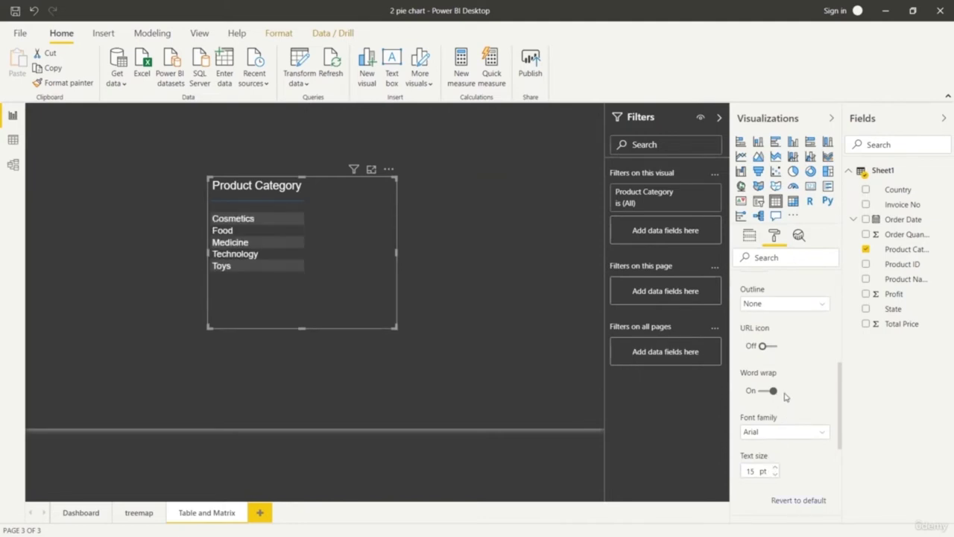
Try light blue as the background color of the table's values, and settle on teal
{"action": "scroll", "coordinate": [758, 396], "scroll_direction": "up", "scroll_amount": 1}
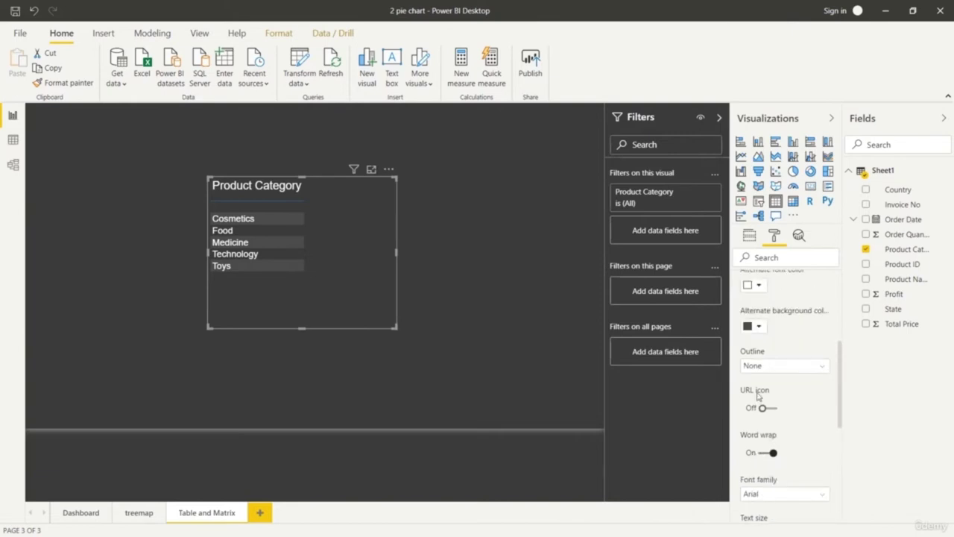
{"action": "scroll", "coordinate": [792, 376], "scroll_direction": "up", "scroll_amount": 2}
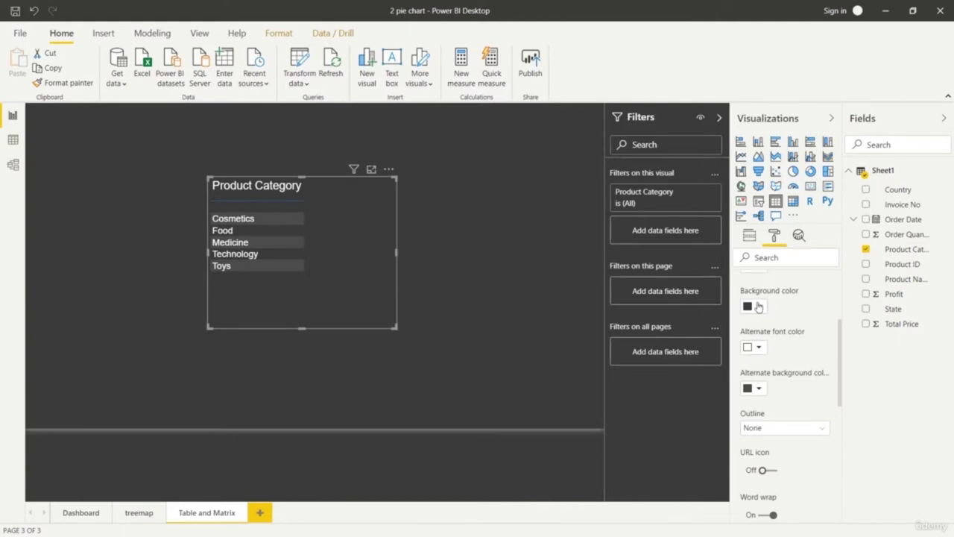
{"action": "left_click", "coordinate": [757, 307]}
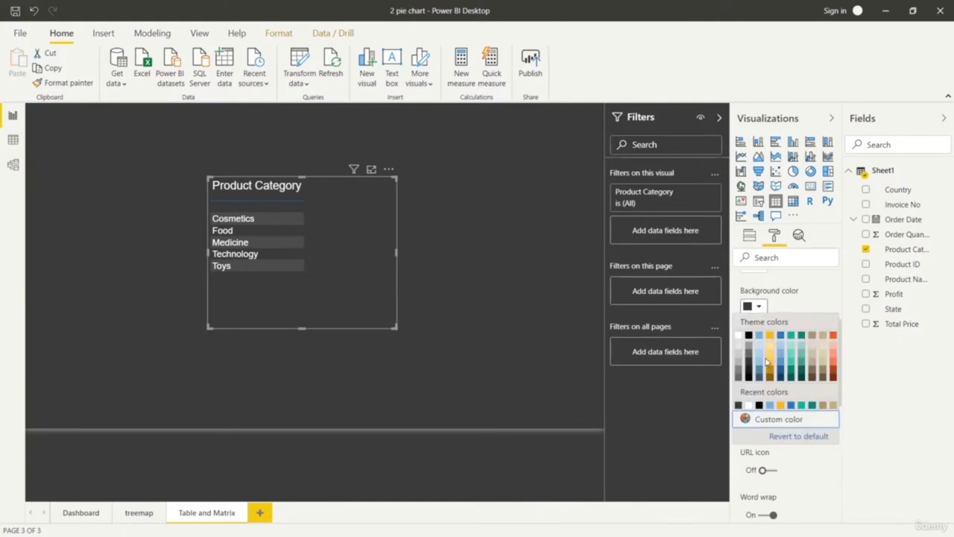
{"action": "left_click", "coordinate": [760, 348]}
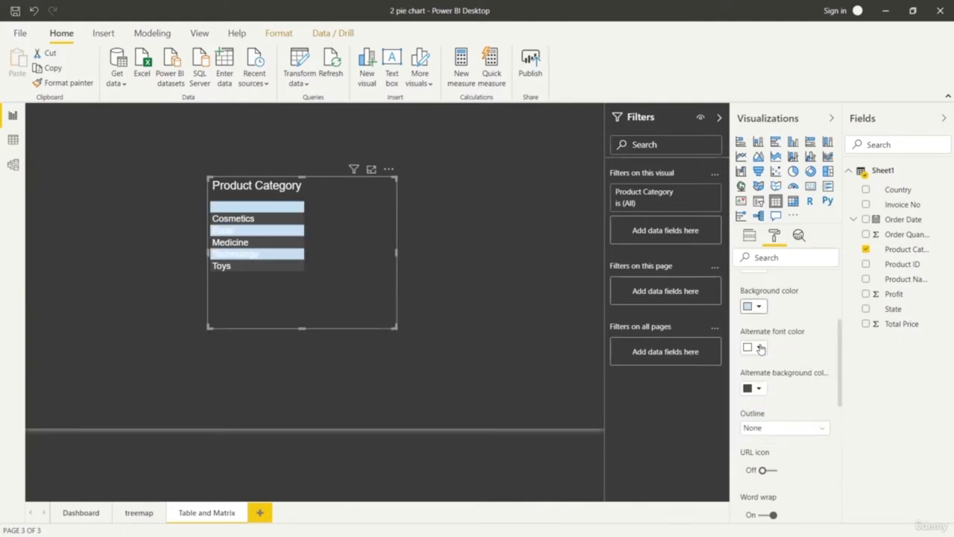
{"action": "left_click", "coordinate": [760, 307]}
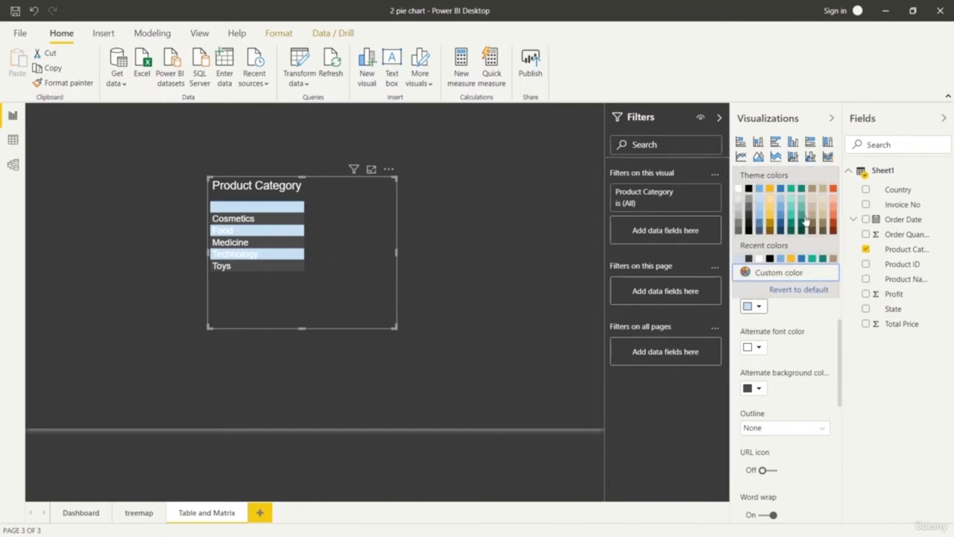
{"action": "left_click", "coordinate": [801, 217]}
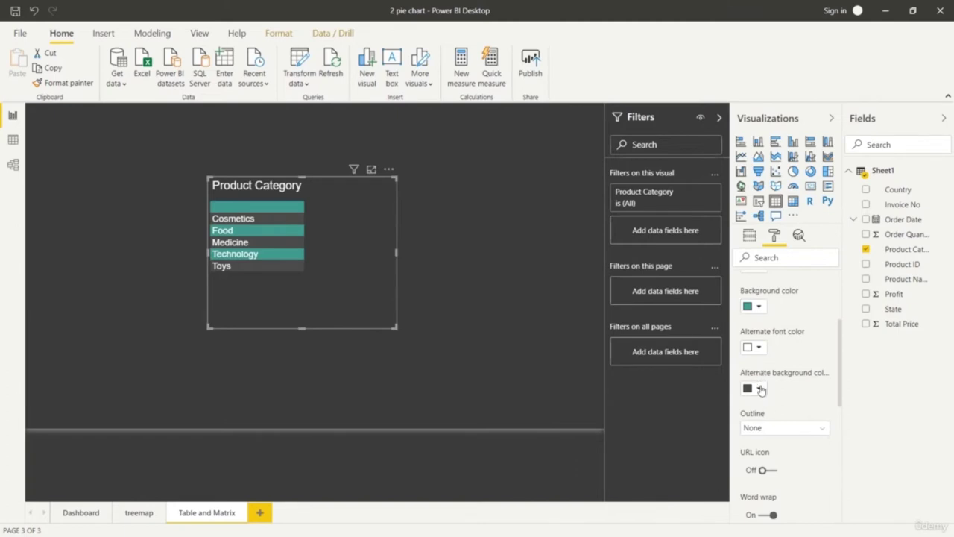
Set the alternate background color of the table's values to dark teal and return to the table's field assignments
{"action": "left_click", "coordinate": [758, 389]}
{"action": "left_click", "coordinate": [803, 308]}
{"action": "scroll", "coordinate": [760, 348], "scroll_direction": "up", "scroll_amount": 5}
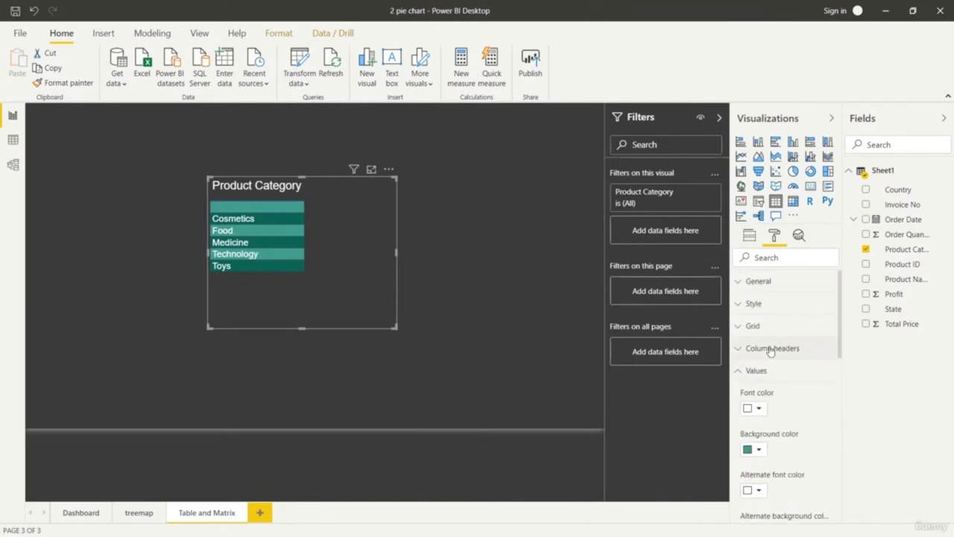
{"action": "left_click", "coordinate": [749, 237]}
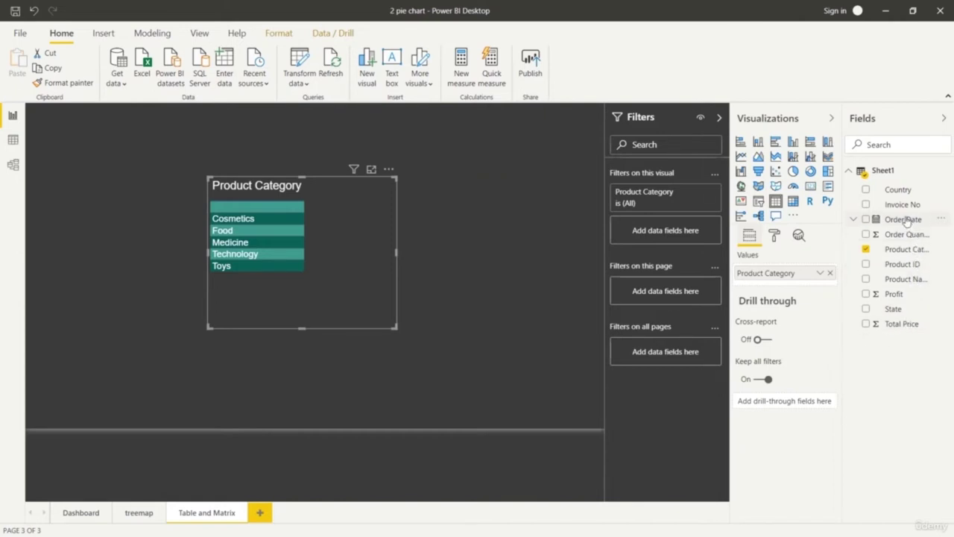
Add the Order Quantity and Profit fields to the enlarged table and sort it by Order Quantity in descending order
{"action": "left_click_drag", "start_coordinate": [906, 237], "coordinate": [781, 288]}
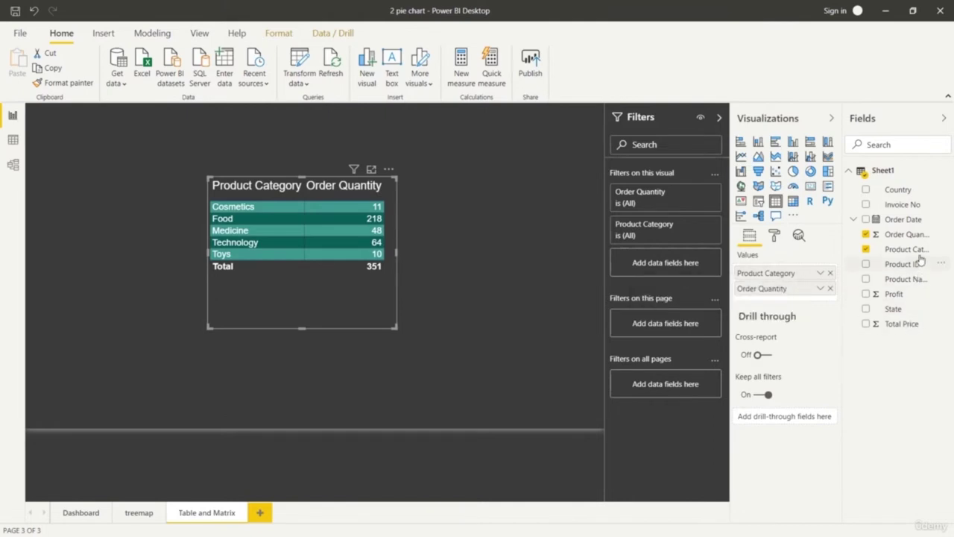
{"action": "left_click_drag", "start_coordinate": [396, 328], "coordinate": [498, 386]}
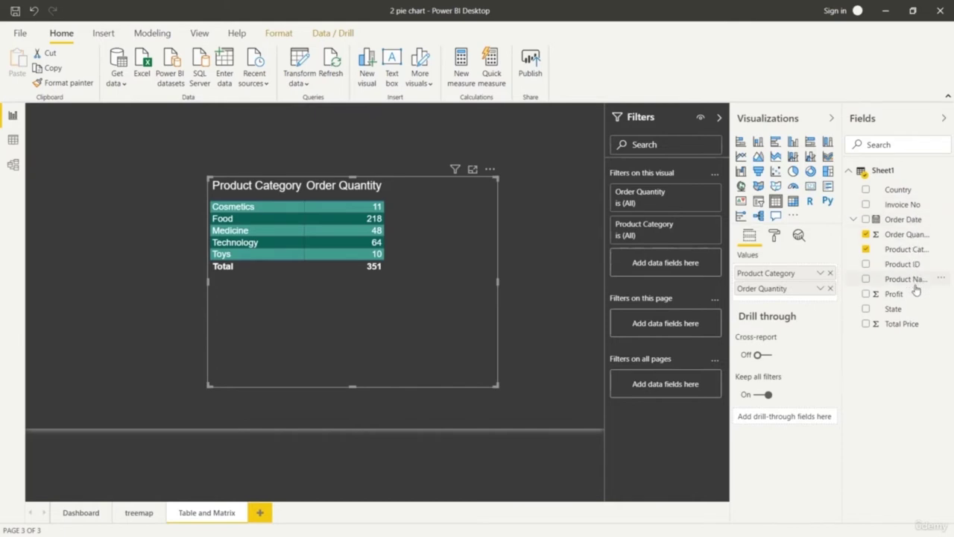
{"action": "left_click_drag", "start_coordinate": [913, 295], "coordinate": [788, 299]}
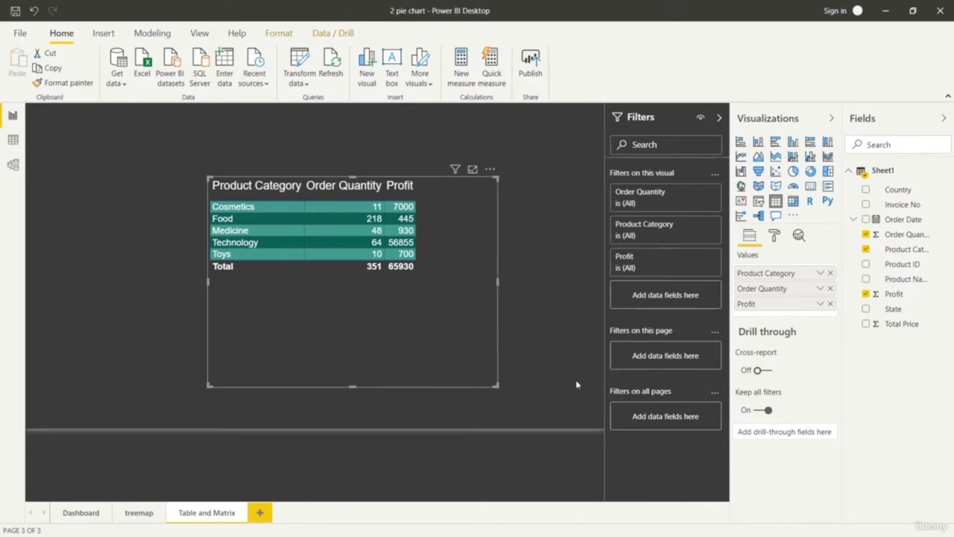
{"action": "left_click", "coordinate": [310, 197]}
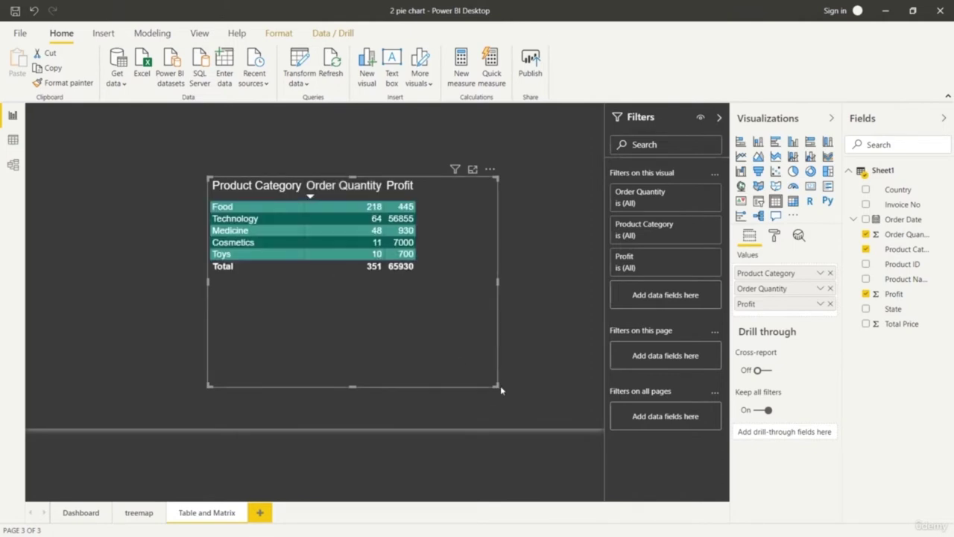
Shrink the table to fit its contents and move it to the upper left corner of the report page
{"action": "left_click_drag", "start_coordinate": [493, 382], "coordinate": [421, 283]}
{"action": "left_click_drag", "start_coordinate": [306, 247], "coordinate": [138, 183]}
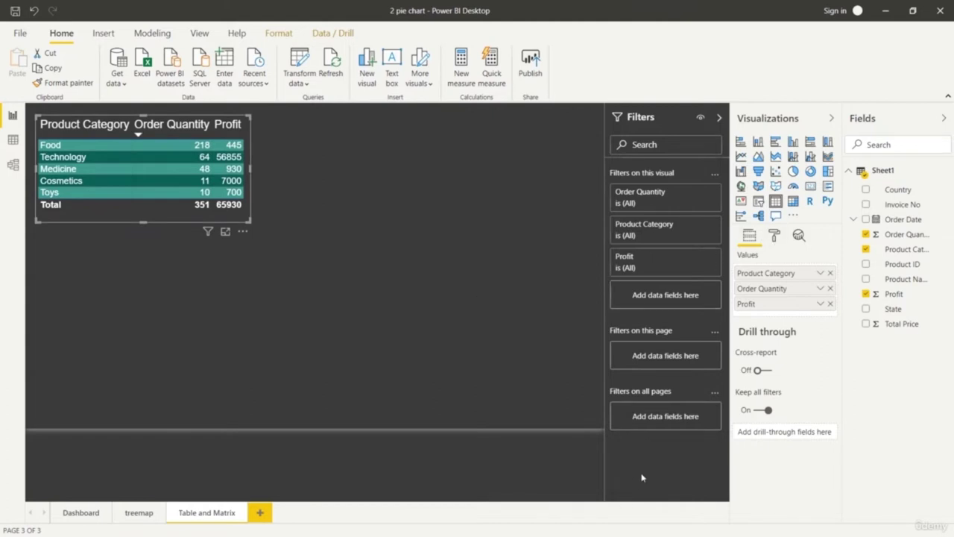
{"action": "left_click", "coordinate": [521, 358]}
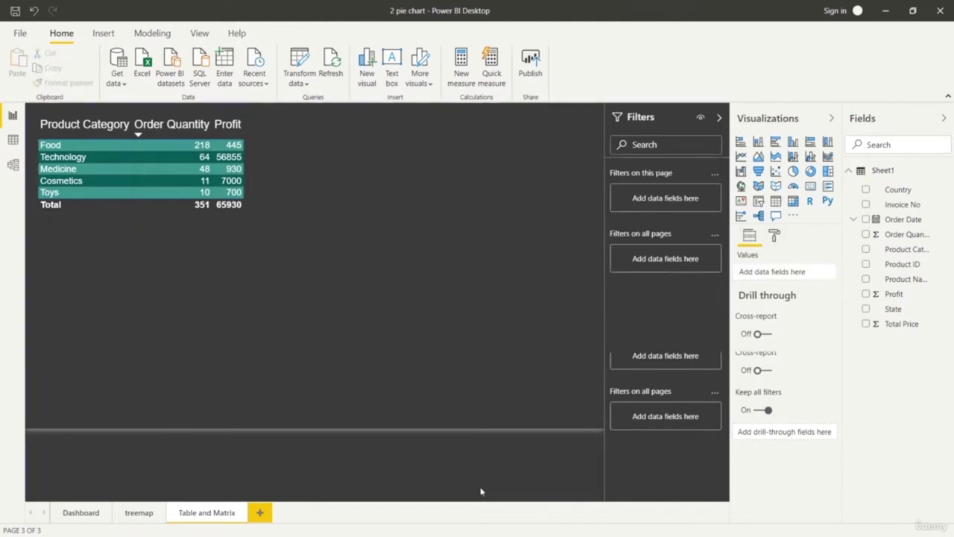
Insert a matrix to the right of the table and use State as its rows
{"action": "left_click", "coordinate": [793, 201]}
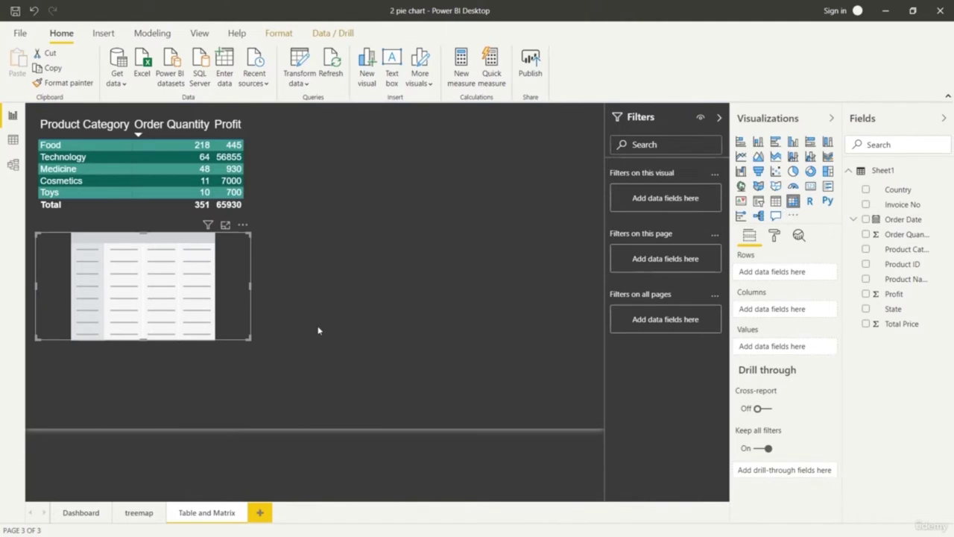
{"action": "left_click_drag", "start_coordinate": [160, 313], "coordinate": [437, 207]}
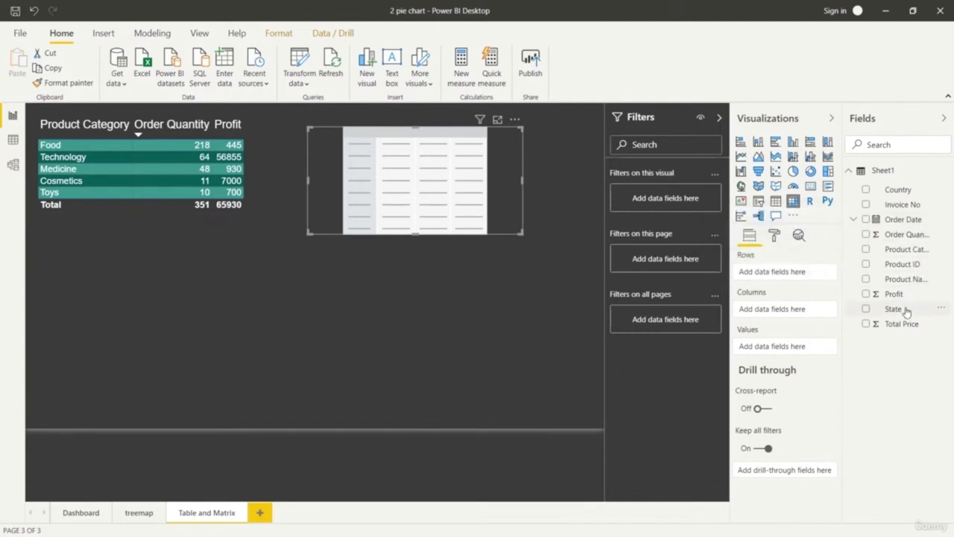
{"action": "left_click_drag", "start_coordinate": [906, 310], "coordinate": [782, 274]}
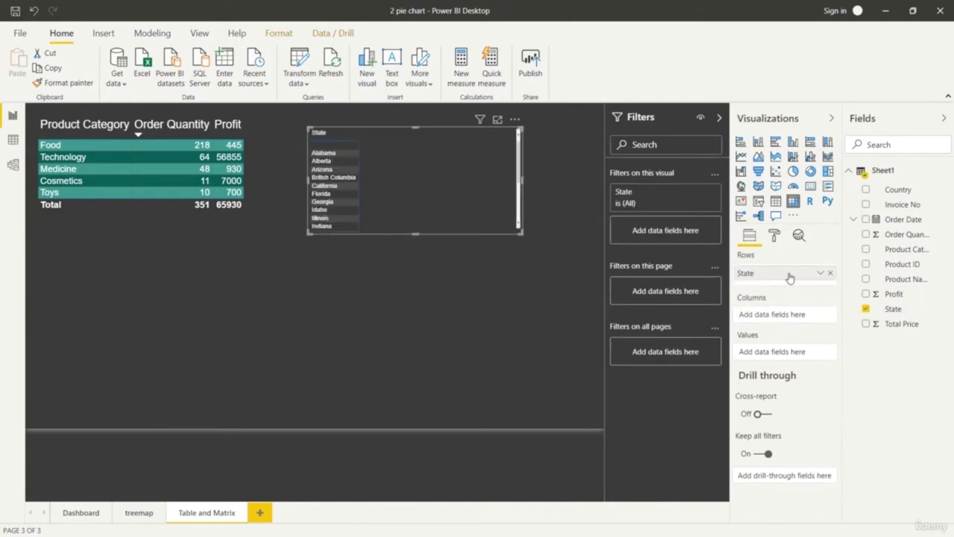
Enlarge the matrix to span the page's full height and widen it on both sides
{"action": "left_click_drag", "start_coordinate": [417, 233], "coordinate": [423, 434]}
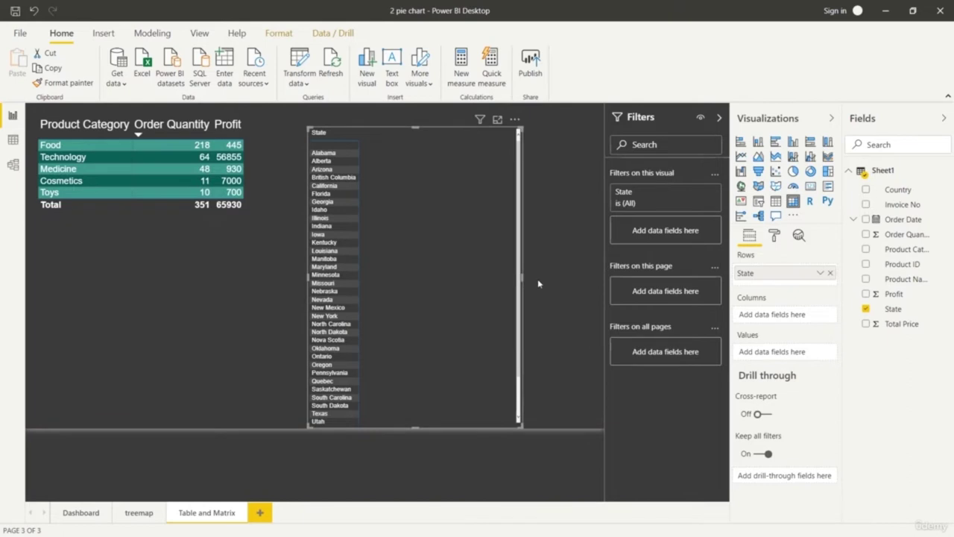
{"action": "left_click_drag", "start_coordinate": [538, 283], "coordinate": [548, 279]}
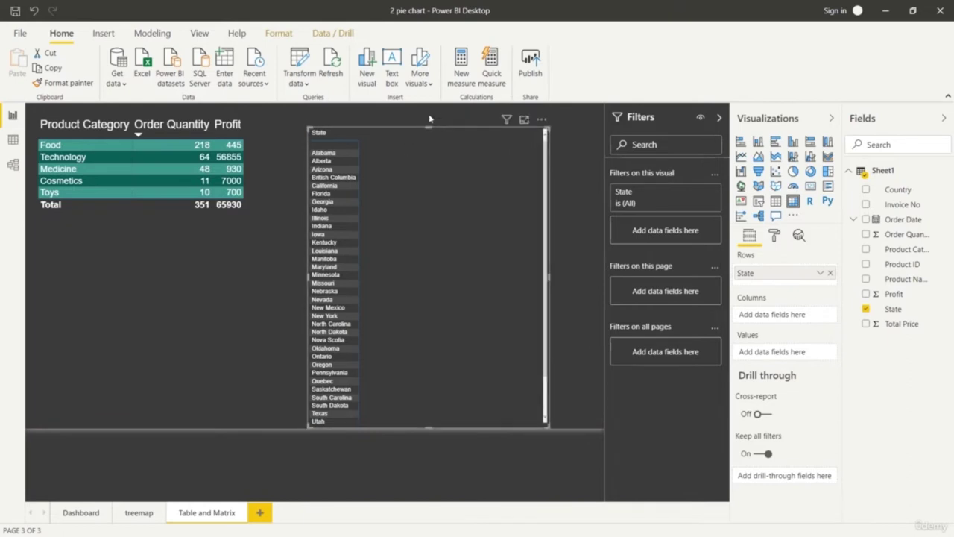
{"action": "left_click_drag", "start_coordinate": [430, 119], "coordinate": [435, 99]}
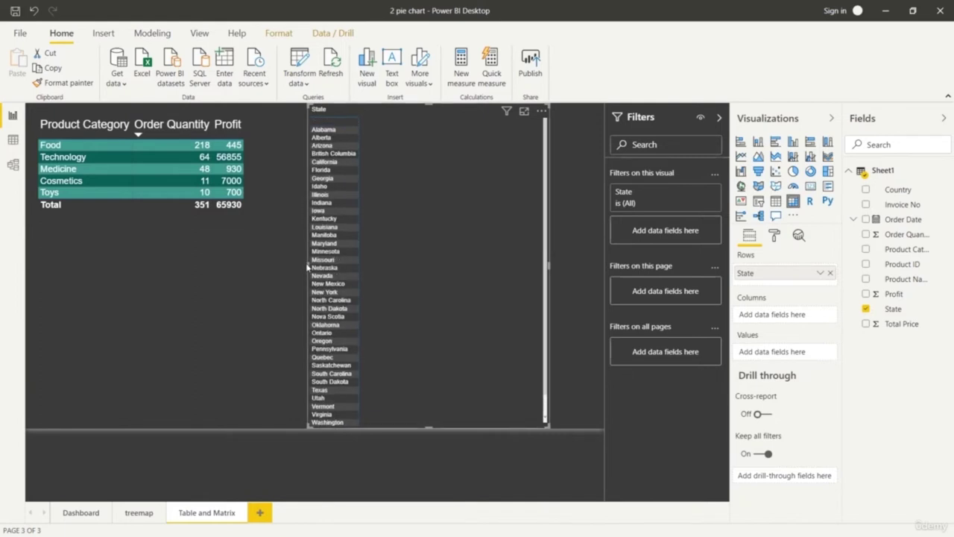
{"action": "left_click_drag", "start_coordinate": [305, 267], "coordinate": [294, 266]}
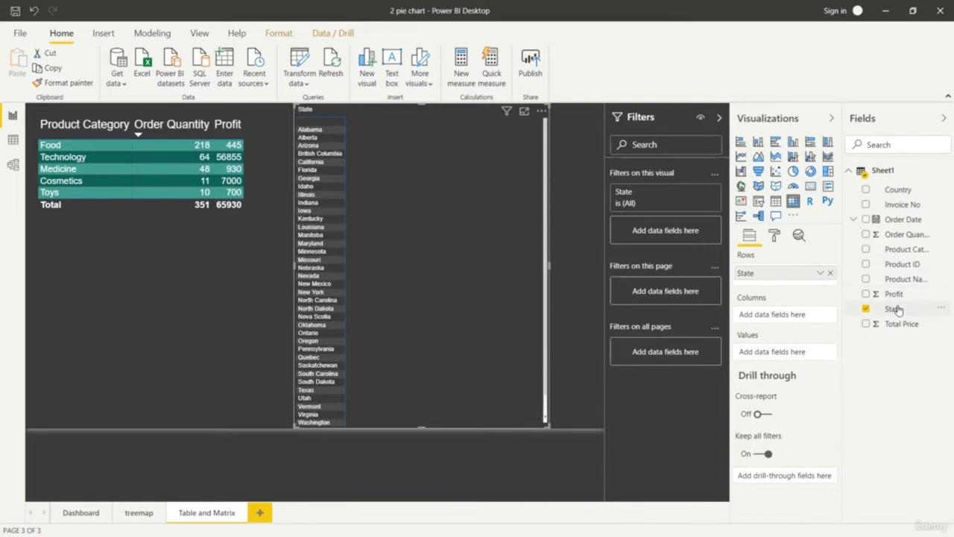
Try Profit as the matrix columns, replace it with Product Category, and show Profit as the values in a slightly wider matrix
{"action": "left_click_drag", "start_coordinate": [899, 295], "coordinate": [796, 314]}
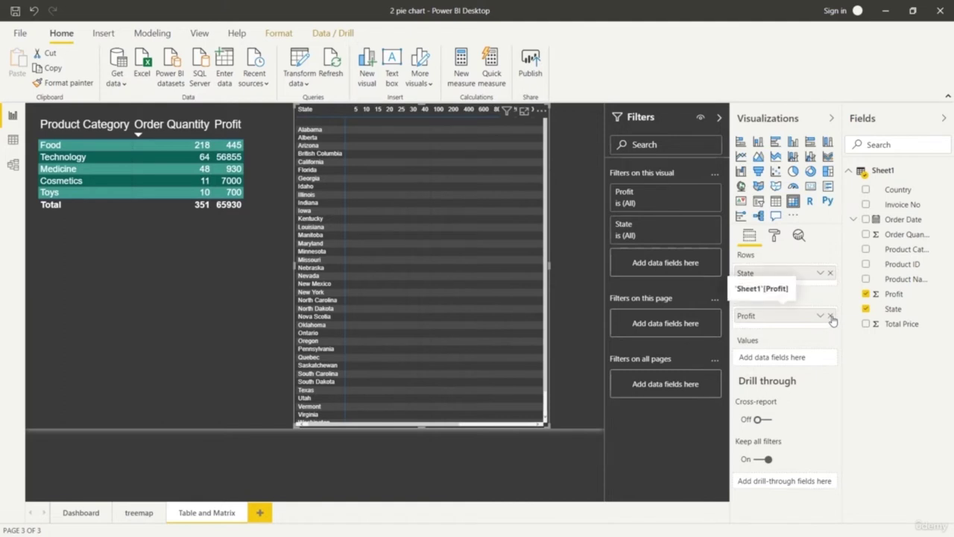
{"action": "left_click", "coordinate": [830, 317]}
{"action": "left_click_drag", "start_coordinate": [915, 250], "coordinate": [814, 322]}
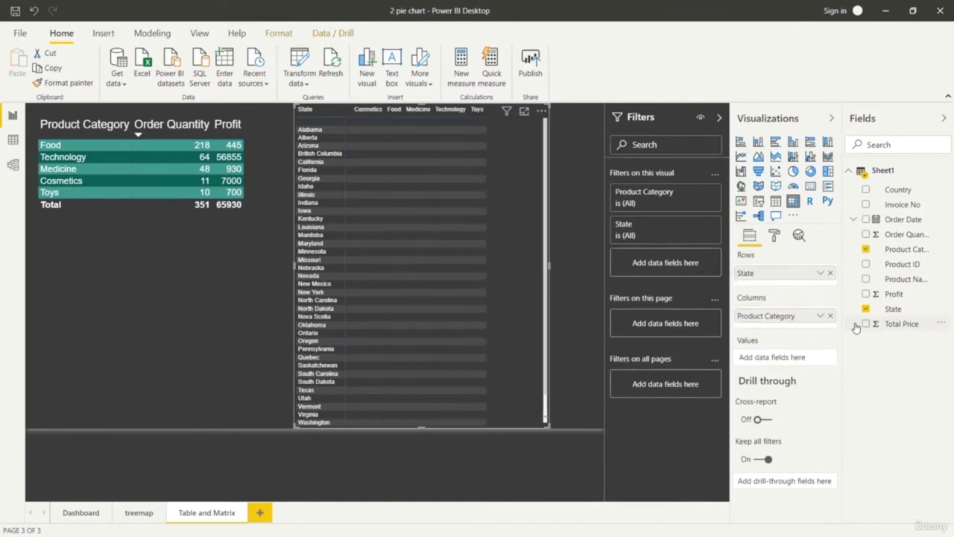
{"action": "left_click_drag", "start_coordinate": [900, 298], "coordinate": [810, 361]}
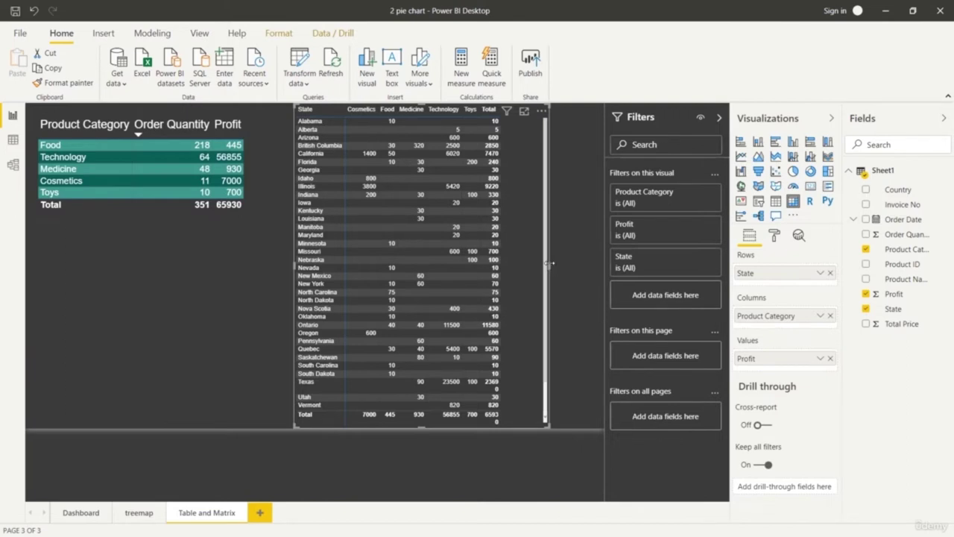
{"action": "left_click_drag", "start_coordinate": [551, 264], "coordinate": [568, 264]}
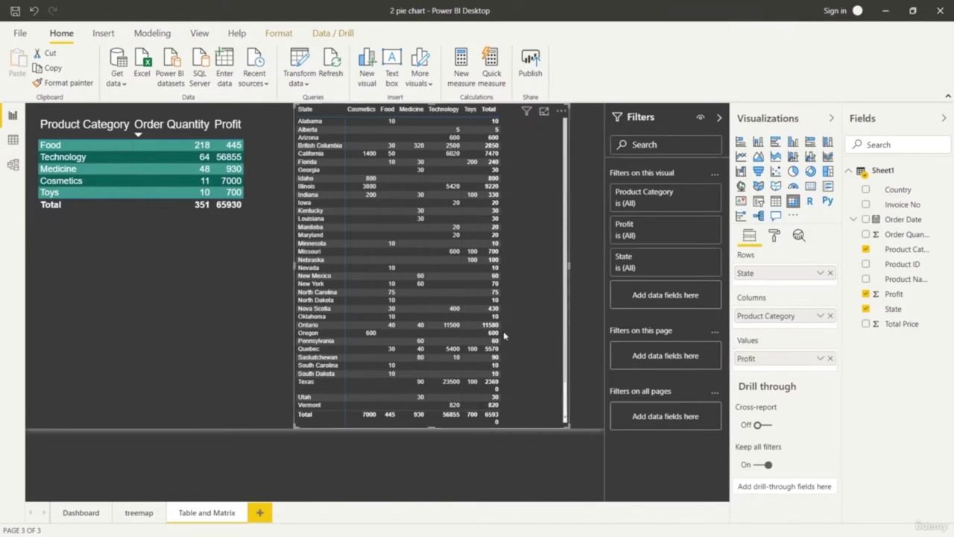
Add Total Price to the matrix's values and remove it again
{"action": "left_click", "coordinate": [139, 347]}
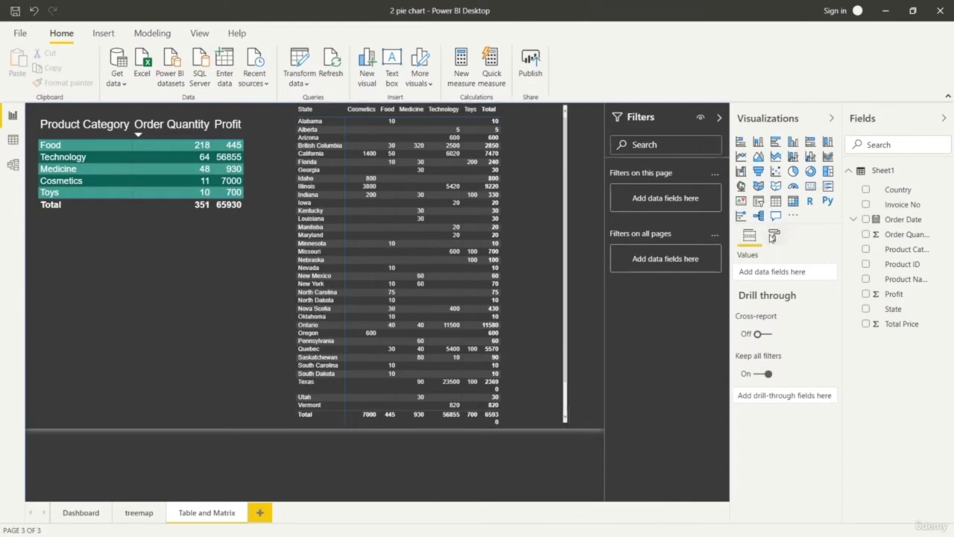
{"action": "left_click", "coordinate": [511, 273]}
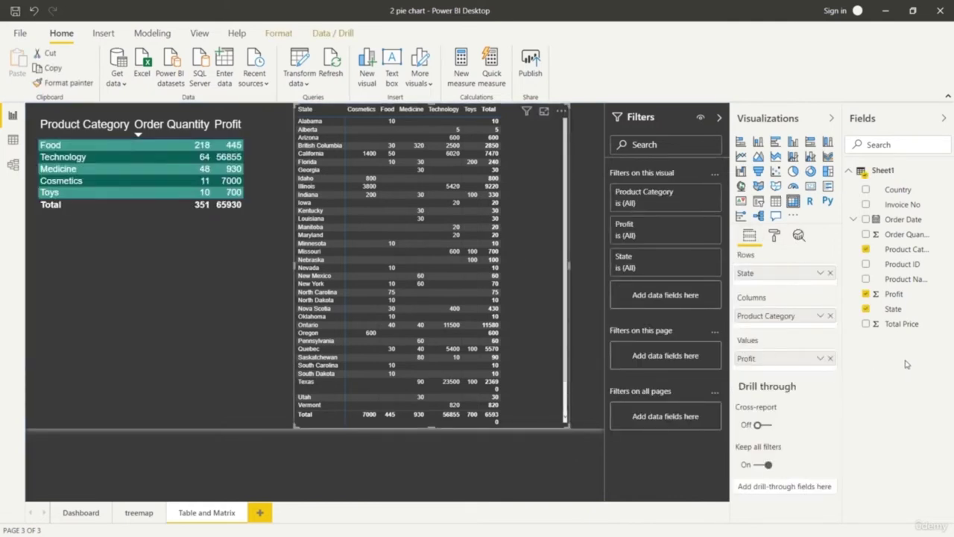
{"action": "left_click_drag", "start_coordinate": [902, 326], "coordinate": [812, 372]}
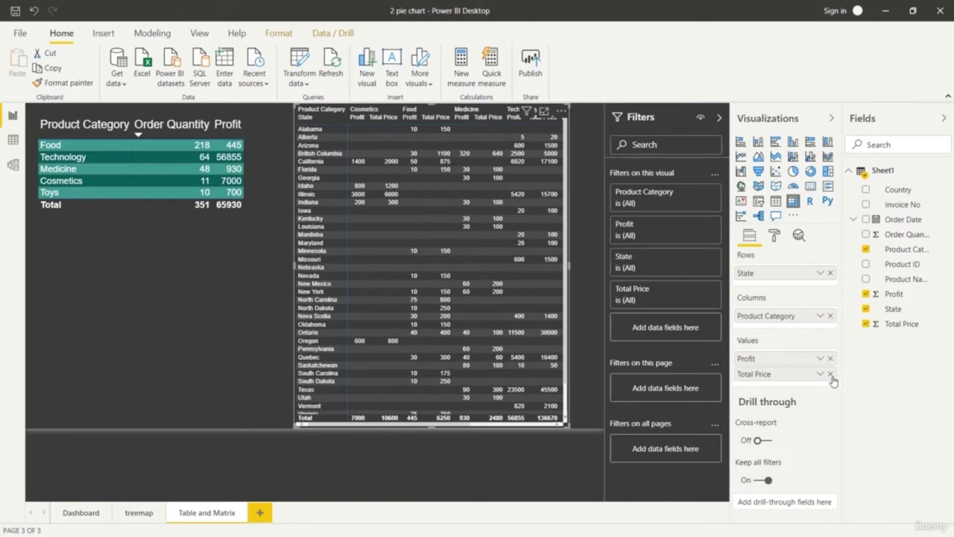
{"action": "left_click", "coordinate": [830, 374]}
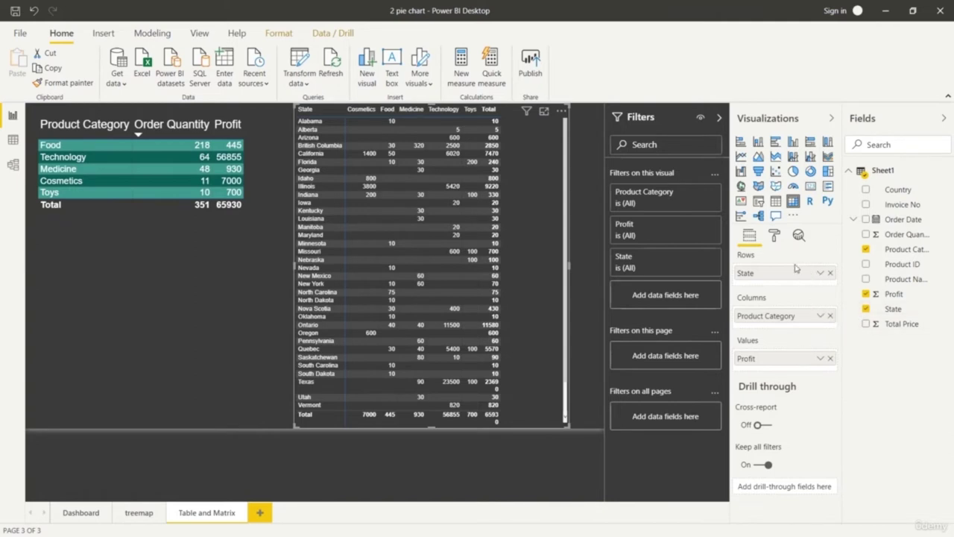
Try the Minimal, Condensed, Contrast alternating rows and Sparse styles on the matrix, and settle on Flashy rows
{"action": "left_click", "coordinate": [774, 235]}
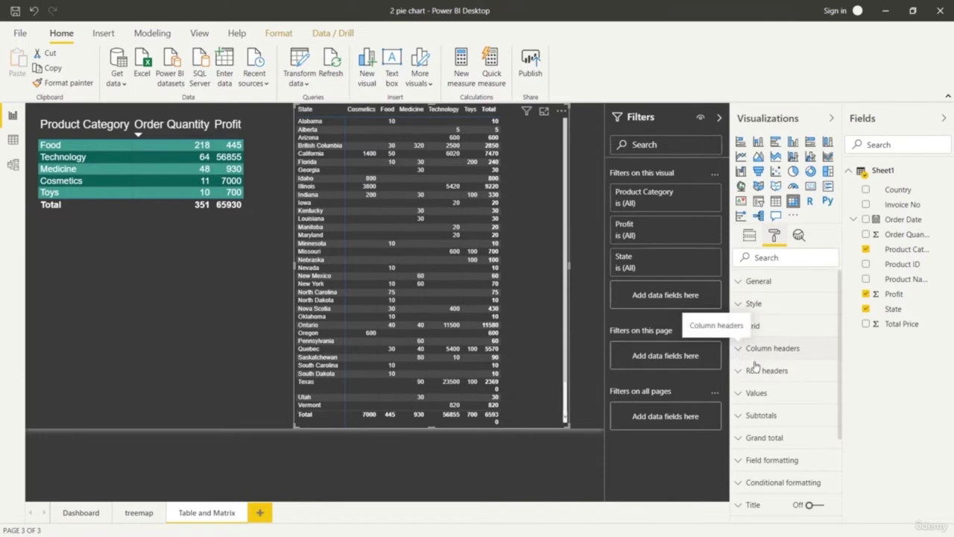
{"action": "left_click", "coordinate": [741, 305]}
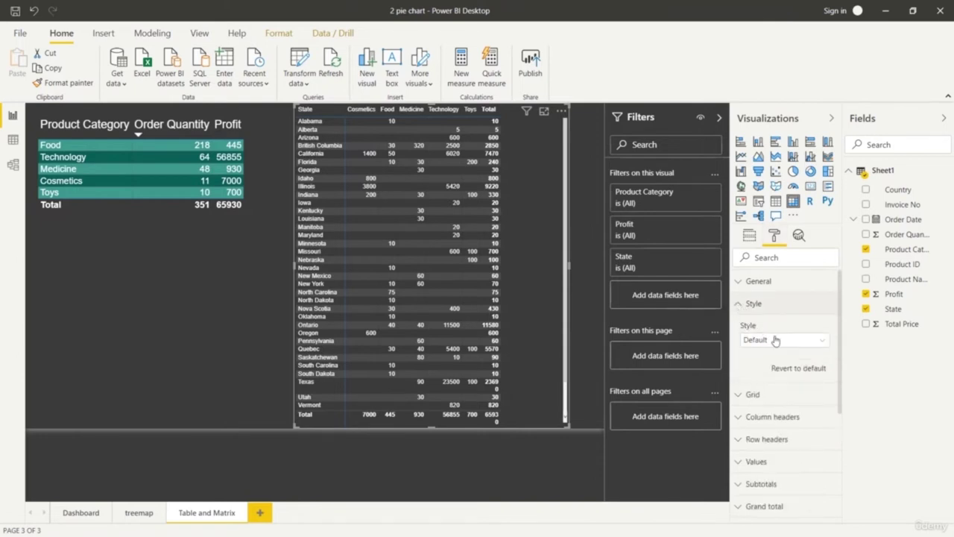
{"action": "left_click", "coordinate": [824, 343]}
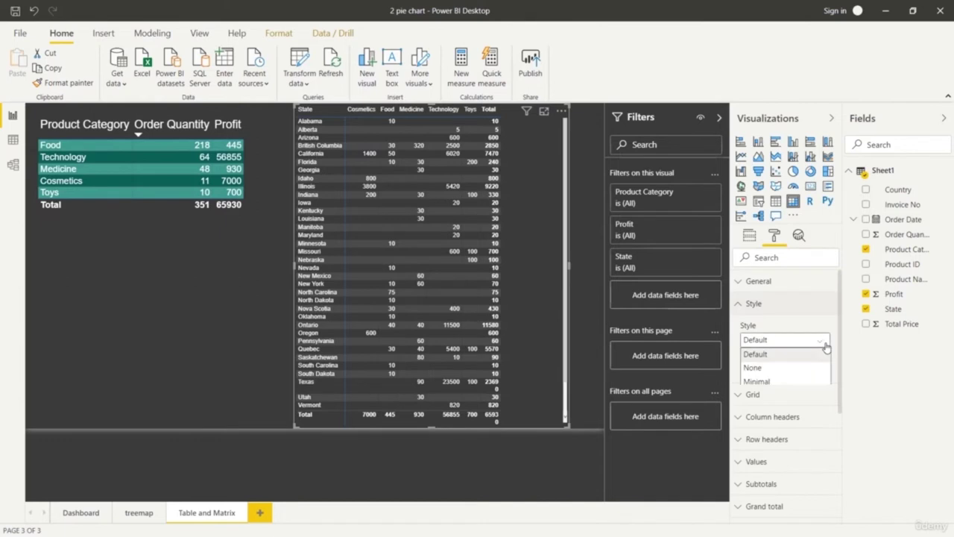
{"action": "left_click", "coordinate": [807, 381]}
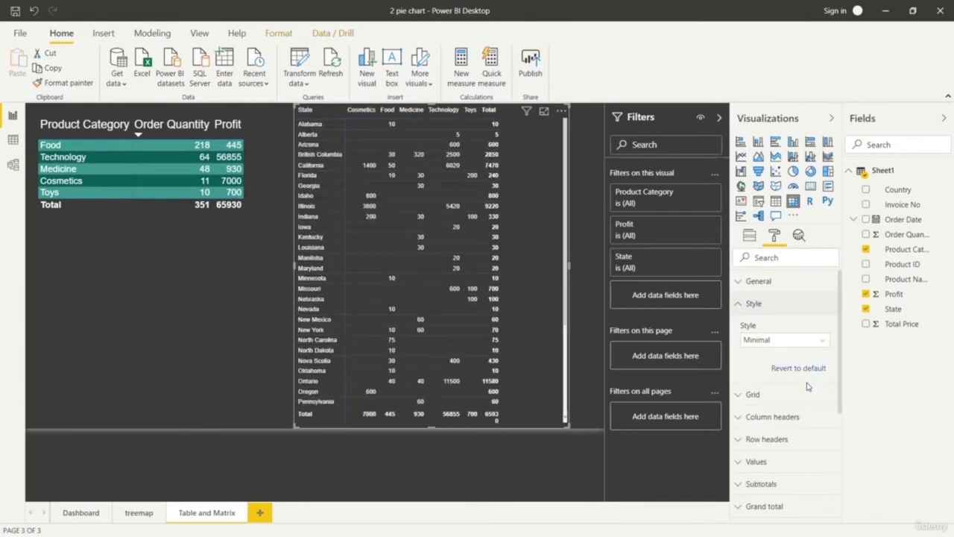
{"action": "left_click", "coordinate": [820, 344]}
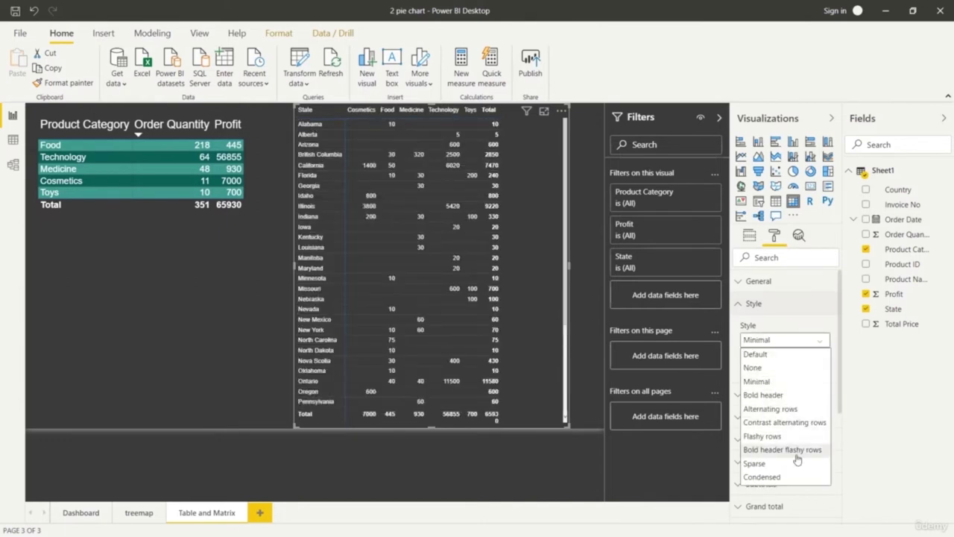
{"action": "left_click", "coordinate": [767, 477]}
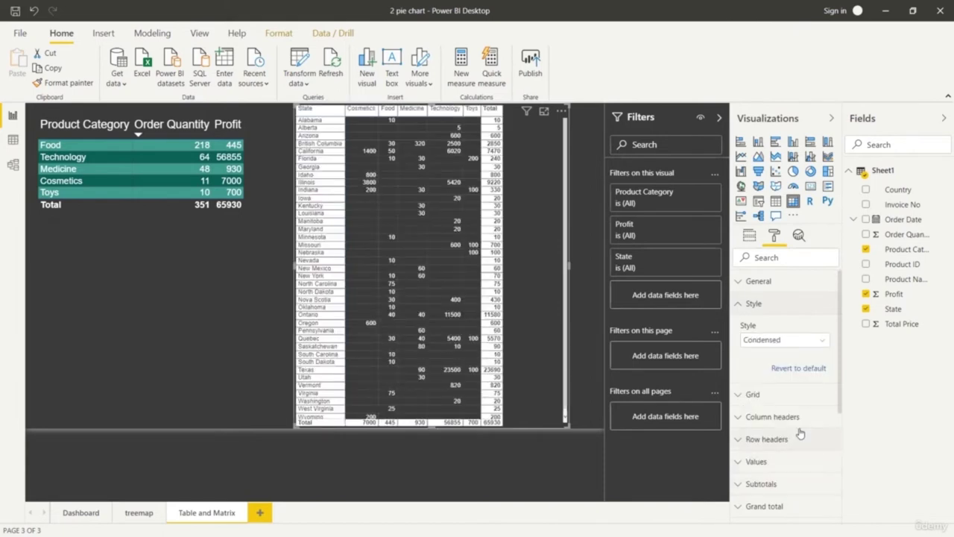
{"action": "left_click", "coordinate": [818, 339]}
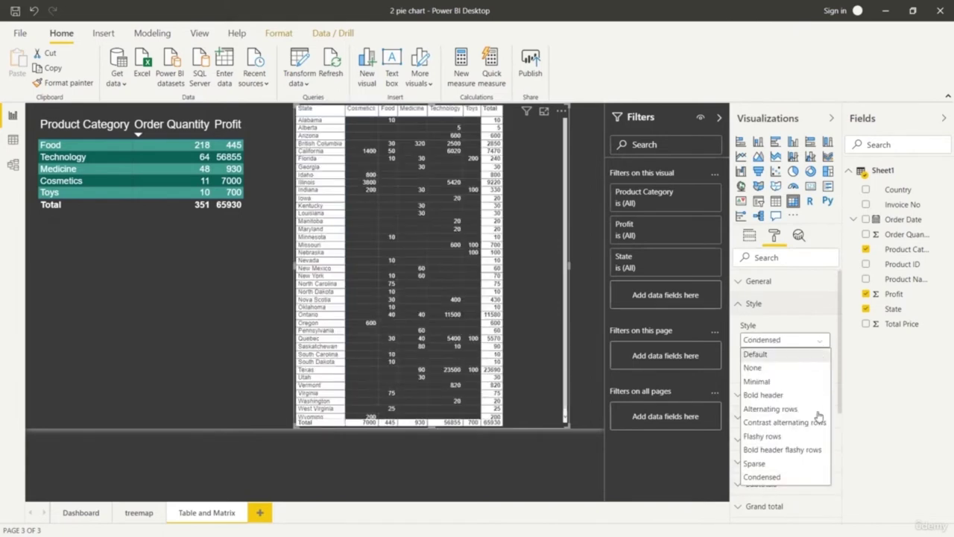
{"action": "left_click", "coordinate": [816, 426]}
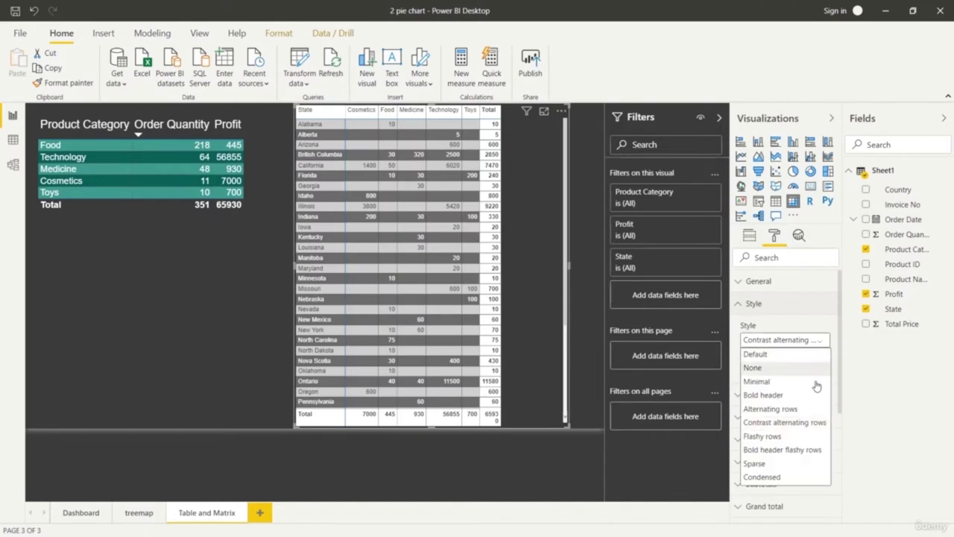
{"action": "left_click", "coordinate": [805, 462]}
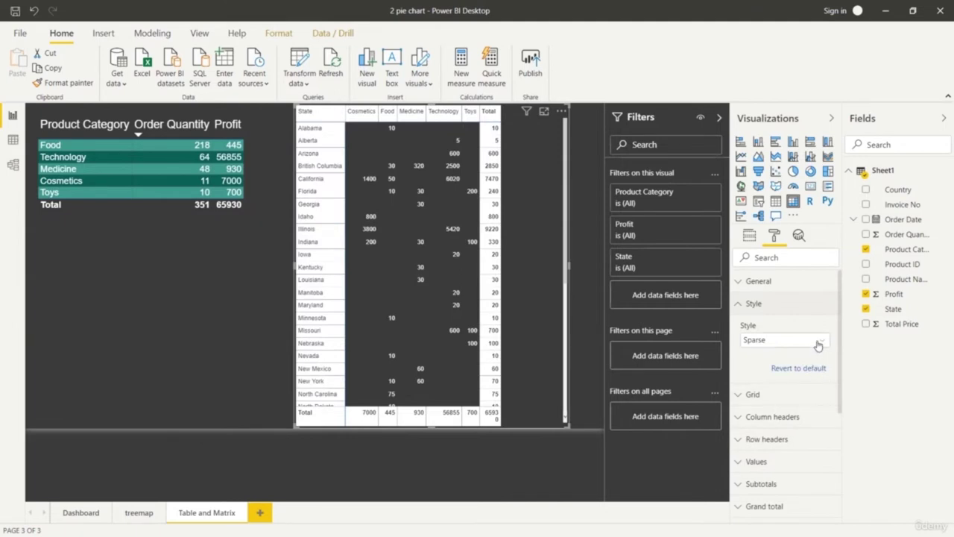
{"action": "left_click", "coordinate": [816, 341]}
{"action": "left_click", "coordinate": [800, 439]}
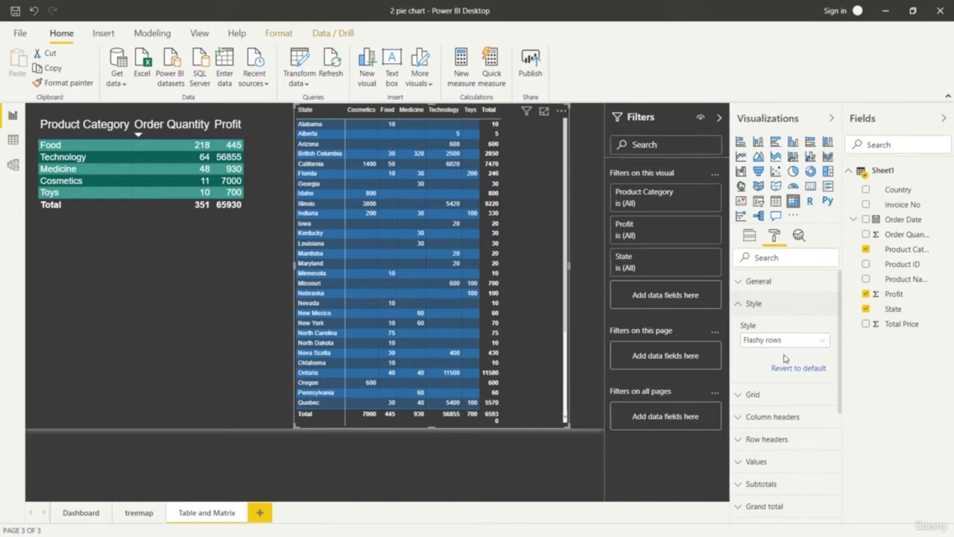
Turn the matrix's vertical grid on and back off
{"action": "scroll", "coordinate": [782, 361], "scroll_direction": "down", "scroll_amount": 2}
{"action": "left_click", "coordinate": [741, 333]}
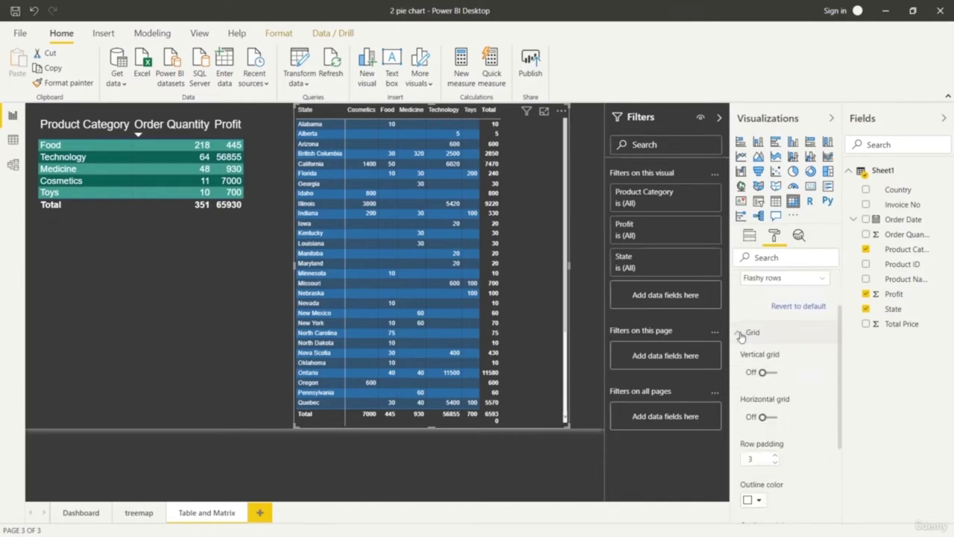
{"action": "left_click", "coordinate": [772, 373]}
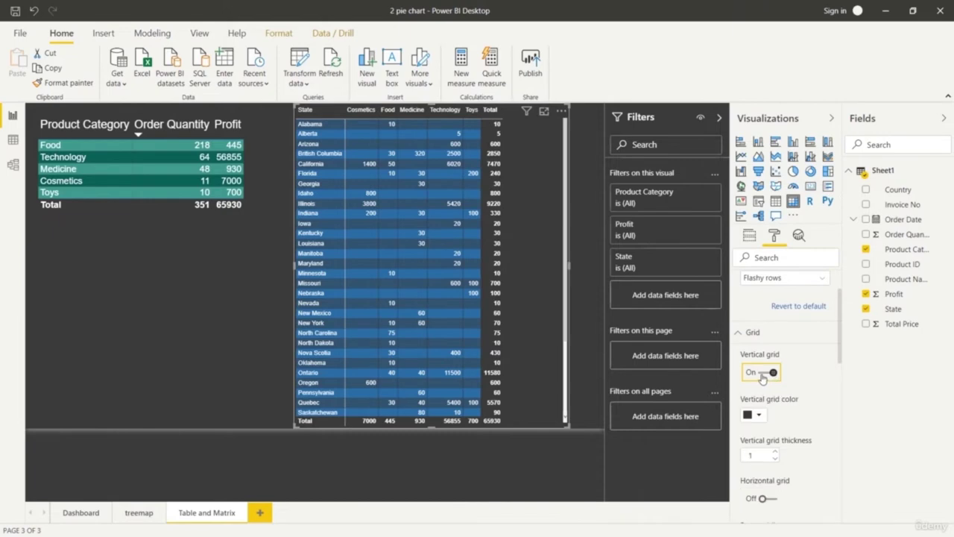
{"action": "left_click", "coordinate": [741, 334]}
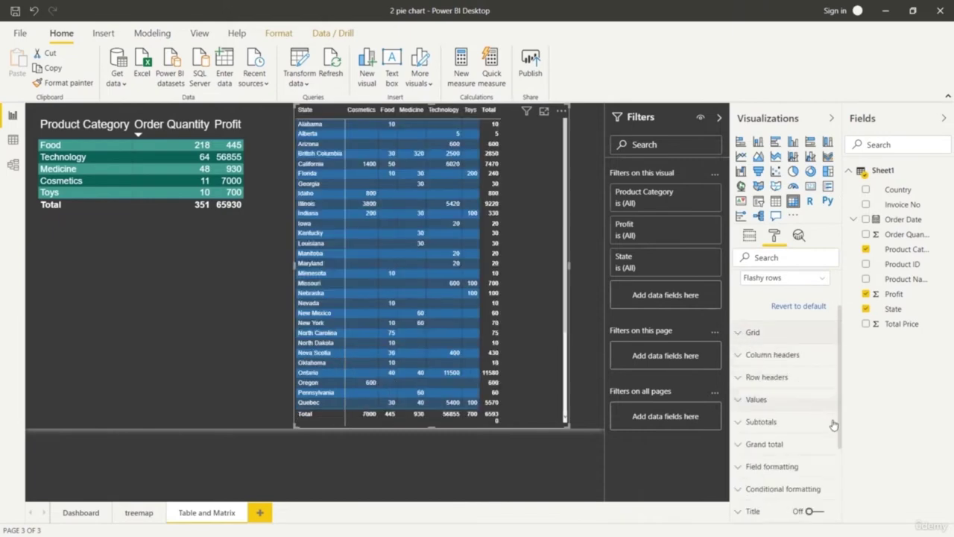
Try a gold and a green font color for the matrix's grand totals
{"action": "left_click", "coordinate": [768, 444]}
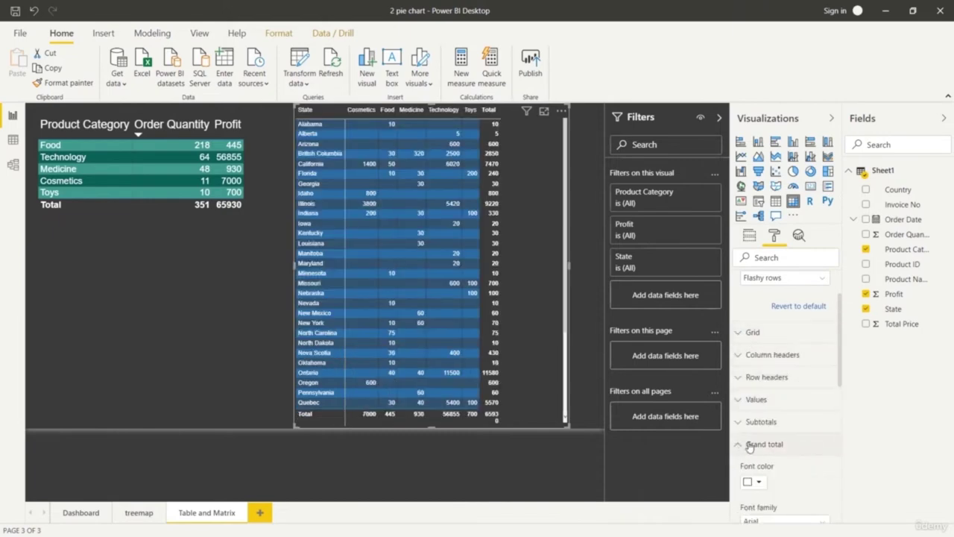
{"action": "scroll", "coordinate": [795, 447], "scroll_direction": "down", "scroll_amount": 3}
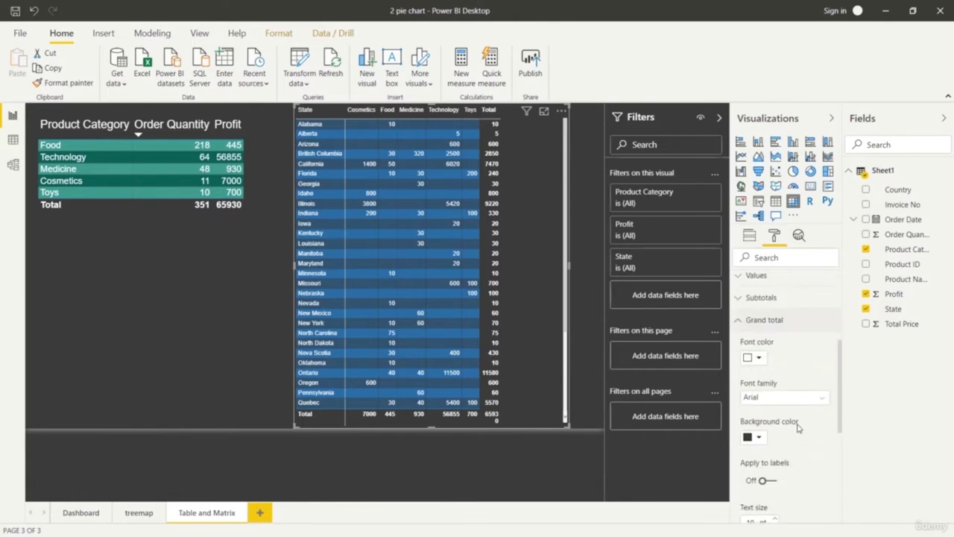
{"action": "left_click", "coordinate": [759, 359]}
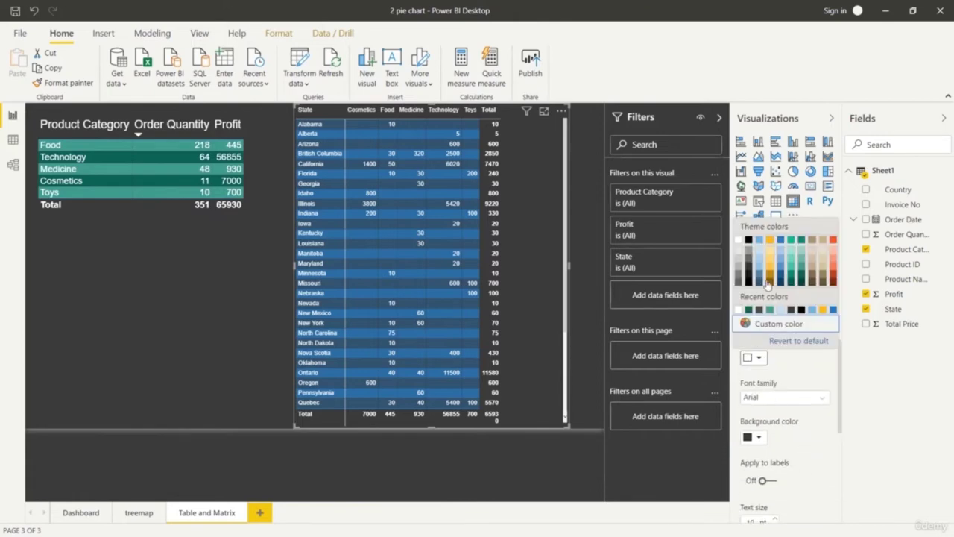
{"action": "left_click", "coordinate": [768, 271]}
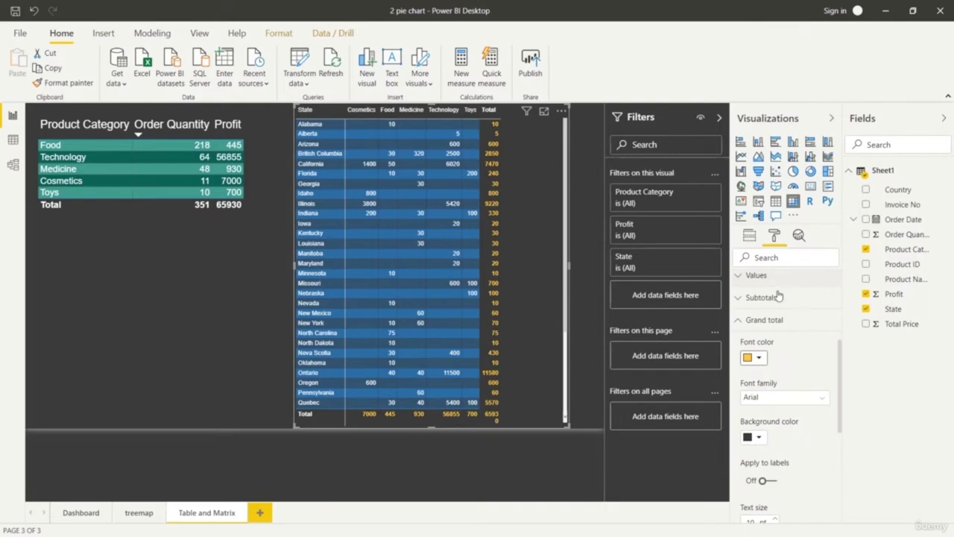
{"action": "left_click", "coordinate": [759, 358]}
{"action": "left_click", "coordinate": [792, 270]}
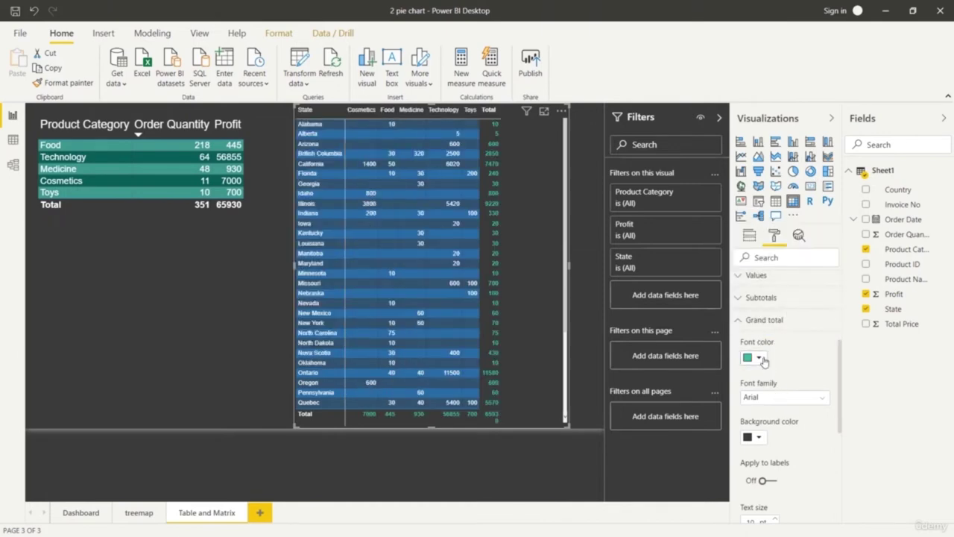
Try the theme's red shades on the matrix's grand total font and settle on a light red
{"action": "left_click", "coordinate": [760, 359]}
{"action": "left_click", "coordinate": [833, 270]}
{"action": "left_click", "coordinate": [758, 358]}
{"action": "left_click", "coordinate": [833, 261]}
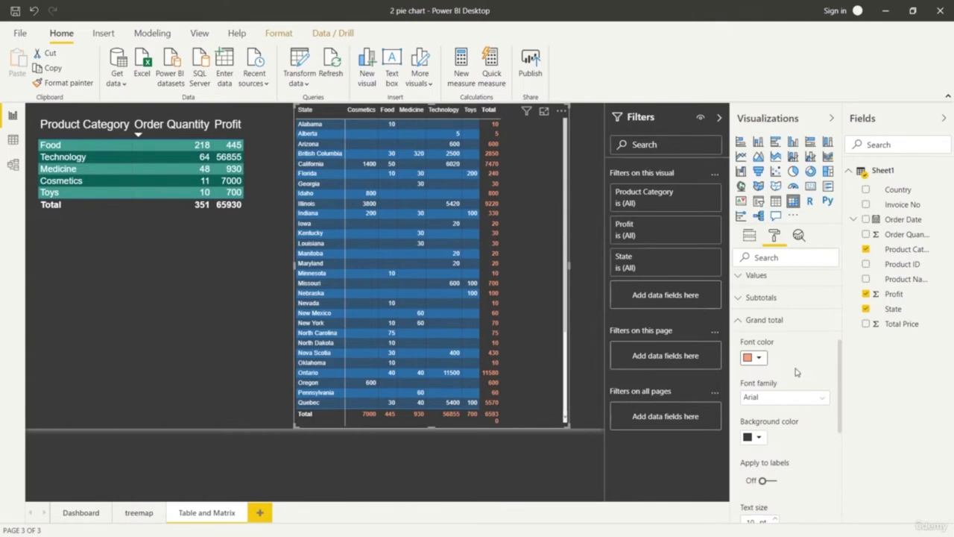
{"action": "scroll", "coordinate": [795, 380], "scroll_direction": "down", "scroll_amount": 2}
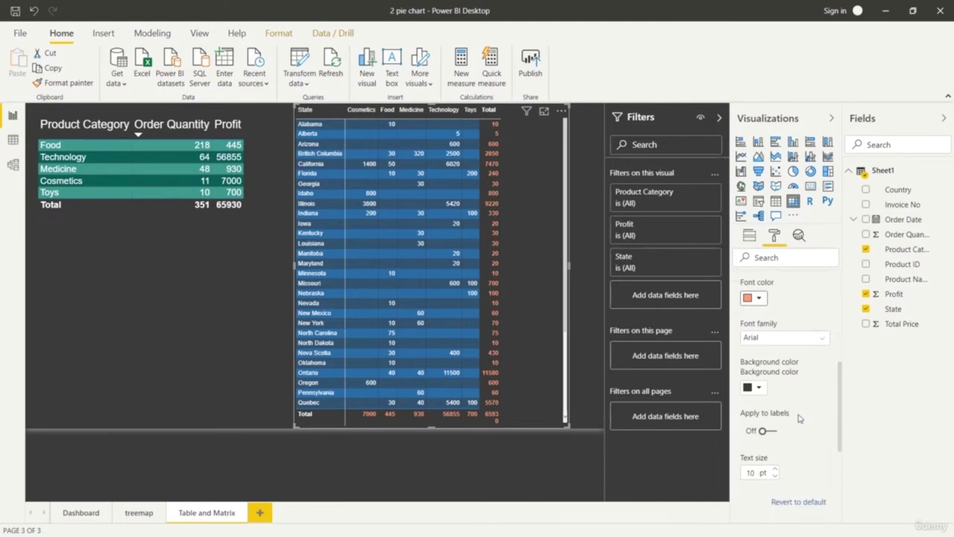
{"action": "scroll", "coordinate": [797, 417], "scroll_direction": "up", "scroll_amount": 1}
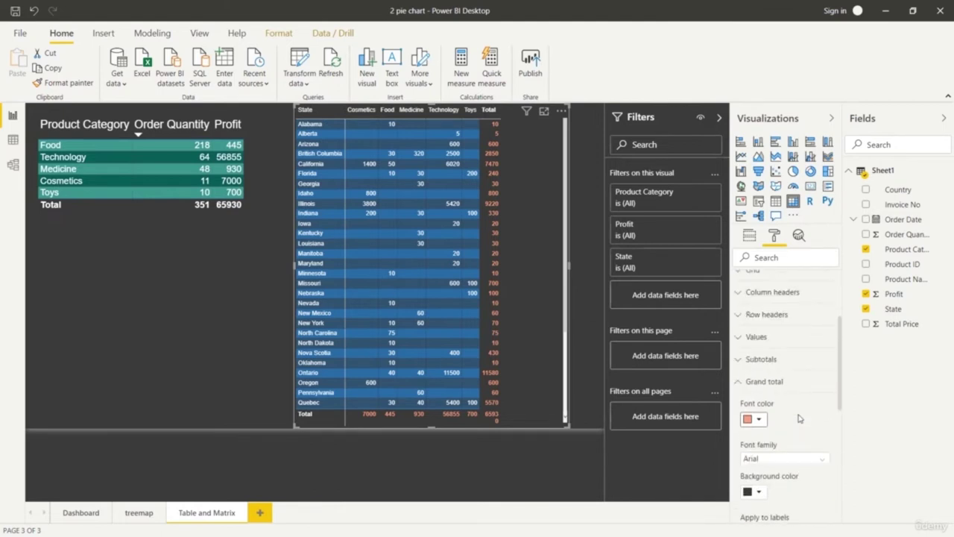
{"action": "scroll", "coordinate": [794, 416], "scroll_direction": "down", "scroll_amount": 4}
{"action": "scroll", "coordinate": [792, 413], "scroll_direction": "up", "scroll_amount": 3}
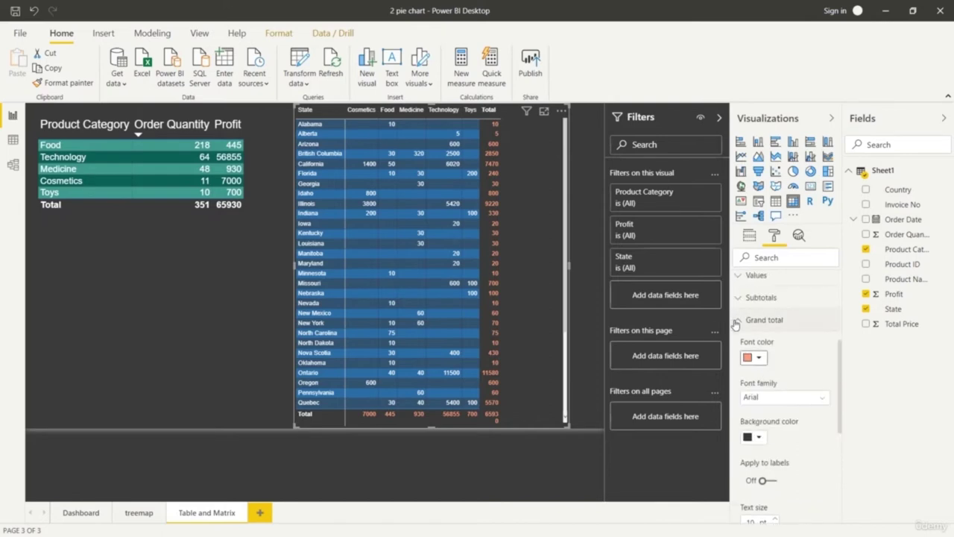
{"action": "left_click", "coordinate": [735, 319]}
Turn the matrix's row subtotals off, back on, and off again, and deselect the matrix
{"action": "left_click", "coordinate": [740, 298]}
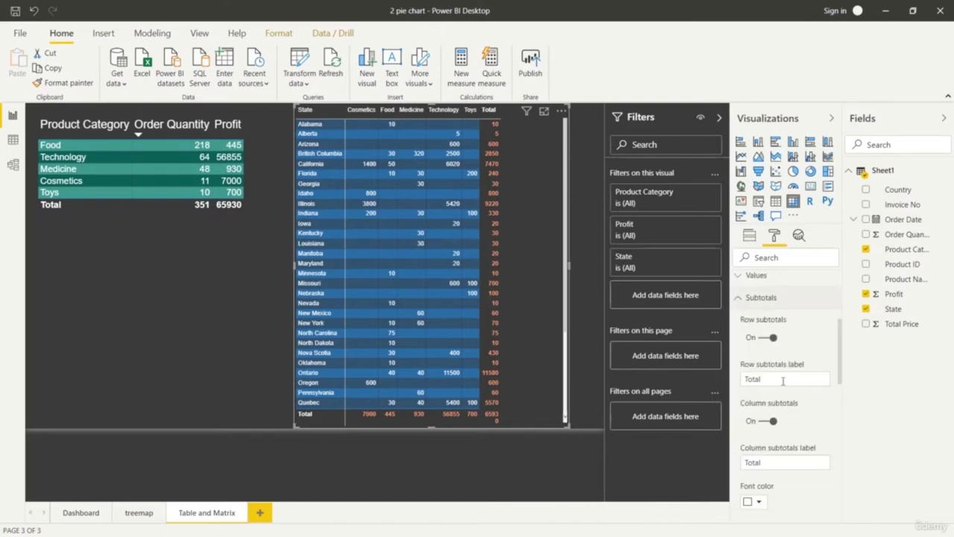
{"action": "left_click", "coordinate": [765, 338]}
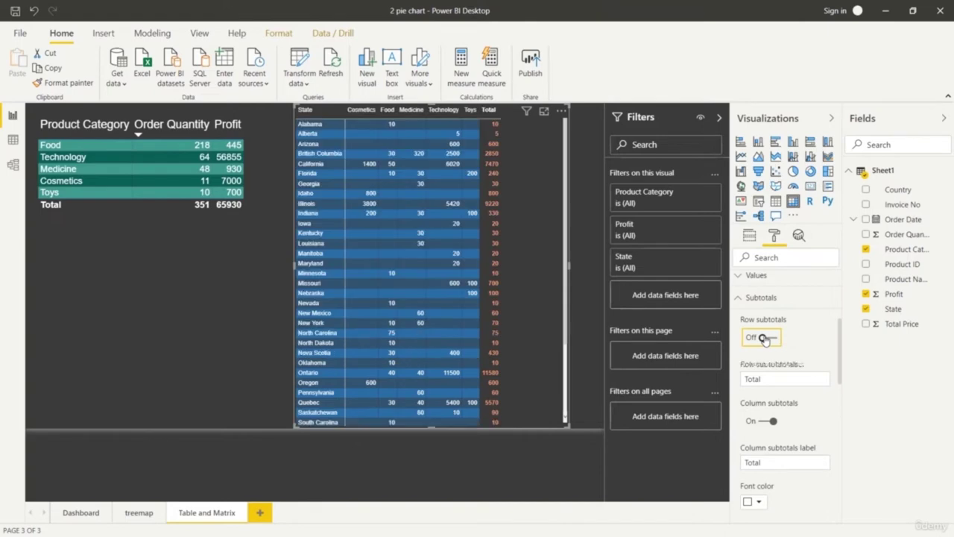
{"action": "left_click", "coordinate": [771, 339]}
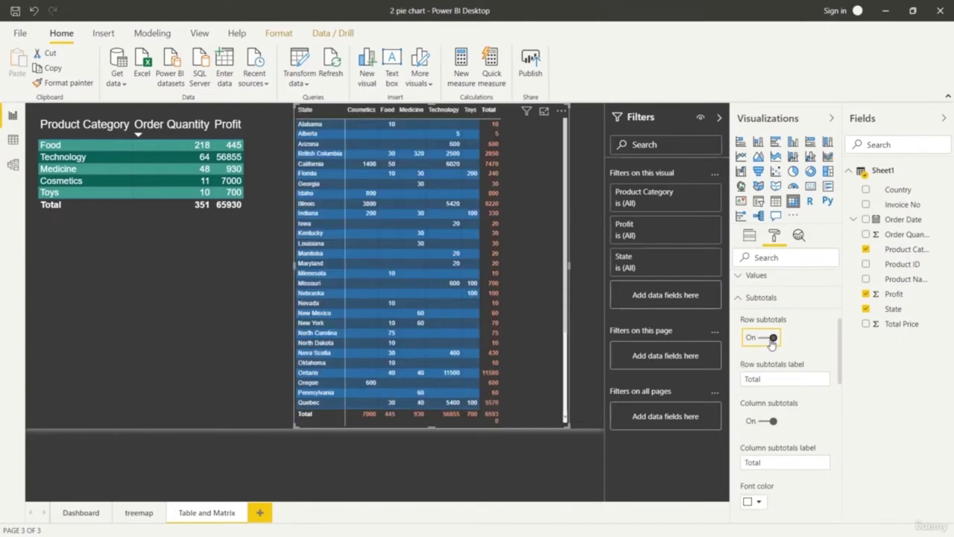
{"action": "left_click", "coordinate": [764, 339]}
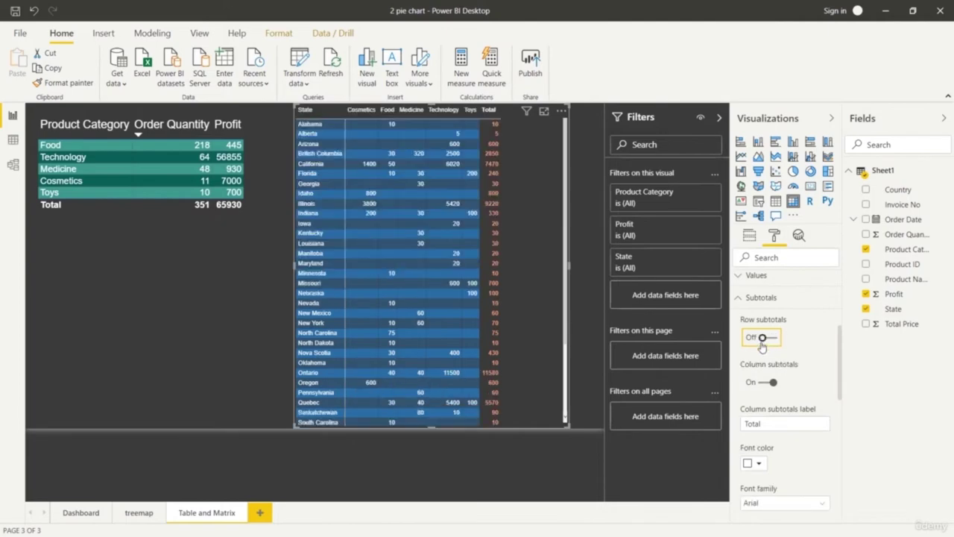
{"action": "scroll", "coordinate": [795, 455], "scroll_direction": "down", "scroll_amount": 5}
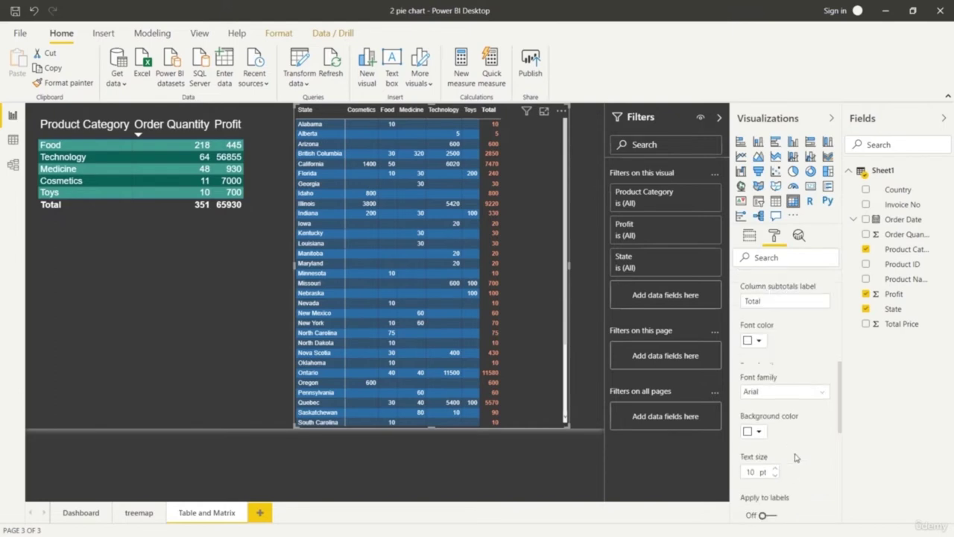
{"action": "scroll", "coordinate": [783, 434], "scroll_direction": "up", "scroll_amount": 4}
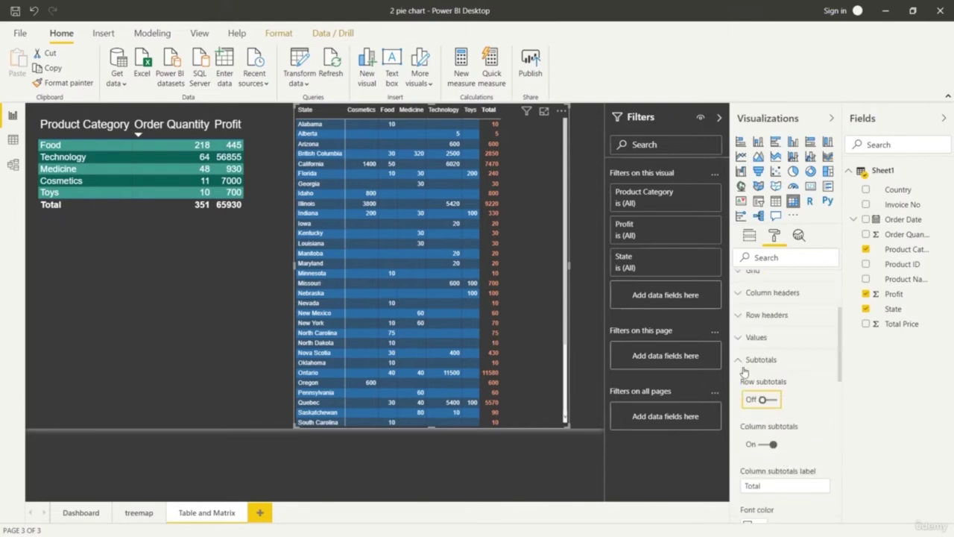
{"action": "left_click", "coordinate": [753, 358]}
{"action": "left_click", "coordinate": [582, 195]}
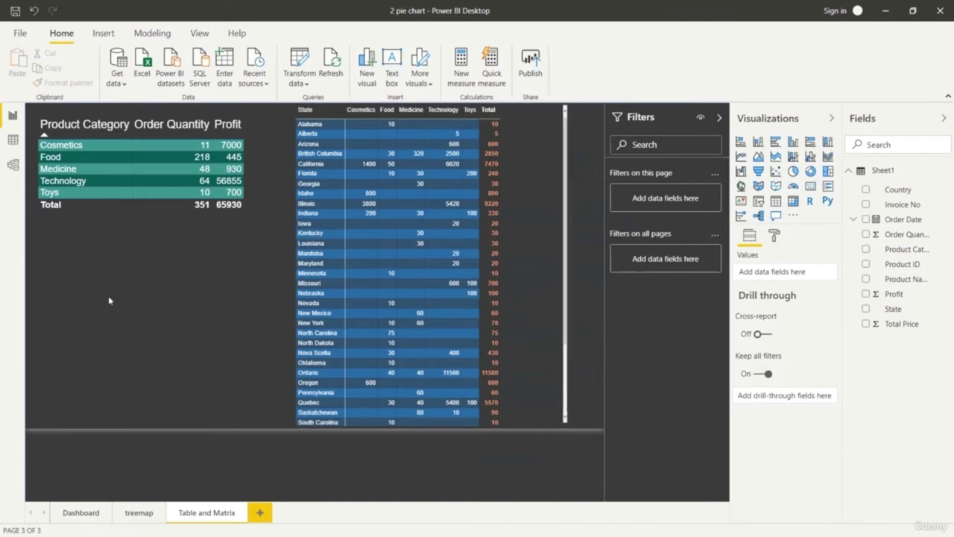
Check cross-filtering by selecting Technology in the table and California, Georgia, Illinois, Nova Scotia and Pennsylvania in the matrix, and clear the selection
{"action": "left_click", "coordinate": [71, 181]}
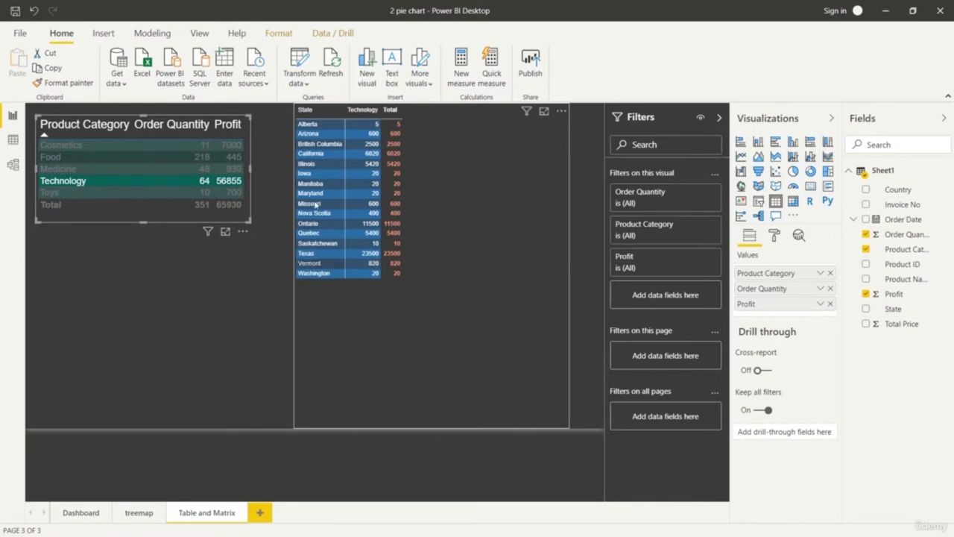
{"action": "left_click", "coordinate": [321, 154]}
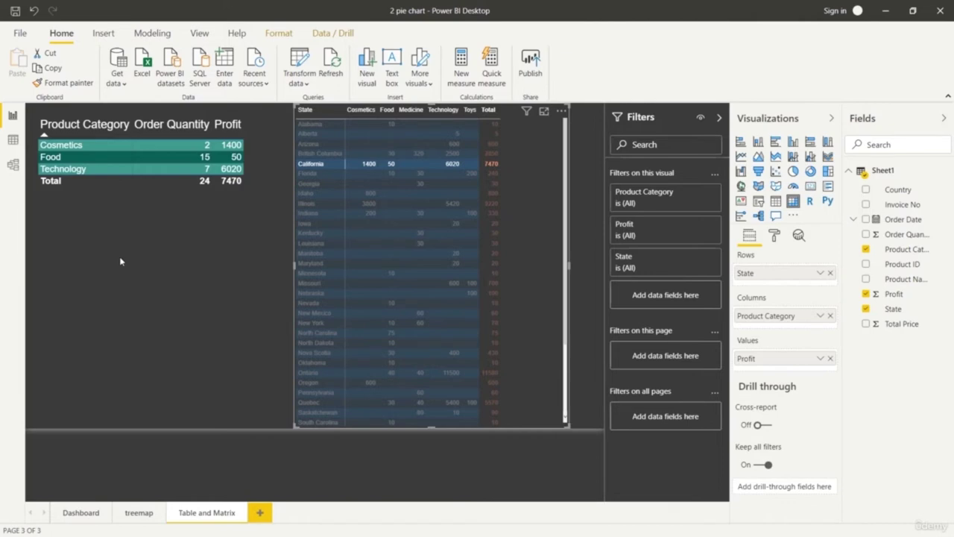
{"action": "left_click", "coordinate": [310, 186]}
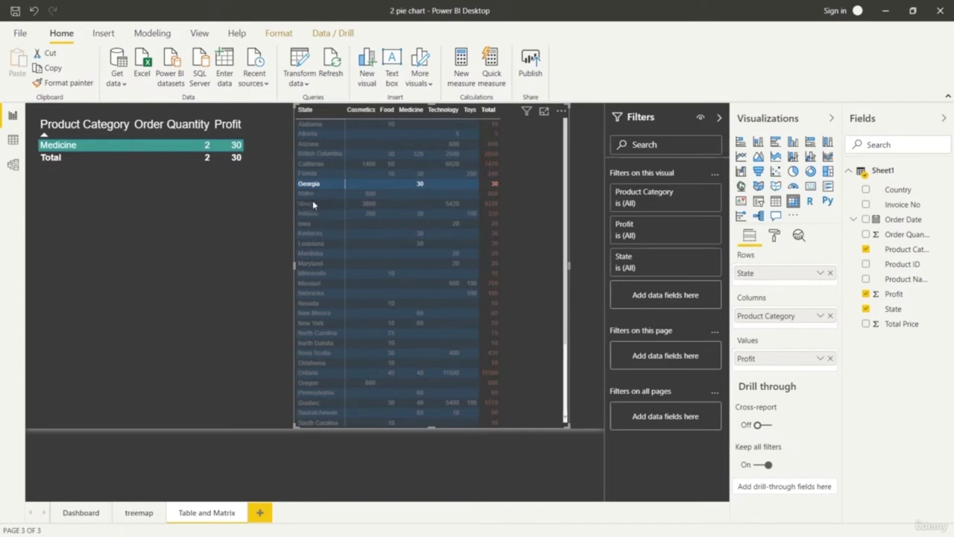
{"action": "left_click", "coordinate": [313, 204]}
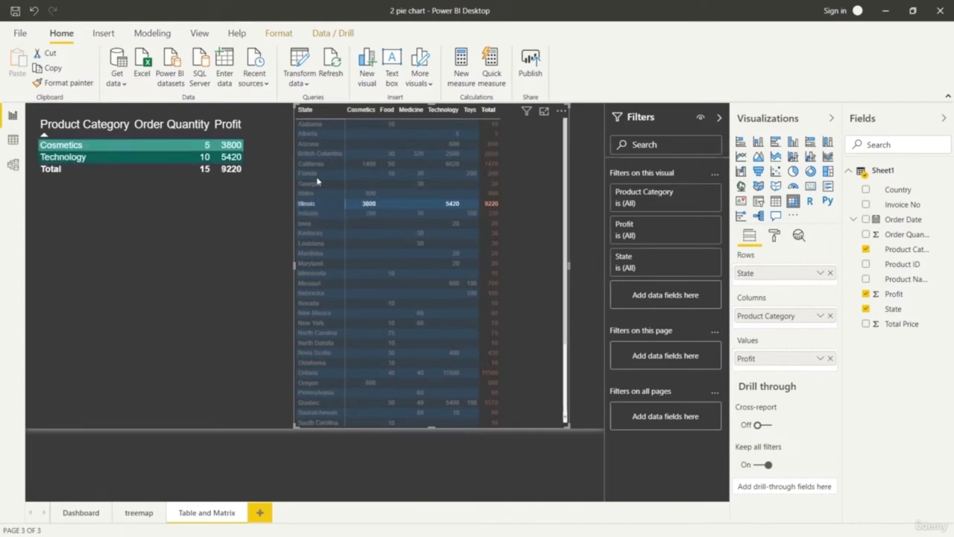
{"action": "left_click", "coordinate": [317, 164]}
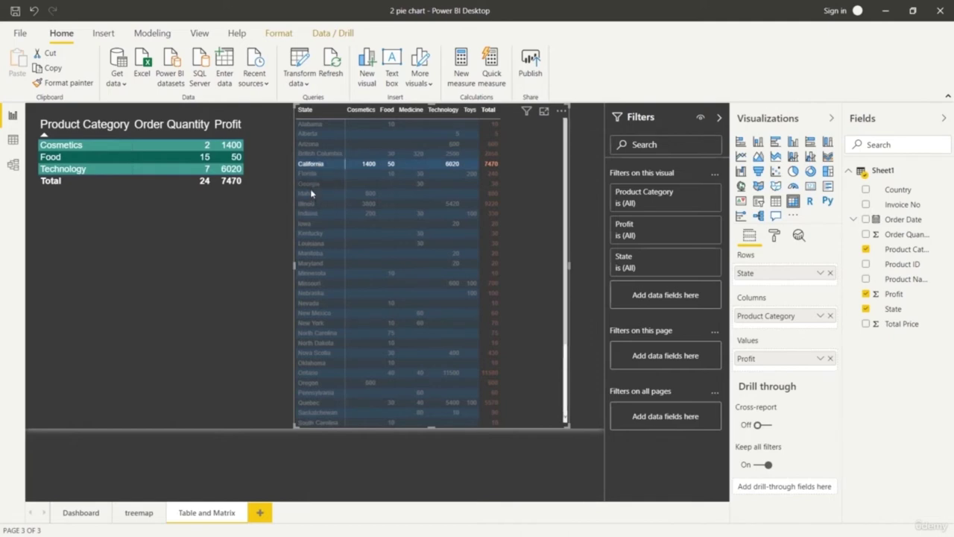
{"action": "left_click", "coordinate": [312, 352]}
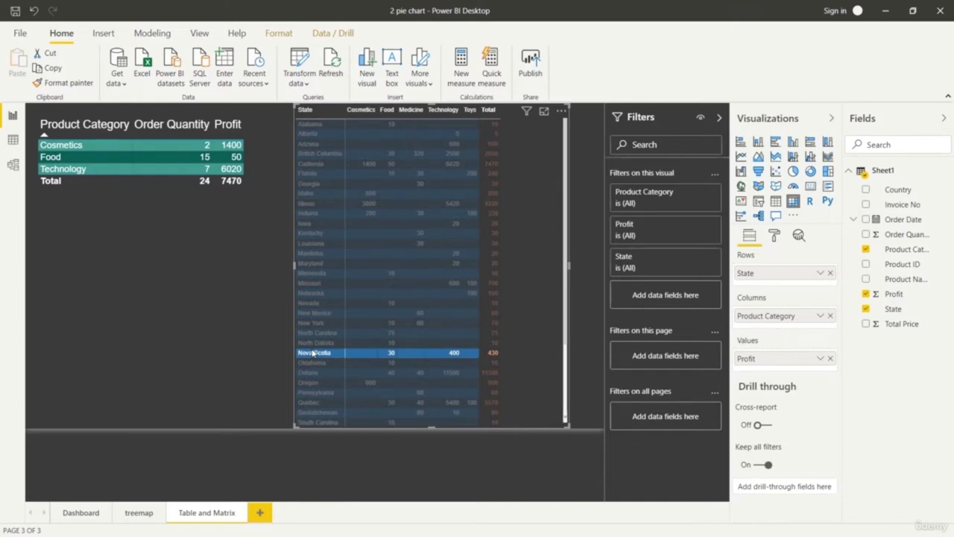
{"action": "left_click", "coordinate": [314, 394]}
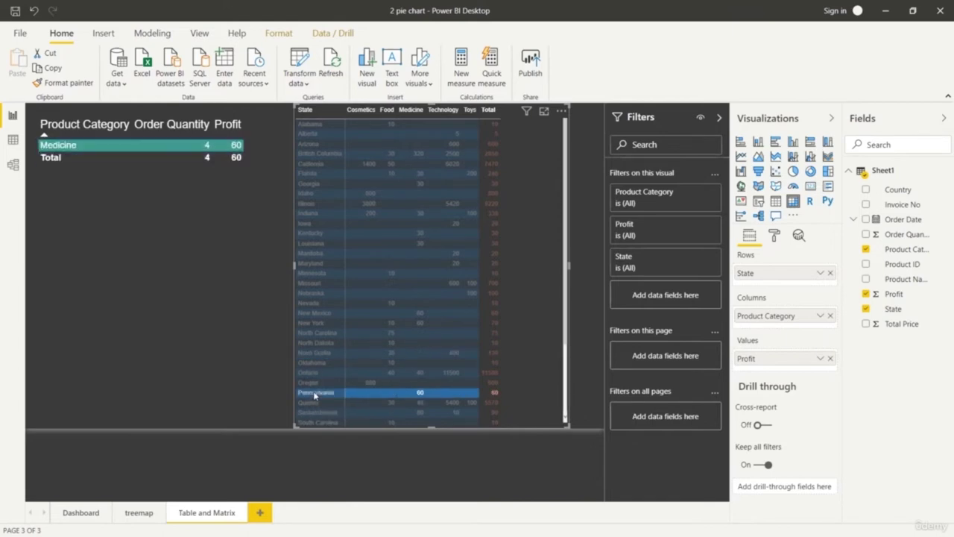
{"action": "left_click", "coordinate": [223, 320]}
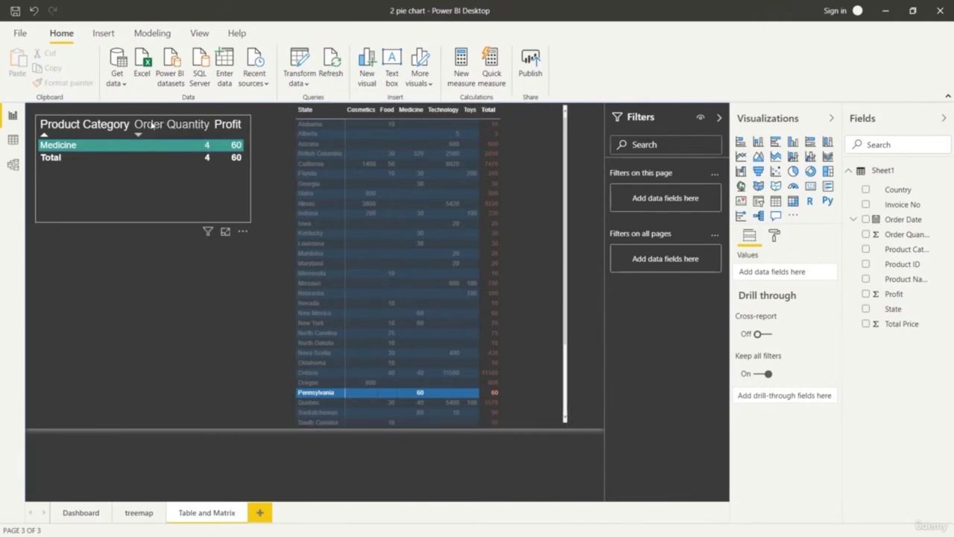
{"action": "left_click", "coordinate": [114, 188]}
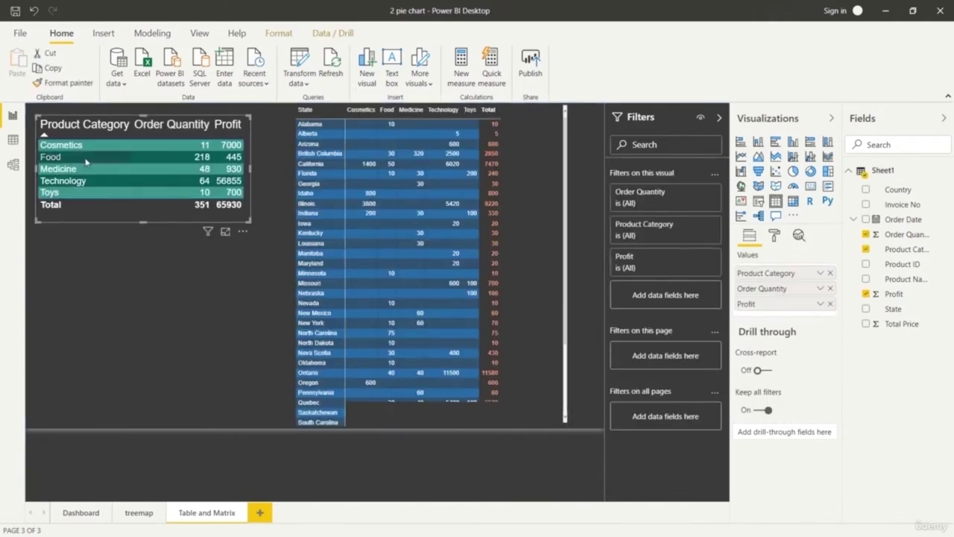
Insert a pie chart with Country as legend and Order Quantity as values, leaving its details without Order Date
{"action": "left_click", "coordinate": [165, 339]}
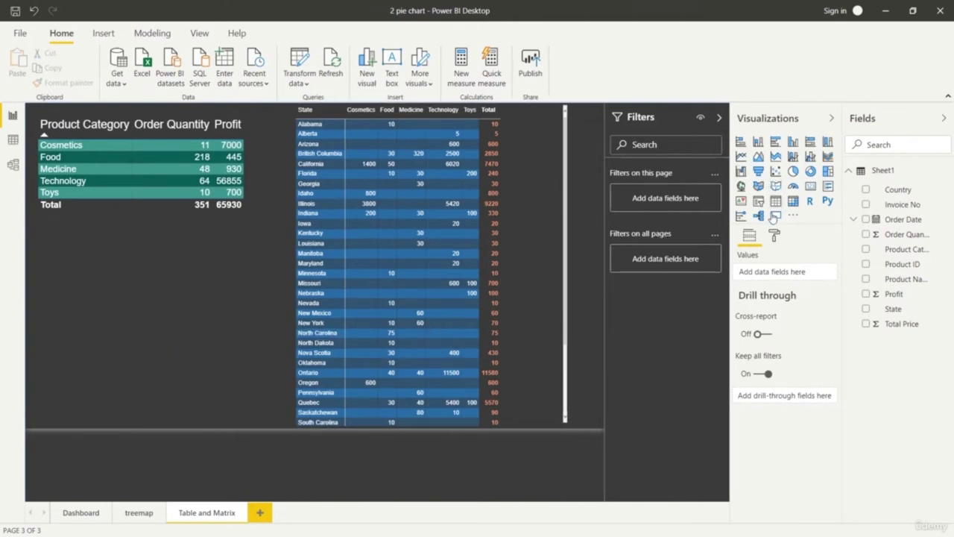
{"action": "left_click", "coordinate": [792, 170]}
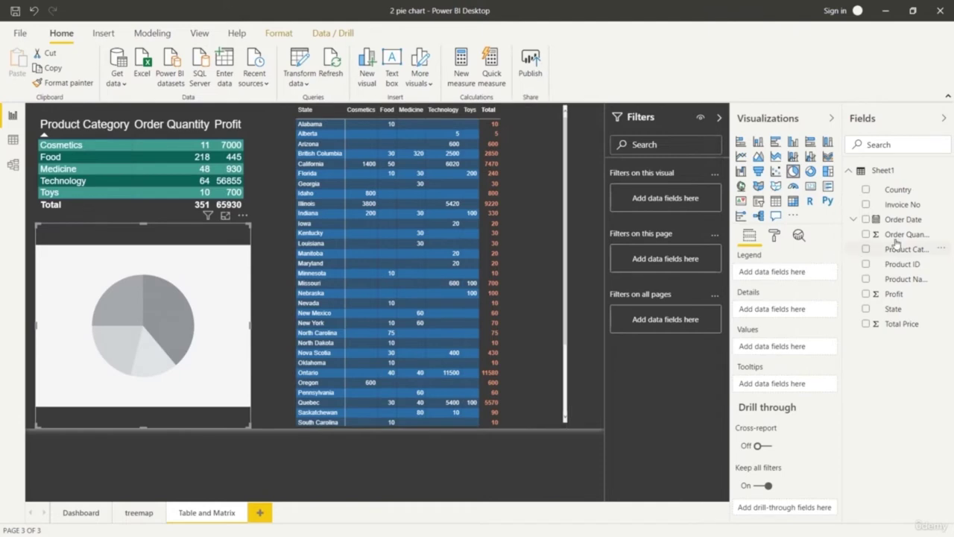
{"action": "left_click_drag", "start_coordinate": [915, 195], "coordinate": [800, 273]}
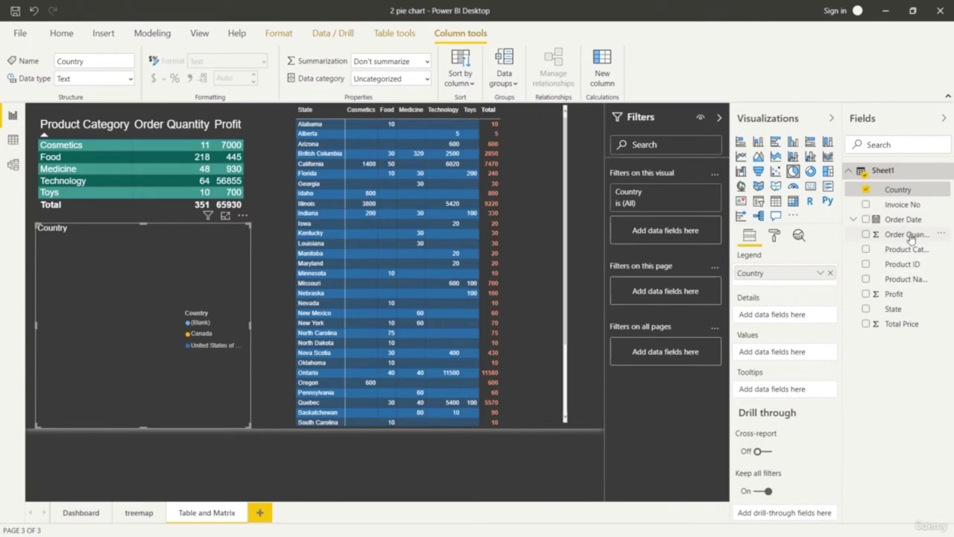
{"action": "left_click_drag", "start_coordinate": [905, 219], "coordinate": [795, 323]}
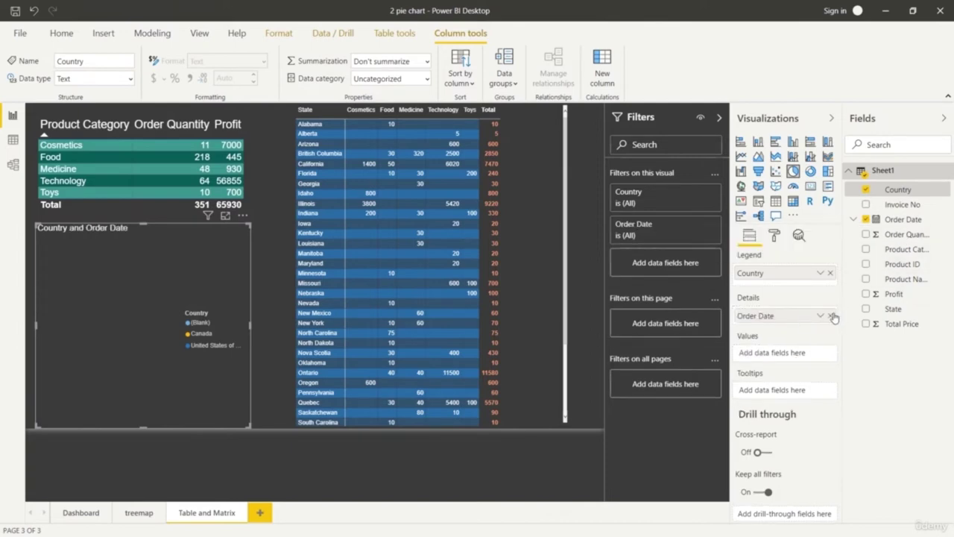
{"action": "left_click_drag", "start_coordinate": [905, 235], "coordinate": [814, 365]}
{"action": "left_click_drag", "start_coordinate": [904, 237], "coordinate": [783, 360]}
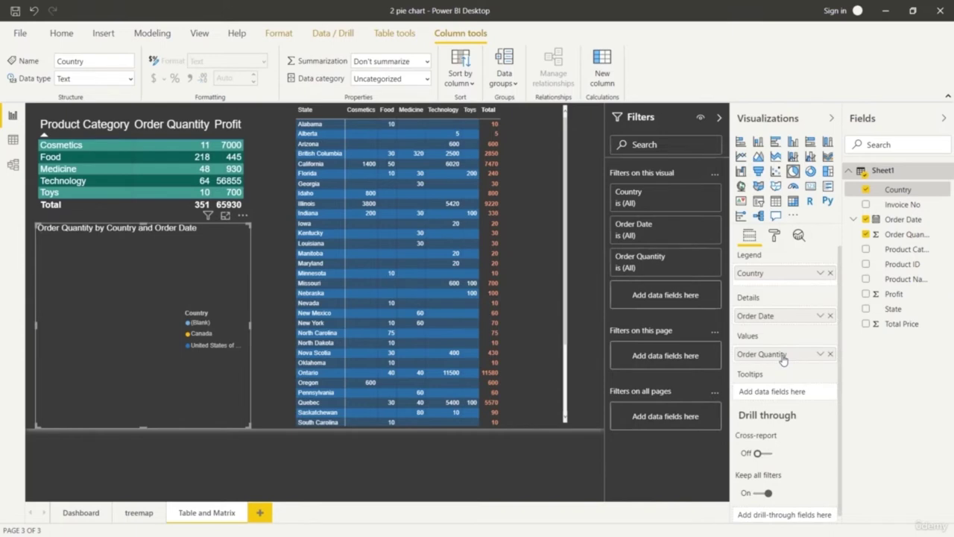
{"action": "left_click", "coordinate": [829, 316]}
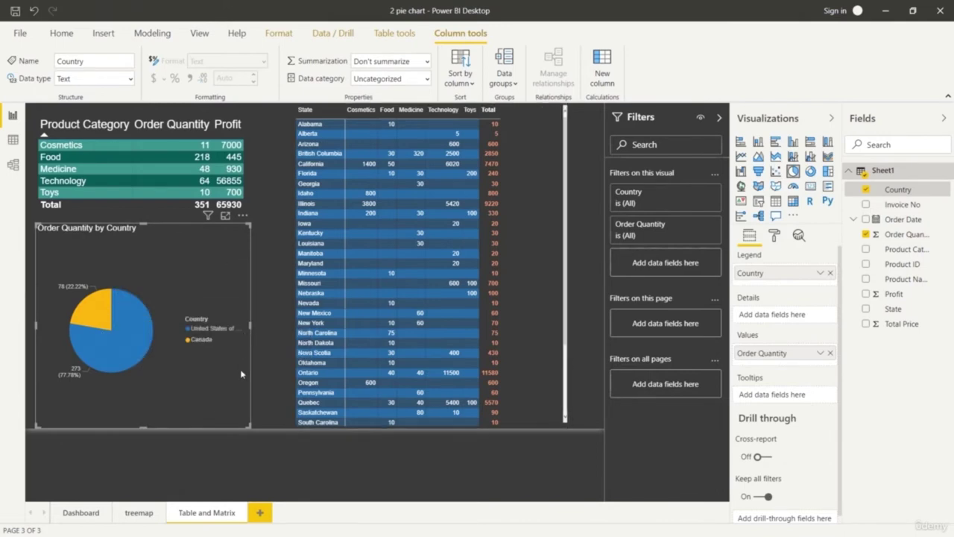
Shrink the Order Quantity by Country pie chart slightly within the space below the product category table
{"action": "left_click_drag", "start_coordinate": [36, 223], "coordinate": [48, 290]}
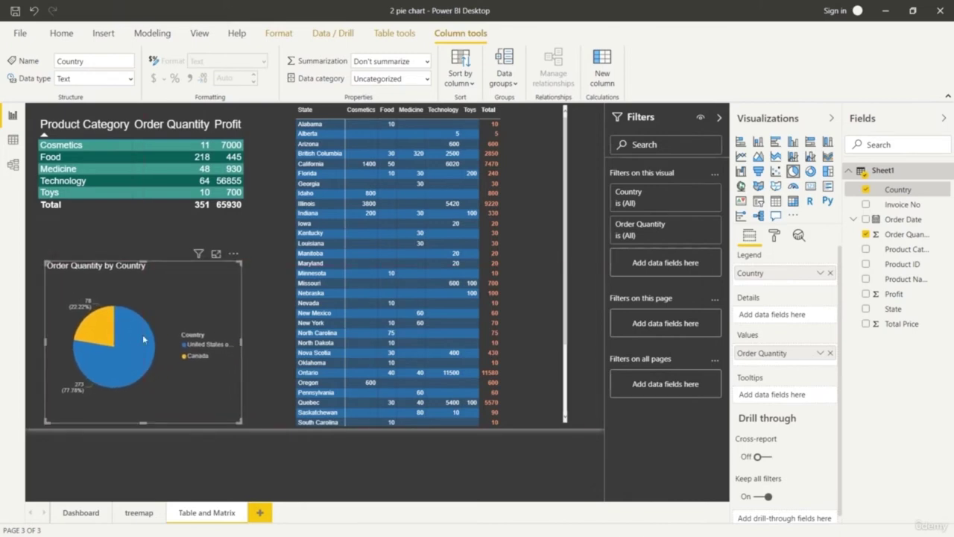
{"action": "left_click", "coordinate": [259, 455]}
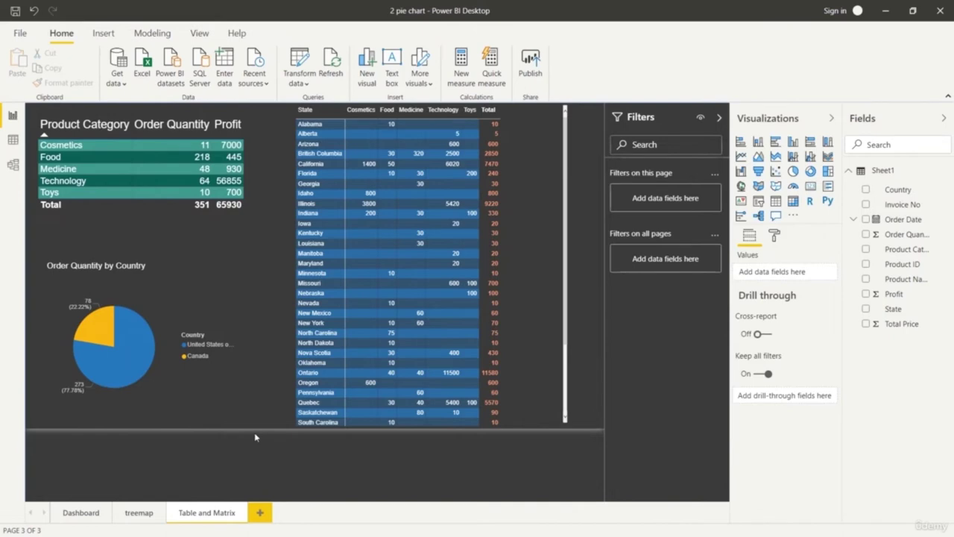
Cross-filter the table and matrix with the Canada and United States slices of the pie chart and compare the results
{"action": "left_click", "coordinate": [130, 359]}
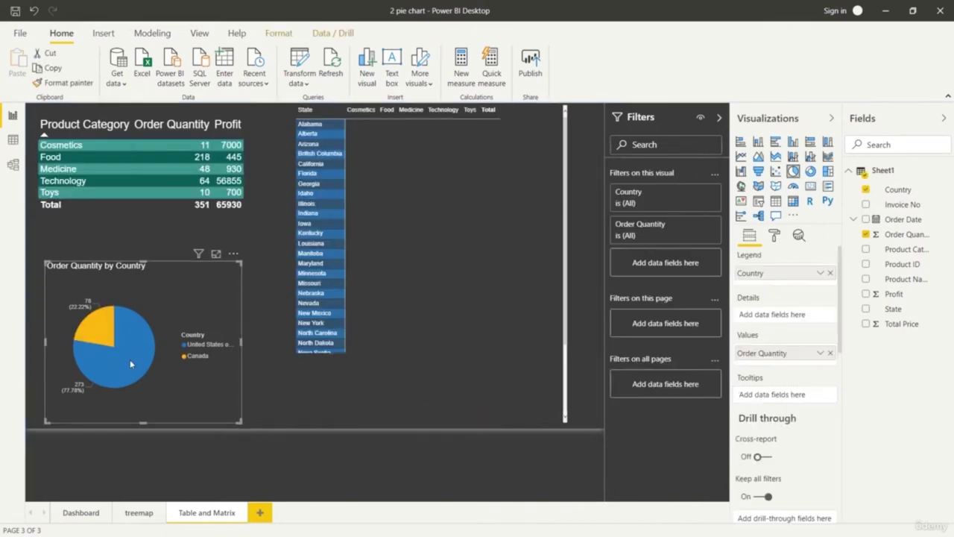
{"action": "left_click", "coordinate": [101, 328]}
{"action": "left_click", "coordinate": [102, 331]}
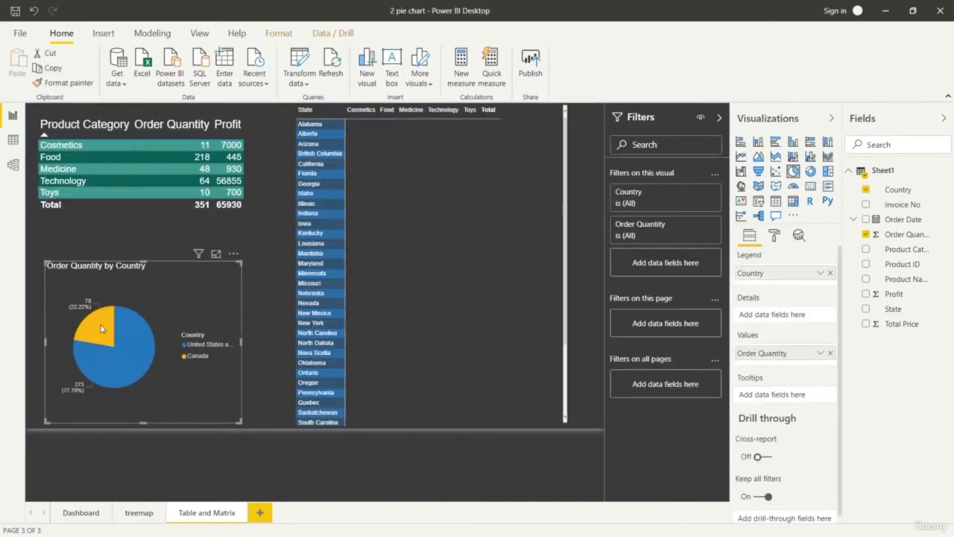
{"action": "left_click", "coordinate": [103, 332]}
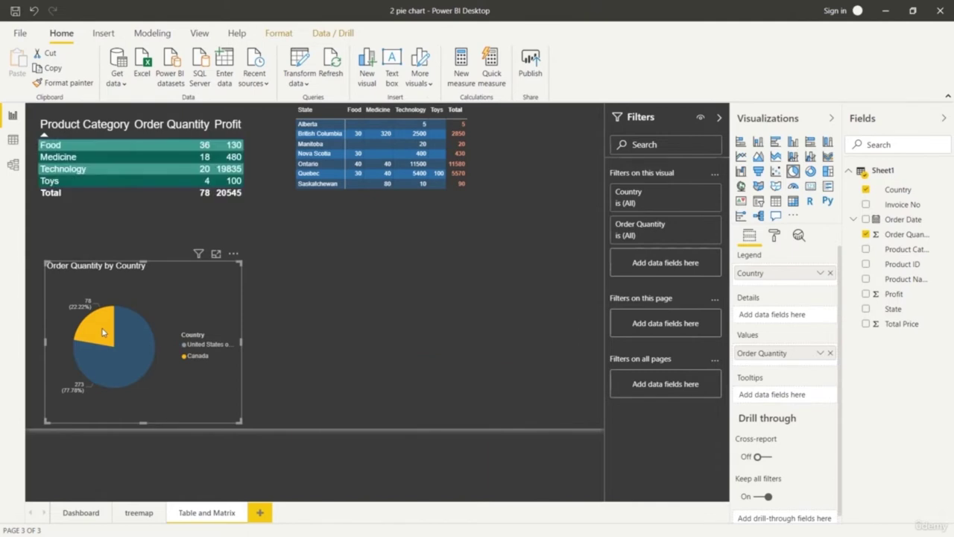
{"action": "left_click", "coordinate": [136, 362]}
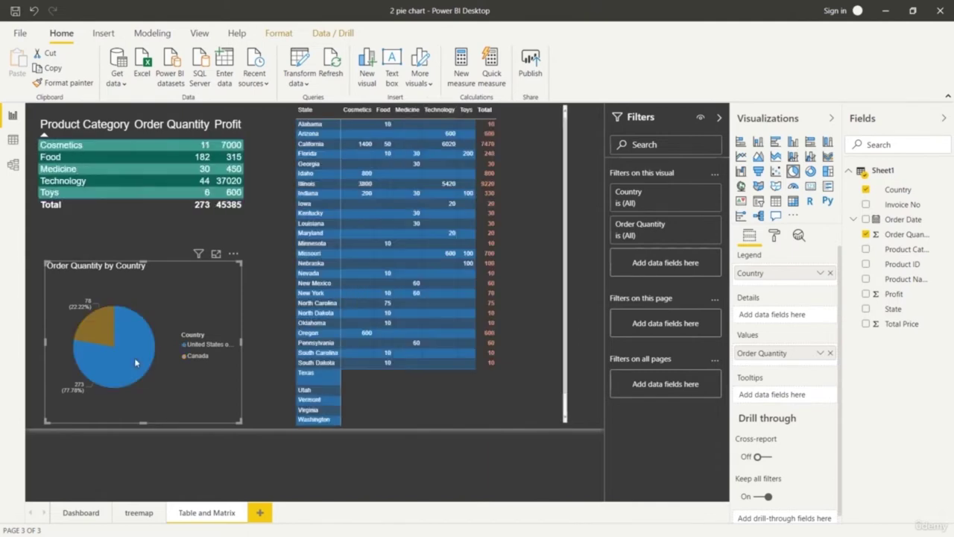
{"action": "left_click", "coordinate": [151, 459]}
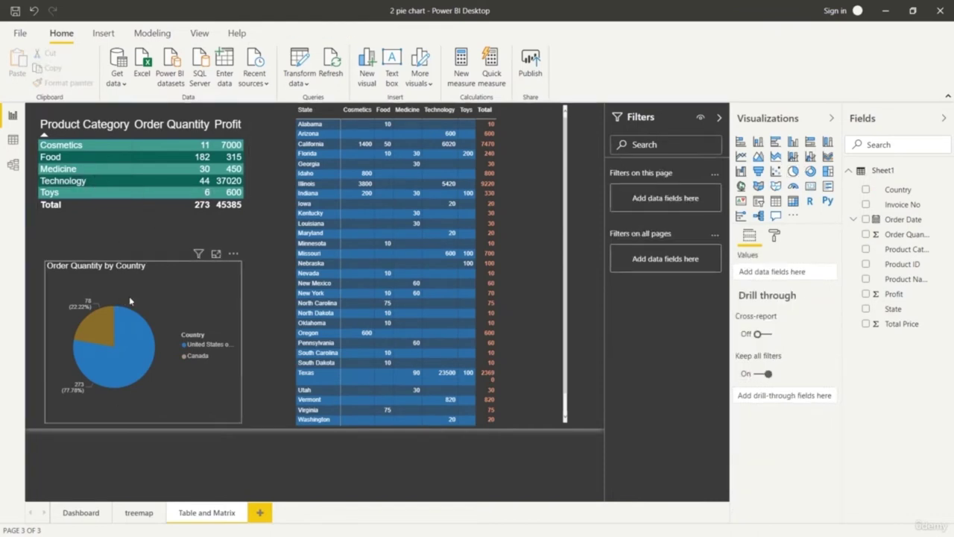
Cross-filter the pie chart and matrix by each product category in the table, and clear the selection at the end
{"action": "left_click", "coordinate": [87, 158]}
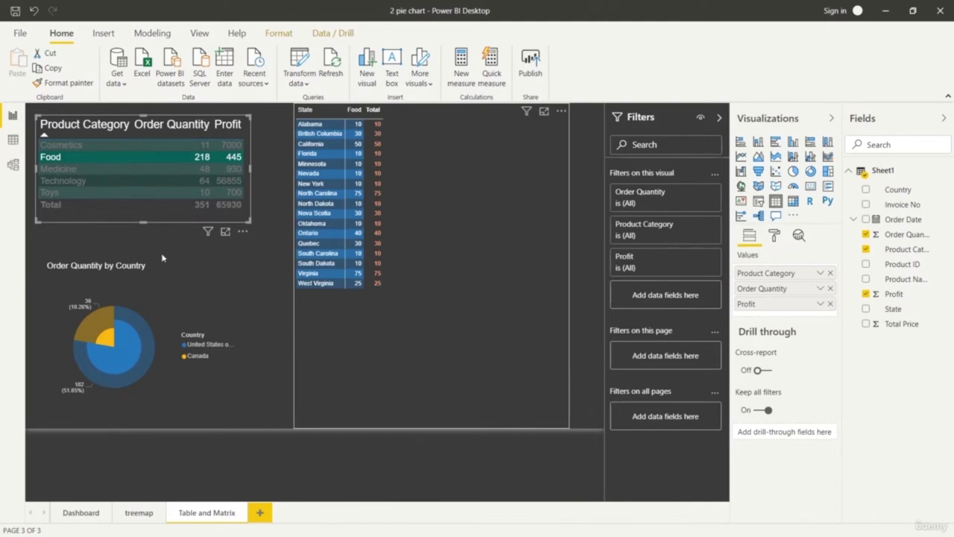
{"action": "left_click", "coordinate": [88, 181]}
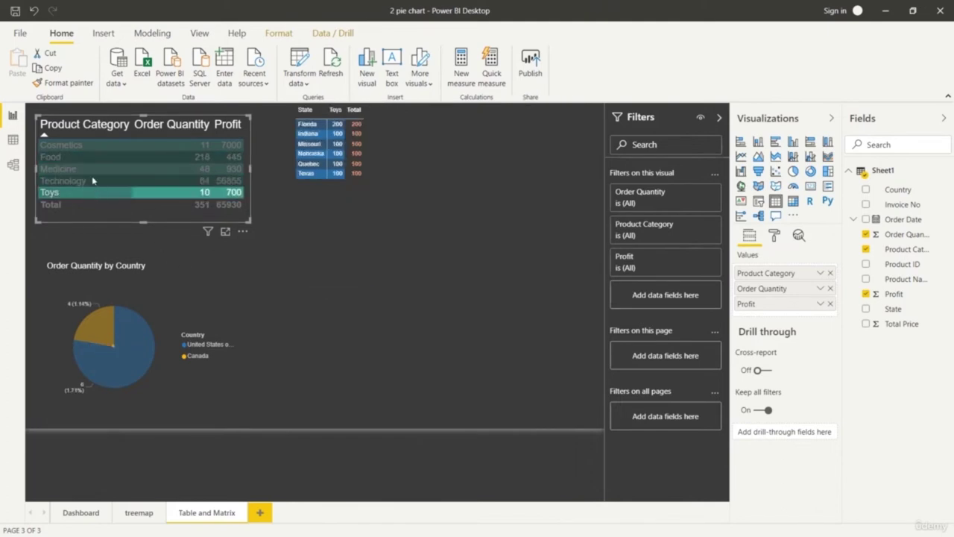
{"action": "left_click", "coordinate": [83, 158]}
{"action": "left_click", "coordinate": [83, 168]}
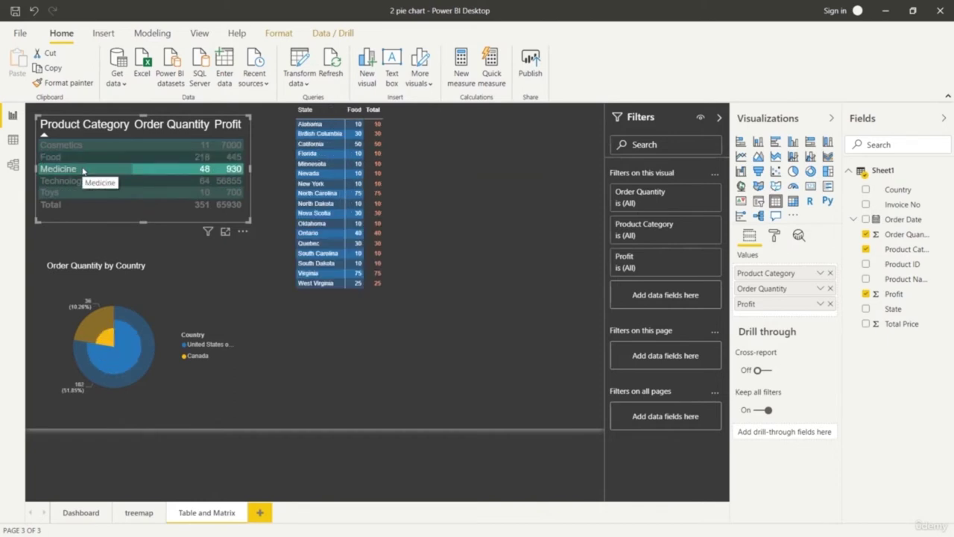
{"action": "left_click", "coordinate": [86, 182]}
{"action": "left_click", "coordinate": [95, 192]}
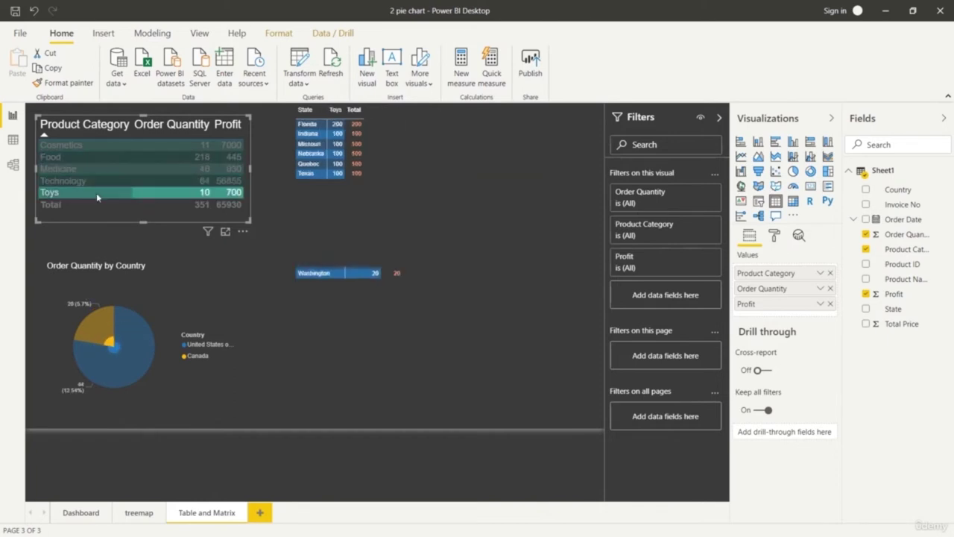
{"action": "left_click", "coordinate": [83, 146]}
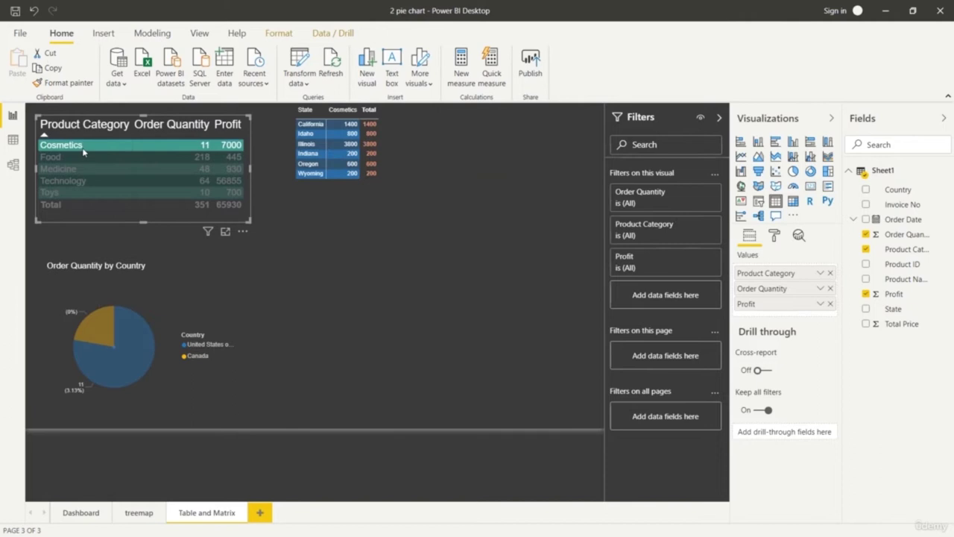
{"action": "left_click", "coordinate": [80, 181]}
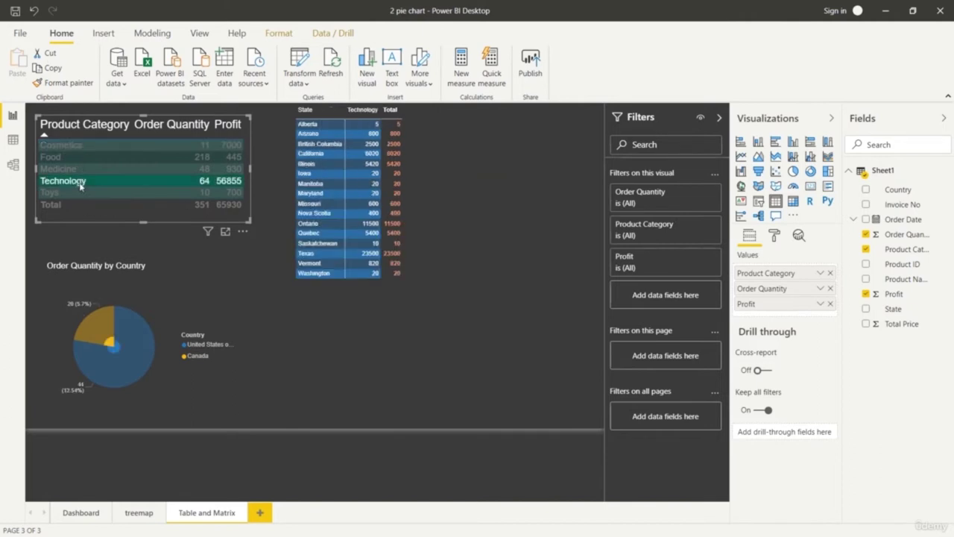
{"action": "left_click", "coordinate": [78, 215]}
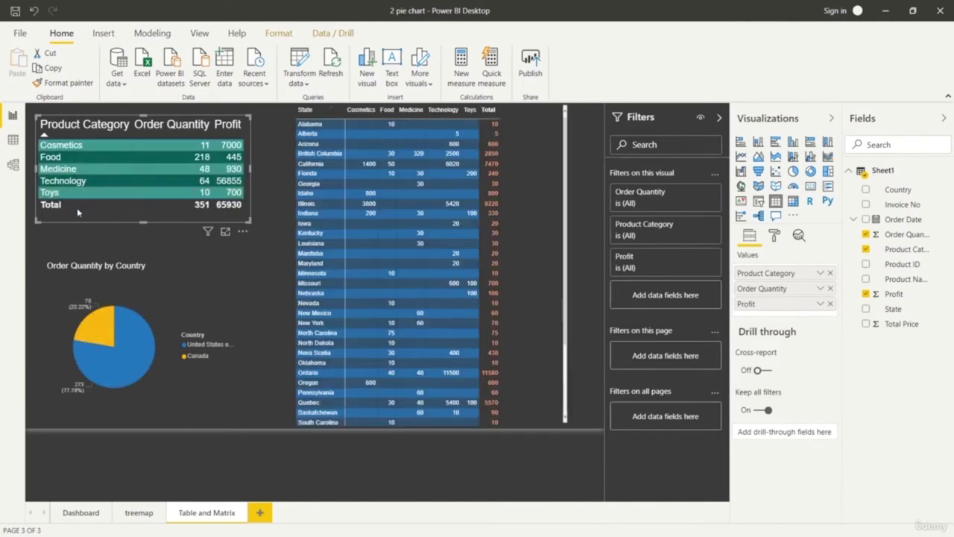
Examine how the table and pie chart respond to Kentucky, Maryland, Quebec, Texas and California selected one by one in the matrix
{"action": "left_click", "coordinate": [317, 234]}
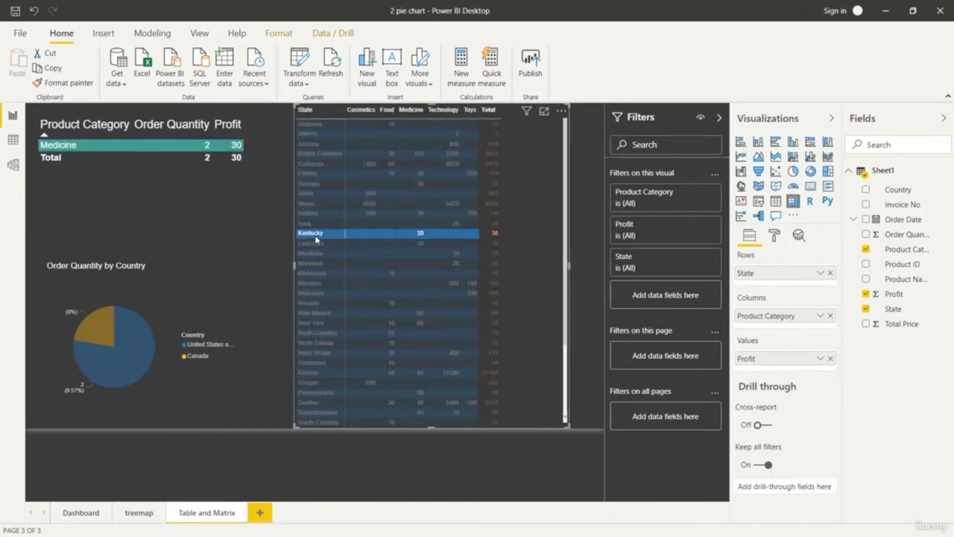
{"action": "left_click", "coordinate": [322, 262]}
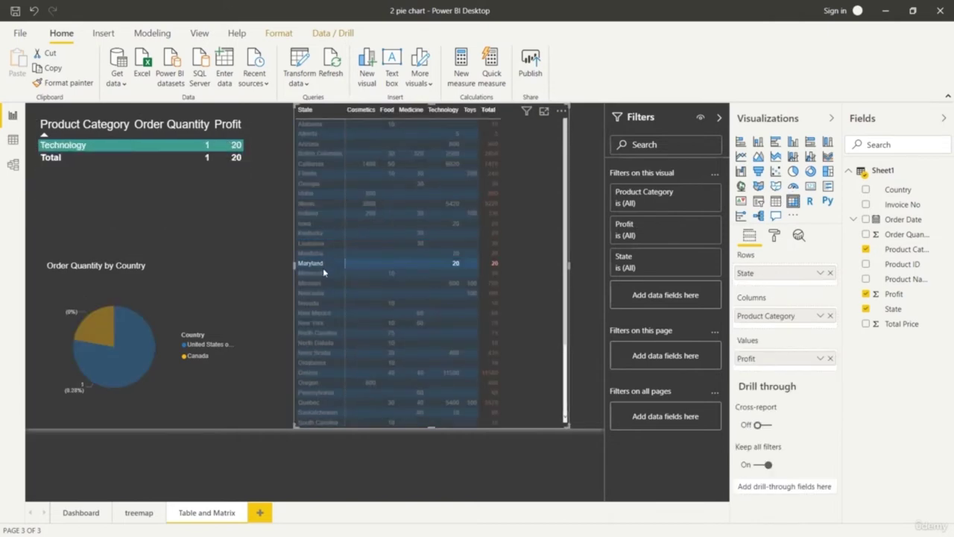
{"action": "left_click", "coordinate": [322, 402]}
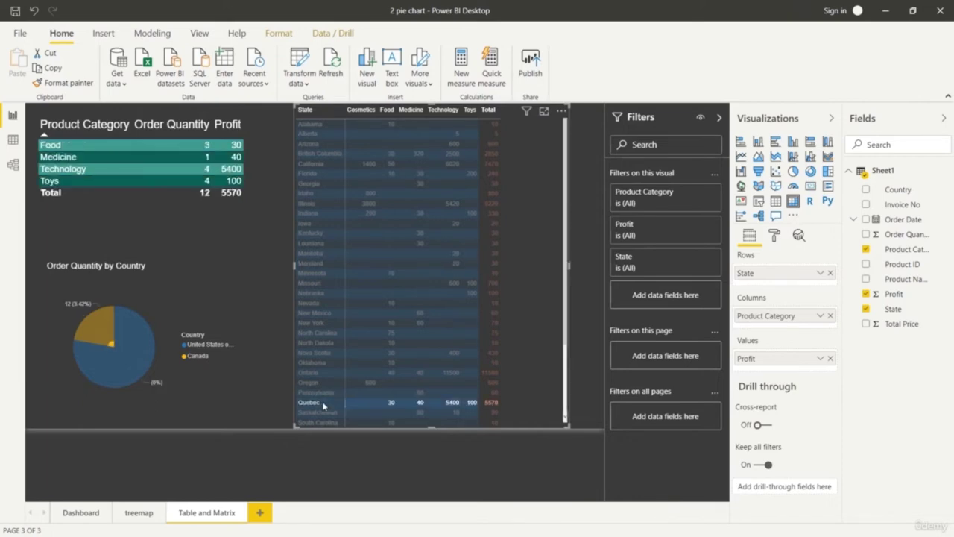
{"action": "scroll", "coordinate": [341, 328], "scroll_direction": "down", "scroll_amount": 3}
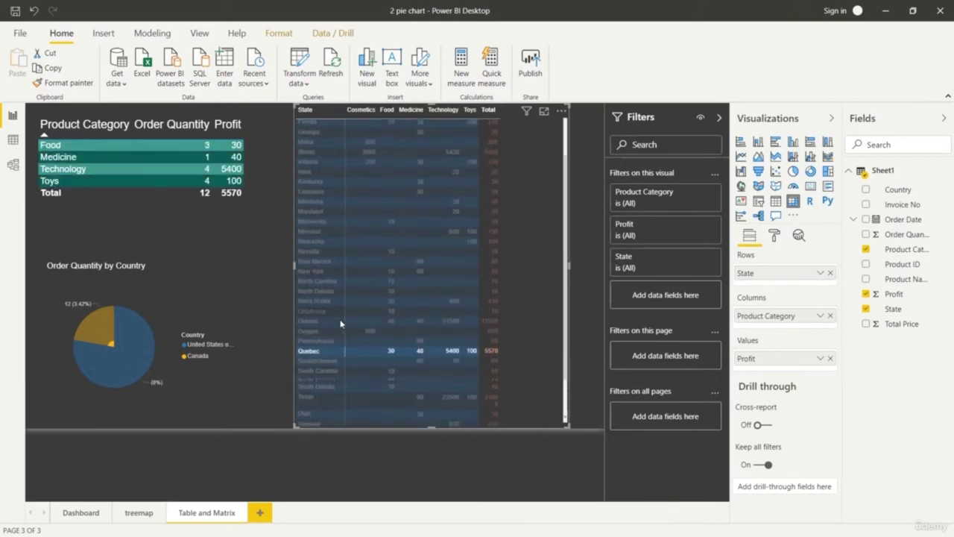
{"action": "left_click", "coordinate": [322, 355]}
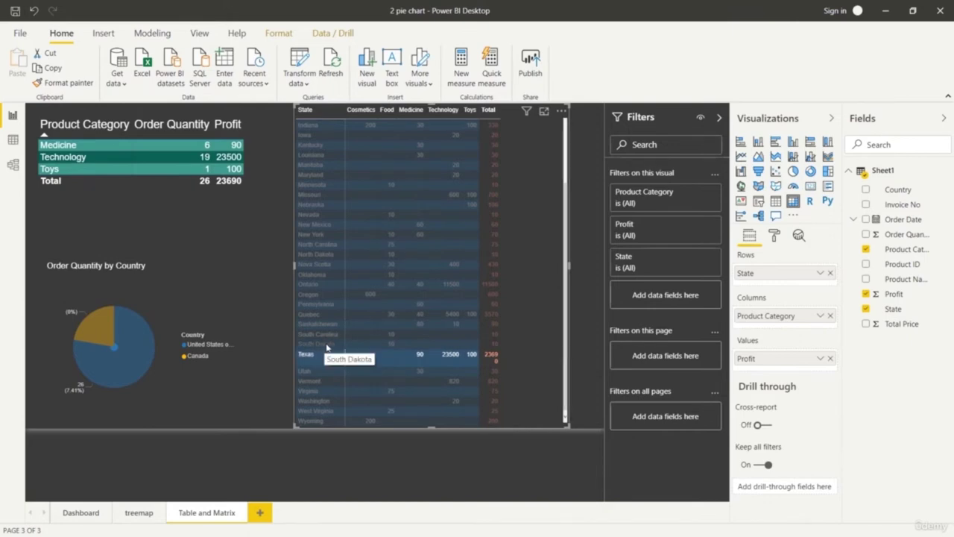
{"action": "scroll", "coordinate": [326, 305], "scroll_direction": "up", "scroll_amount": 3}
{"action": "left_click", "coordinate": [327, 164]}
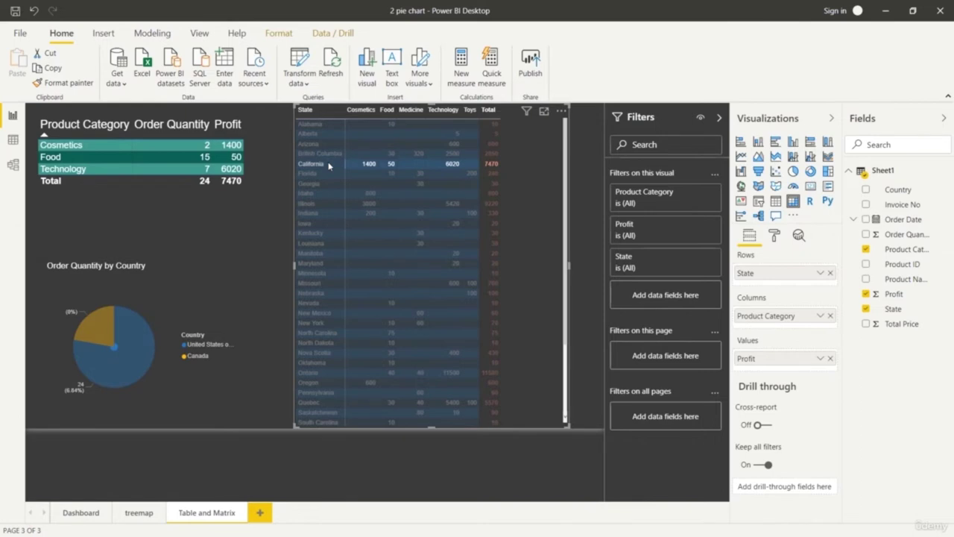
Multi-select British Columbia, California, Florida, Idaho, Indiana, Nebraska and Nova Scotia in the matrix, and filter by Medicine in the product category table
{"action": "left_click", "coordinate": [329, 153]}
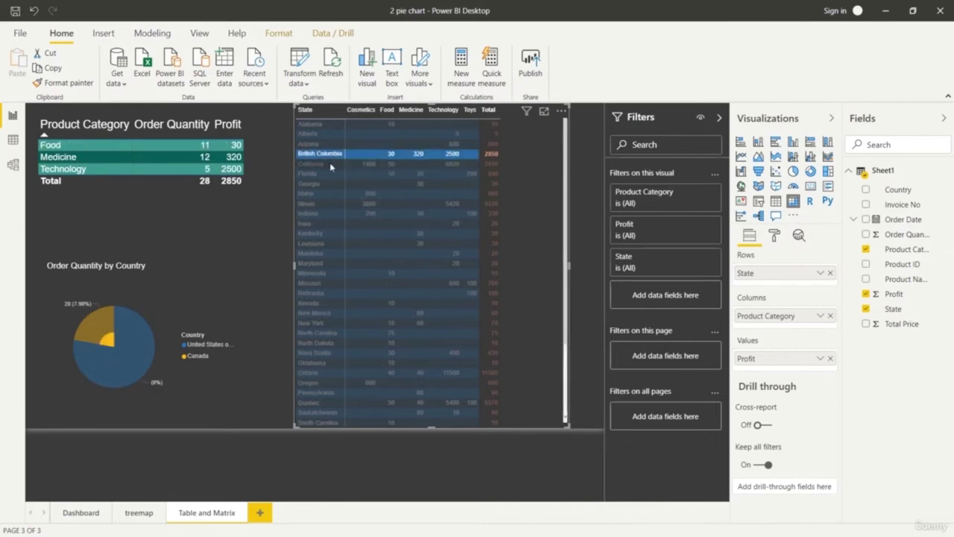
{"action": "left_click", "coordinate": [331, 165], "text": "ctrl"}
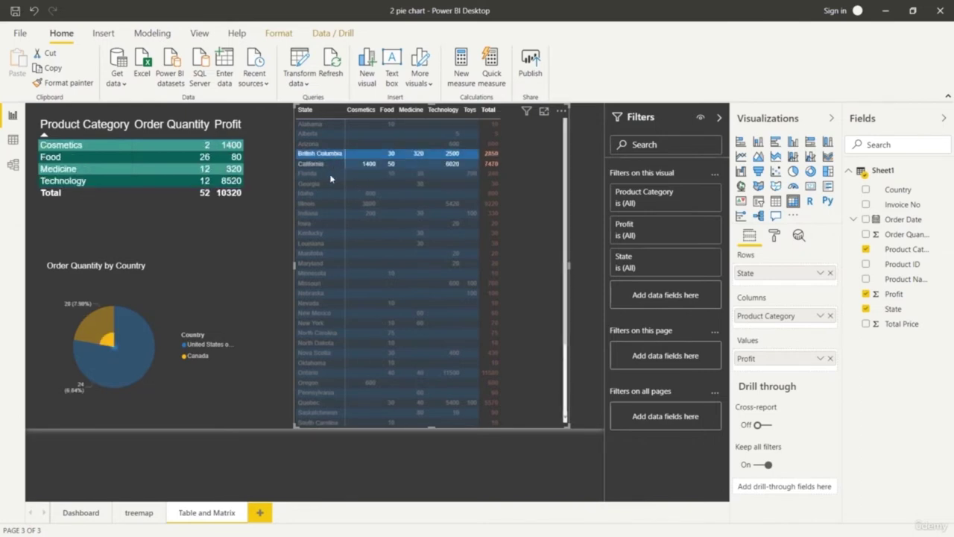
{"action": "left_click", "coordinate": [330, 173], "text": "ctrl"}
{"action": "left_click", "coordinate": [330, 193], "text": "ctrl"}
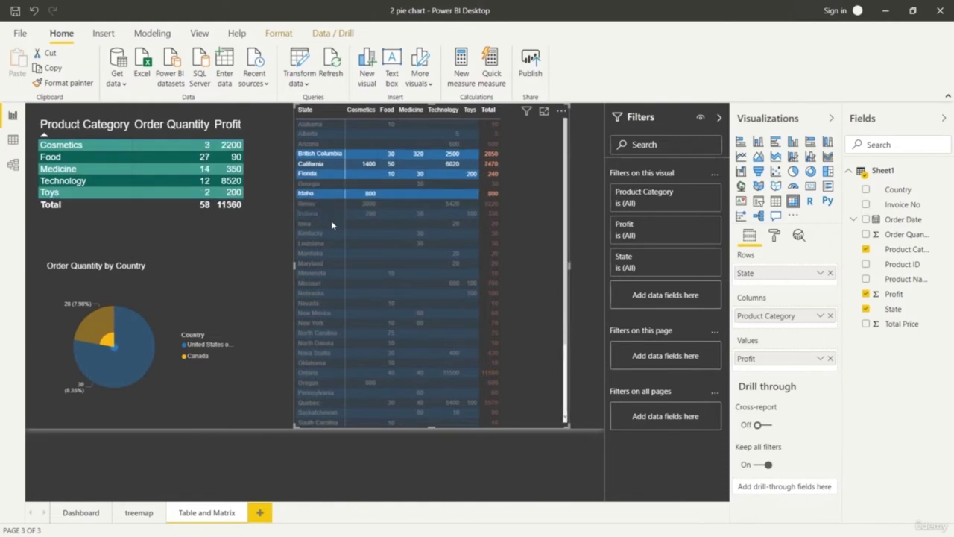
{"action": "left_click", "coordinate": [330, 213], "text": "ctrl"}
{"action": "left_click", "coordinate": [333, 293], "text": "ctrl"}
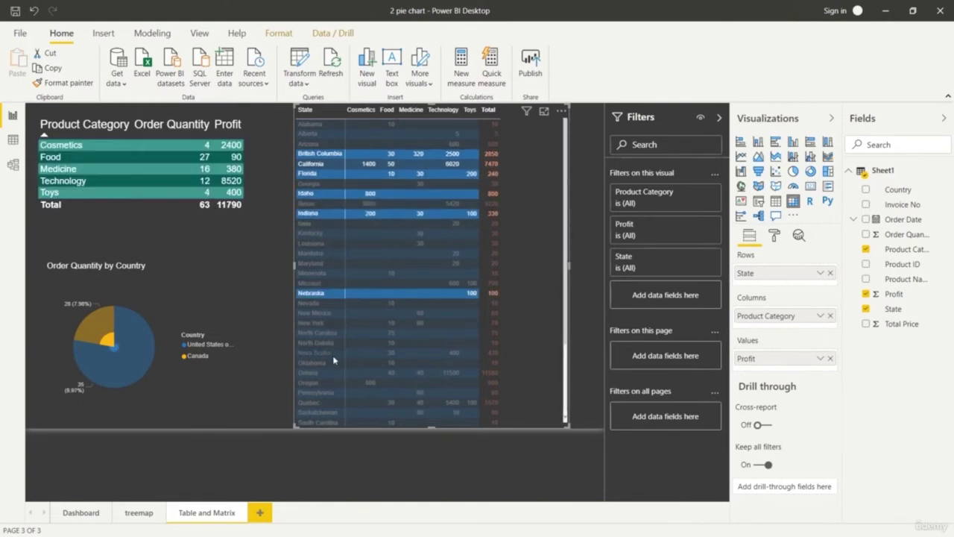
{"action": "left_click", "coordinate": [333, 352], "text": "ctrl"}
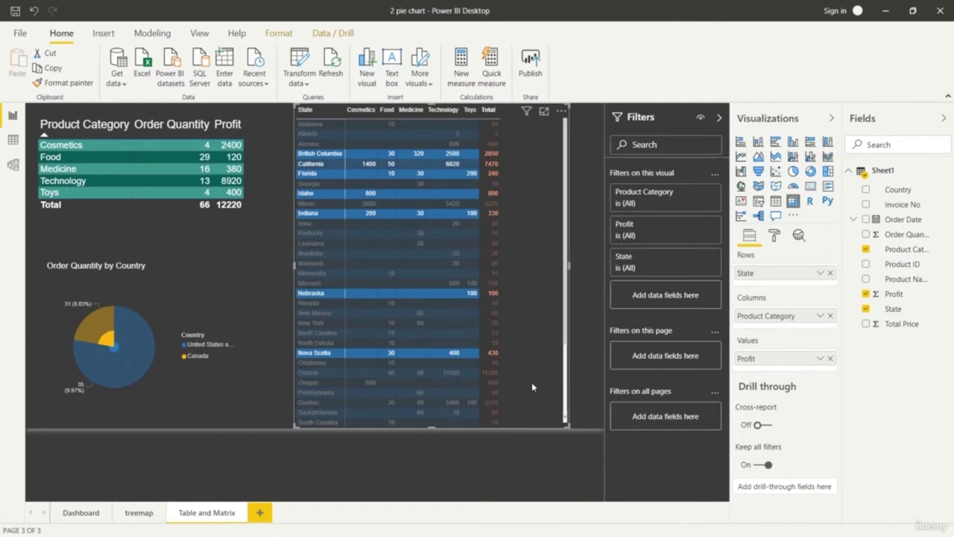
{"action": "left_click", "coordinate": [160, 172]}
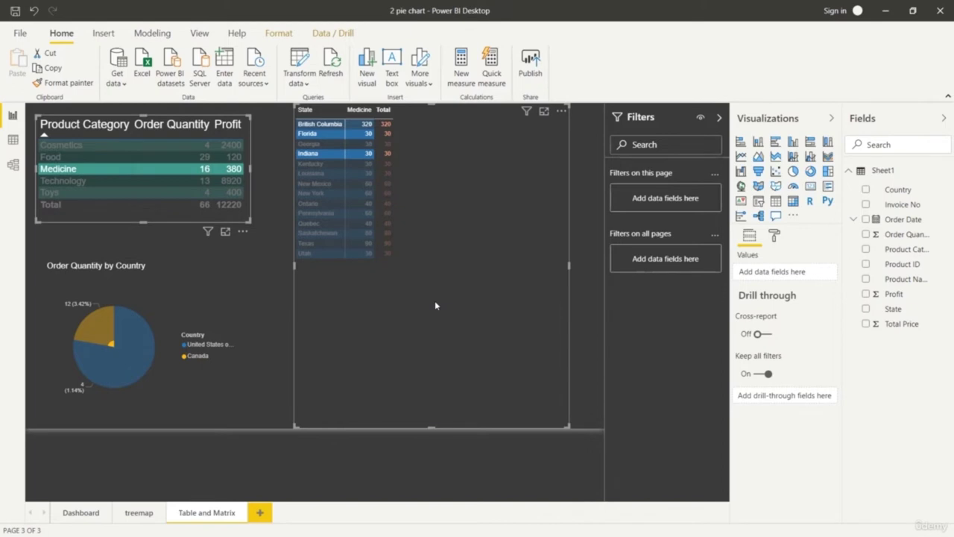
Clear the cross-filtering, and move the new Q&A visual from beside the pie chart to the report page's lower right corner
{"action": "left_click", "coordinate": [373, 464]}
{"action": "left_click", "coordinate": [170, 356]}
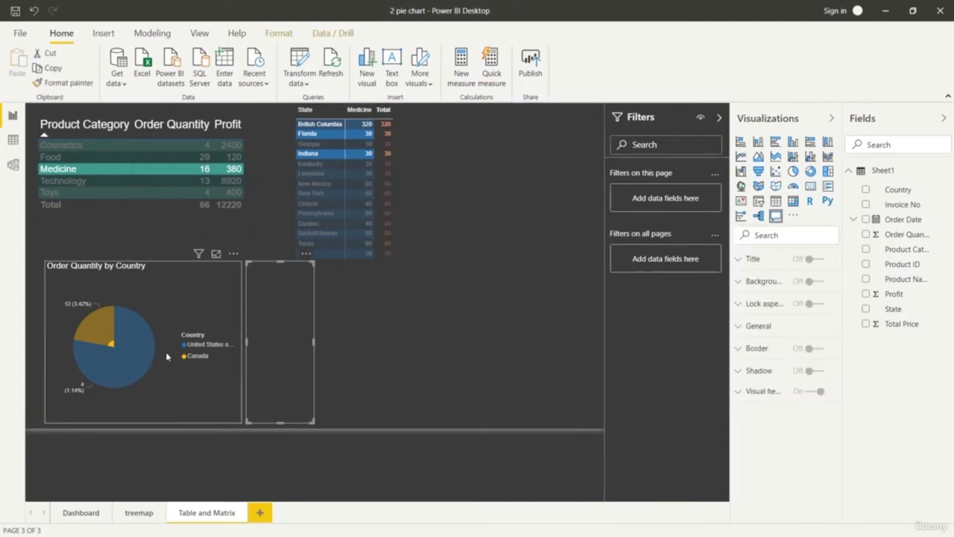
{"action": "double_click", "coordinate": [330, 454]}
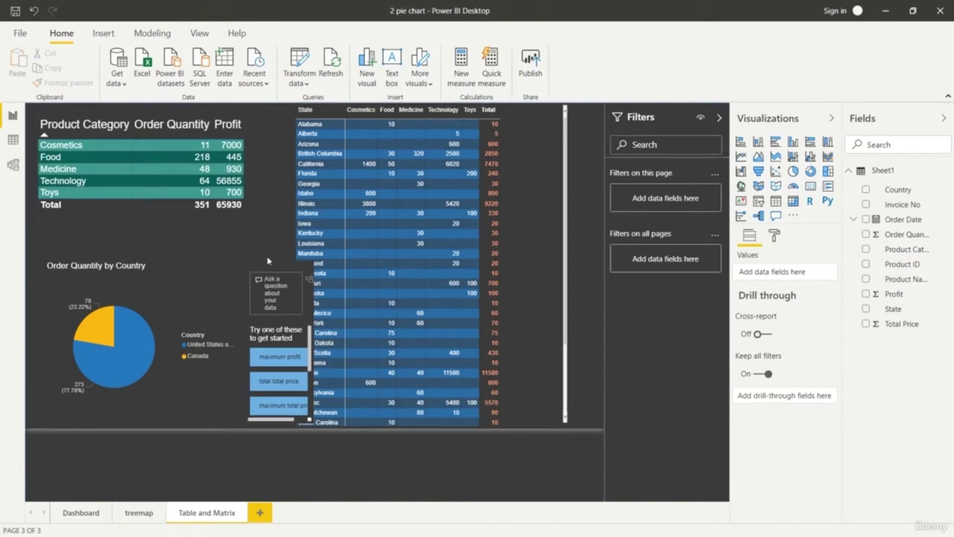
{"action": "left_click_drag", "start_coordinate": [308, 387], "coordinate": [597, 393]}
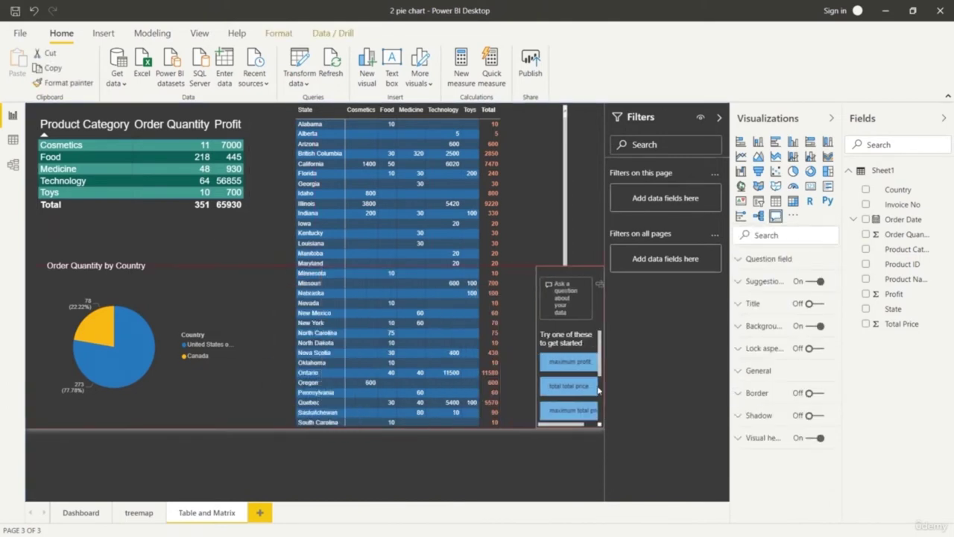
Ask the suggested question "maximum profit" in the Q&A visual and deselect the visual
{"action": "left_click", "coordinate": [494, 442]}
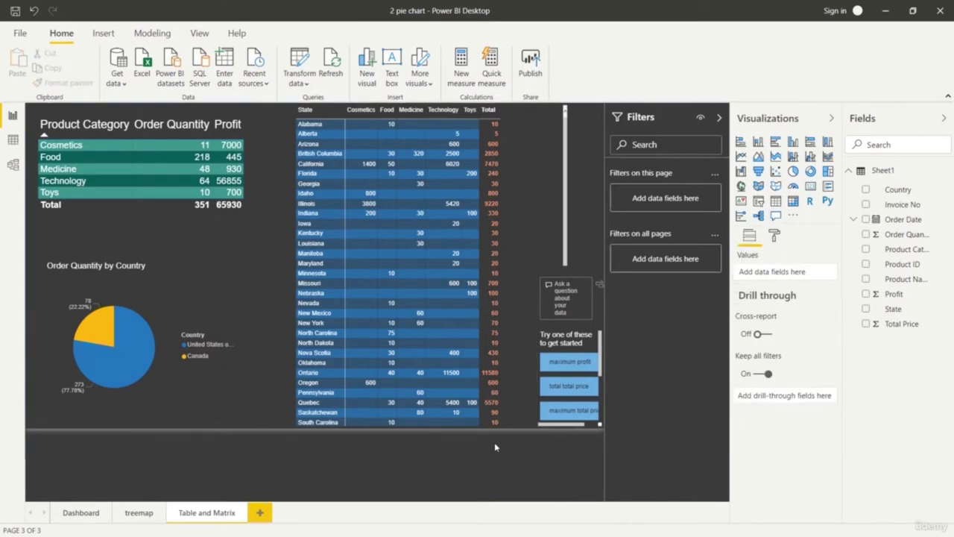
{"action": "left_click", "coordinate": [568, 362]}
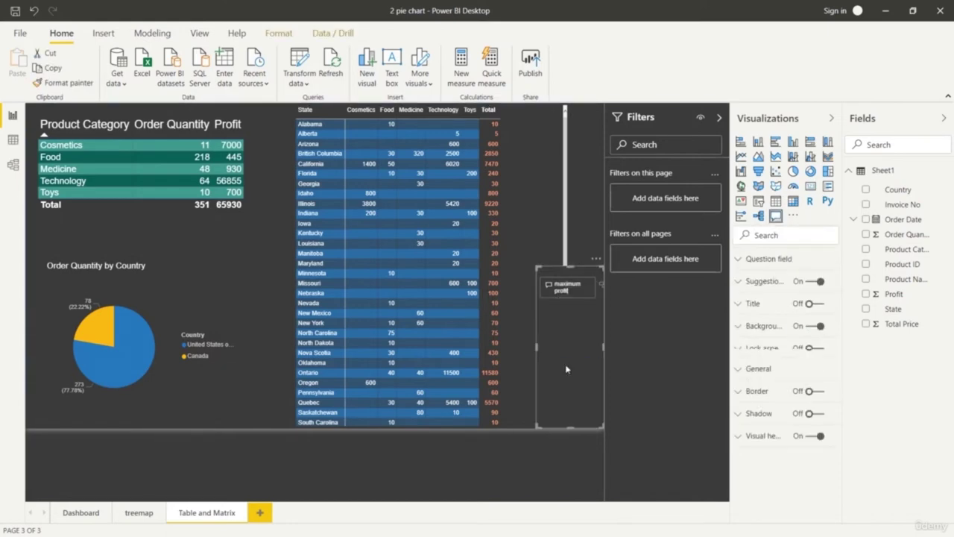
{"action": "left_click", "coordinate": [562, 453]}
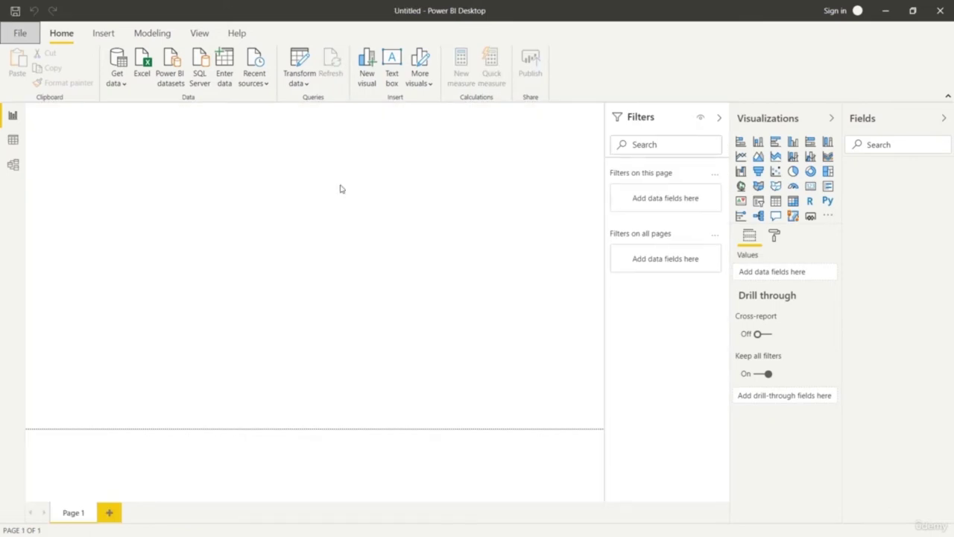
{"action": "left_click", "coordinate": [112, 85]}
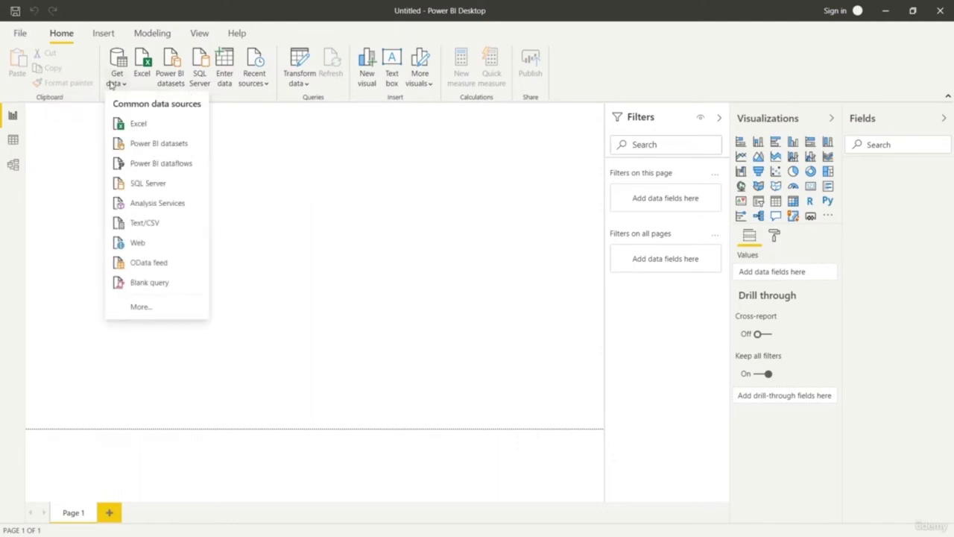
{"action": "left_click", "coordinate": [148, 124]}
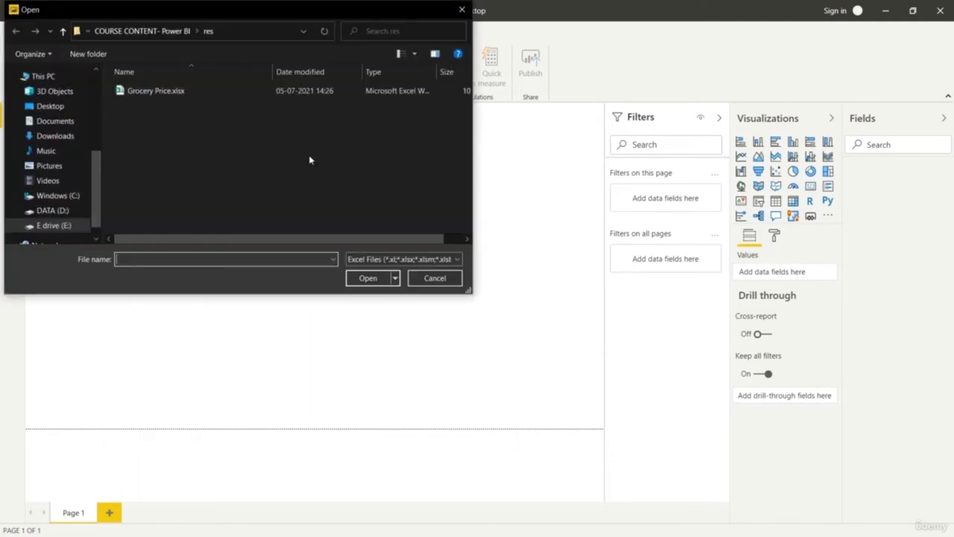
{"action": "left_click", "coordinate": [183, 92]}
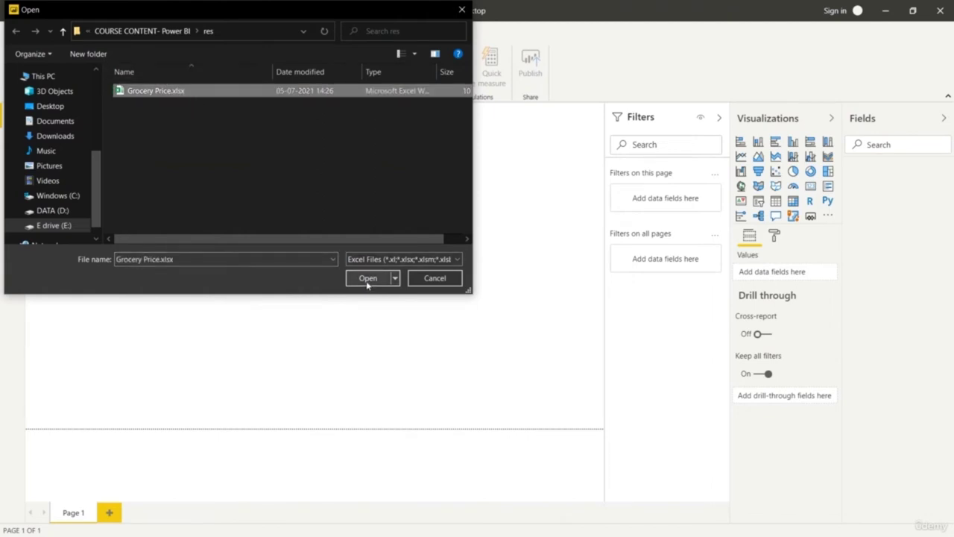
{"action": "left_click", "coordinate": [462, 9]}
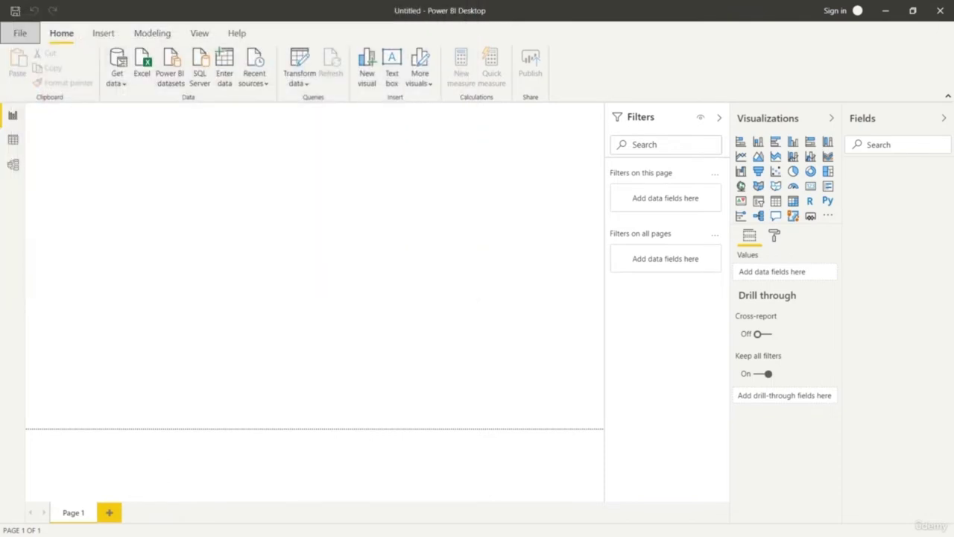
Examine the full list of available data source connectors, including the Database and Azure categories
{"action": "left_click", "coordinate": [120, 63]}
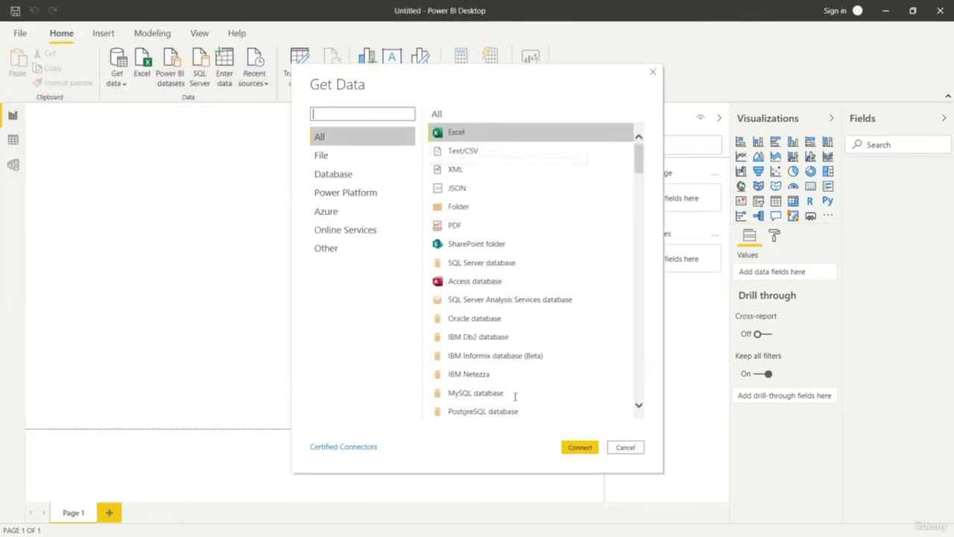
{"action": "scroll", "coordinate": [605, 266], "scroll_direction": "down", "scroll_amount": 5}
{"action": "scroll", "coordinate": [605, 267], "scroll_direction": "down", "scroll_amount": 5}
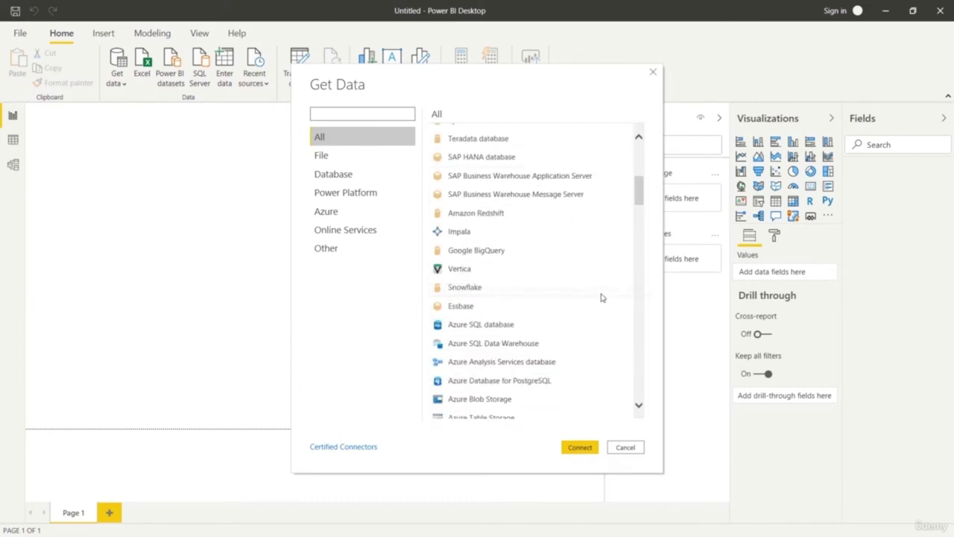
{"action": "scroll", "coordinate": [619, 266], "scroll_direction": "down", "scroll_amount": 10}
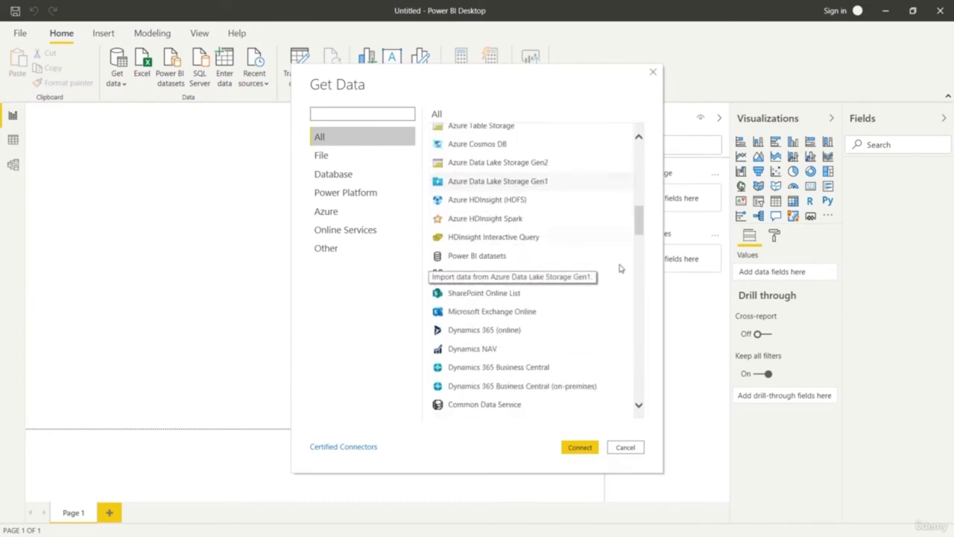
{"action": "left_click_drag", "start_coordinate": [639, 258], "coordinate": [628, 131]}
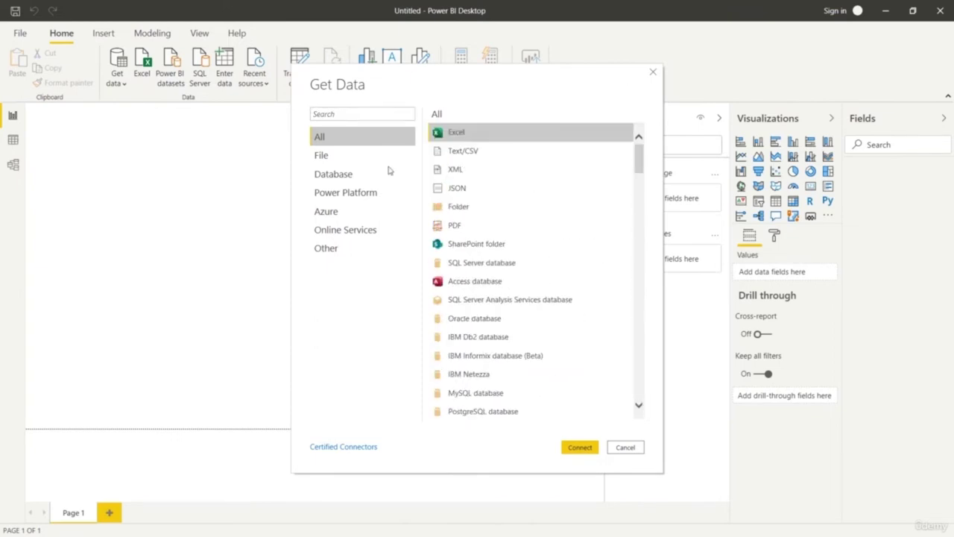
{"action": "left_click", "coordinate": [363, 177]}
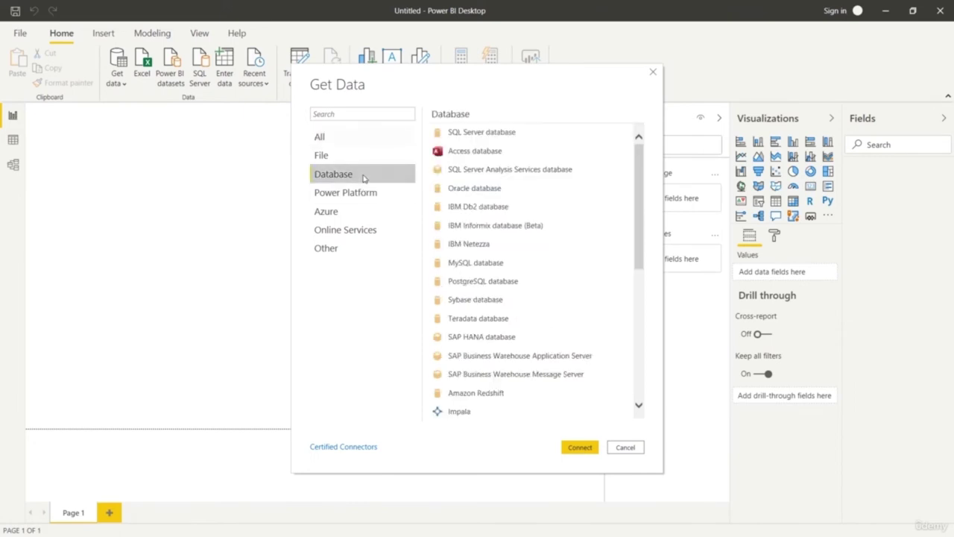
{"action": "left_click", "coordinate": [357, 215]}
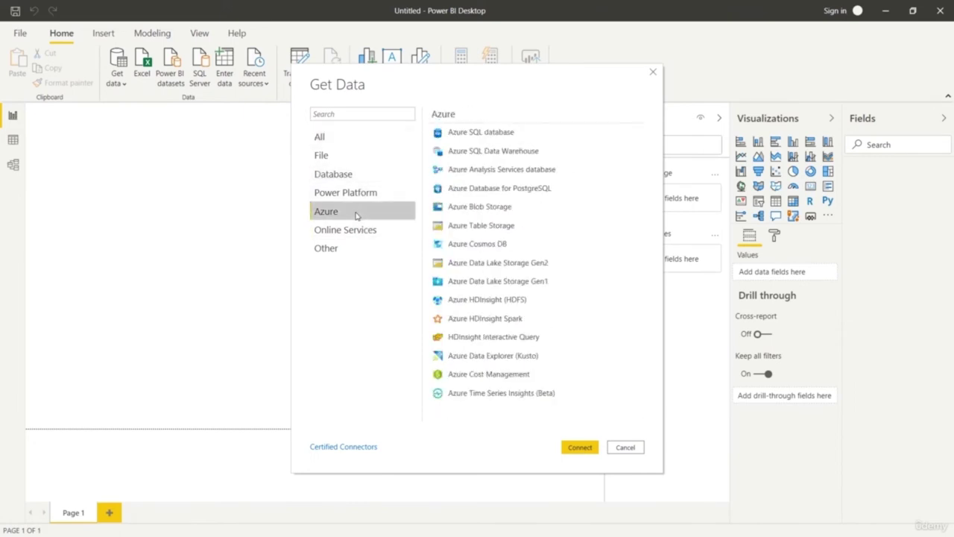
Connect to the Excel workbook Grocery Price.xlsx and load its Sheet1 into the new report
{"action": "left_click", "coordinate": [360, 138]}
{"action": "left_click", "coordinate": [587, 447]}
{"action": "left_click", "coordinate": [214, 92]}
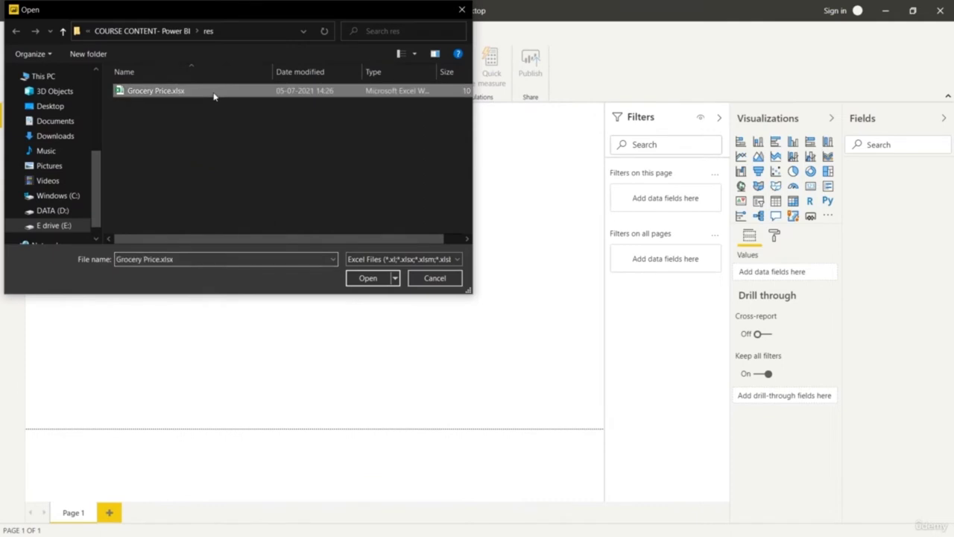
{"action": "left_click", "coordinate": [367, 278]}
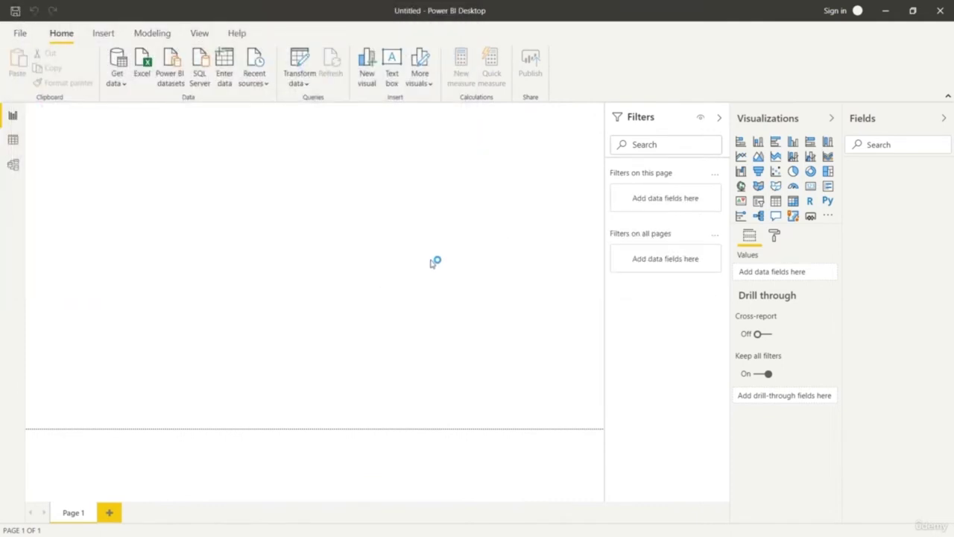
{"action": "left_click", "coordinate": [242, 155]}
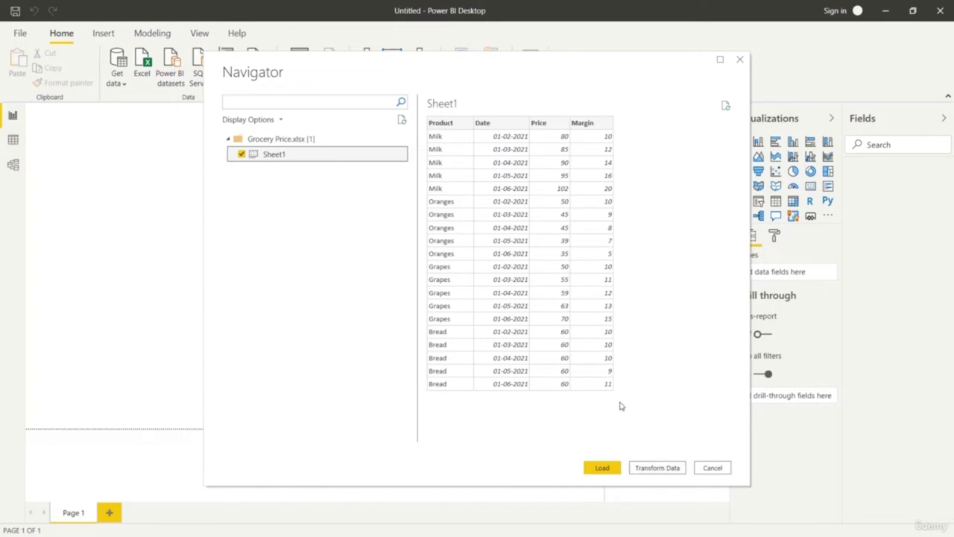
{"action": "left_click", "coordinate": [603, 468]}
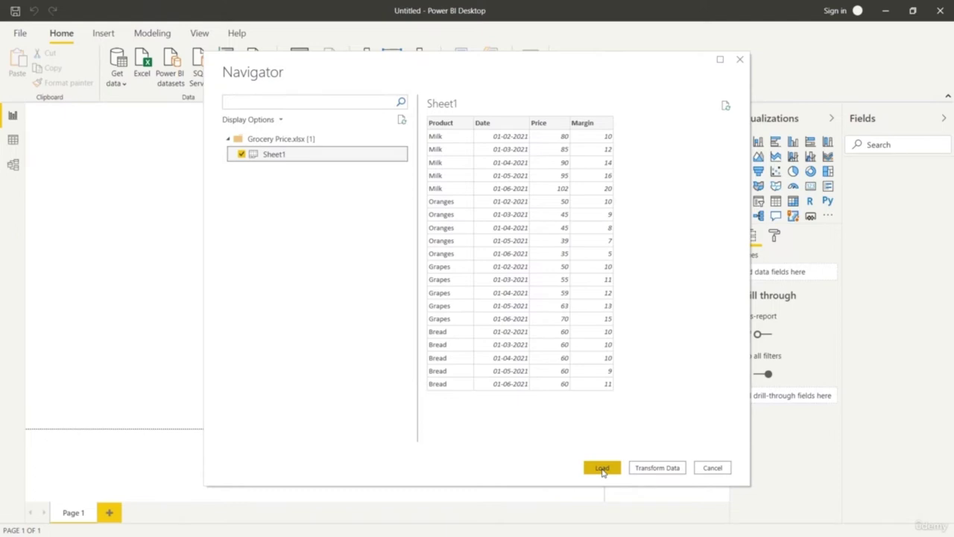
{"action": "left_click", "coordinate": [602, 468]}
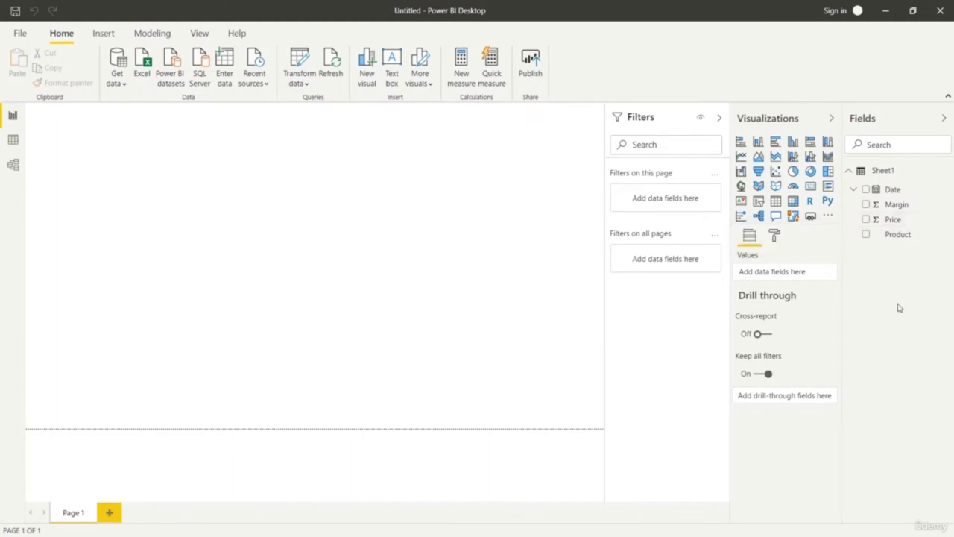
Add a ribbon chart enlarged to fill the whole report page, with Price as its values
{"action": "left_click", "coordinate": [828, 158]}
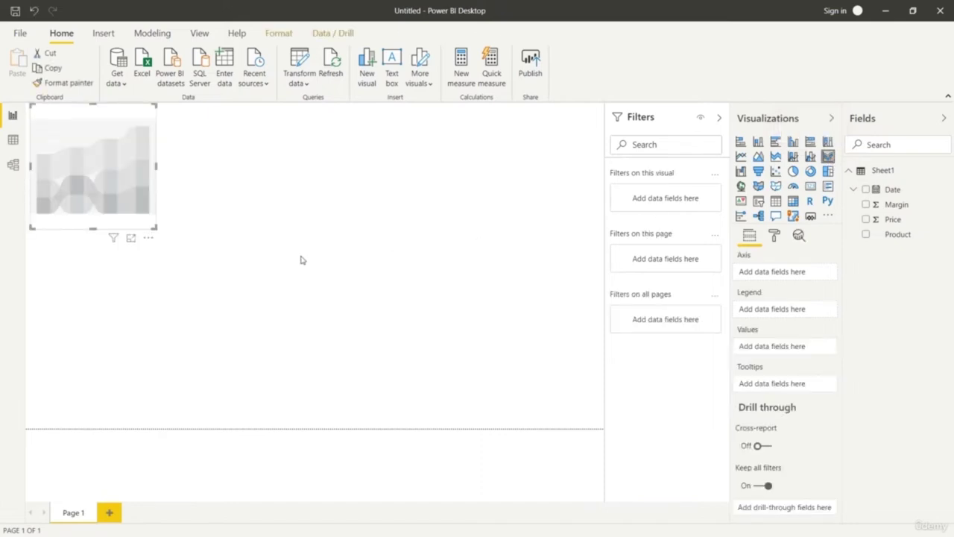
{"action": "left_click_drag", "start_coordinate": [177, 249], "coordinate": [605, 427]}
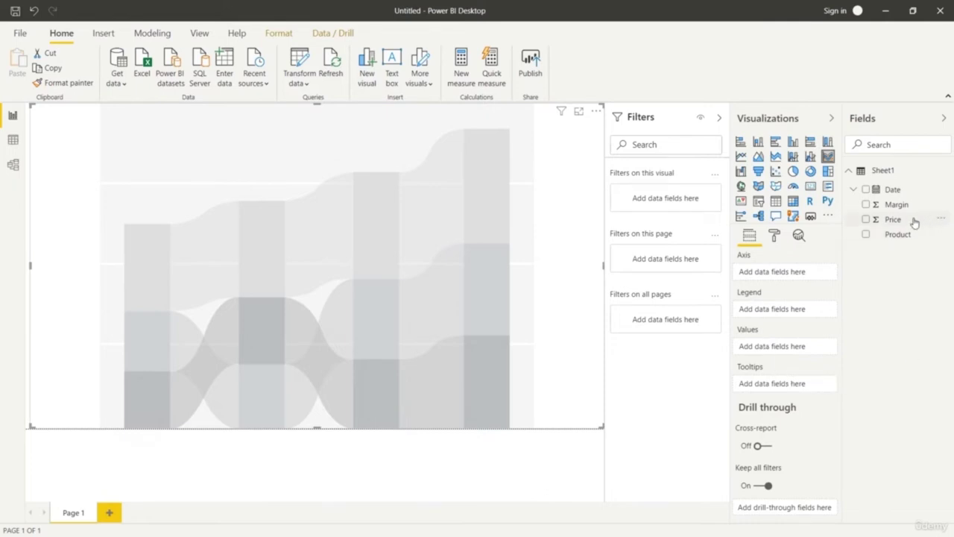
{"action": "left_click_drag", "start_coordinate": [914, 223], "coordinate": [809, 352]}
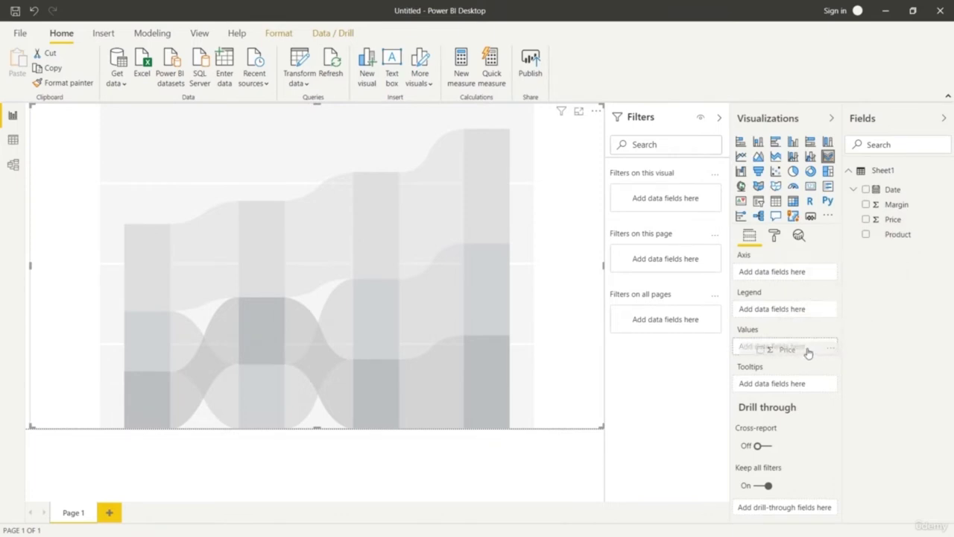
{"action": "left_click_drag", "start_coordinate": [809, 352], "coordinate": [807, 351]}
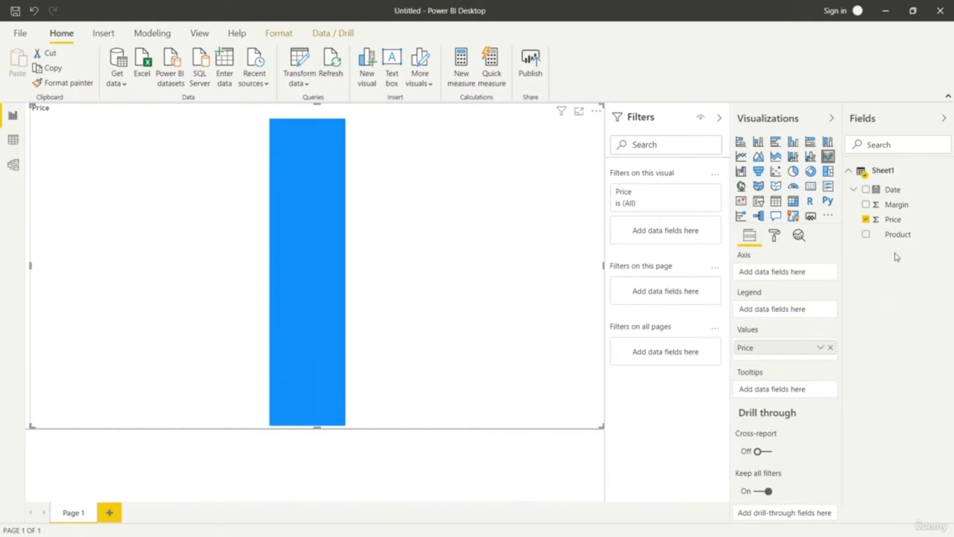
Assign Date to the ribbon chart's axis, without Margin, and Product to its legend
{"action": "left_click_drag", "start_coordinate": [852, 206], "coordinate": [785, 273]}
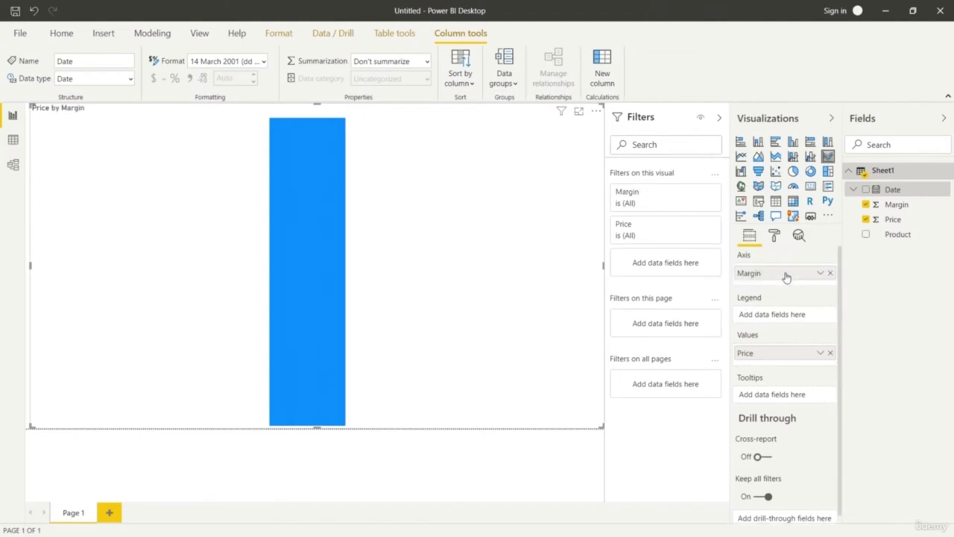
{"action": "left_click", "coordinate": [829, 273]}
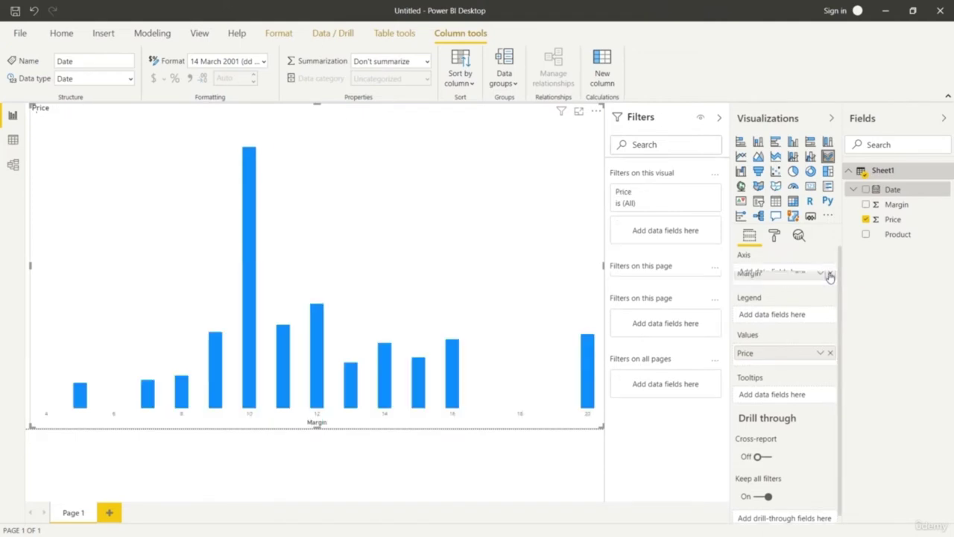
{"action": "left_click_drag", "start_coordinate": [891, 189], "coordinate": [805, 278]}
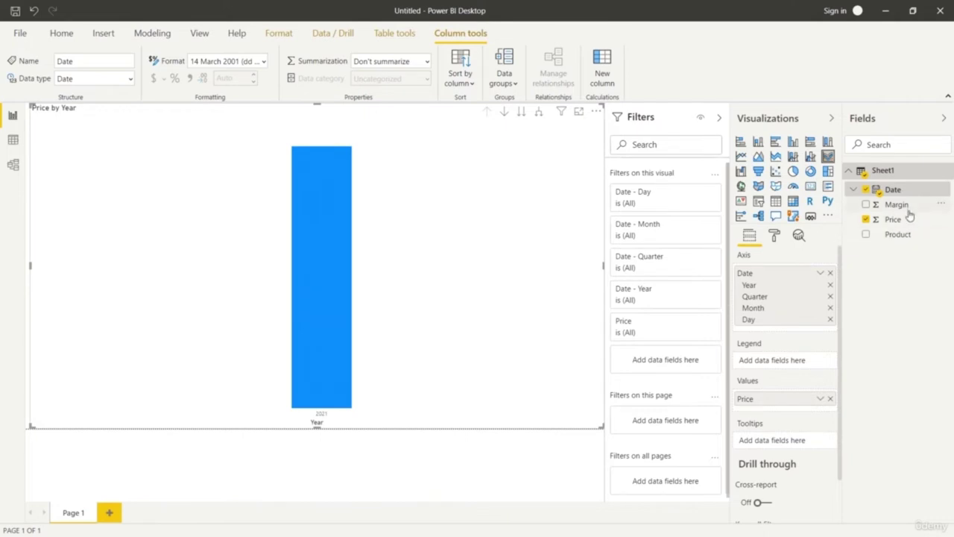
{"action": "left_click_drag", "start_coordinate": [908, 238], "coordinate": [796, 366]}
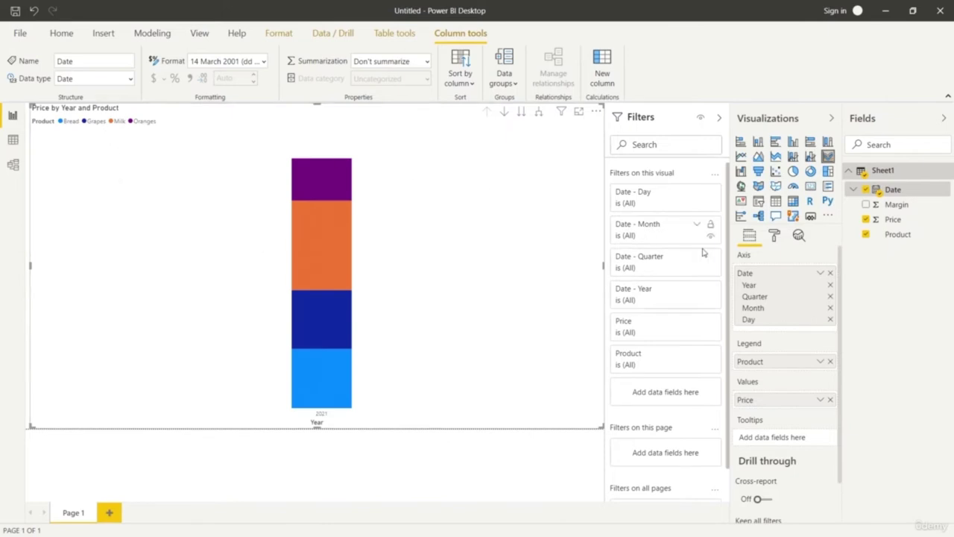
Reduce the axis date hierarchy to Month by removing Year, Quarter and Day
{"action": "left_click", "coordinate": [830, 285]}
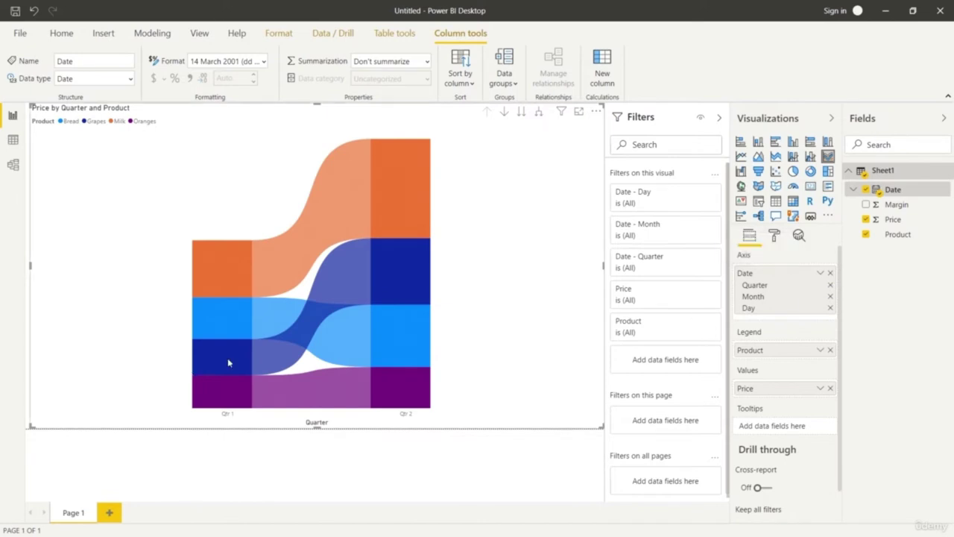
{"action": "left_click", "coordinate": [831, 286]}
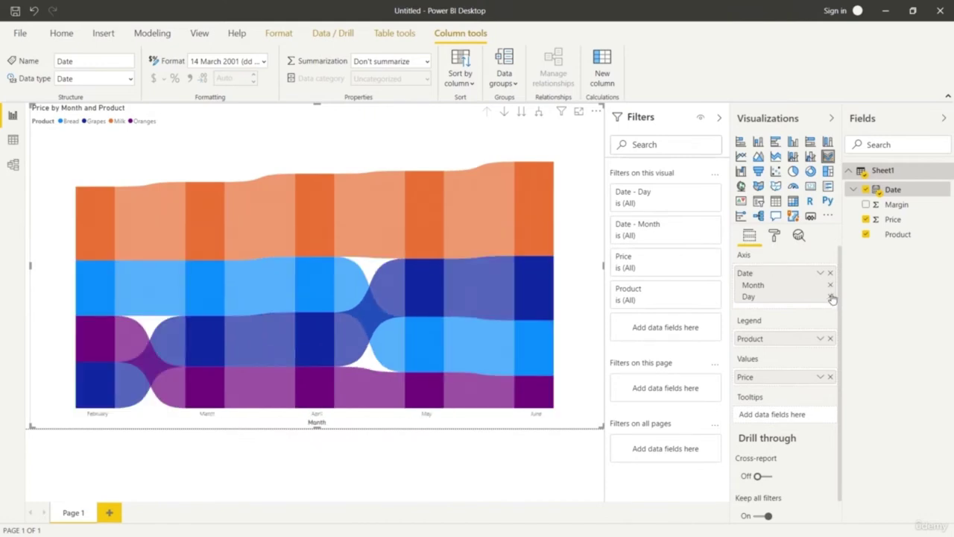
{"action": "left_click", "coordinate": [830, 297]}
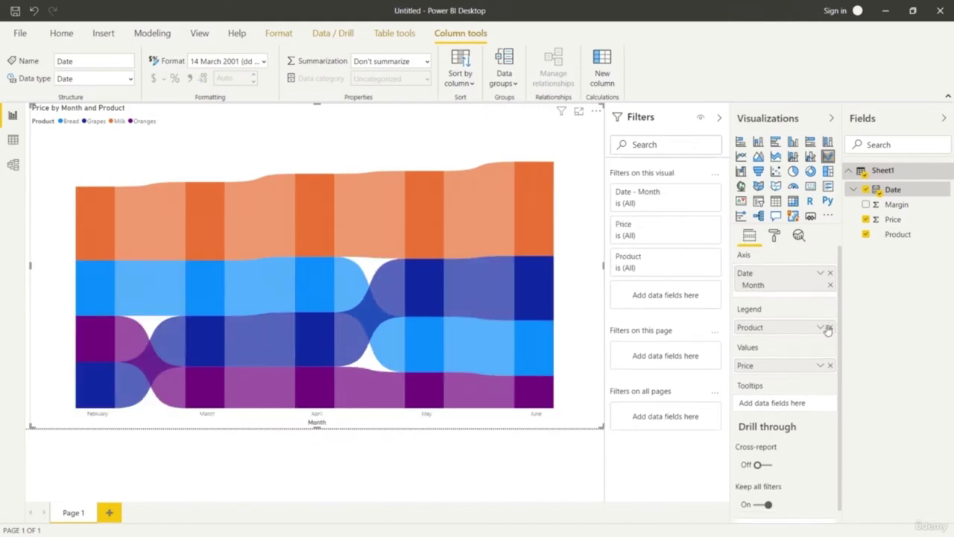
Turn on the ribbon chart's data labels and set its title text size to 44 pt
{"action": "left_click", "coordinate": [775, 236]}
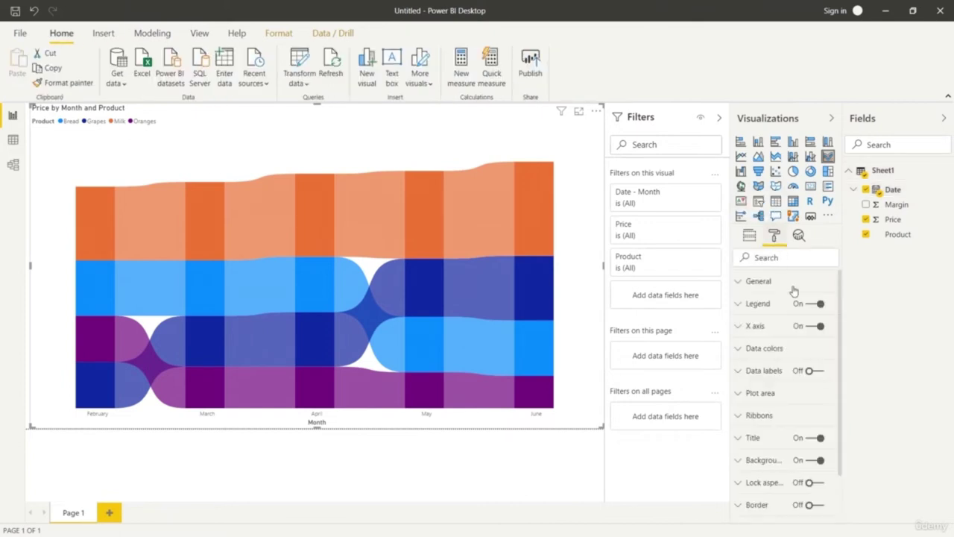
{"action": "left_click", "coordinate": [818, 371]}
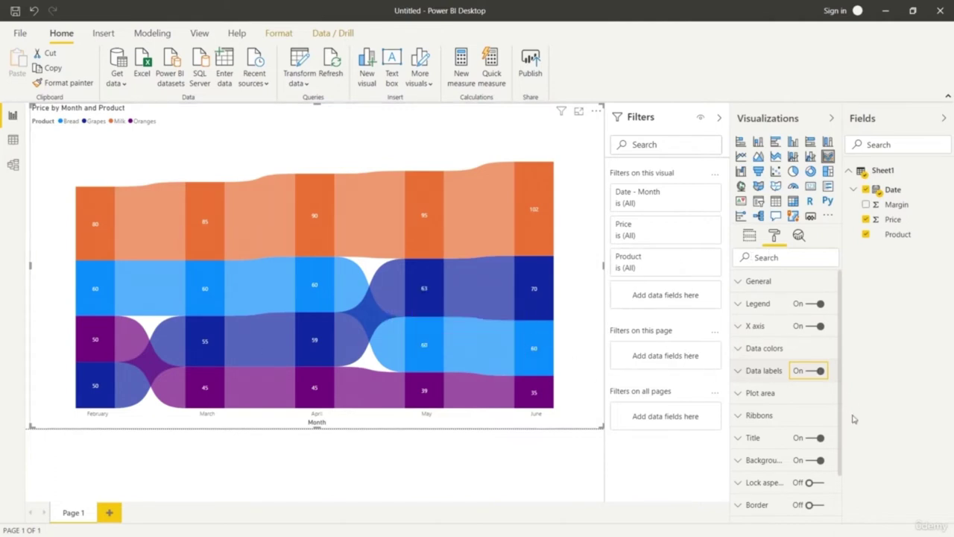
{"action": "scroll", "coordinate": [825, 440], "scroll_direction": "down", "scroll_amount": 2}
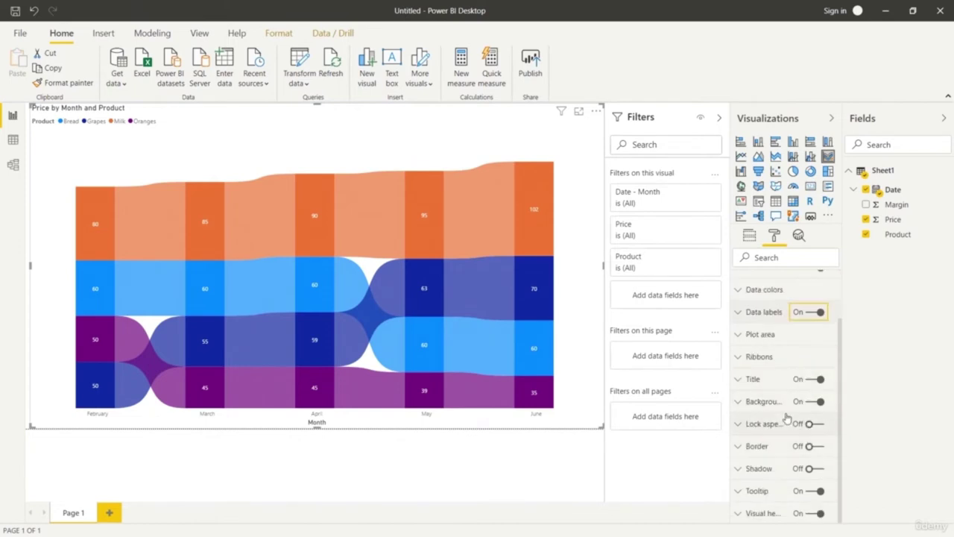
{"action": "left_click", "coordinate": [737, 380]}
{"action": "scroll", "coordinate": [807, 436], "scroll_direction": "down", "scroll_amount": 4}
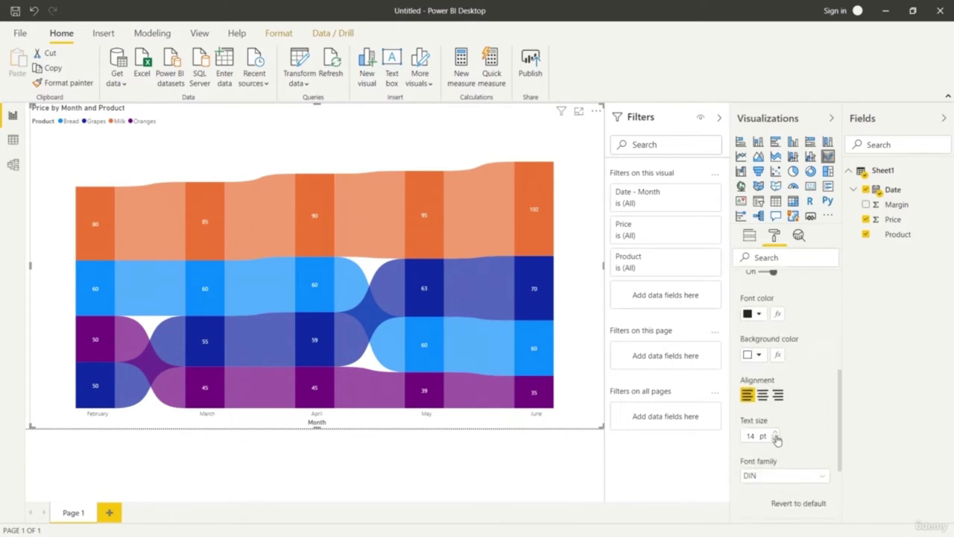
{"action": "left_click", "coordinate": [775, 433]}
{"action": "left_click", "coordinate": [775, 433]}
{"action": "left_click", "coordinate": [775, 433]}
{"action": "left_click", "coordinate": [775, 433]}
{"action": "left_click", "coordinate": [775, 433]}
{"action": "left_click", "coordinate": [775, 433]}
{"action": "left_click", "coordinate": [775, 433]}
{"action": "left_click", "coordinate": [775, 433]}
{"action": "left_click", "coordinate": [775, 433]}
{"action": "left_click", "coordinate": [775, 433]}
{"action": "left_click", "coordinate": [775, 433]}
{"action": "left_click", "coordinate": [775, 433]}
{"action": "left_click", "coordinate": [775, 433]}
{"action": "left_click", "coordinate": [775, 433]}
{"action": "left_click", "coordinate": [775, 433]}
{"action": "left_click", "coordinate": [775, 433]}
{"action": "left_click", "coordinate": [775, 433]}
{"action": "left_click", "coordinate": [775, 433]}
{"action": "left_click", "coordinate": [775, 433]}
{"action": "left_click", "coordinate": [775, 433]}
{"action": "left_click", "coordinate": [775, 433]}
{"action": "left_click", "coordinate": [775, 433]}
{"action": "left_click", "coordinate": [775, 433]}
{"action": "left_click", "coordinate": [775, 433]}
{"action": "left_click", "coordinate": [775, 433]}
{"action": "left_click", "coordinate": [775, 433]}
{"action": "left_click", "coordinate": [775, 433]}
{"action": "left_click", "coordinate": [775, 433]}
{"action": "left_click", "coordinate": [775, 433]}
{"action": "left_click", "coordinate": [775, 433]}
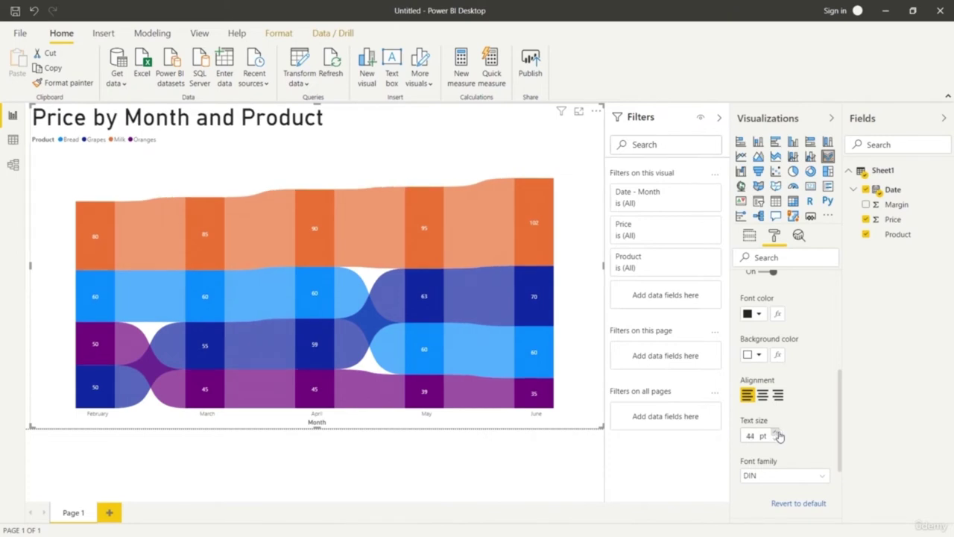
{"action": "scroll", "coordinate": [797, 431], "scroll_direction": "up", "scroll_amount": 5}
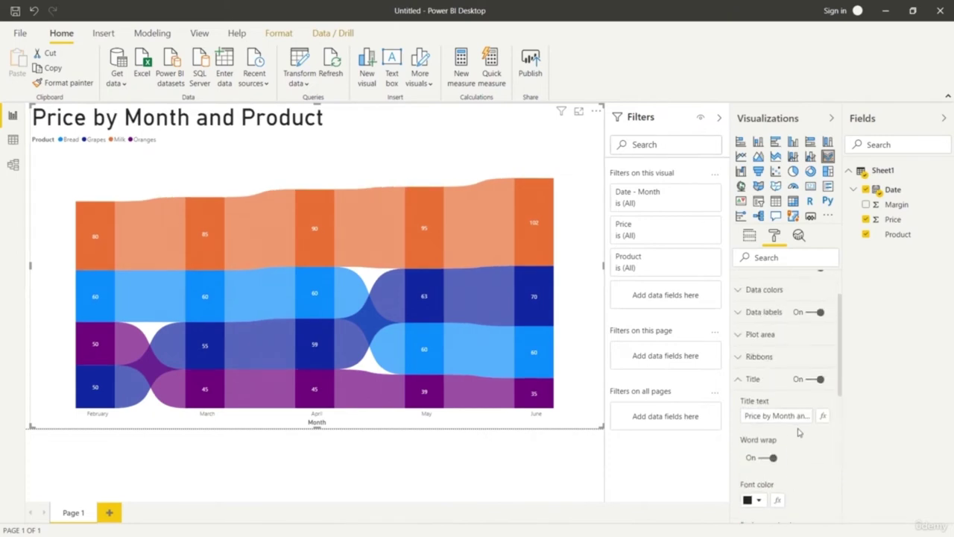
Change the ribbon chart's title text to "Product Price by Month"
{"action": "left_click", "coordinate": [810, 415]}
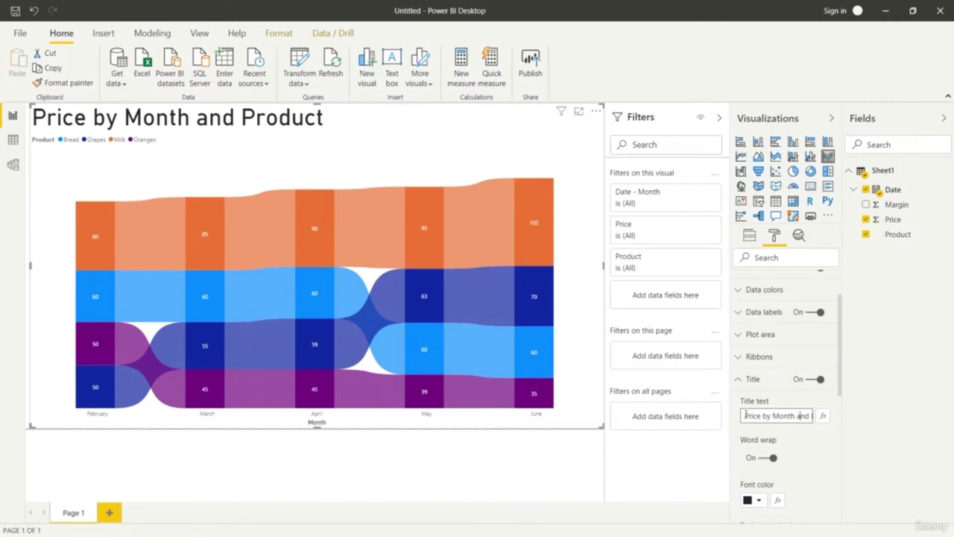
{"action": "type", "text": "Product"}
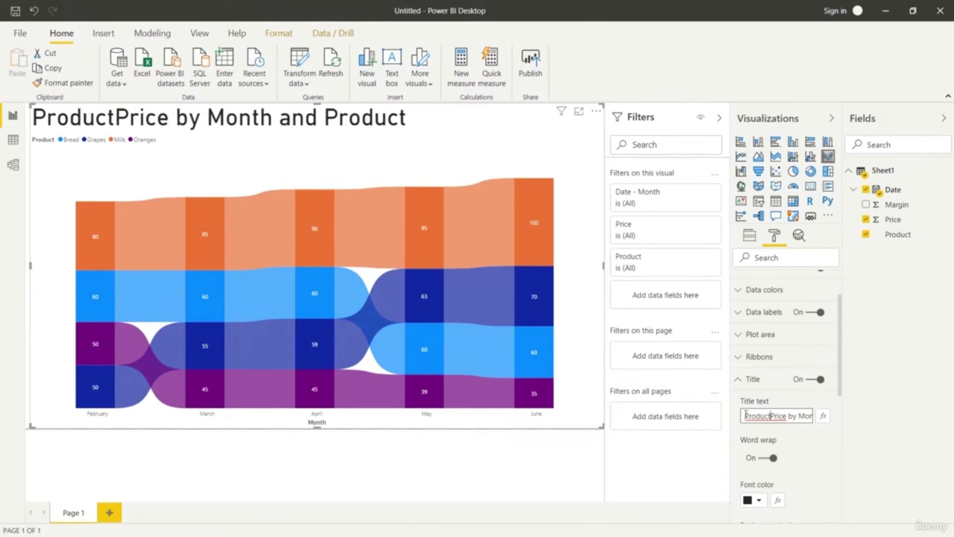
{"action": "key", "text": "Right"}
{"action": "key", "text": "Right"}
{"action": "key", "text": "Right"}
{"action": "key", "text": "Right"}
{"action": "key", "text": "Right"}
{"action": "key", "text": "Right"}
{"action": "key", "text": "Right"}
{"action": "key", "text": "Right"}
{"action": "key", "text": "Right"}
{"action": "key", "text": "Right"}
{"action": "key", "text": "Right"}
{"action": "key", "text": "Right"}
{"action": "key", "text": "Right"}
{"action": "key", "text": "Right"}
{"action": "key", "text": "Right"}
{"action": "key", "text": "Right"}
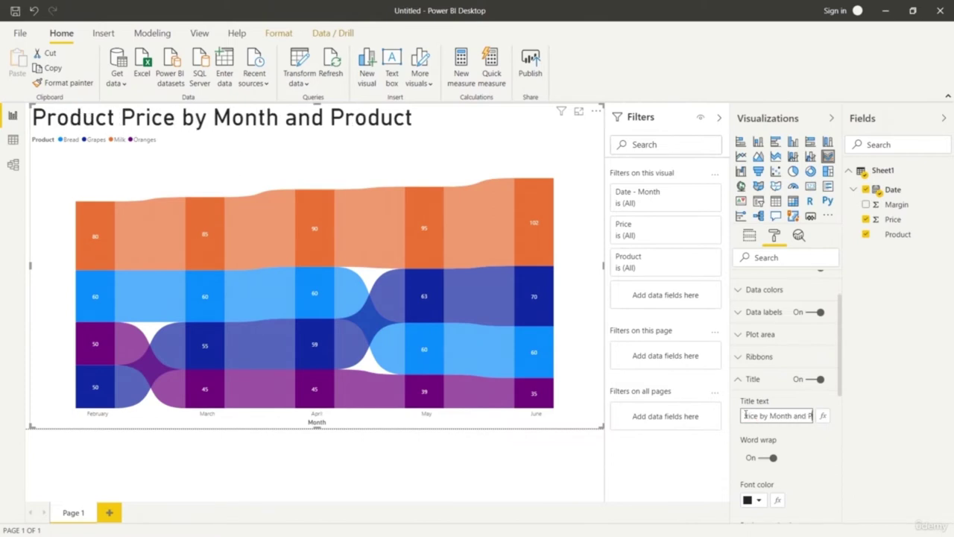
{"action": "key", "text": "Left"}
{"action": "key", "text": "Left"}
{"action": "key", "text": "Left"}
{"action": "key", "text": "Left"}
{"action": "key", "text": "Left"}
{"action": "key", "text": "Left"}
{"action": "key", "text": "Left"}
{"action": "key", "text": "Left"}
{"action": "key", "text": "Left"}
{"action": "key", "text": "Left"}
{"action": "key", "text": "Left"}
{"action": "key", "text": "Left"}
{"action": "key", "text": "Left"}
{"action": "key", "text": "Left"}
{"action": "key", "text": "Left"}
{"action": "key", "text": "Left"}
{"action": "key", "text": "Left"}
{"action": "key", "text": "Left"}
{"action": "key", "text": "BackSpace"}
{"action": "key", "text": "BackSpace"}
{"action": "key", "text": "BackSpace"}
{"action": "key", "text": "BackSpace"}
{"action": "key", "text": "BackSpace"}
{"action": "key", "text": "BackSpace"}
{"action": "key", "text": "BackSpace"}
{"action": "key", "text": "BackSpace"}
{"action": "key", "text": "BackSpace"}
{"action": "key", "text": "BackSpace"}
{"action": "key", "text": "BackSpace"}
{"action": "key", "text": "BackSpace"}
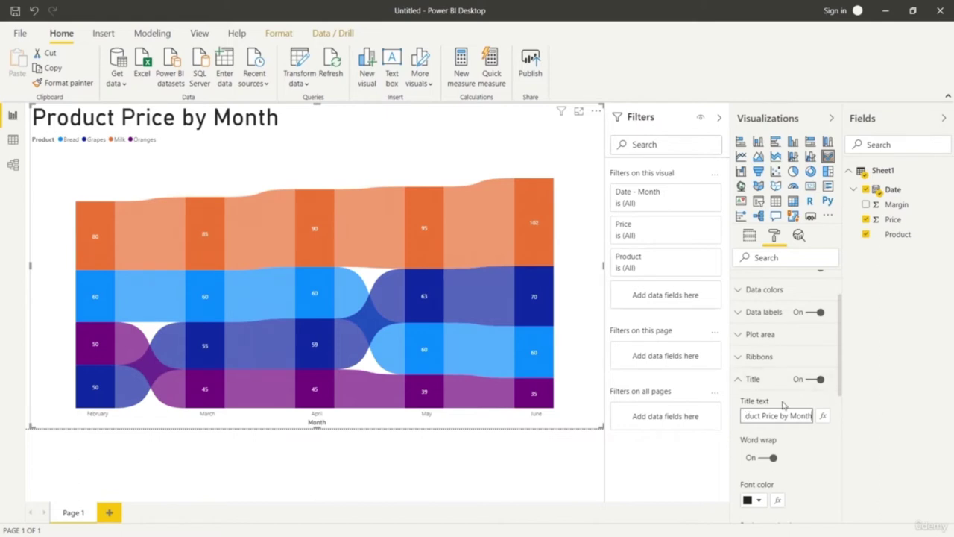
{"action": "left_click", "coordinate": [738, 380]}
Set the spacing between the chart's ribbons to 6
{"action": "left_click", "coordinate": [738, 358]}
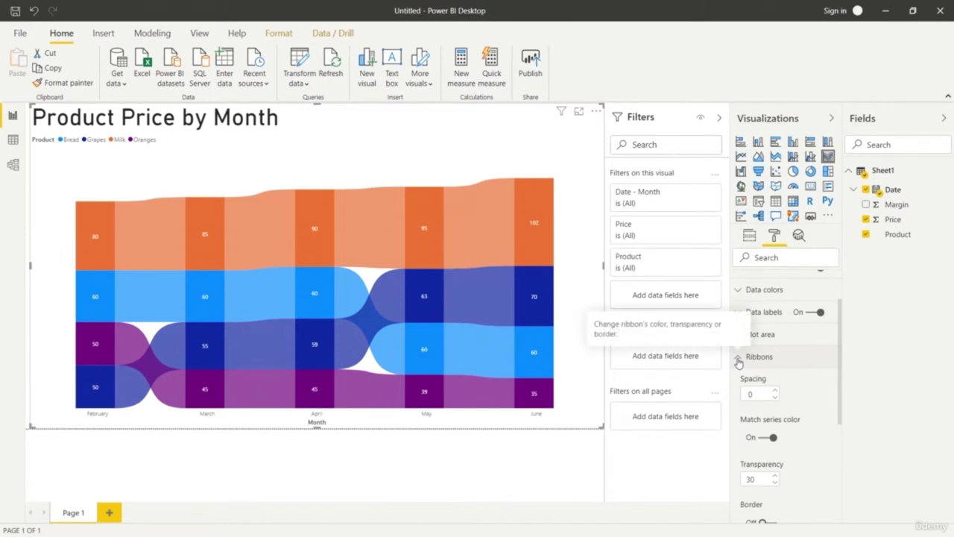
{"action": "left_click", "coordinate": [738, 360]}
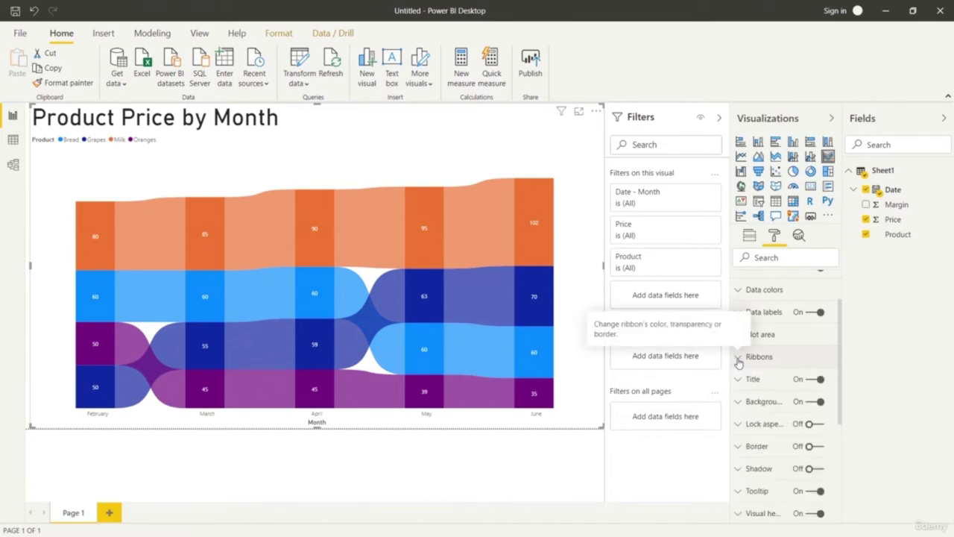
{"action": "left_click", "coordinate": [741, 359]}
{"action": "left_click", "coordinate": [774, 391]}
{"action": "left_click", "coordinate": [774, 390]}
{"action": "left_click", "coordinate": [774, 390]}
{"action": "left_click", "coordinate": [775, 390]}
{"action": "left_click", "coordinate": [774, 390]}
{"action": "left_click", "coordinate": [774, 390]}
{"action": "left_click", "coordinate": [775, 390]}
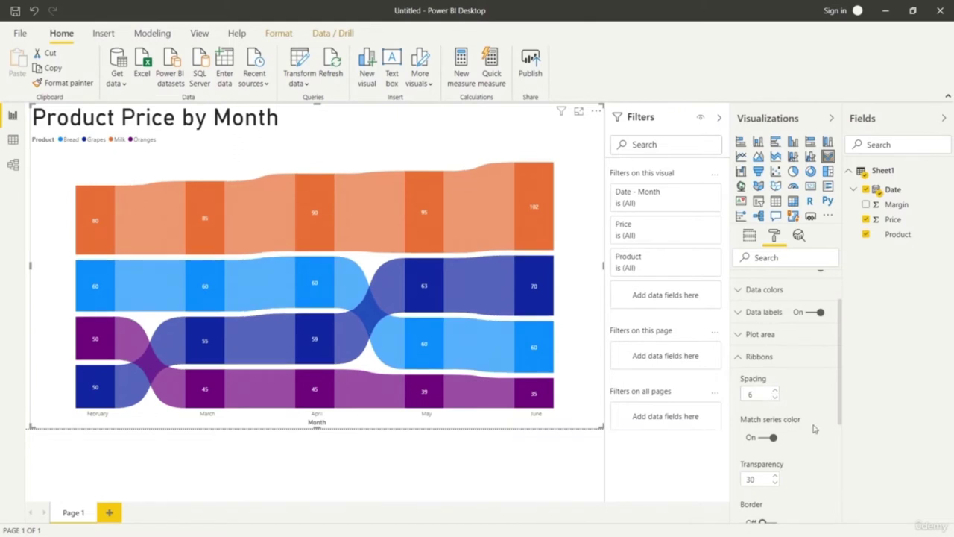
Set the ribbons' transparency to 36 and try out the ribbon border, leaving it off
{"action": "scroll", "coordinate": [815, 429], "scroll_direction": "down", "scroll_amount": 5}
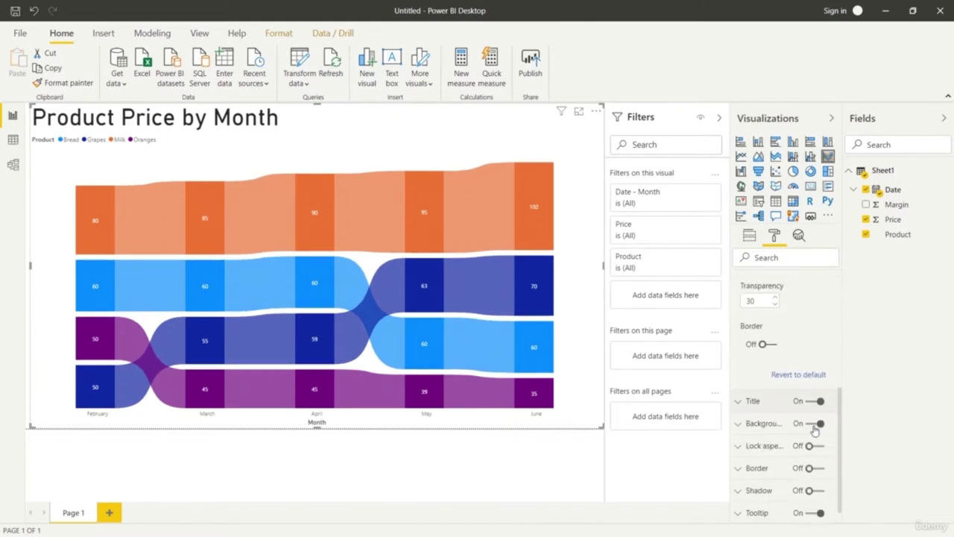
{"action": "left_click", "coordinate": [775, 290]}
{"action": "left_click", "coordinate": [775, 290]}
{"action": "left_click", "coordinate": [768, 336]}
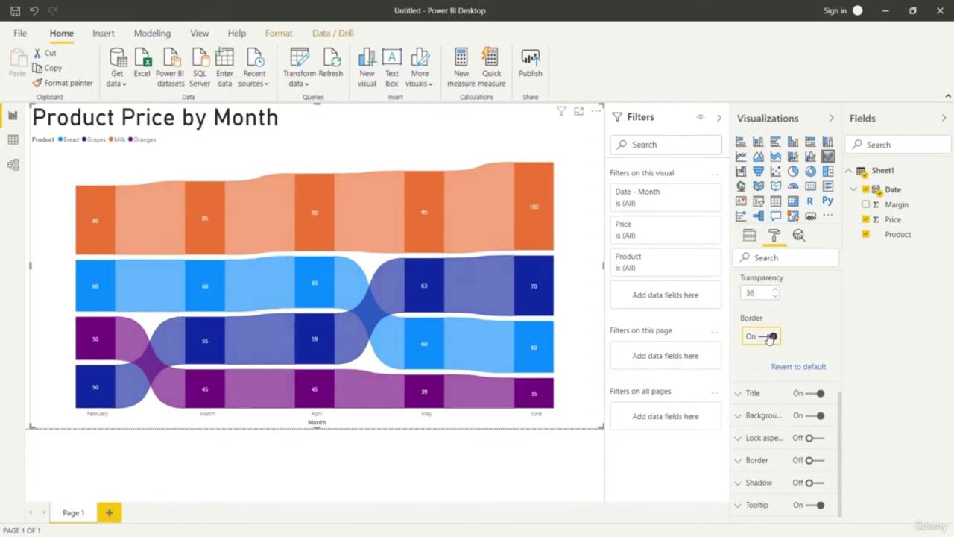
{"action": "left_click", "coordinate": [769, 336]}
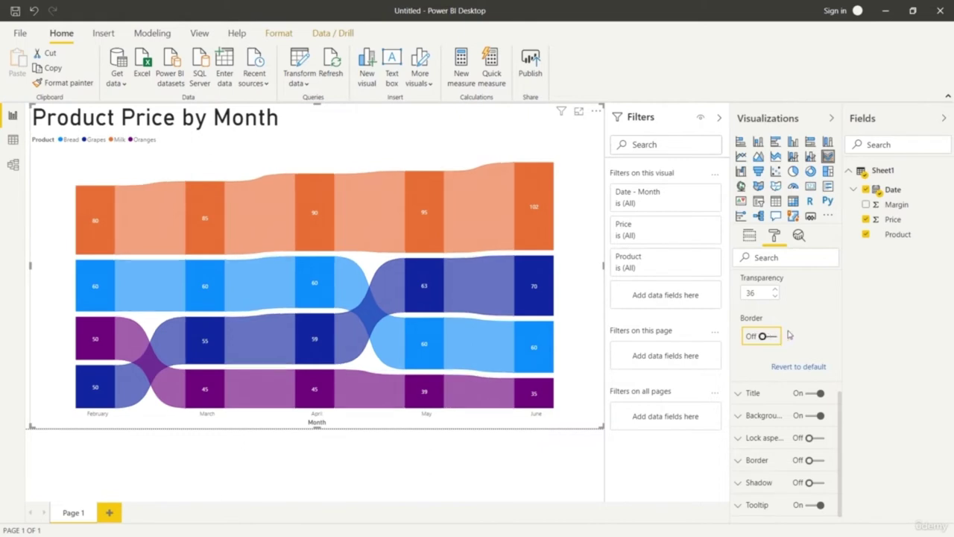
{"action": "scroll", "coordinate": [783, 331], "scroll_direction": "up", "scroll_amount": 3}
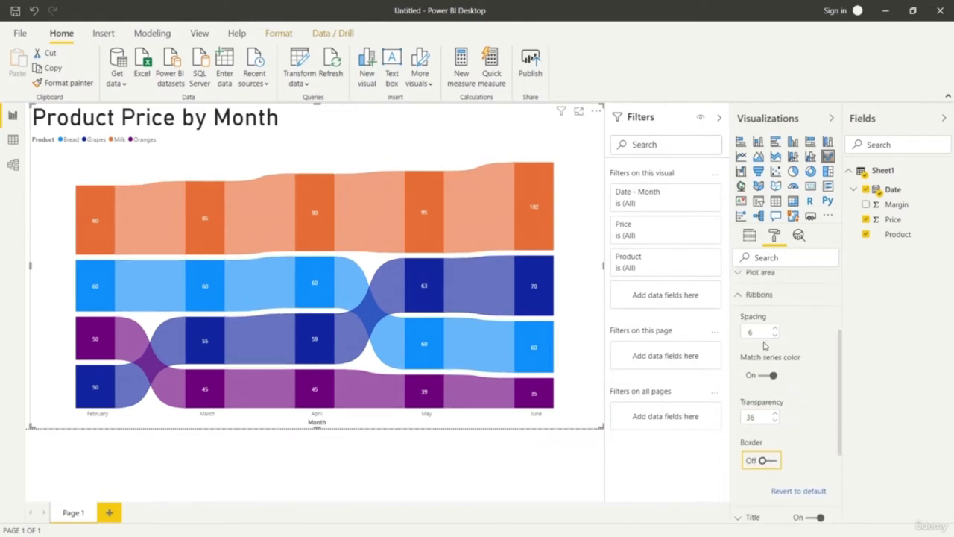
{"action": "left_click", "coordinate": [740, 295]}
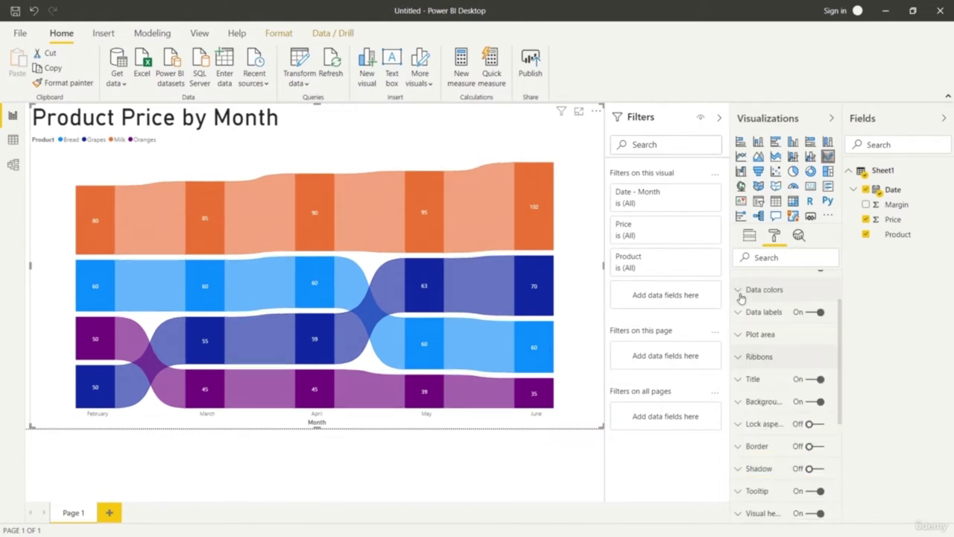
Examine the plot area's transparency and image options
{"action": "left_click", "coordinate": [741, 336]}
{"action": "mouse_move", "coordinate": [776, 374]}
{"action": "left_mouse_down"}
{"action": "mouse_move", "coordinate": [816, 376]}
{"action": "mouse_move", "coordinate": [775, 374]}
{"action": "left_mouse_up"}
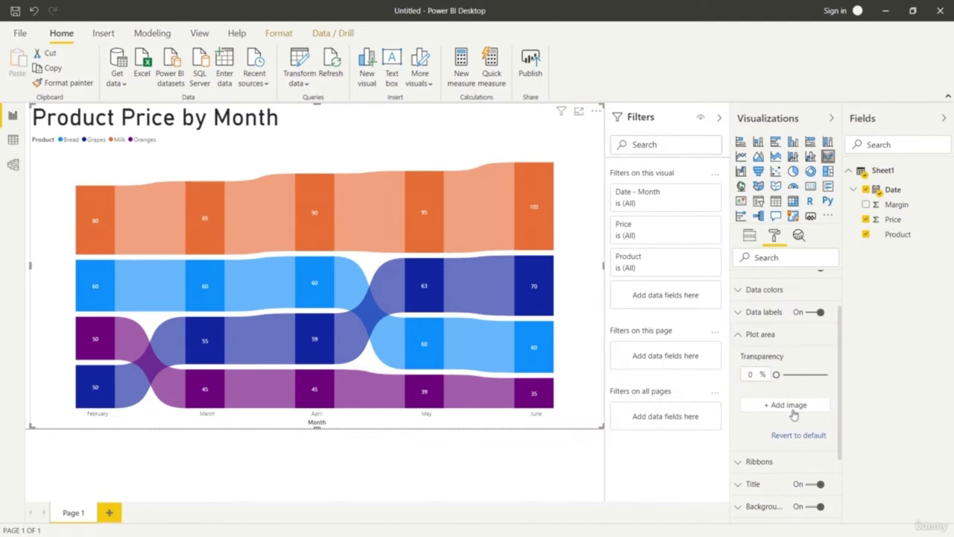
{"action": "left_click", "coordinate": [748, 337]}
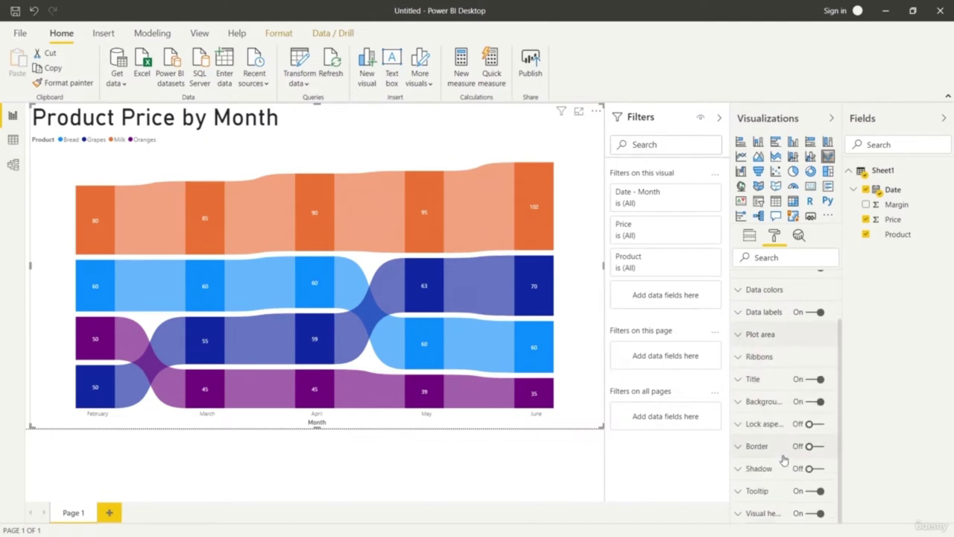
Try a shadow on the ribbon chart and switch it back off
{"action": "left_click", "coordinate": [737, 471]}
{"action": "left_click", "coordinate": [819, 470]}
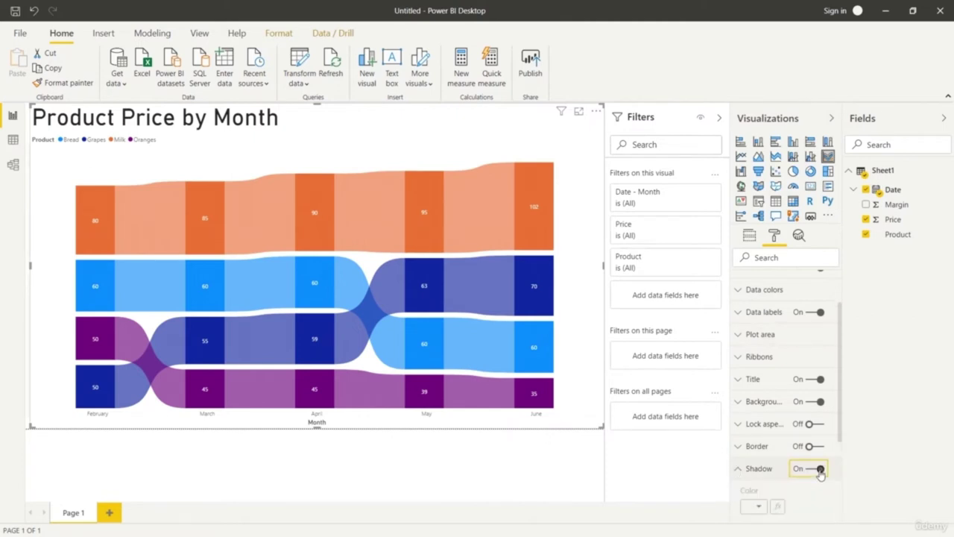
{"action": "left_click", "coordinate": [818, 469]}
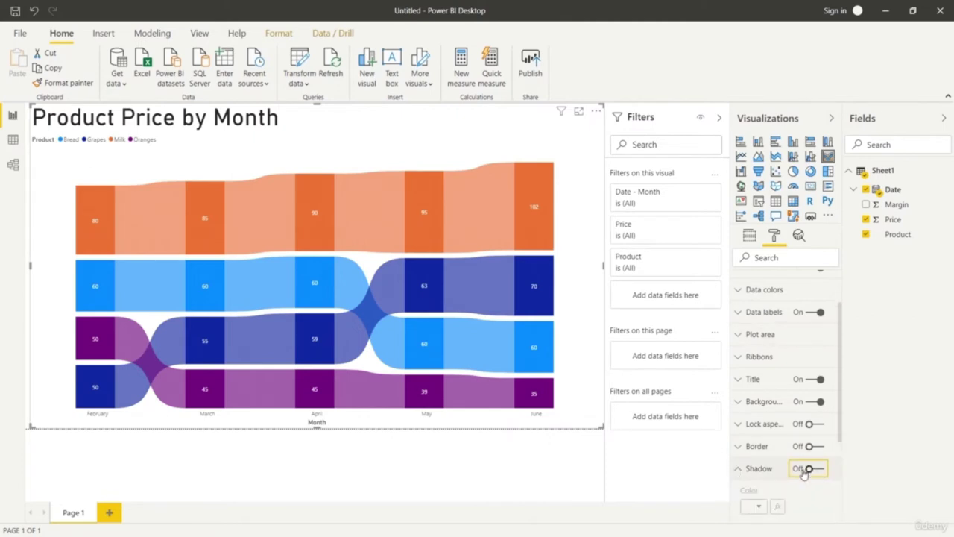
{"action": "left_click", "coordinate": [737, 469]}
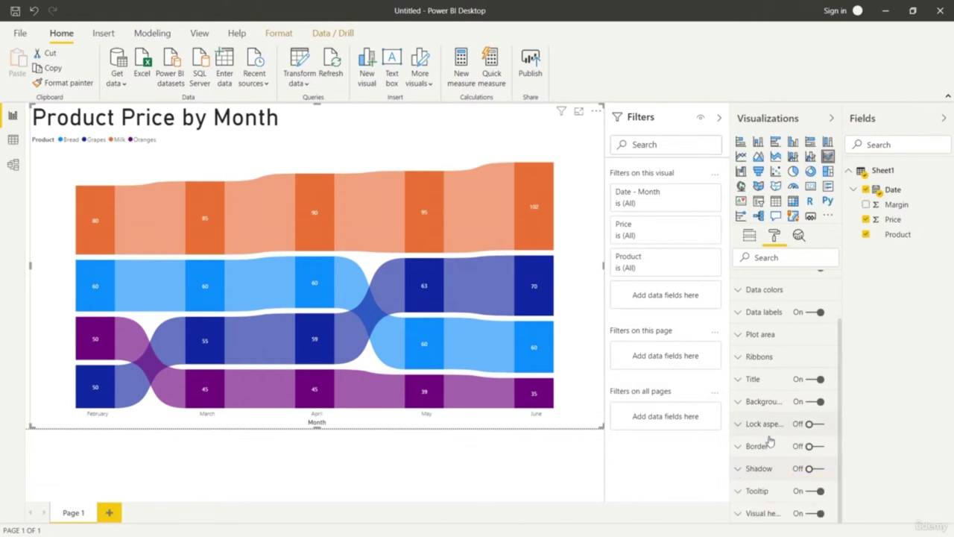
Examine the formatting options for the chart's tooltip, including its colors, text size and font family
{"action": "left_click", "coordinate": [737, 492]}
{"action": "scroll", "coordinate": [778, 466], "scroll_direction": "down", "scroll_amount": 2}
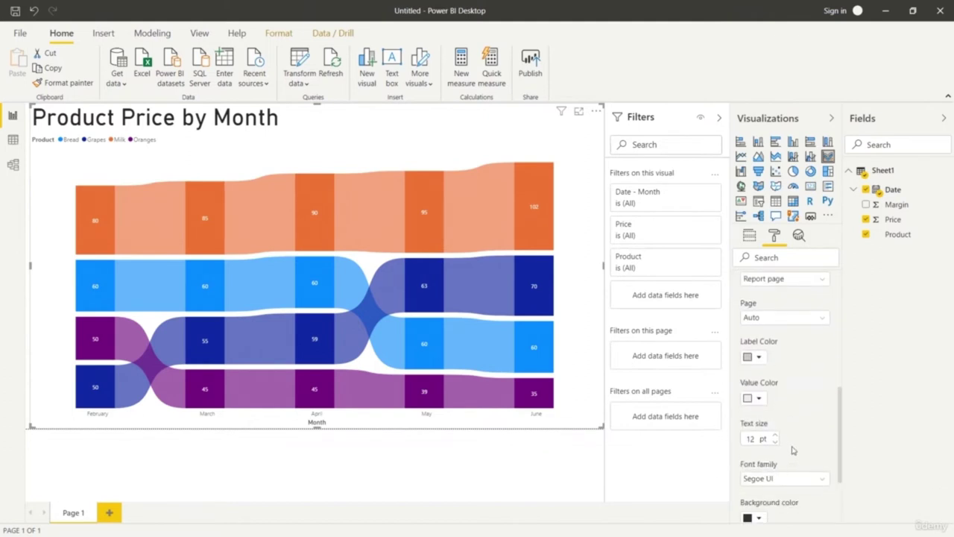
{"action": "scroll", "coordinate": [792, 448], "scroll_direction": "down", "scroll_amount": 2}
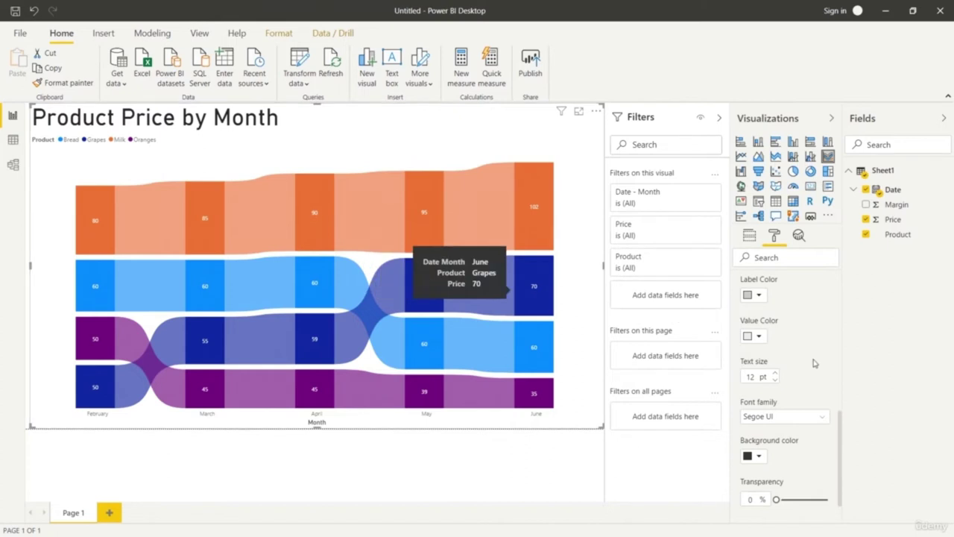
{"action": "scroll", "coordinate": [783, 365], "scroll_direction": "up", "scroll_amount": 2}
{"action": "left_click", "coordinate": [782, 369]}
{"action": "scroll", "coordinate": [782, 370], "scroll_direction": "up", "scroll_amount": 2}
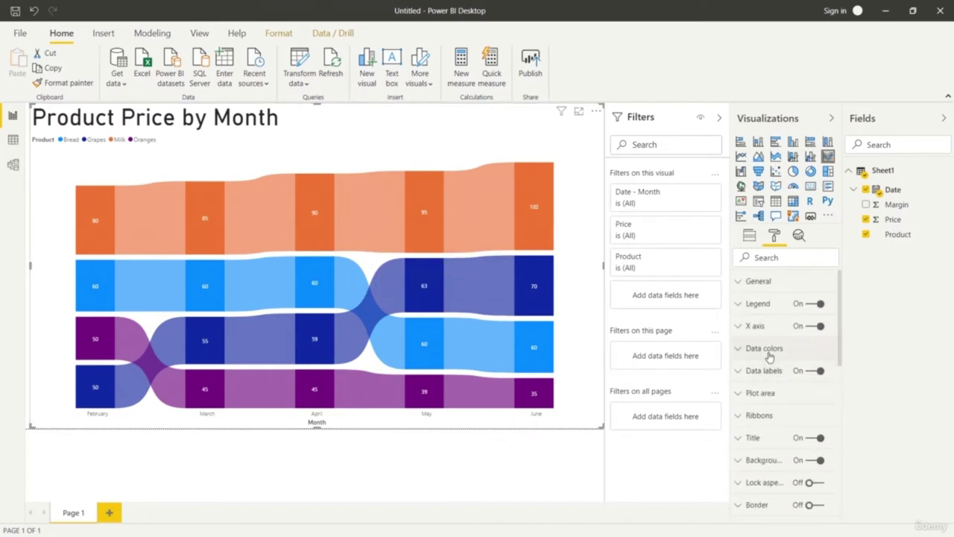
Change the data color of the Oranges series to a slightly lightened orange theme shade
{"action": "left_click", "coordinate": [737, 350]}
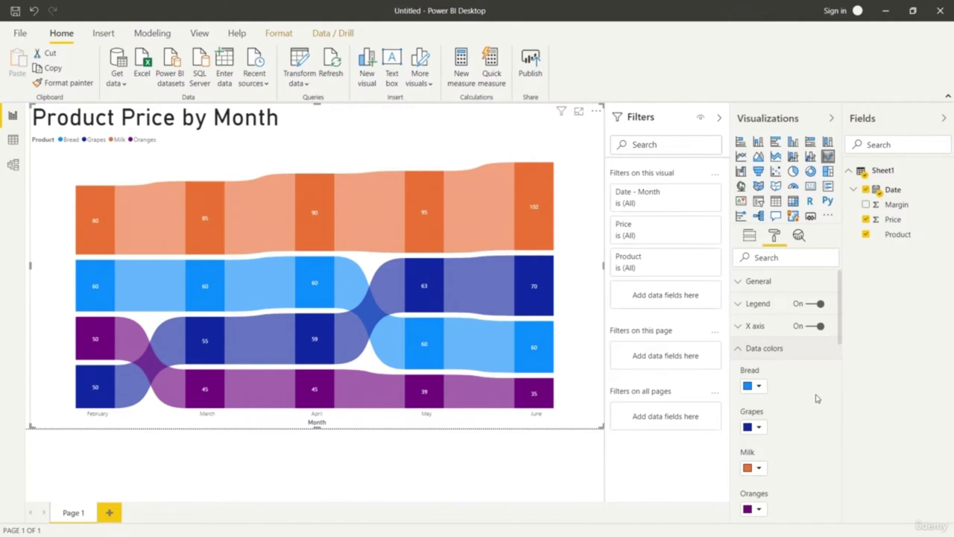
{"action": "scroll", "coordinate": [815, 405], "scroll_direction": "down", "scroll_amount": 2}
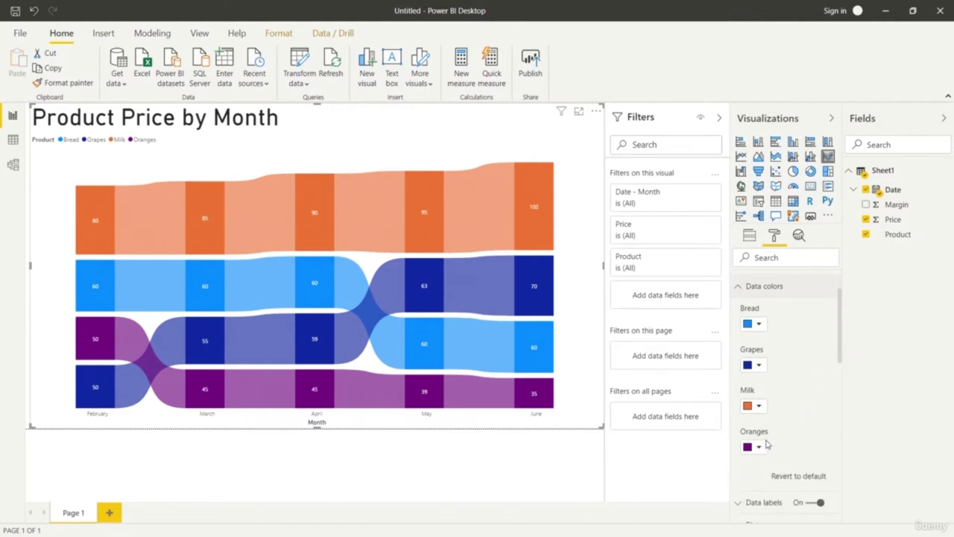
{"action": "left_click", "coordinate": [759, 447]}
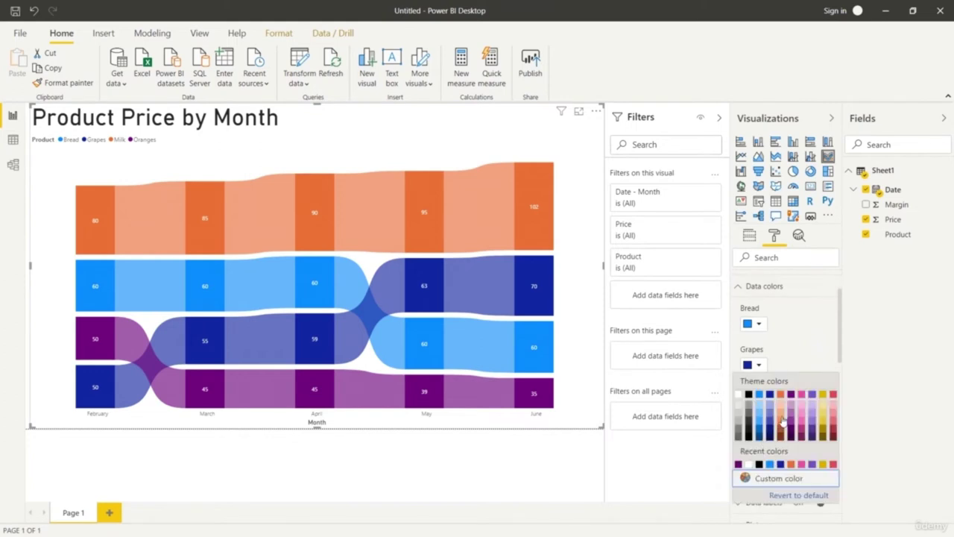
{"action": "left_click", "coordinate": [782, 418]}
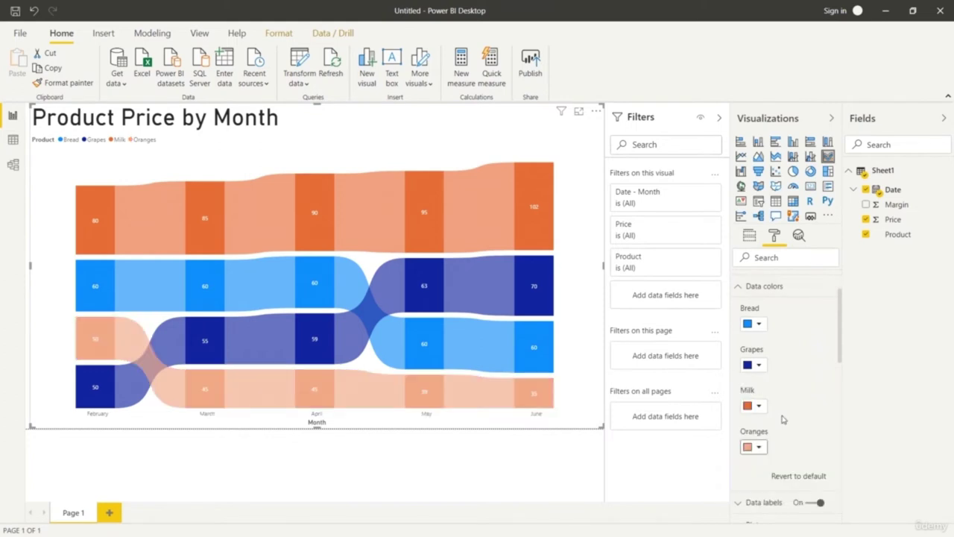
{"action": "left_click", "coordinate": [758, 446]}
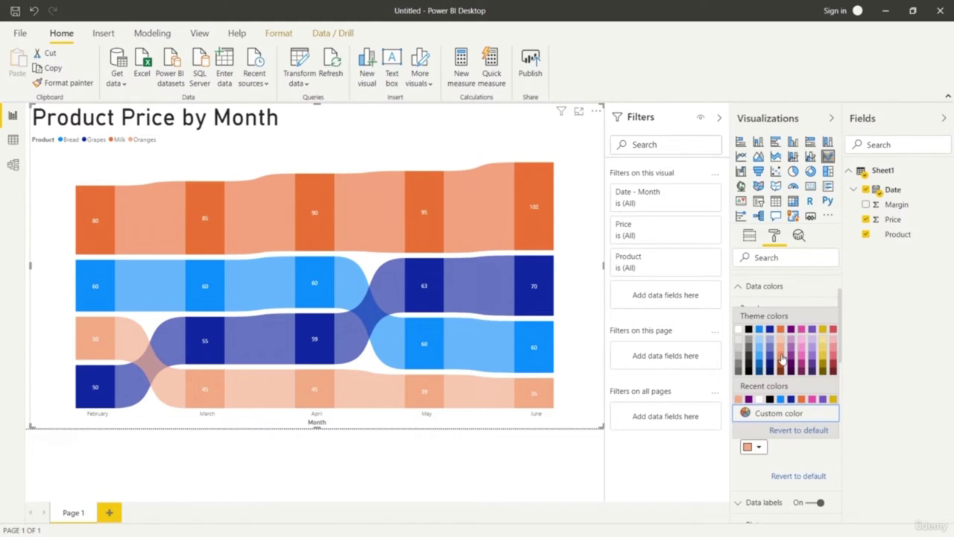
{"action": "left_click", "coordinate": [781, 358]}
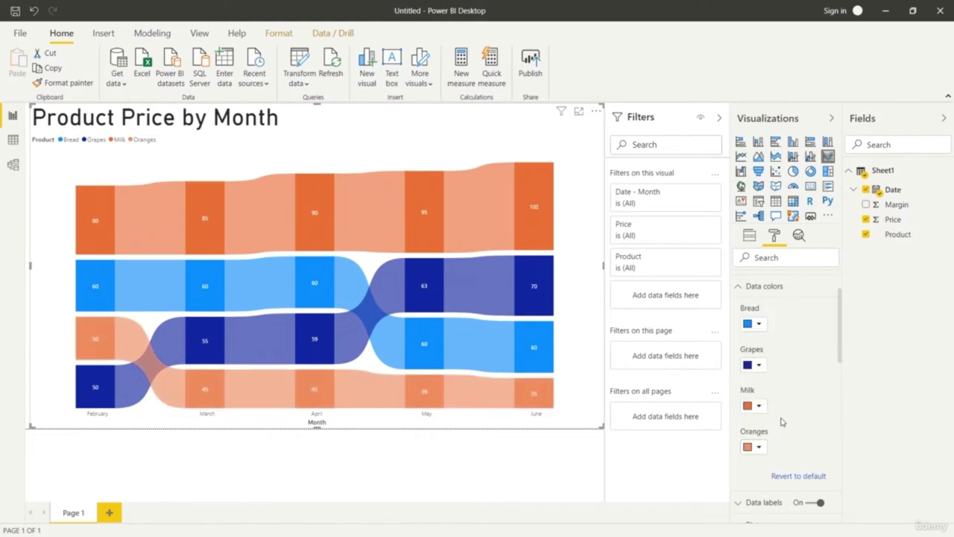
Change the data colors of the Milk series to light blue and the Grapes series to light purple
{"action": "left_click", "coordinate": [759, 406]}
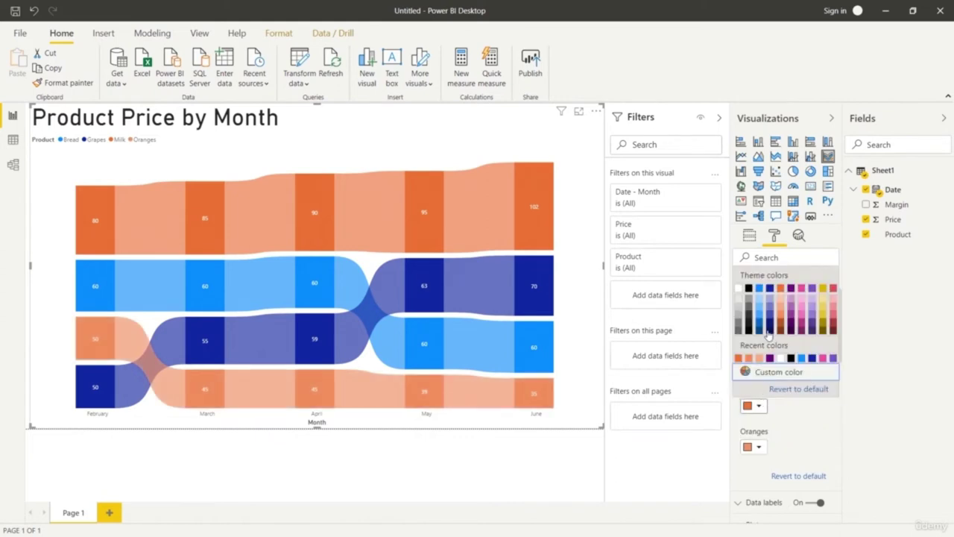
{"action": "left_click", "coordinate": [759, 299]}
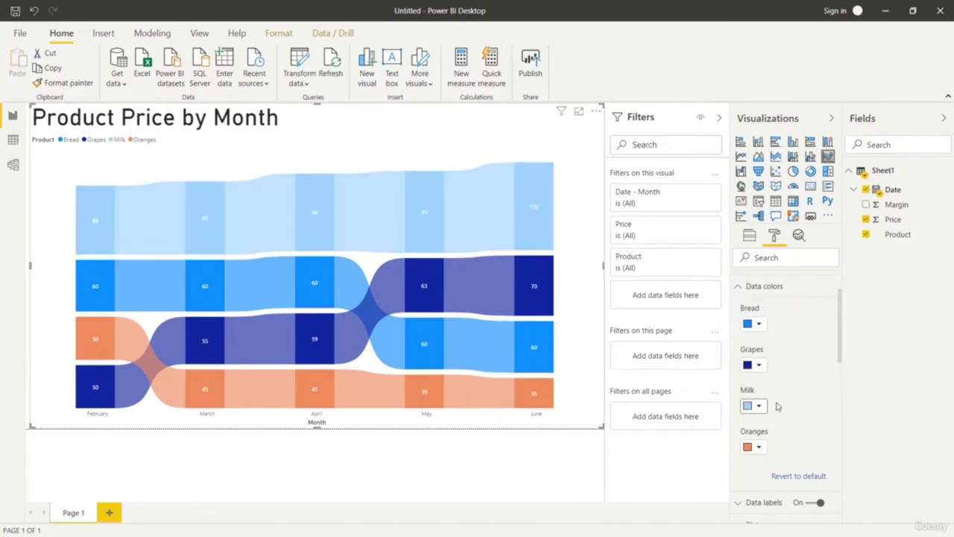
{"action": "left_click", "coordinate": [760, 365]}
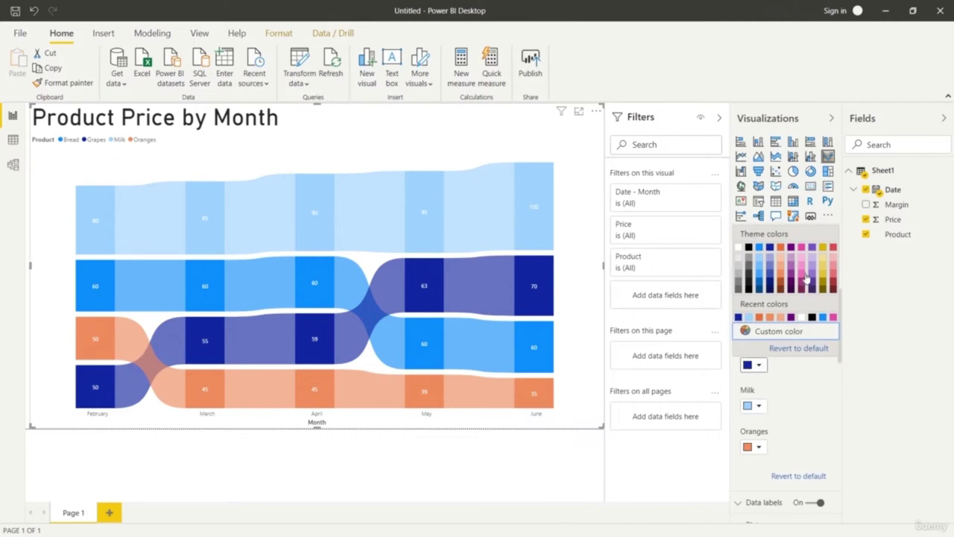
{"action": "left_click", "coordinate": [811, 273]}
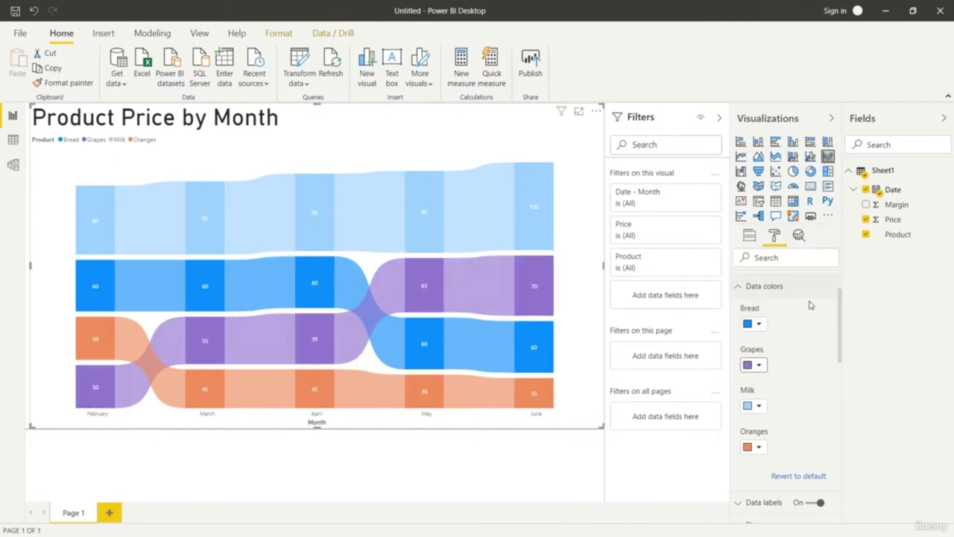
Change the data color of the Bread series to the yellow theme shade #e8d166, Theme color 7, 40% lighter
{"action": "left_click", "coordinate": [760, 325]}
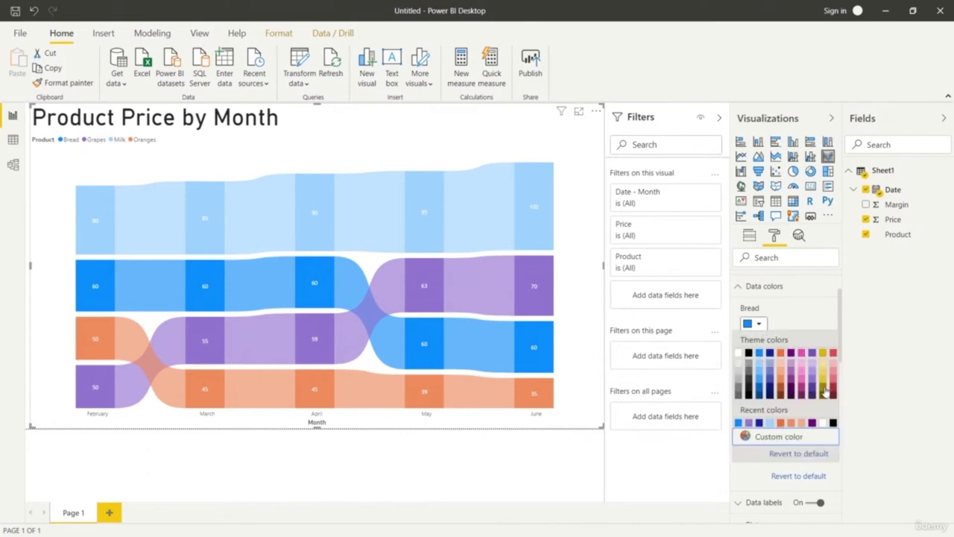
{"action": "left_click", "coordinate": [781, 392]}
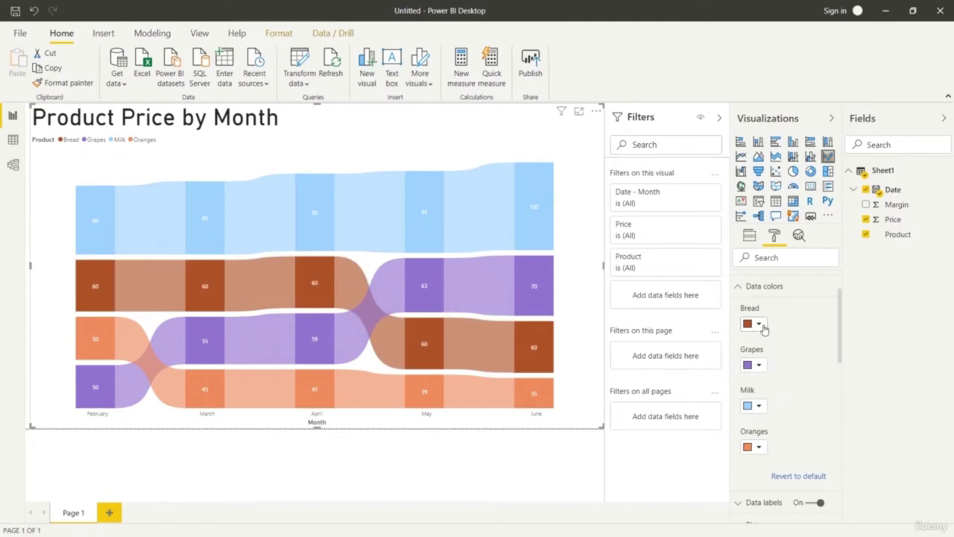
{"action": "left_click", "coordinate": [758, 324]}
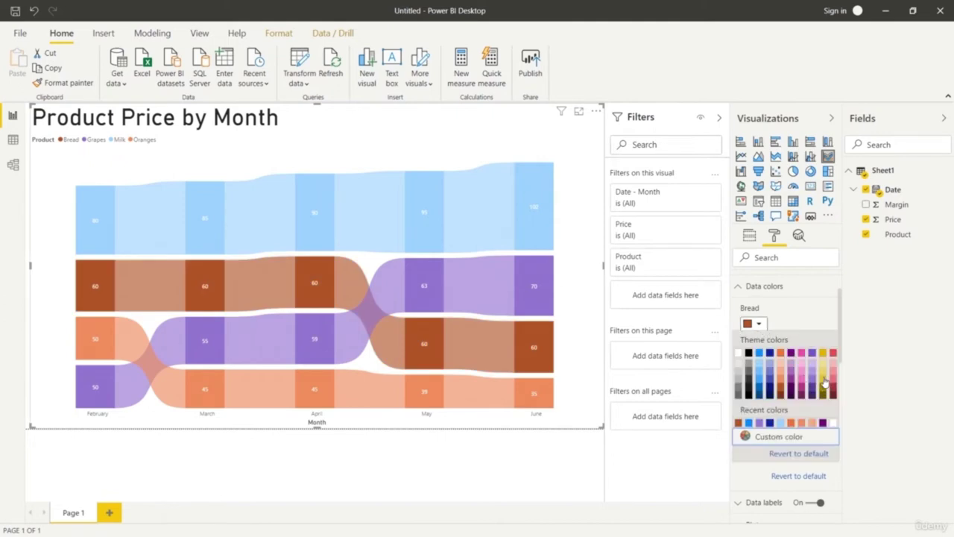
{"action": "left_click", "coordinate": [823, 382]}
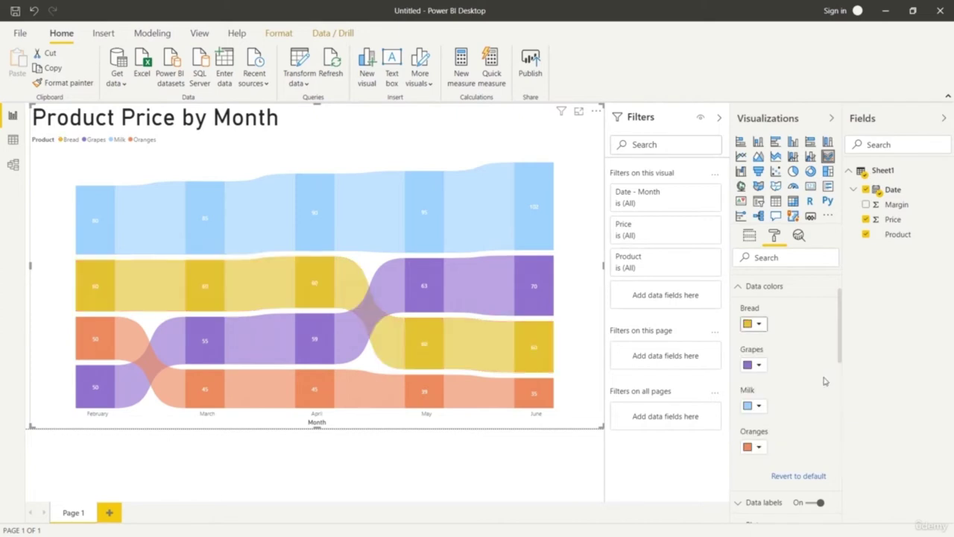
{"action": "left_click", "coordinate": [759, 324]}
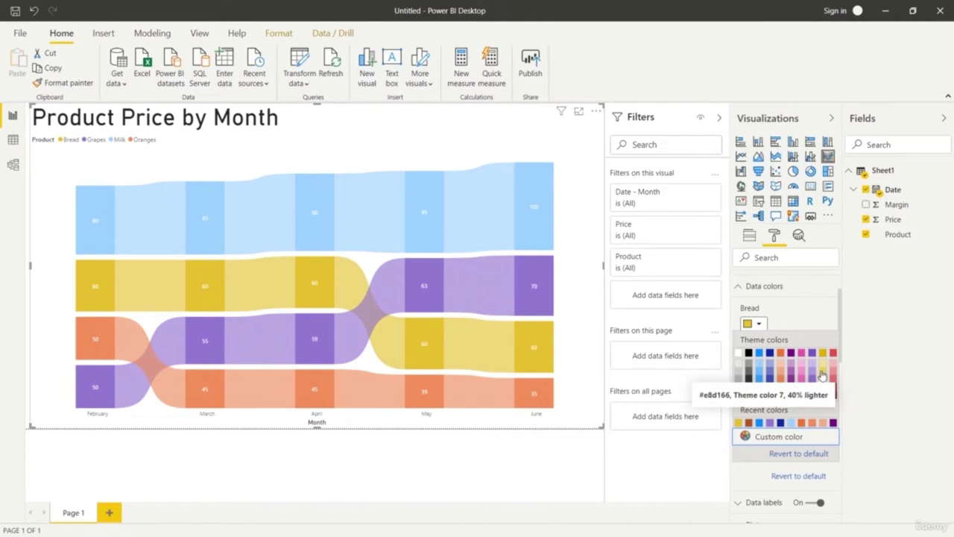
{"action": "left_click", "coordinate": [822, 374]}
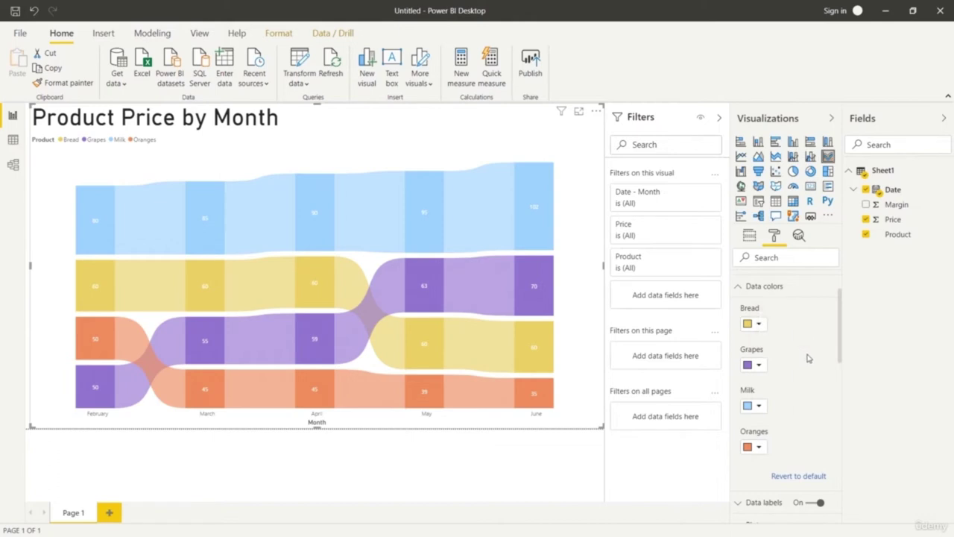
Change the data color of the Milk series to a stronger light blue theme shade and collapse the data color options
{"action": "left_click", "coordinate": [760, 406]}
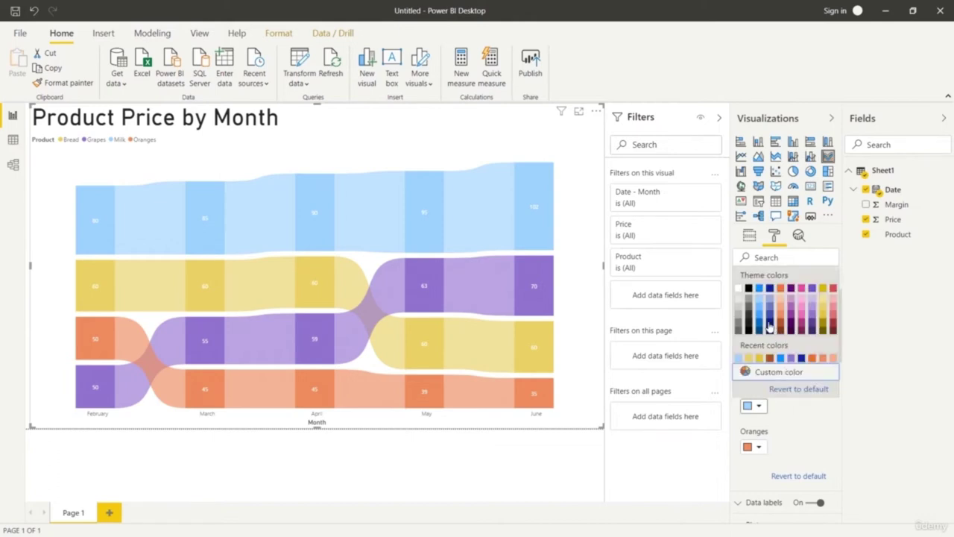
{"action": "left_click", "coordinate": [760, 311]}
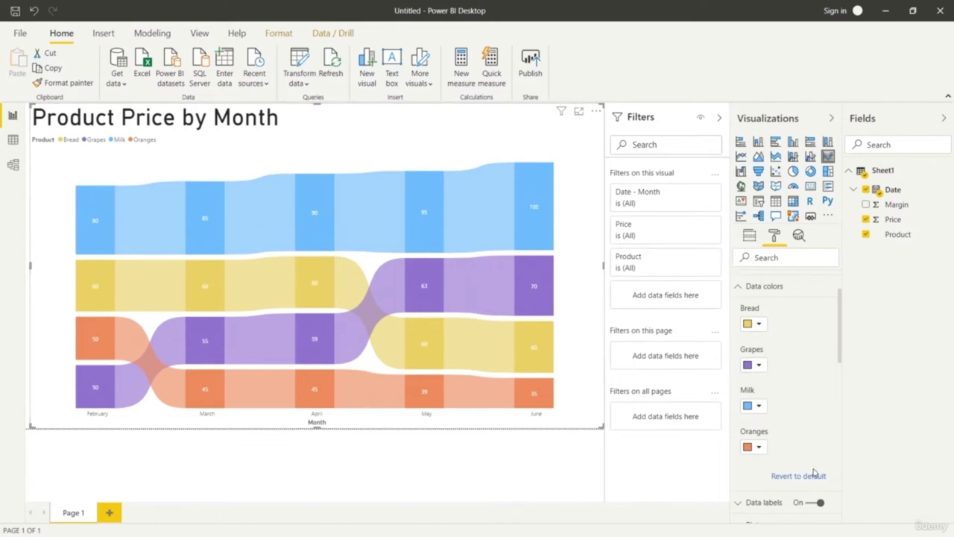
{"action": "left_click", "coordinate": [741, 289]}
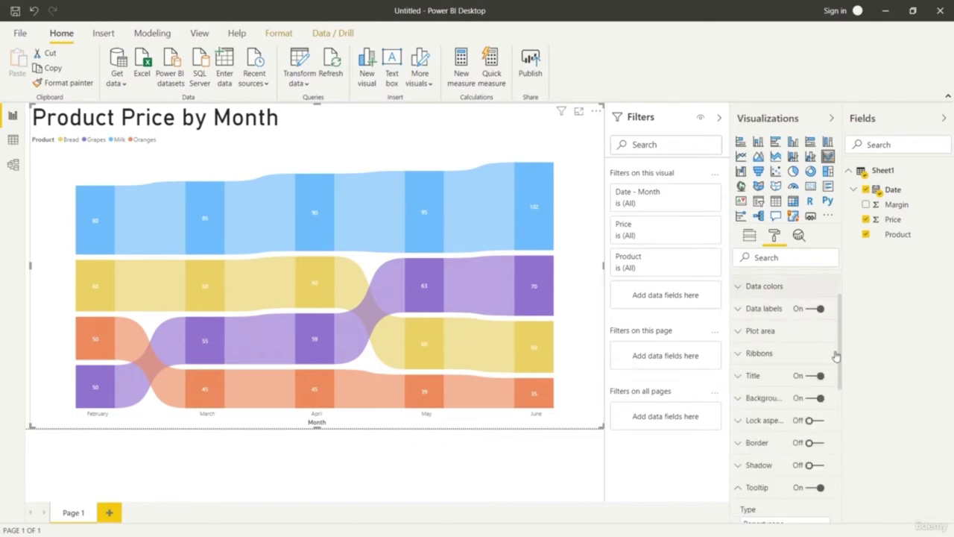
Replace the ribbon chart's axis with the full Date hierarchy and remove Year, Quarter and Day, leaving only Month
{"action": "left_click", "coordinate": [750, 242]}
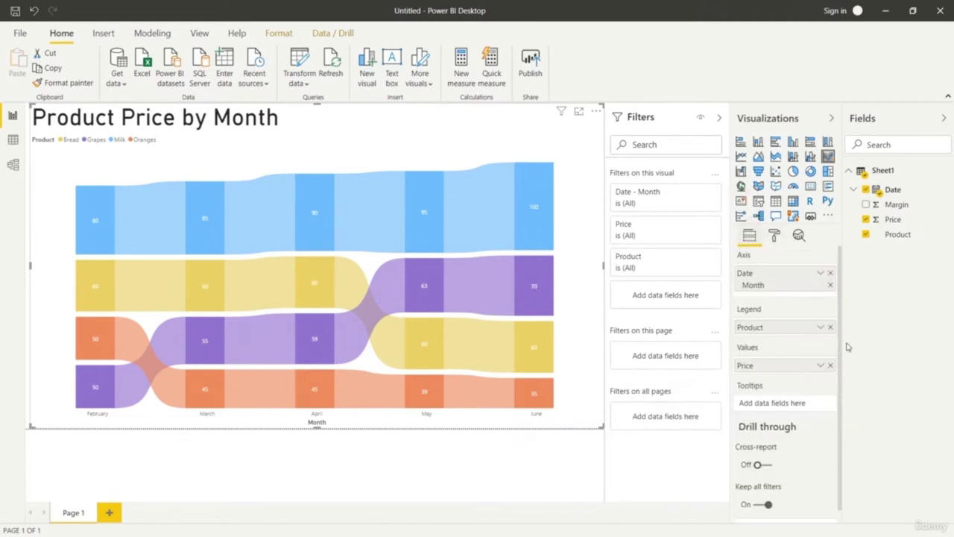
{"action": "left_click", "coordinate": [829, 275]}
{"action": "left_click_drag", "start_coordinate": [888, 189], "coordinate": [787, 273]}
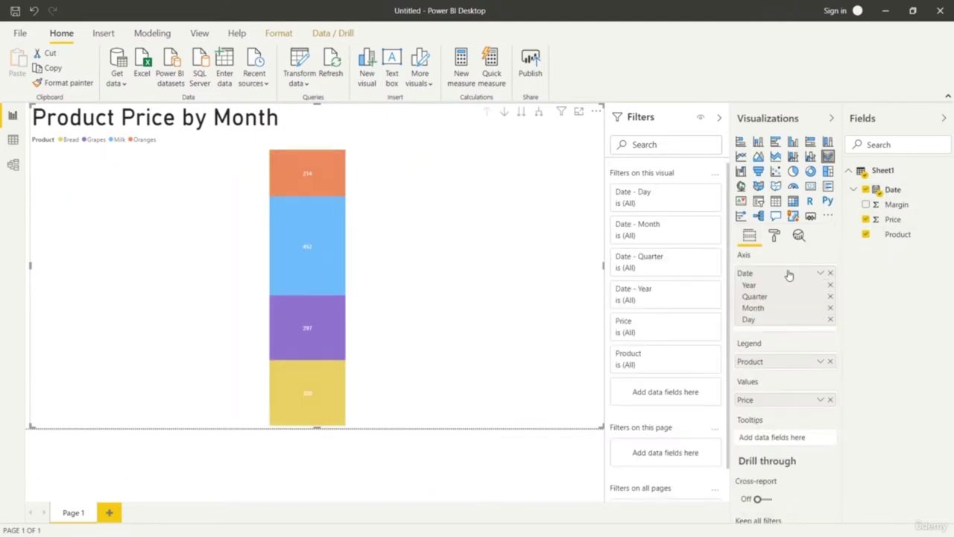
{"action": "left_click", "coordinate": [830, 285]}
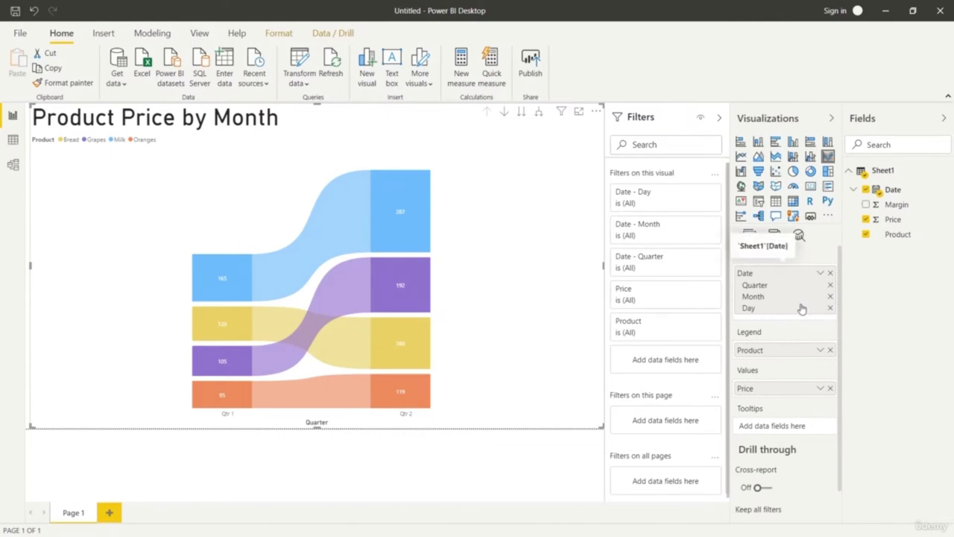
{"action": "mouse_move", "coordinate": [242, 411]}
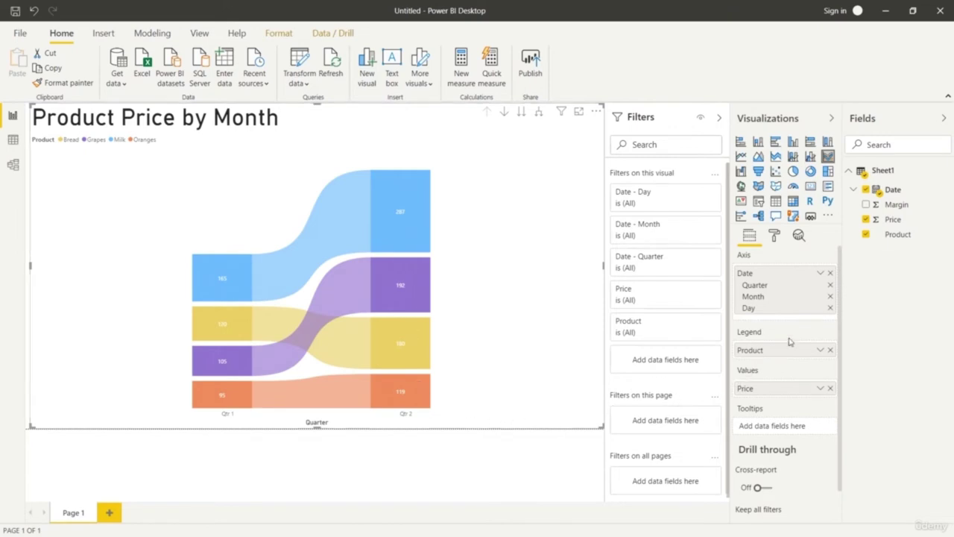
{"action": "left_click", "coordinate": [830, 285]}
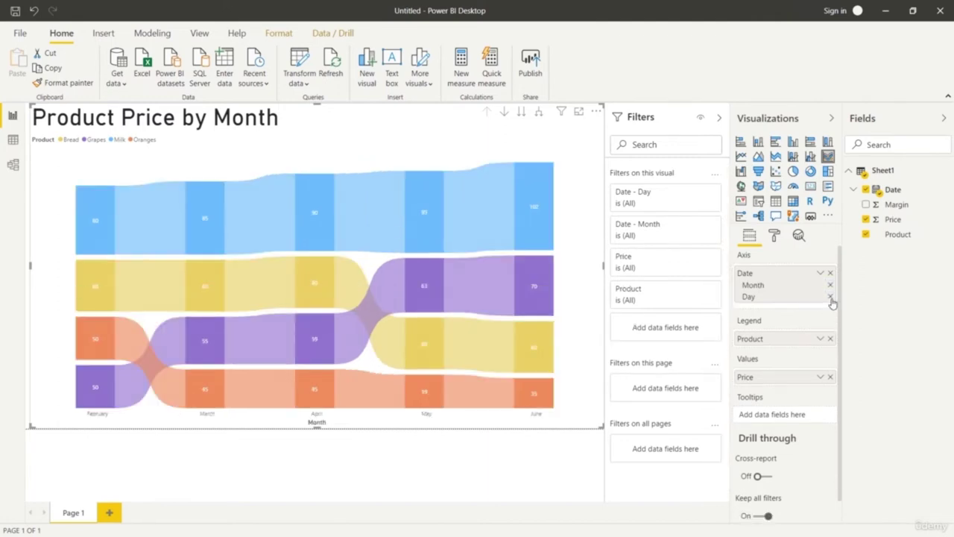
{"action": "left_click", "coordinate": [831, 297]}
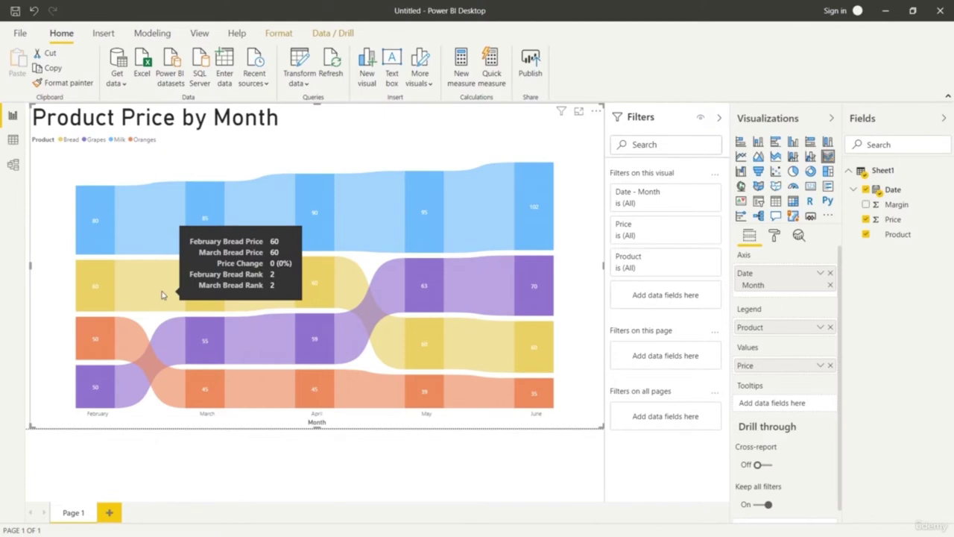
{"action": "mouse_move", "coordinate": [257, 292]}
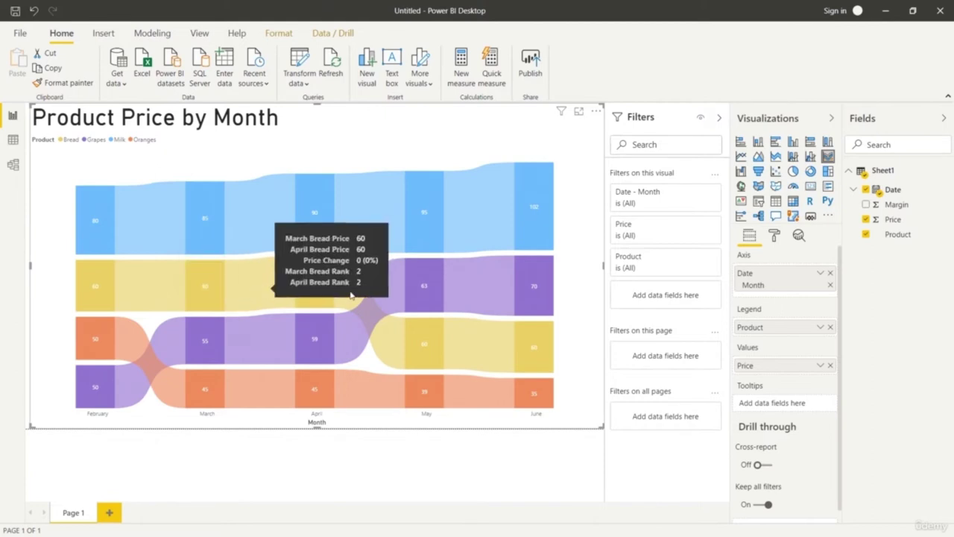
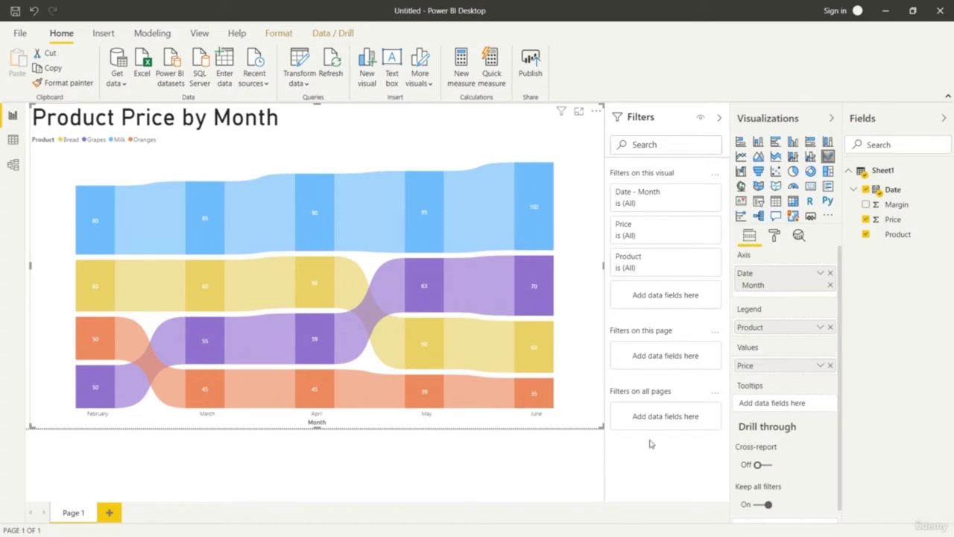
Try Margin as a page-level filter, look through its advanced filtering conditions, and remove the filter
{"action": "left_click_drag", "start_coordinate": [897, 205], "coordinate": [658, 359]}
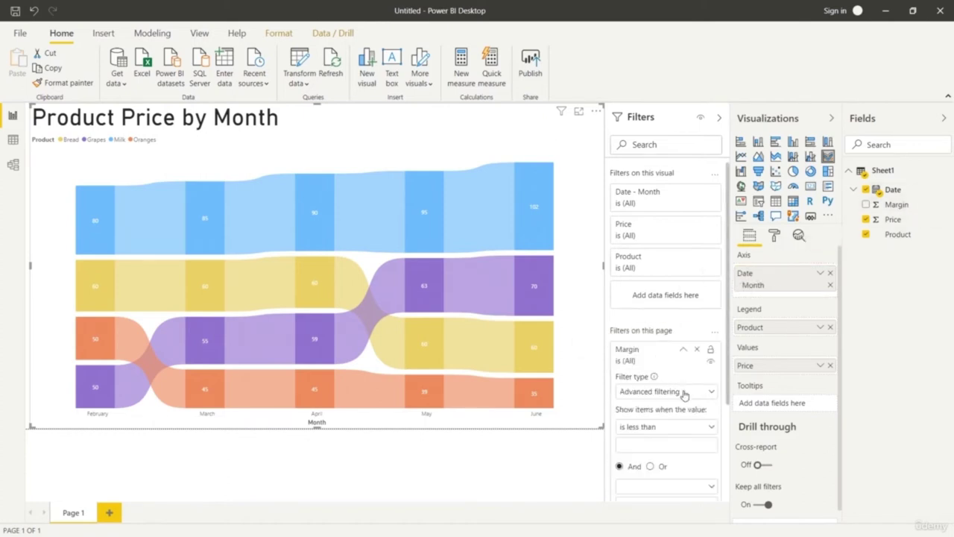
{"action": "left_click", "coordinate": [708, 427]}
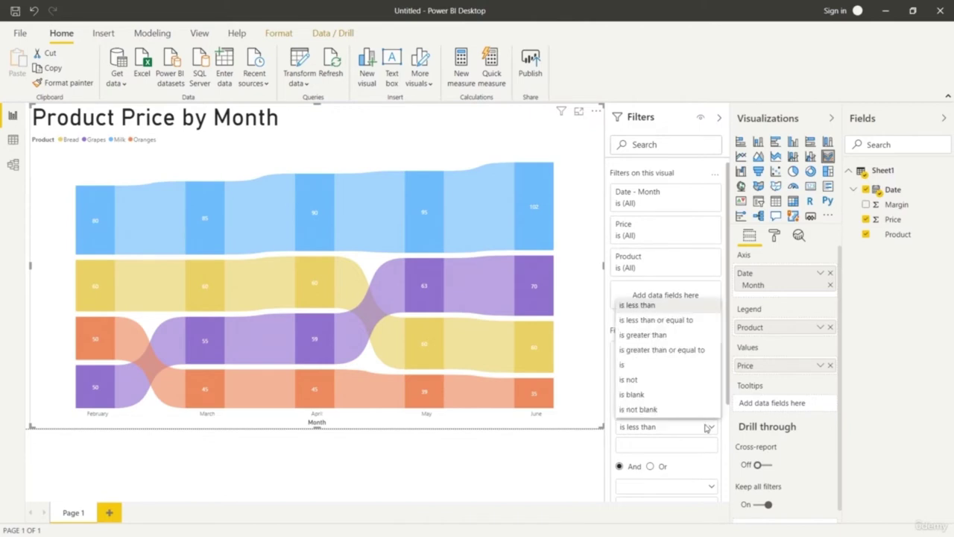
{"action": "left_click", "coordinate": [711, 429]}
{"action": "scroll", "coordinate": [711, 424], "scroll_direction": "down", "scroll_amount": 3}
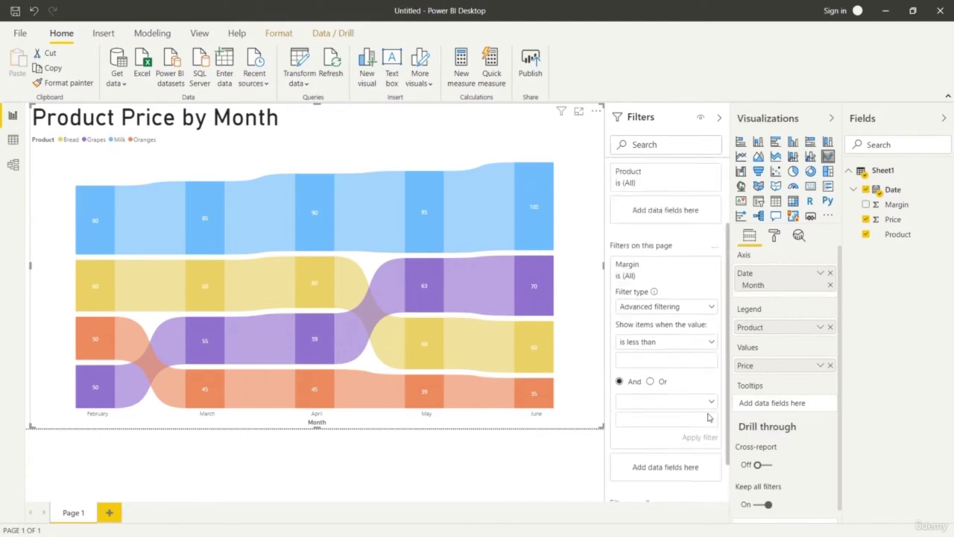
{"action": "scroll", "coordinate": [708, 418], "scroll_direction": "up", "scroll_amount": 3}
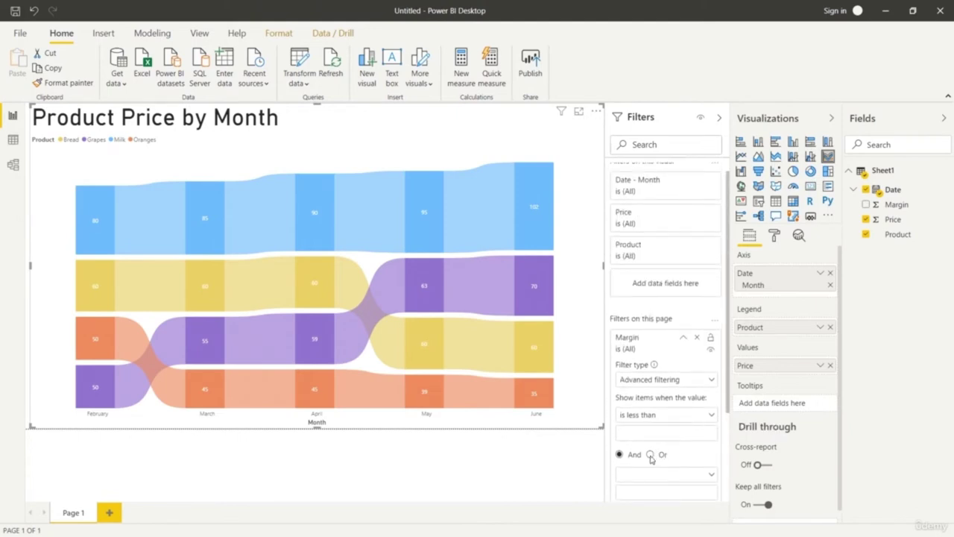
{"action": "left_click", "coordinate": [694, 339]}
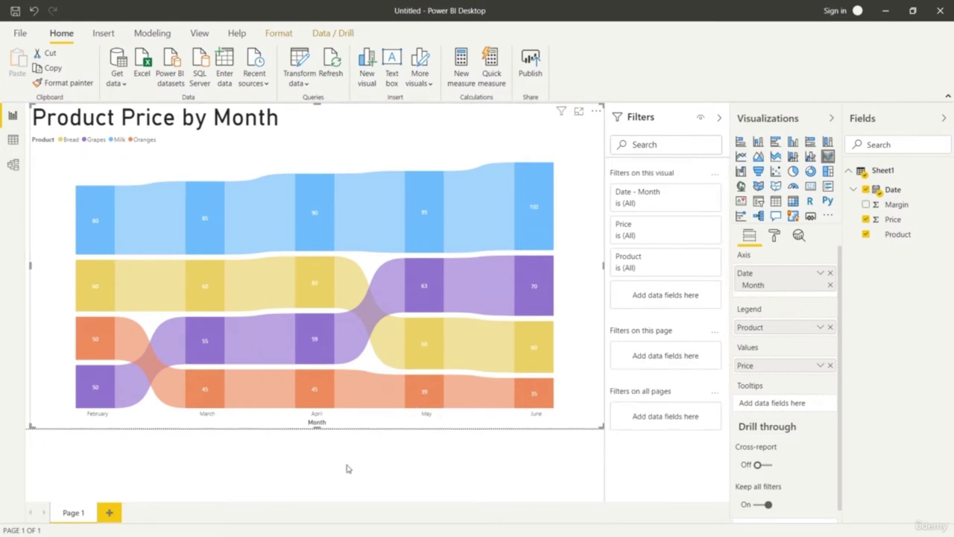
Save the report in the res folder as a Power BI file named "Ribbon Chart- Product Price by month"
{"action": "left_click", "coordinate": [20, 33]}
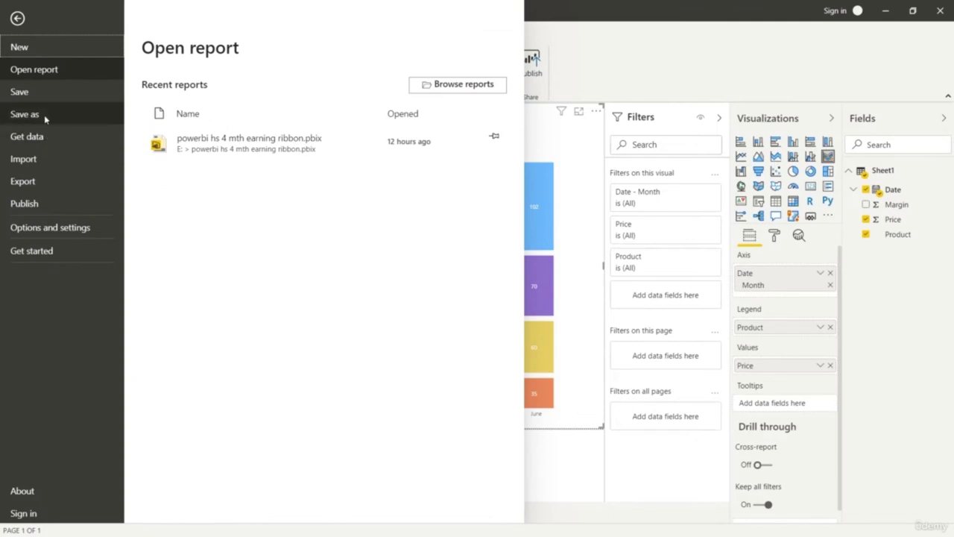
{"action": "key", "text": "Escape"}
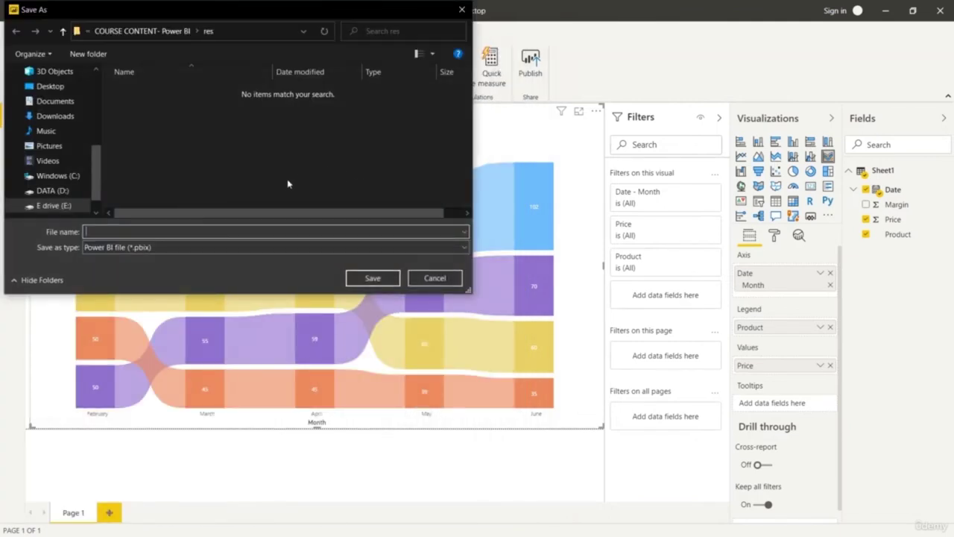
{"action": "left_click", "coordinate": [192, 231]}
{"action": "left_click_drag", "start_coordinate": [325, 17], "coordinate": [634, 202]}
{"action": "type", "text": "Product Price by month"}
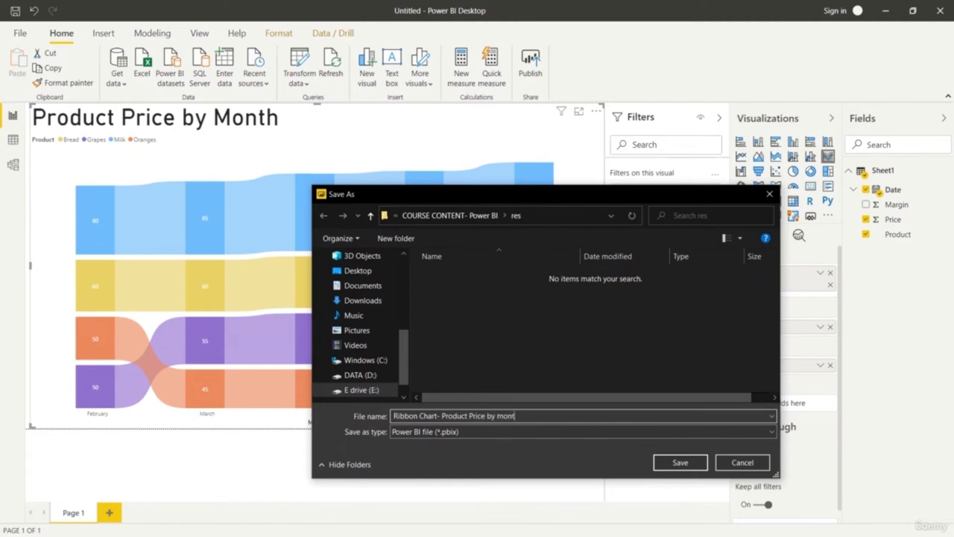
{"action": "left_click", "coordinate": [674, 462]}
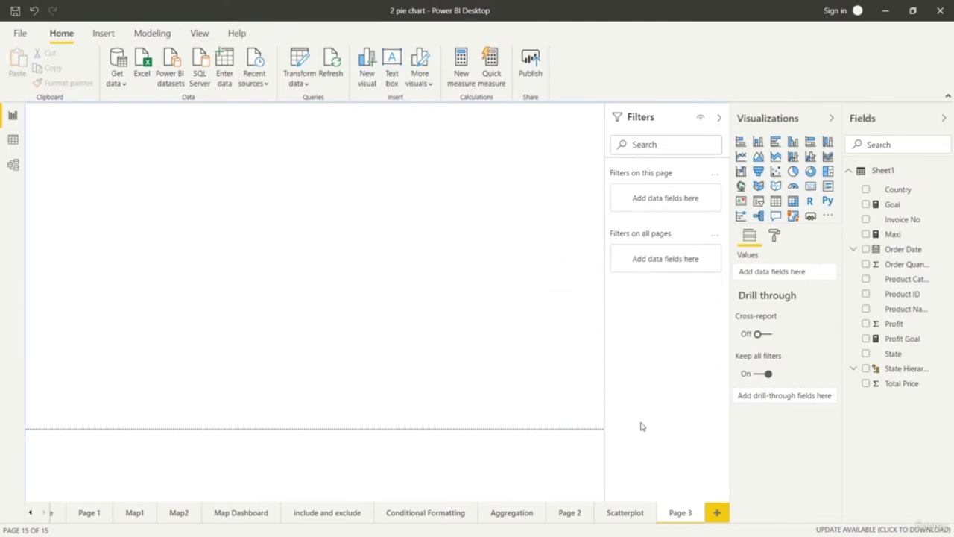
In the 2 pie chart report, rename Page 3 as Waterfall
{"action": "right_click", "coordinate": [682, 512]}
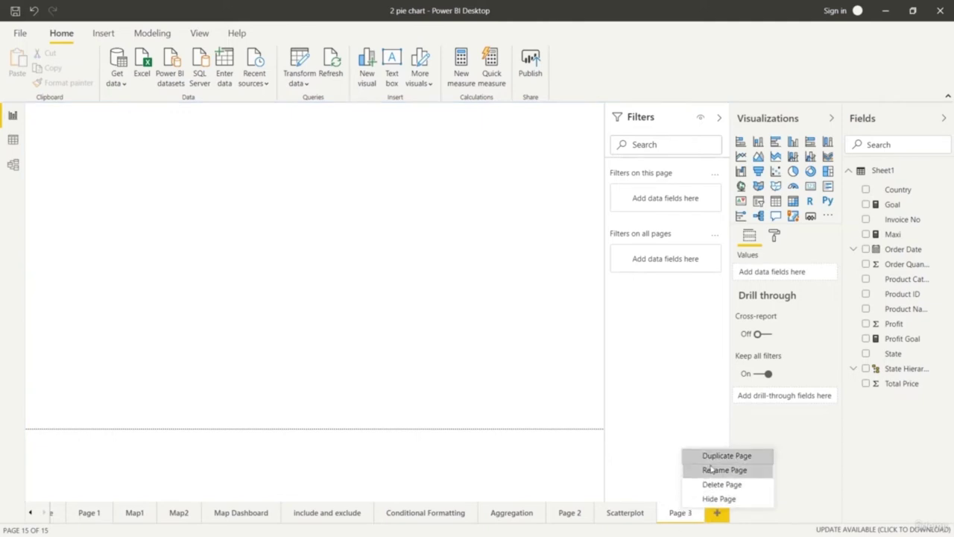
{"action": "left_click", "coordinate": [706, 469]}
{"action": "type", "text": "Wat"}
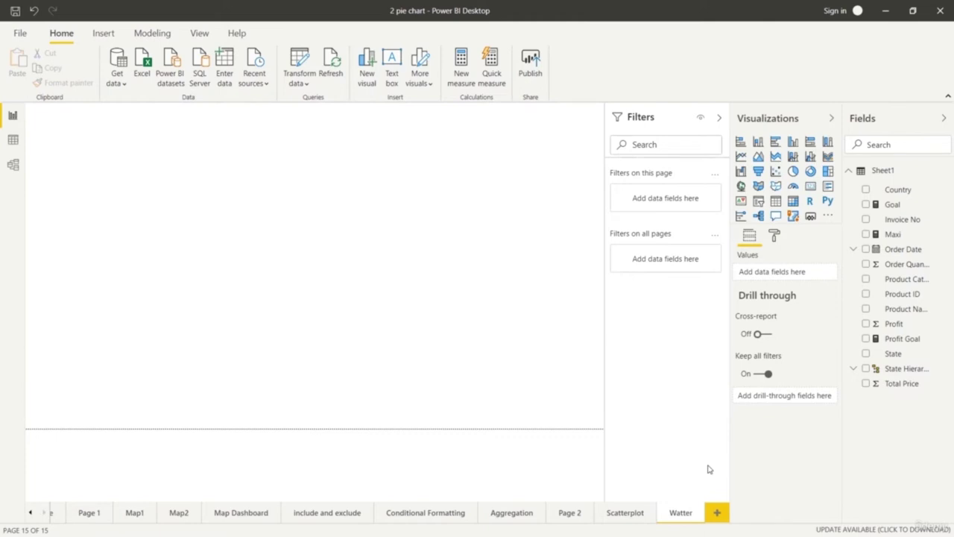
{"action": "type", "text": "erfall"}
{"action": "key", "text": "Return"}
Insert a waterfall chart on the Waterfall page and enlarge it to fill the page area
{"action": "left_click_drag", "start_coordinate": [916, 249], "coordinate": [811, 281]}
{"action": "left_click", "coordinate": [741, 171]}
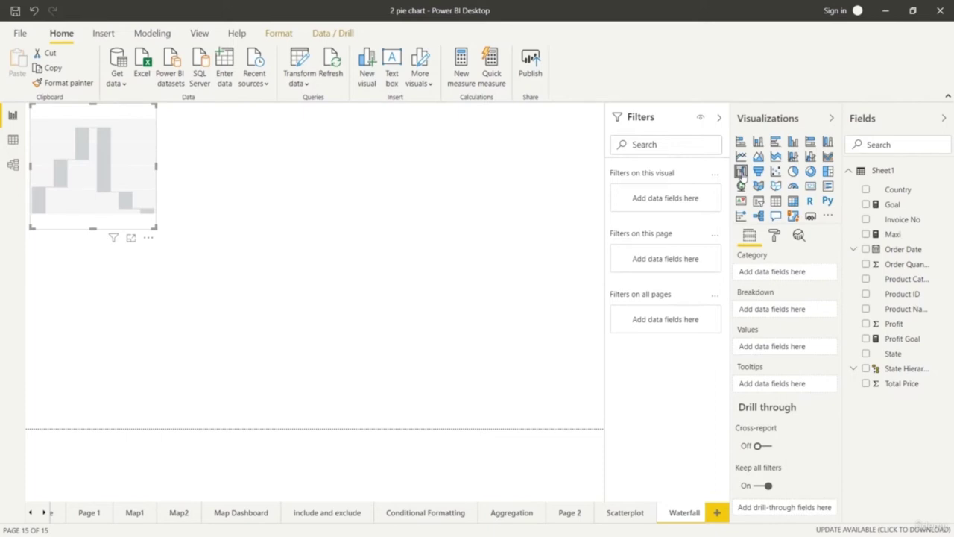
{"action": "left_click_drag", "start_coordinate": [155, 228], "coordinate": [603, 428]}
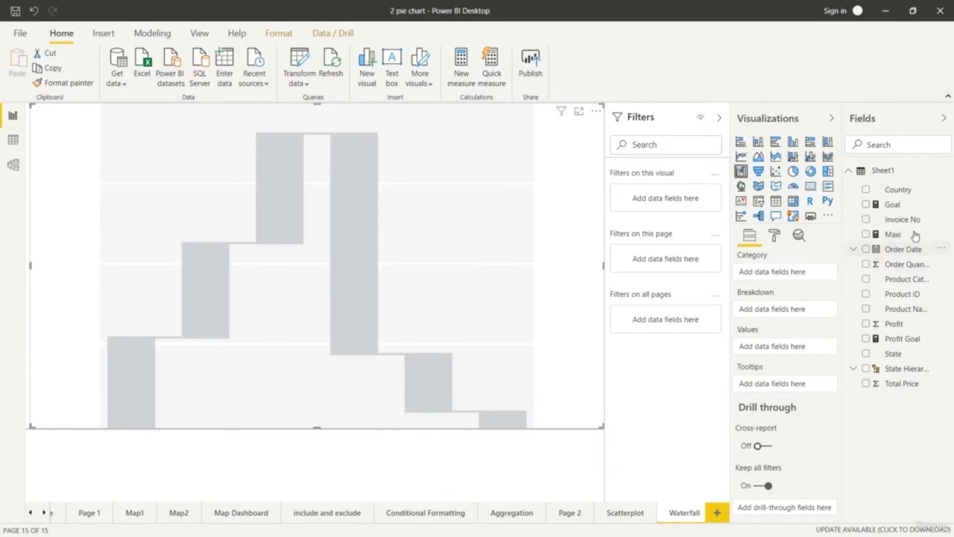
Assign Order Date as the waterfall chart's category and Profit as its values, and inspect the yearly bars
{"action": "left_click_drag", "start_coordinate": [915, 249], "coordinate": [806, 277]}
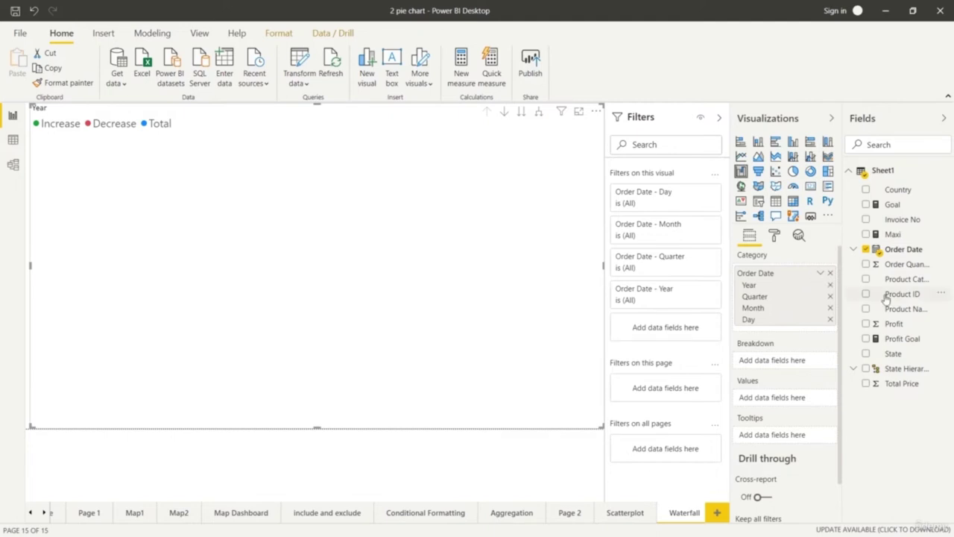
{"action": "left_click_drag", "start_coordinate": [903, 325], "coordinate": [807, 403]}
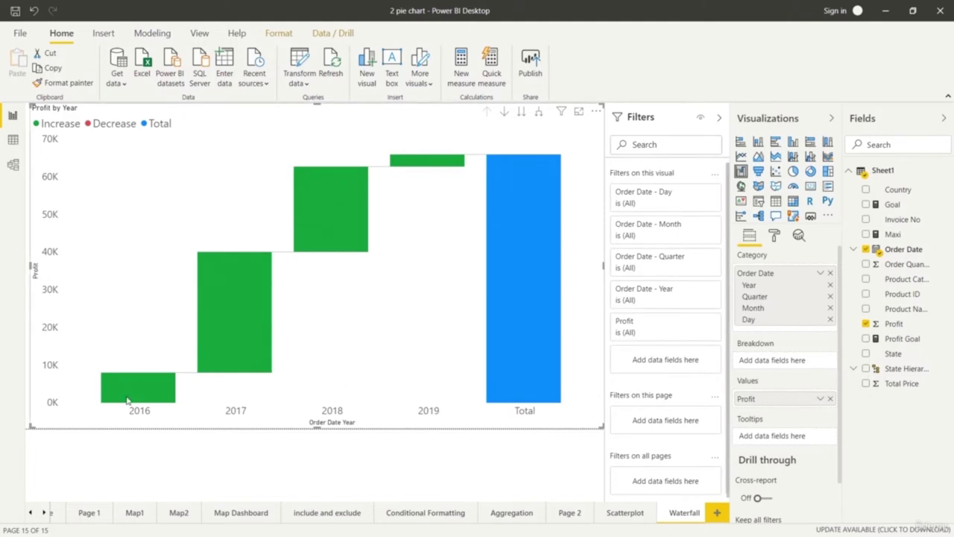
{"action": "mouse_move", "coordinate": [246, 333]}
{"action": "mouse_move", "coordinate": [402, 160]}
Remove the Year, Quarter and Month levels from the waterfall chart's Order Date category, leaving Day
{"action": "left_click", "coordinate": [829, 286]}
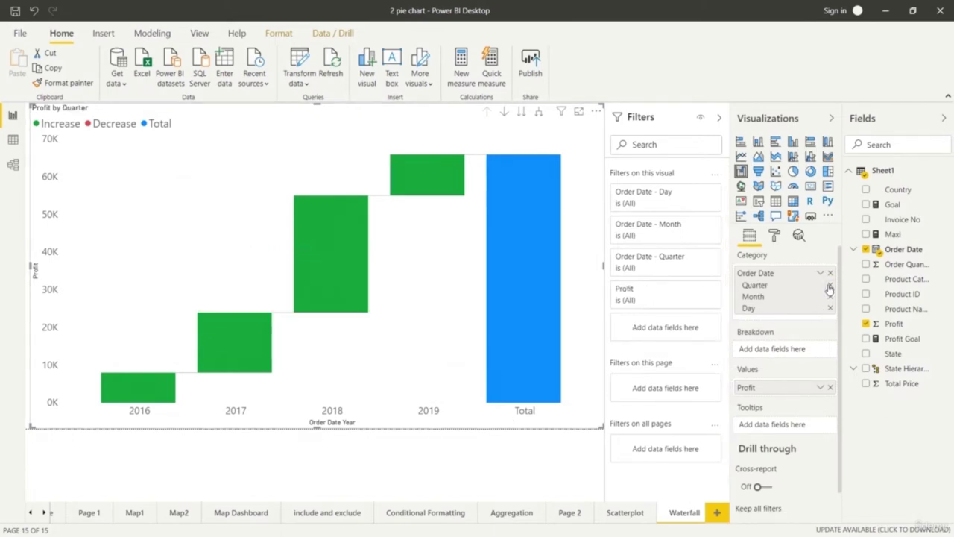
{"action": "left_click", "coordinate": [830, 286]}
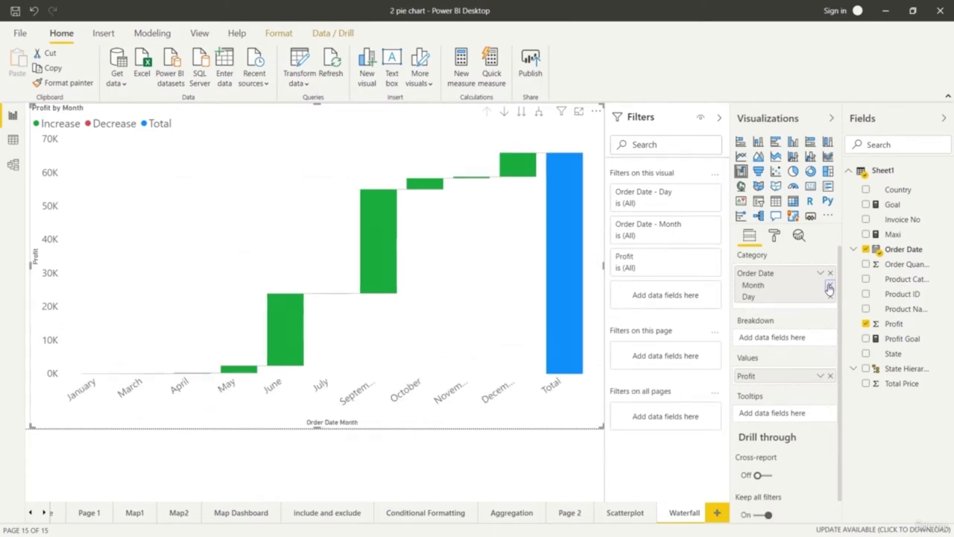
{"action": "left_click", "coordinate": [829, 286]}
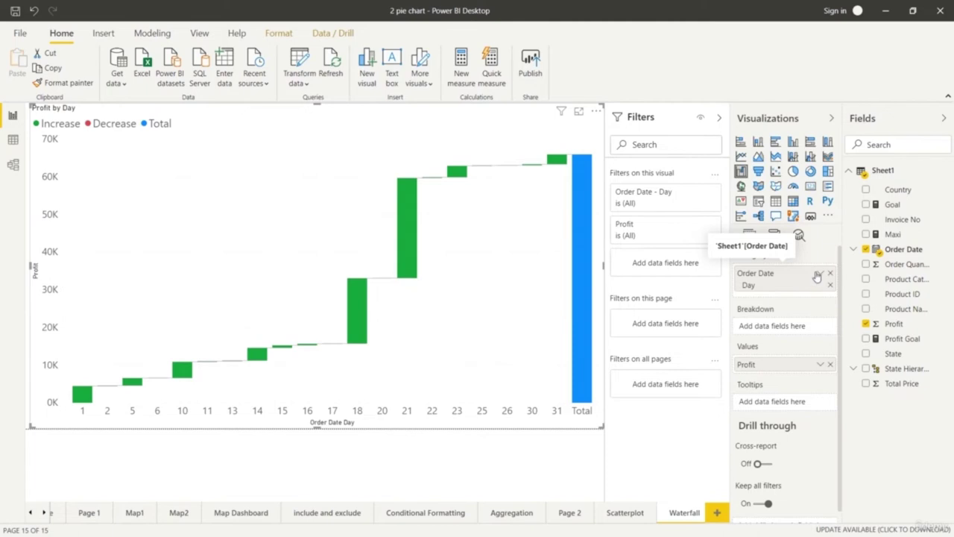
Re-add Order Date with its full date hierarchy as the waterfall chart's category and break the profit down by Product Category
{"action": "left_click", "coordinate": [830, 275]}
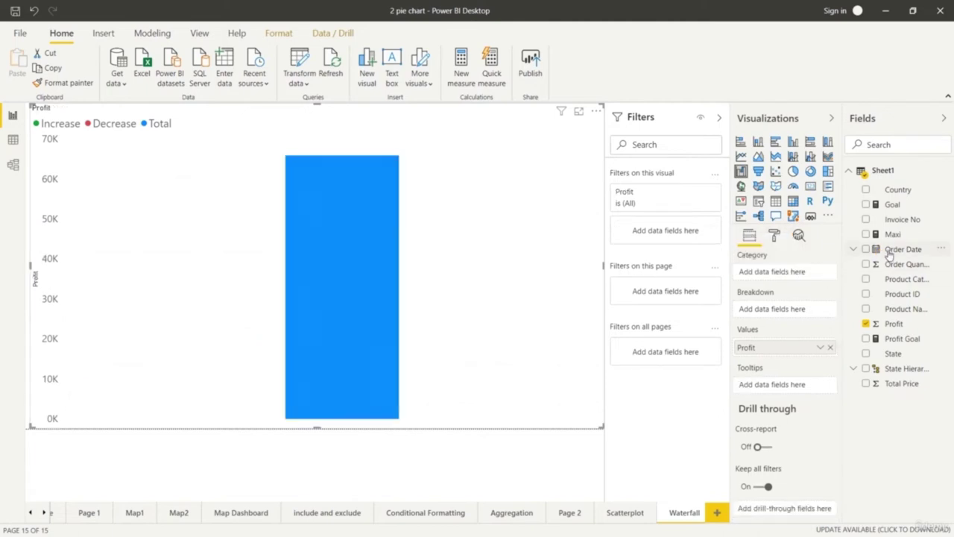
{"action": "left_click_drag", "start_coordinate": [888, 255], "coordinate": [769, 278]}
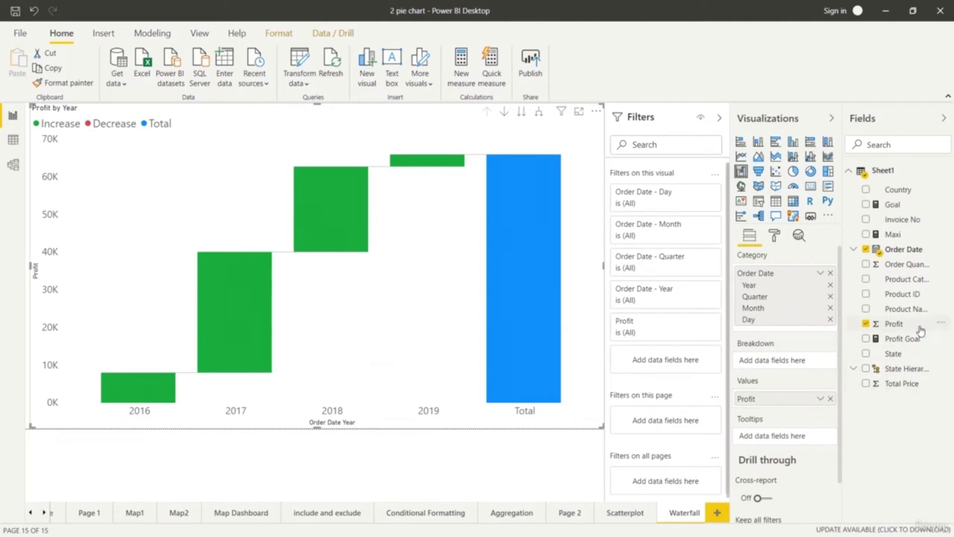
{"action": "left_click_drag", "start_coordinate": [918, 281], "coordinate": [805, 366]}
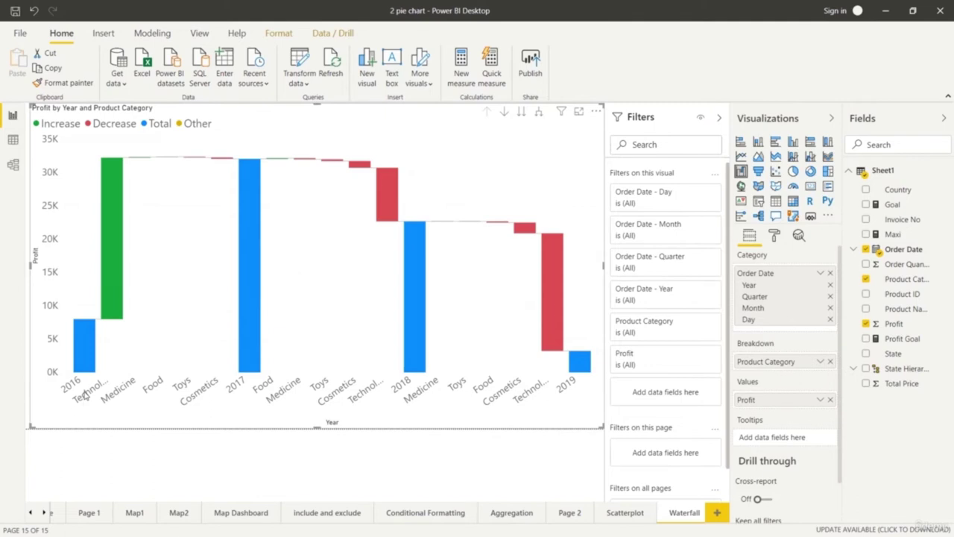
{"action": "mouse_move", "coordinate": [115, 296]}
{"action": "mouse_move", "coordinate": [392, 193]}
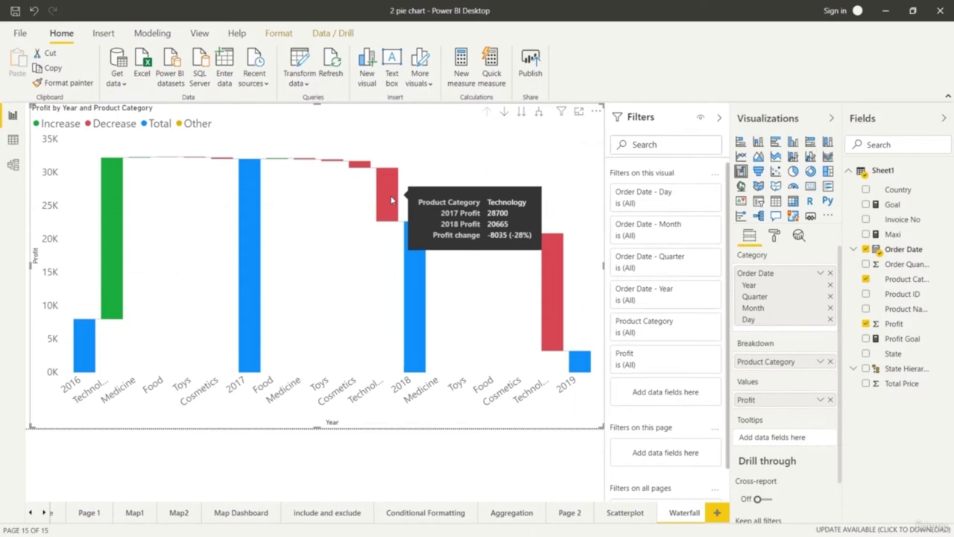
{"action": "mouse_move", "coordinate": [423, 266]}
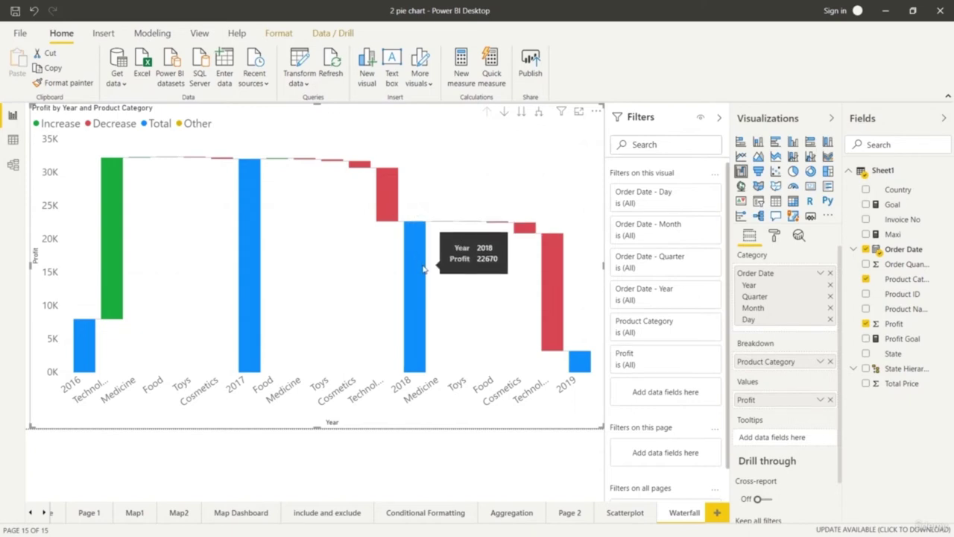
{"action": "mouse_move", "coordinate": [594, 375]}
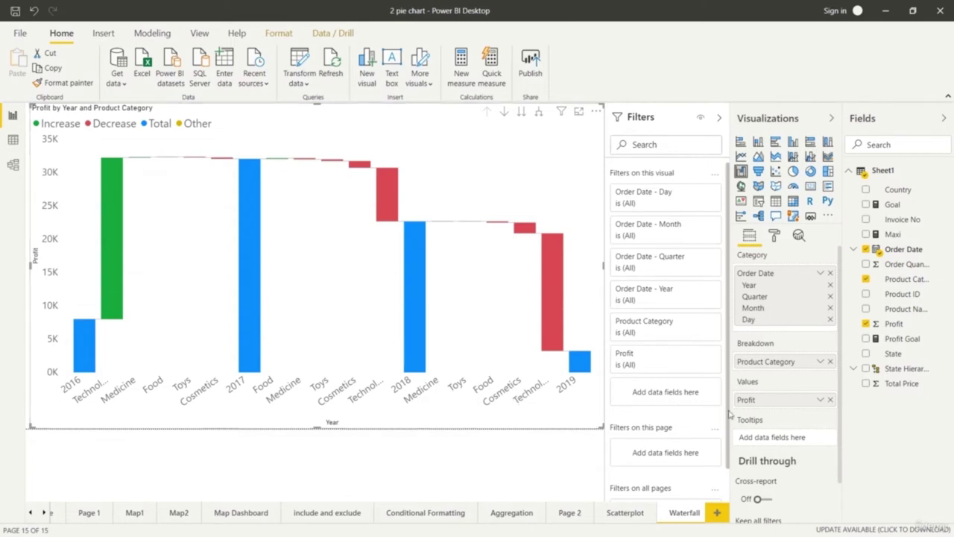
Try Order Quantity as the waterfall chart's values in place of Profit, and put Profit back
{"action": "left_click", "coordinate": [830, 400]}
{"action": "left_click_drag", "start_coordinate": [911, 270], "coordinate": [795, 403]}
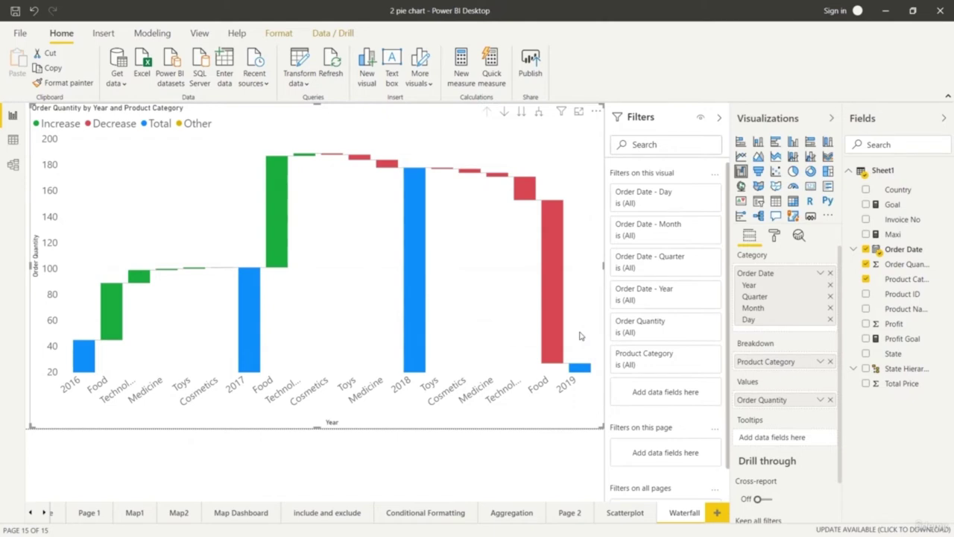
{"action": "left_click", "coordinate": [830, 401]}
{"action": "left_click_drag", "start_coordinate": [908, 325], "coordinate": [807, 400]}
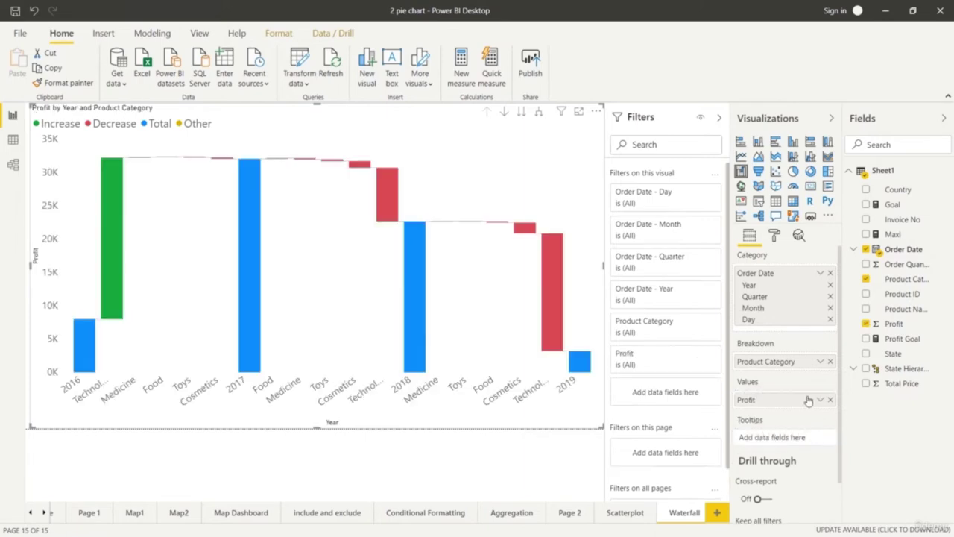
Replace the Product Category breakdown with Country and inspect the profit changes between years for each country
{"action": "left_click", "coordinate": [830, 362]}
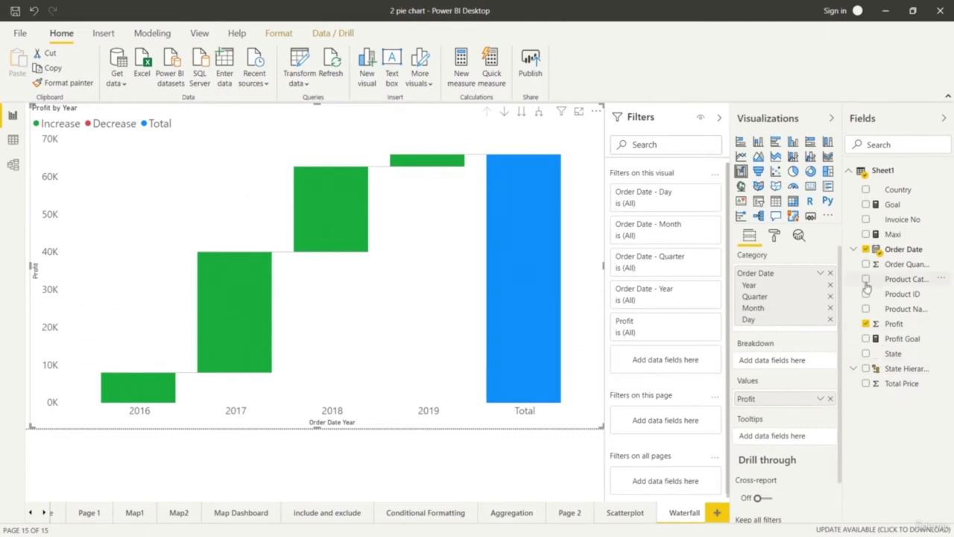
{"action": "left_click_drag", "start_coordinate": [907, 195], "coordinate": [807, 370]}
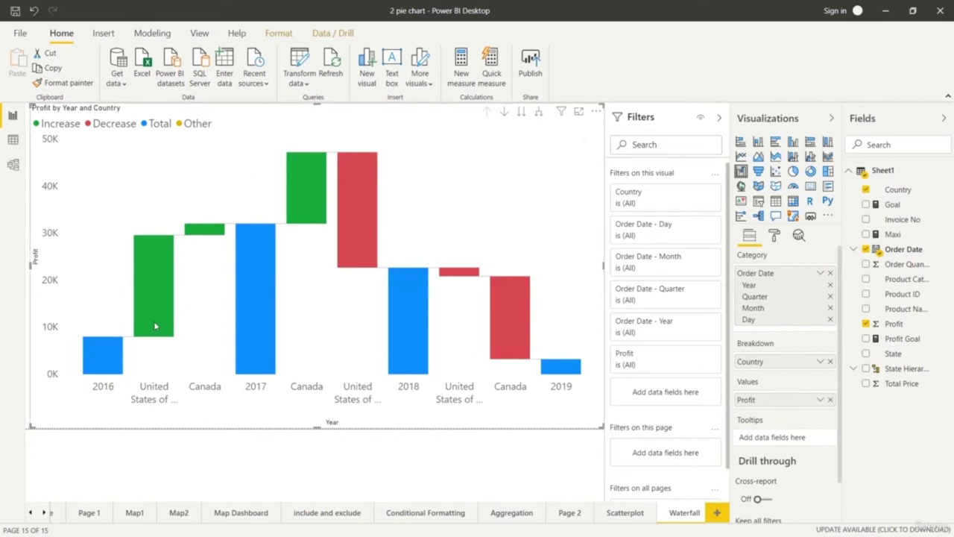
{"action": "mouse_move", "coordinate": [203, 231]}
{"action": "mouse_move", "coordinate": [303, 221]}
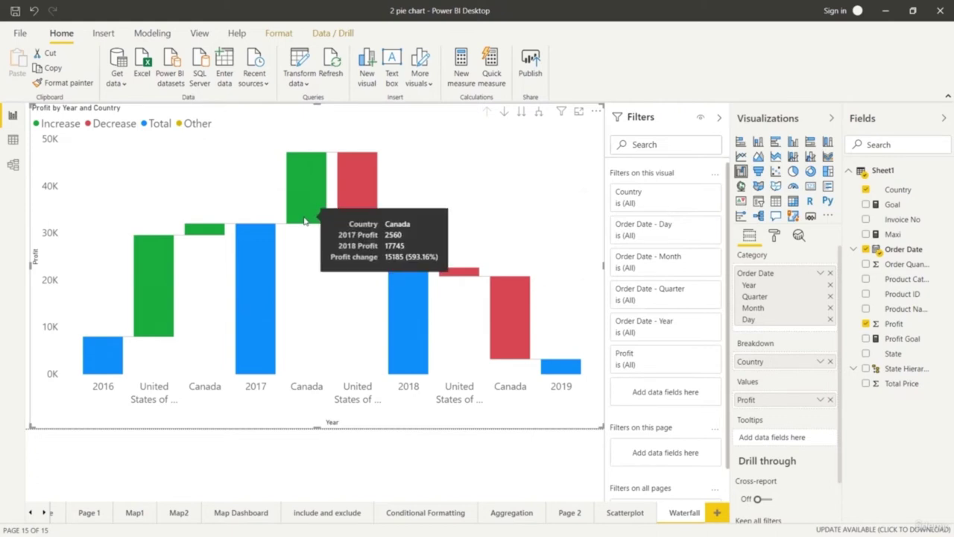
{"action": "mouse_move", "coordinate": [344, 227]}
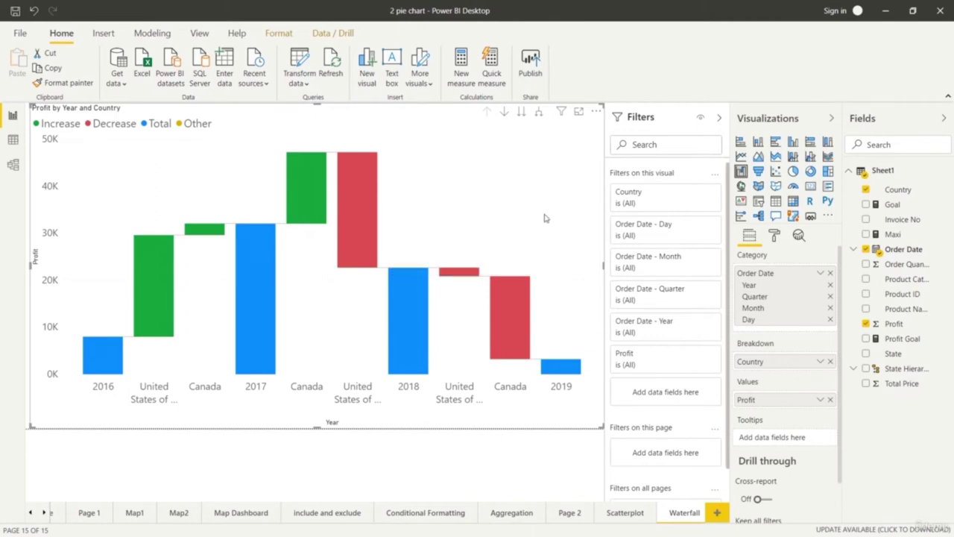
{"action": "mouse_move", "coordinate": [471, 275]}
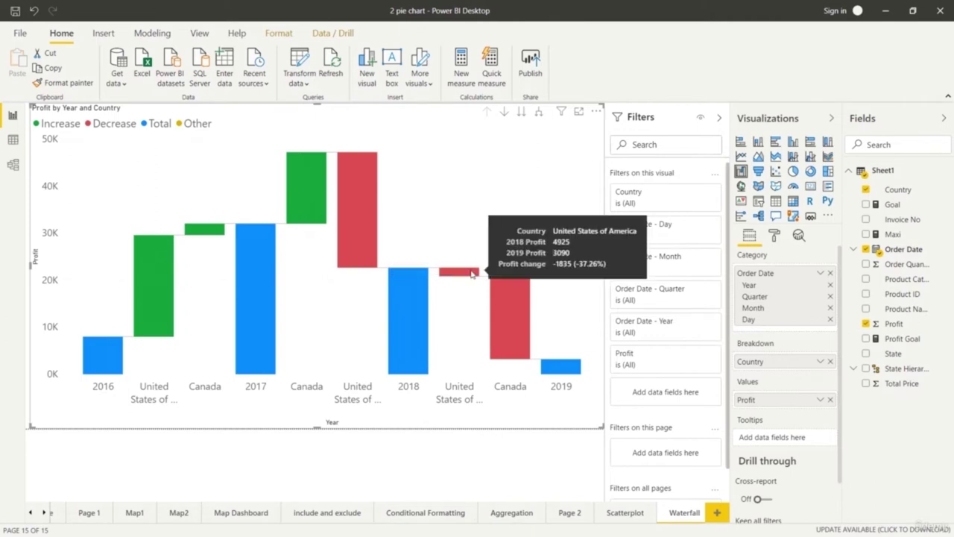
{"action": "mouse_move", "coordinate": [503, 306]}
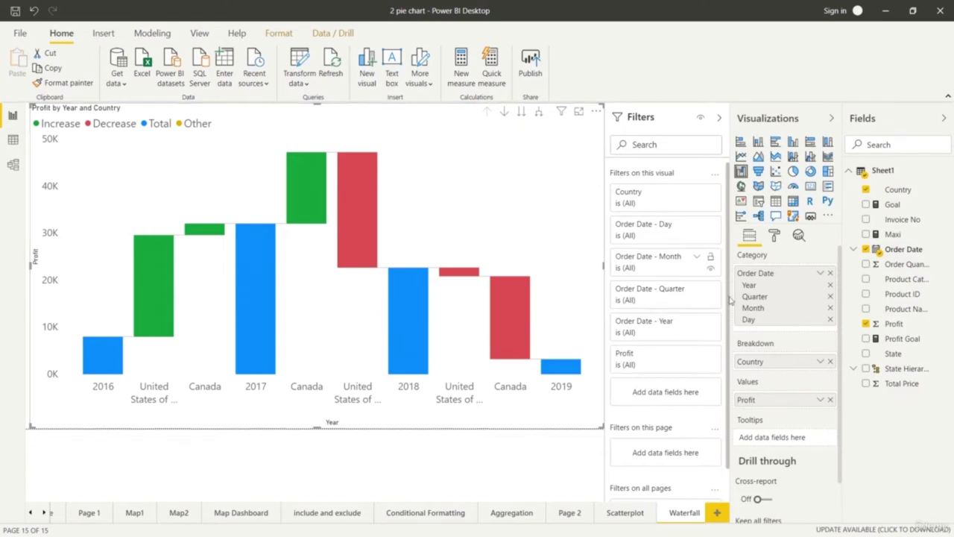
Try State as the waterfall chart's breakdown and switch it back to Country
{"action": "left_click", "coordinate": [831, 361]}
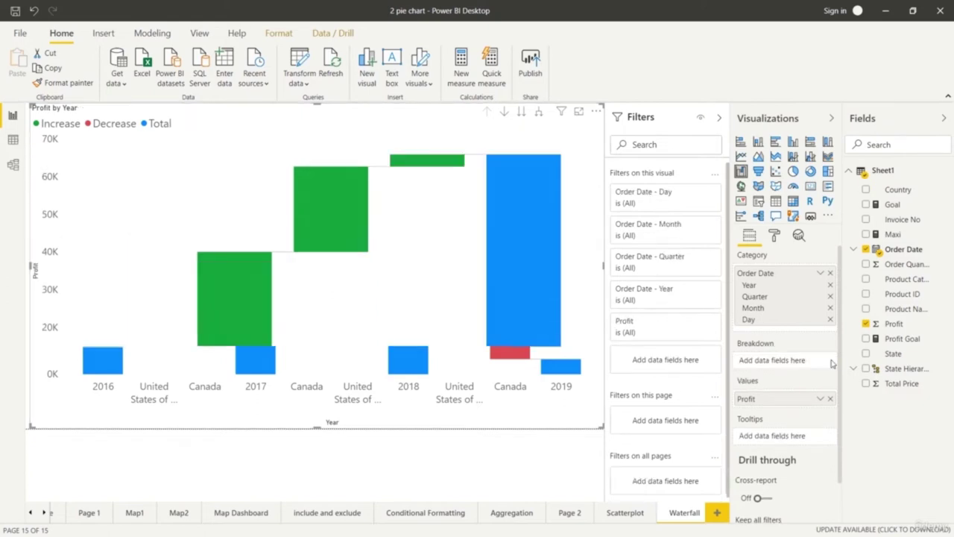
{"action": "left_click_drag", "start_coordinate": [892, 356], "coordinate": [801, 369]}
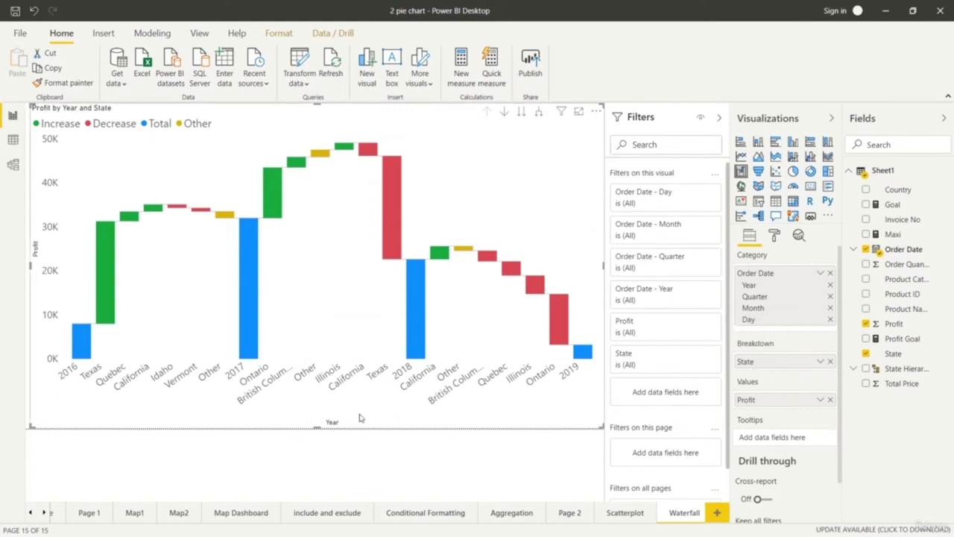
{"action": "left_click", "coordinate": [830, 363]}
{"action": "left_click_drag", "start_coordinate": [898, 191], "coordinate": [794, 362]}
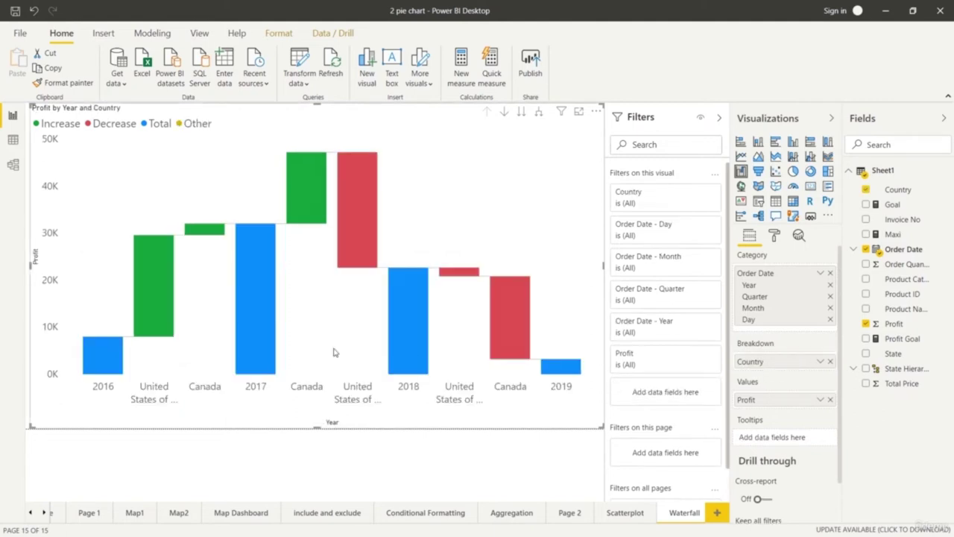
Examine the country breakdown at the quarter, month and day levels of the date hierarchy and return to the year level
{"action": "left_click", "coordinate": [353, 250]}
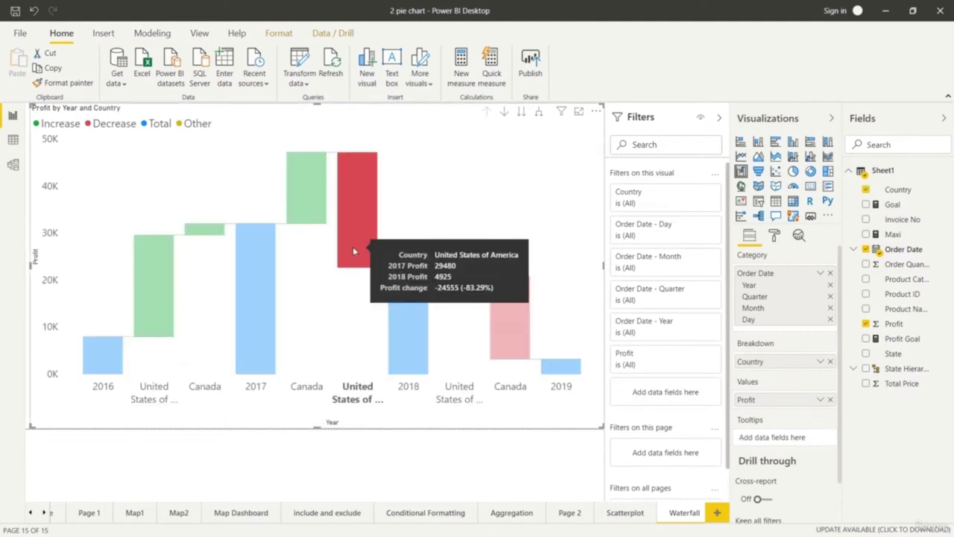
{"action": "left_click", "coordinate": [521, 111]}
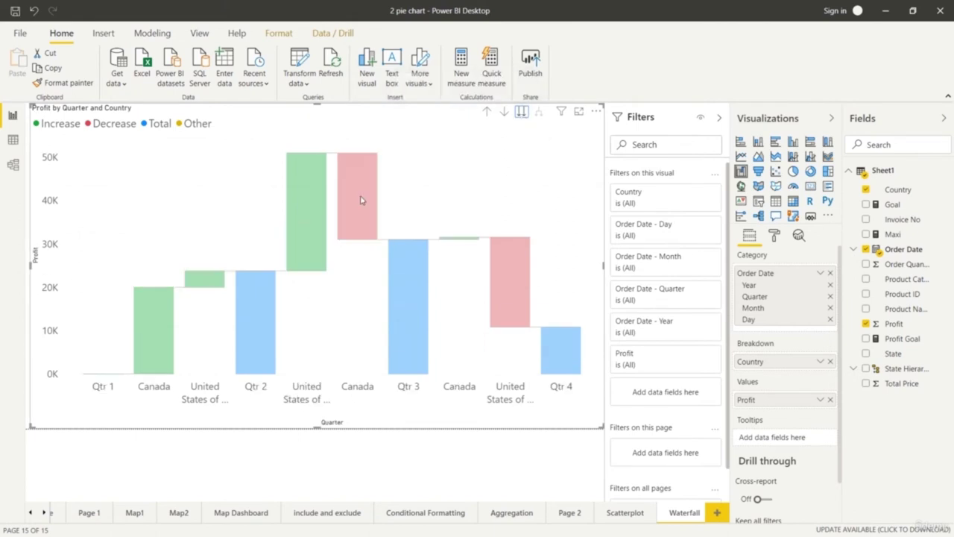
{"action": "mouse_move", "coordinate": [360, 200]}
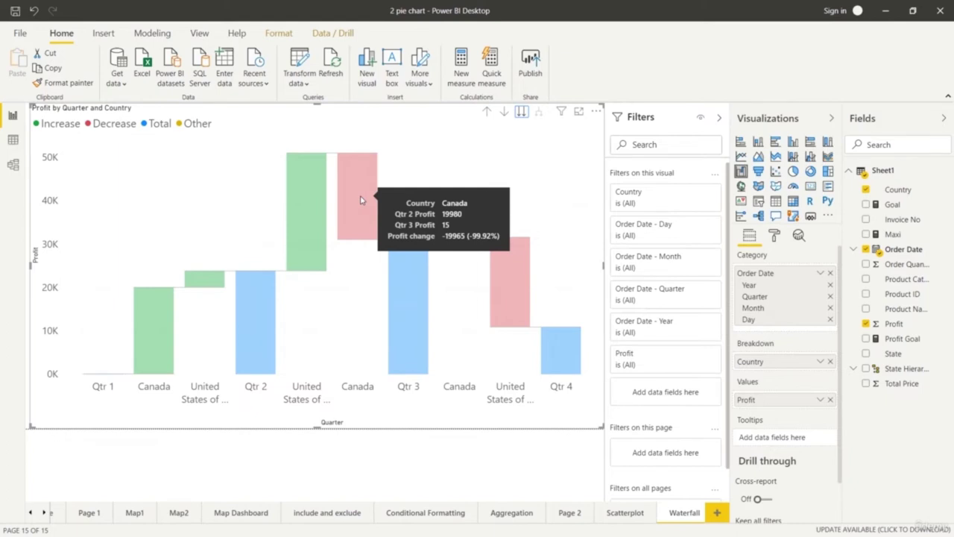
{"action": "left_click", "coordinate": [521, 111]}
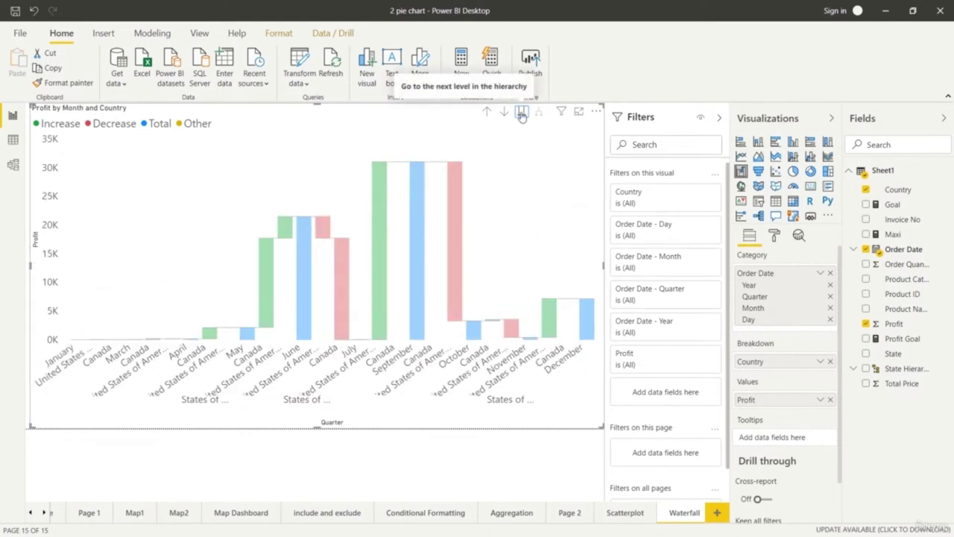
{"action": "left_click", "coordinate": [521, 113]}
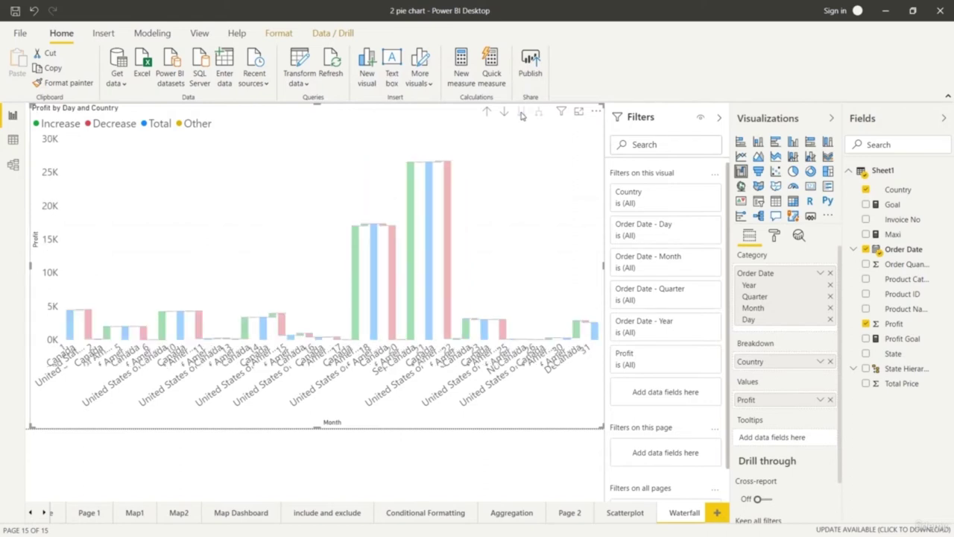
{"action": "left_click", "coordinate": [485, 112]}
{"action": "left_click", "coordinate": [485, 113]}
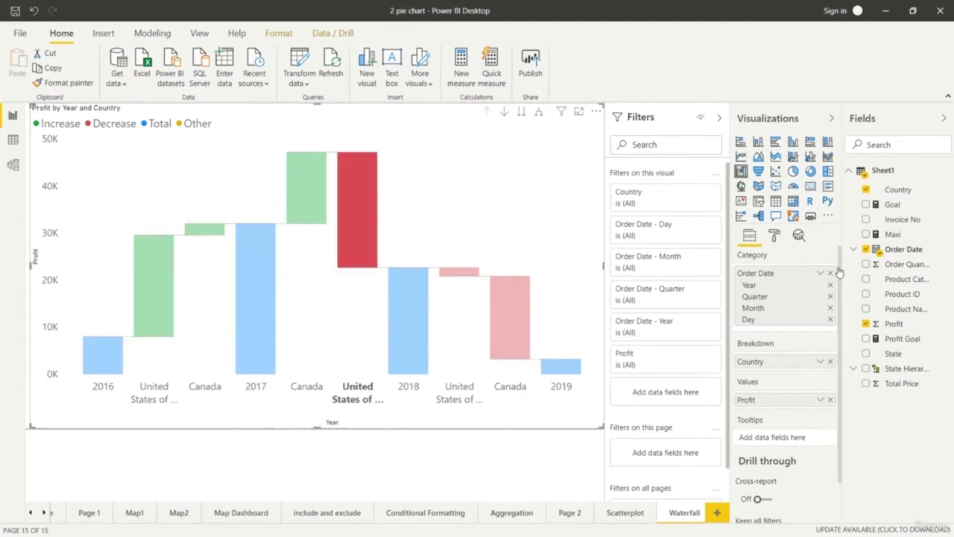
Try State and Product Category as the waterfall chart's breakdown, and clear the breakdown
{"action": "left_click_drag", "start_coordinate": [888, 362], "coordinate": [781, 370]}
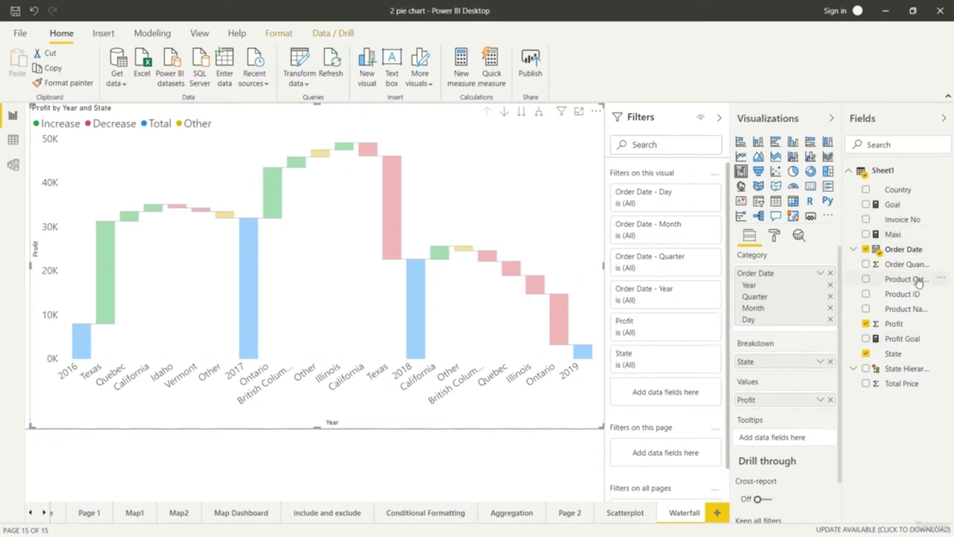
{"action": "left_click_drag", "start_coordinate": [918, 279], "coordinate": [803, 363]}
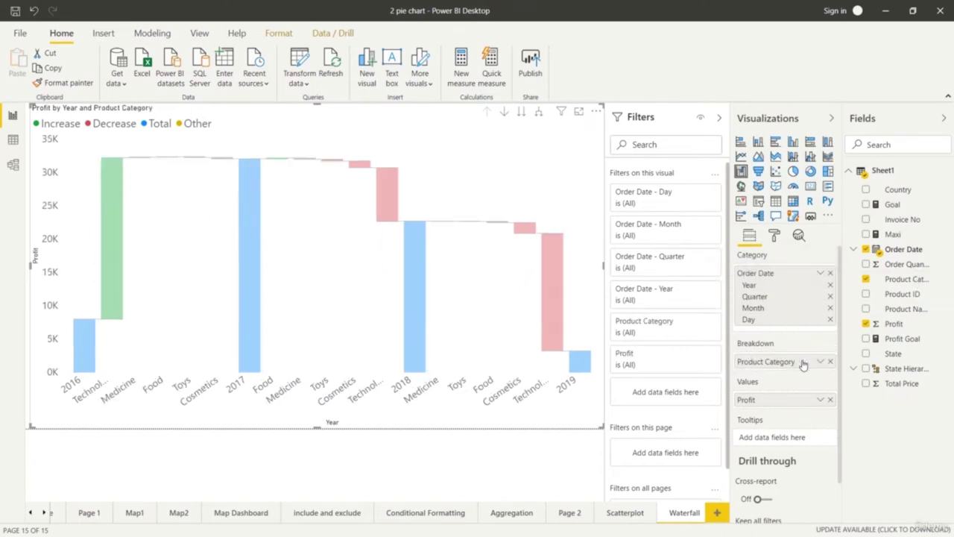
{"action": "left_click", "coordinate": [830, 362]}
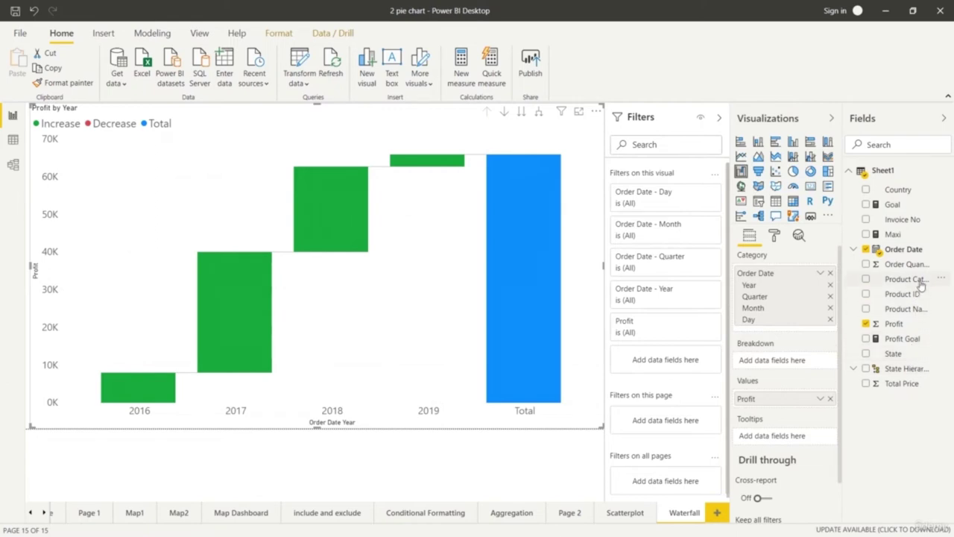
Break the waterfall chart's yearly profit down by Product Name and inspect the product bars
{"action": "left_click_drag", "start_coordinate": [915, 309], "coordinate": [817, 361]}
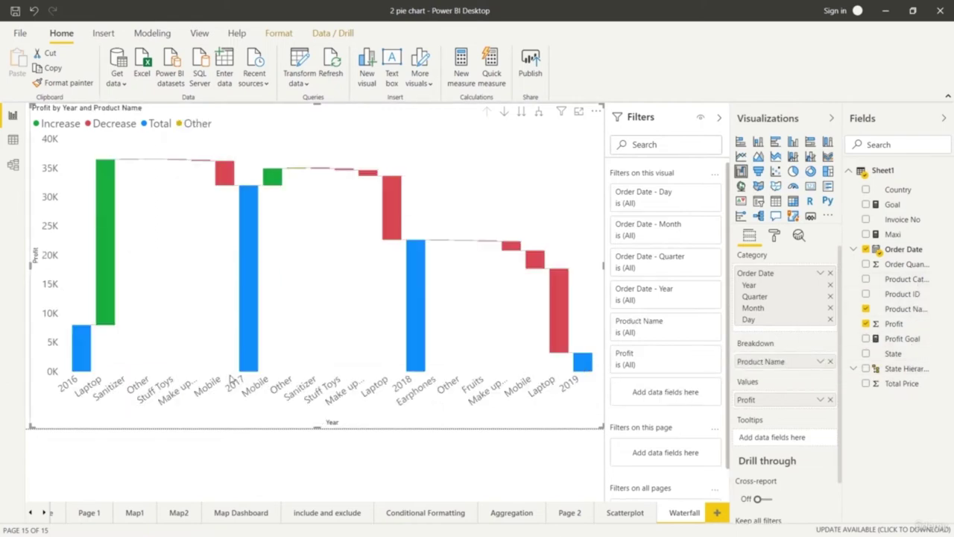
{"action": "mouse_move", "coordinate": [105, 301]}
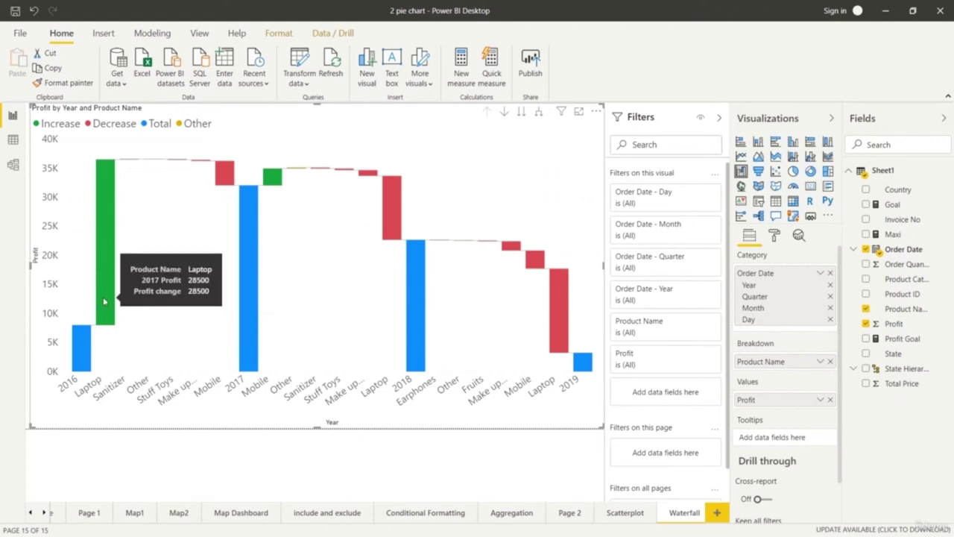
{"action": "mouse_move", "coordinate": [226, 172]}
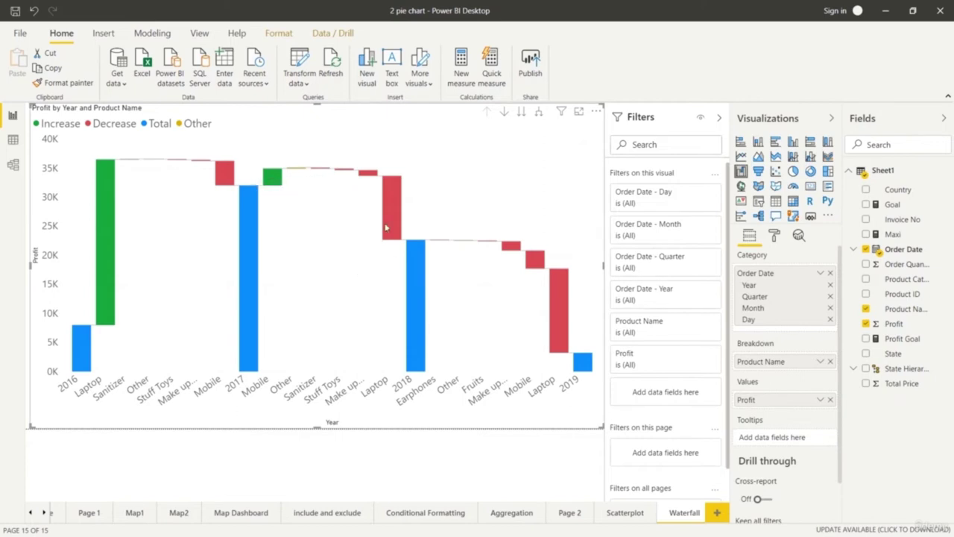
{"action": "mouse_move", "coordinate": [388, 222]}
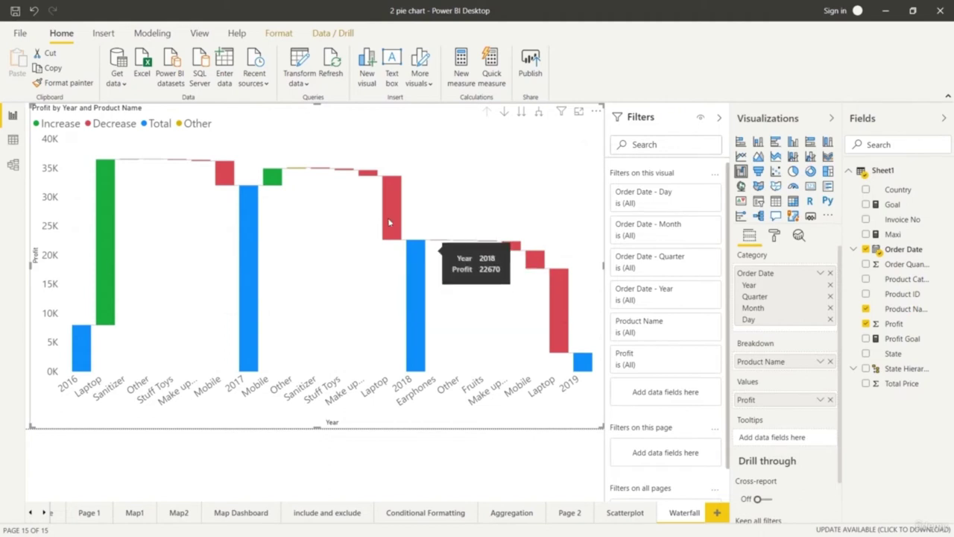
{"action": "mouse_move", "coordinate": [555, 312]}
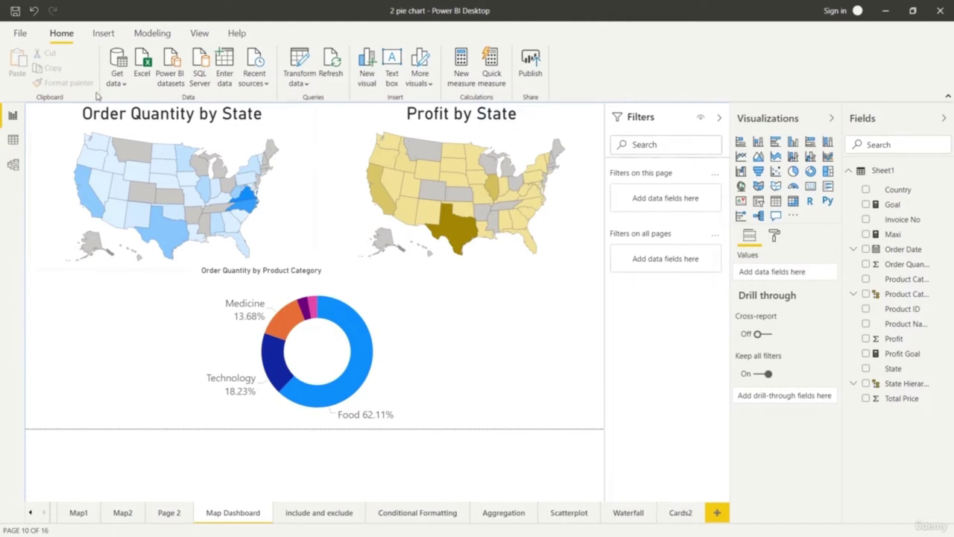
Insert a left arrow button on the Map Dashboard page
{"action": "left_click", "coordinate": [104, 33]}
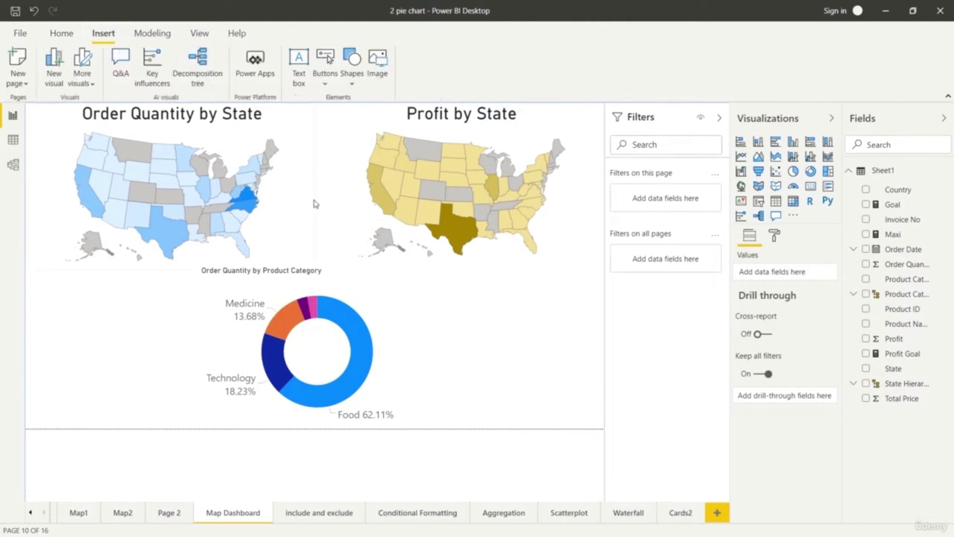
{"action": "left_click", "coordinate": [324, 85]}
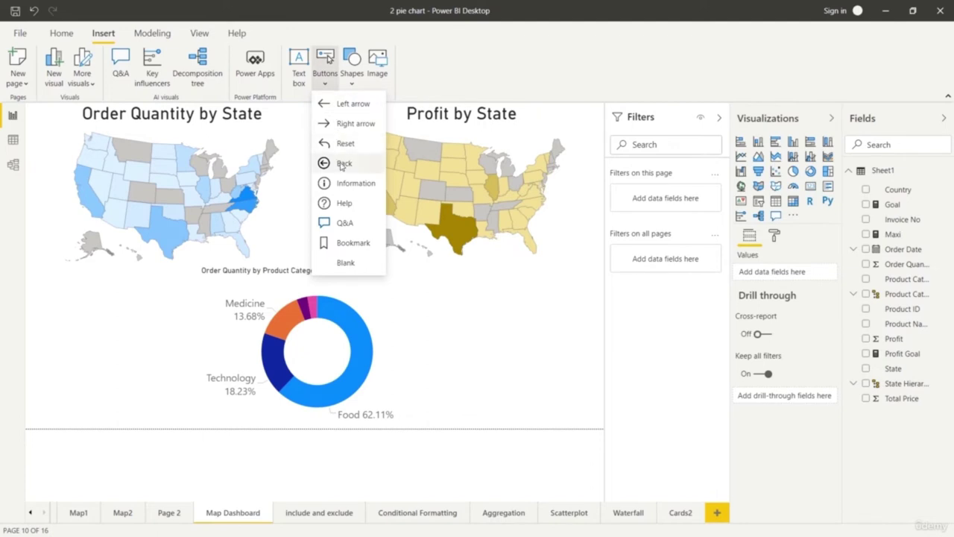
{"action": "left_click", "coordinate": [353, 108]}
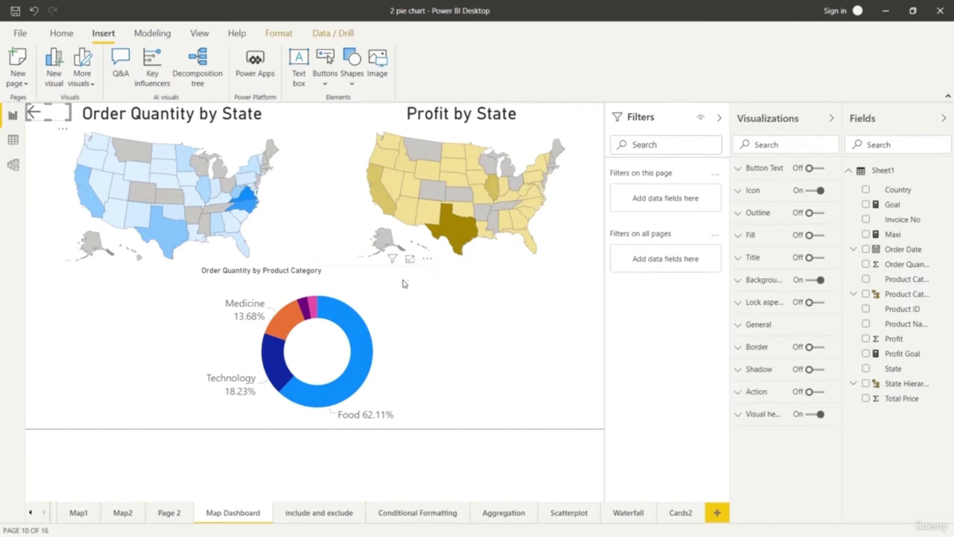
{"action": "left_click", "coordinate": [325, 76]}
{"action": "key", "text": "Escape"}
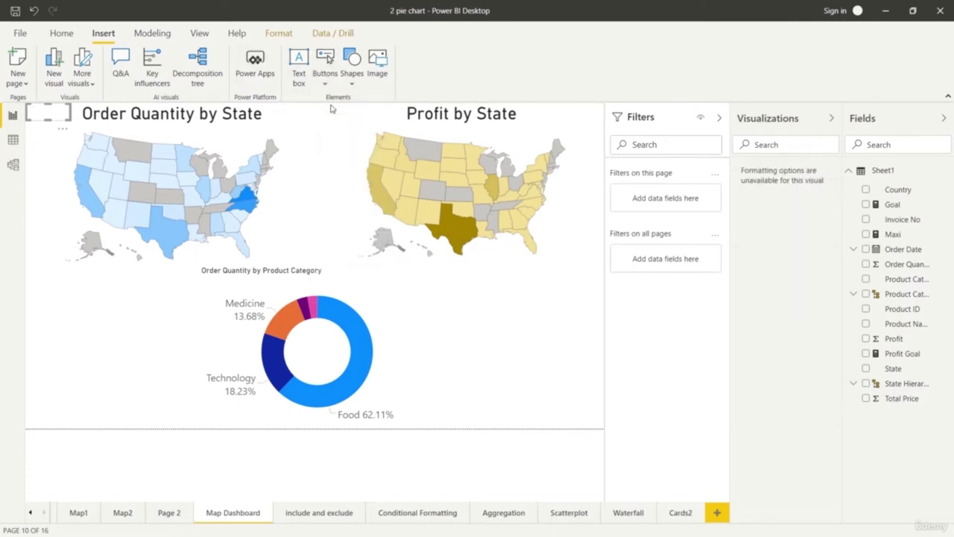
Move the arrow button from the page corner to the empty area left of the donut chart and enlarge it
{"action": "left_click_drag", "start_coordinate": [36, 117], "coordinate": [79, 324]}
{"action": "left_click", "coordinate": [77, 325]}
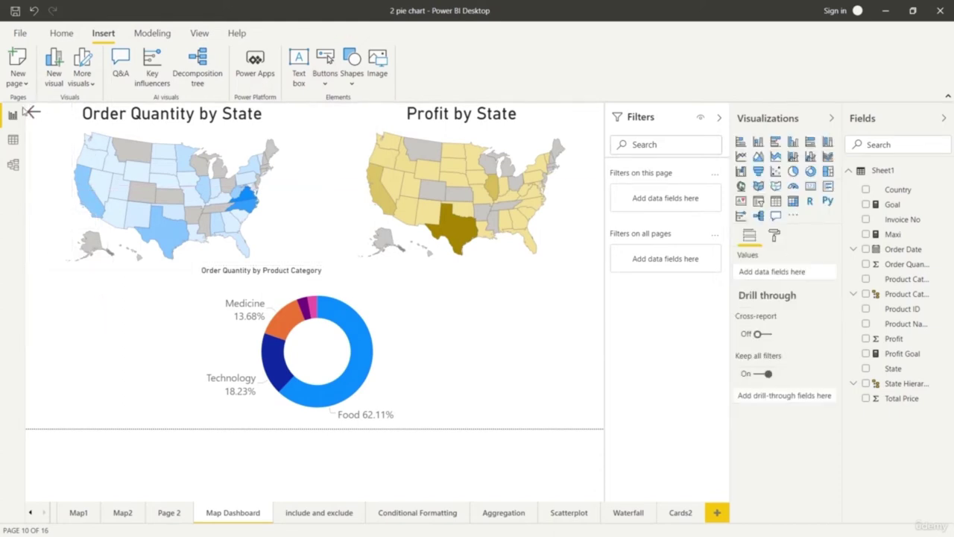
{"action": "left_click", "coordinate": [34, 114]}
{"action": "left_click_drag", "start_coordinate": [33, 114], "coordinate": [190, 382]}
{"action": "mouse_move", "coordinate": [120, 342]}
{"action": "left_mouse_down"}
{"action": "mouse_move", "coordinate": [112, 339]}
{"action": "mouse_move", "coordinate": [121, 340]}
{"action": "left_mouse_up"}
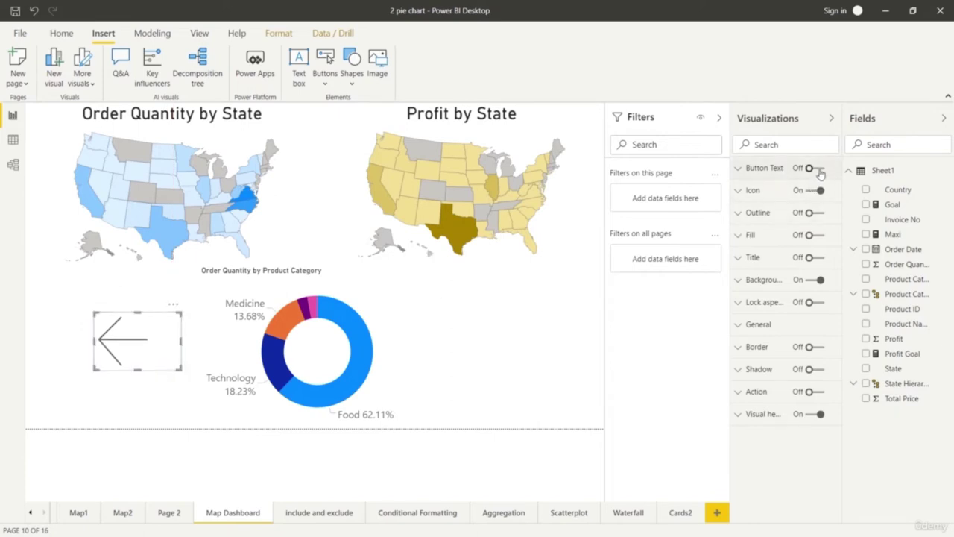
Set the arrow icon's line weight to 7 pt with 4 px of padding
{"action": "left_click", "coordinate": [820, 172]}
{"action": "left_click", "coordinate": [820, 172]}
{"action": "left_click", "coordinate": [746, 190]}
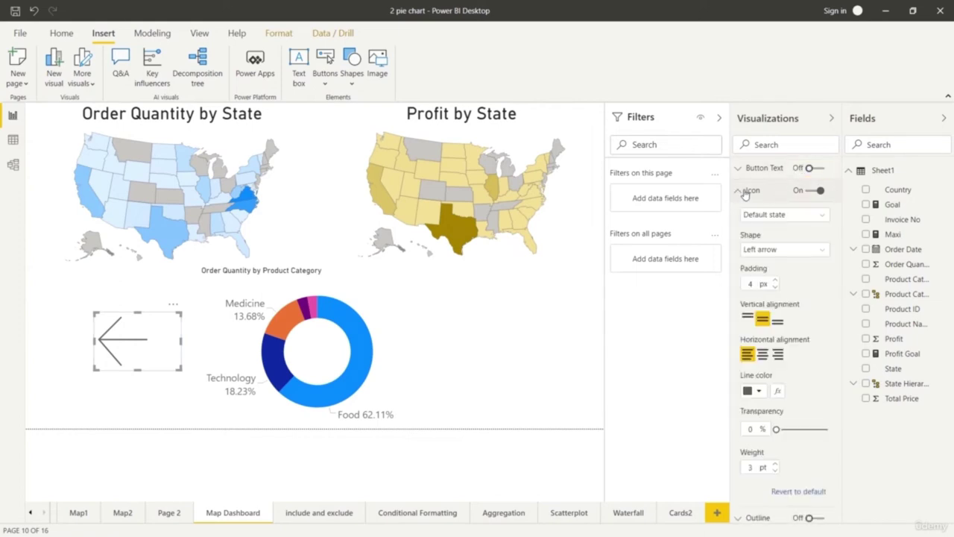
{"action": "left_click", "coordinate": [774, 280]}
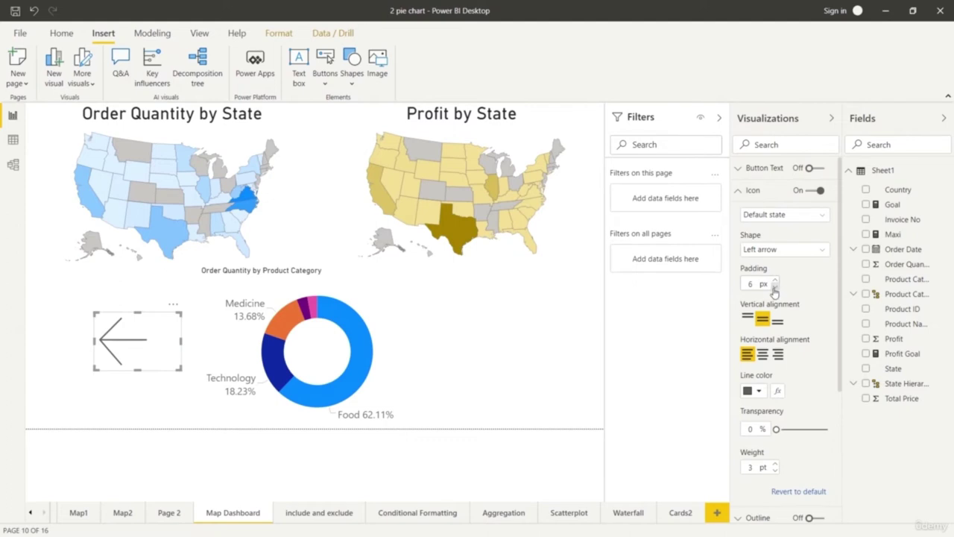
{"action": "left_click", "coordinate": [774, 288]}
{"action": "left_click", "coordinate": [775, 463]}
{"action": "double_click", "coordinate": [775, 464]}
{"action": "left_click", "coordinate": [774, 464]}
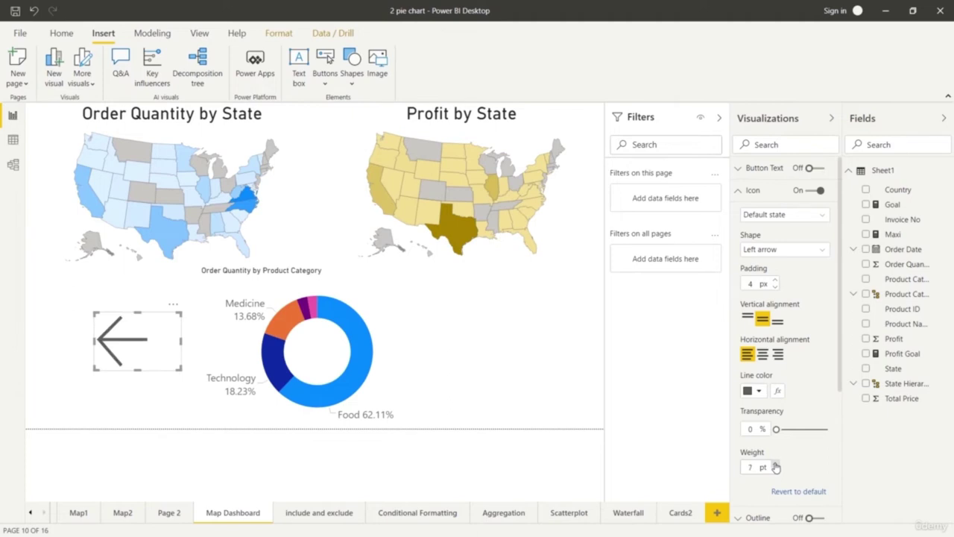
Try light orange, dark blue and dark red as the arrow icon's line color
{"action": "left_click", "coordinate": [760, 393]}
{"action": "left_click", "coordinate": [781, 454]}
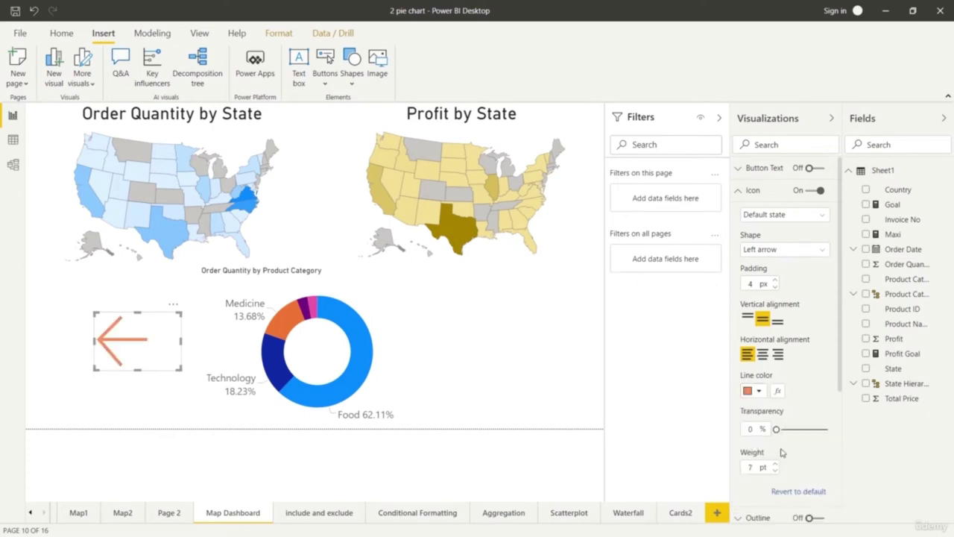
{"action": "left_click", "coordinate": [759, 393]}
{"action": "left_click", "coordinate": [770, 450]}
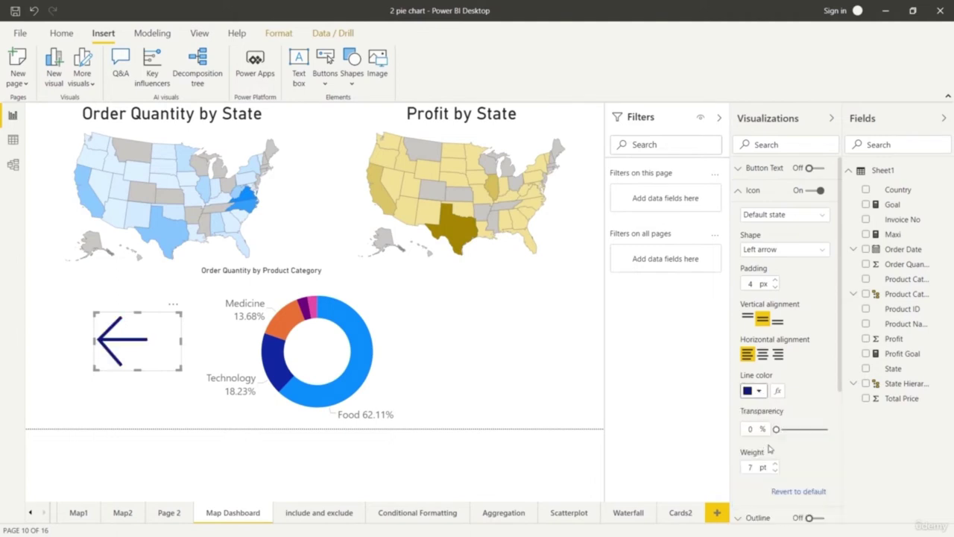
{"action": "left_click", "coordinate": [759, 392]}
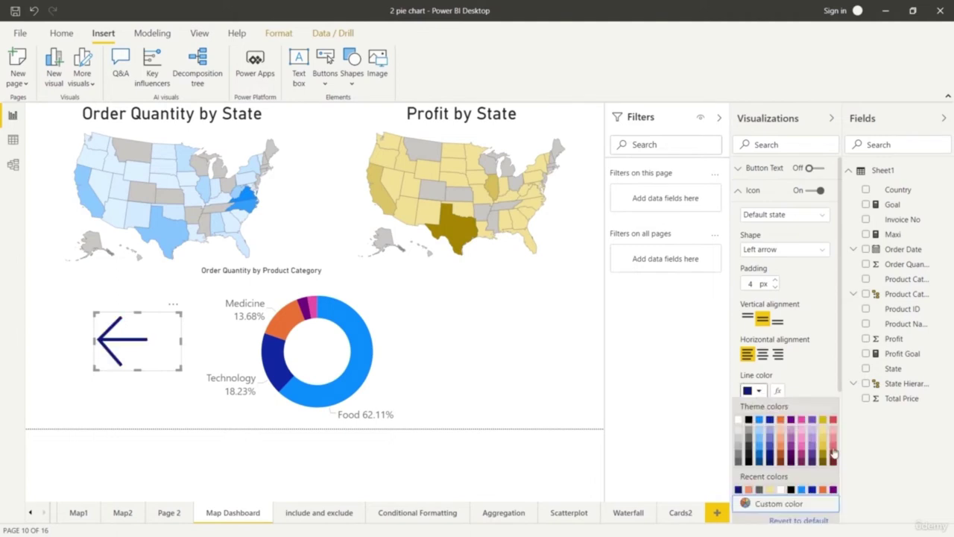
{"action": "left_click", "coordinate": [833, 454]}
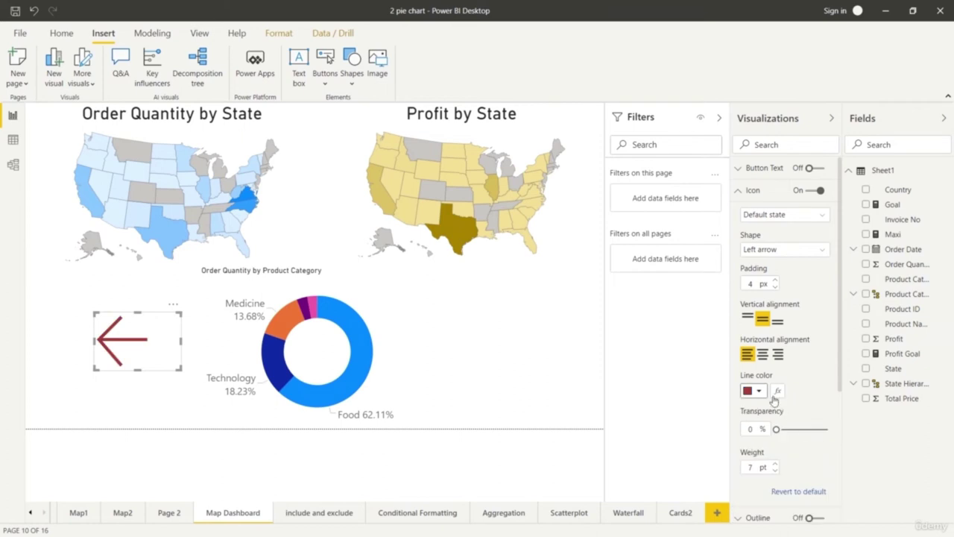
Set the arrow icon's line color to a lighter red shade from the theme colors
{"action": "left_click", "coordinate": [759, 391]}
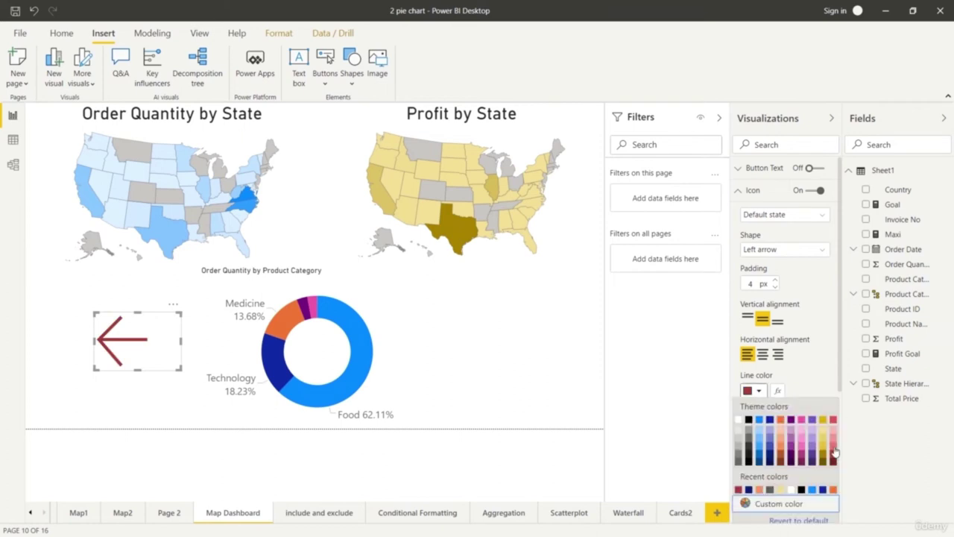
{"action": "left_click", "coordinate": [834, 450]}
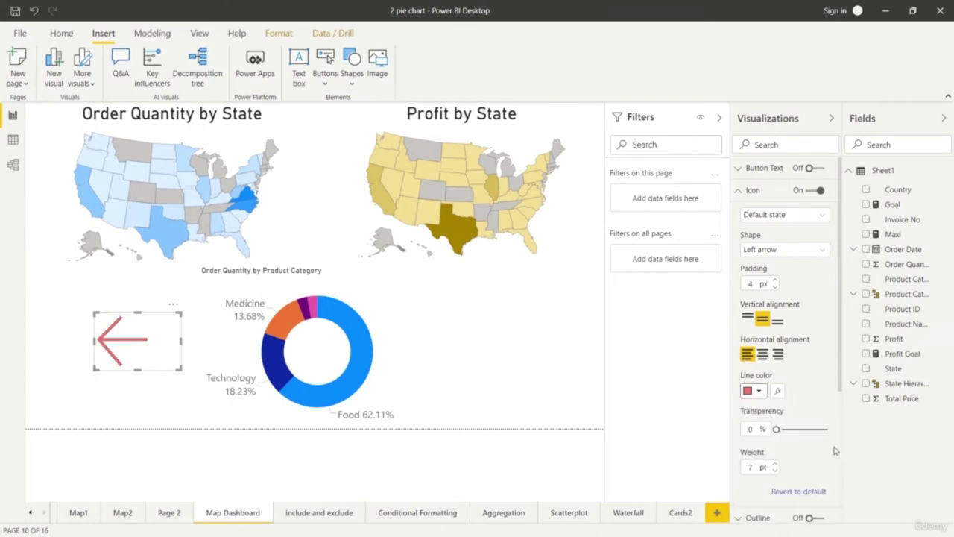
{"action": "left_click", "coordinate": [738, 184]}
Turn on the arrow button's text and enter "Previous Pg" as its label
{"action": "left_click", "coordinate": [810, 168]}
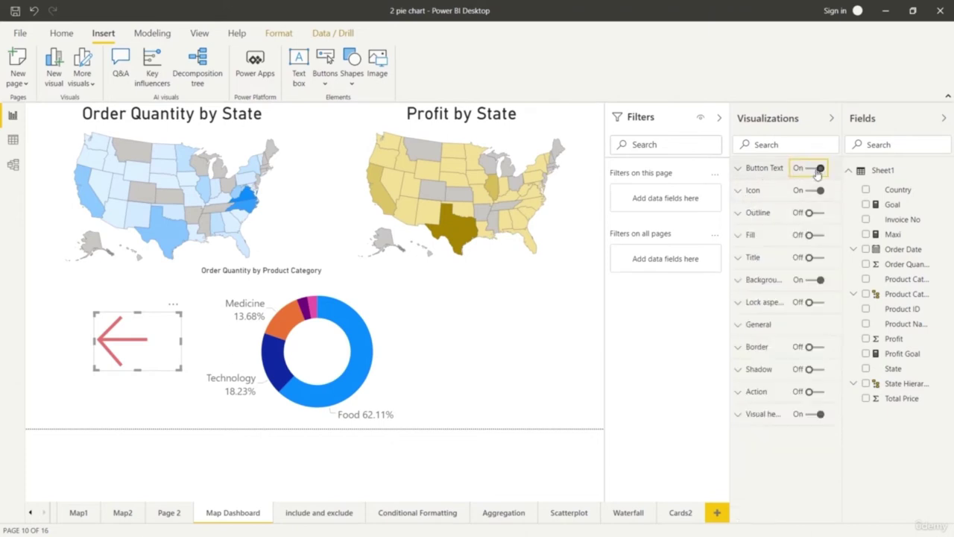
{"action": "left_click", "coordinate": [743, 170]}
{"action": "left_click", "coordinate": [778, 227]}
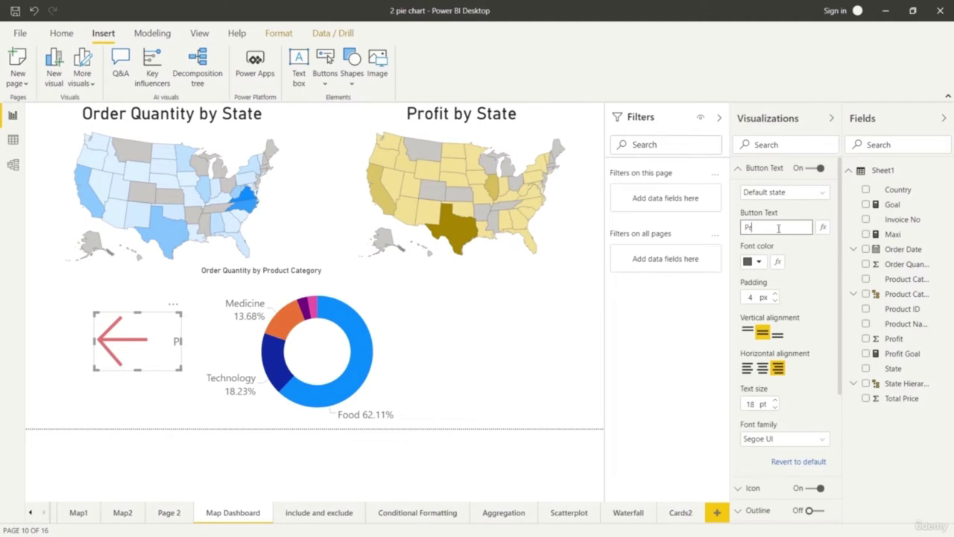
{"action": "type", "text": "Previous Pg"}
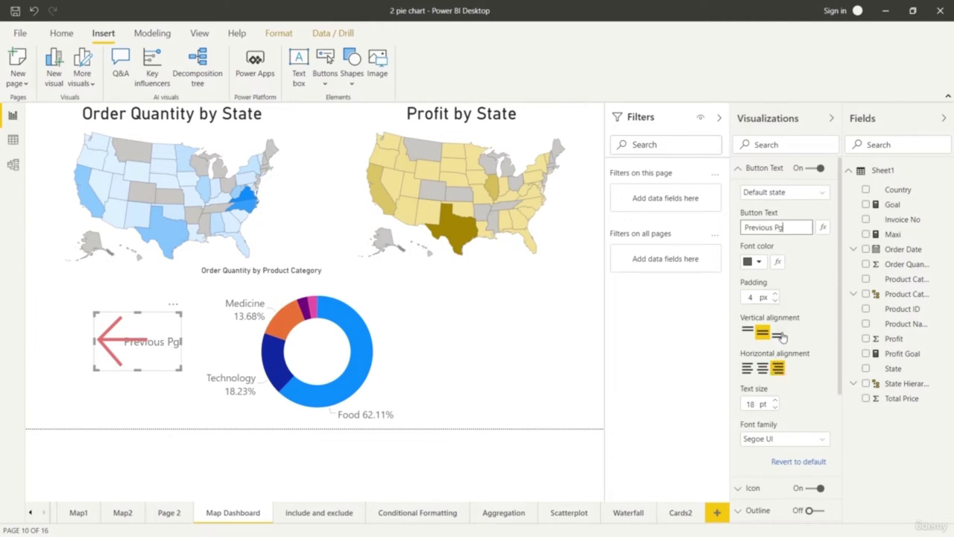
Compare bottom and top vertical alignment for the button text and set it to bottom
{"action": "left_click", "coordinate": [779, 337]}
{"action": "left_click", "coordinate": [779, 337]}
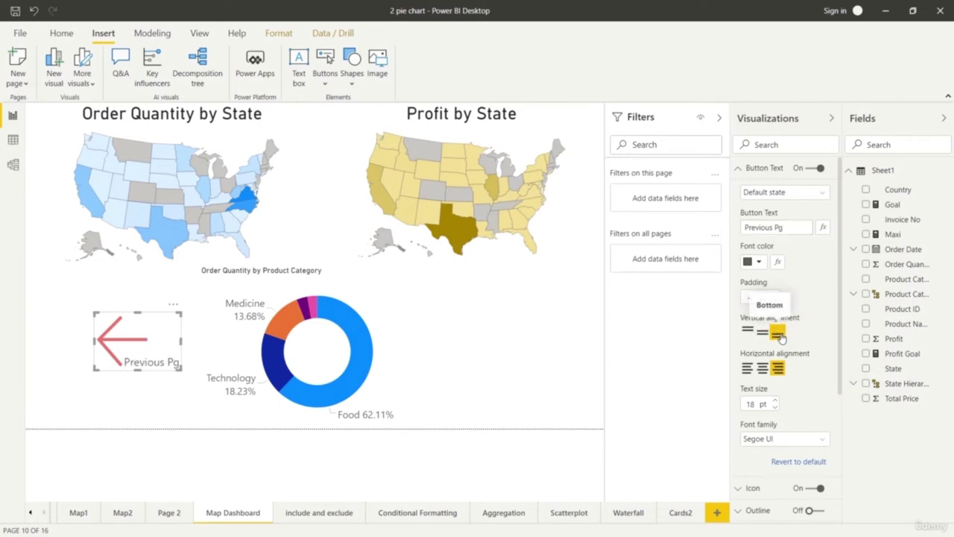
{"action": "left_click", "coordinate": [748, 330]}
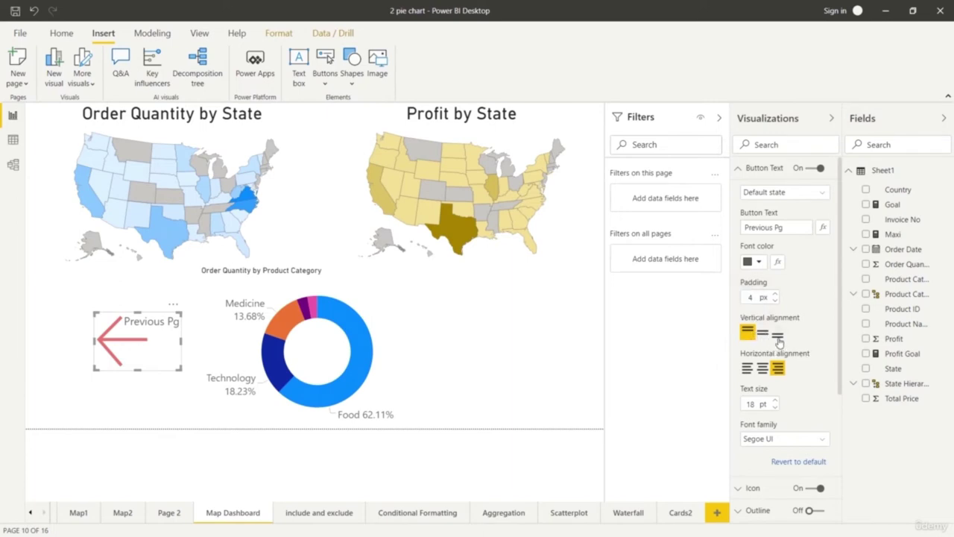
{"action": "left_click", "coordinate": [778, 337]}
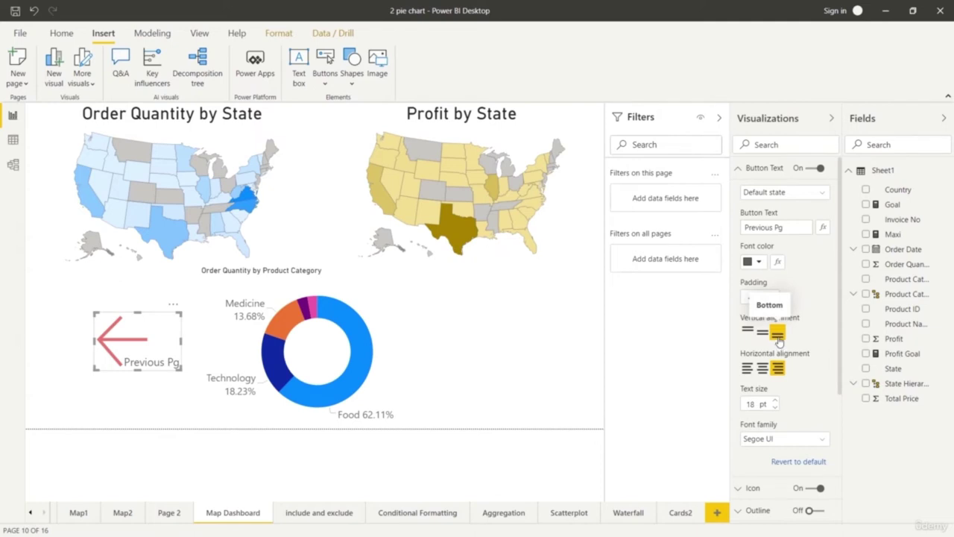
Set the button text's font color to dark red, after trying black, and its text size to 18 pt
{"action": "left_click", "coordinate": [760, 261]}
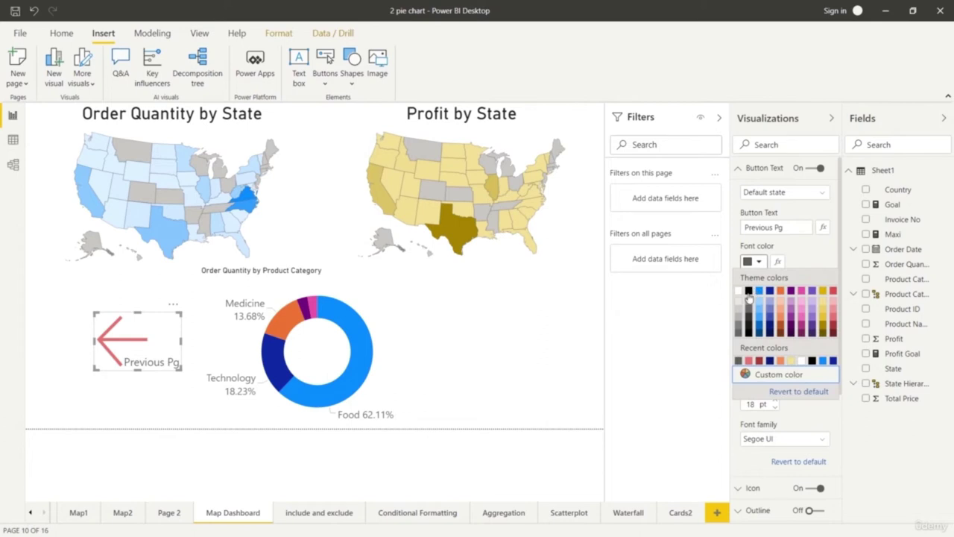
{"action": "left_click", "coordinate": [748, 291]}
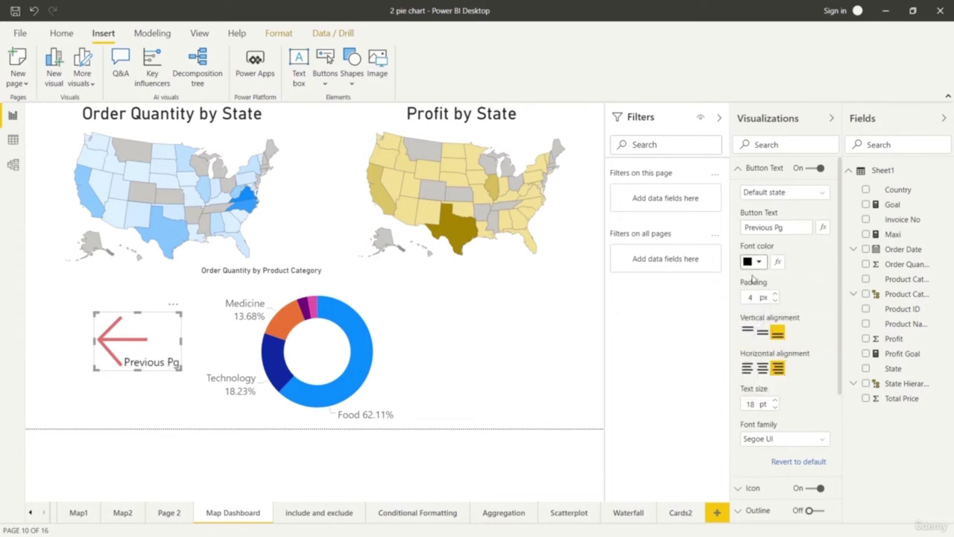
{"action": "left_click", "coordinate": [757, 267]}
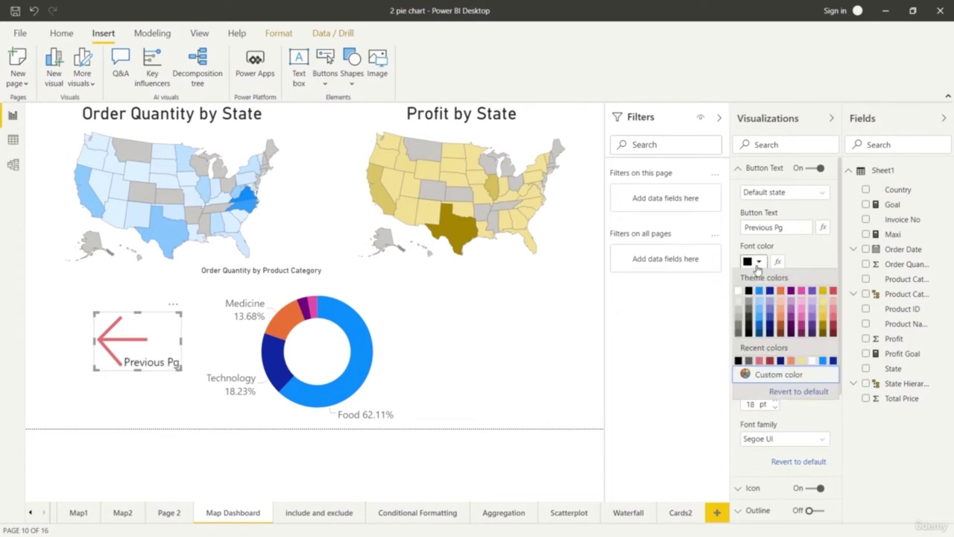
{"action": "left_click", "coordinate": [832, 332]}
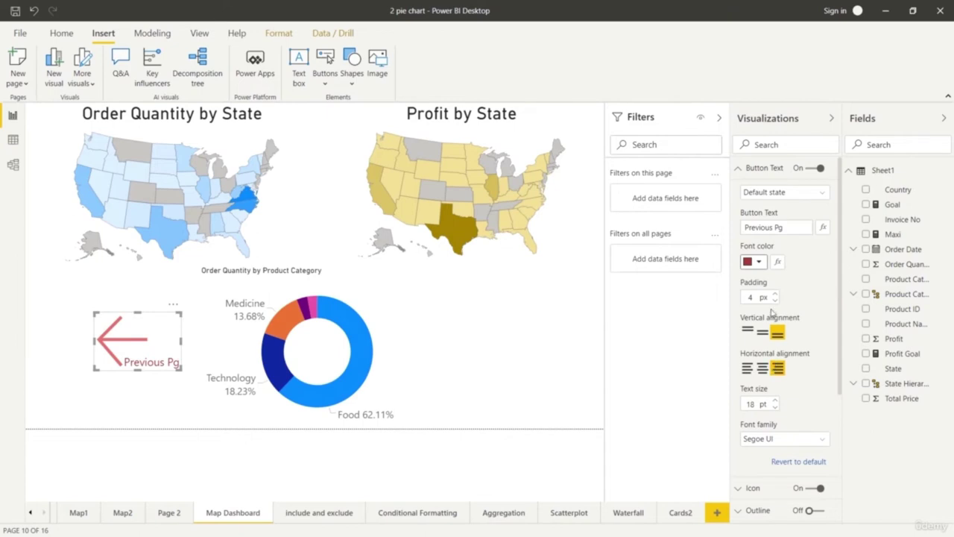
{"action": "left_click", "coordinate": [775, 400]}
{"action": "left_click", "coordinate": [775, 400]}
{"action": "left_click", "coordinate": [775, 407]}
{"action": "left_click", "coordinate": [775, 407]}
Try Arial Unicode MS for the button text and set its font family to Comic Sans MS
{"action": "scroll", "coordinate": [795, 425], "scroll_direction": "down", "scroll_amount": 3}
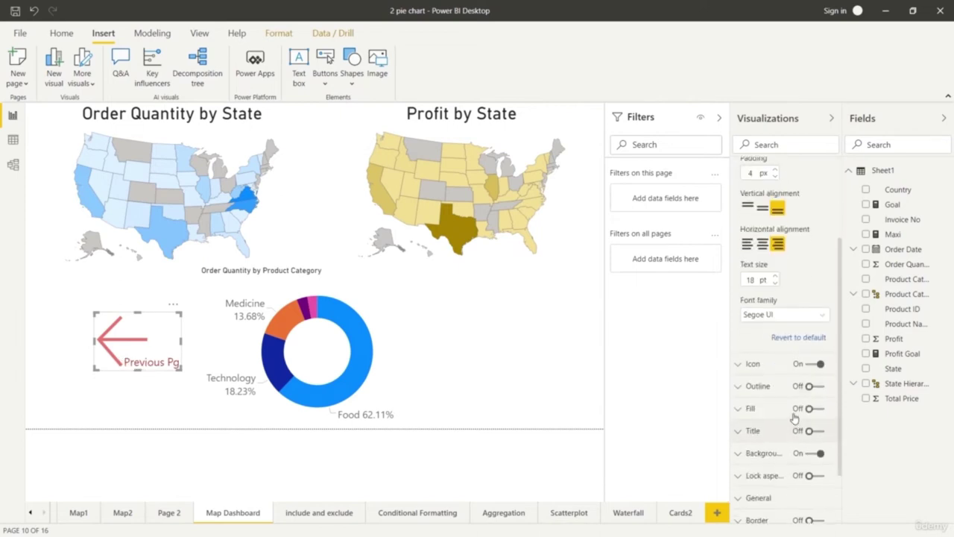
{"action": "left_click", "coordinate": [821, 316]}
{"action": "left_click", "coordinate": [800, 360]}
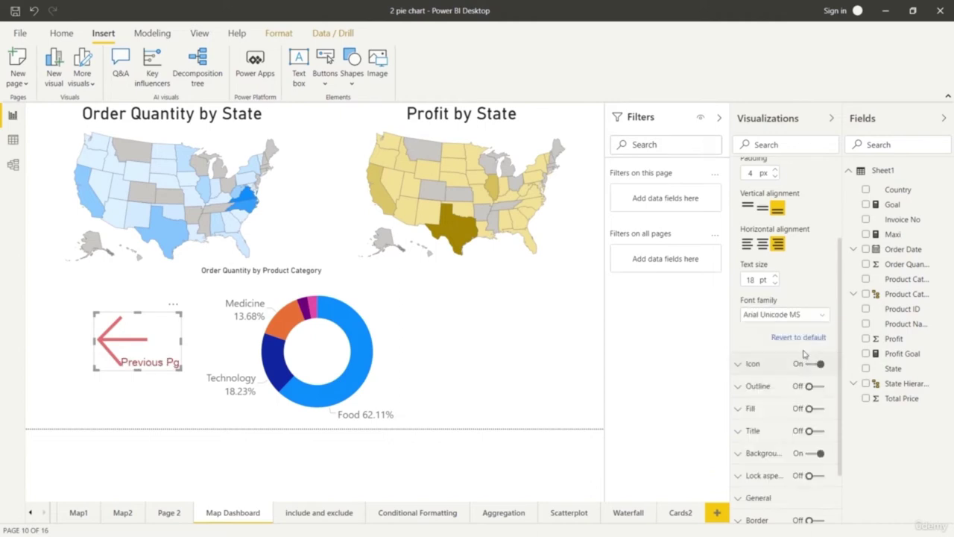
{"action": "left_click", "coordinate": [816, 317]}
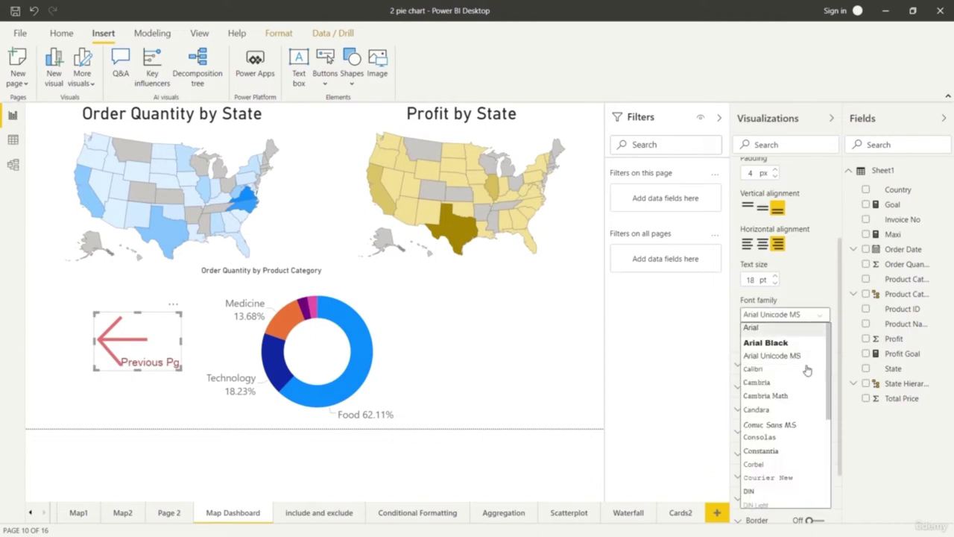
{"action": "left_click", "coordinate": [794, 425]}
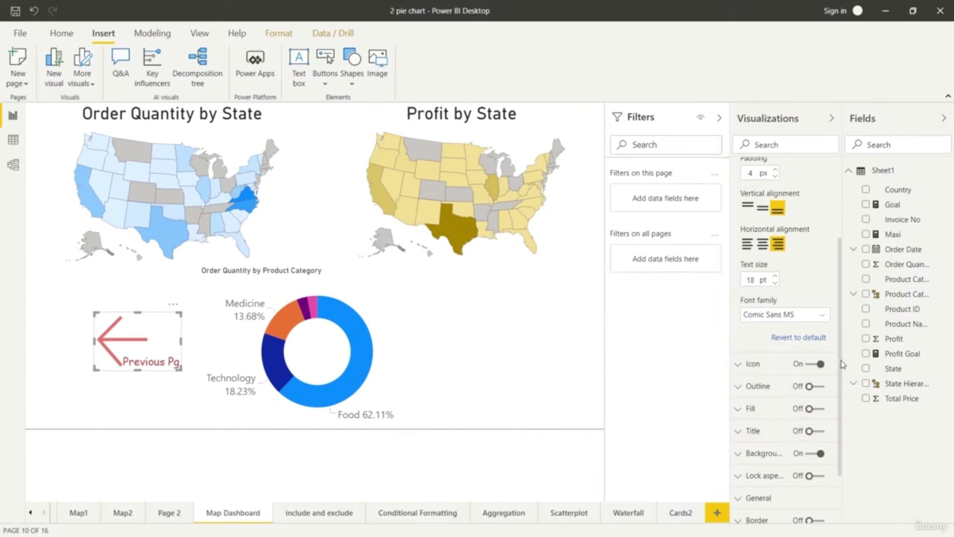
{"action": "scroll", "coordinate": [838, 350], "scroll_direction": "up", "scroll_amount": 3}
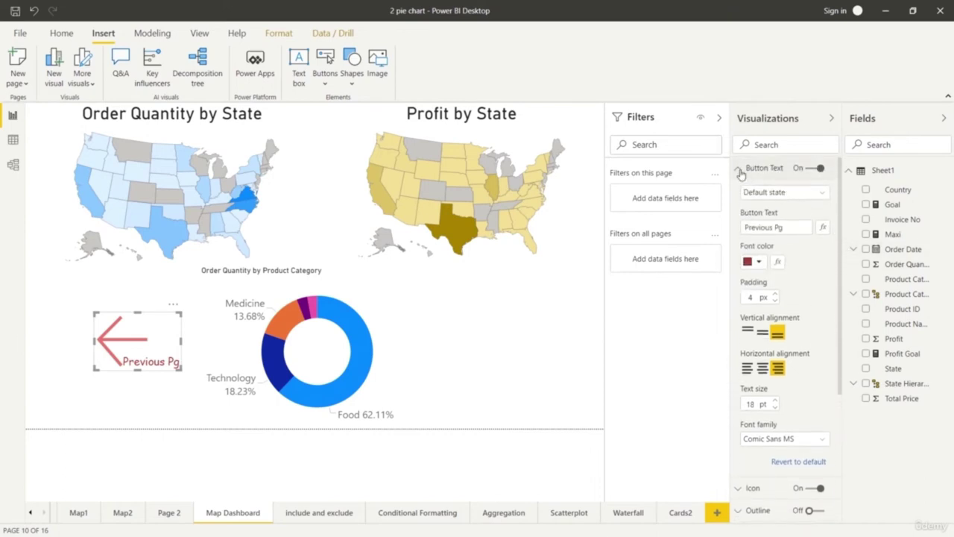
{"action": "left_click", "coordinate": [738, 170]}
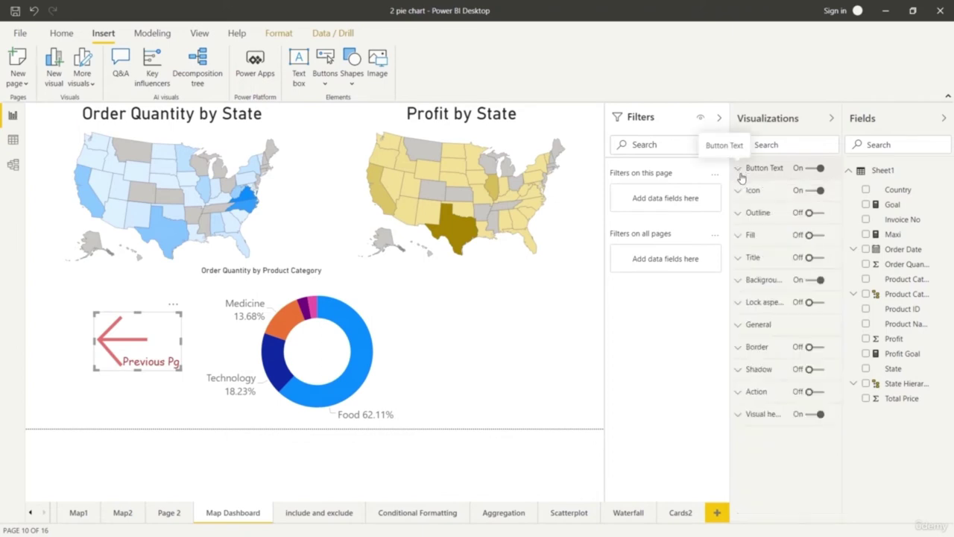
Turn on the button's outline and set the outline transparency to 51%
{"action": "left_click", "coordinate": [819, 214]}
{"action": "left_click", "coordinate": [737, 214]}
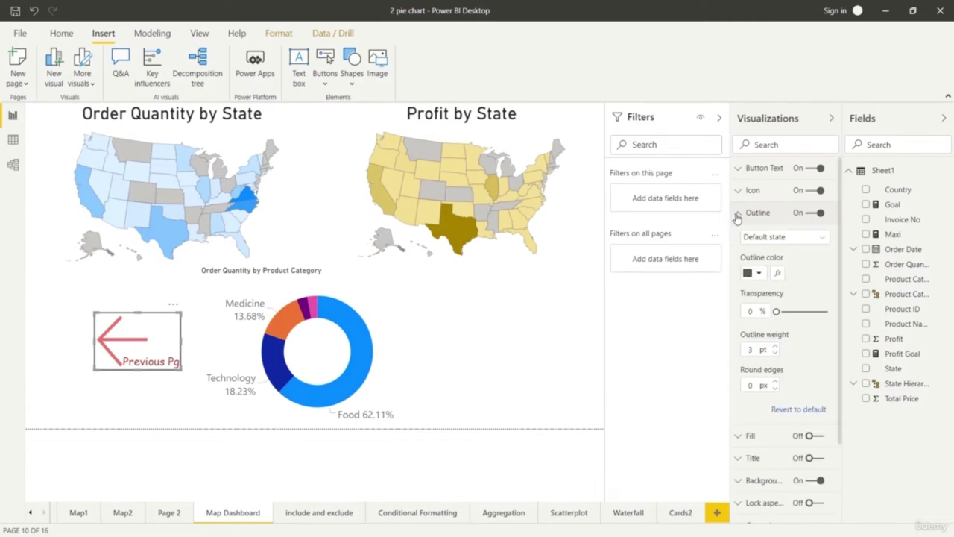
{"action": "left_click_drag", "start_coordinate": [776, 311], "coordinate": [803, 311]}
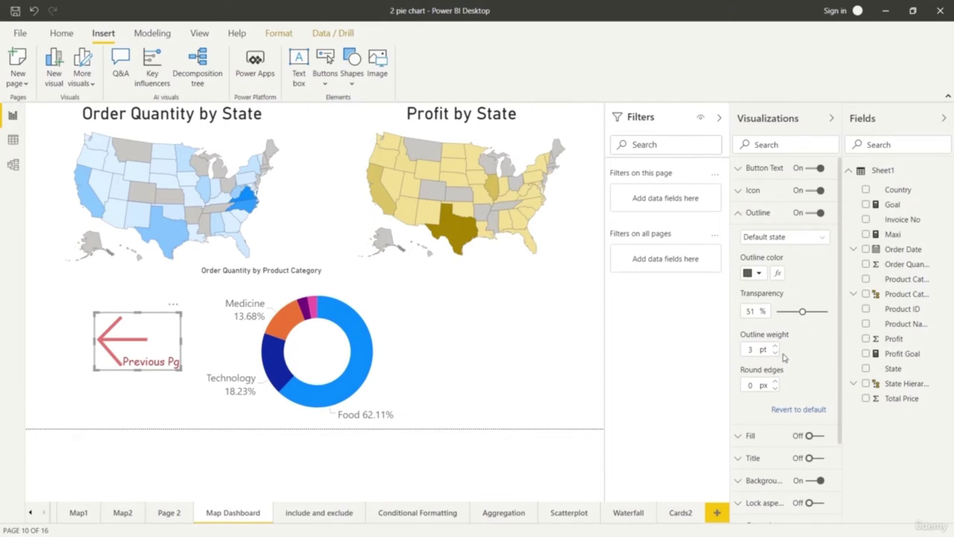
{"action": "scroll", "coordinate": [835, 320], "scroll_direction": "down", "scroll_amount": 1}
{"action": "scroll", "coordinate": [835, 320], "scroll_direction": "up", "scroll_amount": 1}
{"action": "left_click", "coordinate": [738, 213]}
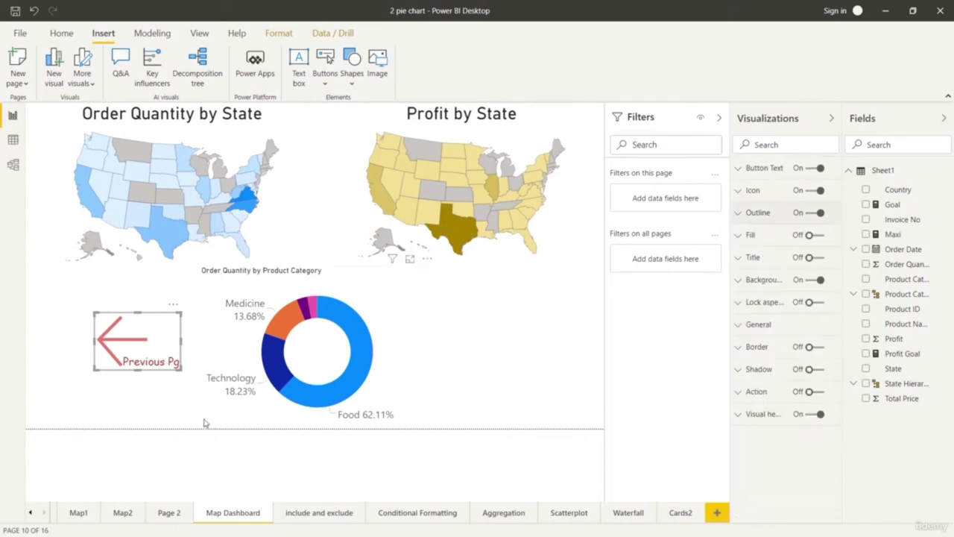
{"action": "left_click", "coordinate": [204, 477]}
Turn on the Previous Pg button's border and turn off its outline
{"action": "left_click", "coordinate": [164, 358]}
{"action": "left_click", "coordinate": [810, 347]}
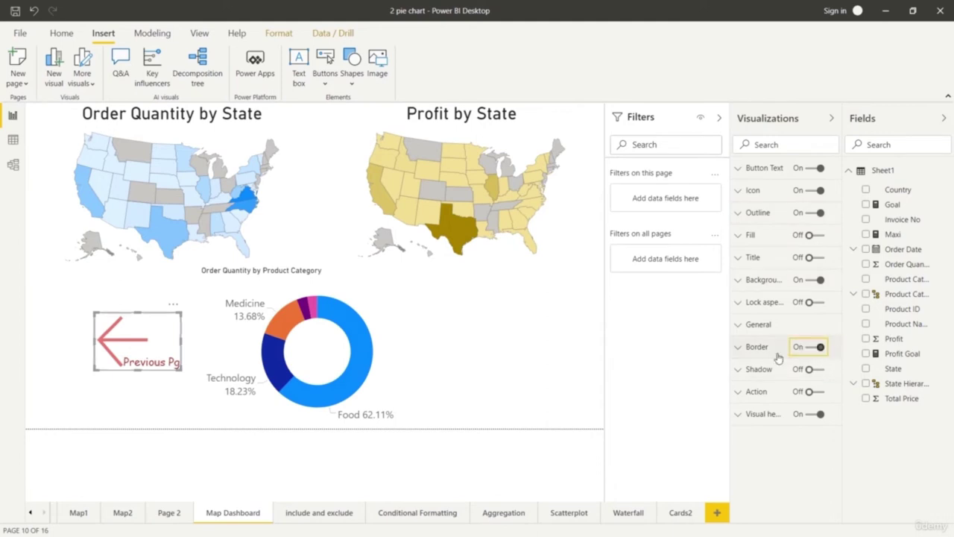
{"action": "left_click", "coordinate": [181, 420]}
{"action": "left_click", "coordinate": [172, 342]}
{"action": "left_click", "coordinate": [815, 213]}
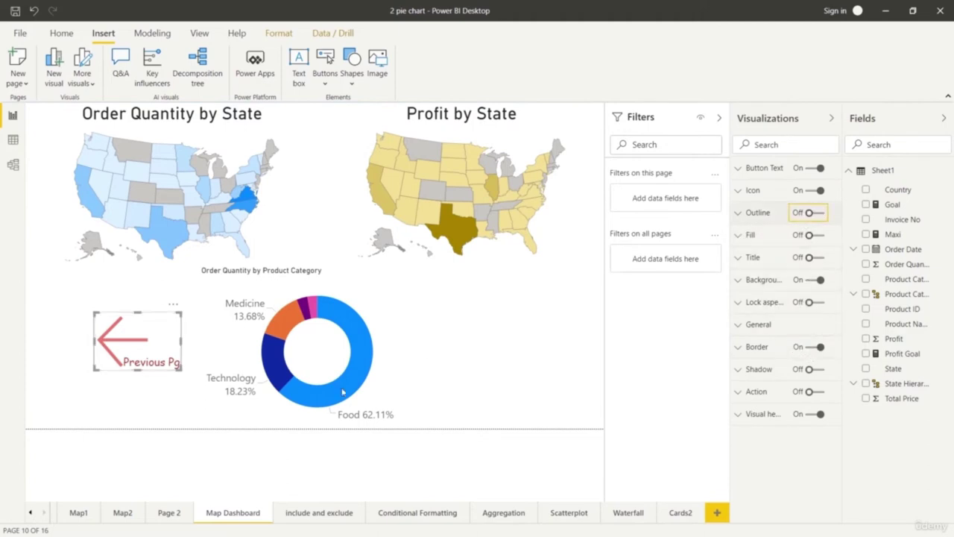
{"action": "left_click", "coordinate": [106, 409]}
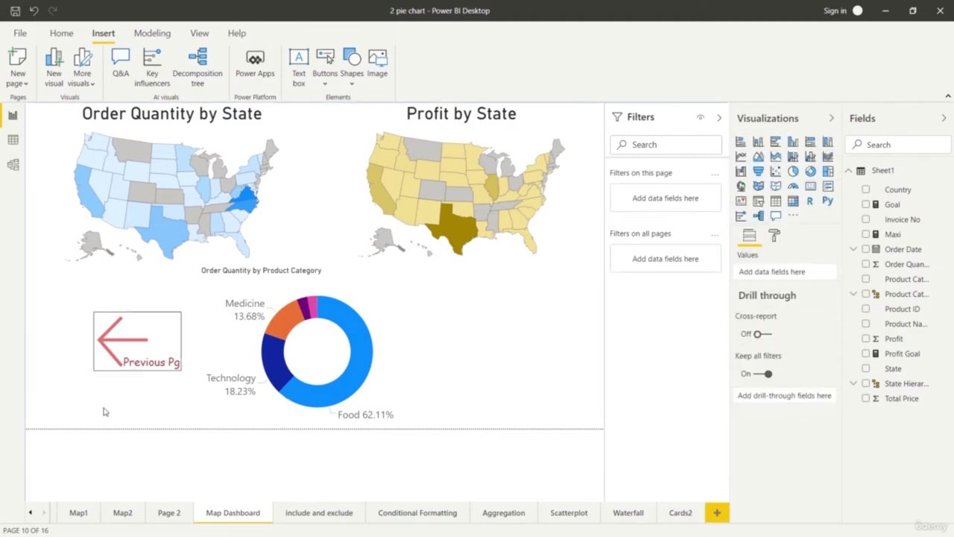
Turn on the fill of the Previous Pg button
{"action": "left_click", "coordinate": [162, 330]}
{"action": "left_click", "coordinate": [738, 237]}
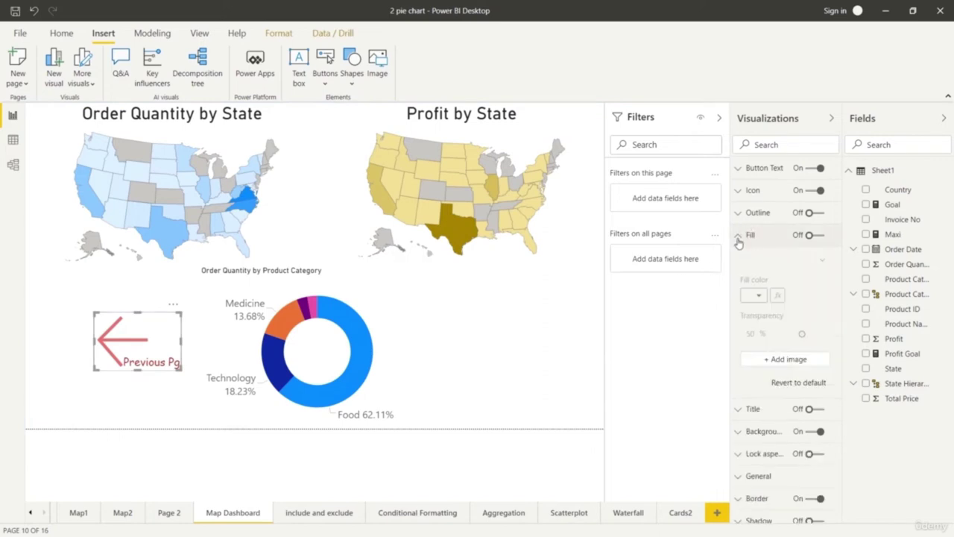
{"action": "left_click", "coordinate": [819, 235]}
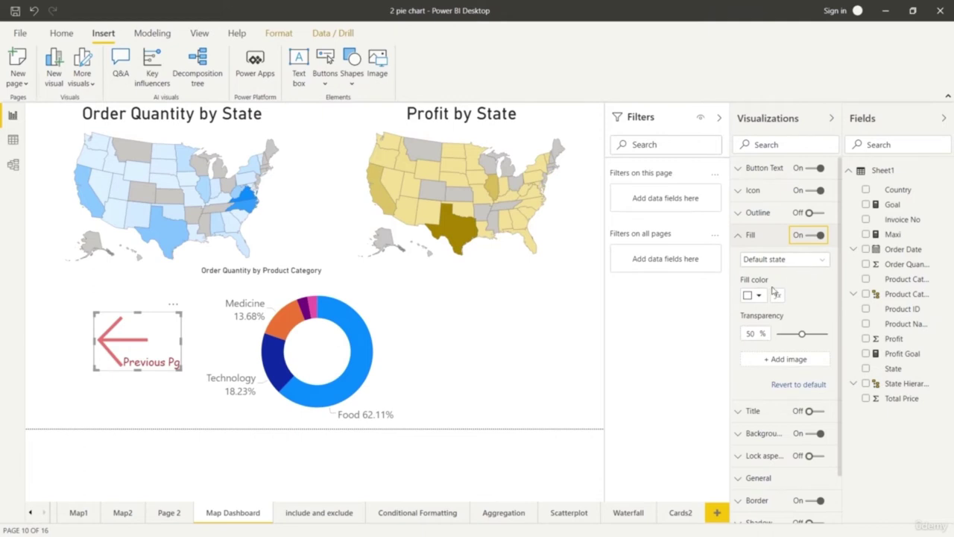
Set the on-hover fill color of the Previous Pg button to a light red theme shade
{"action": "left_click", "coordinate": [823, 262]}
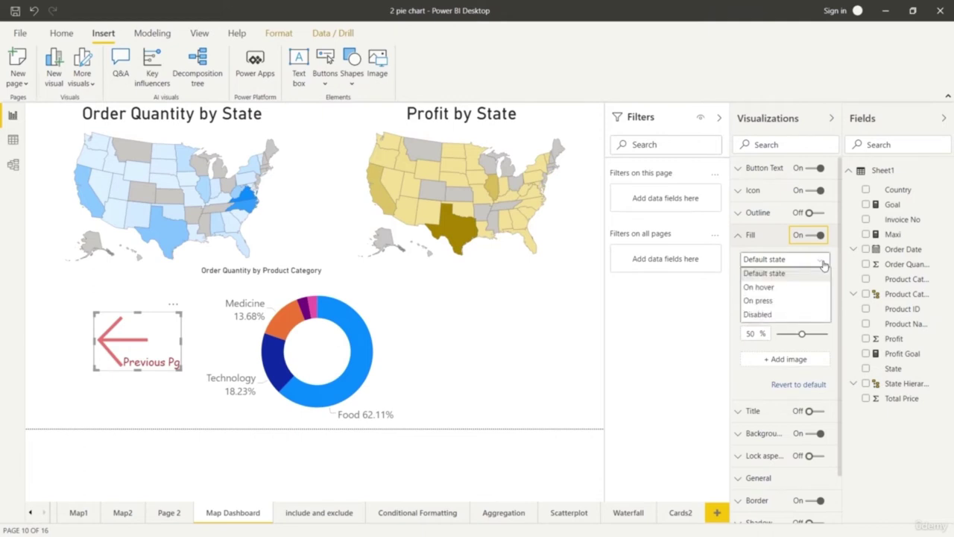
{"action": "left_click", "coordinate": [782, 292]}
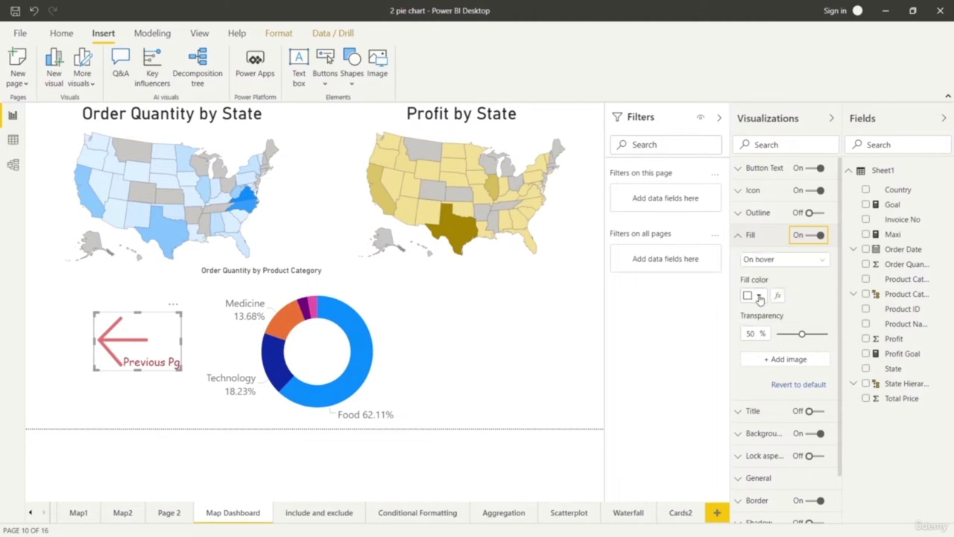
{"action": "left_click", "coordinate": [758, 296]}
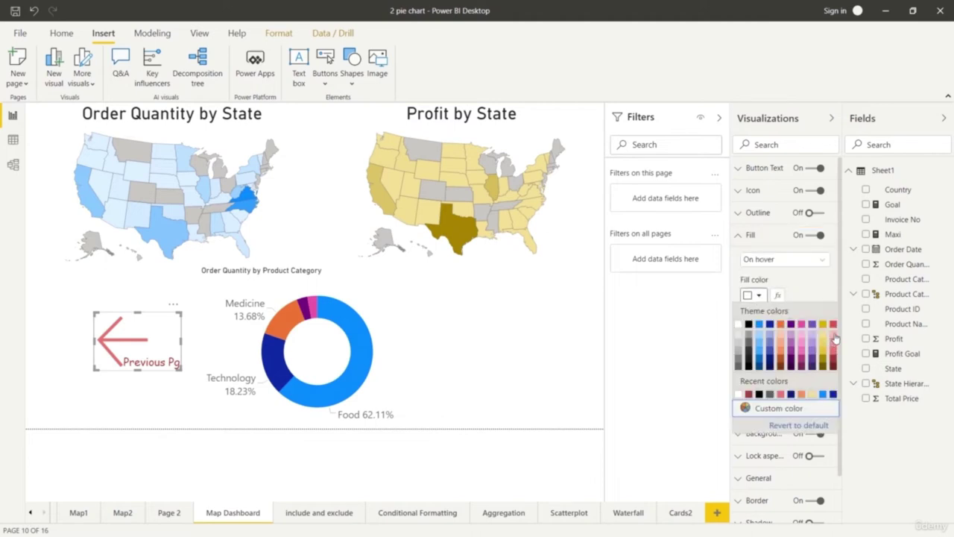
{"action": "left_click", "coordinate": [834, 337]}
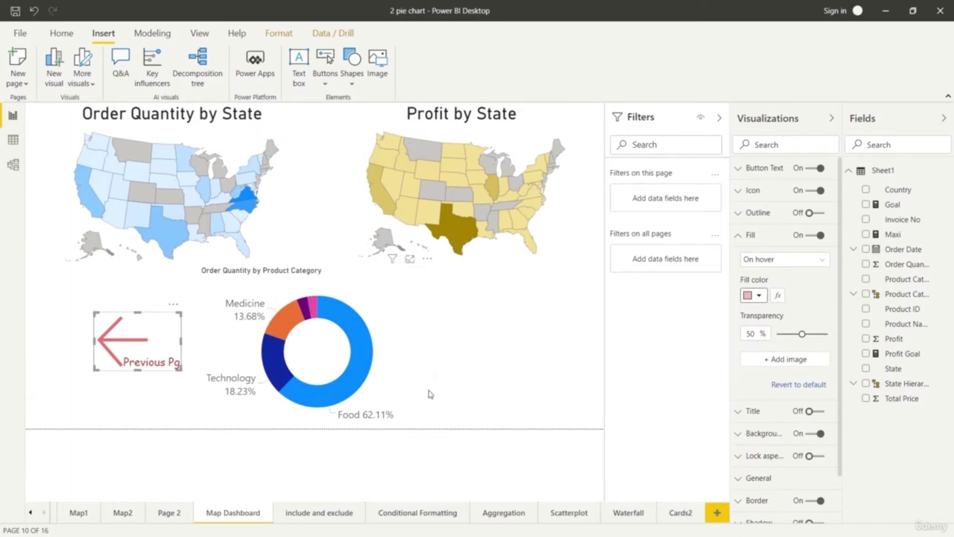
{"action": "left_click", "coordinate": [458, 413]}
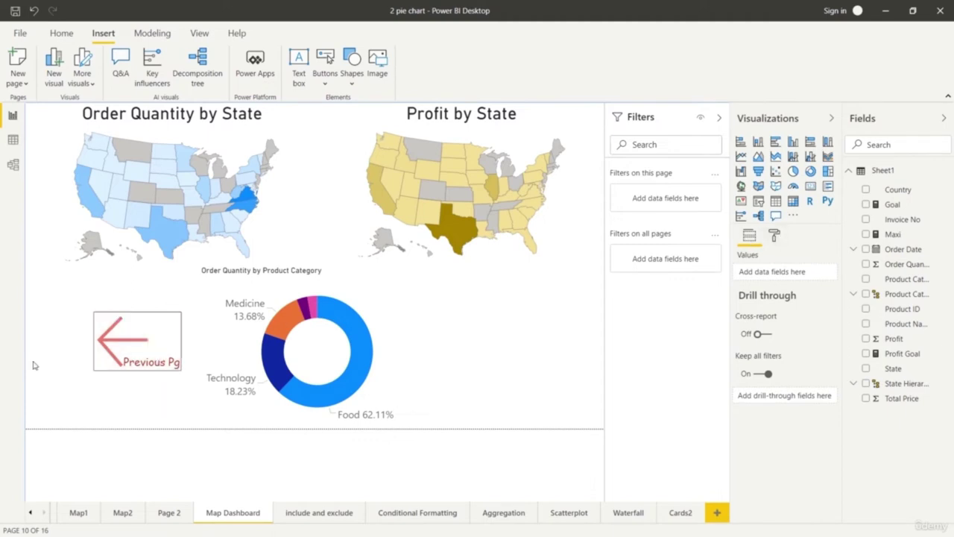
Review the Previous Pg button's on-hover fill settings and look into the fill image chooser without adding an image
{"action": "left_click", "coordinate": [157, 345]}
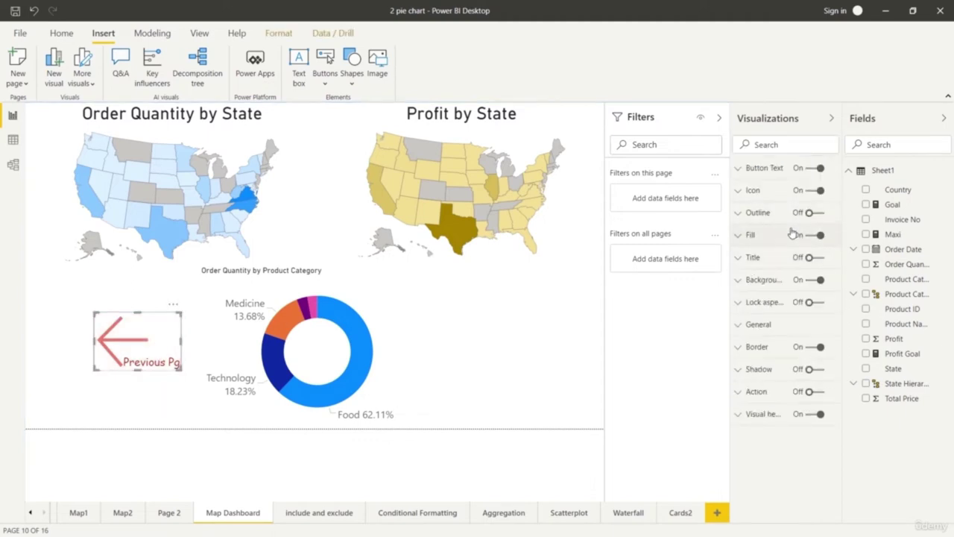
{"action": "left_click", "coordinate": [739, 237]}
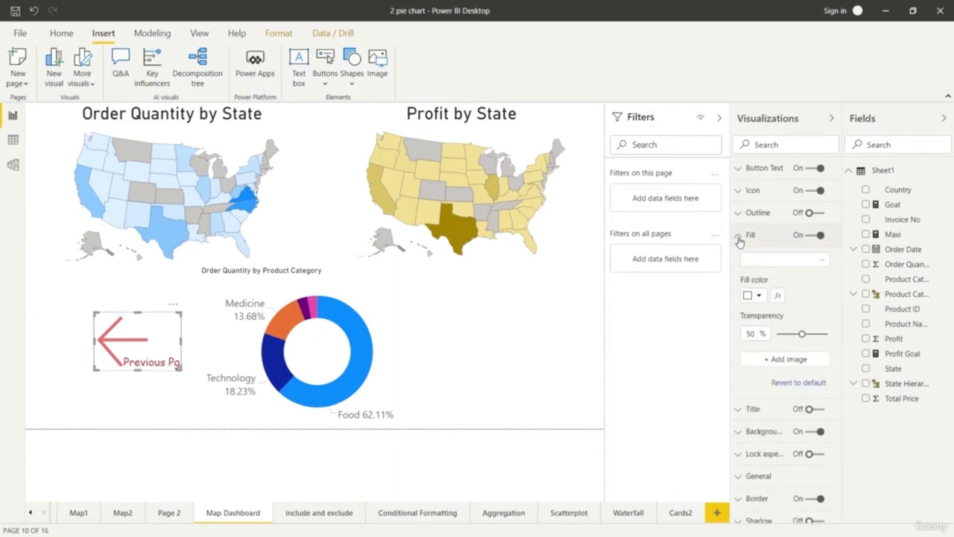
{"action": "left_click", "coordinate": [823, 265]}
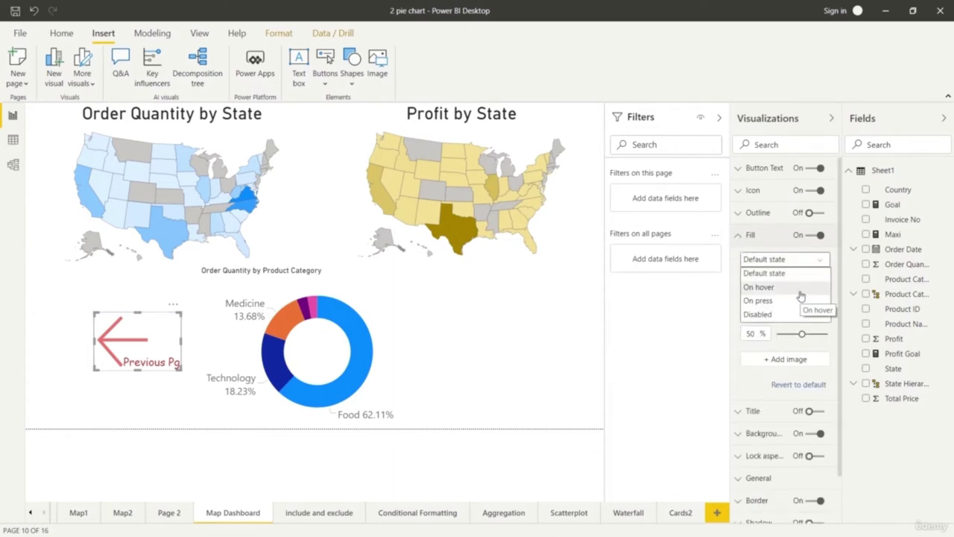
{"action": "left_click", "coordinate": [799, 290]}
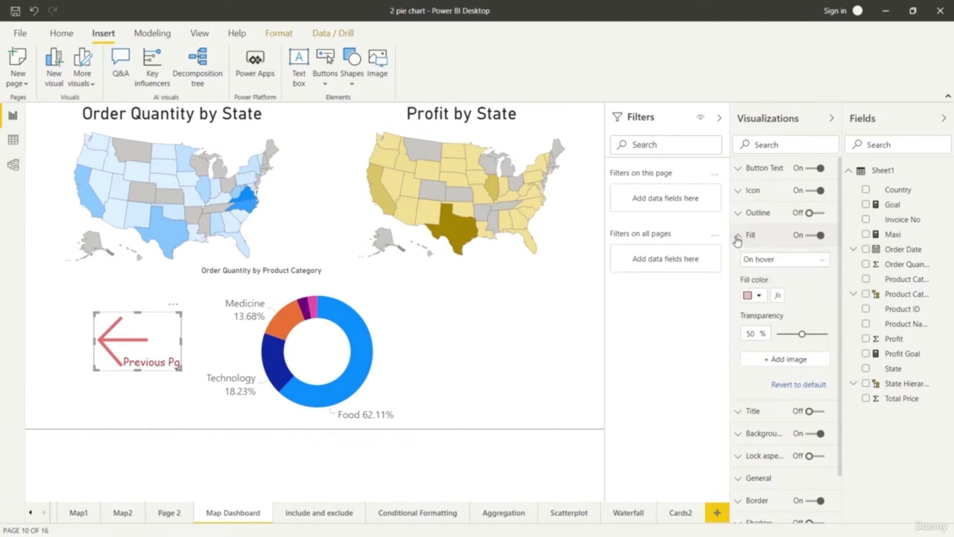
{"action": "left_click", "coordinate": [790, 360]}
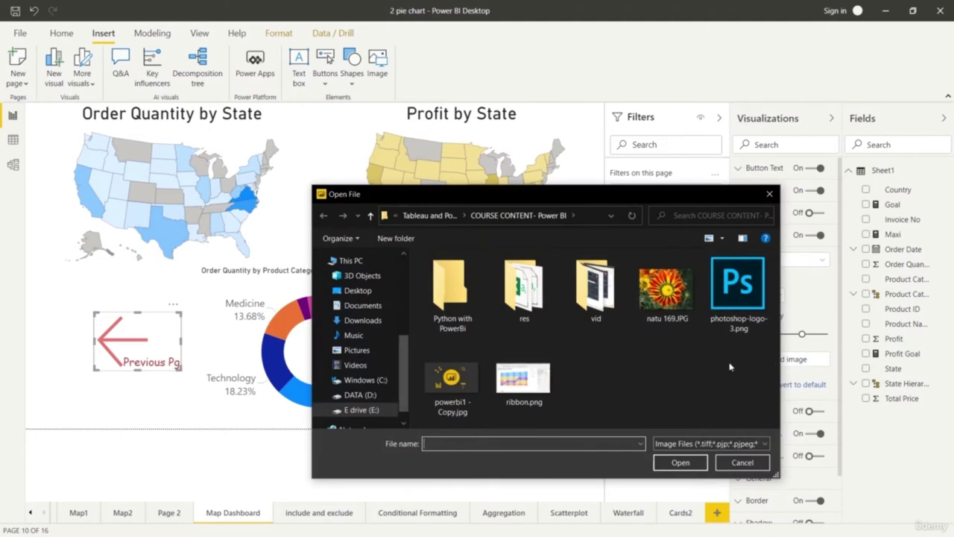
{"action": "left_click", "coordinate": [769, 194]}
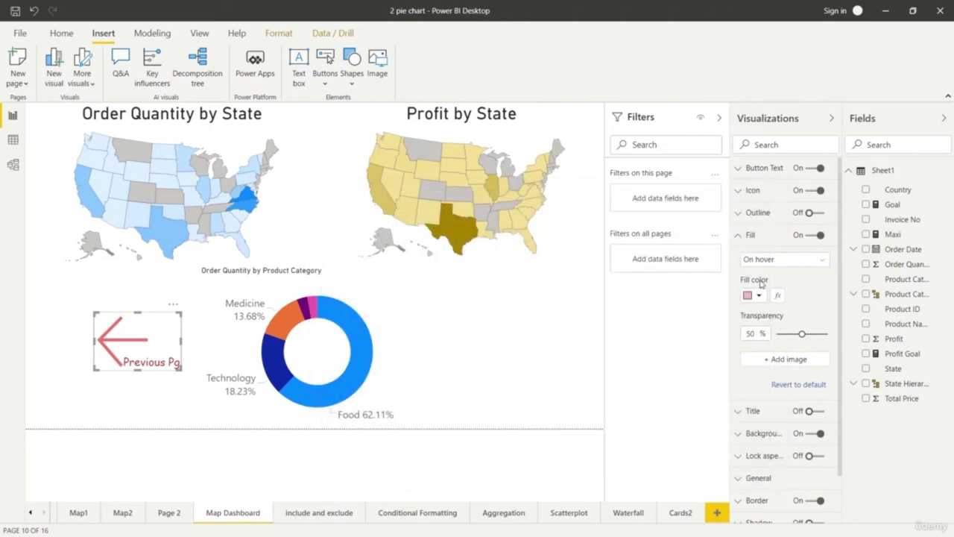
{"action": "left_click", "coordinate": [737, 237]}
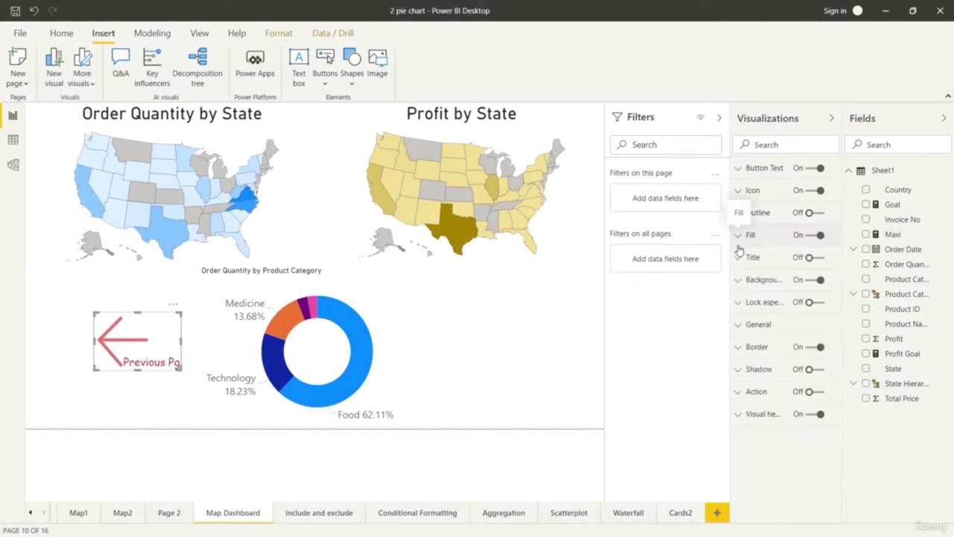
Turn on the shadow of the Previous Pg button
{"action": "left_click", "coordinate": [739, 260]}
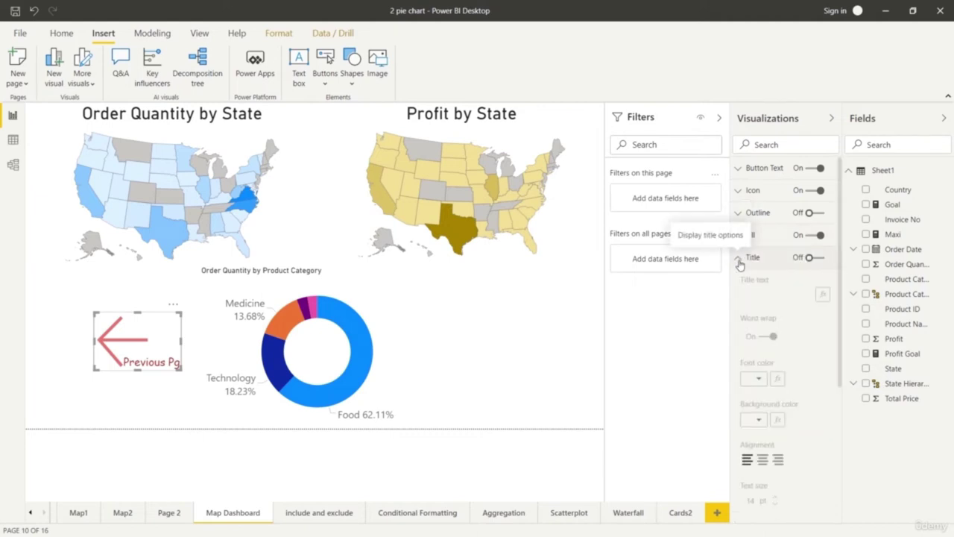
{"action": "left_click", "coordinate": [738, 260]}
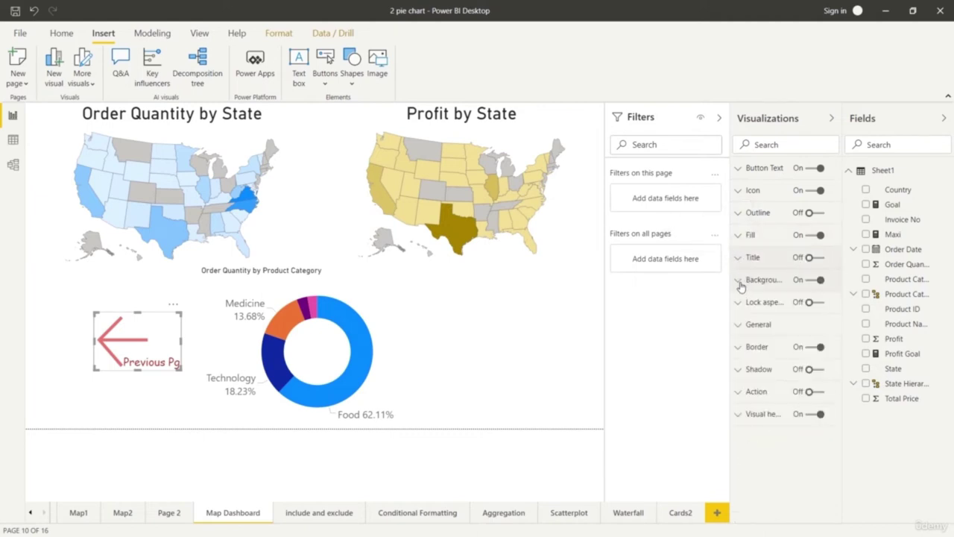
{"action": "left_click", "coordinate": [739, 282]}
{"action": "left_click", "coordinate": [740, 281]}
{"action": "left_click", "coordinate": [810, 369]}
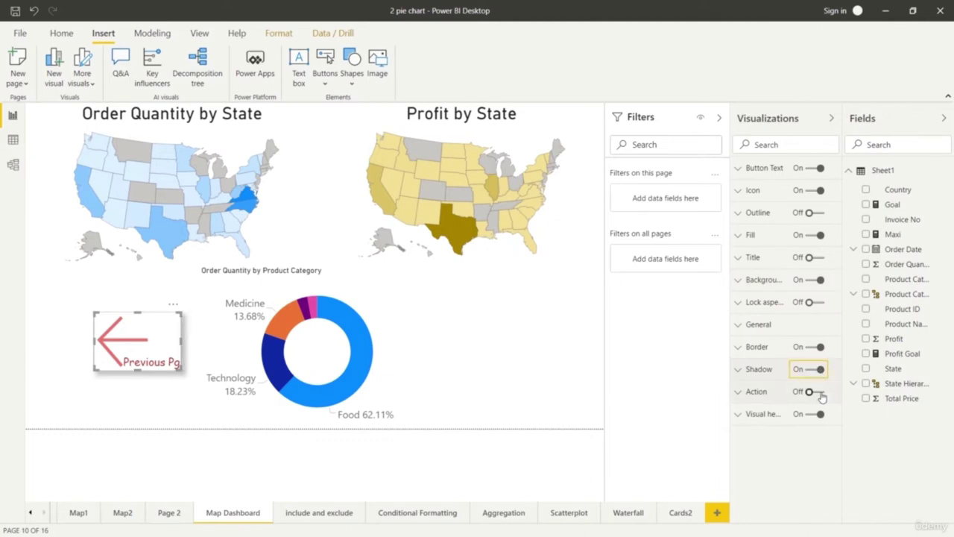
{"action": "left_click", "coordinate": [740, 415]}
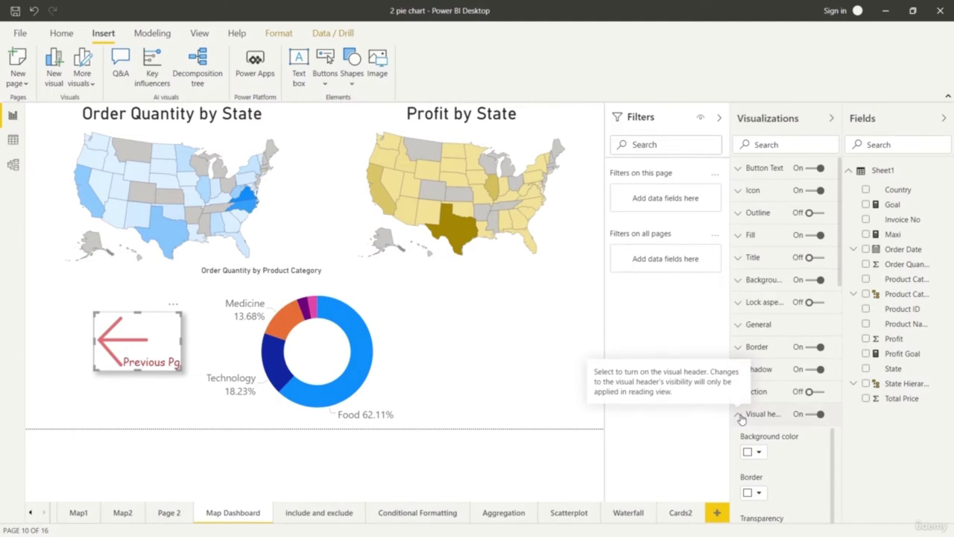
{"action": "left_click", "coordinate": [740, 415]}
Turn on the button's action with type Back and set its tooltip to "Go to previous Page"
{"action": "left_click", "coordinate": [818, 392]}
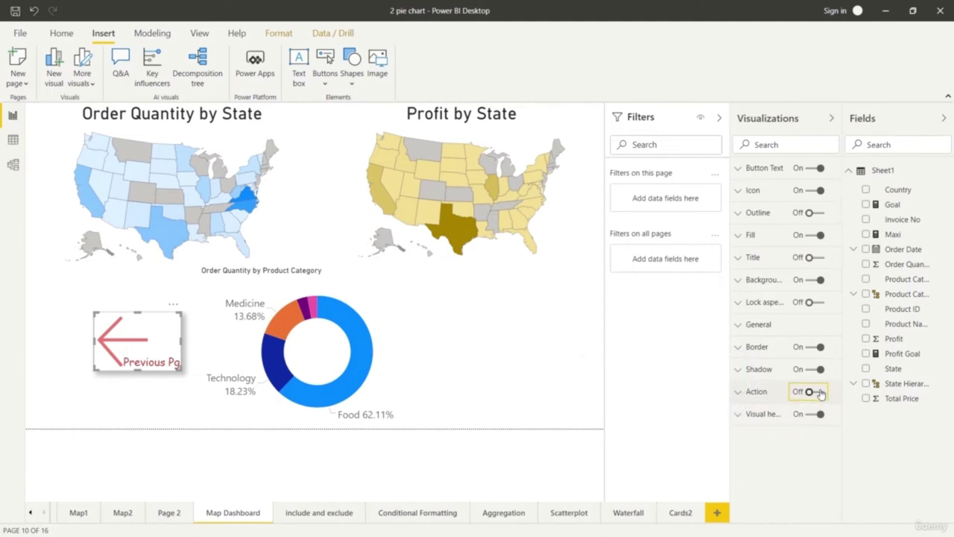
{"action": "left_click", "coordinate": [740, 393]}
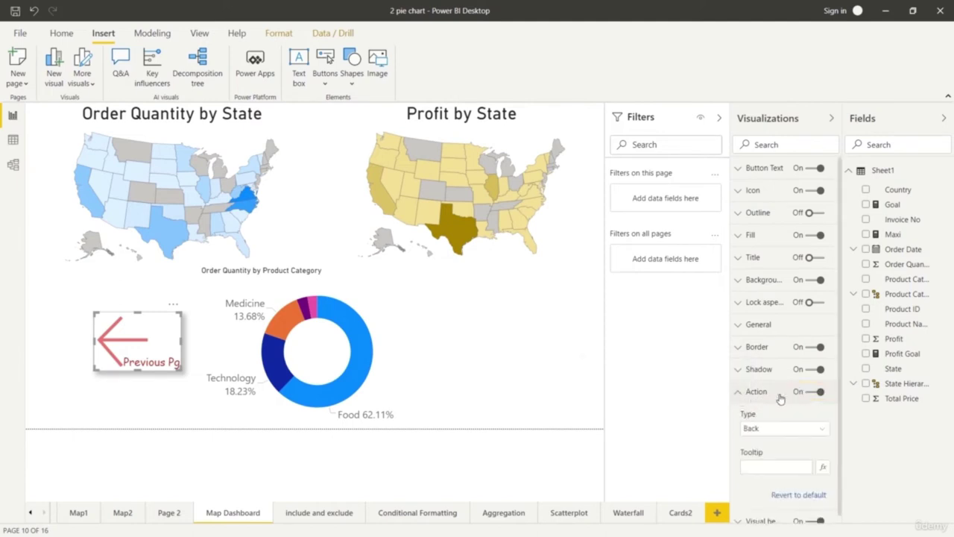
{"action": "left_click", "coordinate": [822, 424]}
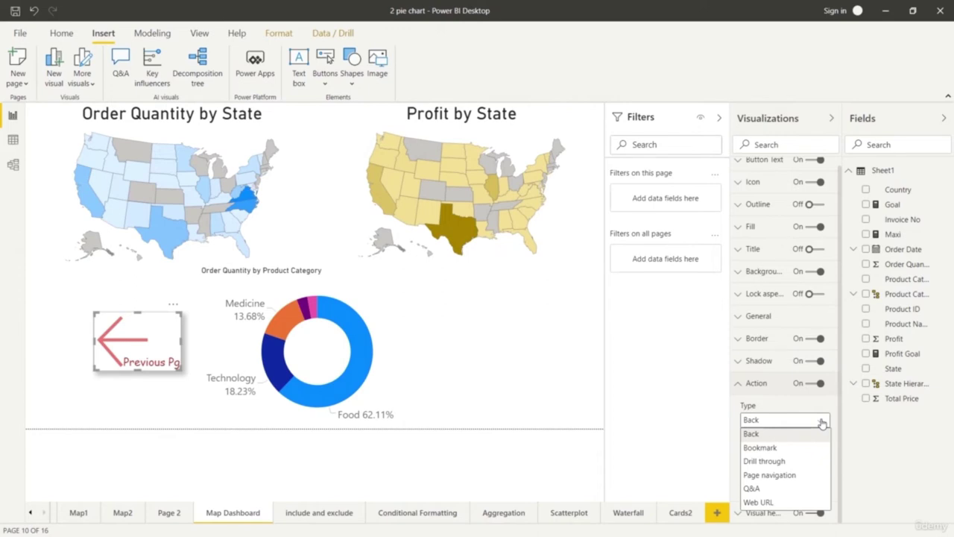
{"action": "left_click", "coordinate": [801, 435]}
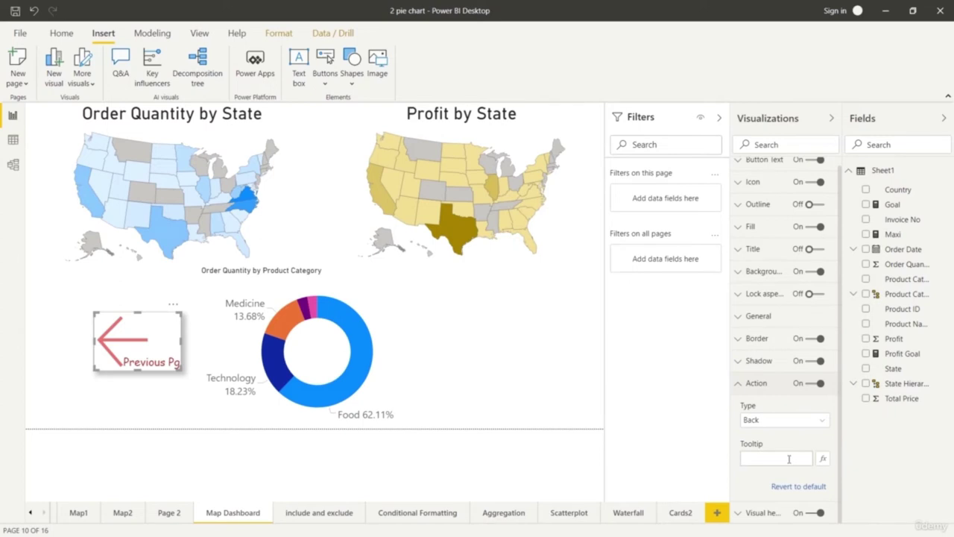
{"action": "left_click", "coordinate": [789, 458]}
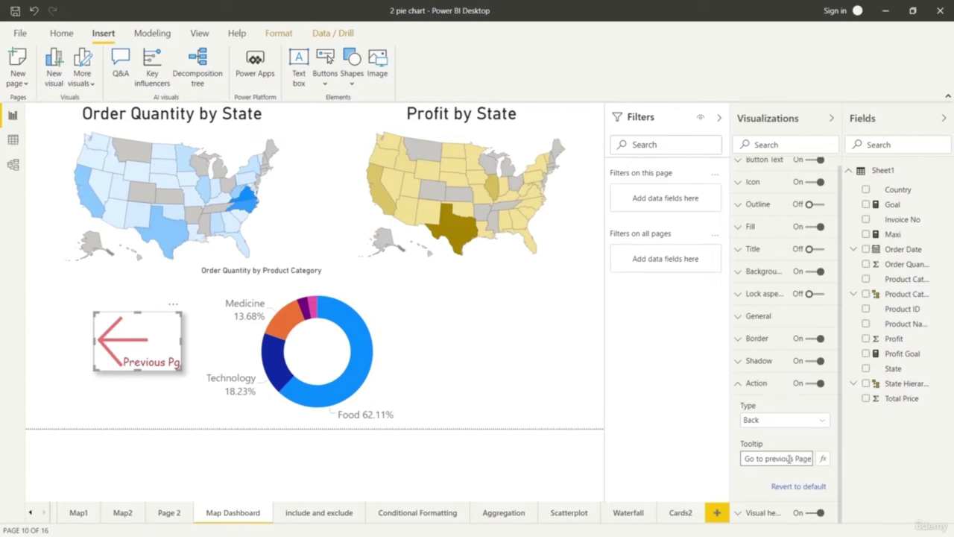
{"action": "left_click", "coordinate": [455, 458]}
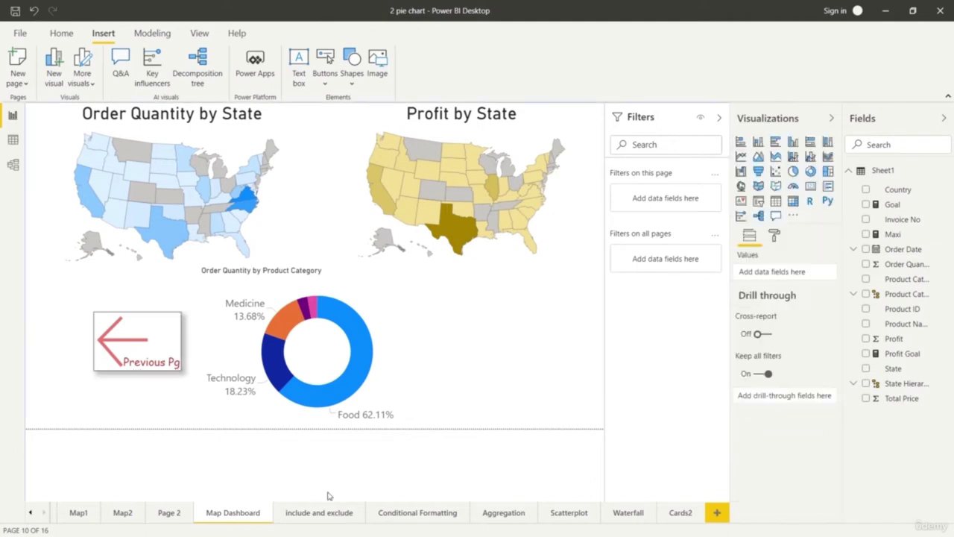
Test the Previous Pg button's back action and return to the Map Dashboard page
{"action": "left_click", "coordinate": [159, 340]}
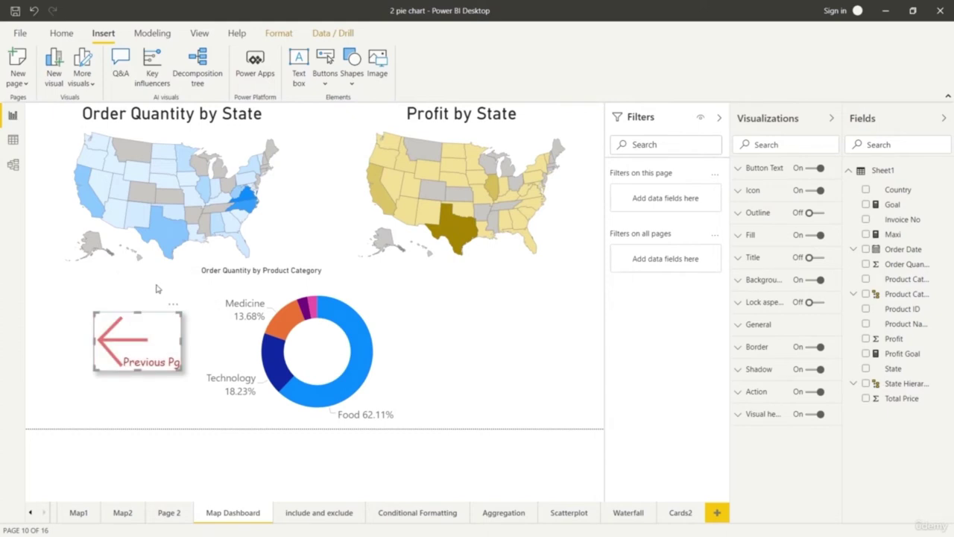
{"action": "left_click", "coordinate": [159, 351], "text": "ctrl"}
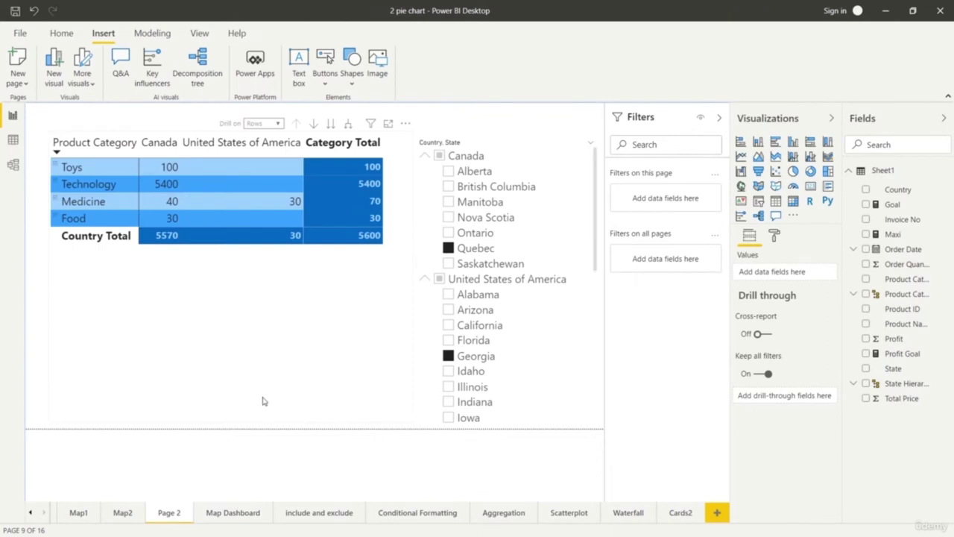
{"action": "left_click", "coordinate": [232, 516]}
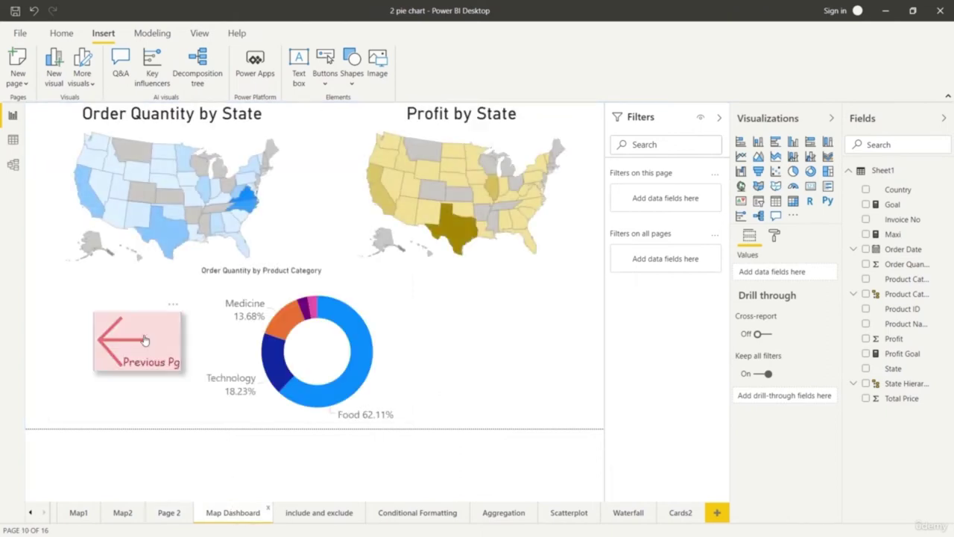
Change the button's tooltip to "(Ctrl + Left Click) Go to previous Page" and try its back action from Map Dashboard
{"action": "left_click", "coordinate": [146, 340]}
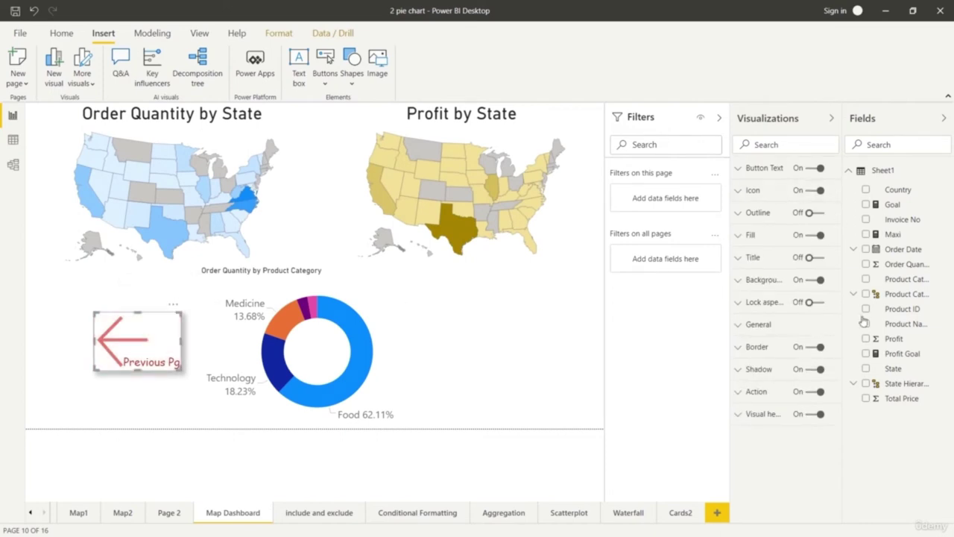
{"action": "left_click", "coordinate": [740, 395]}
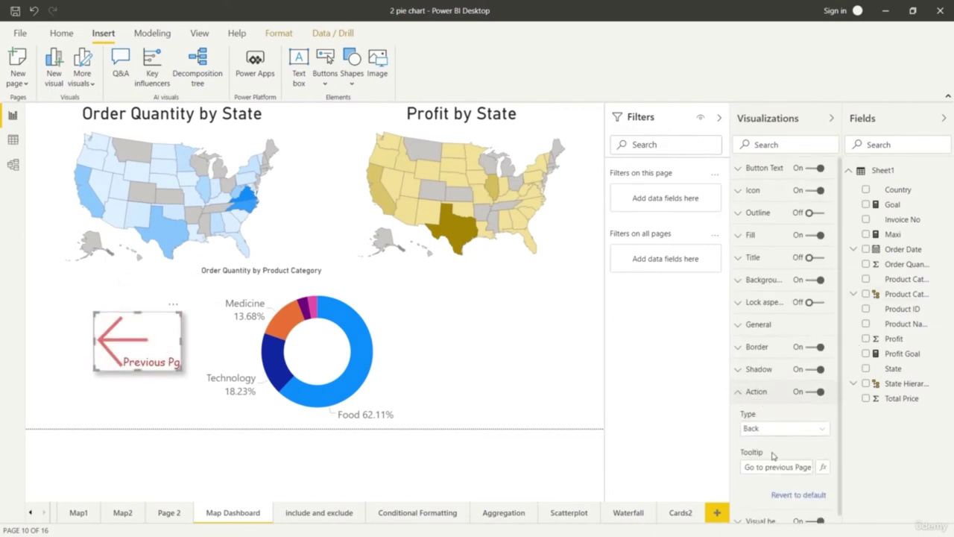
{"action": "left_click", "coordinate": [743, 467]}
{"action": "type", "text": "Ctrl"}
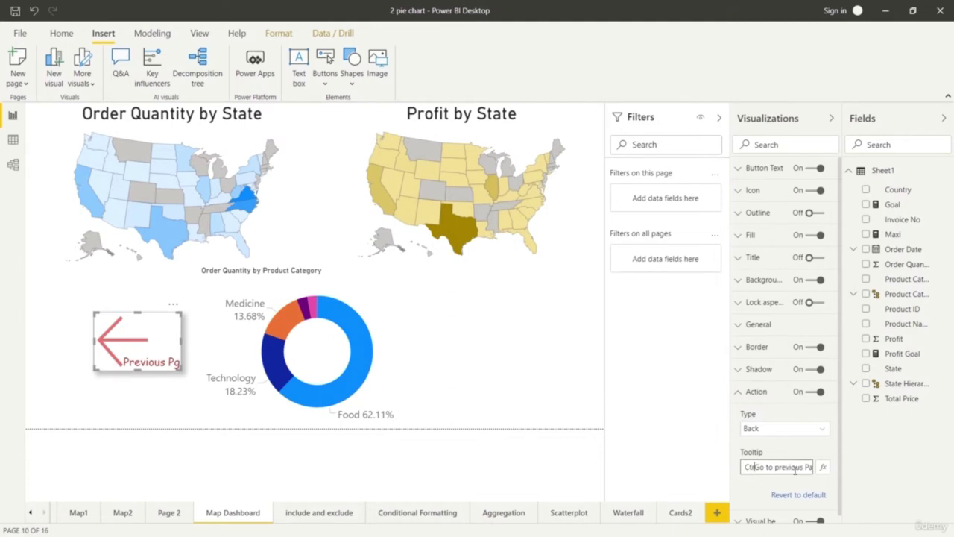
{"action": "type", "text": " + Left Click Go t"}
{"action": "key", "text": "Home"}
{"action": "type", "text": "("}
{"action": "left_click", "coordinate": [358, 455]}
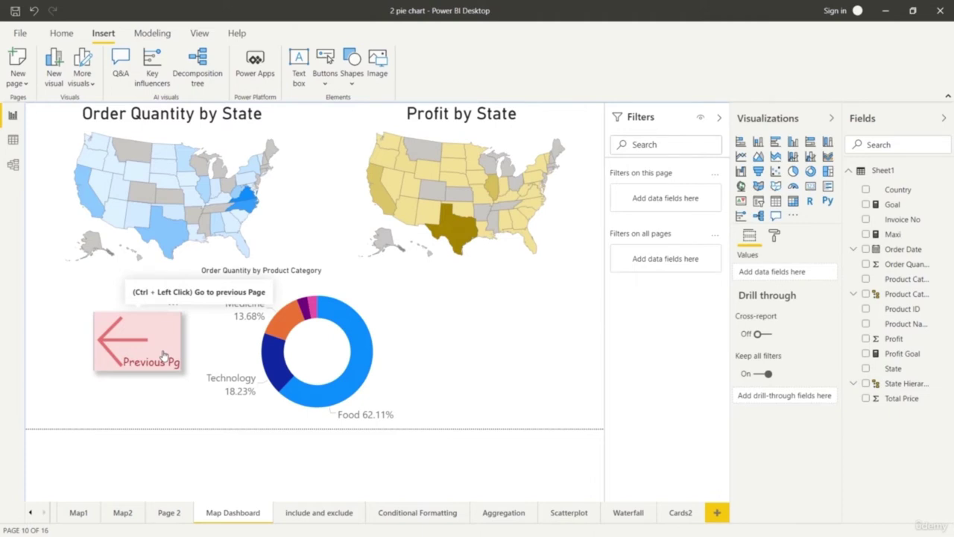
{"action": "left_click", "coordinate": [164, 355], "text": "ctrl"}
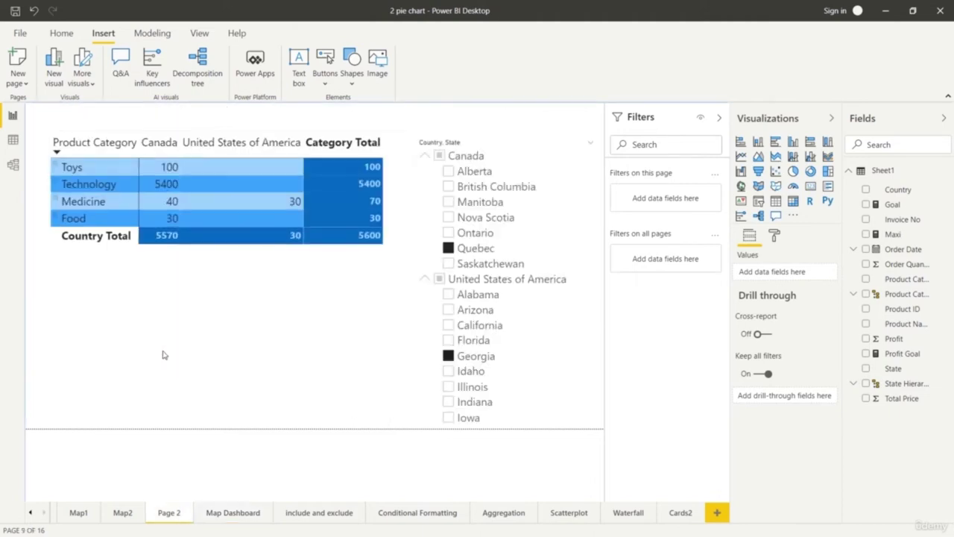
{"action": "left_click", "coordinate": [233, 513]}
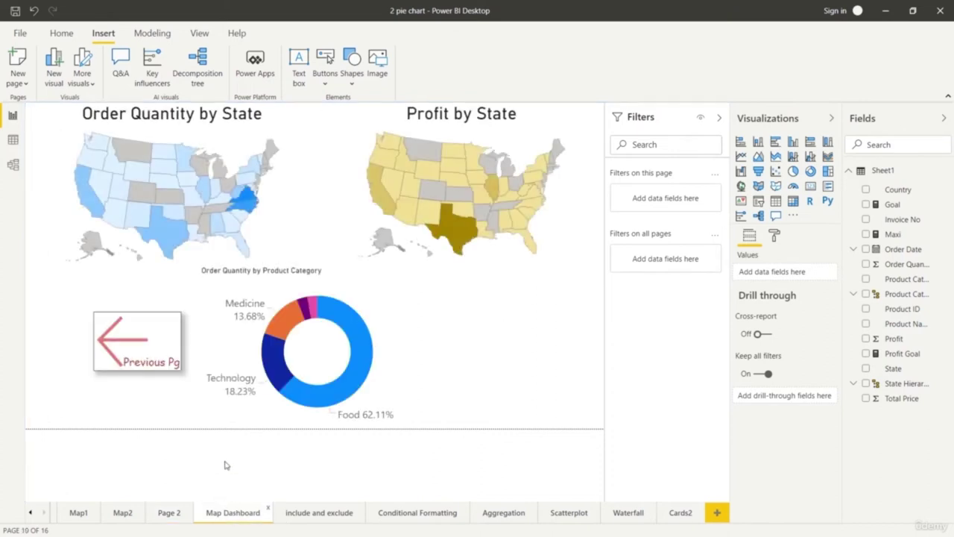
Shrink the Previous Pg button and move it to the lower-left area of the Map Dashboard page, beside the donut chart
{"action": "left_click", "coordinate": [154, 355]}
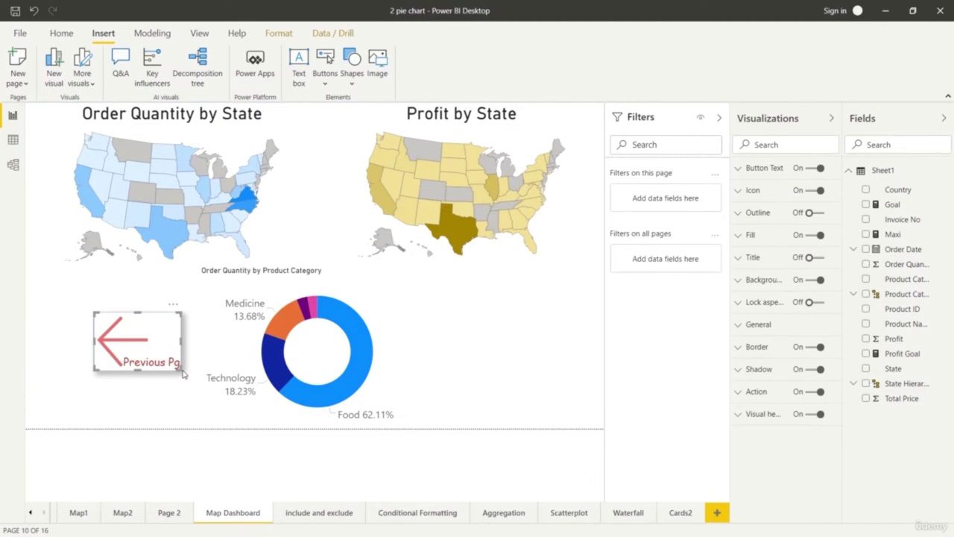
{"action": "mouse_move", "coordinate": [178, 366]}
{"action": "left_mouse_down"}
{"action": "mouse_move", "coordinate": [162, 343]}
{"action": "mouse_move", "coordinate": [172, 347]}
{"action": "left_mouse_up"}
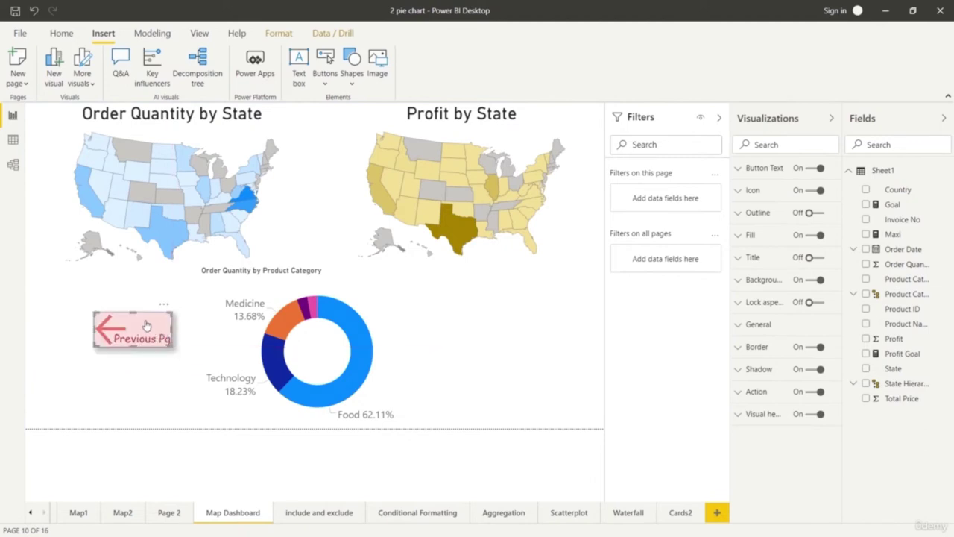
{"action": "left_click", "coordinate": [148, 400]}
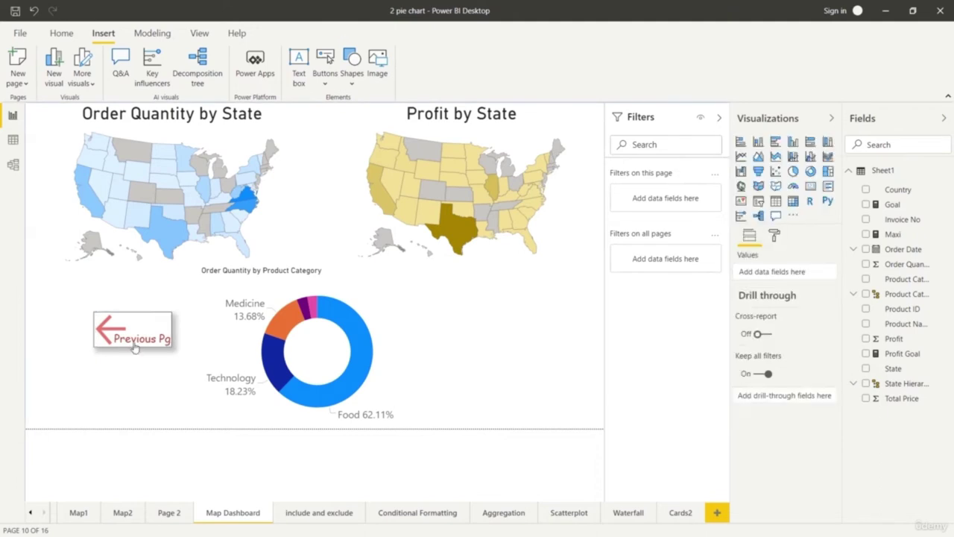
{"action": "left_click_drag", "start_coordinate": [134, 327], "coordinate": [124, 399]}
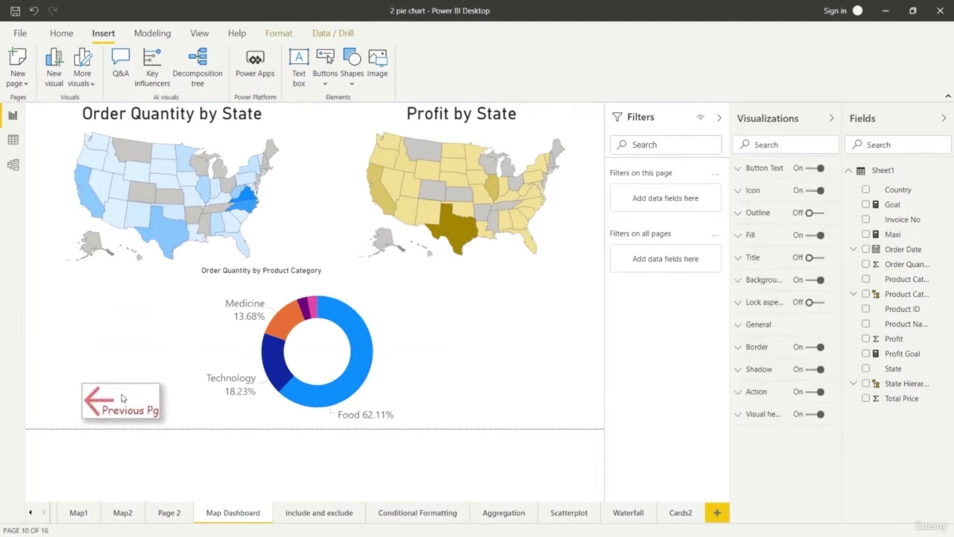
Test the repositioned Previous Pg button's back action from Map Dashboard and return to the Map Dashboard page
{"action": "left_click", "coordinate": [199, 468]}
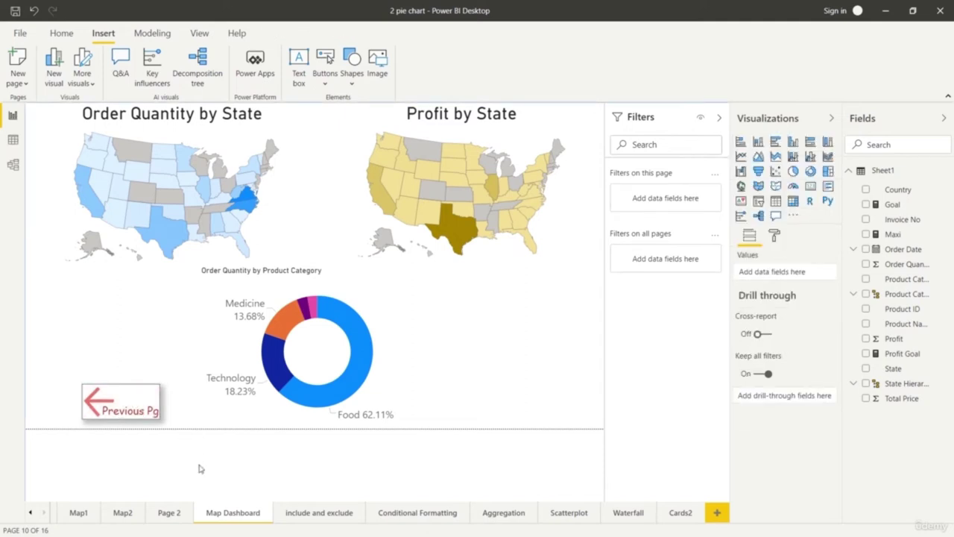
{"action": "left_click", "coordinate": [118, 397]}
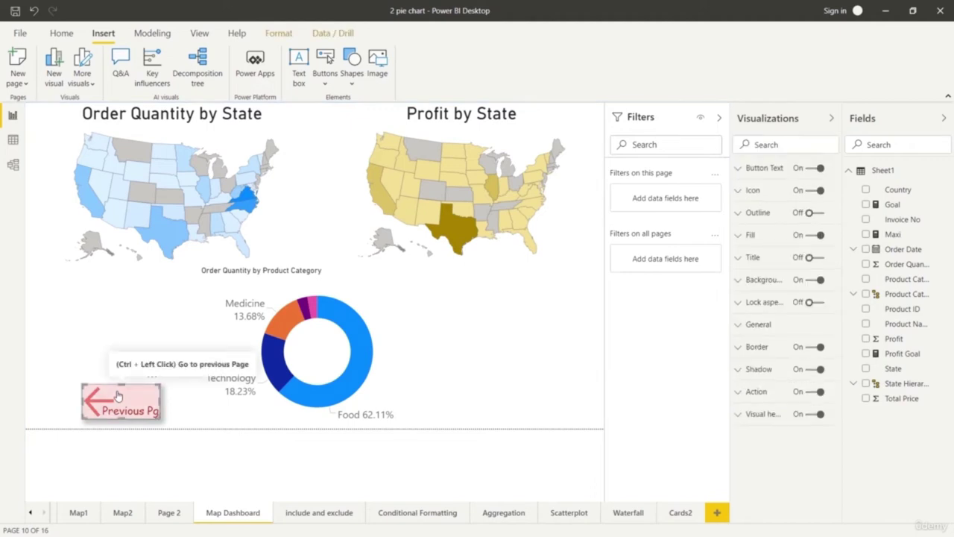
{"action": "left_click", "coordinate": [117, 397], "text": "ctrl"}
{"action": "left_click", "coordinate": [233, 512]}
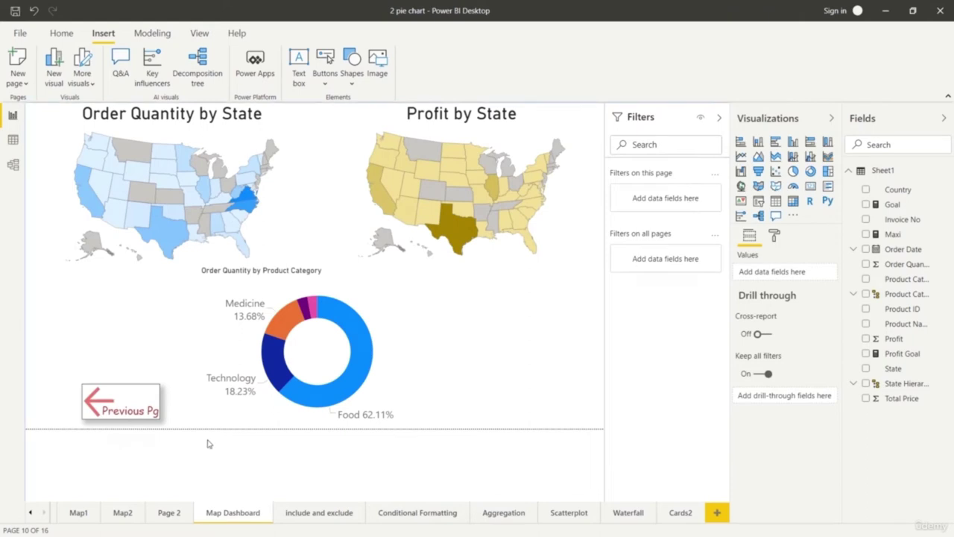
Copy the Previous Pg button from Map Dashboard and paste it onto Page 2
{"action": "left_click", "coordinate": [132, 409]}
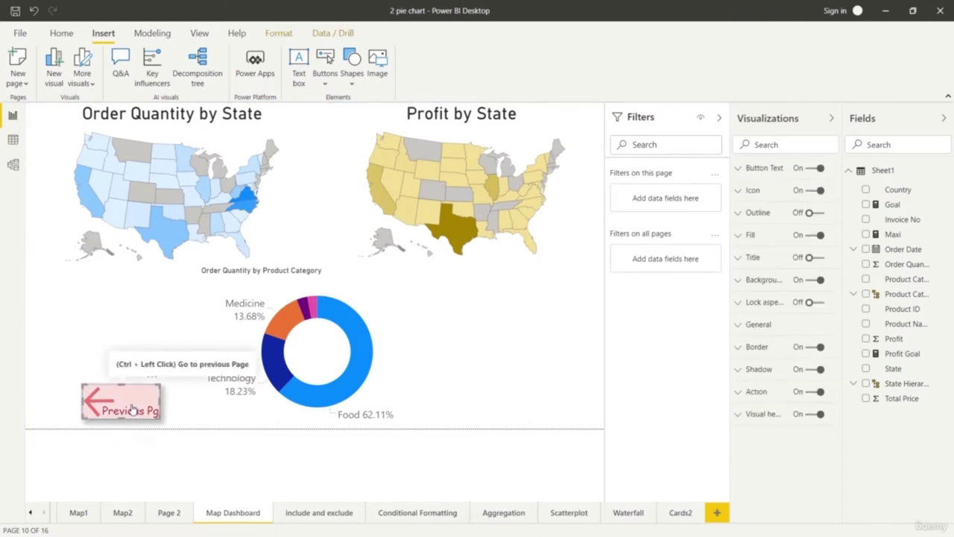
{"action": "left_click", "coordinate": [164, 514]}
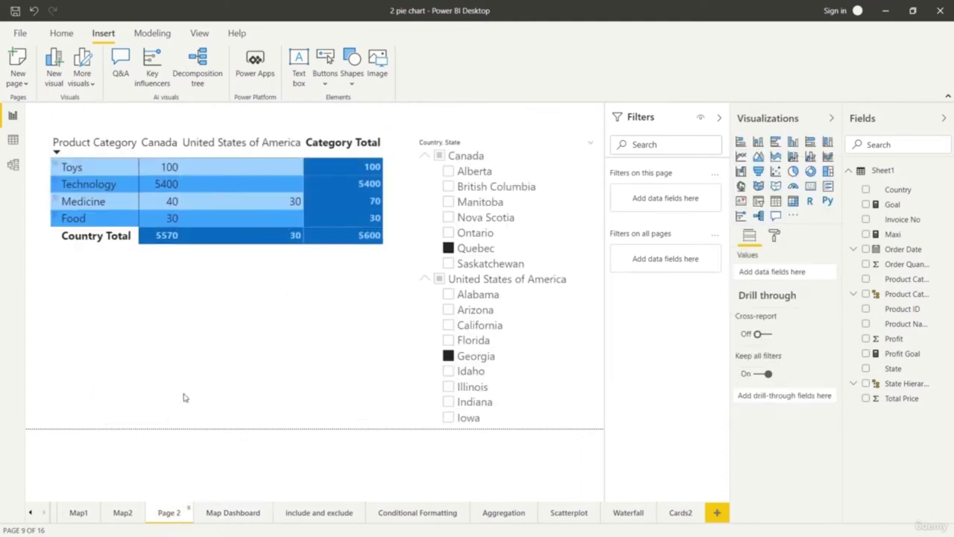
{"action": "key", "text": "ctrl+v"}
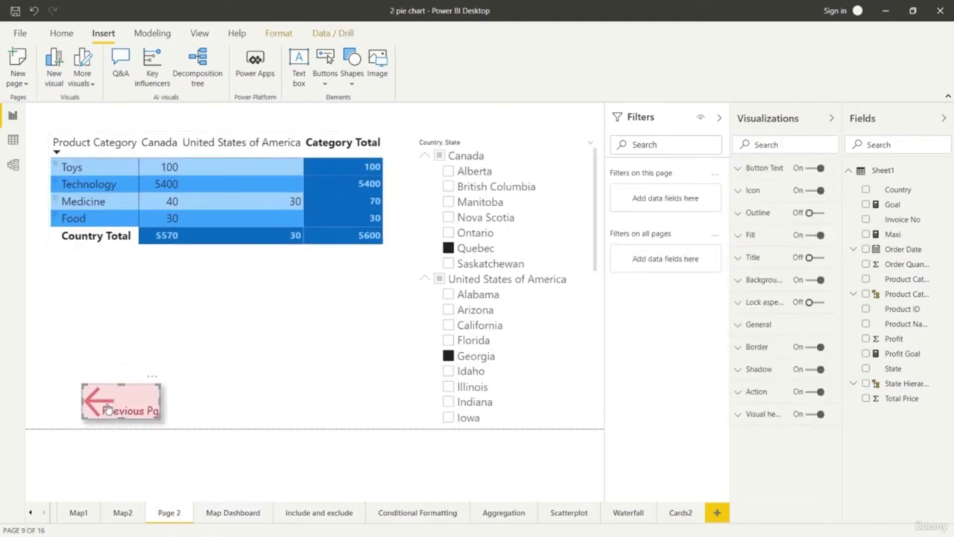
Test the Previous Pg buttons on Page 2 and Map Dashboard by going back and forth, ending on Map Dashboard
{"action": "left_click", "coordinate": [108, 409], "text": "ctrl"}
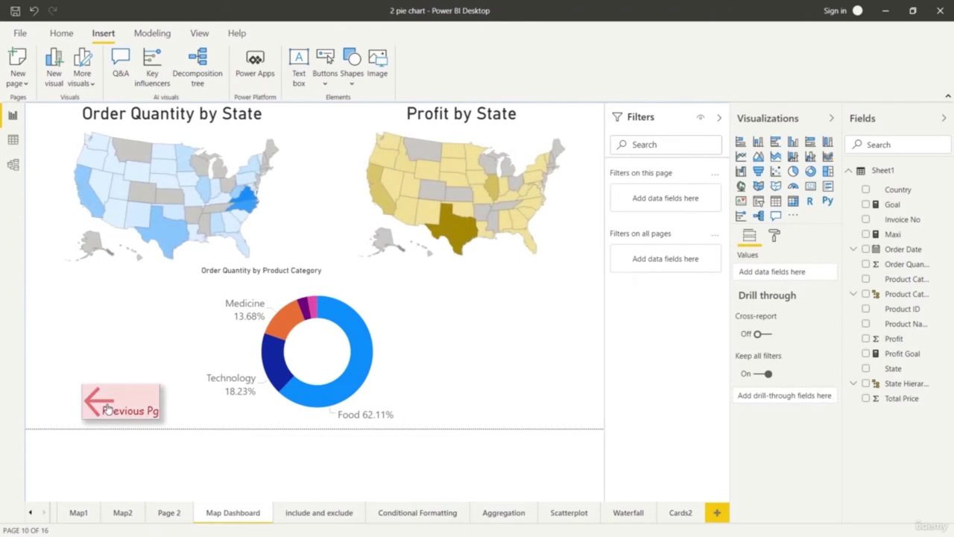
{"action": "left_click", "coordinate": [108, 409], "text": "ctrl"}
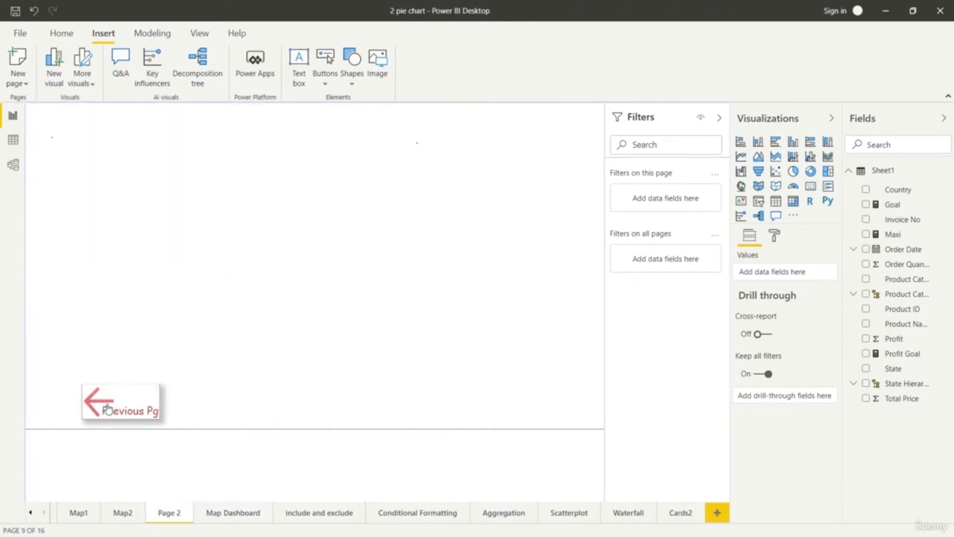
{"action": "left_click", "coordinate": [224, 513]}
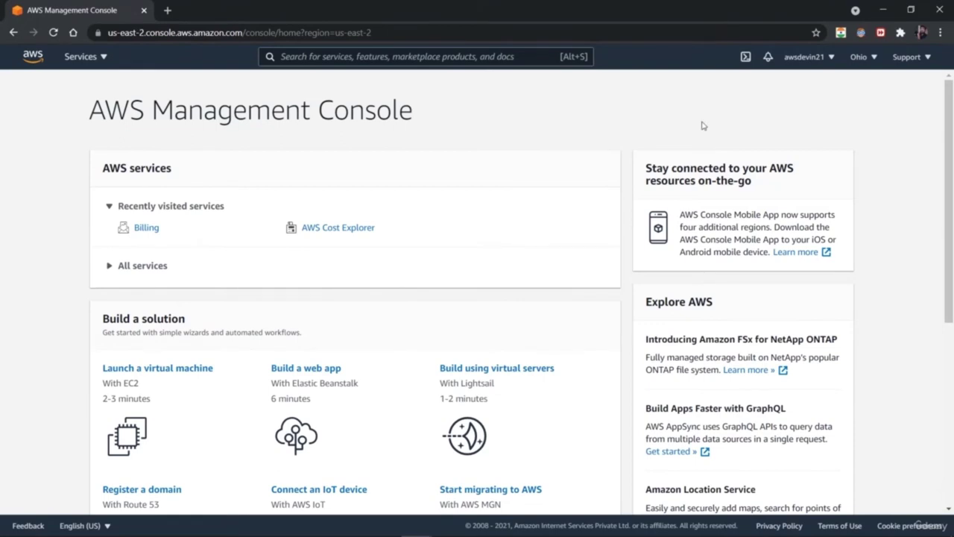
Switch to the AWS Management Console, search the services for "quick" and open QuickSight
{"action": "left_click", "coordinate": [82, 56]}
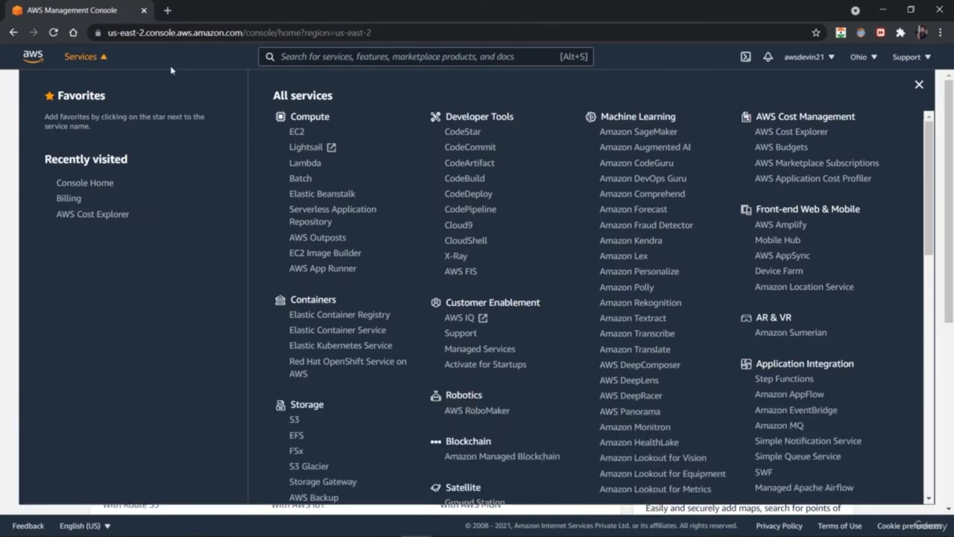
{"action": "left_click_drag", "start_coordinate": [927, 194], "coordinate": [930, 318]}
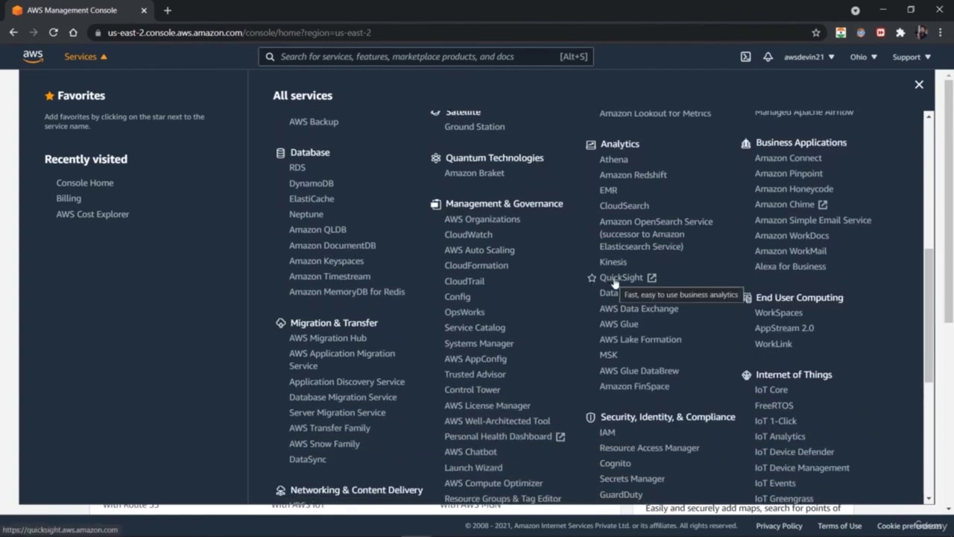
{"action": "left_click", "coordinate": [423, 57]}
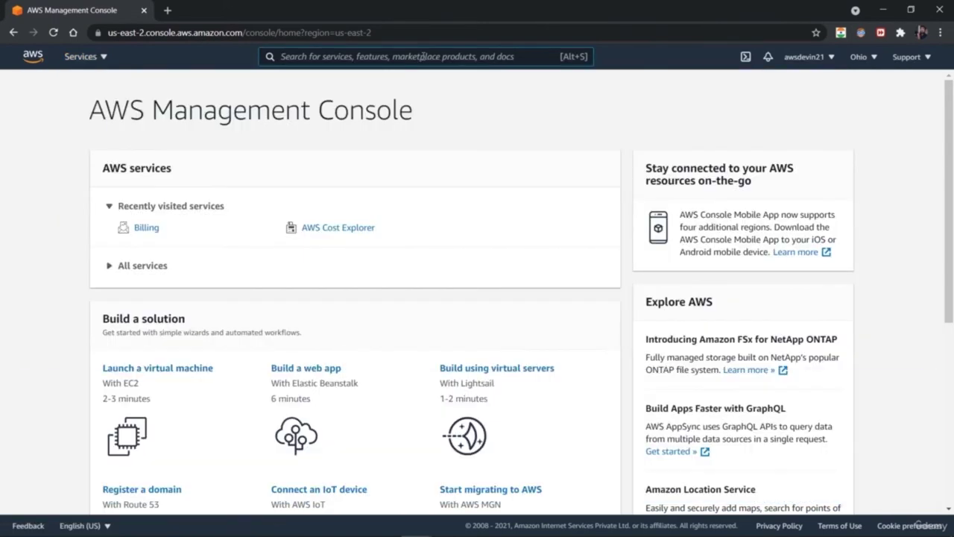
{"action": "type", "text": "quick"}
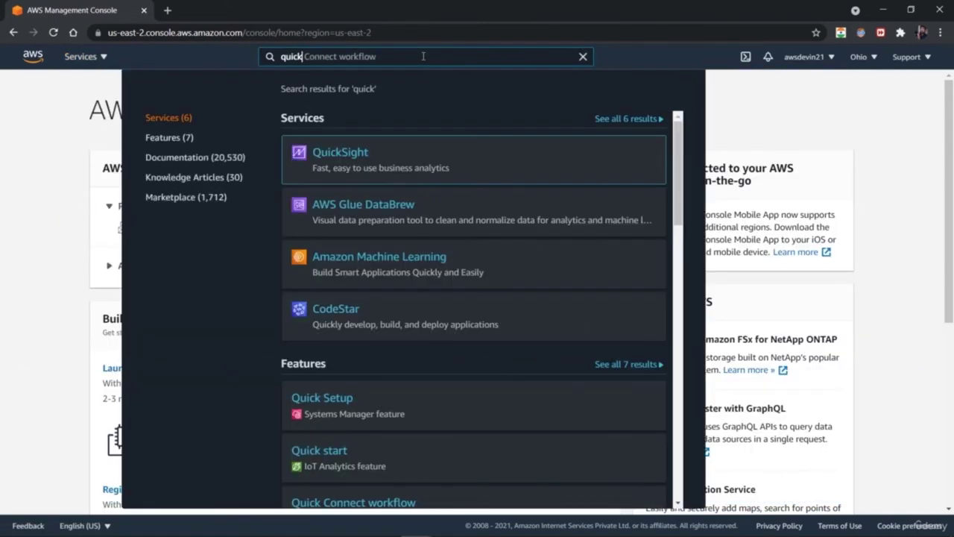
{"action": "left_click", "coordinate": [364, 161]}
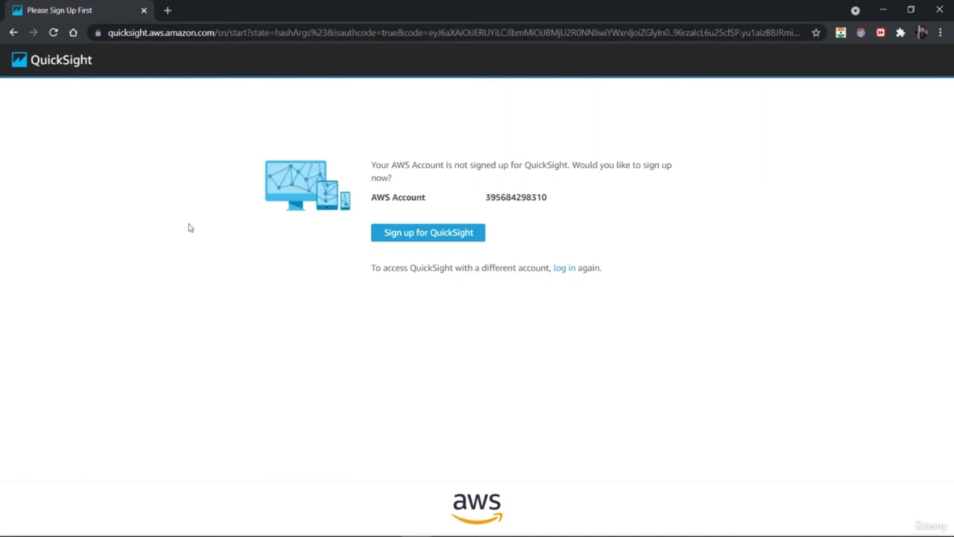
Start the QuickSight sign-up, review the Enterprise and Enterprise + Q comparison, and choose the Standard edition
{"action": "left_click", "coordinate": [422, 240]}
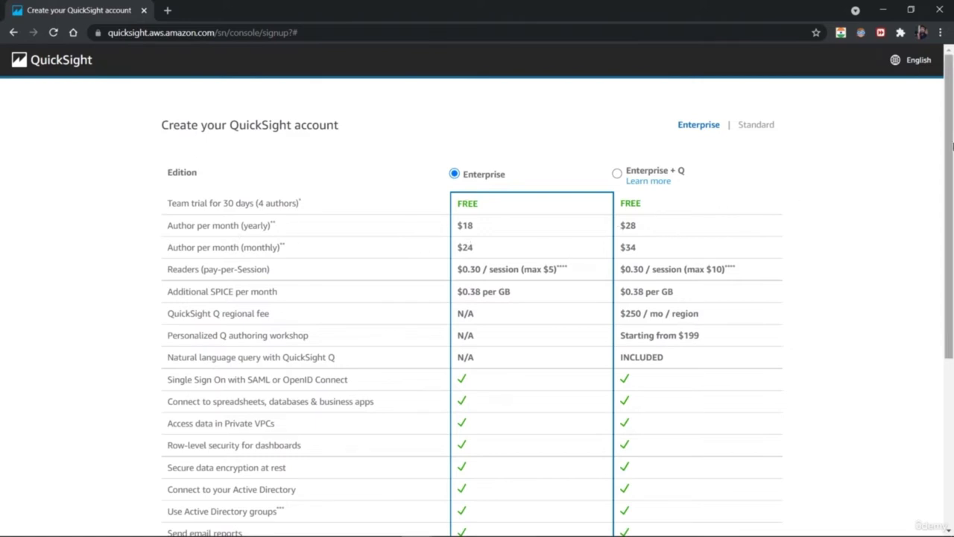
{"action": "left_click_drag", "start_coordinate": [950, 167], "coordinate": [952, 235]}
{"action": "scroll", "coordinate": [952, 234], "scroll_direction": "down", "scroll_amount": 3}
{"action": "scroll", "coordinate": [942, 220], "scroll_direction": "up", "scroll_amount": 3}
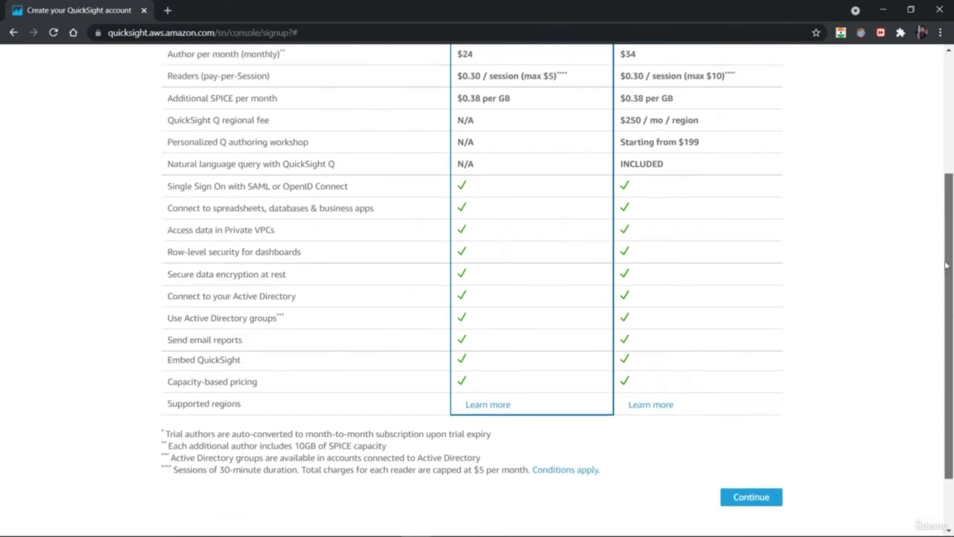
{"action": "scroll", "coordinate": [937, 209], "scroll_direction": "up", "scroll_amount": 3}
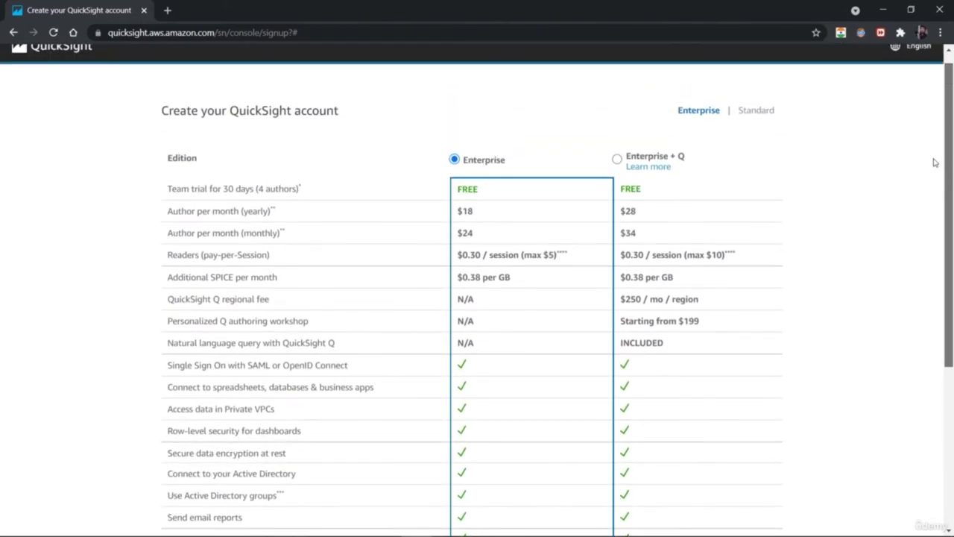
{"action": "left_click_drag", "start_coordinate": [951, 147], "coordinate": [952, 350]}
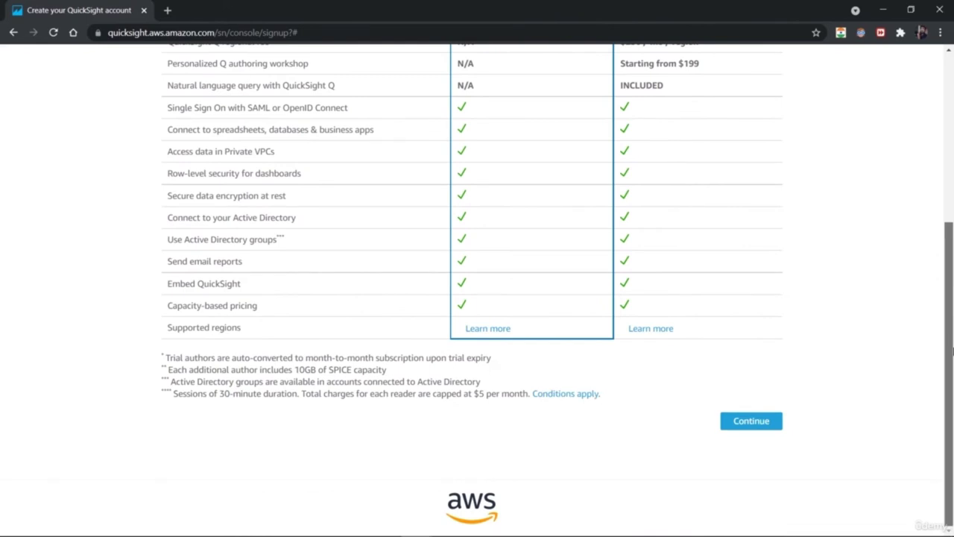
{"action": "left_click_drag", "start_coordinate": [952, 342], "coordinate": [952, 172]}
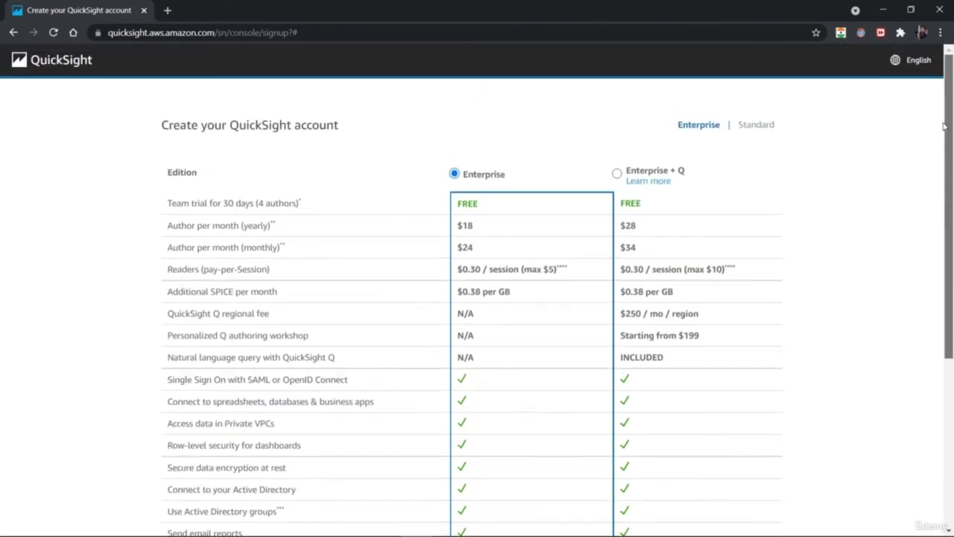
{"action": "left_click", "coordinate": [748, 127]}
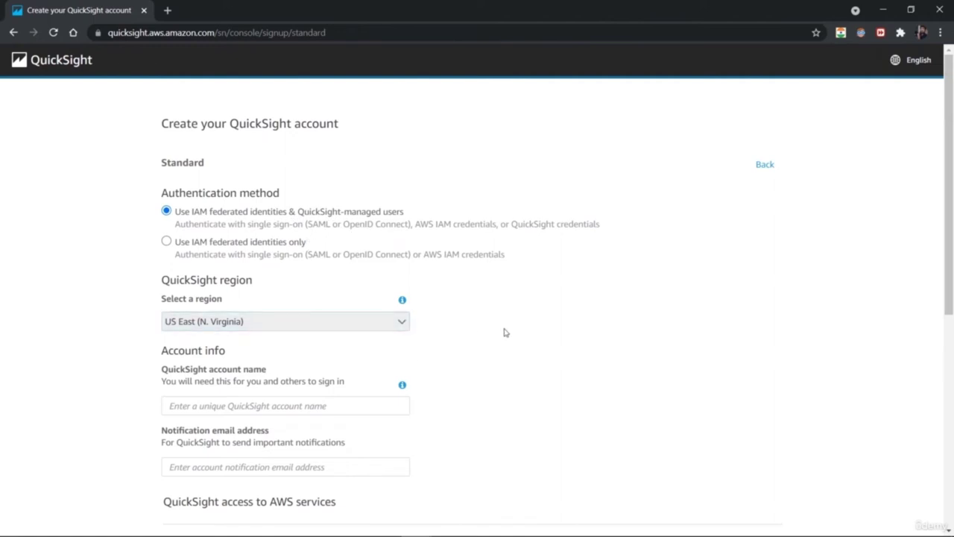
Enter AWSBI_repo as the QuickSight account name and fill in the notification email address
{"action": "left_click_drag", "start_coordinate": [951, 182], "coordinate": [952, 278]}
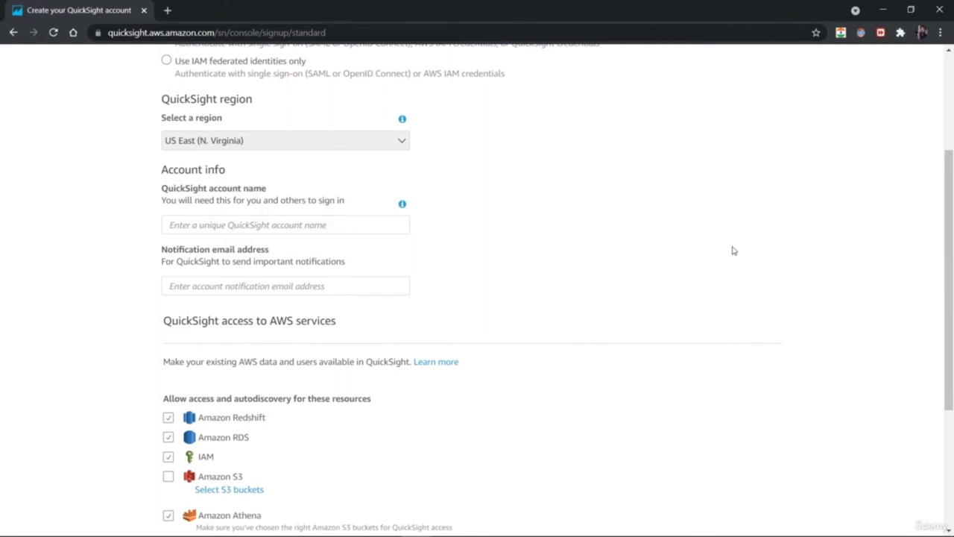
{"action": "left_click", "coordinate": [343, 227]}
{"action": "type", "text": "AWSBIrepo"}
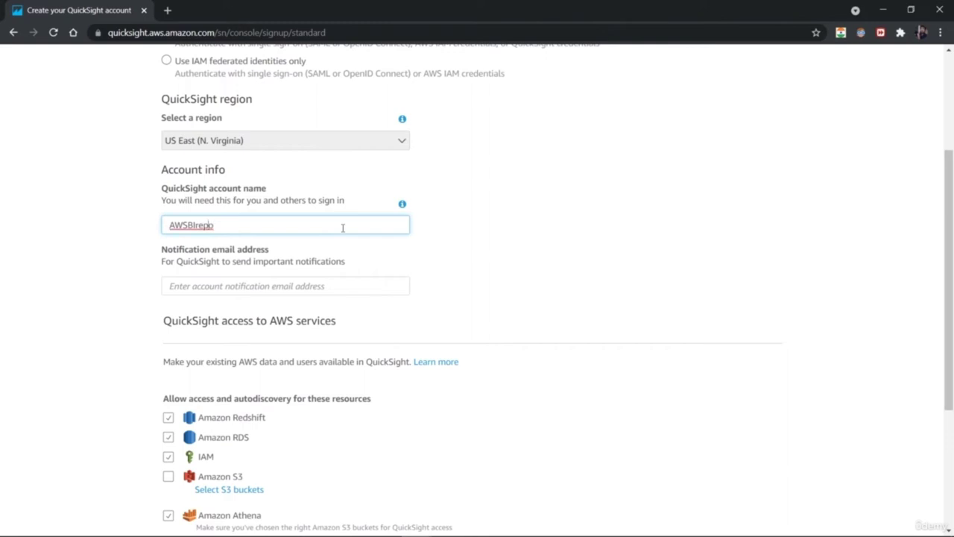
{"action": "type", "text": "_"}
{"action": "left_click", "coordinate": [311, 289]}
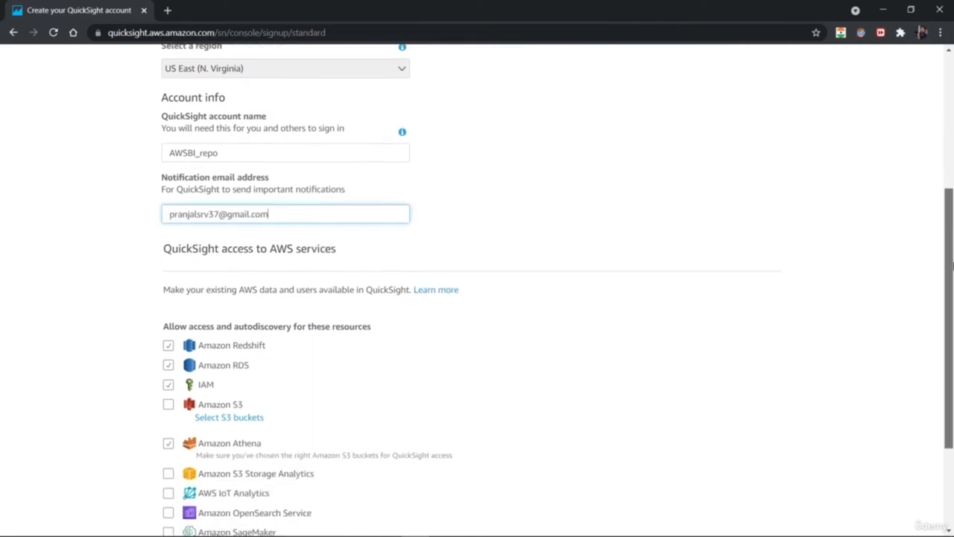
Check the Amazon S3 bucket selection without choosing a bucket and try to submit the Standard account sign-up
{"action": "scroll", "coordinate": [952, 298], "scroll_direction": "down", "scroll_amount": 1}
{"action": "scroll", "coordinate": [952, 301], "scroll_direction": "down", "scroll_amount": 1}
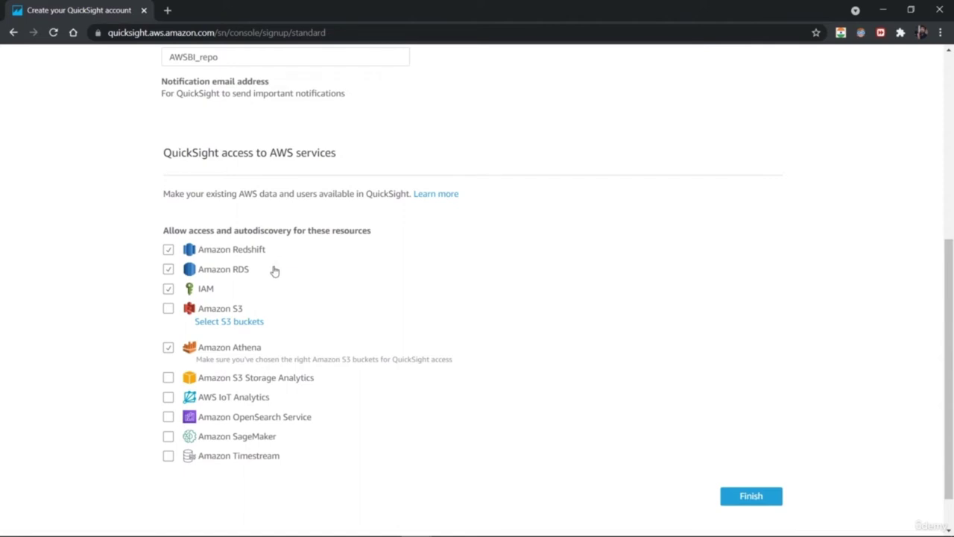
{"action": "left_click", "coordinate": [167, 310]}
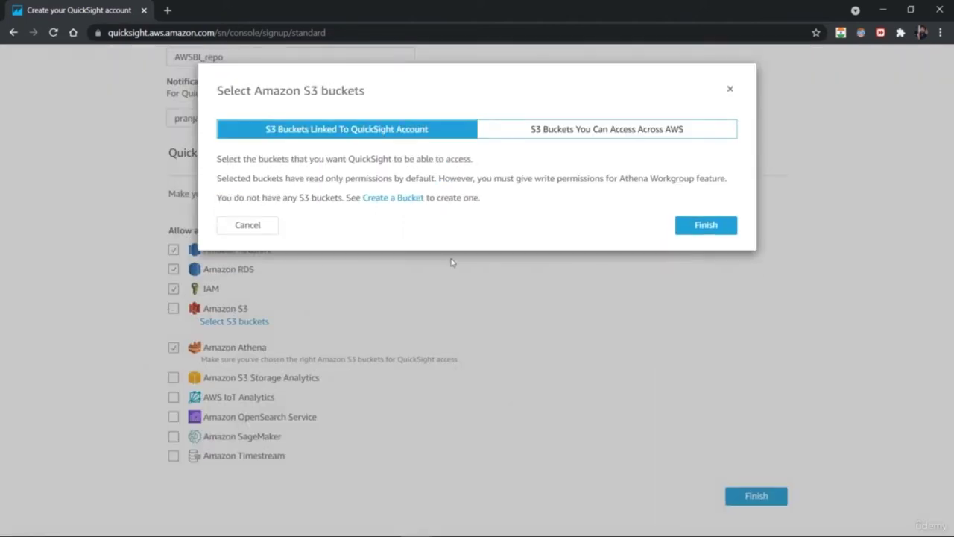
{"action": "left_click", "coordinate": [730, 89]}
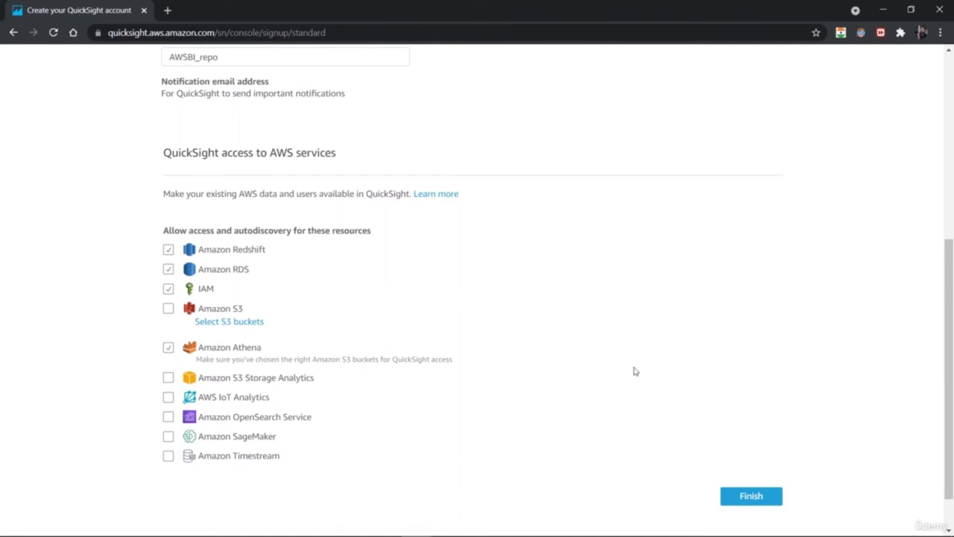
{"action": "mouse_move", "coordinate": [949, 285]}
{"action": "left_mouse_down"}
{"action": "mouse_move", "coordinate": [950, 120]}
{"action": "mouse_move", "coordinate": [952, 290]}
{"action": "left_mouse_up"}
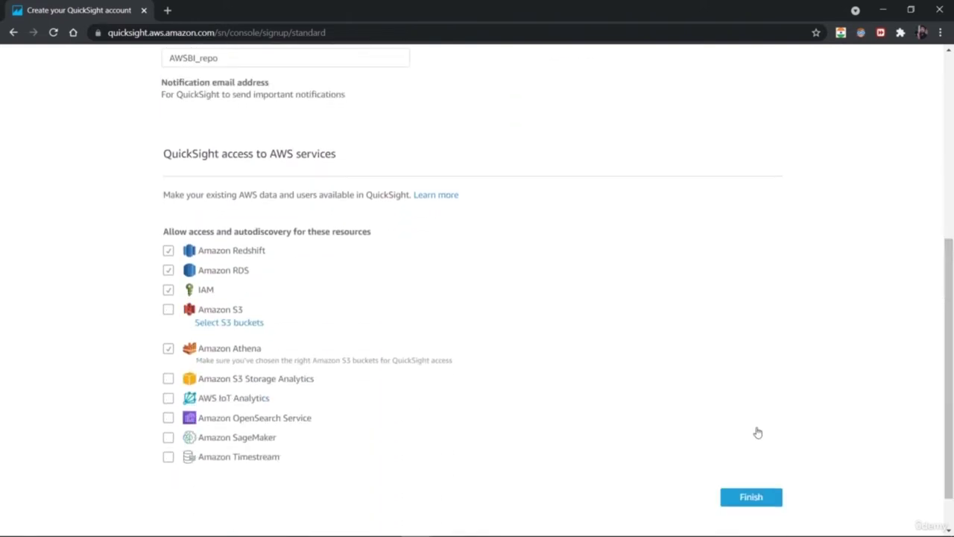
{"action": "left_click", "coordinate": [740, 504]}
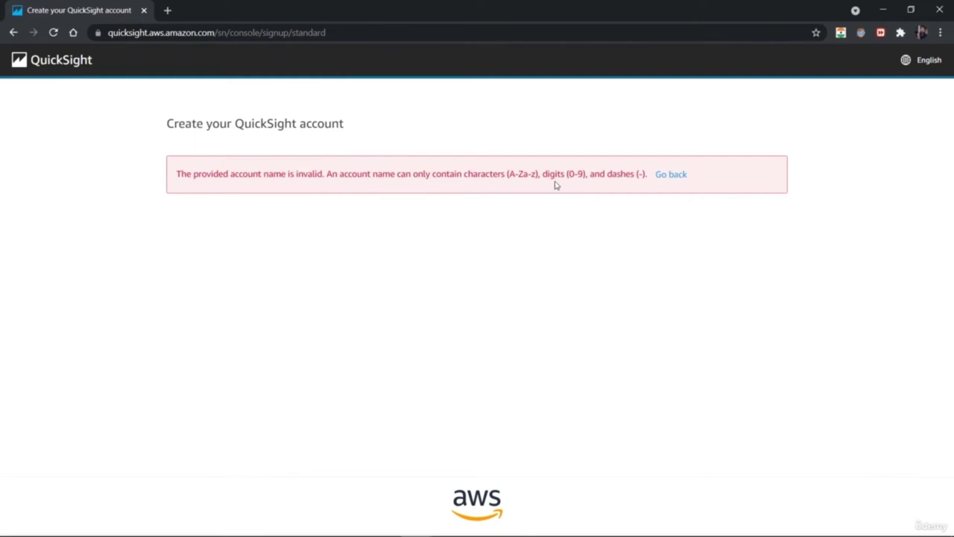
Go back to the sign-up form, set the account name to AWSBI-repo and fill in the notification email address
{"action": "left_click", "coordinate": [671, 176]}
{"action": "scroll", "coordinate": [952, 152], "scroll_direction": "down", "scroll_amount": 2}
{"action": "left_click", "coordinate": [245, 263]}
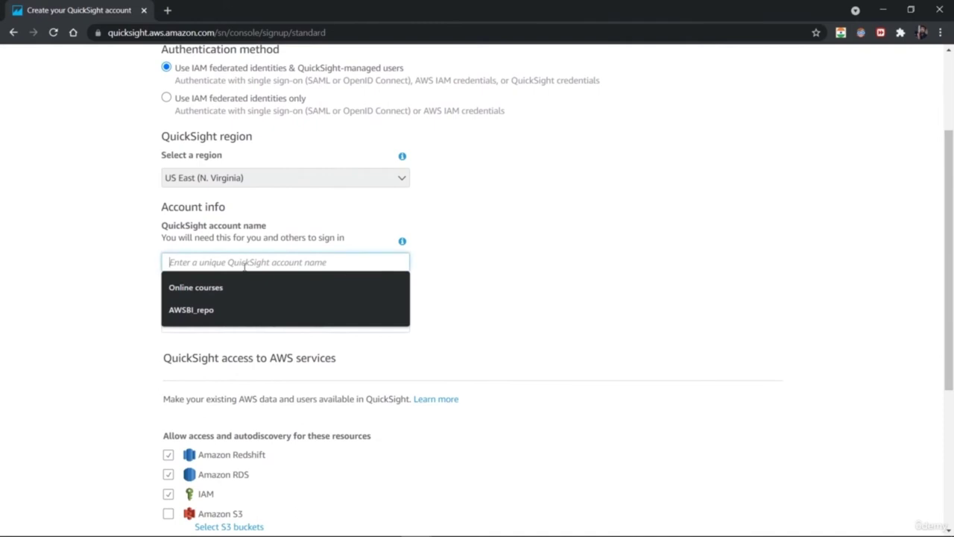
{"action": "type", "text": "AWS"}
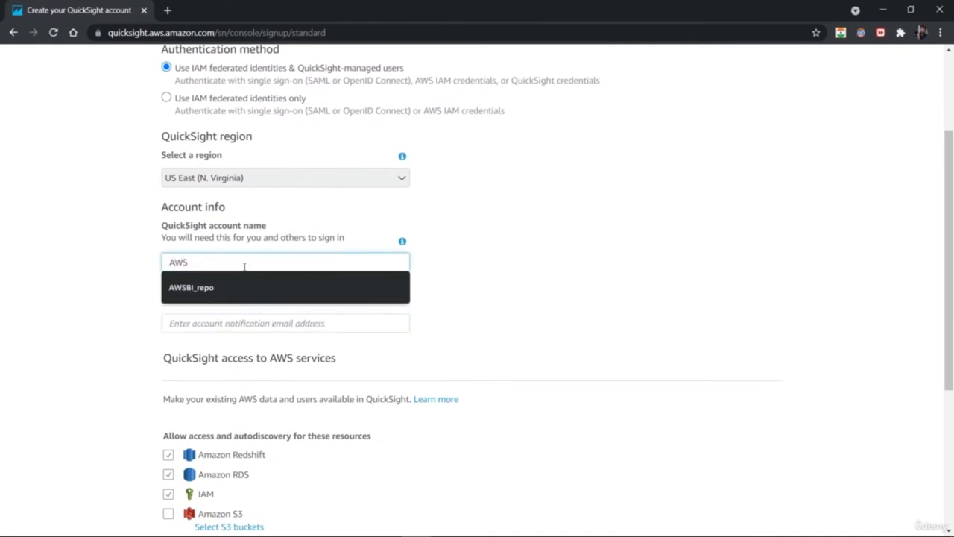
{"action": "key", "text": "Down"}
{"action": "key", "text": "Return"}
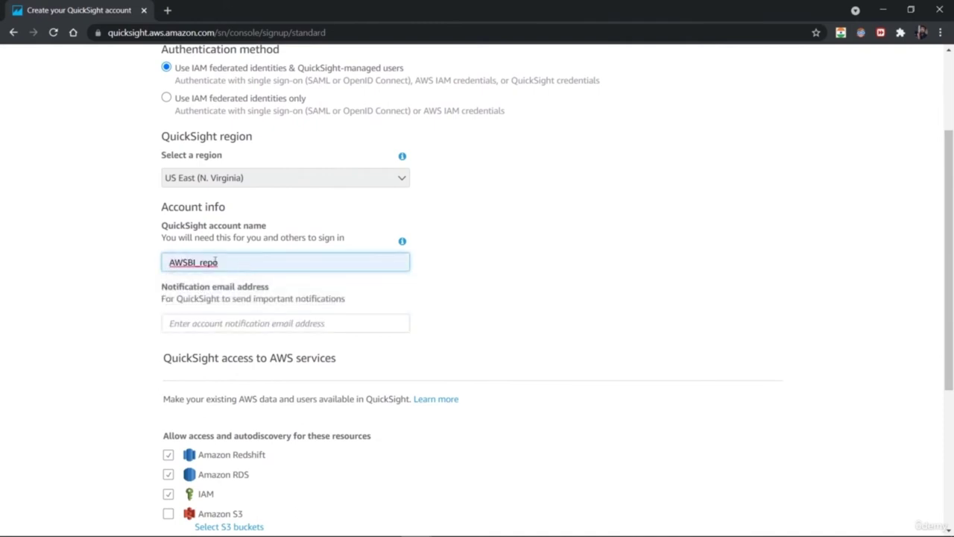
{"action": "left_click", "coordinate": [197, 262]}
{"action": "key", "text": "BackSpace"}
{"action": "type", "text": "-"}
{"action": "left_click", "coordinate": [233, 324]}
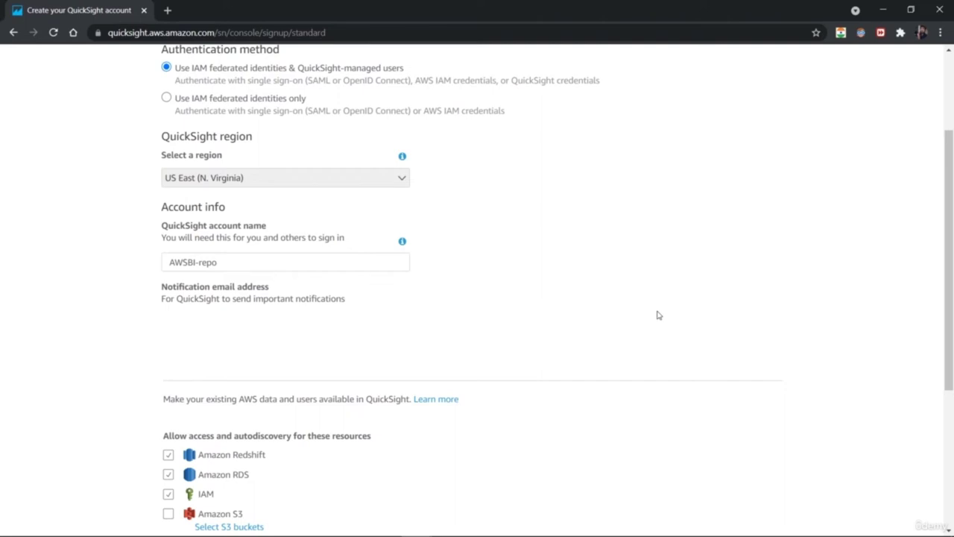
Submit the QuickSight sign-up with the default AWS resource access and go to Amazon QuickSight
{"action": "scroll", "coordinate": [952, 380], "scroll_direction": "down", "scroll_amount": 1}
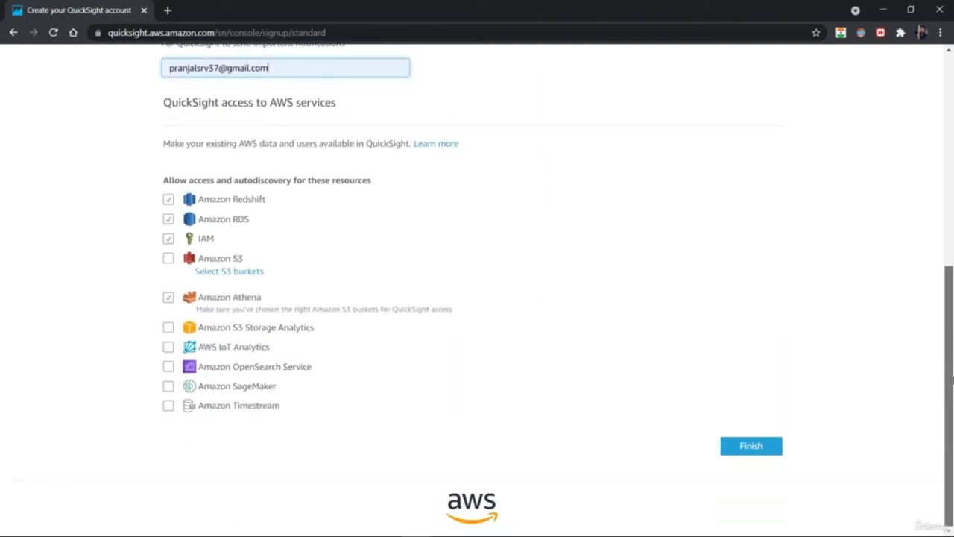
{"action": "left_click", "coordinate": [754, 450]}
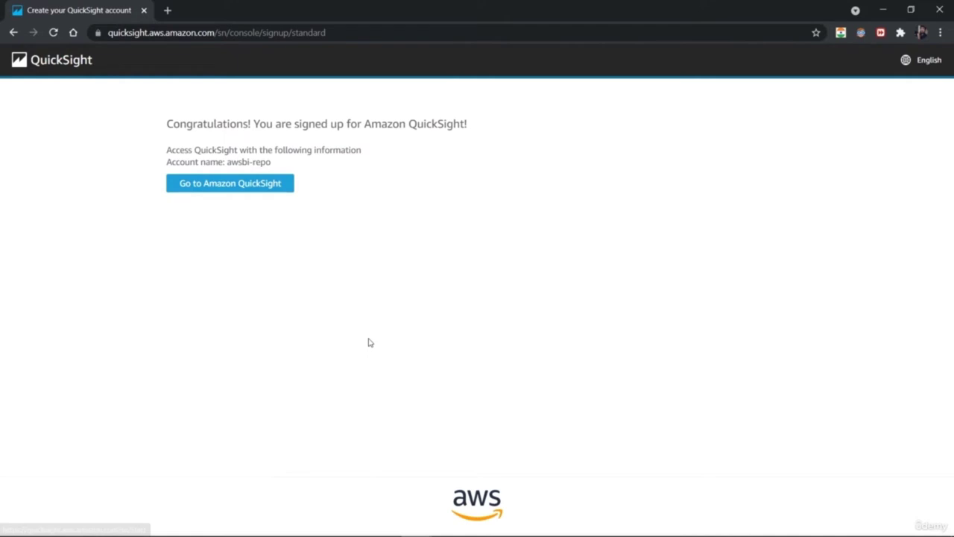
{"action": "left_click", "coordinate": [266, 186]}
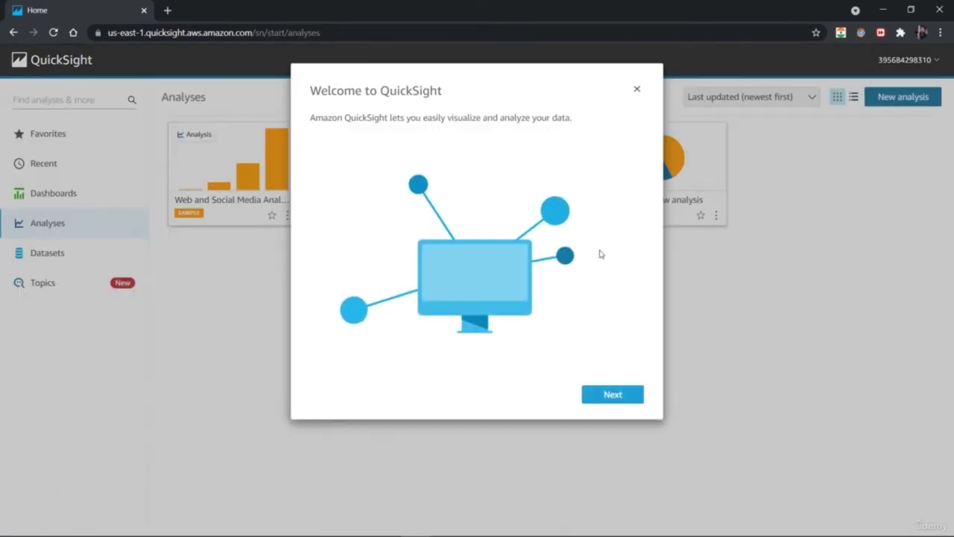
Go through all pages of the QuickSight welcome tour and finish it to reach the analyses list
{"action": "left_click", "coordinate": [615, 397]}
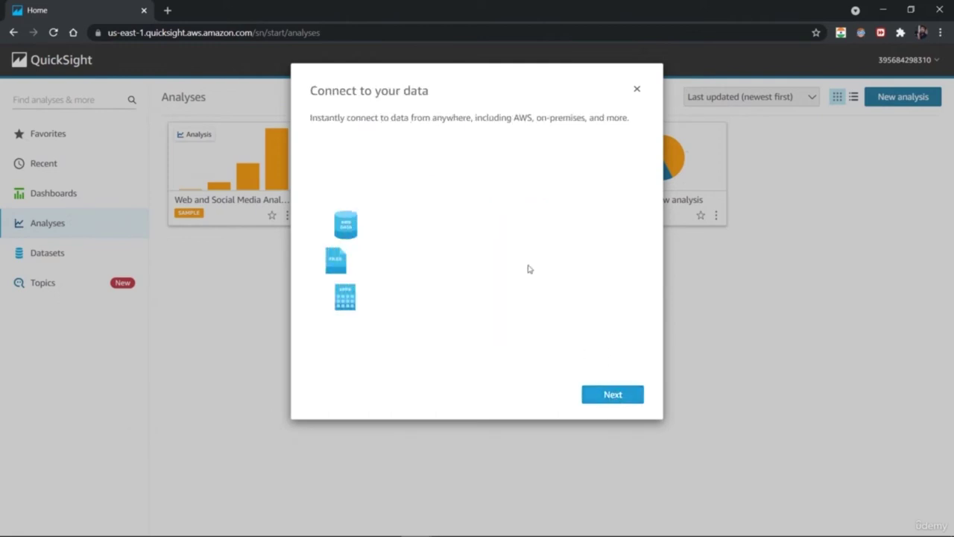
{"action": "left_click", "coordinate": [611, 397]}
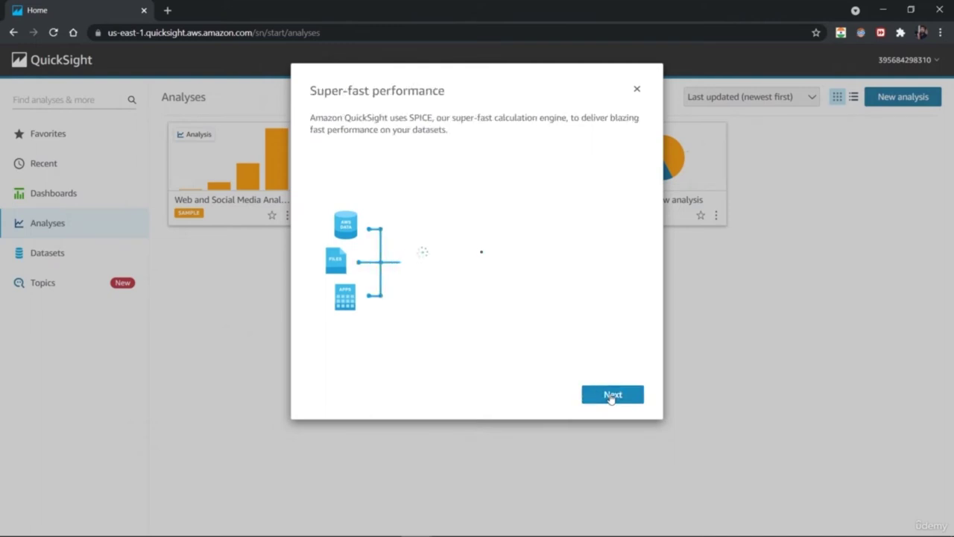
{"action": "left_click", "coordinate": [612, 396]}
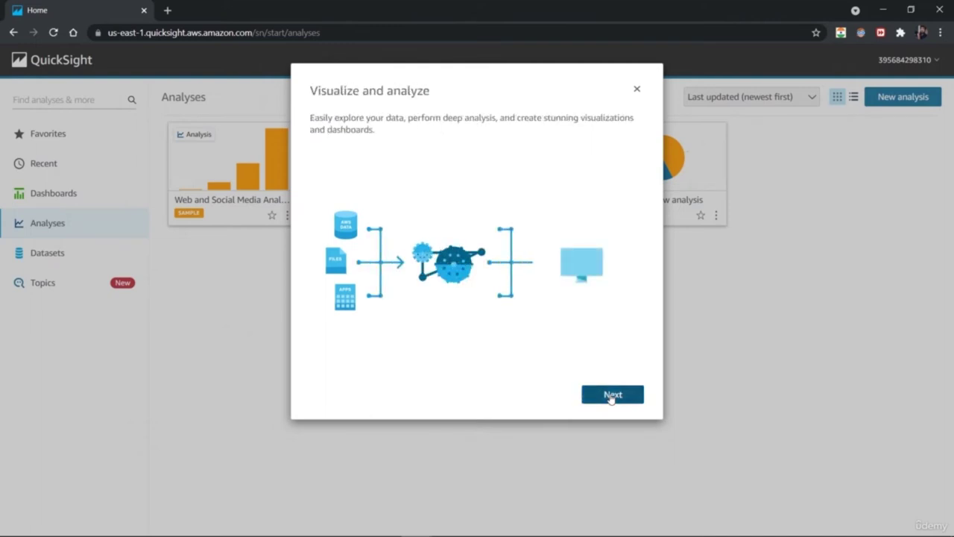
{"action": "left_click", "coordinate": [611, 396]}
{"action": "left_click", "coordinate": [610, 396]}
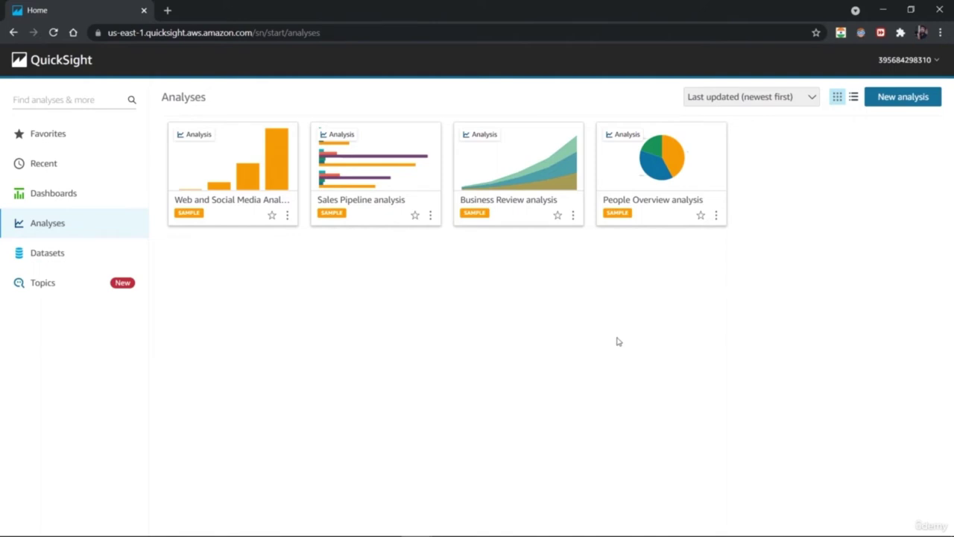
Open the Business Review sample analysis, dismiss the import notice and examine its visuals and the fields they use
{"action": "left_click", "coordinate": [531, 204]}
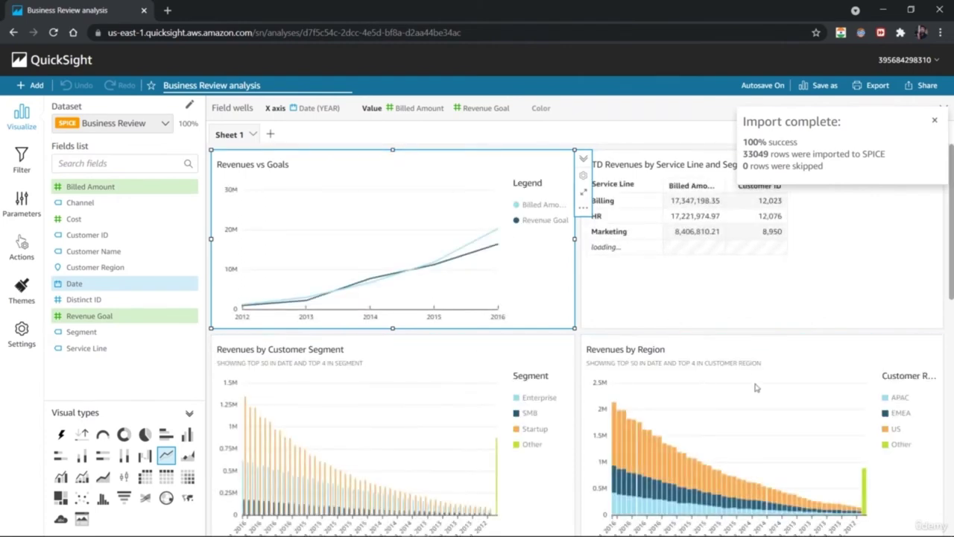
{"action": "left_click", "coordinate": [937, 124]}
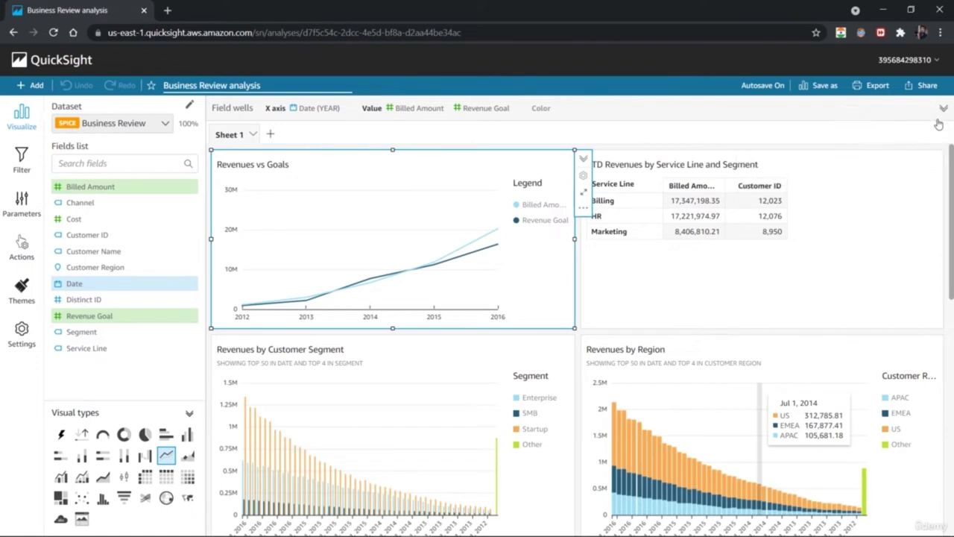
{"action": "left_click_drag", "start_coordinate": [951, 220], "coordinate": [935, 347]}
{"action": "scroll", "coordinate": [936, 348], "scroll_direction": "up", "scroll_amount": 5}
{"action": "left_click", "coordinate": [852, 254]}
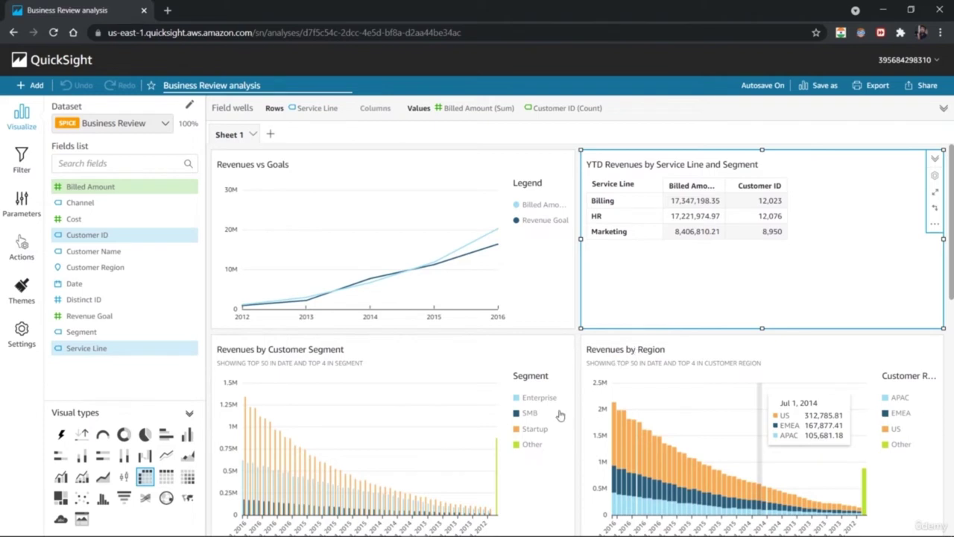
{"action": "left_click", "coordinate": [548, 472]}
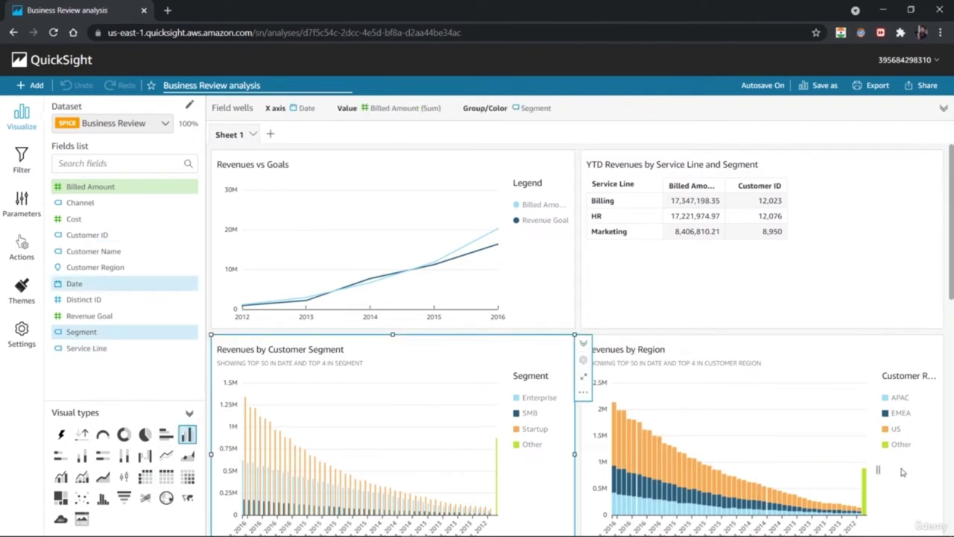
{"action": "left_click", "coordinate": [878, 469]}
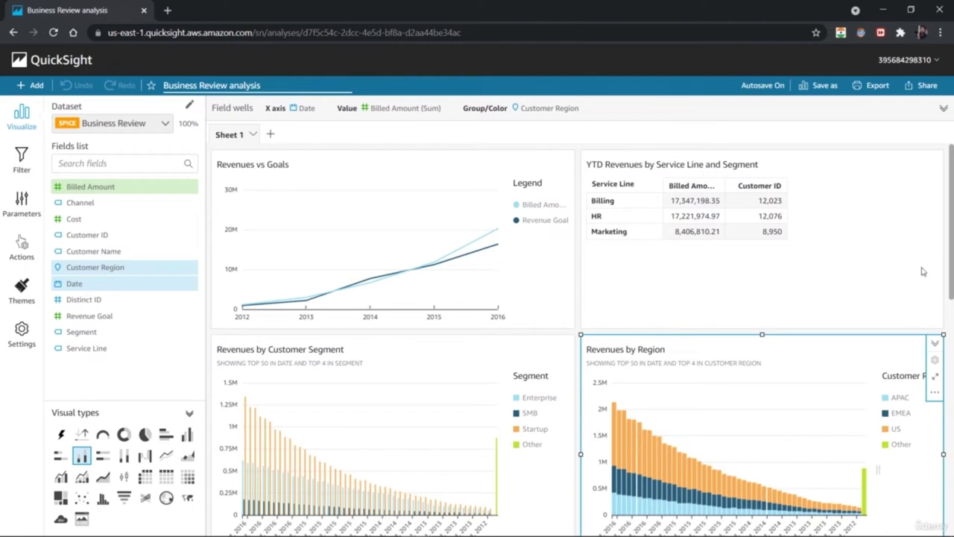
{"action": "left_click_drag", "start_coordinate": [951, 268], "coordinate": [952, 495]}
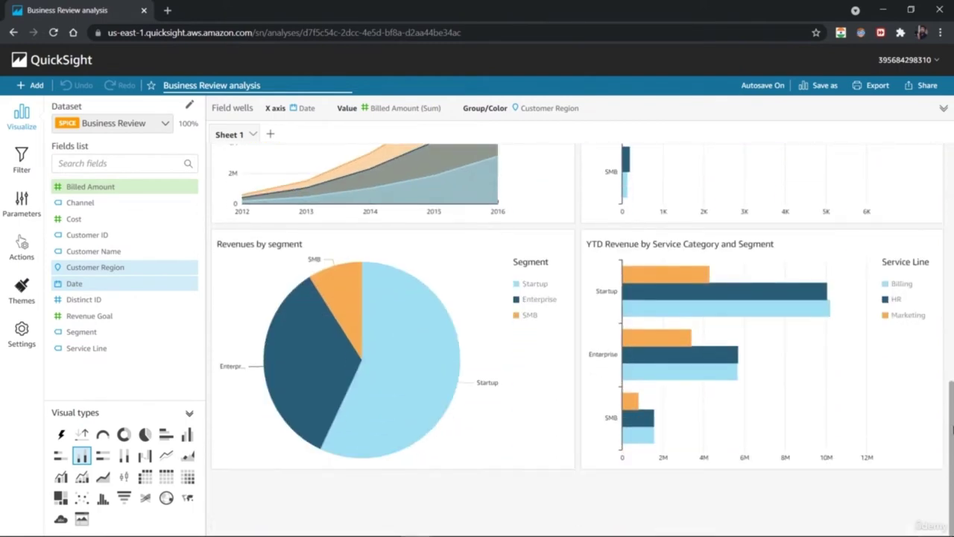
{"action": "left_click_drag", "start_coordinate": [950, 483], "coordinate": [951, 153]}
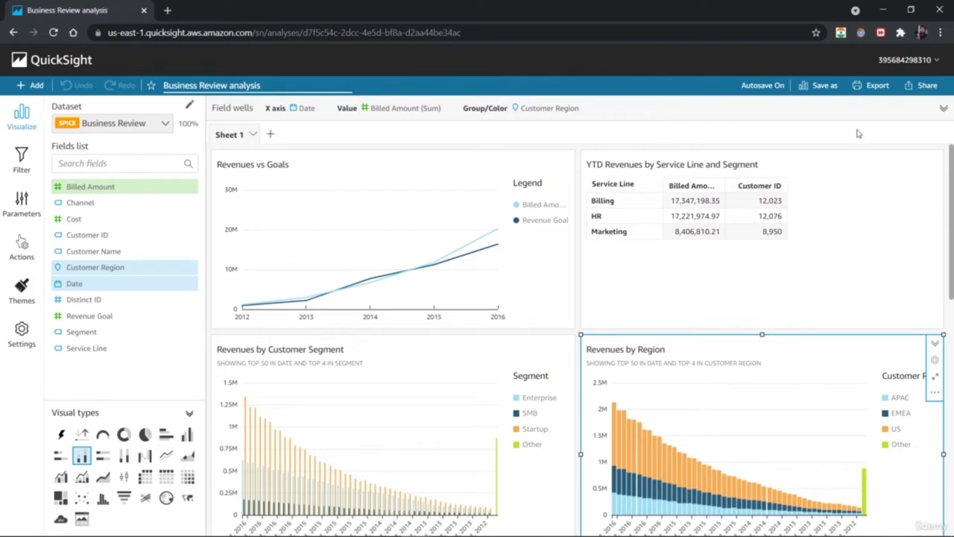
{"action": "left_click", "coordinate": [825, 87]}
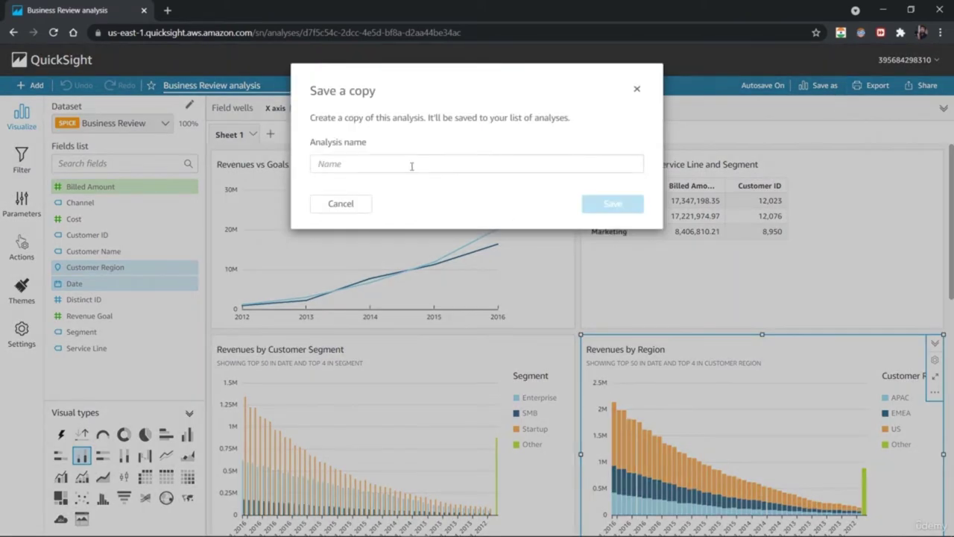
{"action": "left_click", "coordinate": [473, 164]}
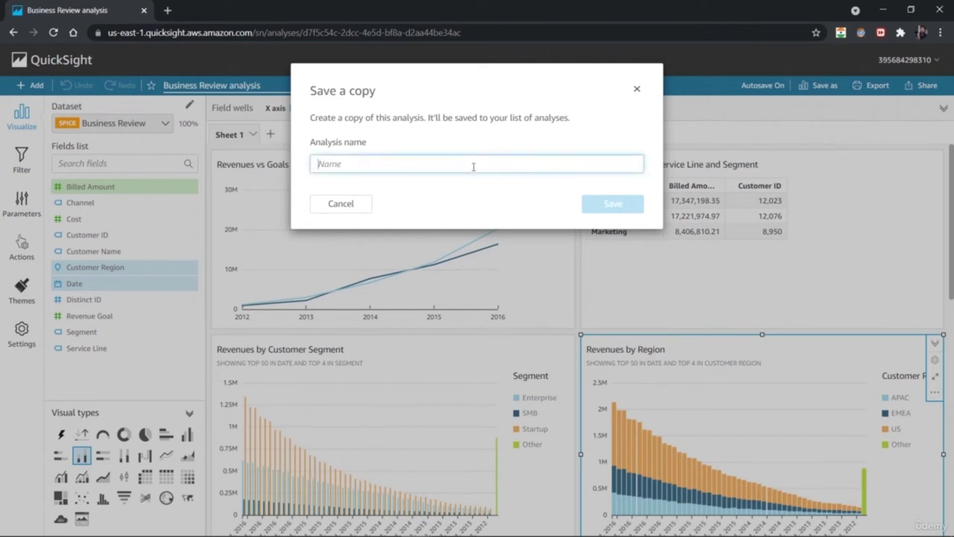
{"action": "left_click", "coordinate": [637, 88]}
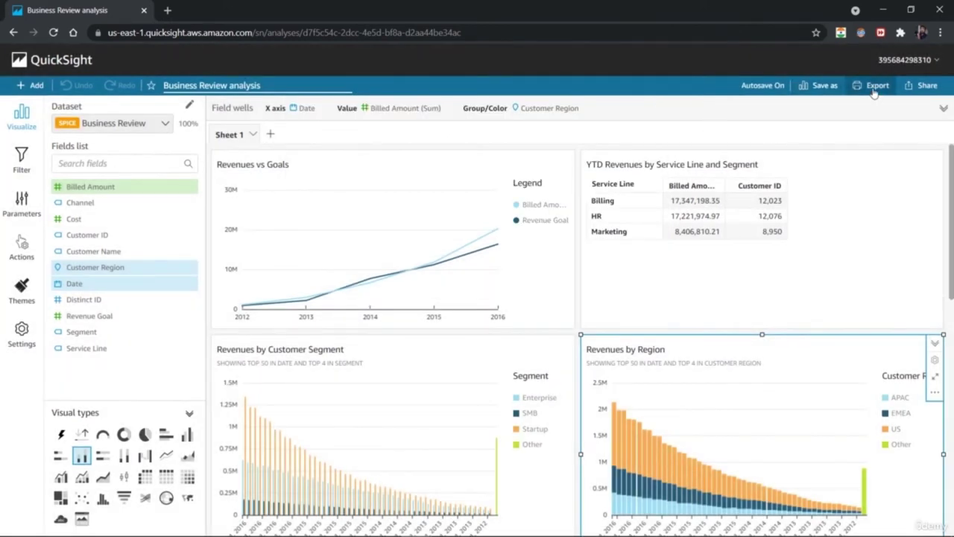
Export the Business Review analysis as a PDF and check its sharing options
{"action": "left_click", "coordinate": [874, 87]}
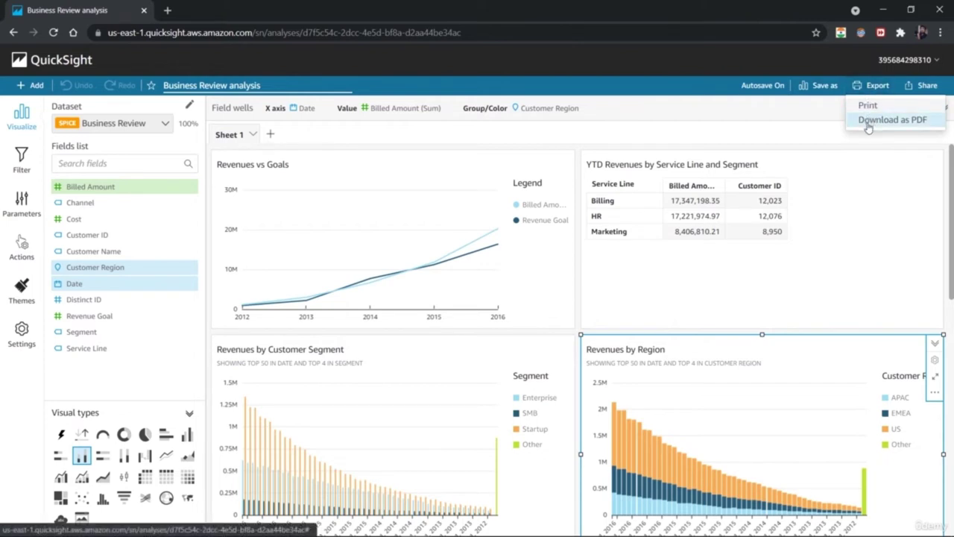
{"action": "left_click", "coordinate": [868, 121]}
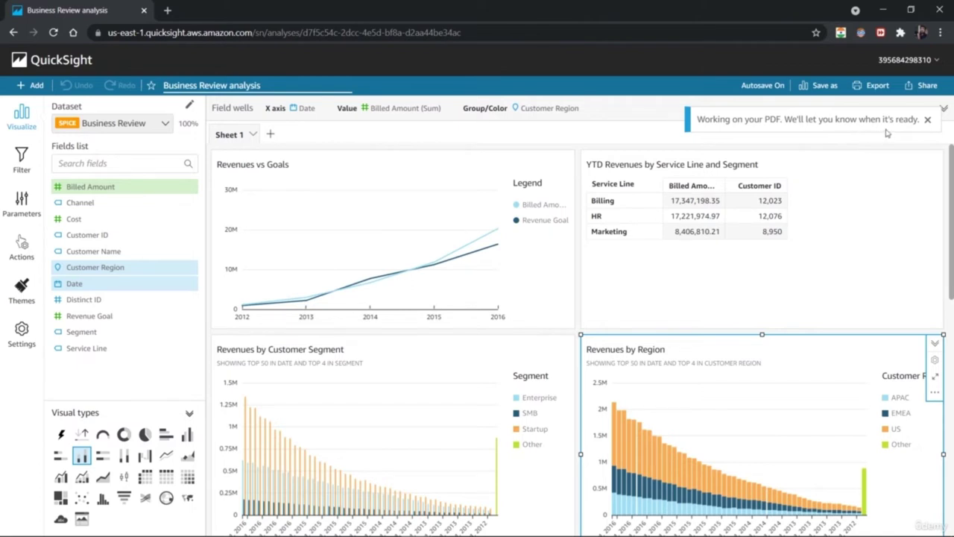
{"action": "left_click", "coordinate": [924, 88]}
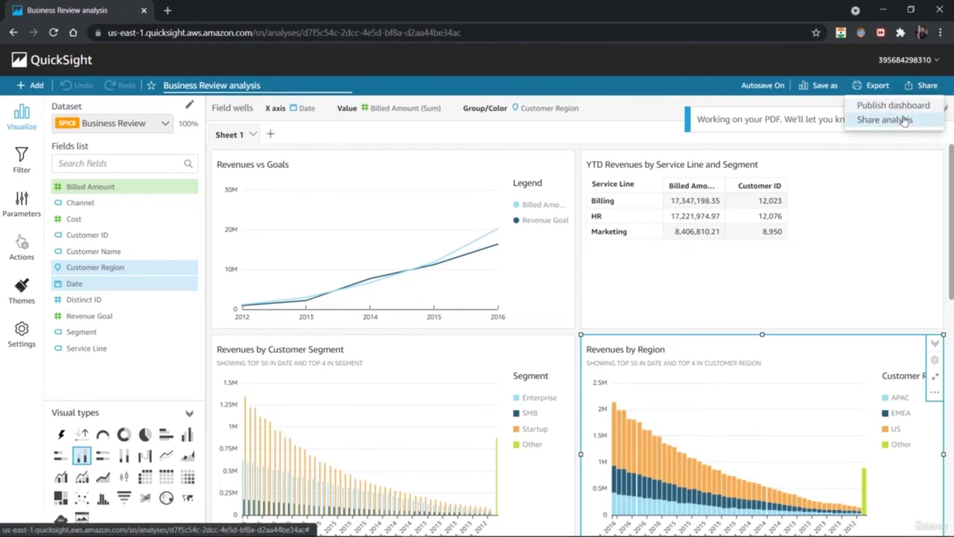
{"action": "left_click", "coordinate": [573, 138]}
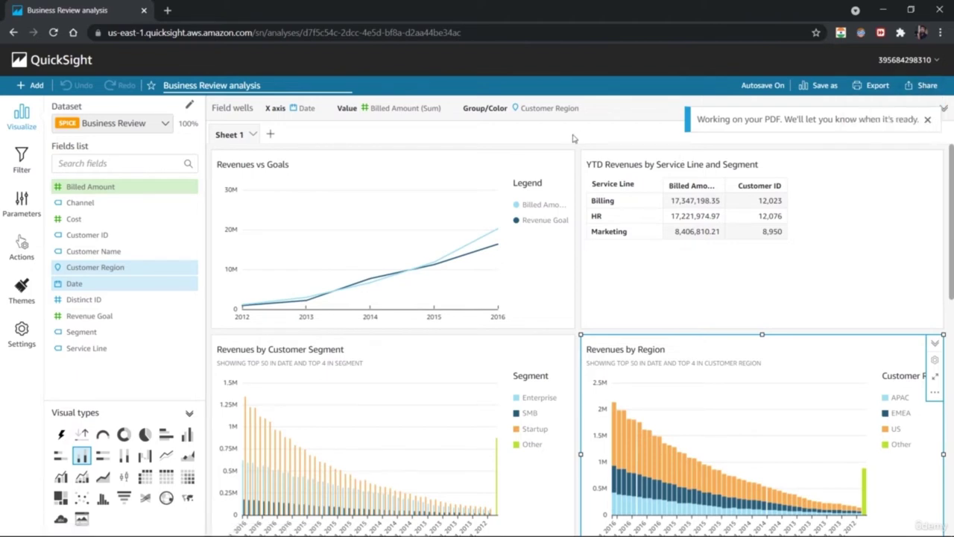
Return to the QuickSight home page and dismiss the What's New announcement and the PDF notification
{"action": "left_click", "coordinate": [33, 65]}
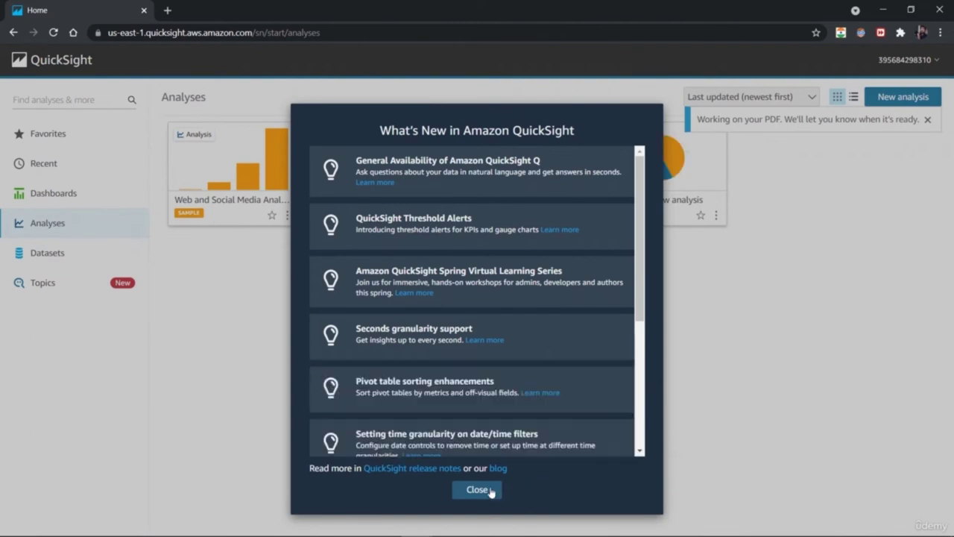
{"action": "left_click", "coordinate": [476, 491]}
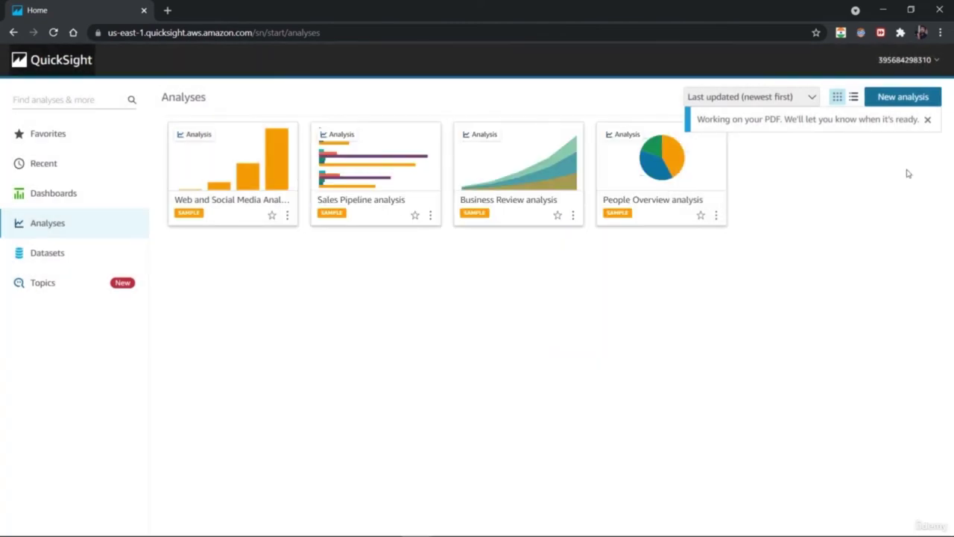
{"action": "left_click", "coordinate": [927, 121]}
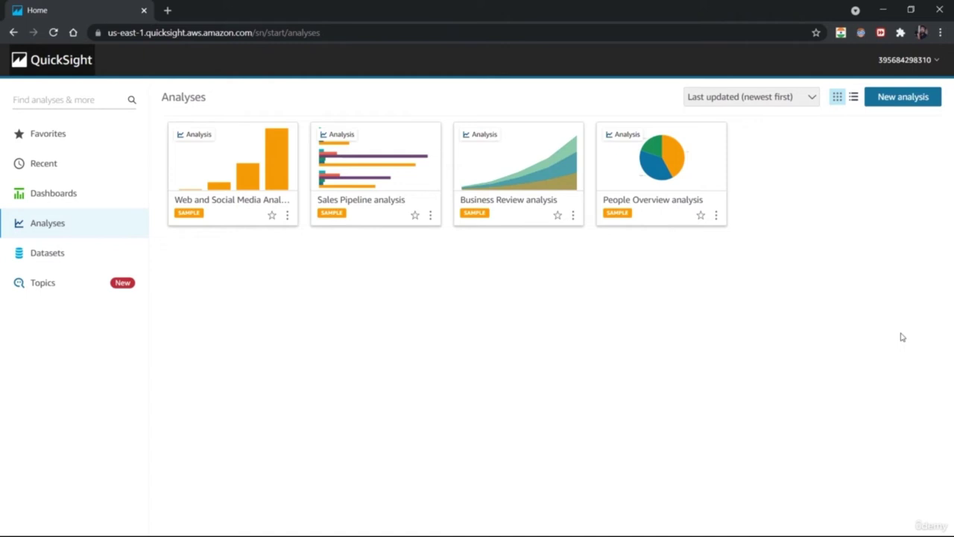
Start a new analysis with a new dataset and look through the available new and existing data sources
{"action": "left_click", "coordinate": [897, 101]}
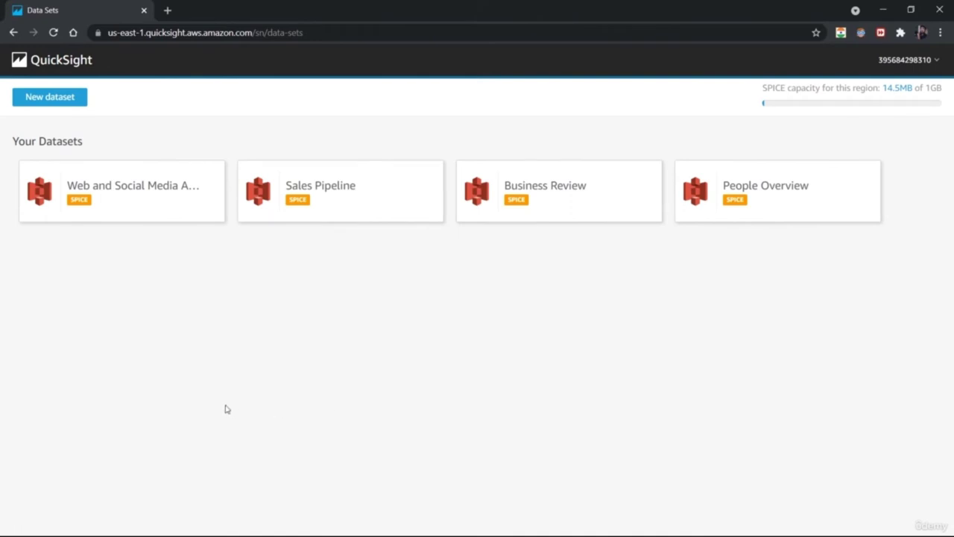
{"action": "left_click", "coordinate": [60, 97]}
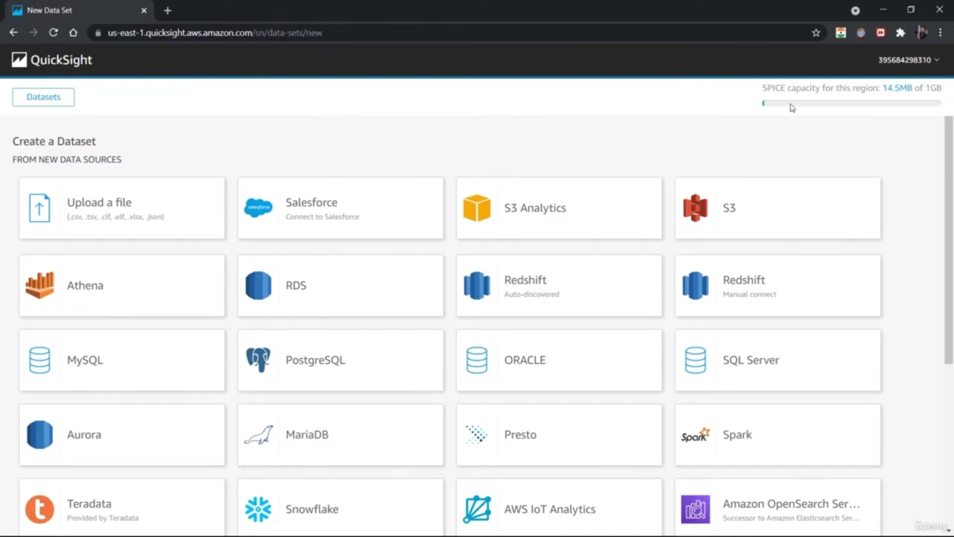
{"action": "left_click_drag", "start_coordinate": [951, 181], "coordinate": [952, 258]}
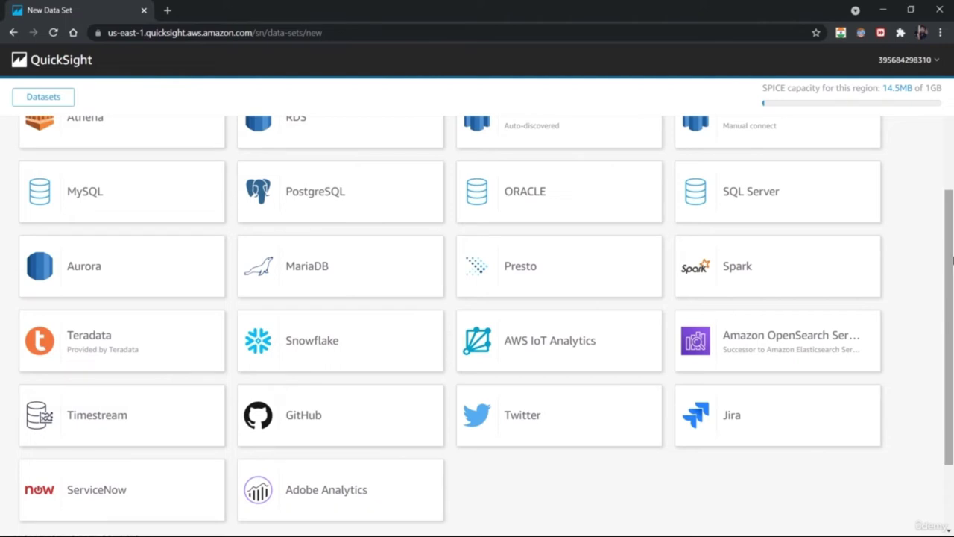
{"action": "left_click_drag", "start_coordinate": [952, 258], "coordinate": [952, 337]}
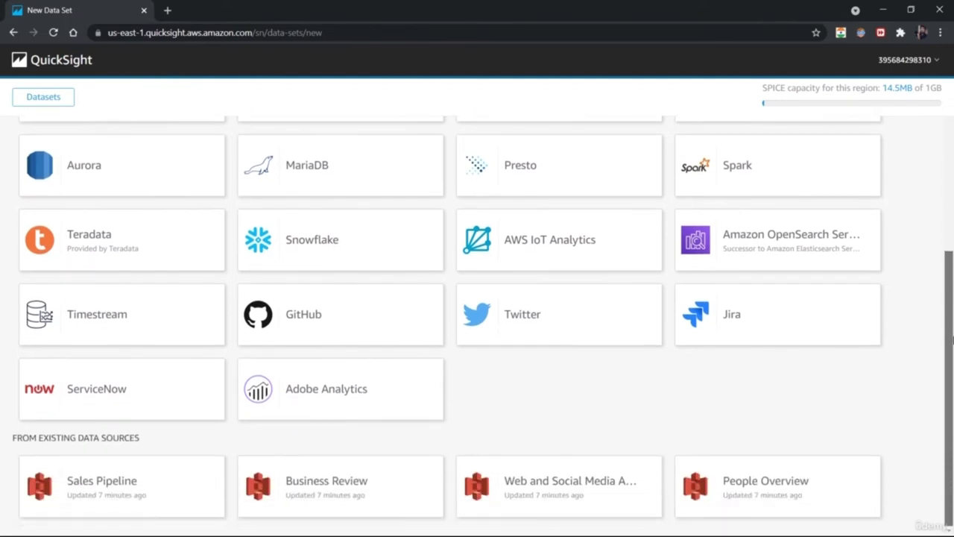
{"action": "left_click_drag", "start_coordinate": [951, 313], "coordinate": [952, 177]}
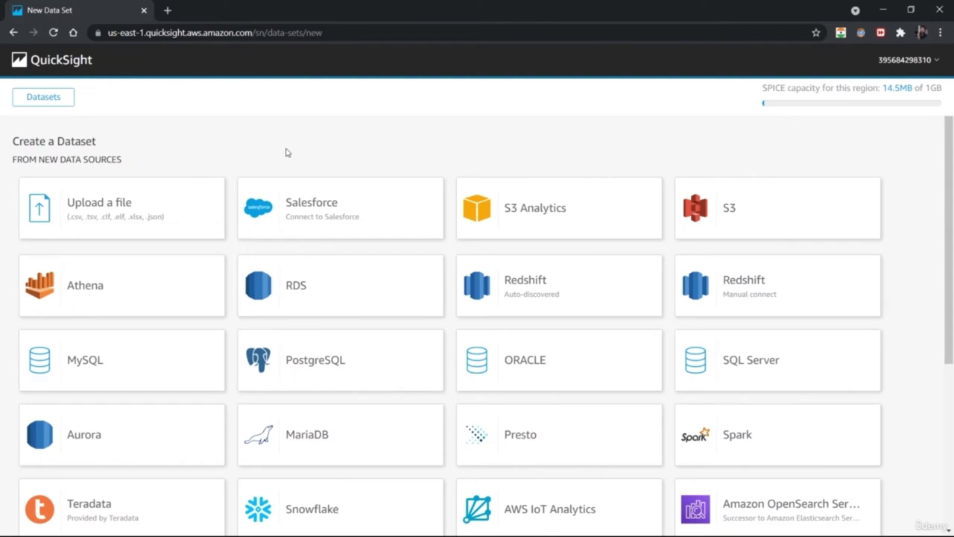
Upload Grocery Price.xlsx as the dataset using Sheet1, accept the upload settings and visualize it in a new analysis
{"action": "left_click", "coordinate": [127, 215]}
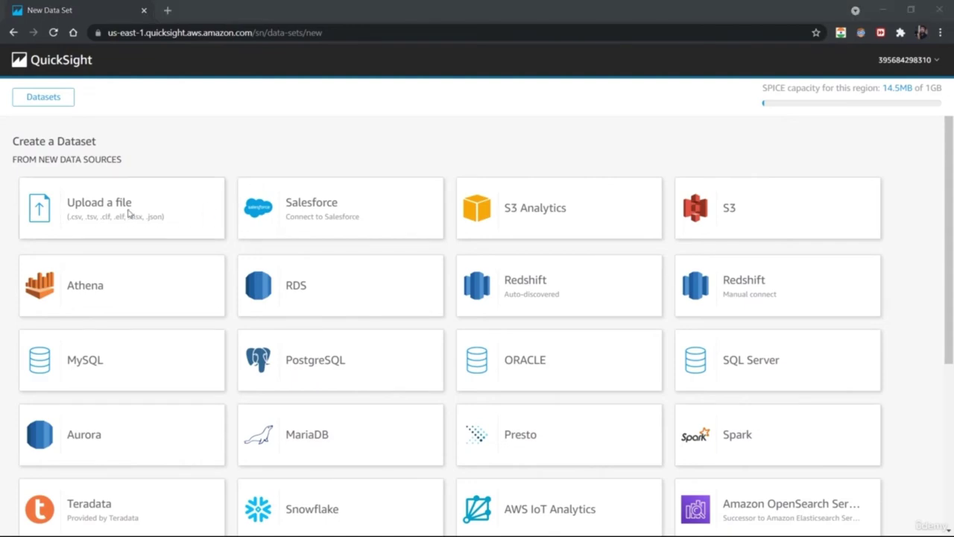
{"action": "double_click", "coordinate": [205, 96]}
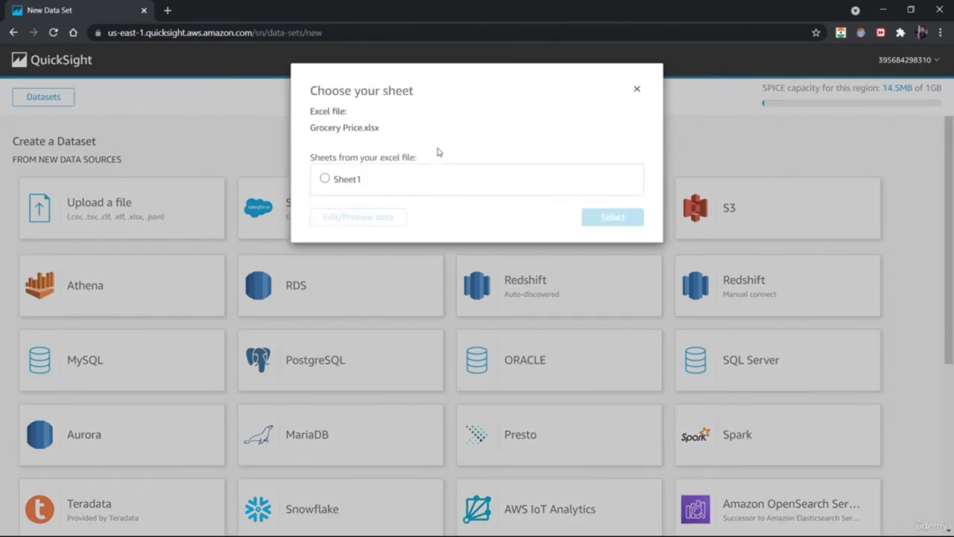
{"action": "left_click", "coordinate": [325, 179]}
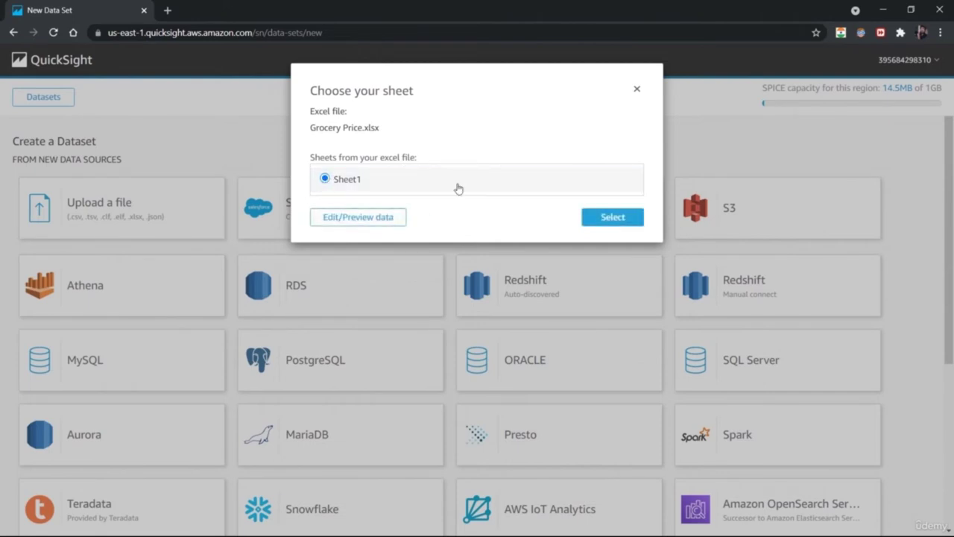
{"action": "left_click", "coordinate": [612, 217]}
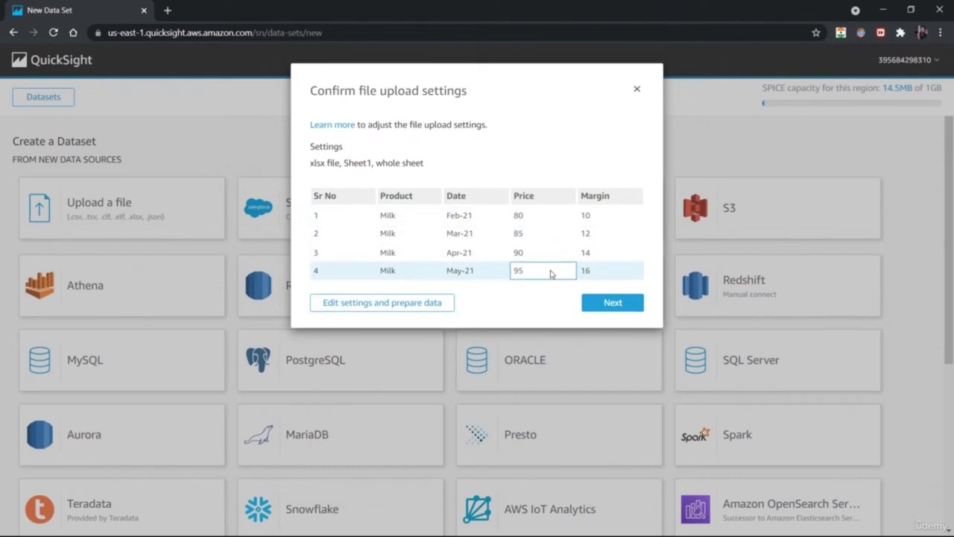
{"action": "left_click", "coordinate": [608, 313]}
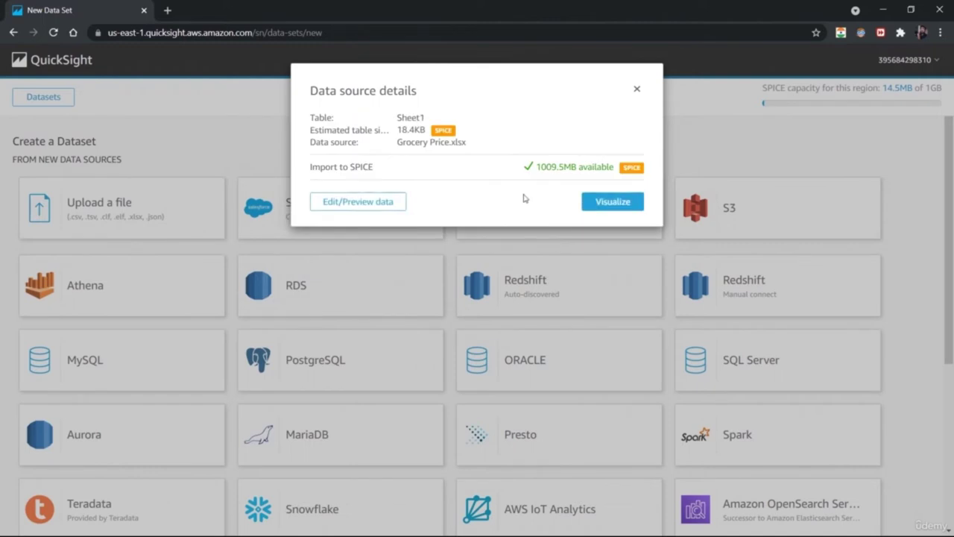
{"action": "left_click", "coordinate": [604, 207]}
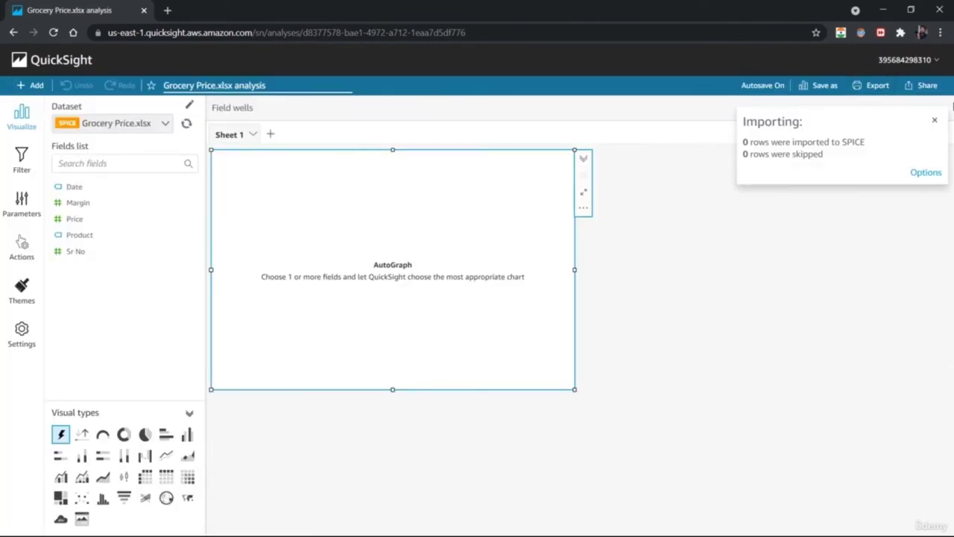
{"action": "left_click", "coordinate": [935, 120]}
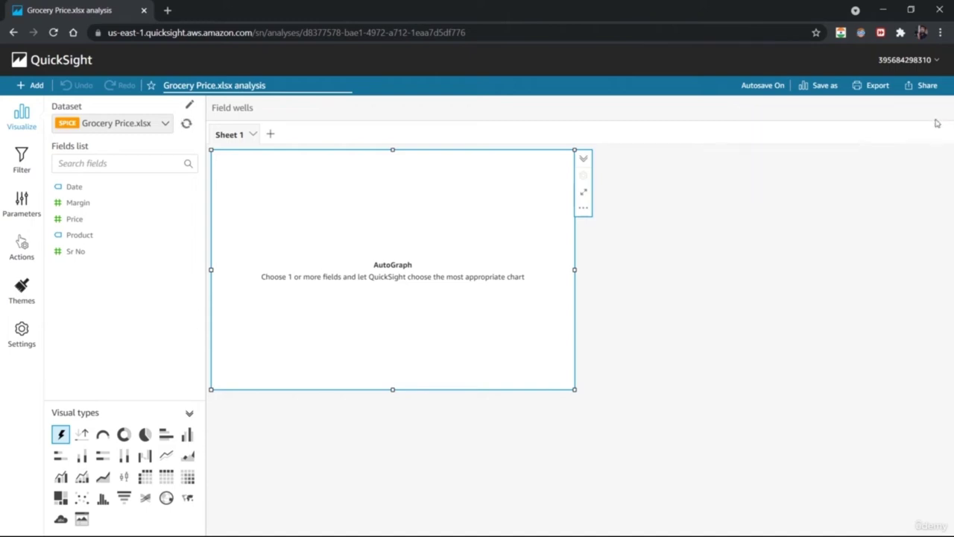
Duplicate the empty AutoGraph visual on Sheet 1
{"action": "left_click", "coordinate": [585, 209]}
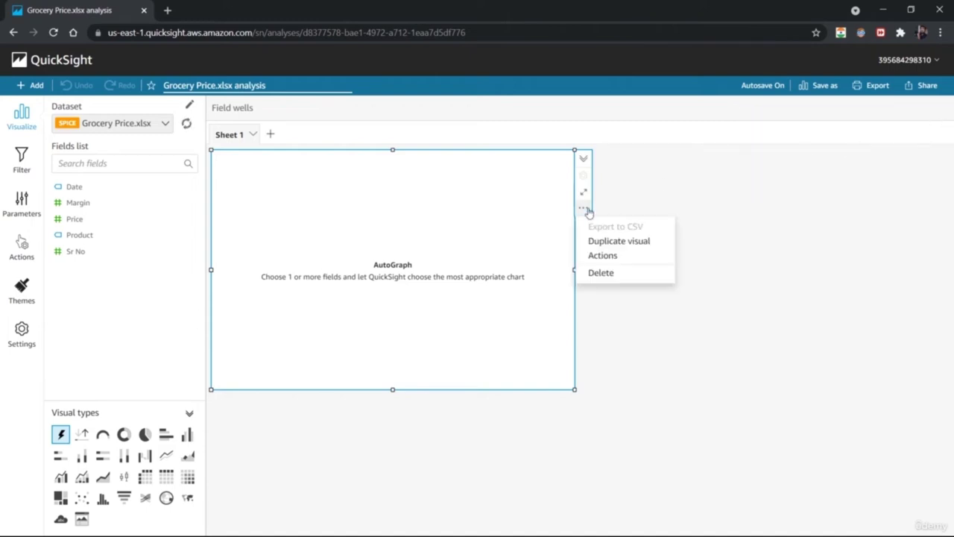
{"action": "left_click", "coordinate": [604, 243]}
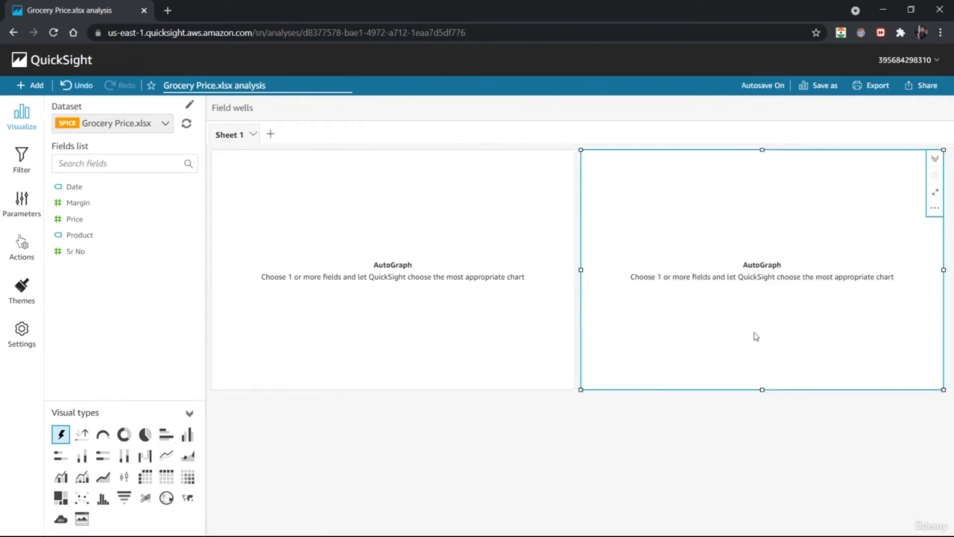
Make the first empty visual a pie chart grouped by Product with Price as its value
{"action": "left_click", "coordinate": [519, 452]}
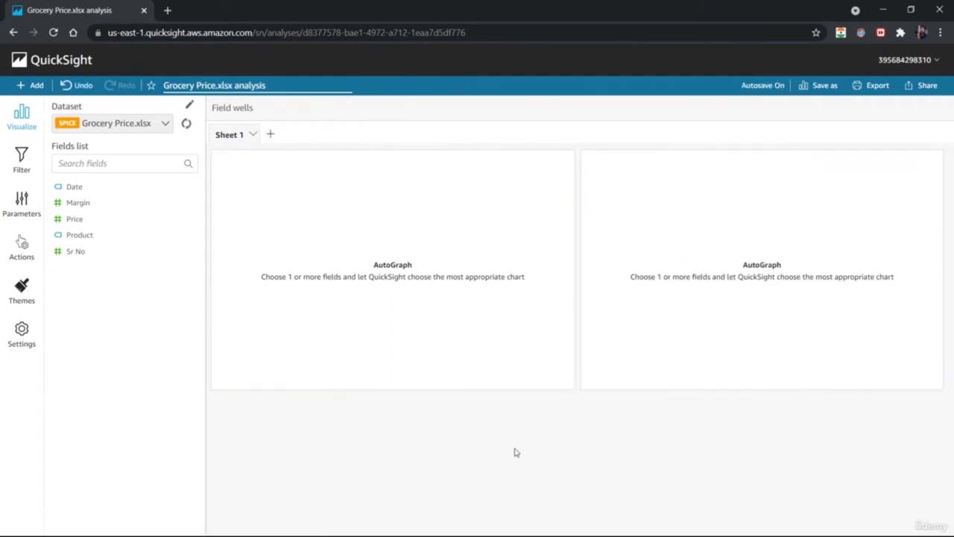
{"action": "left_click", "coordinate": [386, 287]}
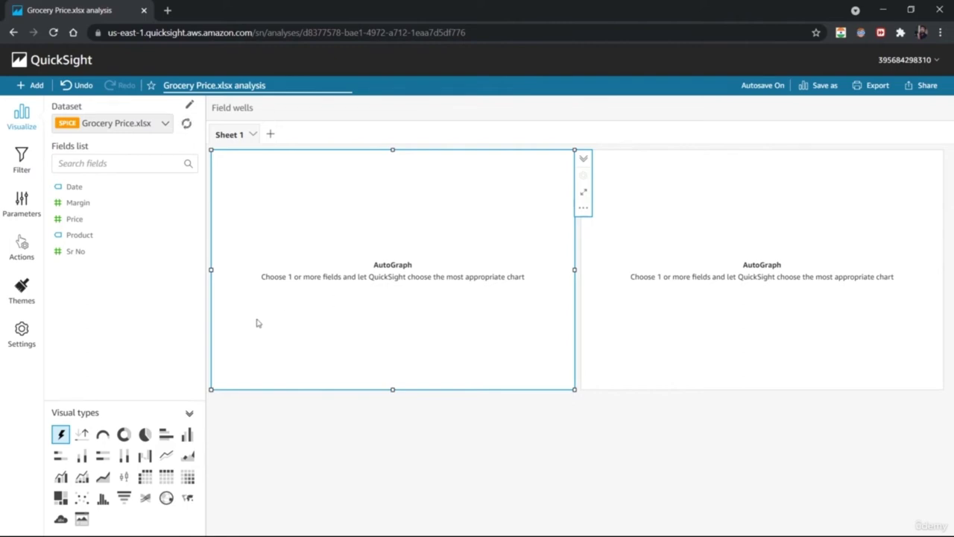
{"action": "left_click", "coordinate": [148, 433]}
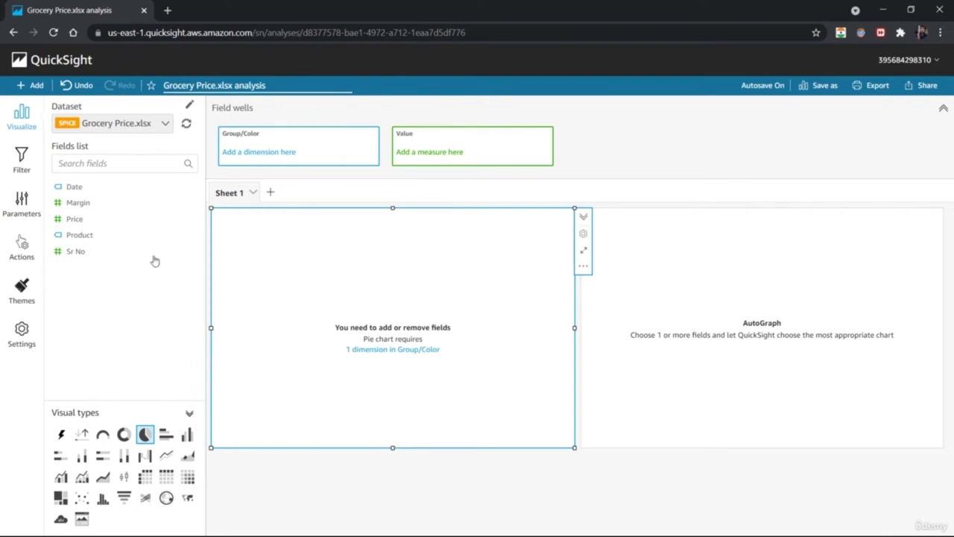
{"action": "left_click_drag", "start_coordinate": [137, 241], "coordinate": [266, 167]}
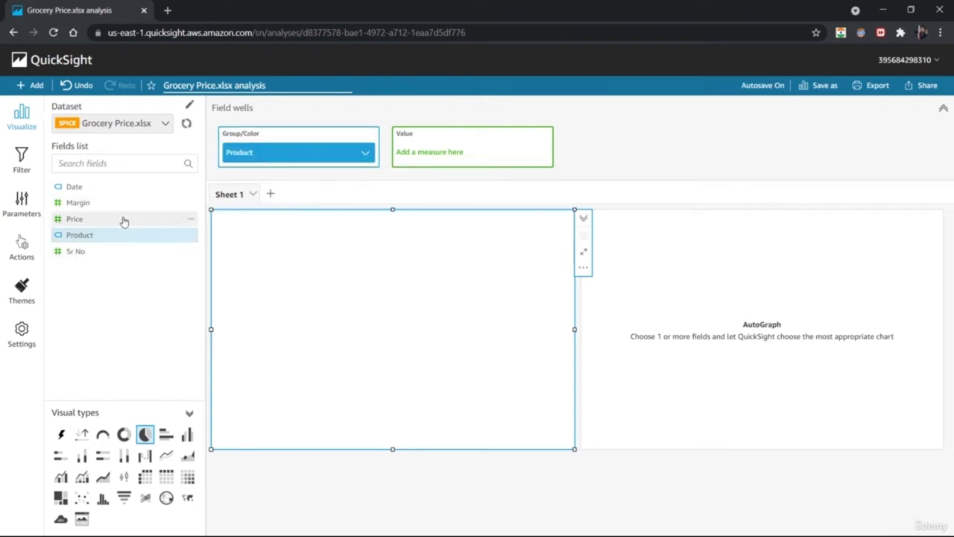
{"action": "left_click_drag", "start_coordinate": [125, 221], "coordinate": [439, 142]}
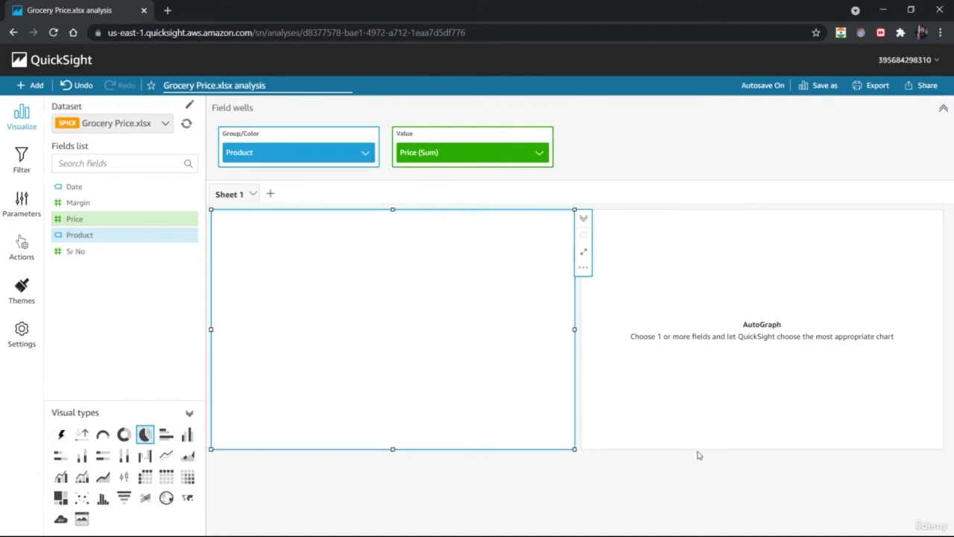
Build an automatically chosen chart in the second empty visual from the Product and Price fields
{"action": "left_click", "coordinate": [714, 354]}
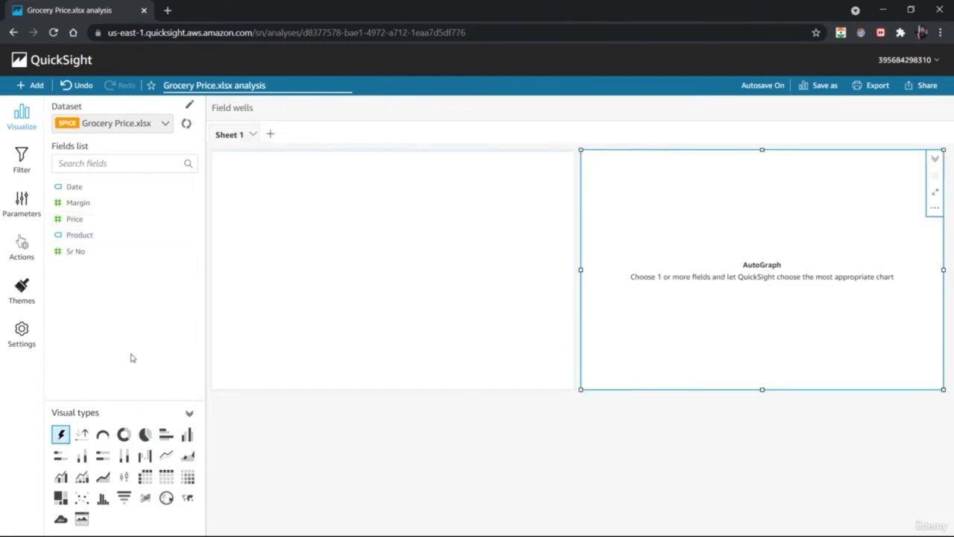
{"action": "left_click", "coordinate": [98, 236]}
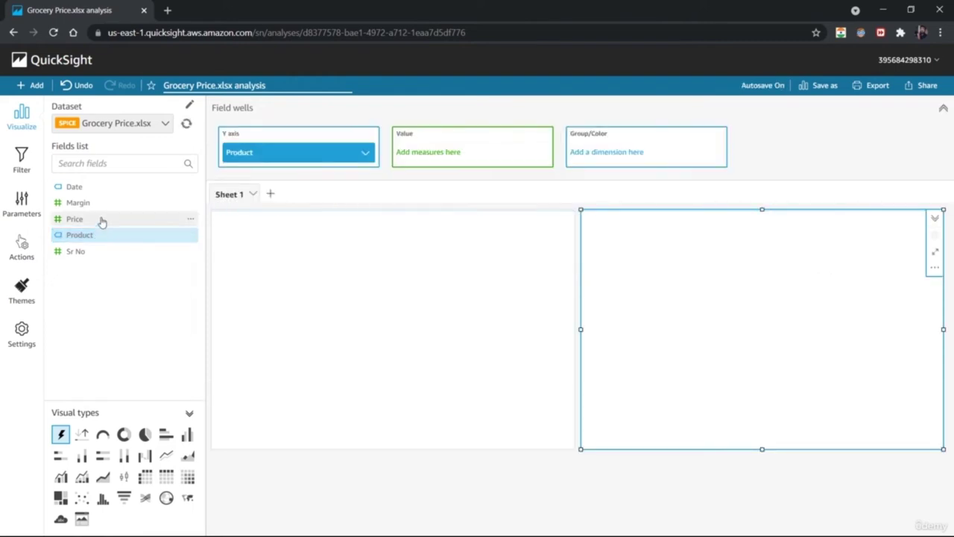
{"action": "left_click", "coordinate": [102, 220]}
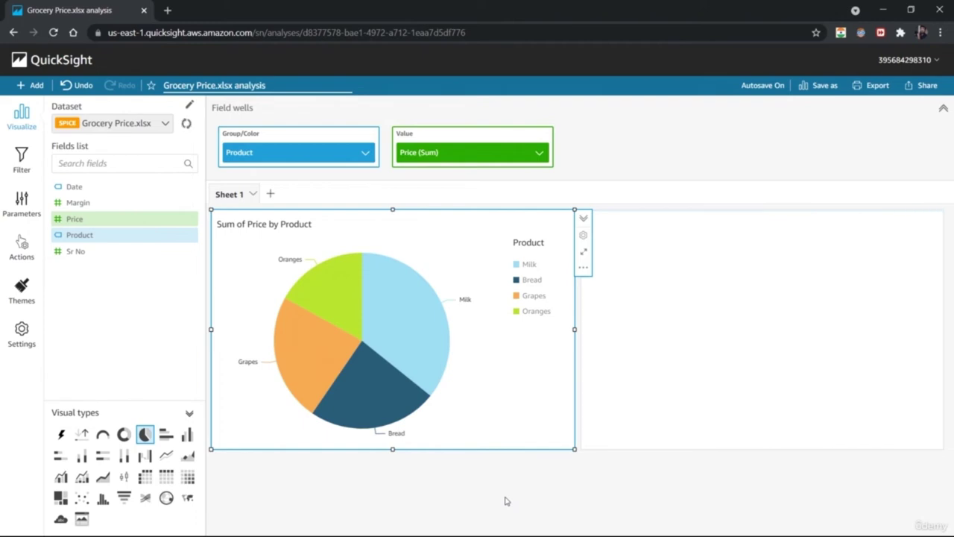
Duplicate the horizontal bar chart of Price by Product on Sheet 1
{"action": "left_click", "coordinate": [792, 397]}
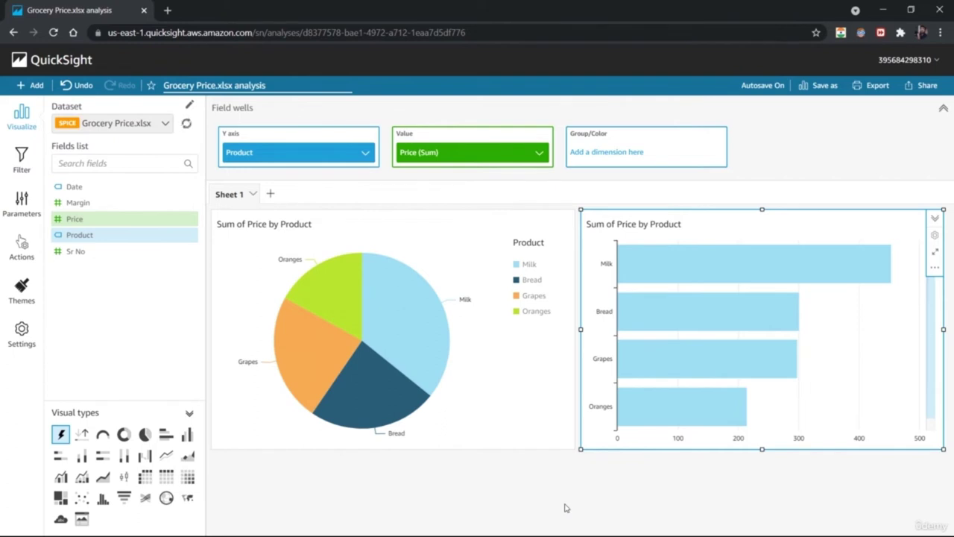
{"action": "left_click", "coordinate": [934, 267]}
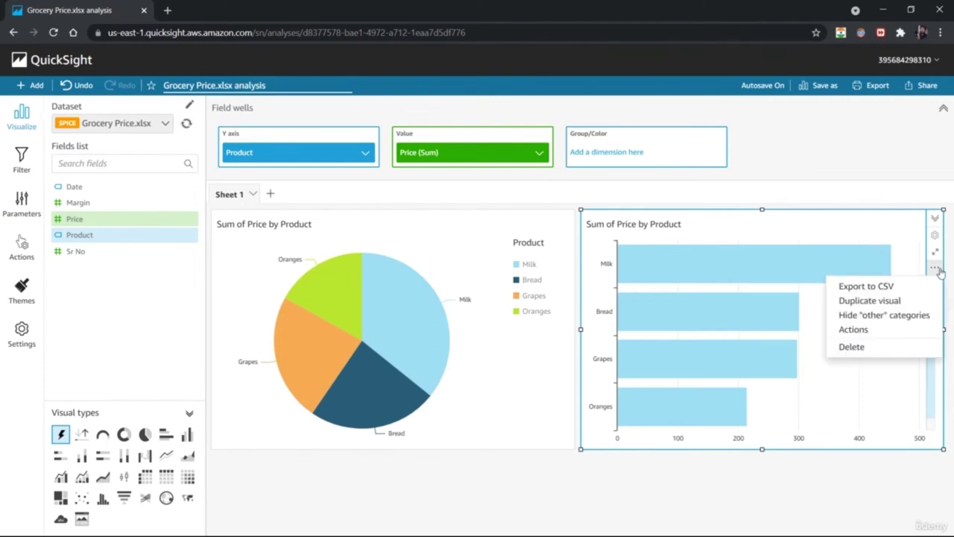
{"action": "left_click", "coordinate": [911, 302]}
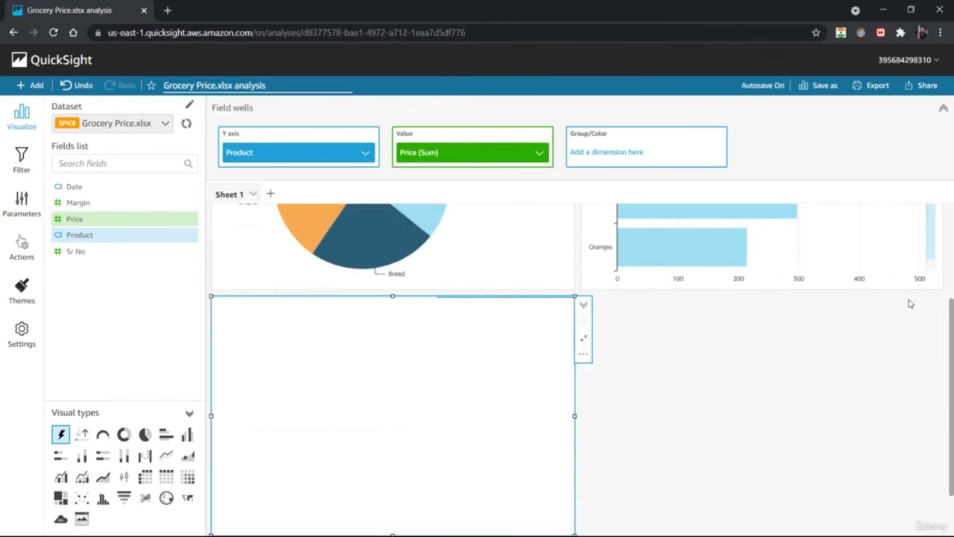
{"action": "left_click_drag", "start_coordinate": [951, 375], "coordinate": [952, 255]}
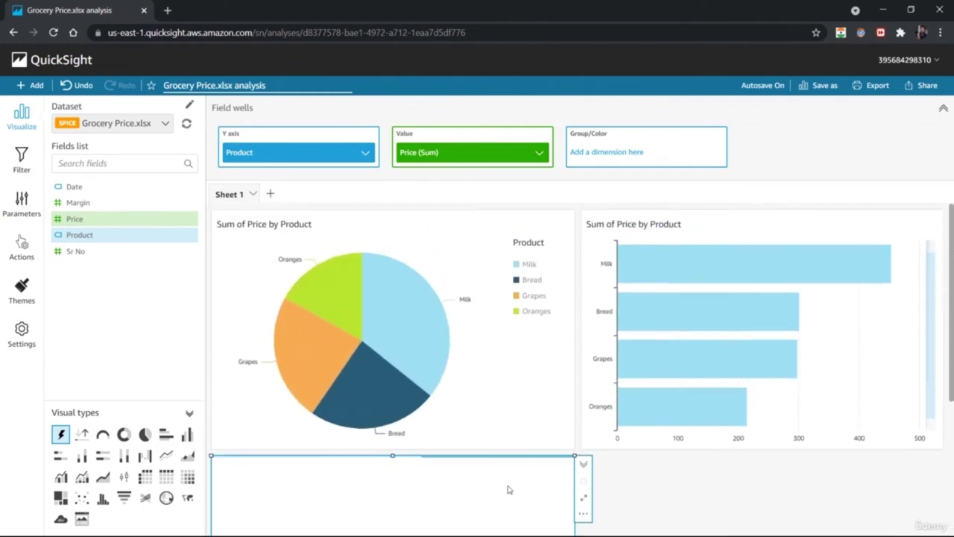
Remove Price from the value and Product from the Y axis of the duplicated bar chart
{"action": "left_click", "coordinate": [539, 153]}
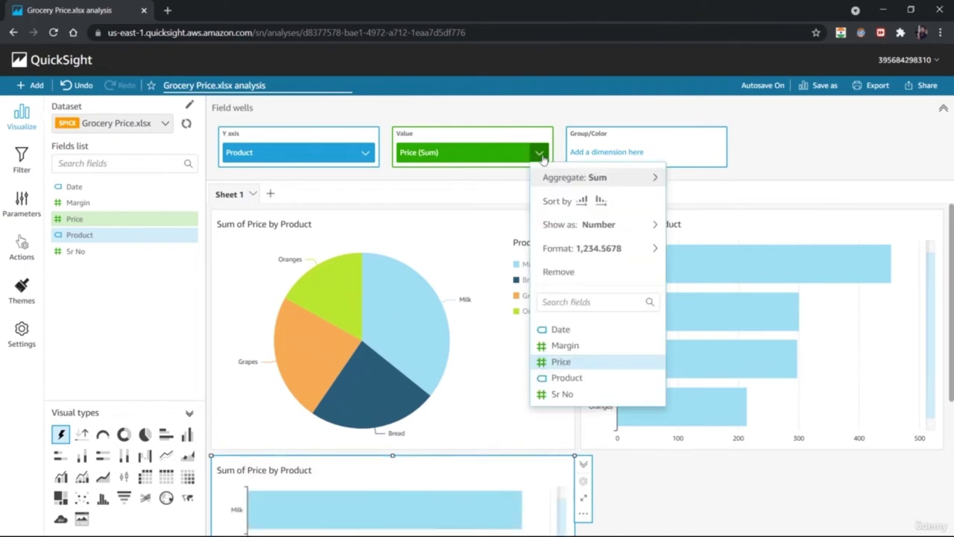
{"action": "left_click", "coordinate": [555, 272]}
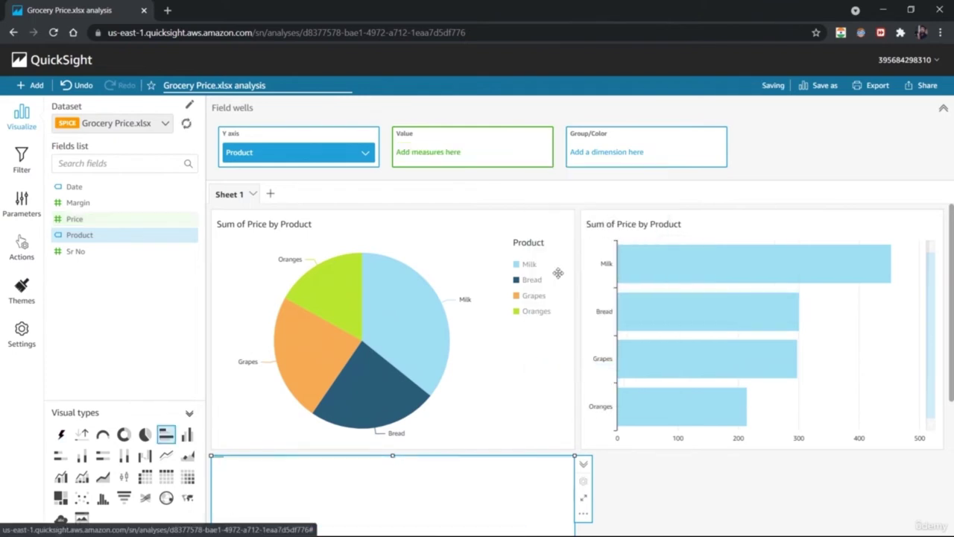
{"action": "left_click", "coordinate": [365, 155]}
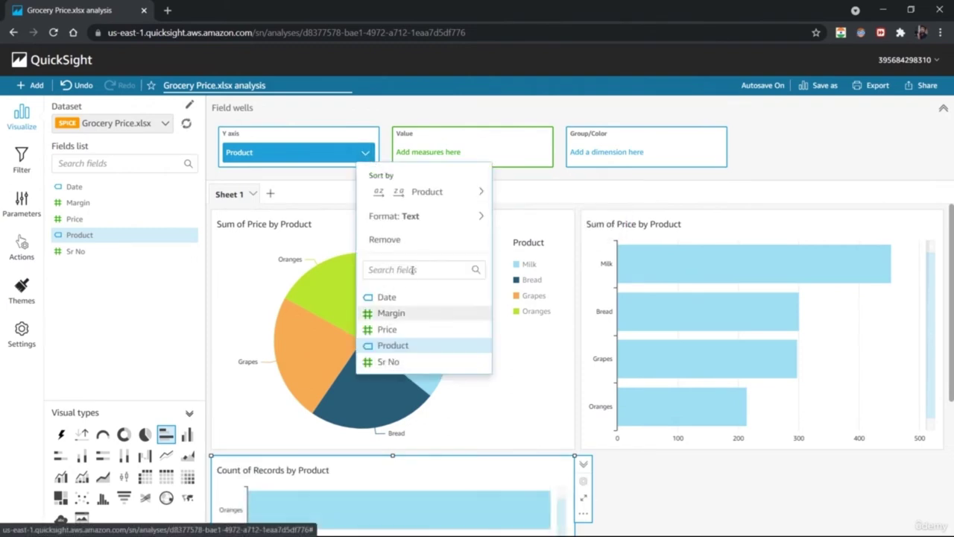
{"action": "left_click", "coordinate": [414, 242]}
Turn the emptied duplicate into a tree map grouped by Date, sized by Margin and colored by Price
{"action": "left_click_drag", "start_coordinate": [950, 246], "coordinate": [950, 376]}
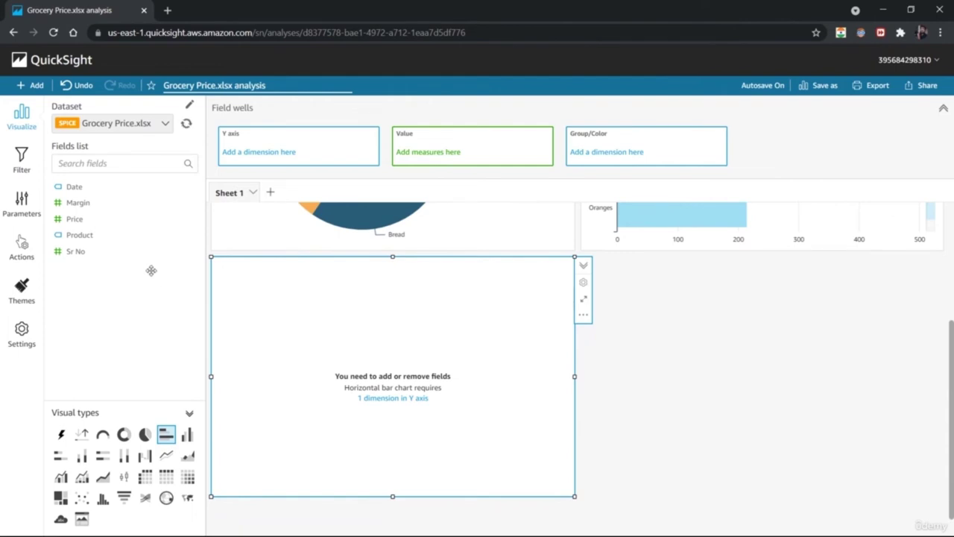
{"action": "left_click", "coordinate": [112, 191]}
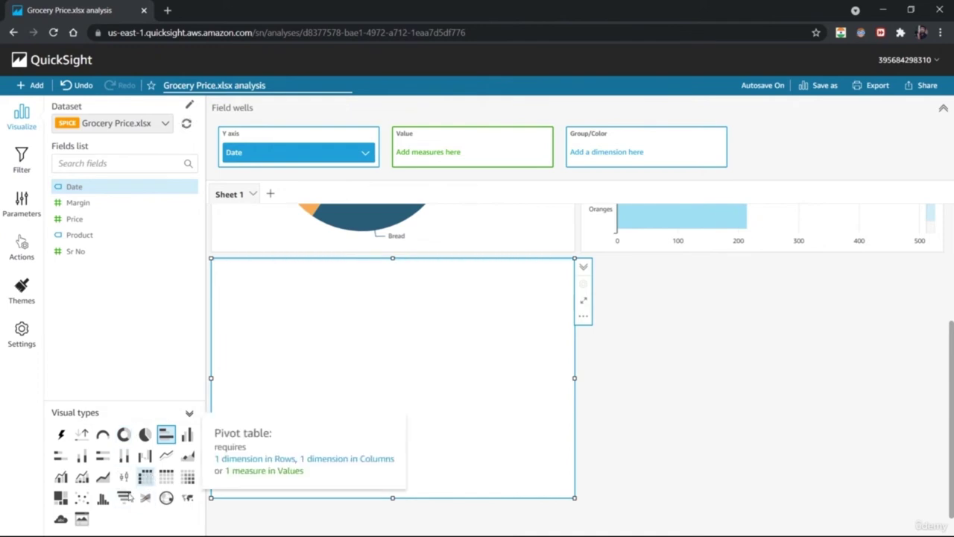
{"action": "left_click", "coordinate": [60, 497]}
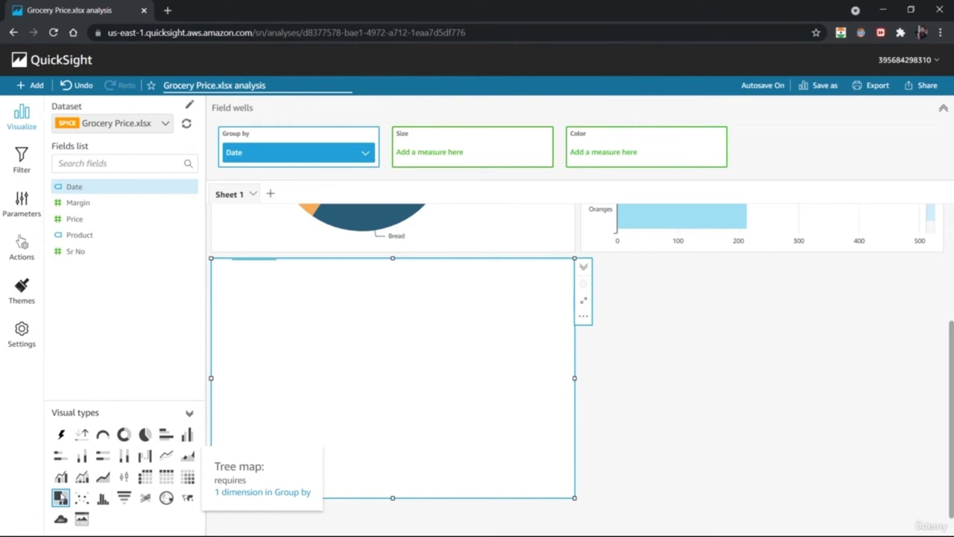
{"action": "left_click", "coordinate": [117, 206]}
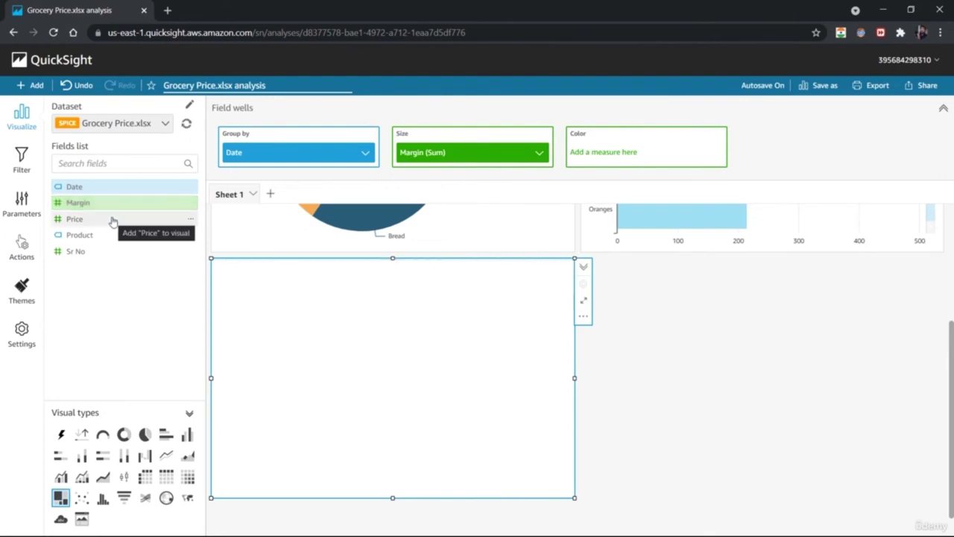
{"action": "left_click", "coordinate": [113, 219]}
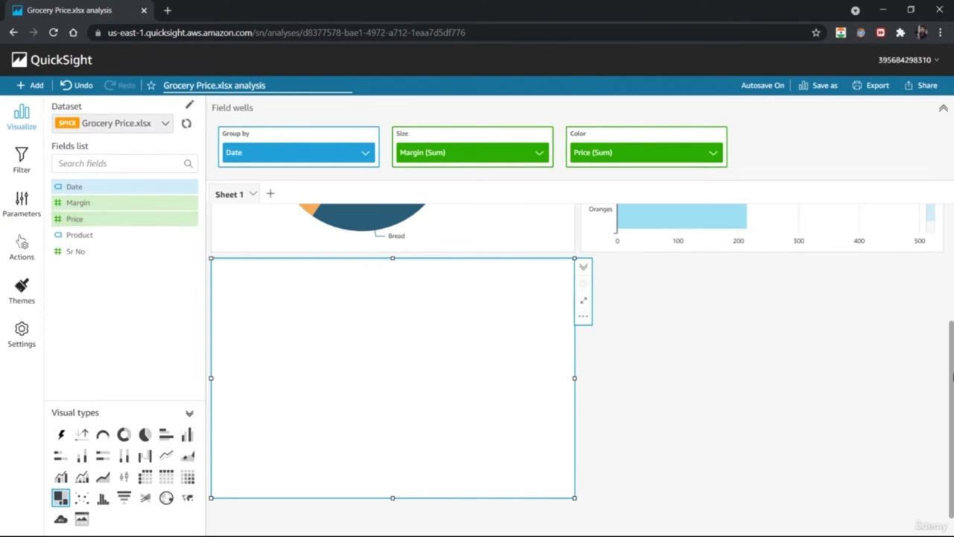
Set the aggregation of the tree map's Margin size field to Count
{"action": "left_click", "coordinate": [538, 153]}
{"action": "mouse_move", "coordinate": [641, 186]}
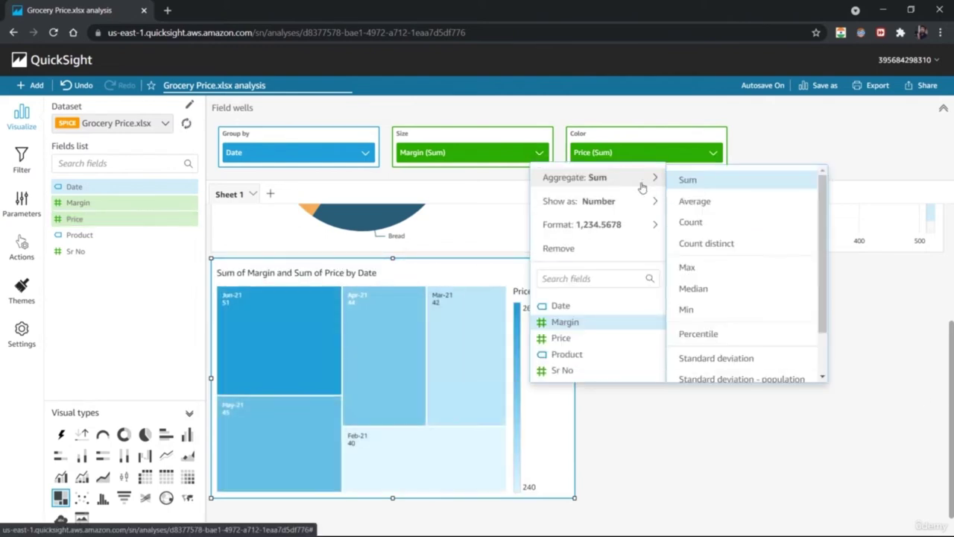
{"action": "left_click", "coordinate": [701, 222]}
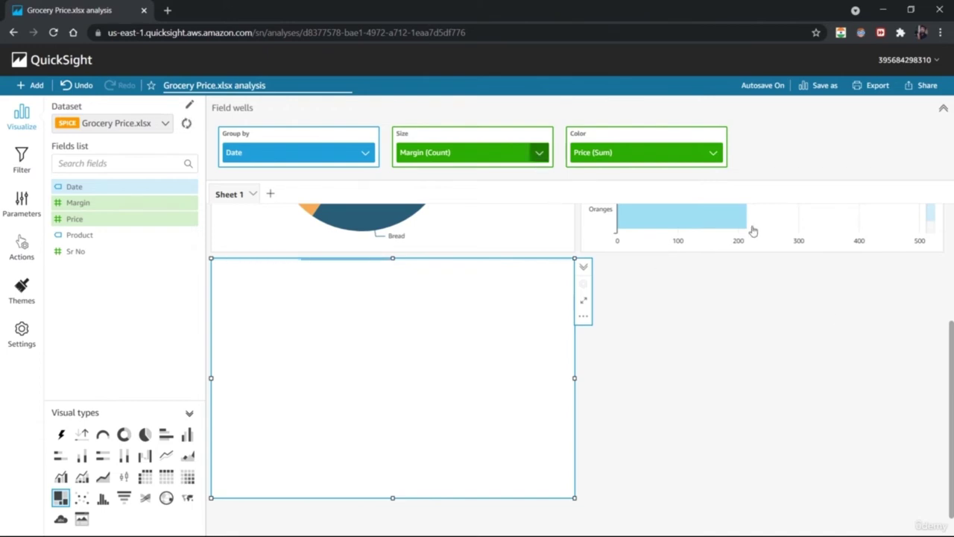
Try blue on the pie chart's Milk slice and set it back to the light blue data color
{"action": "left_click_drag", "start_coordinate": [950, 343], "coordinate": [951, 216]}
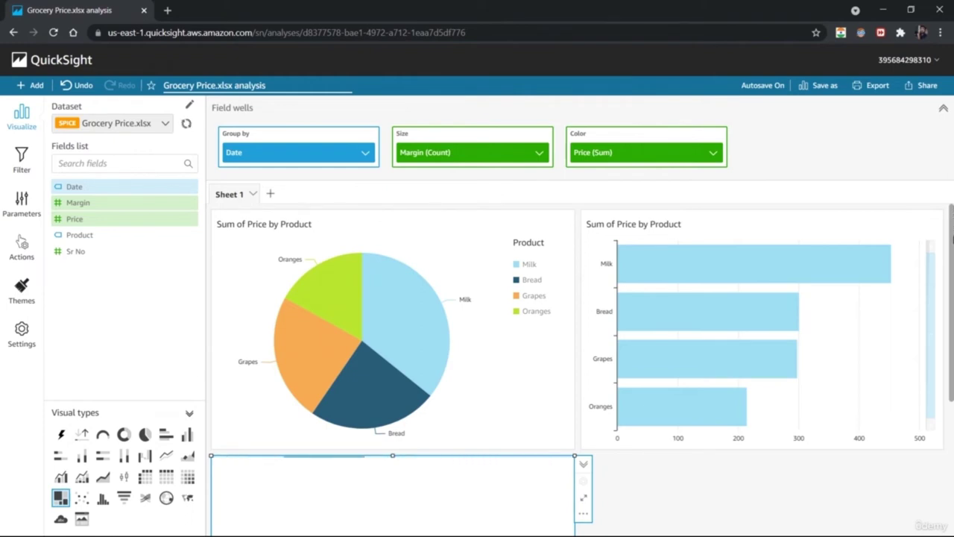
{"action": "left_click_drag", "start_coordinate": [951, 238], "coordinate": [952, 259]}
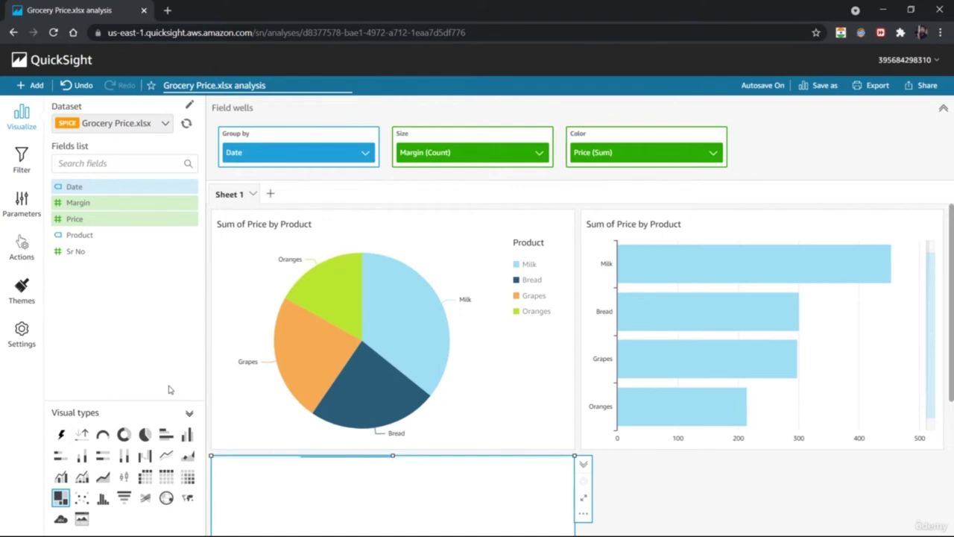
{"action": "left_click", "coordinate": [506, 384]}
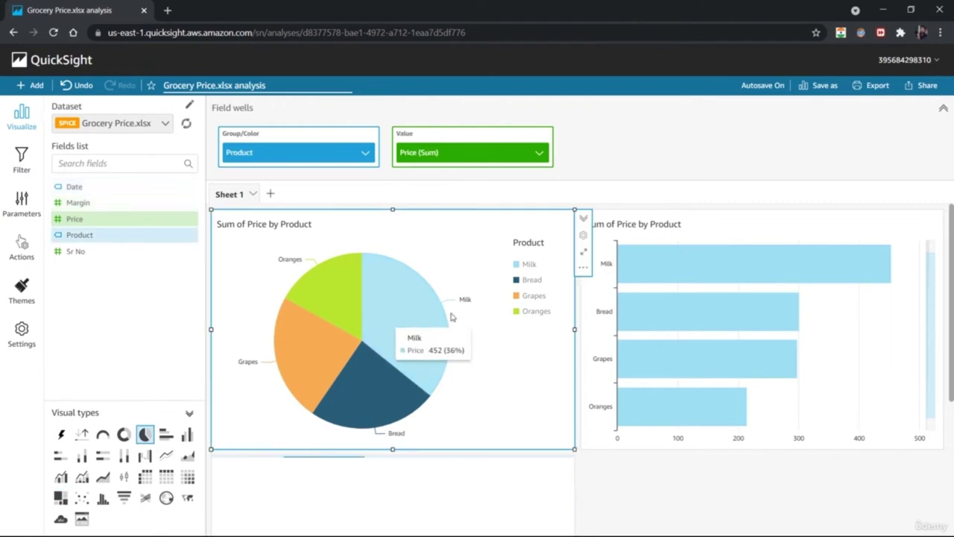
{"action": "left_click", "coordinate": [432, 287]}
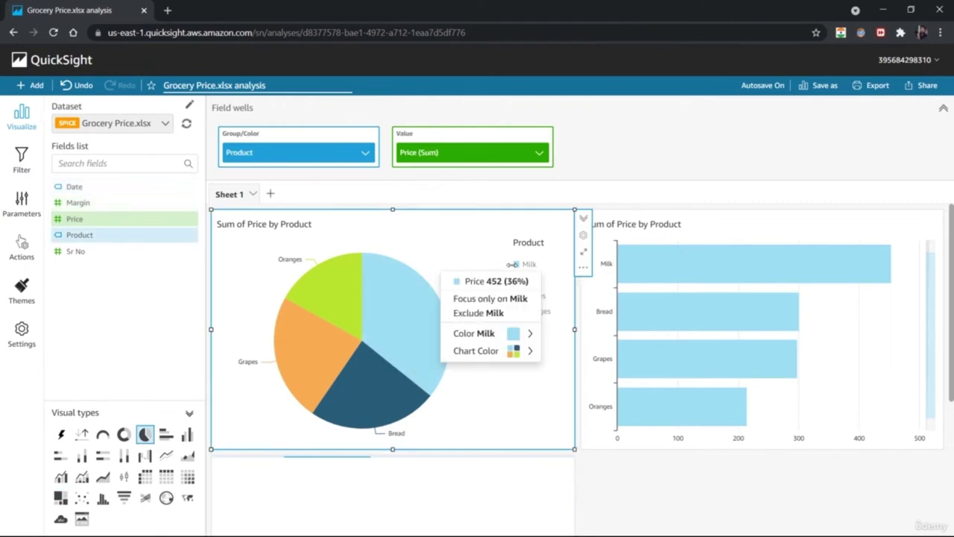
{"action": "left_click", "coordinate": [529, 334]}
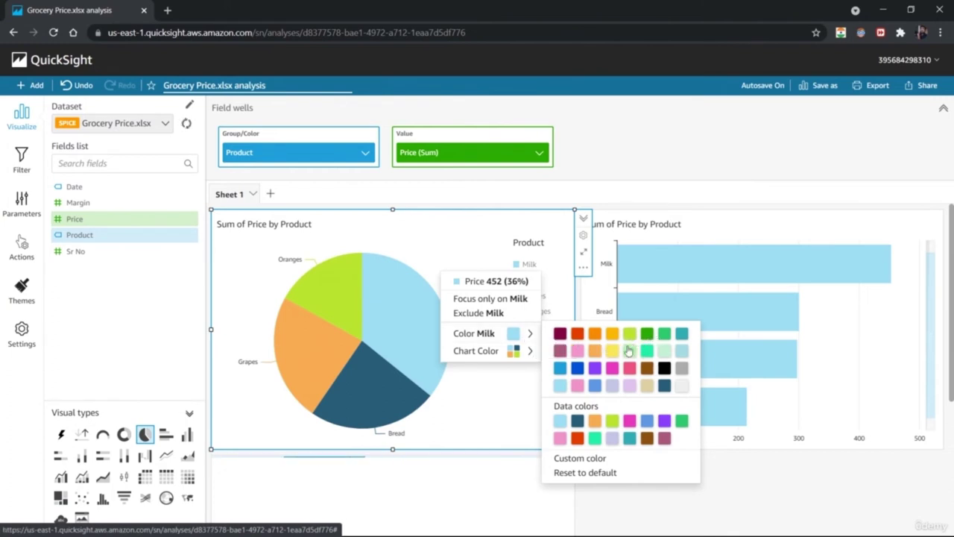
{"action": "left_click", "coordinate": [560, 371]}
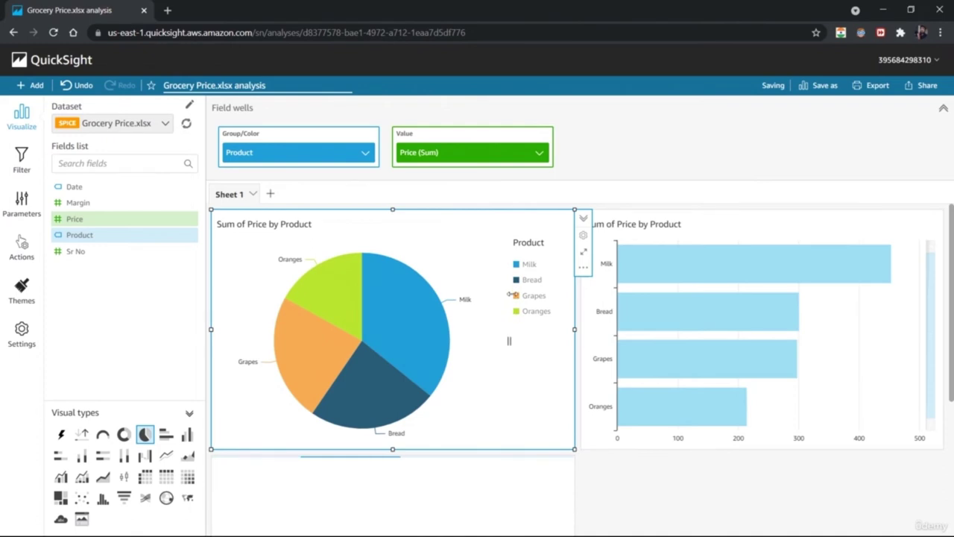
{"action": "left_click", "coordinate": [426, 329]}
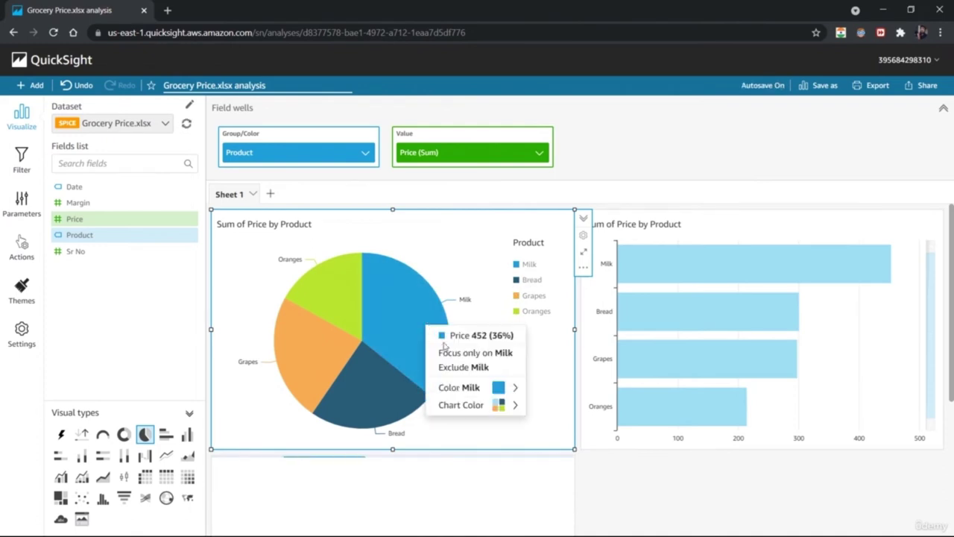
{"action": "mouse_move", "coordinate": [513, 388]}
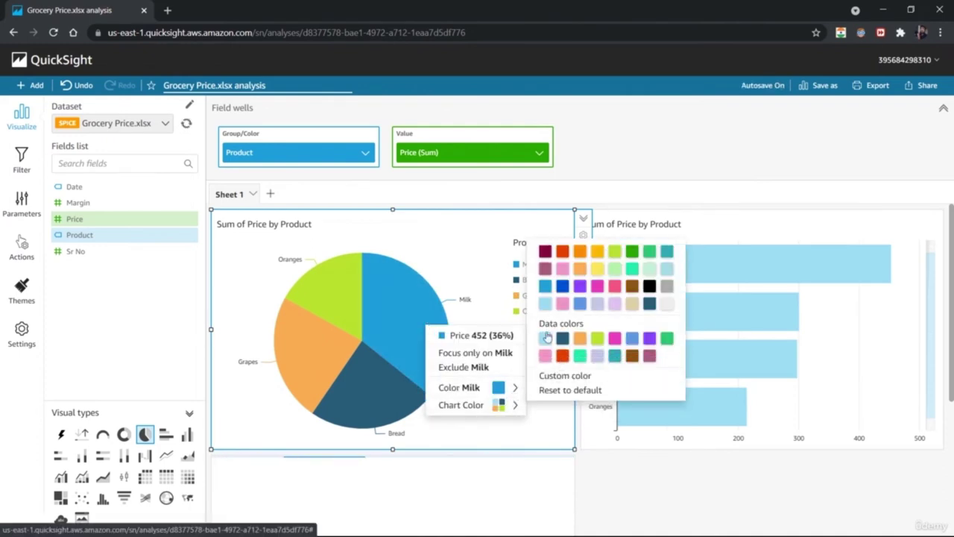
{"action": "left_click", "coordinate": [545, 338]}
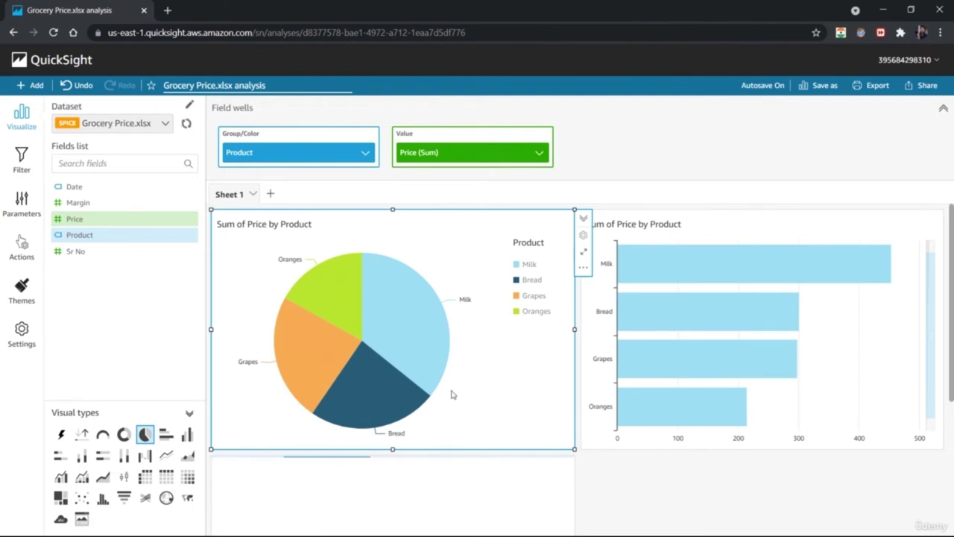
Color the Oranges slice of the pie chart orange
{"action": "left_click", "coordinate": [320, 279]}
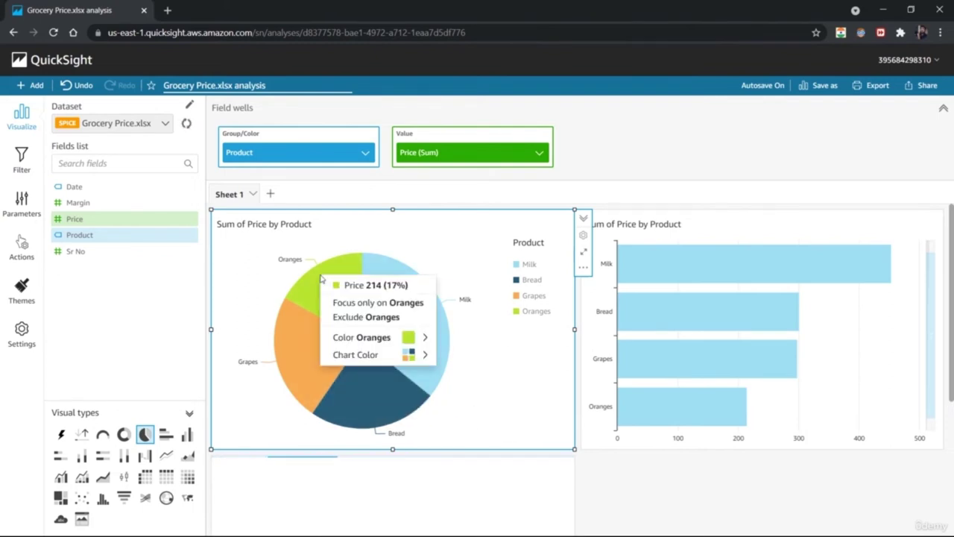
{"action": "mouse_move", "coordinate": [396, 337]}
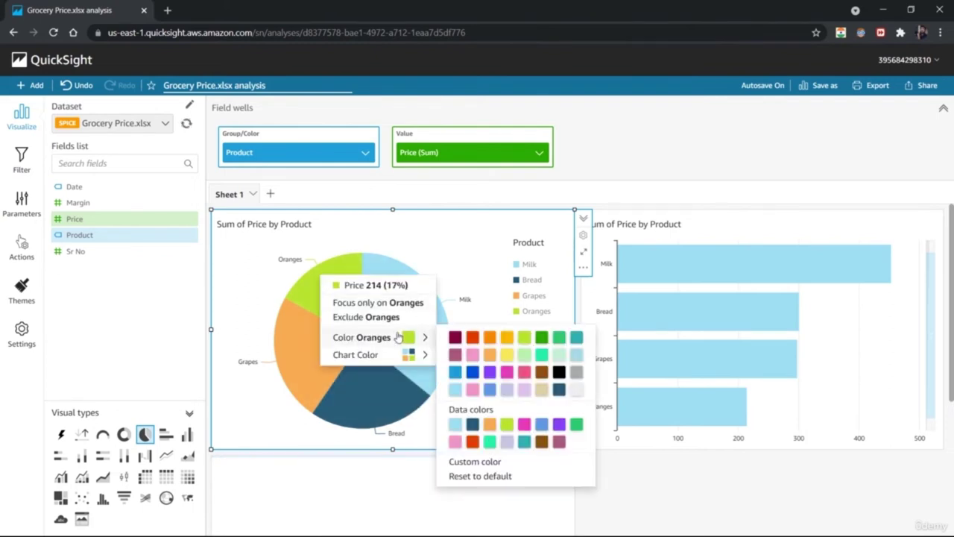
{"action": "left_click", "coordinate": [490, 338]}
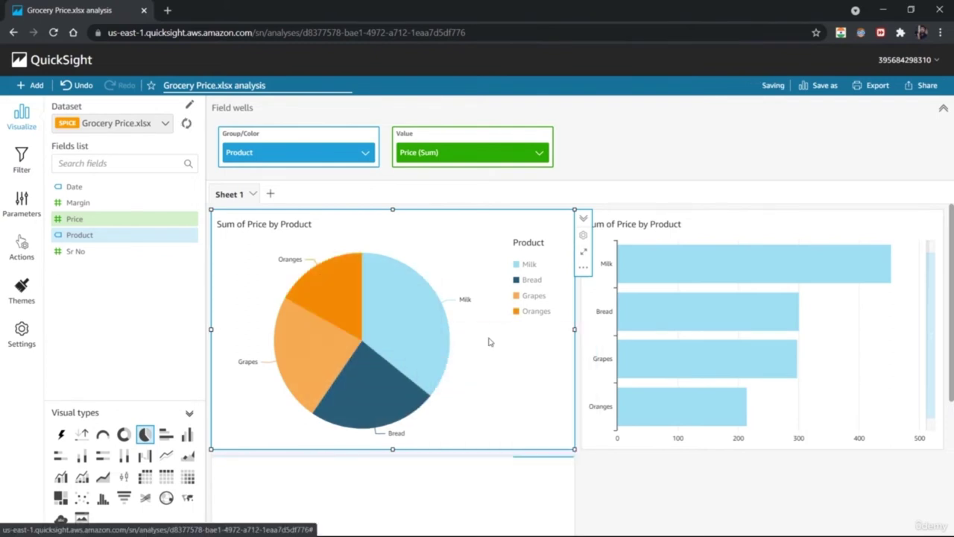
Try purple on the Grapes slice of the pie chart
{"action": "left_click", "coordinate": [330, 349]}
{"action": "mouse_move", "coordinate": [425, 405]}
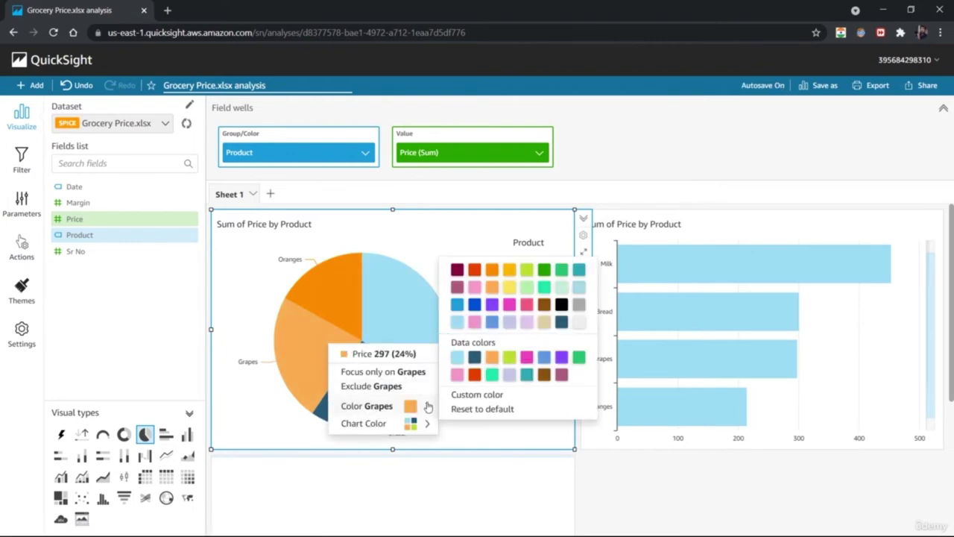
{"action": "left_click", "coordinate": [563, 359]}
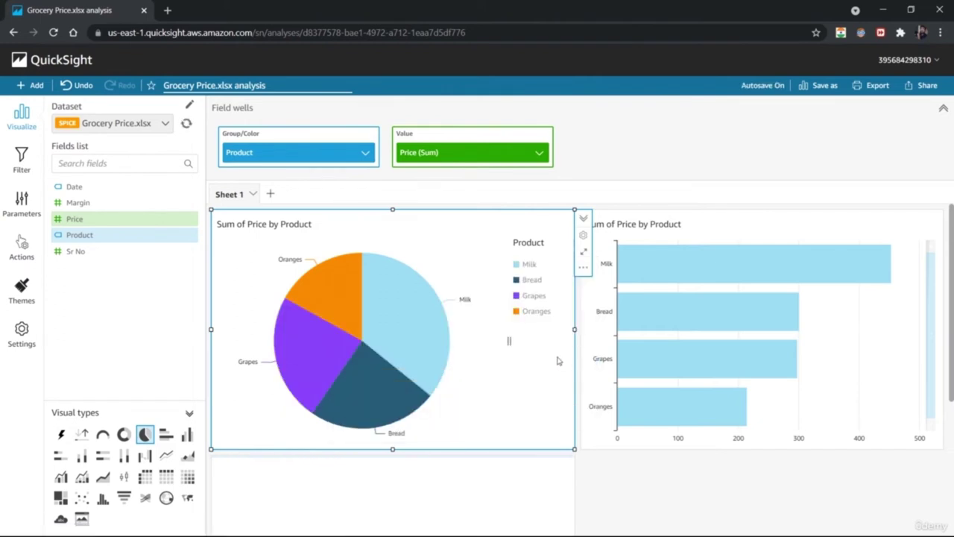
Color the Grapes slice of the pie chart teal
{"action": "left_click", "coordinate": [299, 351]}
{"action": "mouse_move", "coordinate": [394, 409]}
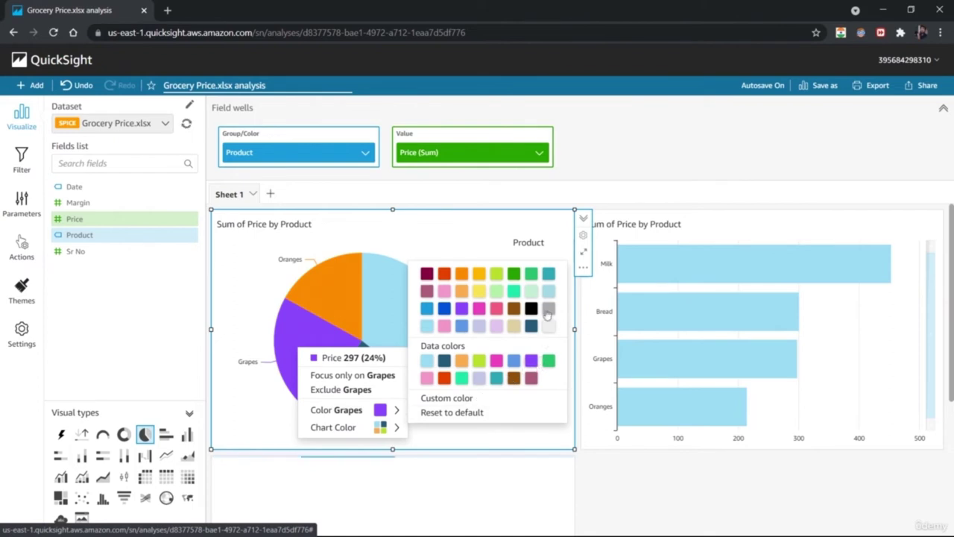
{"action": "left_click", "coordinate": [548, 273]}
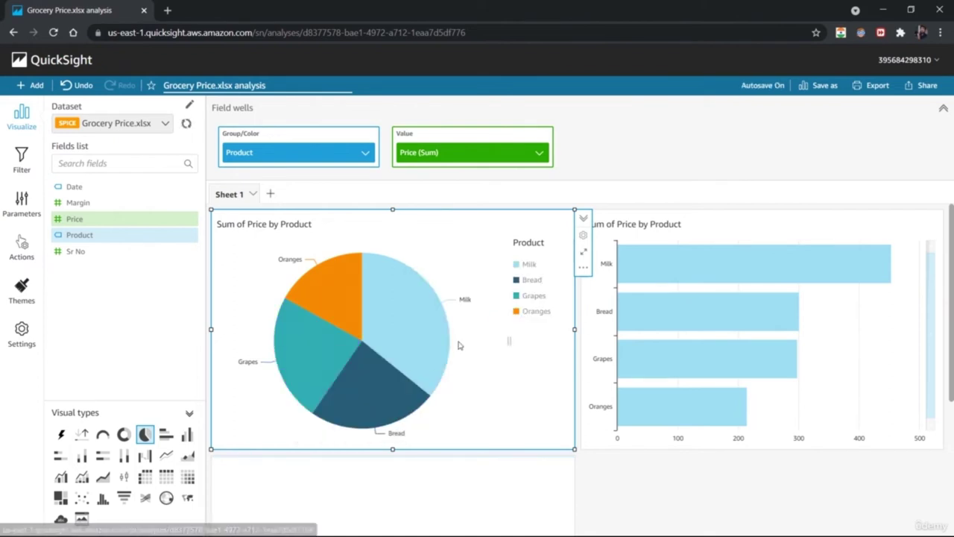
Color the Bread slice of the pie chart beige
{"action": "left_click", "coordinate": [393, 398]}
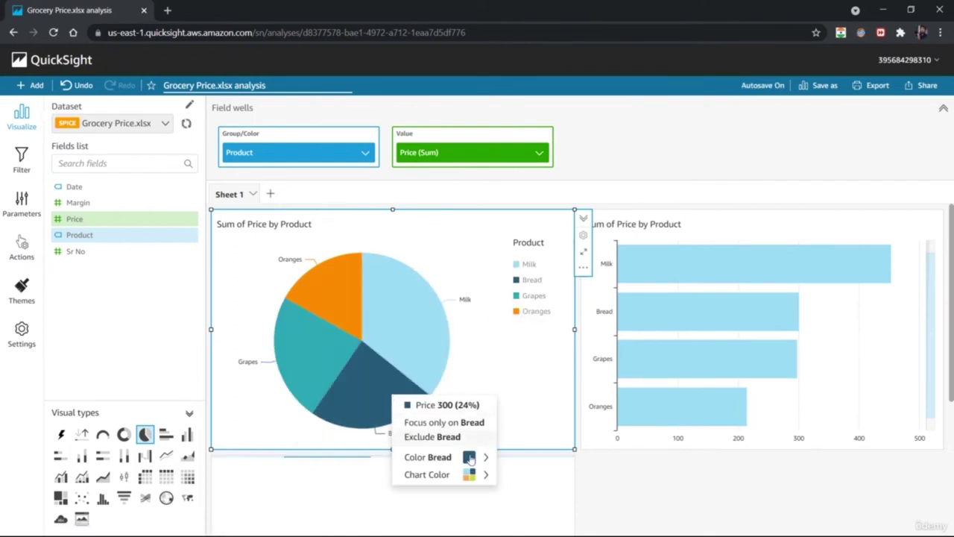
{"action": "mouse_move", "coordinate": [476, 457]}
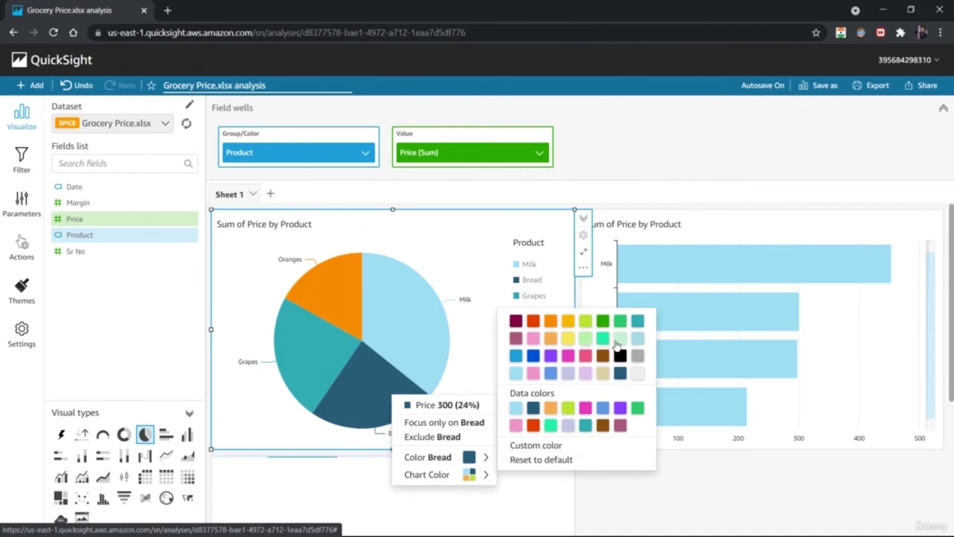
{"action": "left_click", "coordinate": [603, 374]}
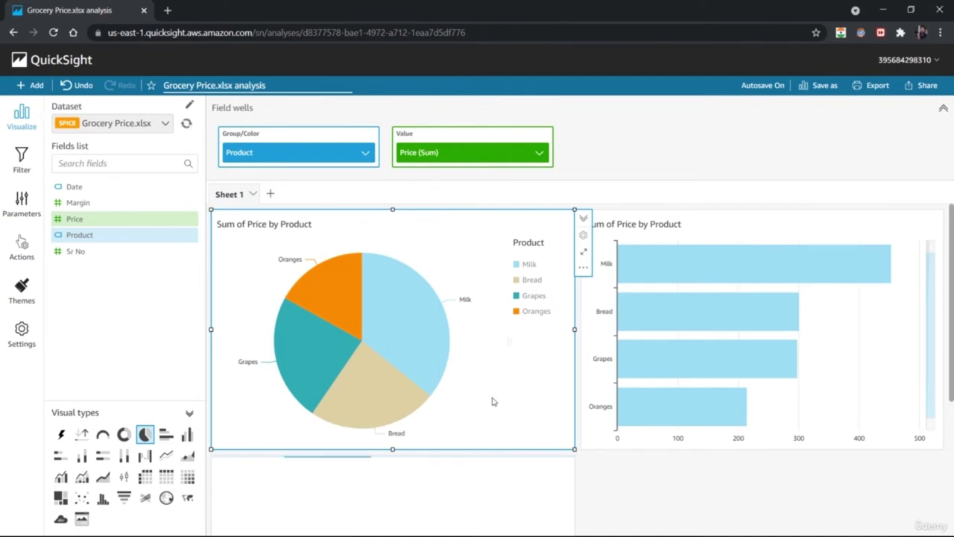
Change the Oranges slice of the pie chart to amber yellow
{"action": "left_click", "coordinate": [333, 308]}
{"action": "mouse_move", "coordinate": [422, 370]}
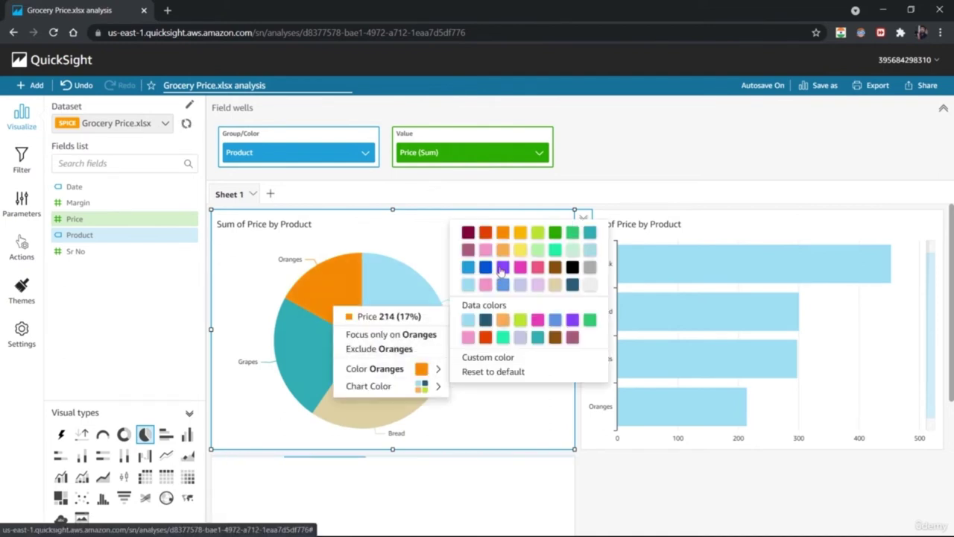
{"action": "left_click", "coordinate": [520, 233]}
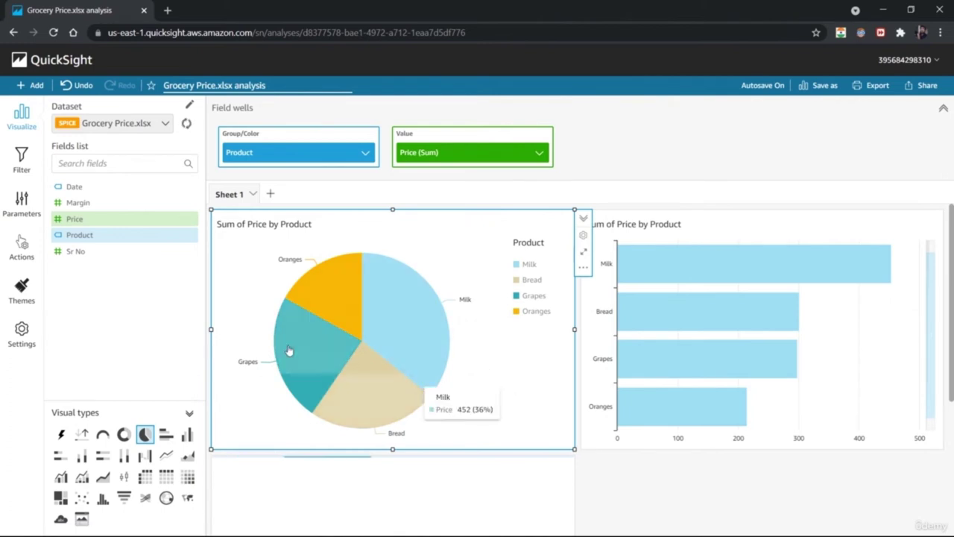
Color the Milk slice of the pie chart medium blue, using the general palette rather than the data colors
{"action": "left_click", "coordinate": [449, 360]}
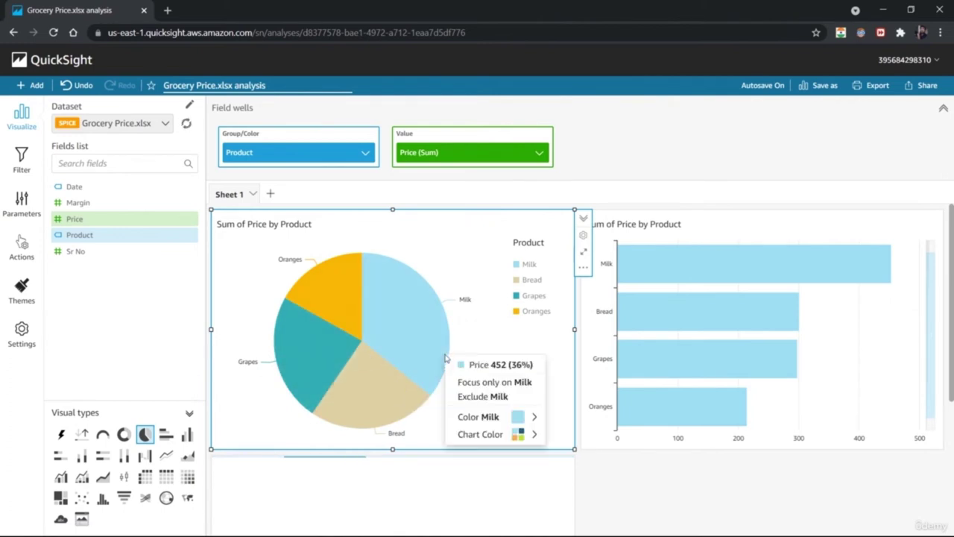
{"action": "mouse_move", "coordinate": [526, 417]}
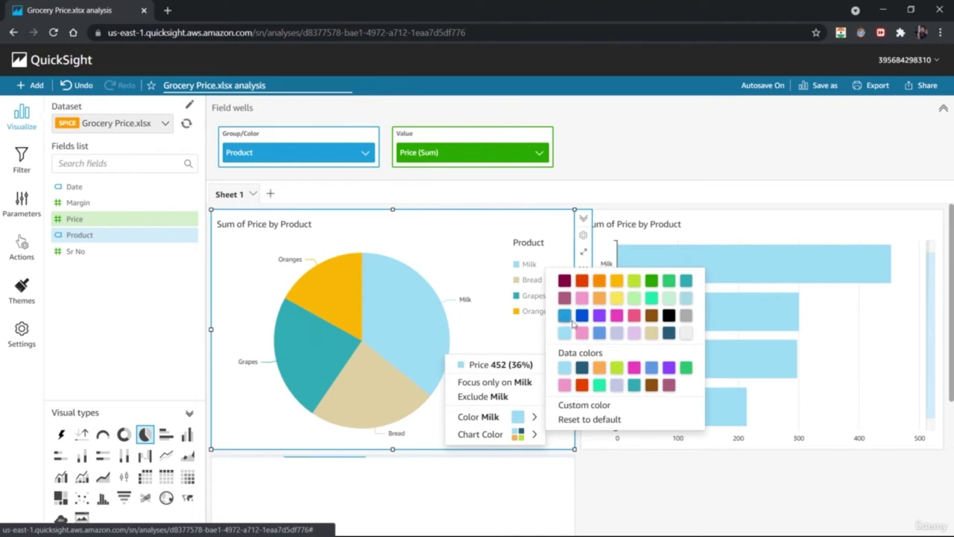
{"action": "left_click", "coordinate": [598, 333]}
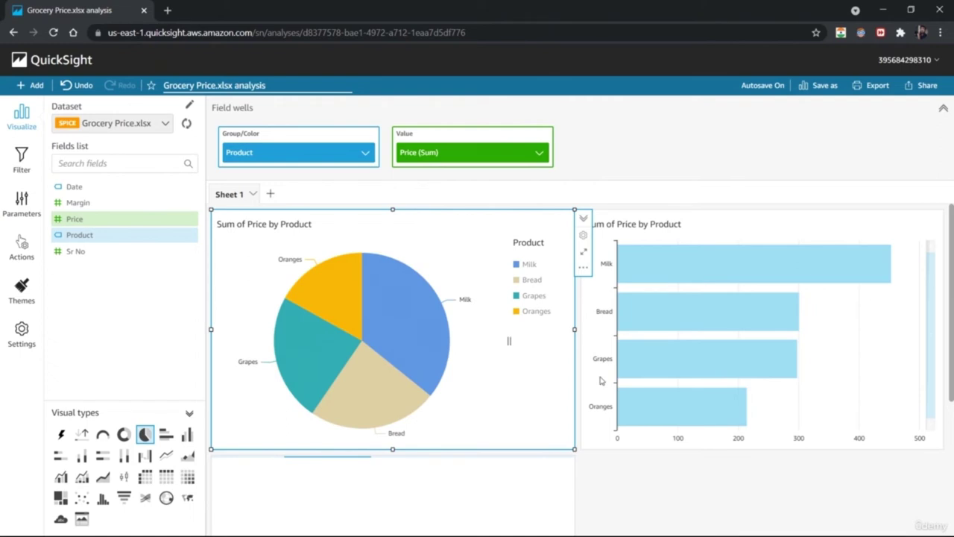
Save a copy of the analysis under the name Grocery repo1
{"action": "scroll", "coordinate": [951, 302], "scroll_direction": "down", "scroll_amount": 2}
{"action": "scroll", "coordinate": [947, 262], "scroll_direction": "up", "scroll_amount": 2}
{"action": "left_click", "coordinate": [827, 86]}
{"action": "left_click", "coordinate": [507, 169]}
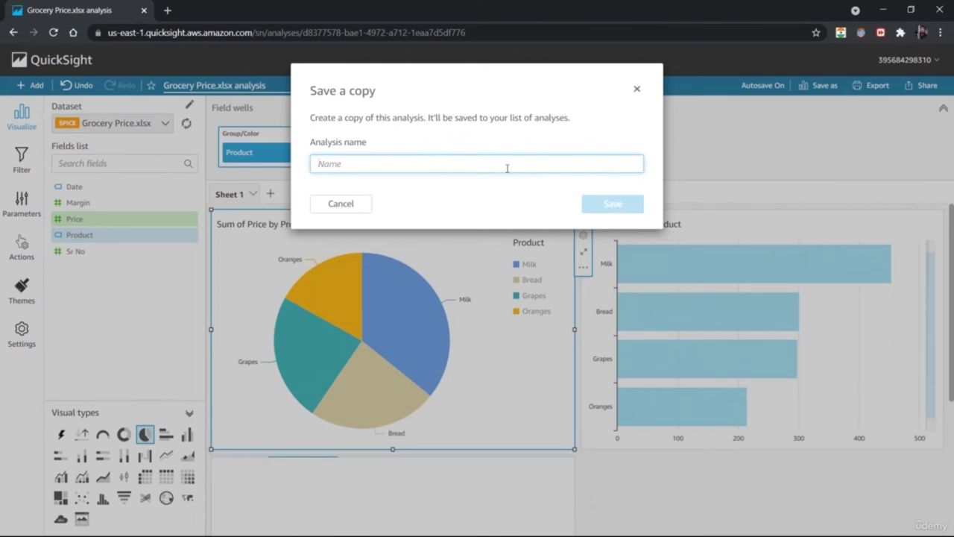
{"action": "type", "text": "Gro"}
{"action": "type", "text": "cer"}
{"action": "type", "text": "vi"}
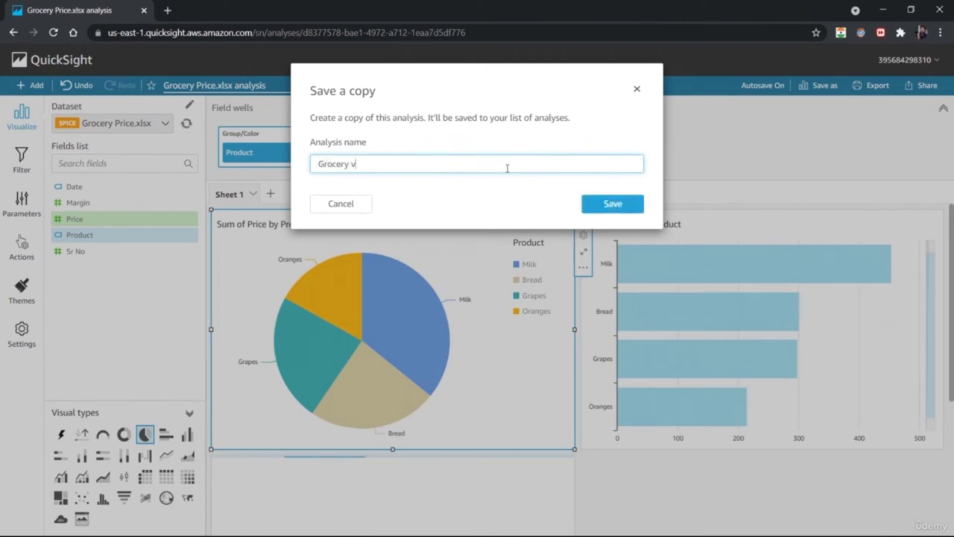
{"action": "key", "text": "BackSpace"}
{"action": "key", "text": "BackSpace"}
{"action": "type", "text": "repo1"}
{"action": "left_click", "coordinate": [604, 202]}
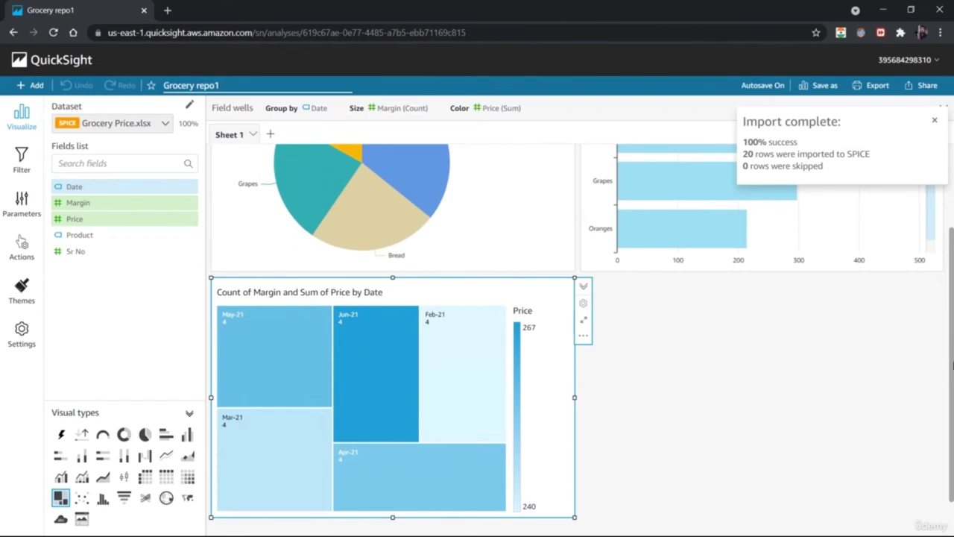
Dismiss the import notification and export the Grocery repo1 analysis as a PDF
{"action": "scroll", "coordinate": [951, 360], "scroll_direction": "up", "scroll_amount": 3}
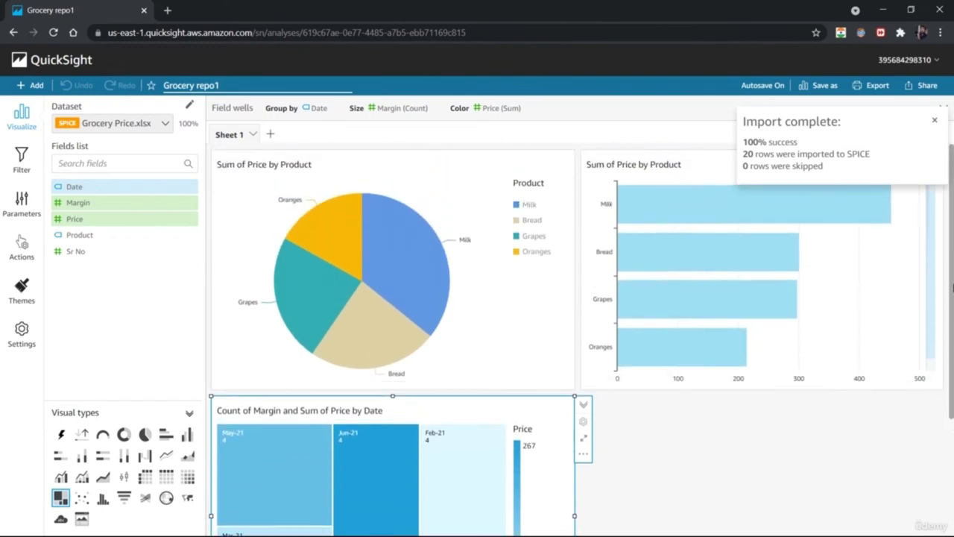
{"action": "scroll", "coordinate": [951, 287], "scroll_direction": "down", "scroll_amount": 3}
{"action": "scroll", "coordinate": [951, 287], "scroll_direction": "up", "scroll_amount": 3}
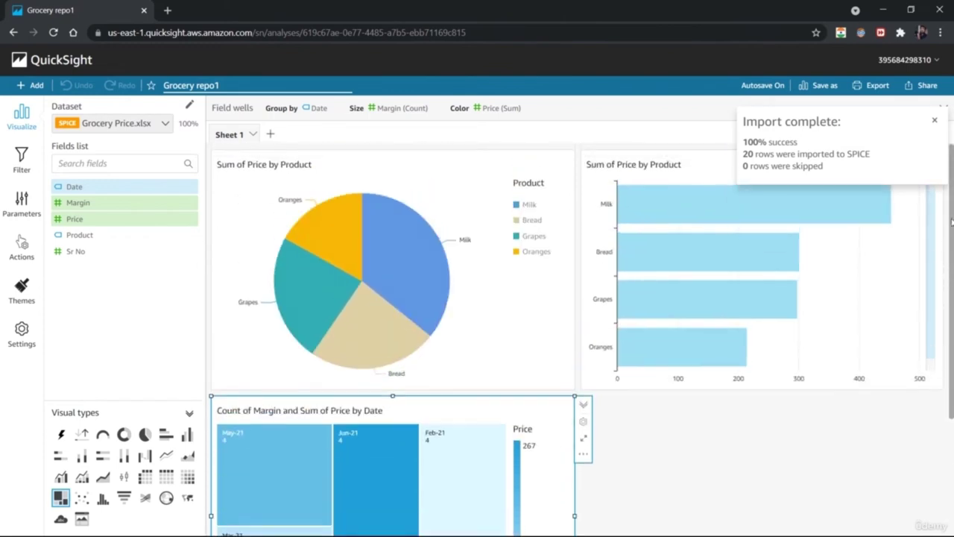
{"action": "left_click", "coordinate": [934, 120]}
{"action": "left_click", "coordinate": [879, 86]}
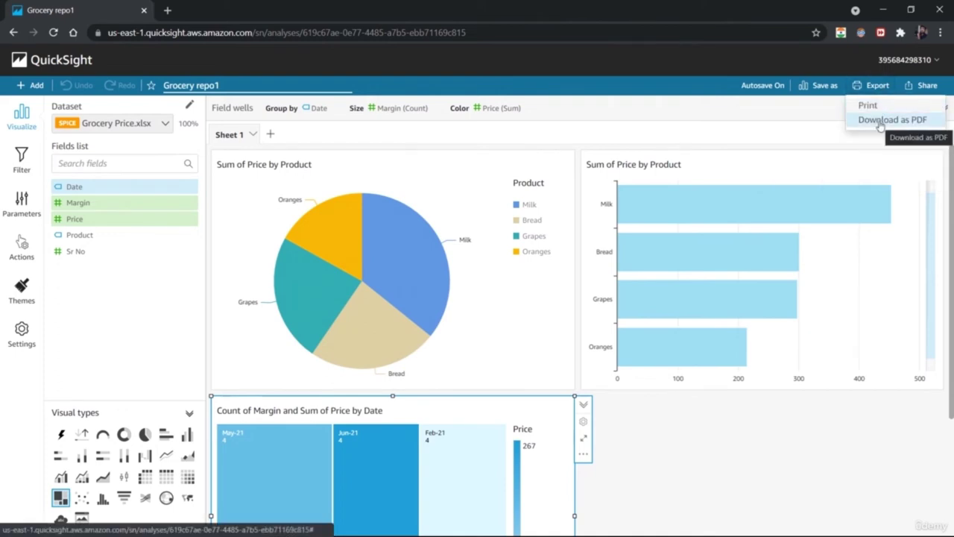
{"action": "left_click", "coordinate": [880, 122]}
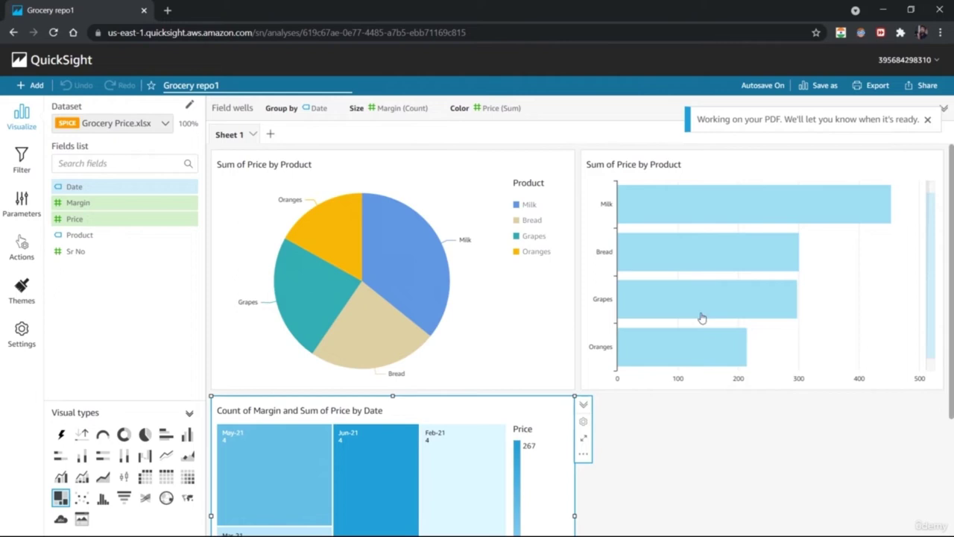
Go back to the list of analyses and reopen Grocery repo1 from there
{"action": "scroll", "coordinate": [950, 393], "scroll_direction": "down", "scroll_amount": 3}
{"action": "left_click_drag", "start_coordinate": [951, 393], "coordinate": [945, 301]}
{"action": "left_click", "coordinate": [51, 60]}
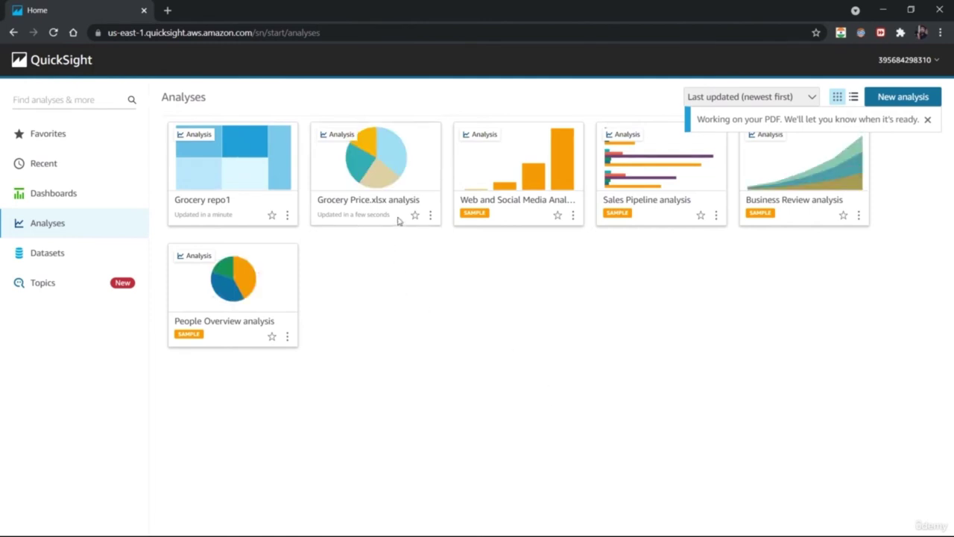
{"action": "left_click", "coordinate": [210, 208]}
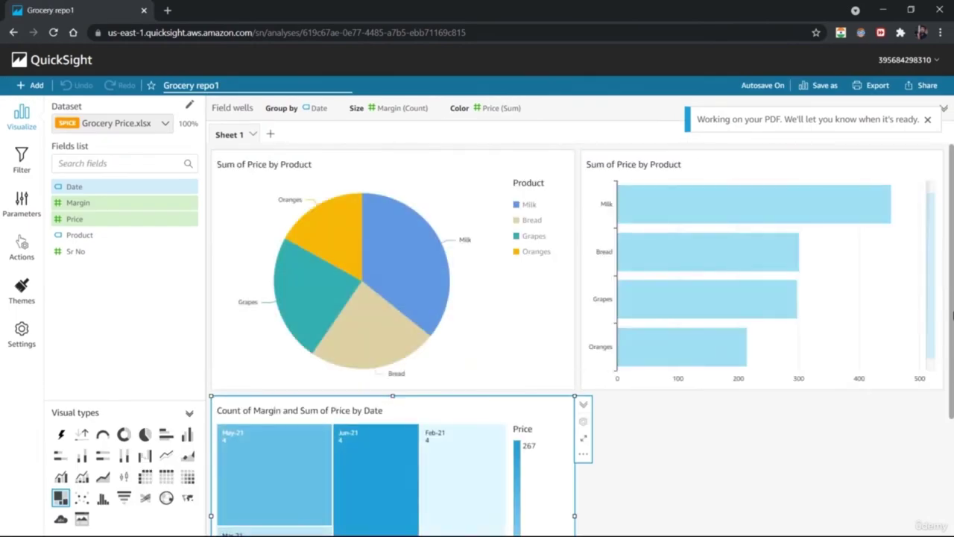
Download the finished PDF and open it with the whole page fitted to the window
{"action": "scroll", "coordinate": [952, 317], "scroll_direction": "down", "scroll_amount": 3}
{"action": "scroll", "coordinate": [950, 309], "scroll_direction": "up", "scroll_amount": 3}
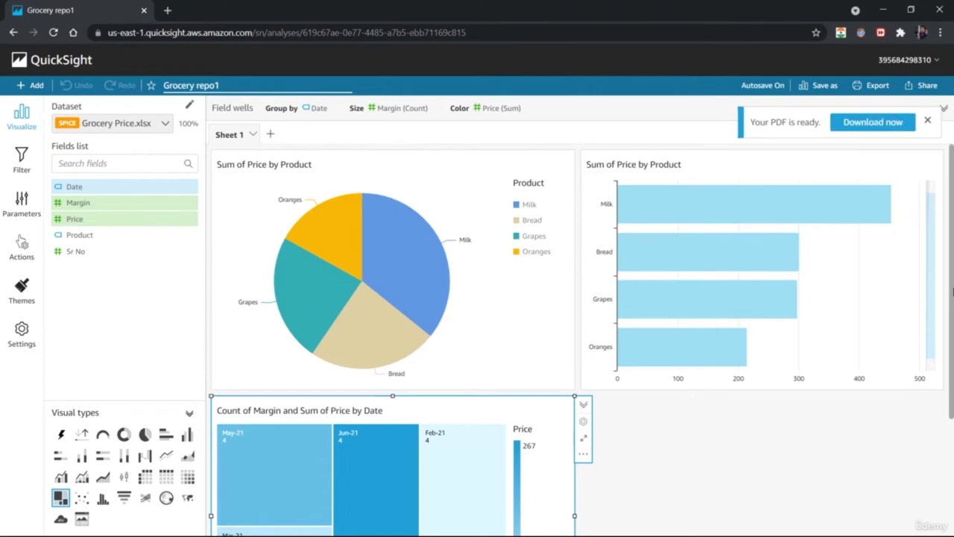
{"action": "left_click", "coordinate": [885, 124]}
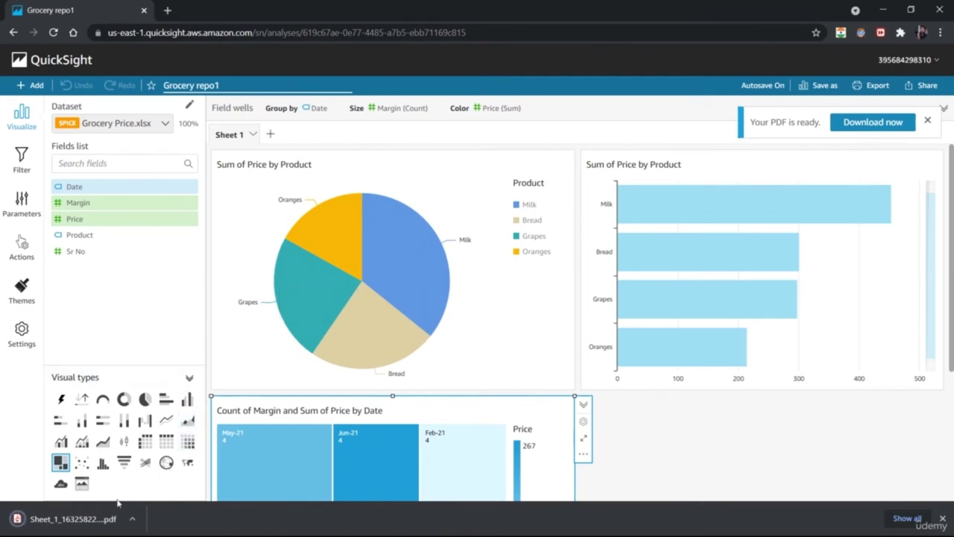
{"action": "left_click", "coordinate": [75, 518]}
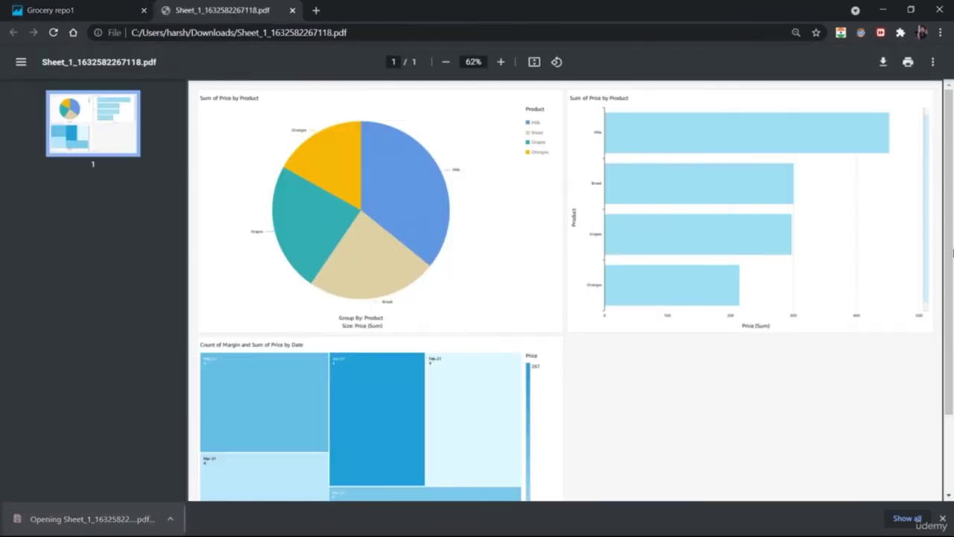
{"action": "scroll", "coordinate": [951, 352], "scroll_direction": "down", "scroll_amount": 2}
{"action": "scroll", "coordinate": [951, 338], "scroll_direction": "up", "scroll_amount": 2}
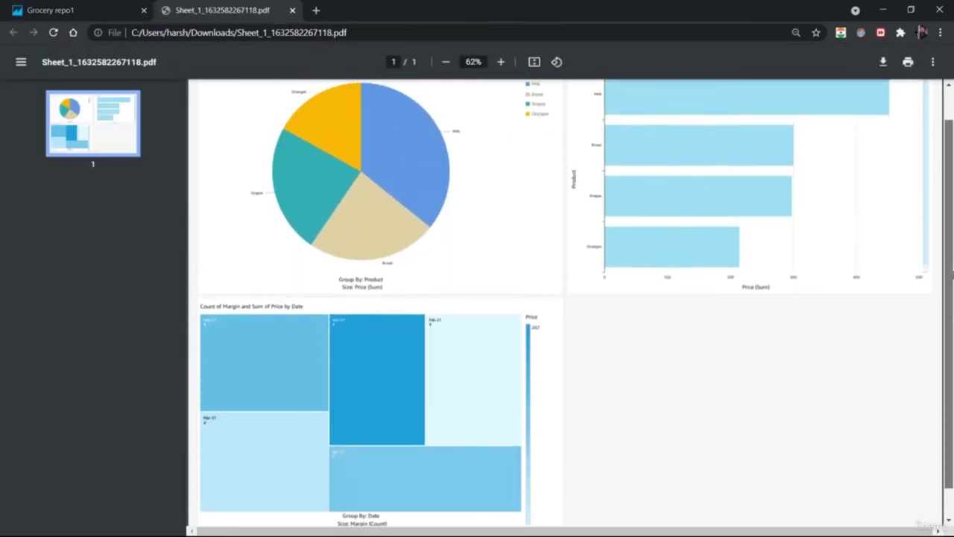
{"action": "left_click", "coordinate": [533, 62]}
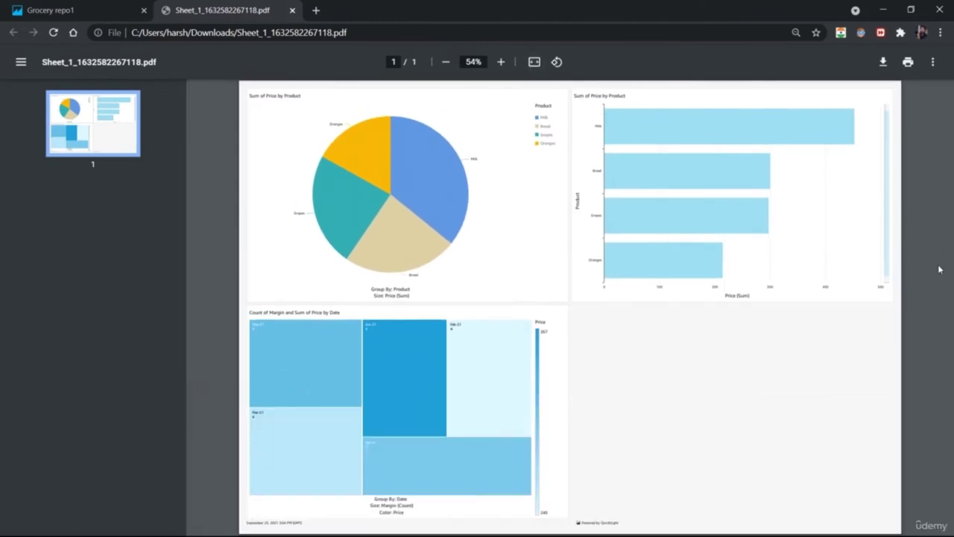
Try the Tabloid paper size in the PDF's print settings and cancel printing
{"action": "left_click", "coordinate": [908, 63]}
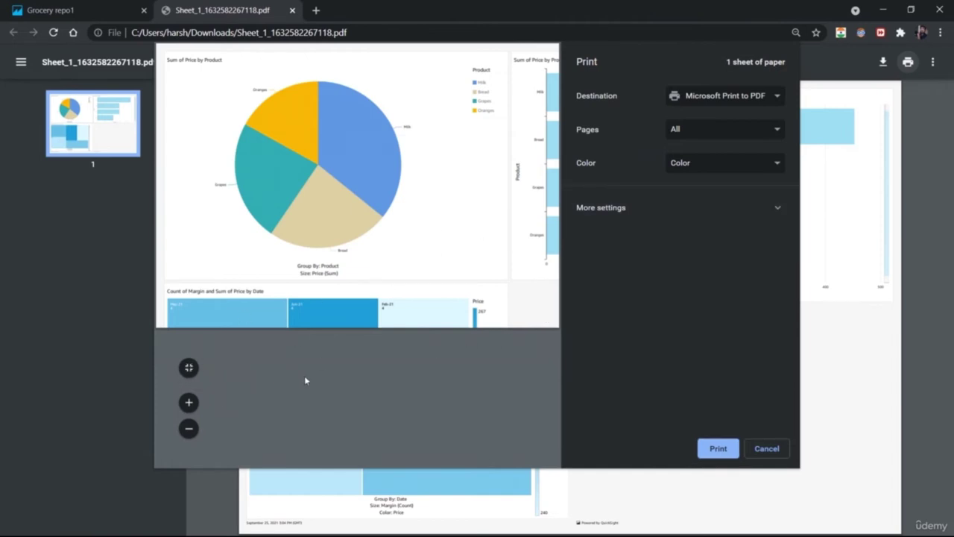
{"action": "left_click", "coordinate": [188, 430]}
{"action": "left_click", "coordinate": [189, 430]}
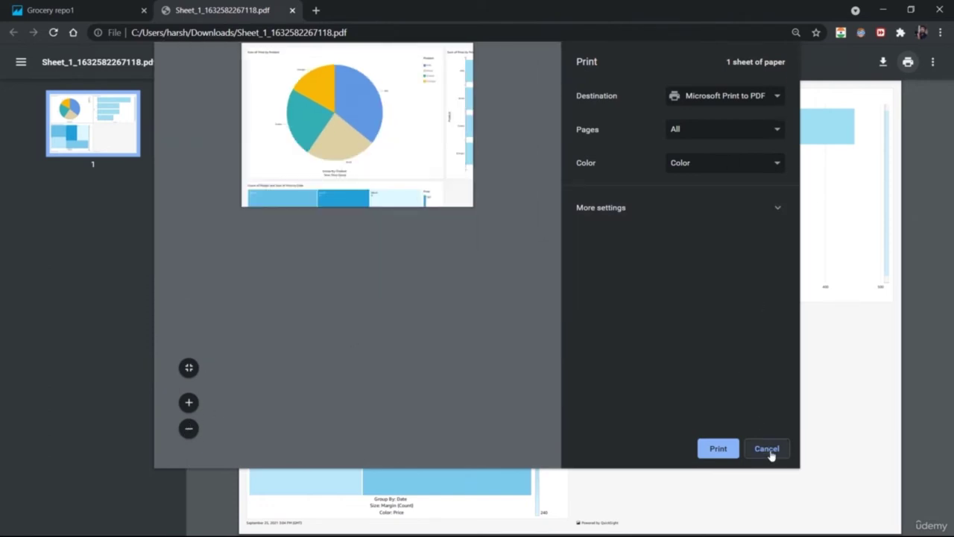
{"action": "left_click", "coordinate": [782, 207]}
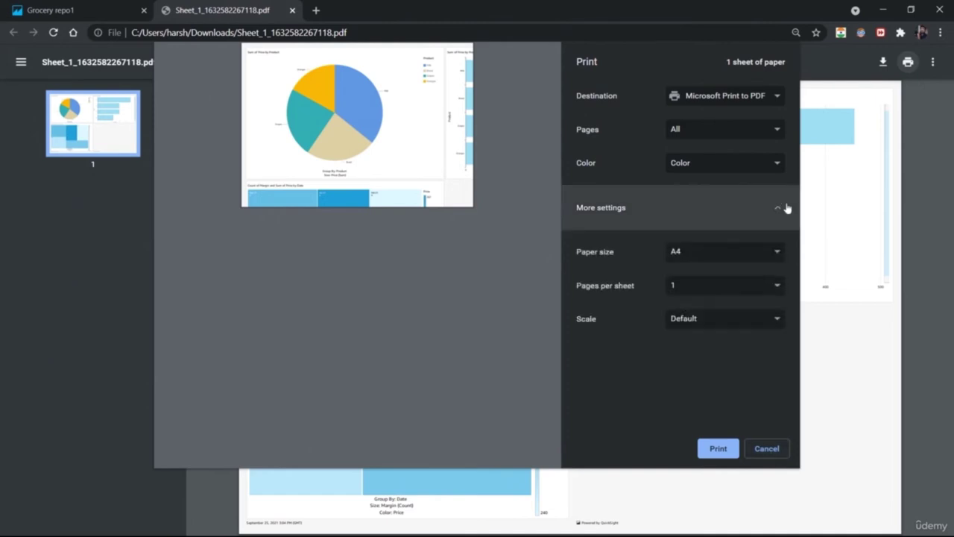
{"action": "left_click", "coordinate": [770, 253]}
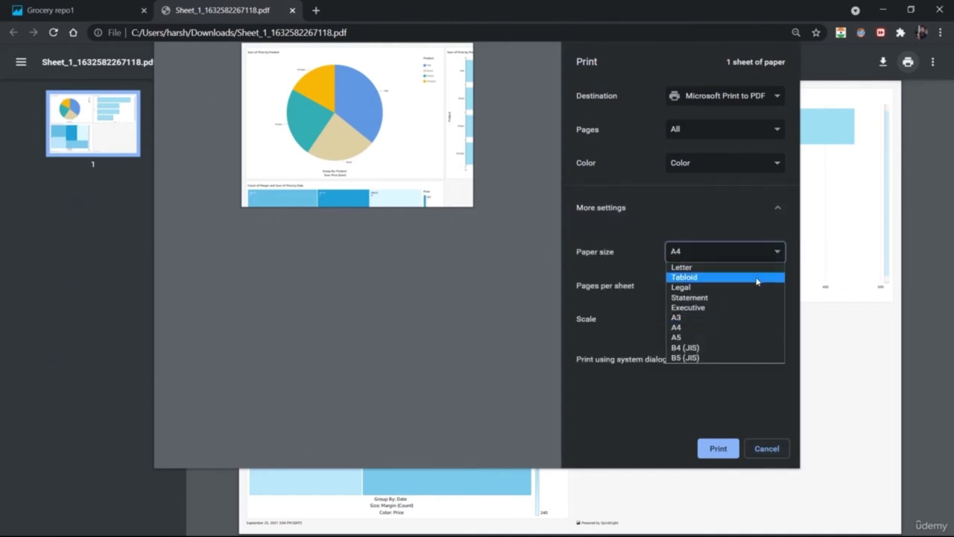
{"action": "left_click", "coordinate": [757, 278]}
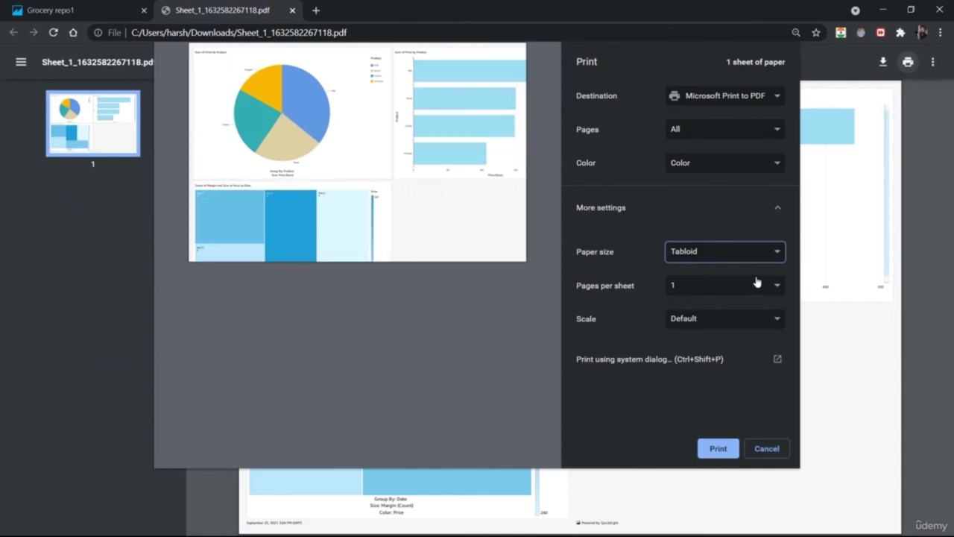
{"action": "left_click", "coordinate": [749, 256]}
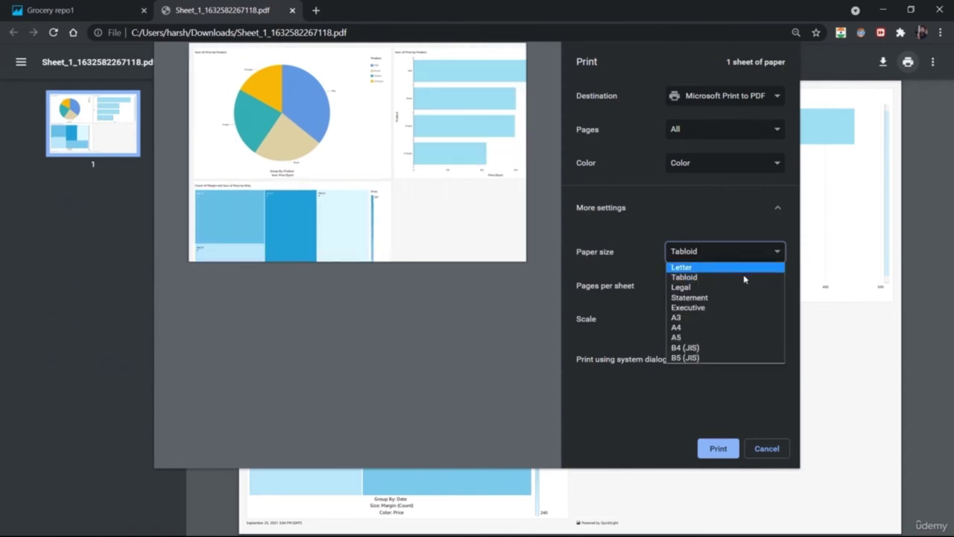
{"action": "left_click", "coordinate": [712, 392]}
{"action": "left_click", "coordinate": [771, 453]}
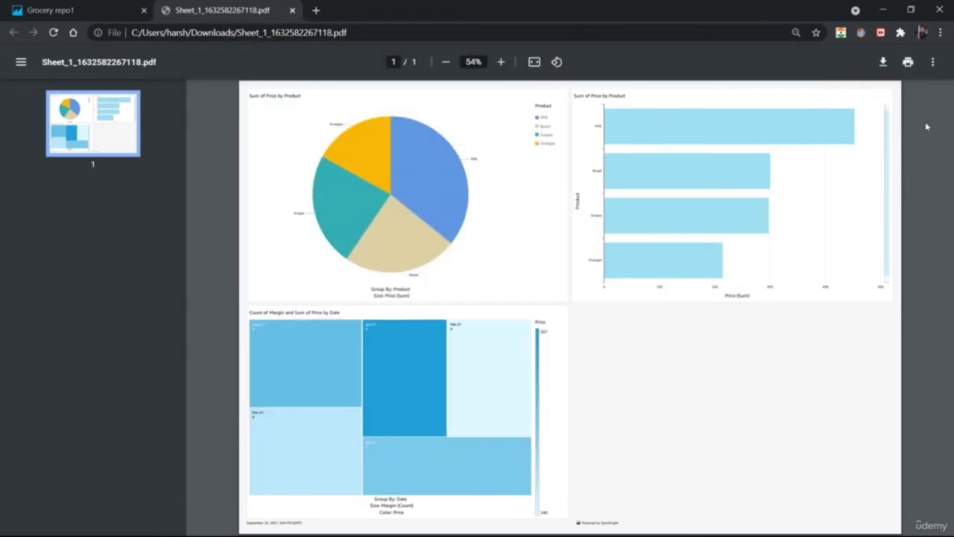
Return to the Grocery repo1 analysis and deselect the tree map visual
{"action": "left_click", "coordinate": [49, 8]}
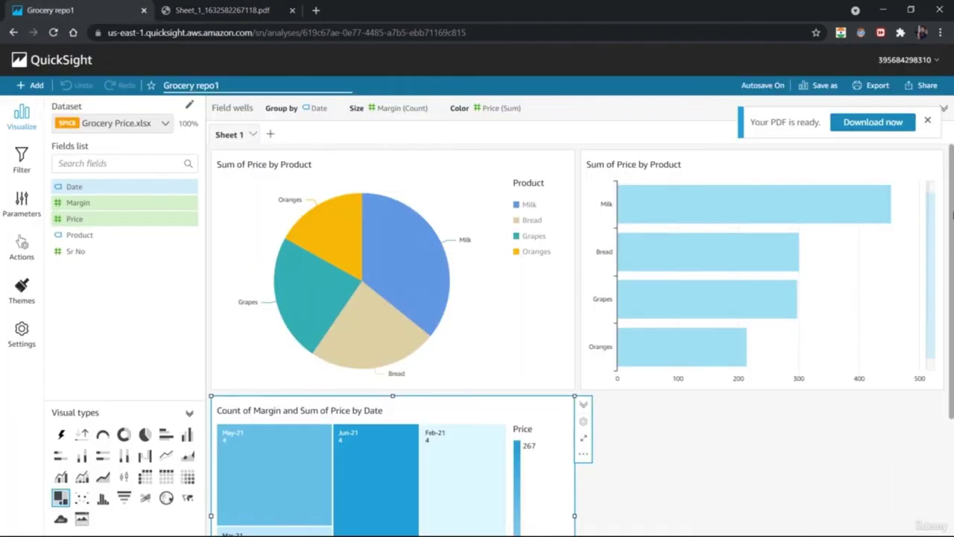
{"action": "scroll", "coordinate": [952, 214], "scroll_direction": "down", "scroll_amount": 1}
{"action": "scroll", "coordinate": [950, 240], "scroll_direction": "up", "scroll_amount": 1}
{"action": "left_click", "coordinate": [776, 463]}
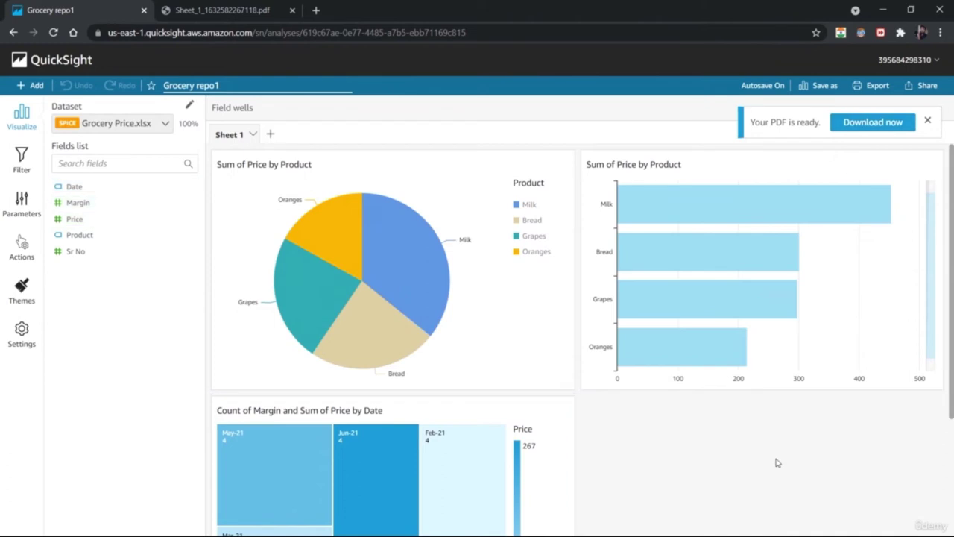
Dismiss the PDF download notification in the Grocery repo1 analysis
{"action": "left_click", "coordinate": [927, 120]}
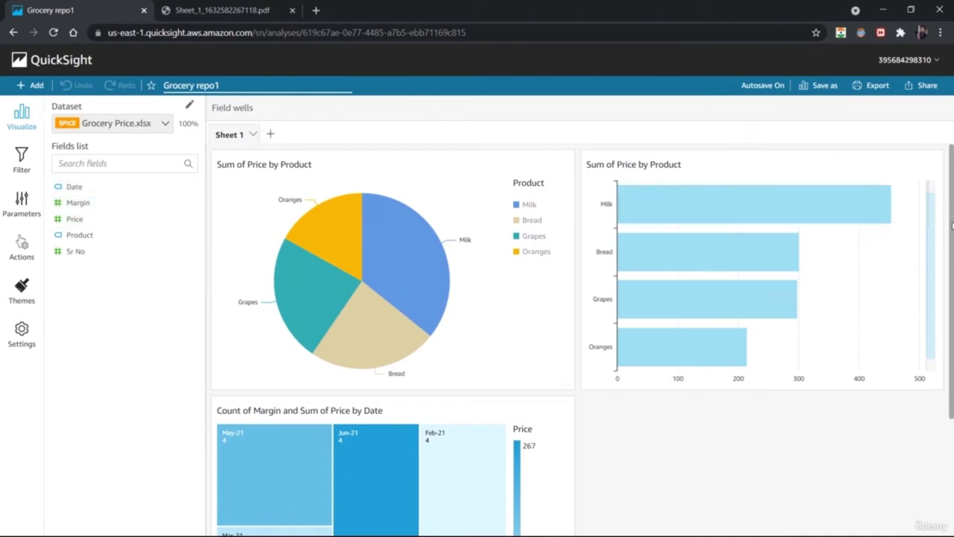
{"action": "left_click_drag", "start_coordinate": [951, 288], "coordinate": [951, 327]}
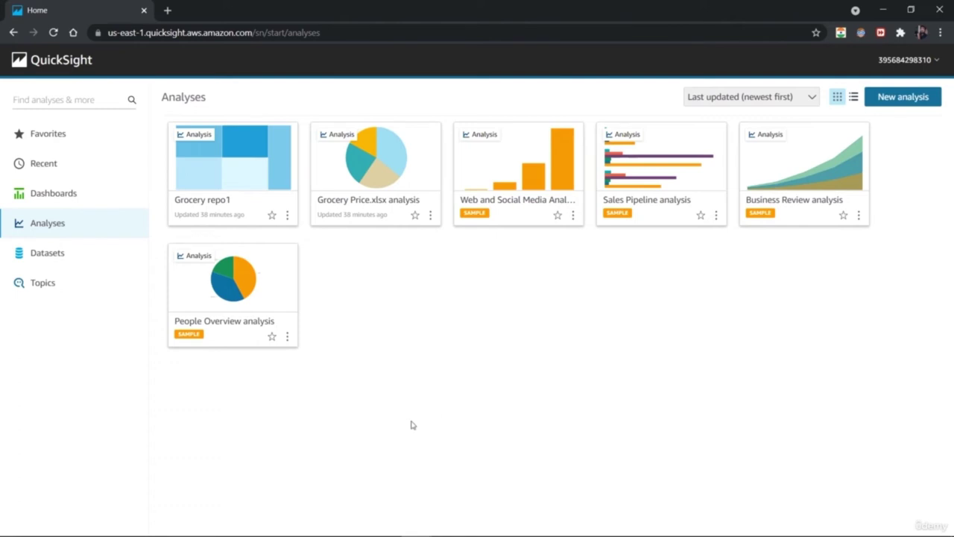
Starting from a new analysis, open the existing Grocery Price.xlsx dataset in data preparation, and return to the list of analyses
{"action": "left_click", "coordinate": [915, 101]}
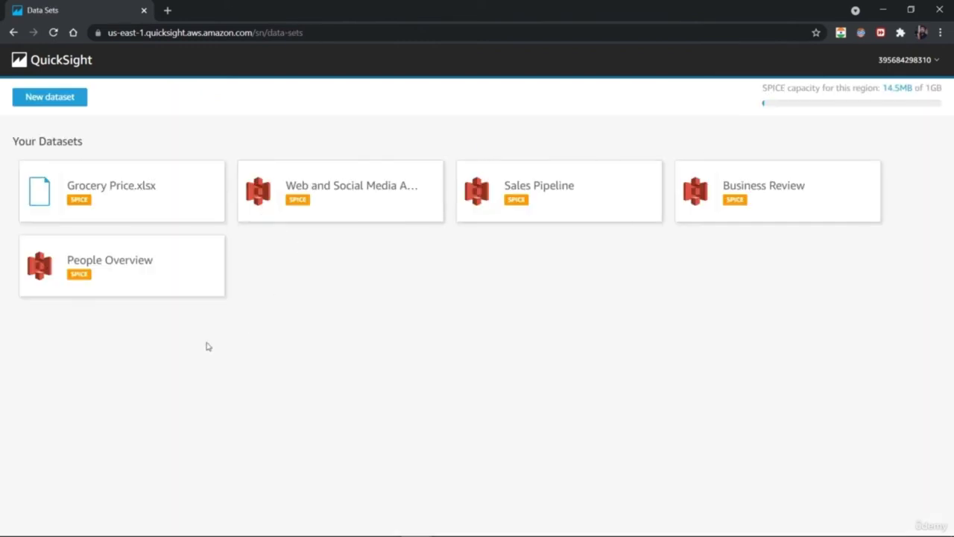
{"action": "left_click", "coordinate": [156, 200]}
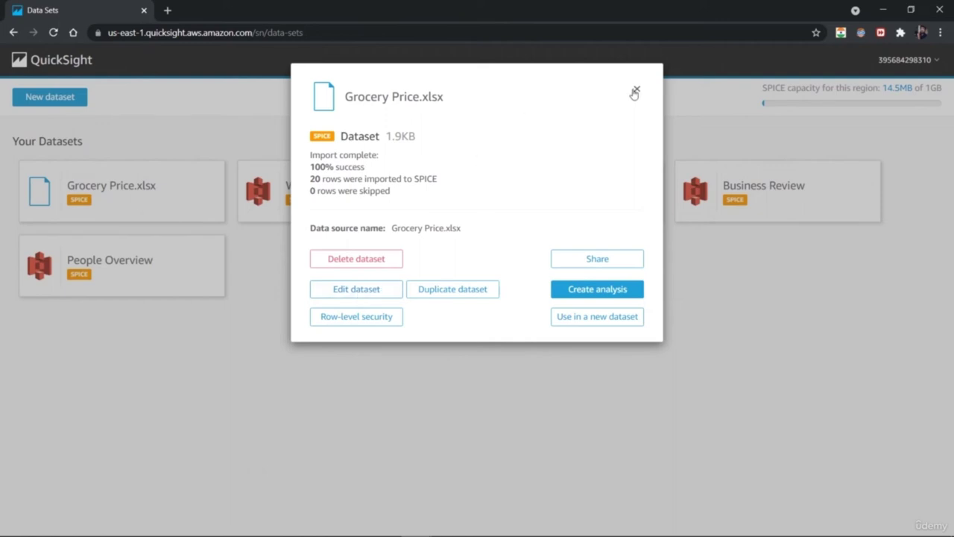
{"action": "left_click", "coordinate": [347, 293]}
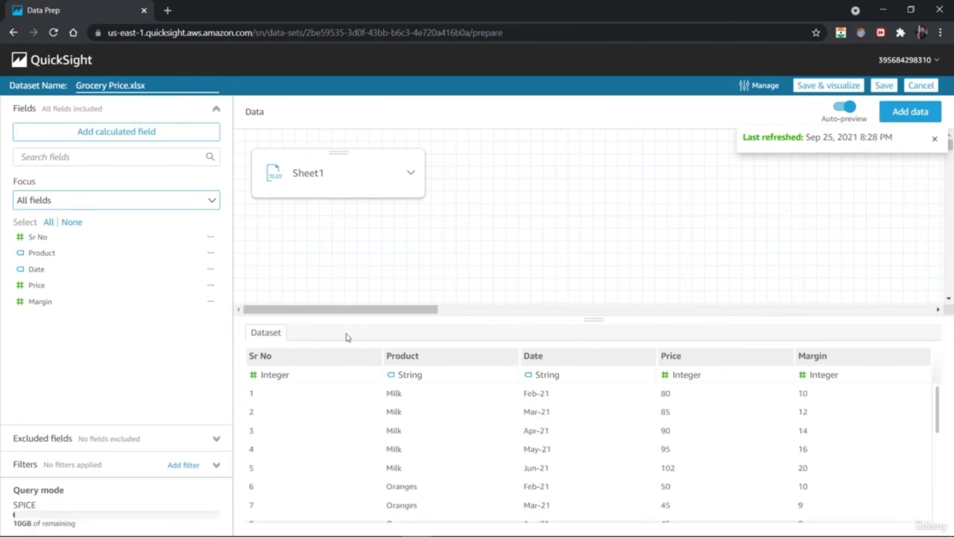
{"action": "left_click", "coordinate": [41, 66]}
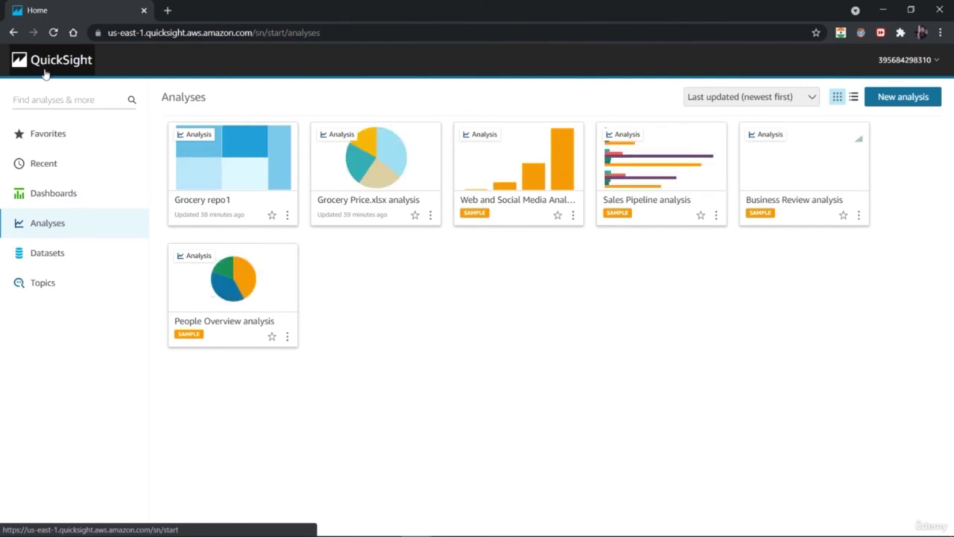
Start a new analysis with a new dataset and upload Grocery Price.xlsx from the Music folder as its source
{"action": "left_click", "coordinate": [907, 99]}
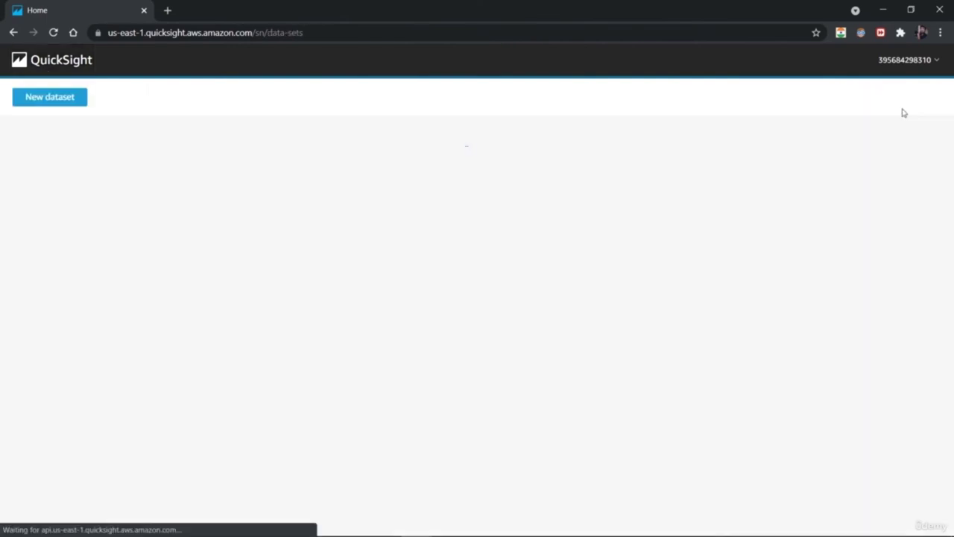
{"action": "left_click", "coordinate": [38, 98]}
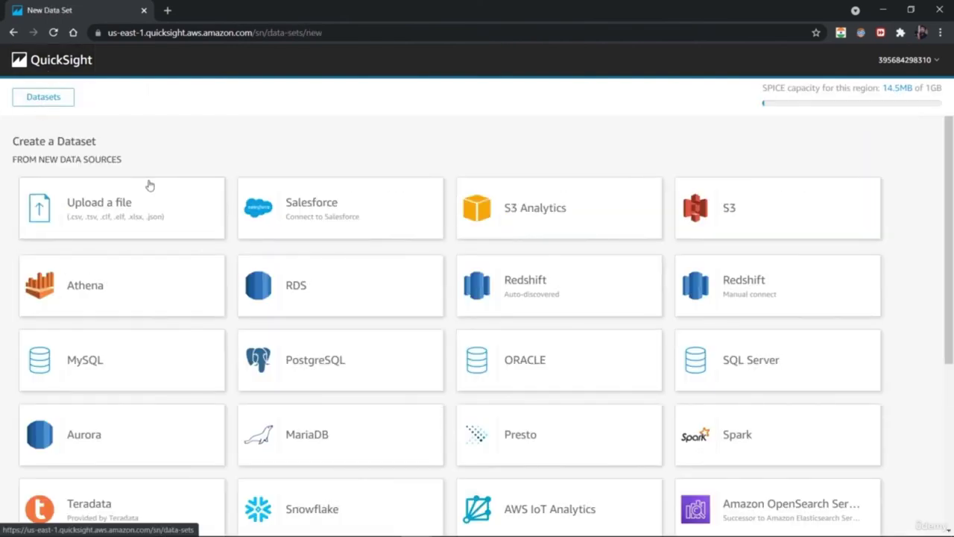
{"action": "left_click", "coordinate": [135, 219]}
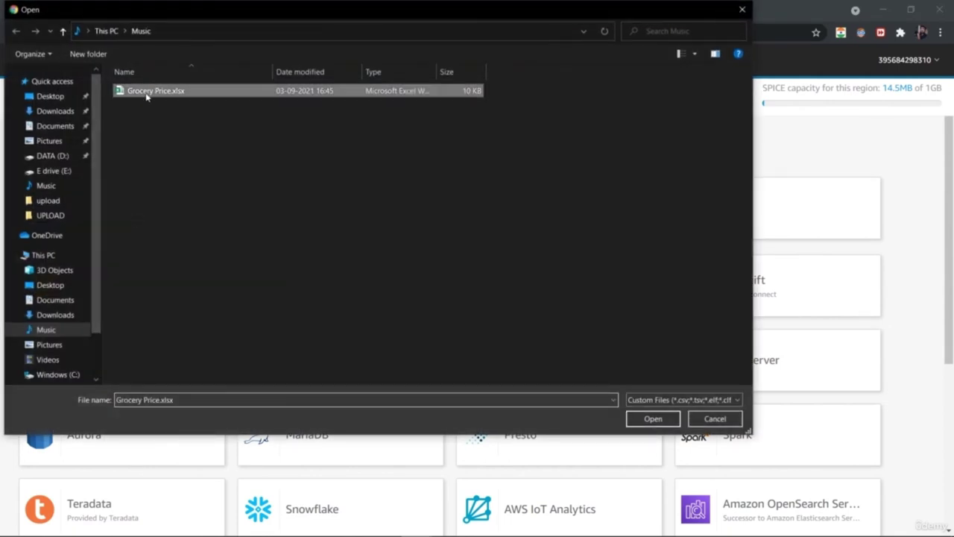
{"action": "double_click", "coordinate": [149, 91]}
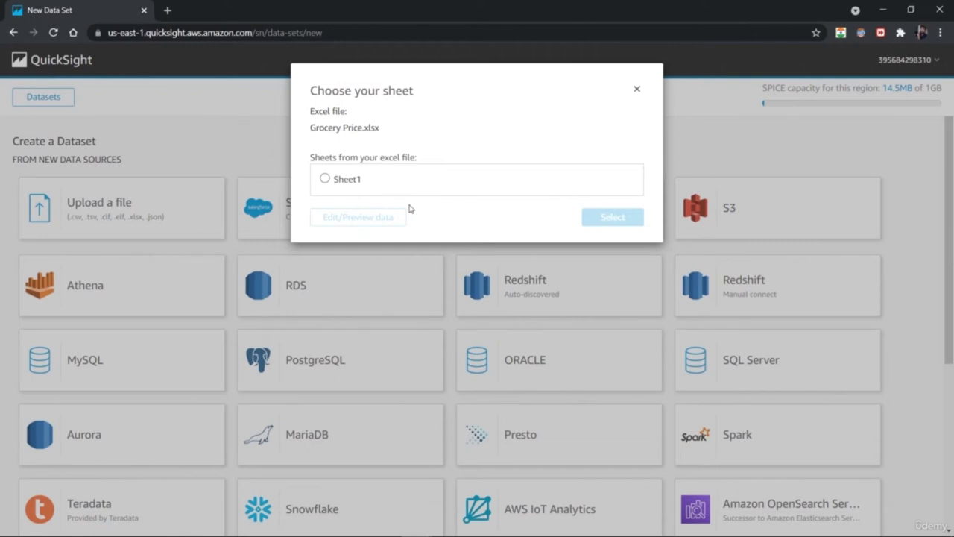
Choose Sheet1 of the uploaded workbook, open it for editing and preview, and look through its data rows
{"action": "left_click", "coordinate": [356, 187]}
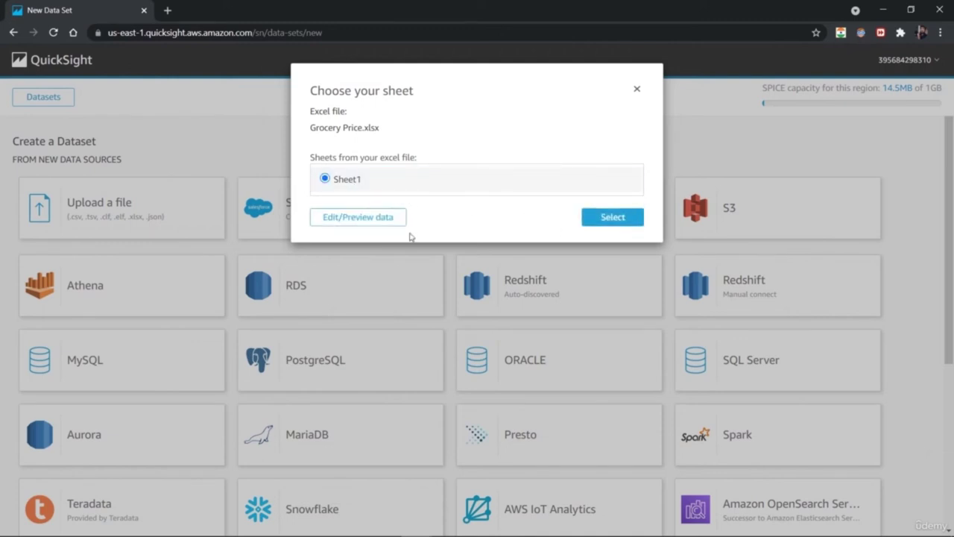
{"action": "left_click", "coordinate": [372, 221]}
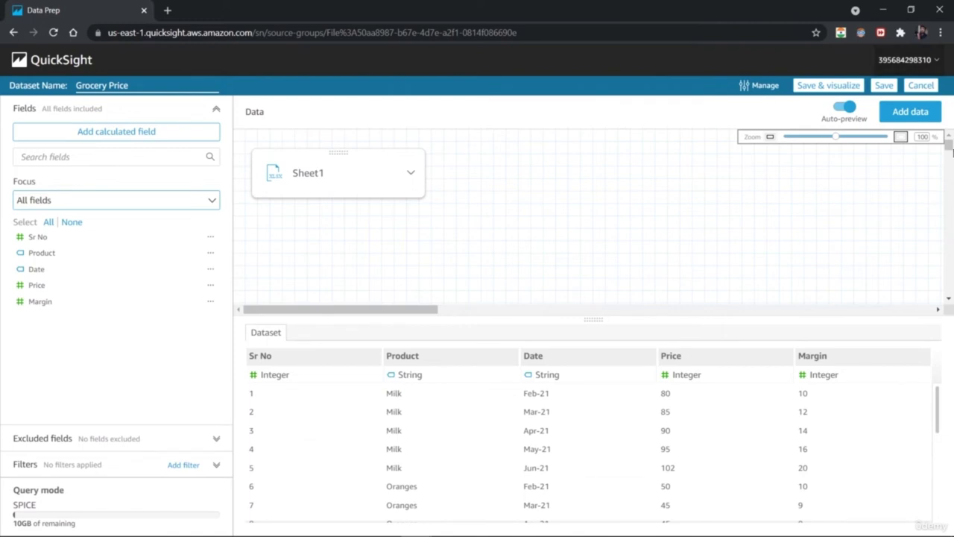
{"action": "scroll", "coordinate": [951, 153], "scroll_direction": "down", "scroll_amount": 3}
{"action": "scroll", "coordinate": [951, 172], "scroll_direction": "up", "scroll_amount": 3}
{"action": "mouse_move", "coordinate": [937, 409]}
{"action": "left_mouse_down"}
{"action": "mouse_move", "coordinate": [936, 504]}
{"action": "mouse_move", "coordinate": [932, 410]}
{"action": "left_mouse_up"}
Open the editor for a new calculated field and browse the list of available functions
{"action": "left_click", "coordinate": [138, 140]}
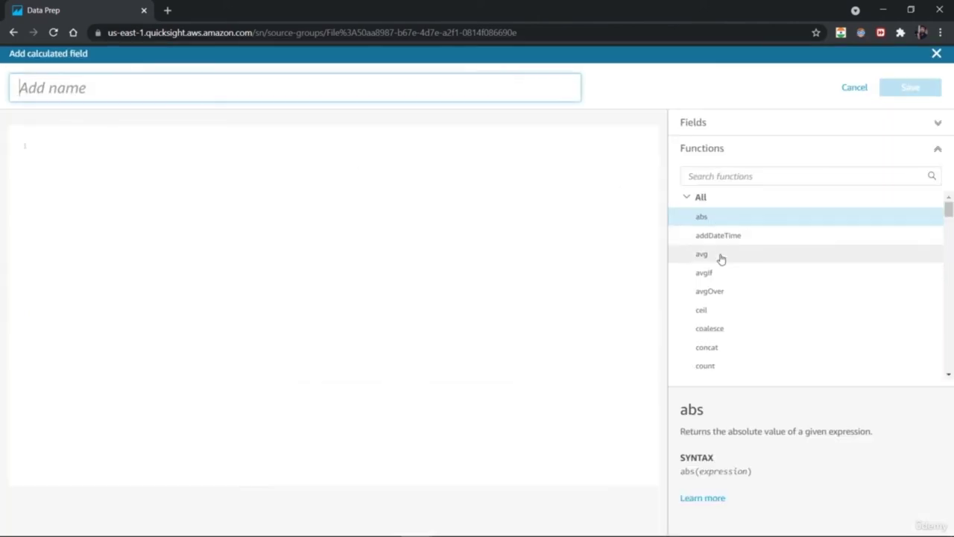
{"action": "left_click_drag", "start_coordinate": [949, 210], "coordinate": [951, 240]}
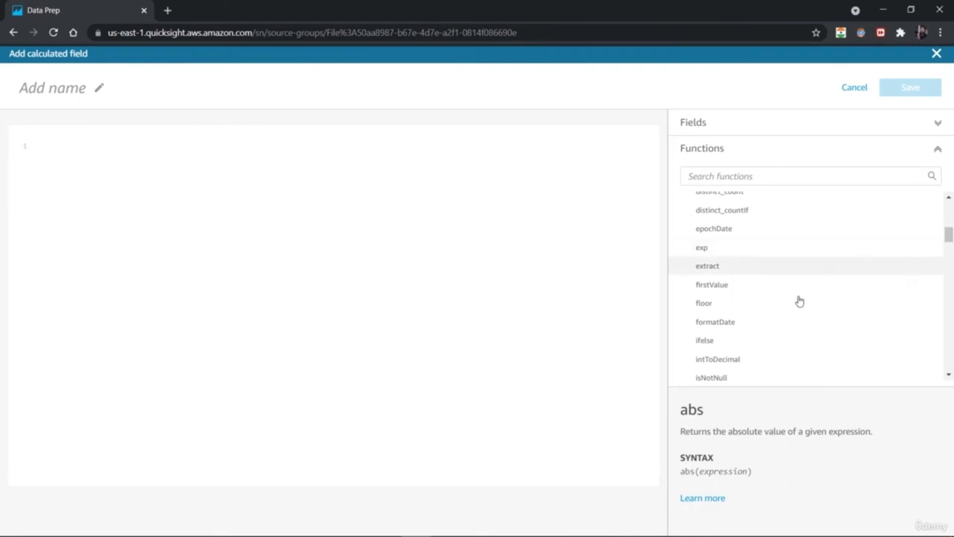
View the floor function's description and syntax, and leave the calculated field editor without saving
{"action": "left_click", "coordinate": [782, 312]}
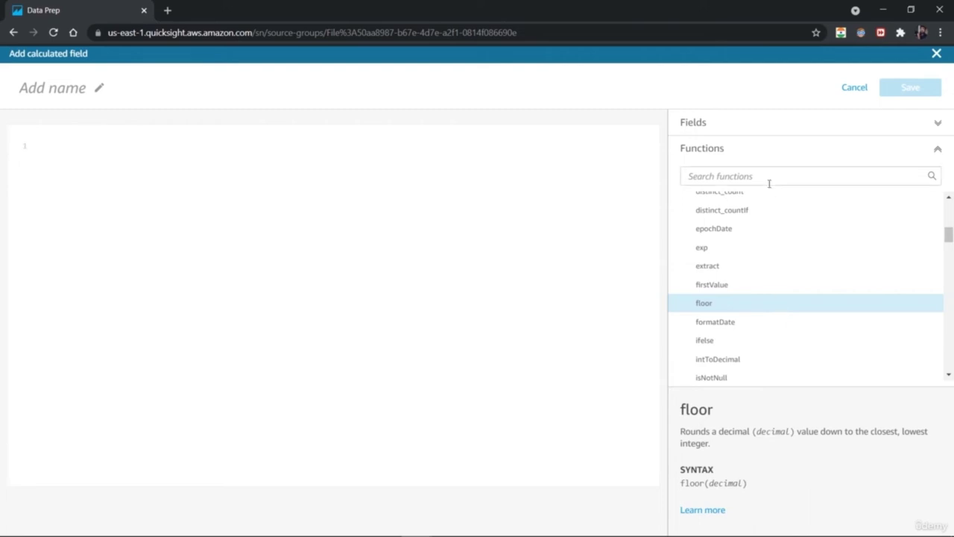
{"action": "left_click", "coordinate": [854, 88]}
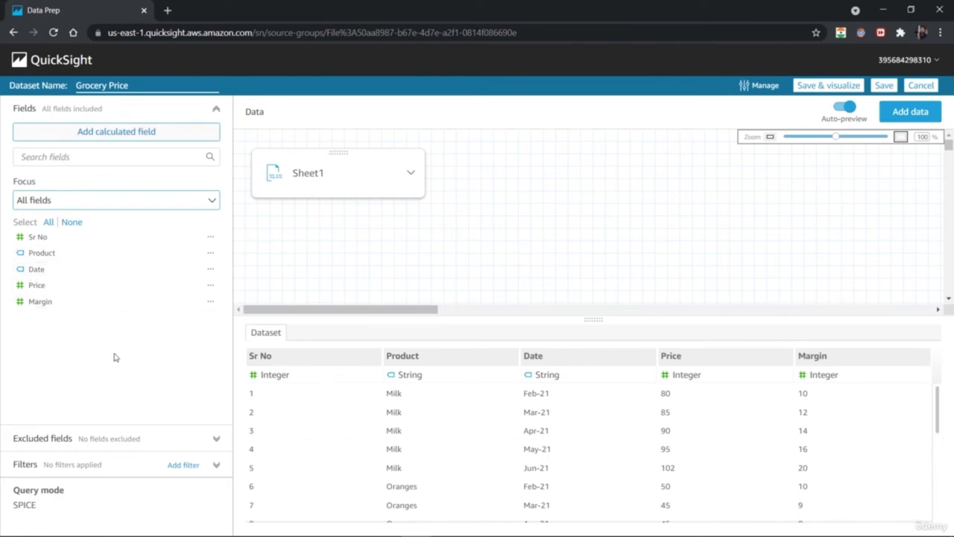
Add a filter on the Sr No field that keeps only rows where it equals 5, and apply it
{"action": "left_click", "coordinate": [181, 467]}
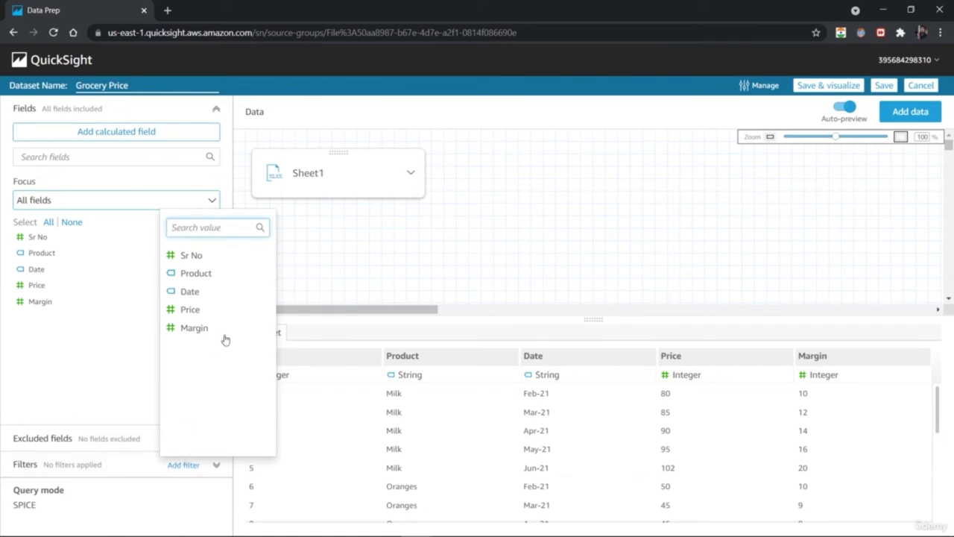
{"action": "left_click", "coordinate": [216, 257]}
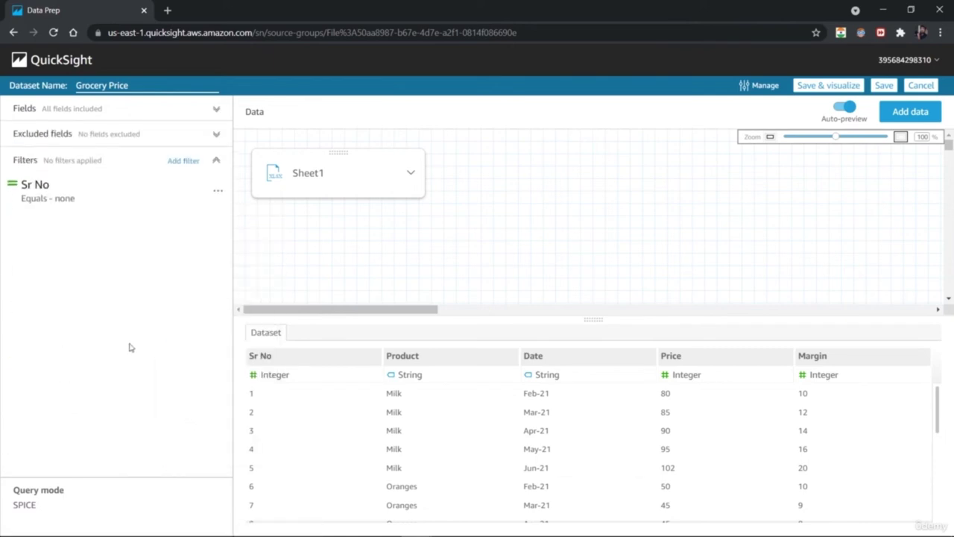
{"action": "left_click", "coordinate": [218, 192]}
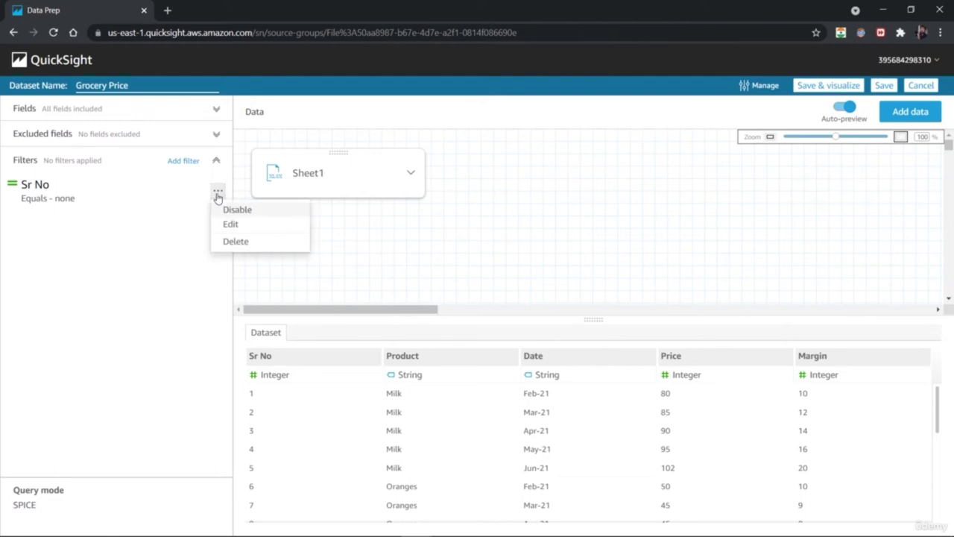
{"action": "left_click", "coordinate": [56, 202]}
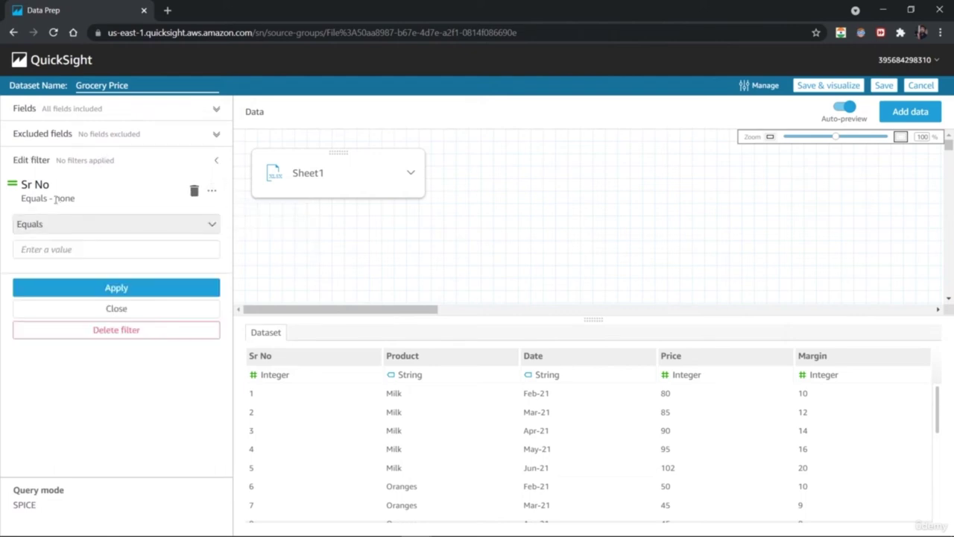
{"action": "left_click", "coordinate": [70, 249]}
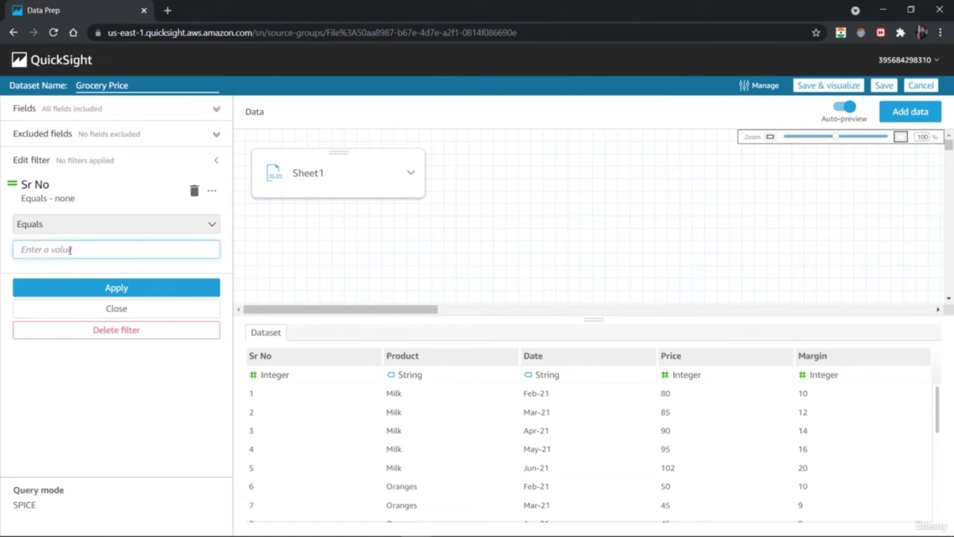
{"action": "type", "text": "5"}
{"action": "left_click", "coordinate": [105, 287]}
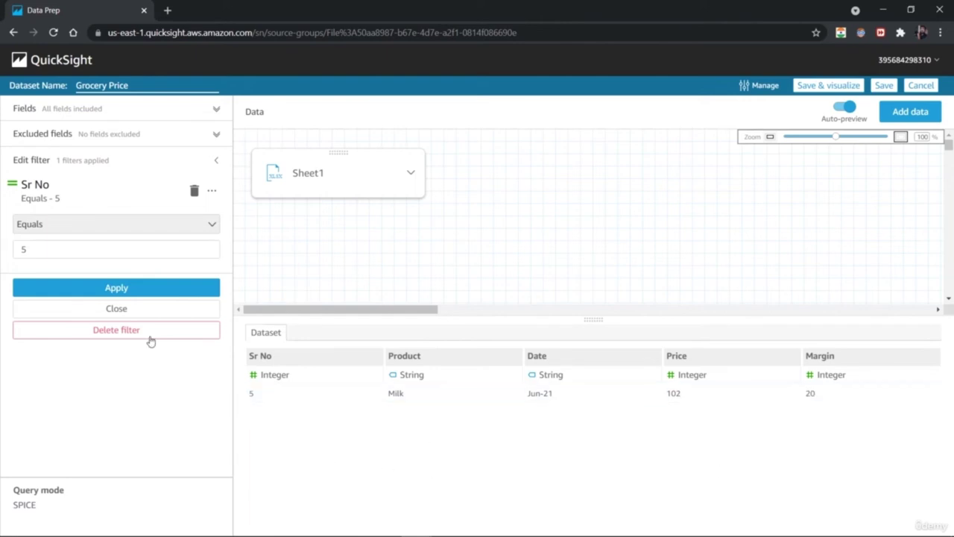
{"action": "left_click", "coordinate": [128, 292]}
Switch the Sr No filter condition to Does not equal 5, apply it and check the dataset preview
{"action": "left_click", "coordinate": [212, 226]}
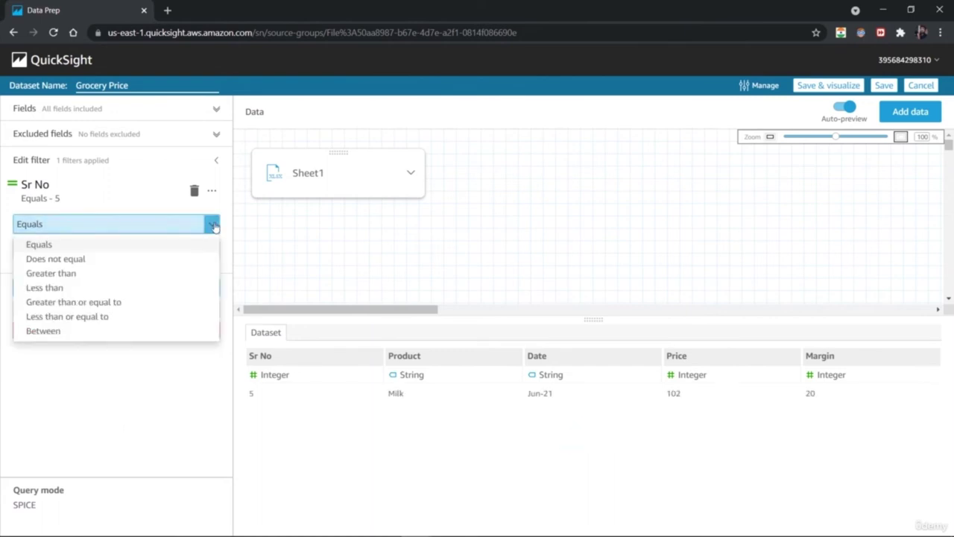
{"action": "left_click", "coordinate": [179, 260]}
{"action": "left_click", "coordinate": [142, 292]}
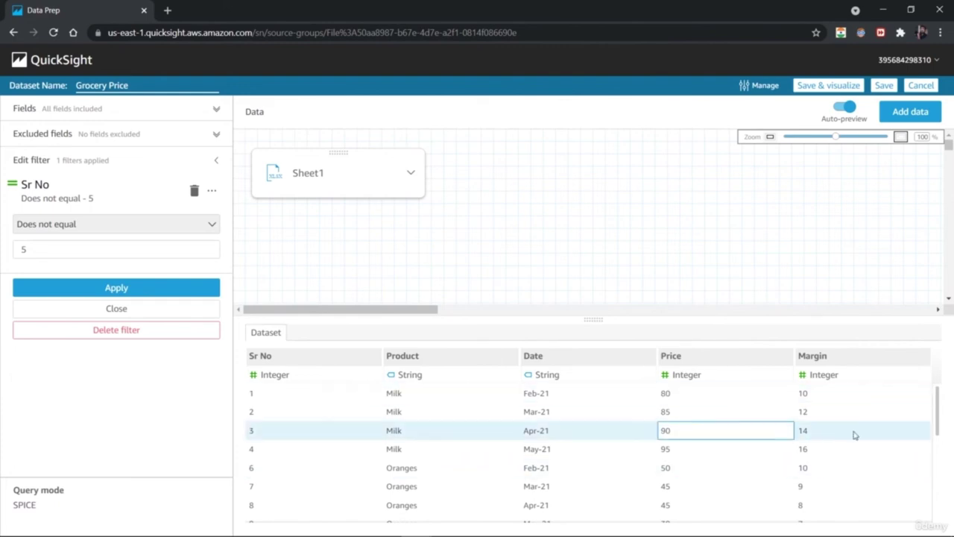
{"action": "left_click_drag", "start_coordinate": [941, 430], "coordinate": [936, 391]}
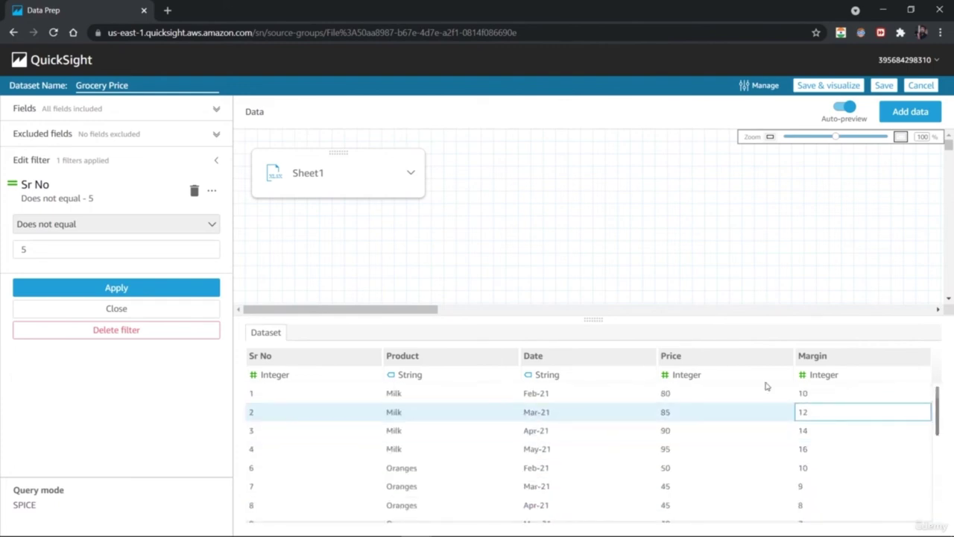
Switch the Sr No filter condition to Less than 5 and apply it
{"action": "left_click", "coordinate": [212, 225]}
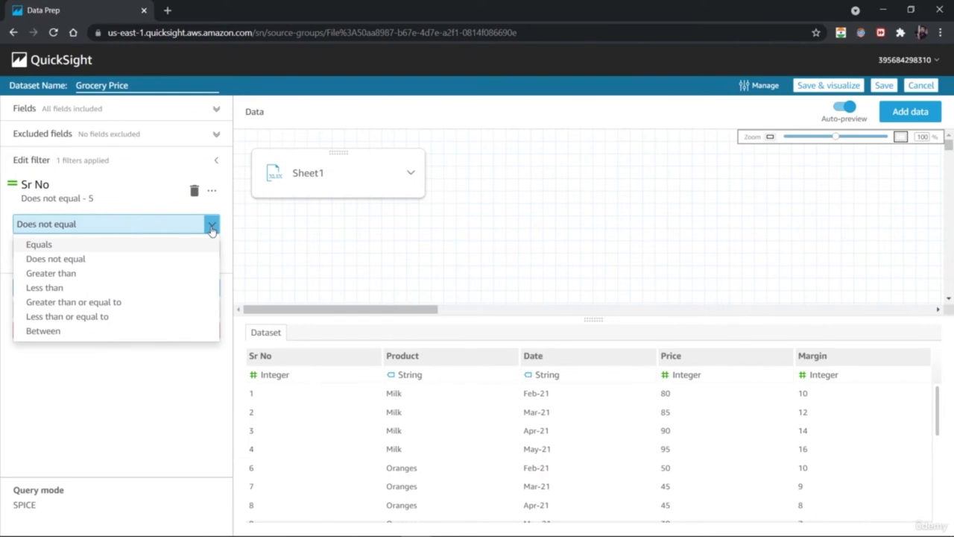
{"action": "left_click", "coordinate": [171, 288]}
{"action": "left_click", "coordinate": [138, 292]}
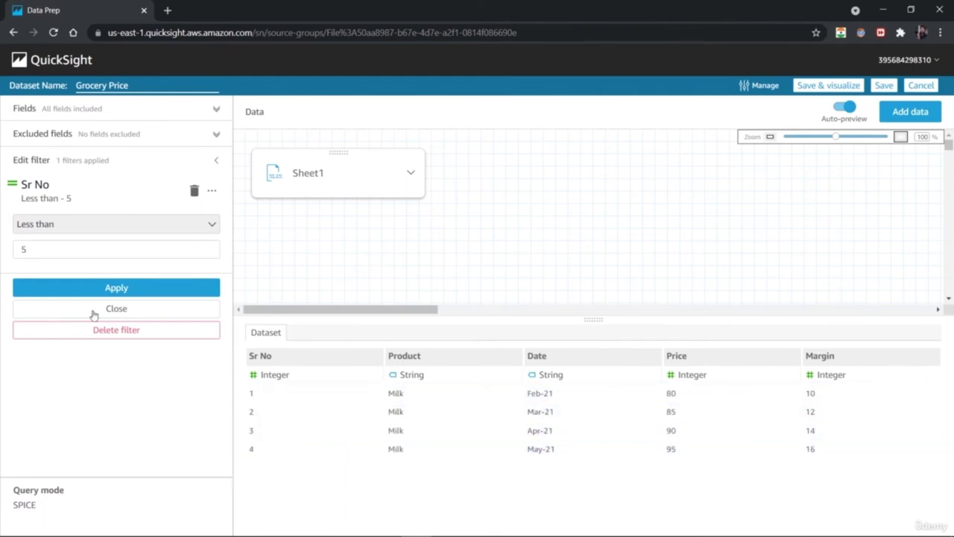
Switch the Sr No filter condition to Greater than or equal to 5 and apply it
{"action": "left_click", "coordinate": [209, 224]}
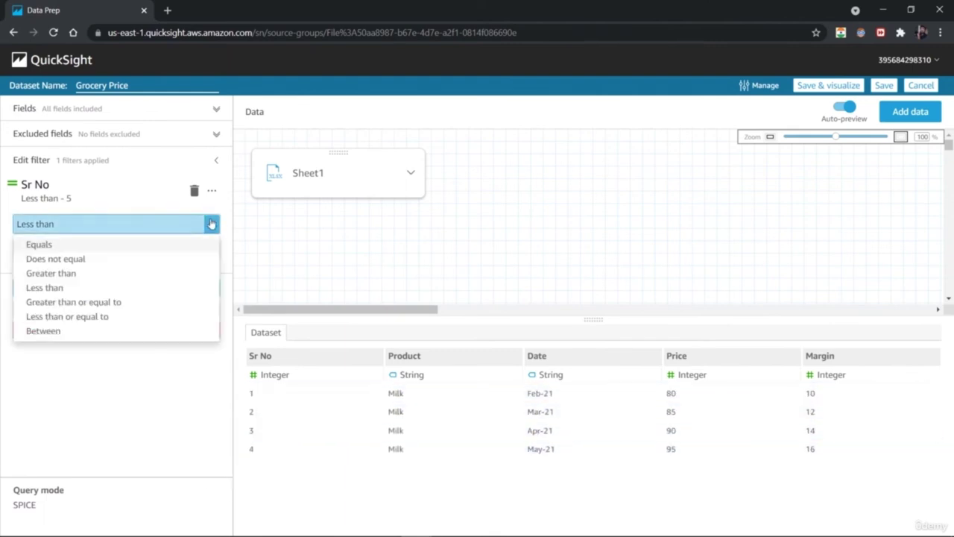
{"action": "left_click", "coordinate": [179, 302]}
{"action": "left_click", "coordinate": [143, 289]}
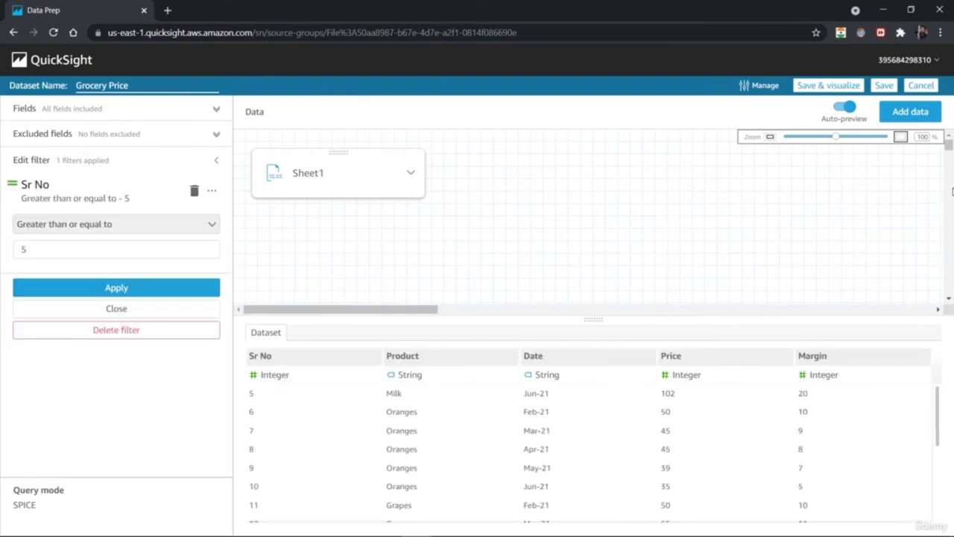
{"action": "mouse_move", "coordinate": [941, 424]}
{"action": "left_mouse_down"}
{"action": "mouse_move", "coordinate": [939, 477]}
{"action": "mouse_move", "coordinate": [939, 418]}
{"action": "left_mouse_up"}
Set the Sr No filter to Between with minimum 4 and maximum 8, apply it and close the filter editor
{"action": "left_click", "coordinate": [213, 226]}
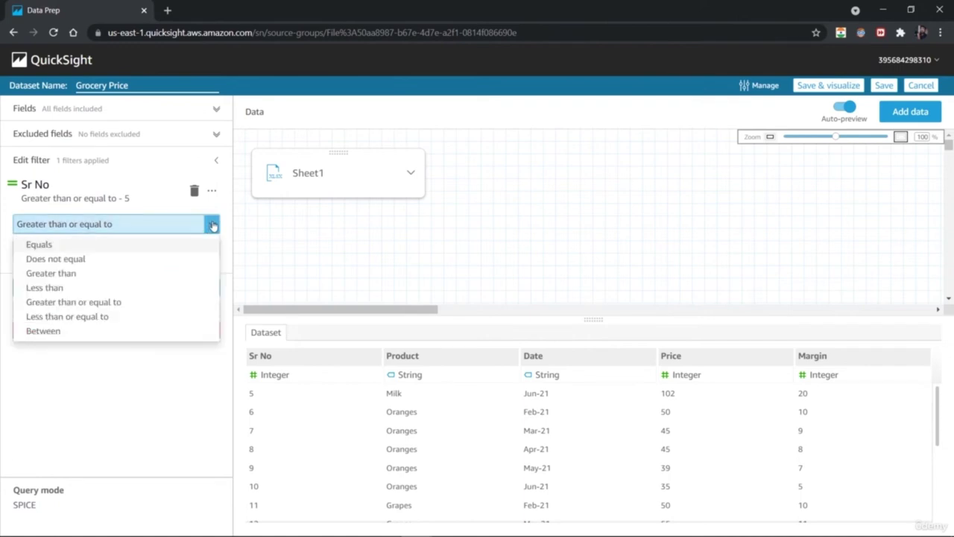
{"action": "left_click", "coordinate": [172, 331]}
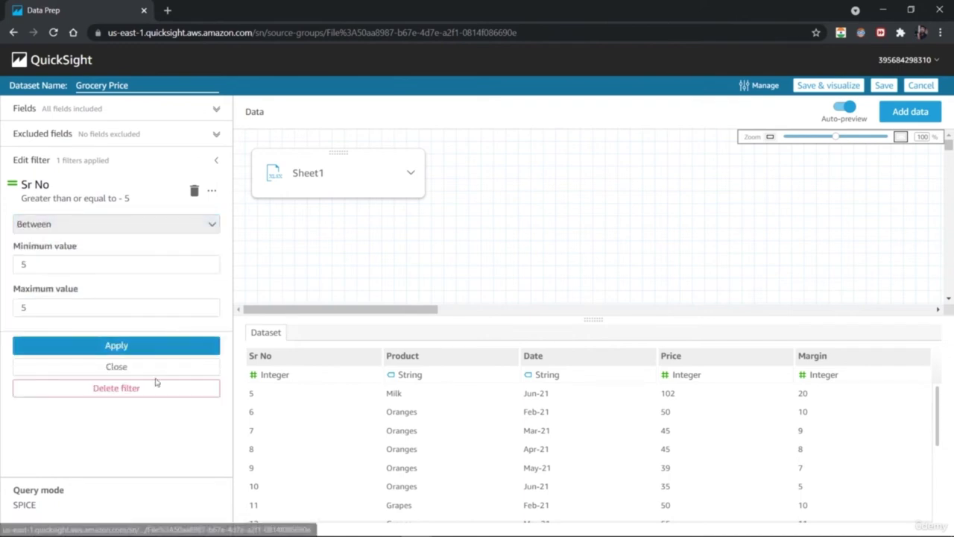
{"action": "left_click_drag", "start_coordinate": [73, 266], "coordinate": [15, 271]}
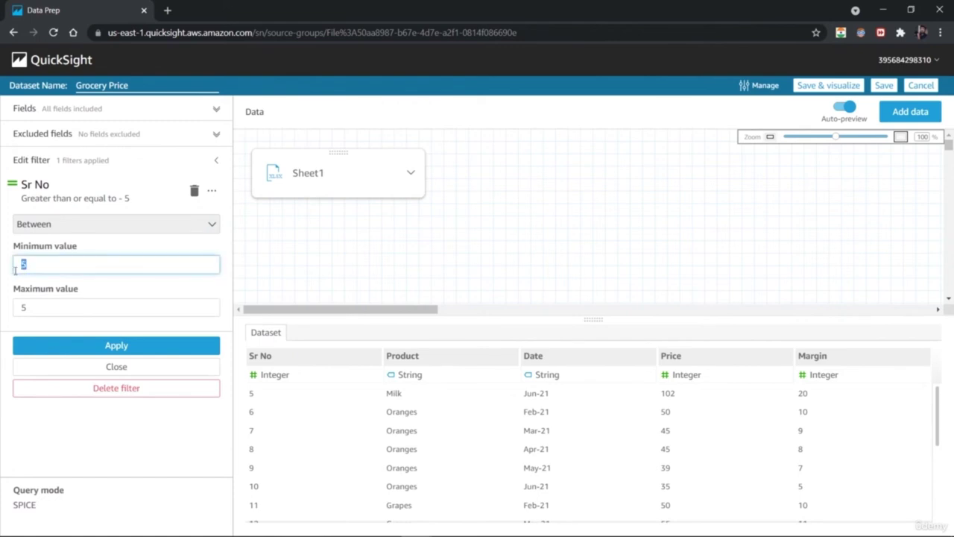
{"action": "left_click_drag", "start_coordinate": [32, 304], "coordinate": [7, 310]}
{"action": "type", "text": "8"}
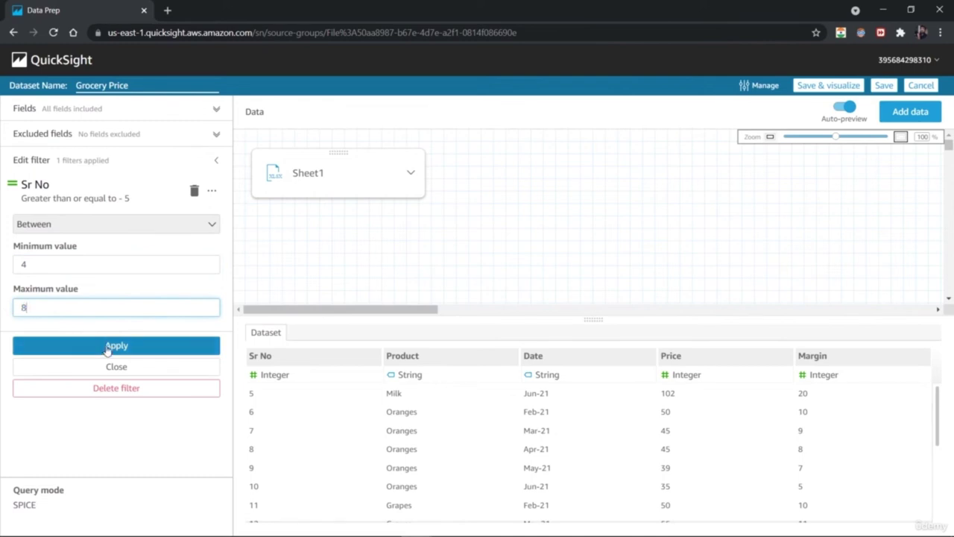
{"action": "left_click", "coordinate": [106, 347]}
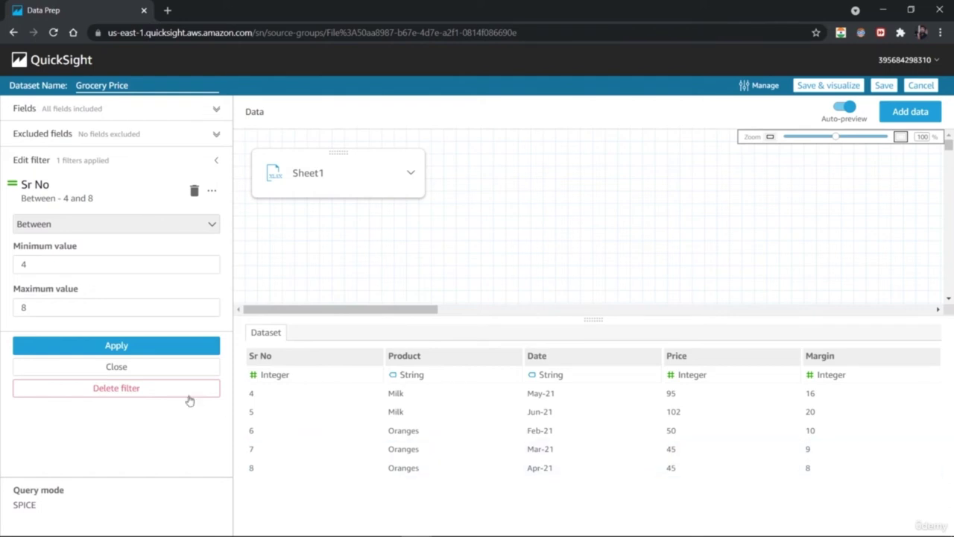
{"action": "left_click", "coordinate": [162, 368]}
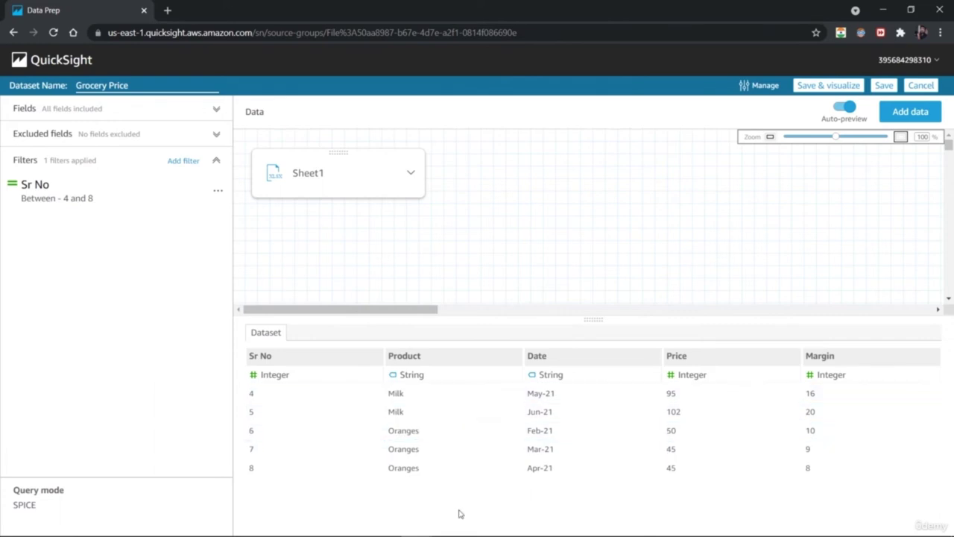
Try County as the data type of the Sr No column and return it to Integer
{"action": "left_click", "coordinate": [462, 359]}
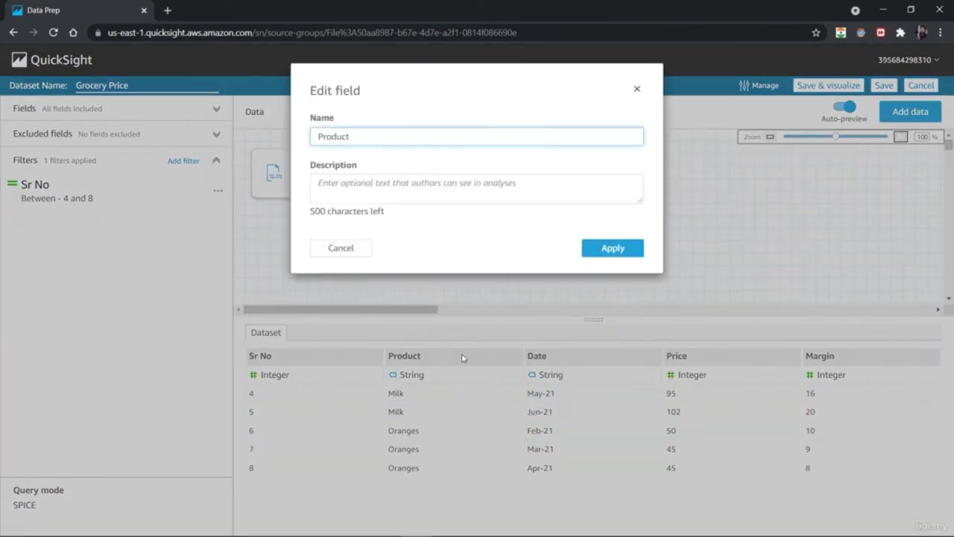
{"action": "left_click", "coordinate": [636, 89]}
{"action": "left_click", "coordinate": [257, 375]}
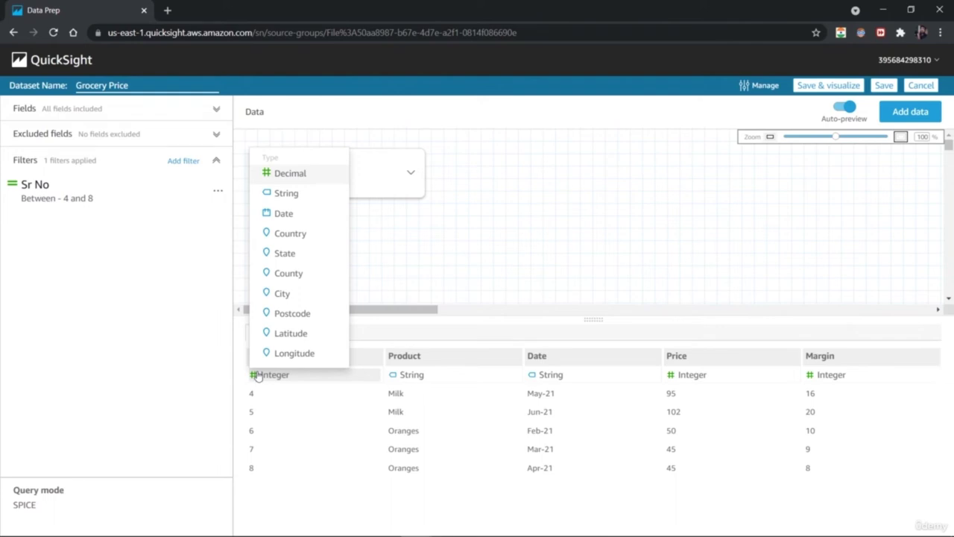
{"action": "left_click", "coordinate": [310, 274]}
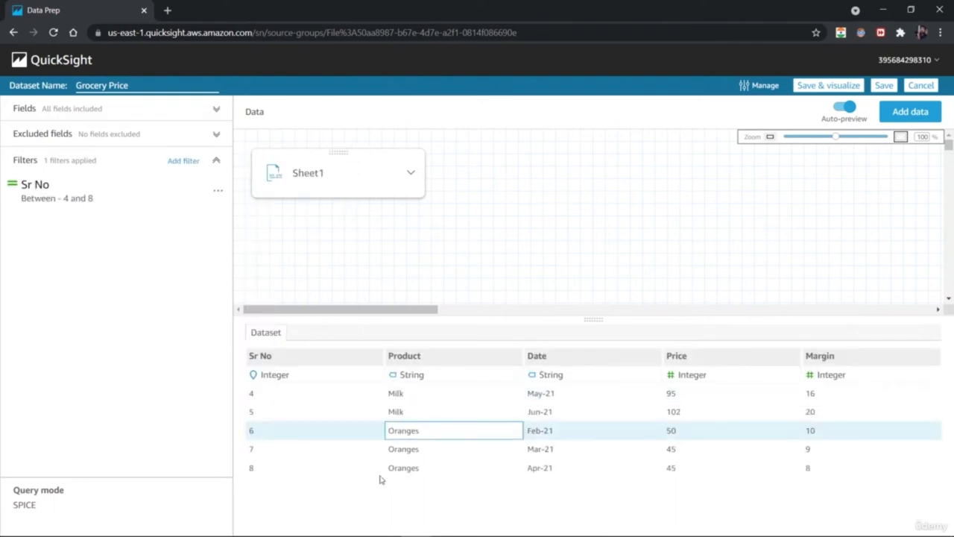
{"action": "left_click", "coordinate": [254, 375]}
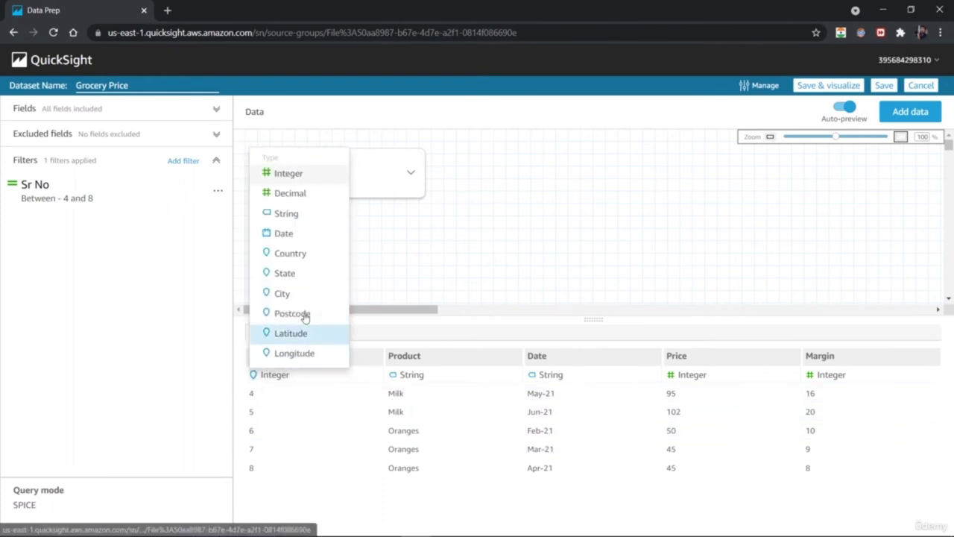
{"action": "left_click", "coordinate": [288, 174]}
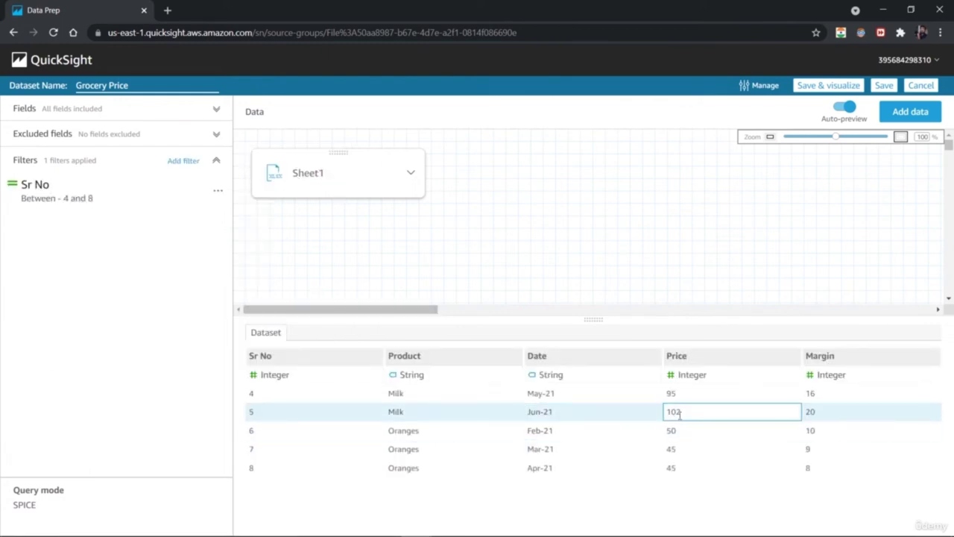
Try City as the data type of the Product column and return it to String
{"action": "left_click", "coordinate": [396, 380]}
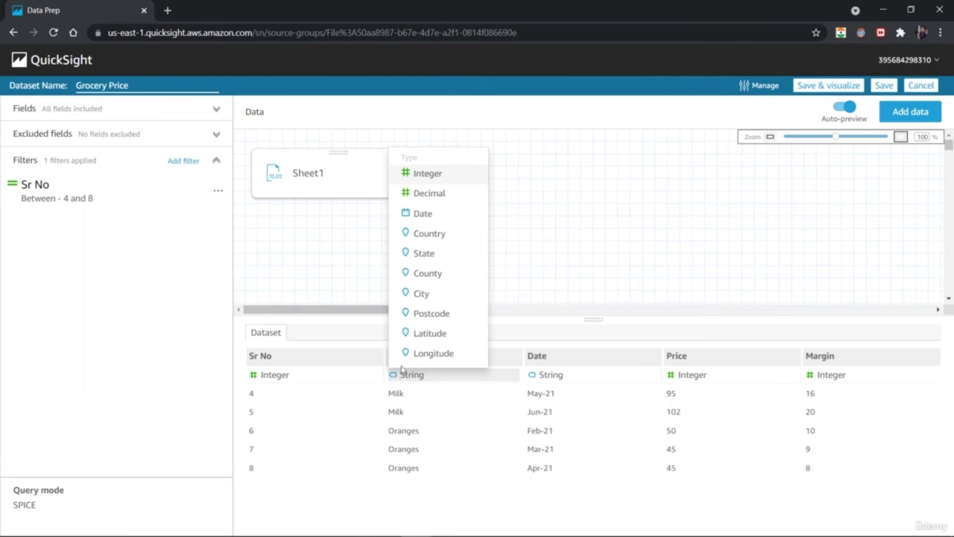
{"action": "left_click", "coordinate": [419, 295]}
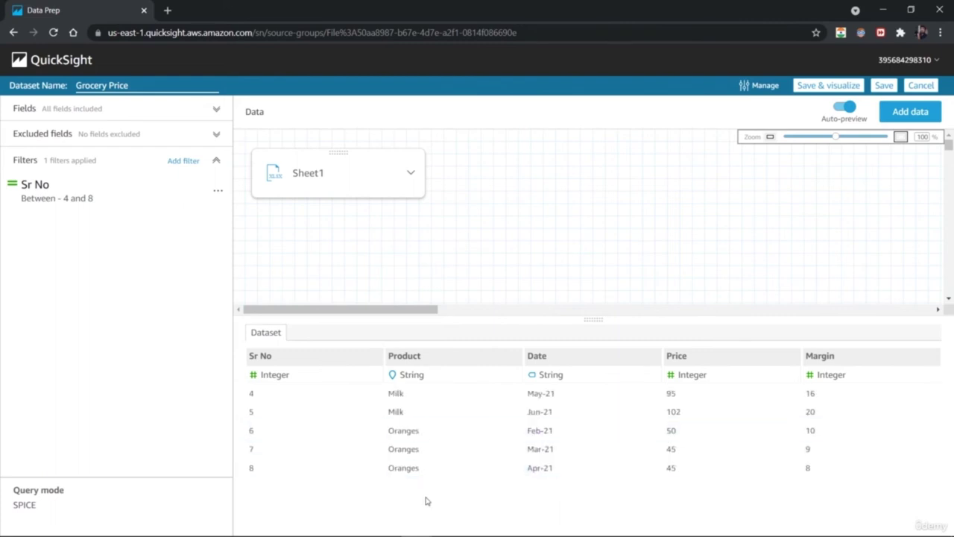
{"action": "left_click", "coordinate": [393, 375]}
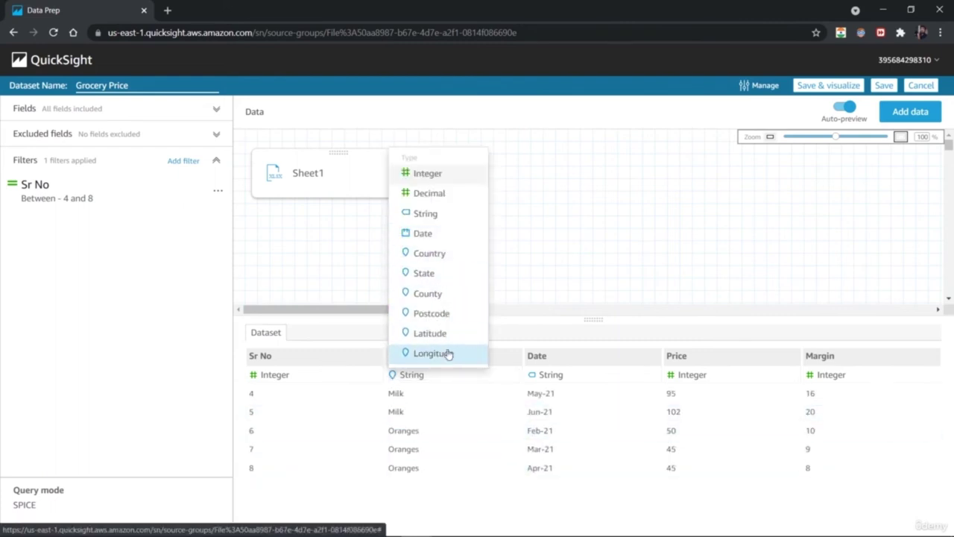
{"action": "left_click", "coordinate": [446, 217]}
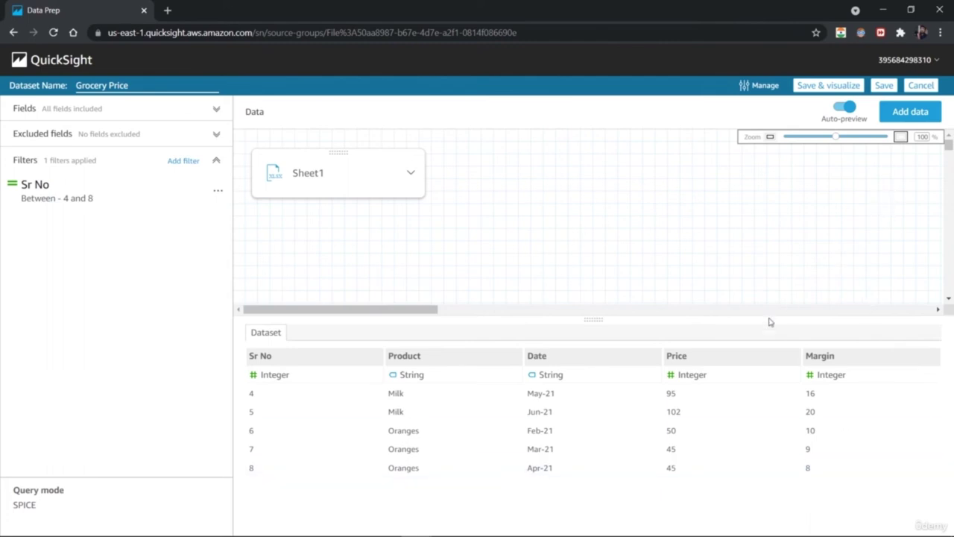
Change the data type of the Price and Margin columns to Decimal
{"action": "left_click", "coordinate": [676, 374]}
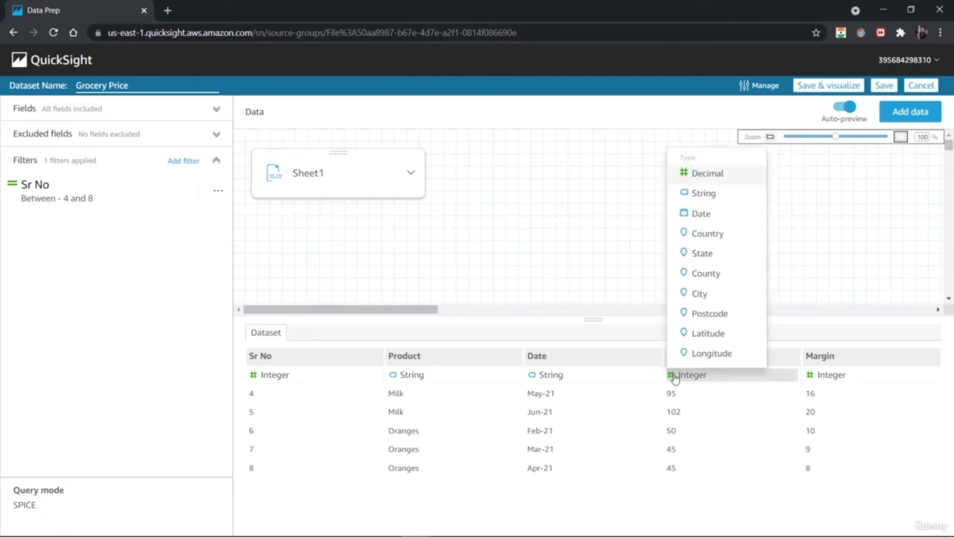
{"action": "left_click", "coordinate": [721, 179]}
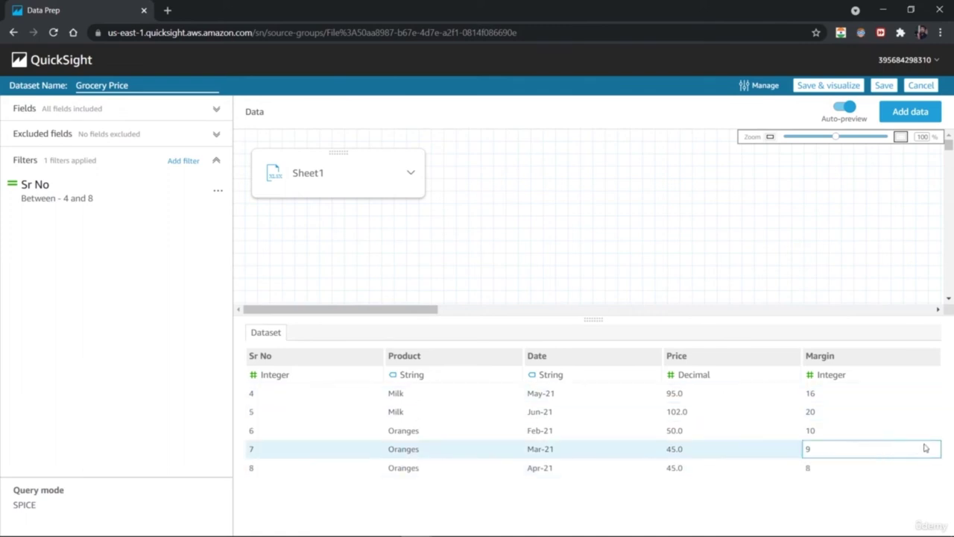
{"action": "left_click", "coordinate": [863, 363]}
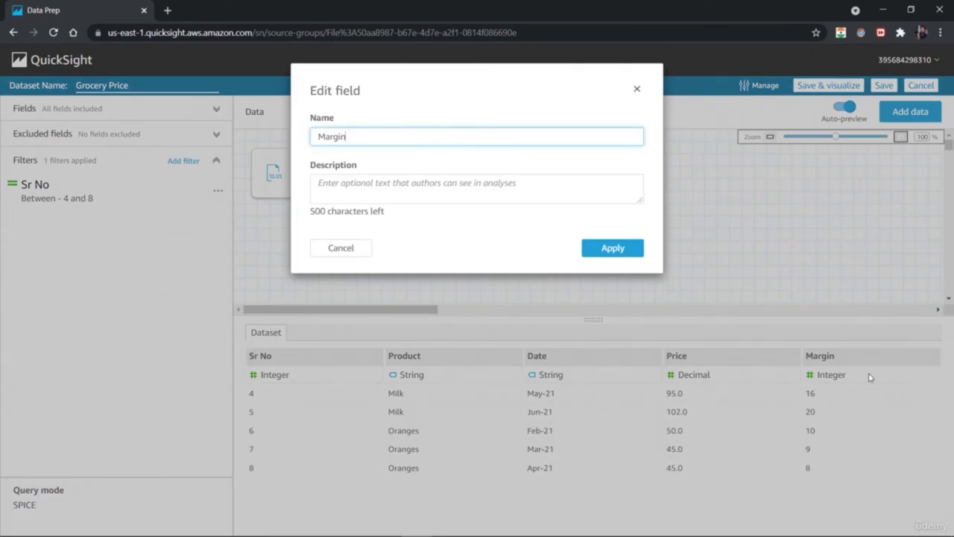
{"action": "left_click", "coordinate": [637, 89]}
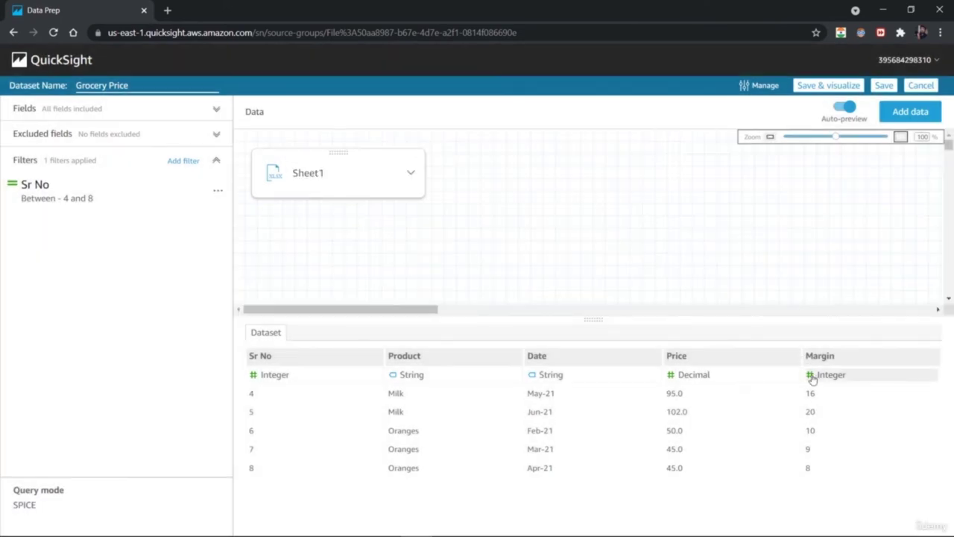
{"action": "left_click", "coordinate": [811, 376]}
{"action": "left_click", "coordinate": [820, 173]}
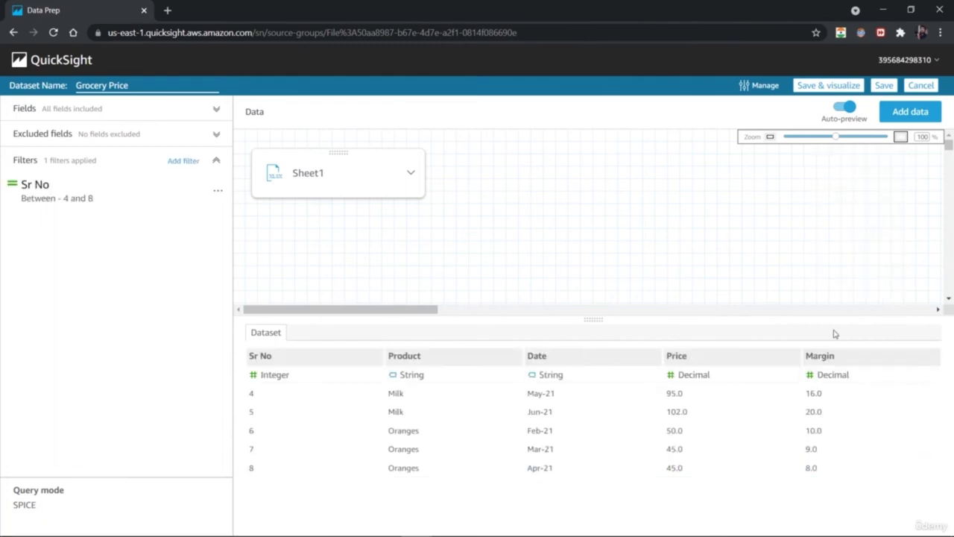
Save and visualize the dataset as a chart of the Product field, and duplicate that visual
{"action": "left_click", "coordinate": [838, 86]}
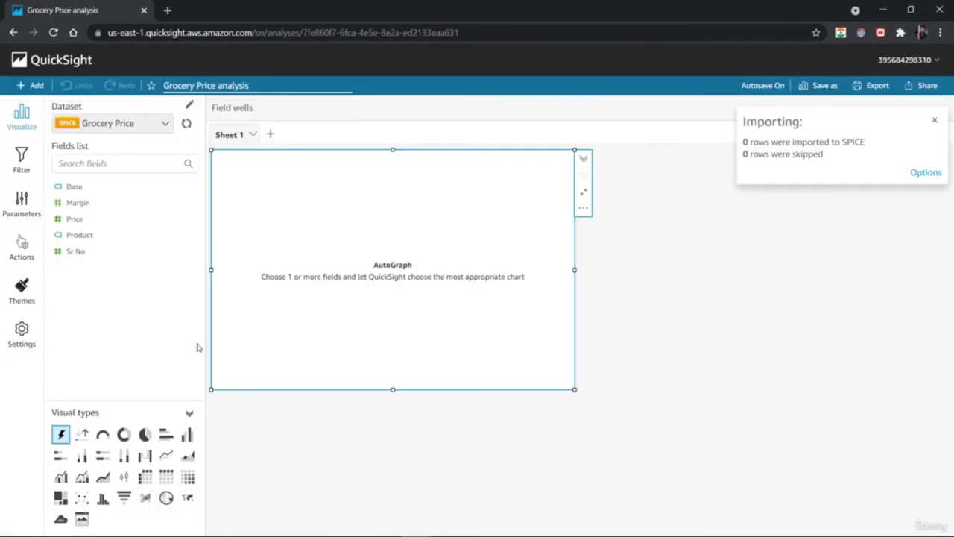
{"action": "left_click", "coordinate": [79, 234]}
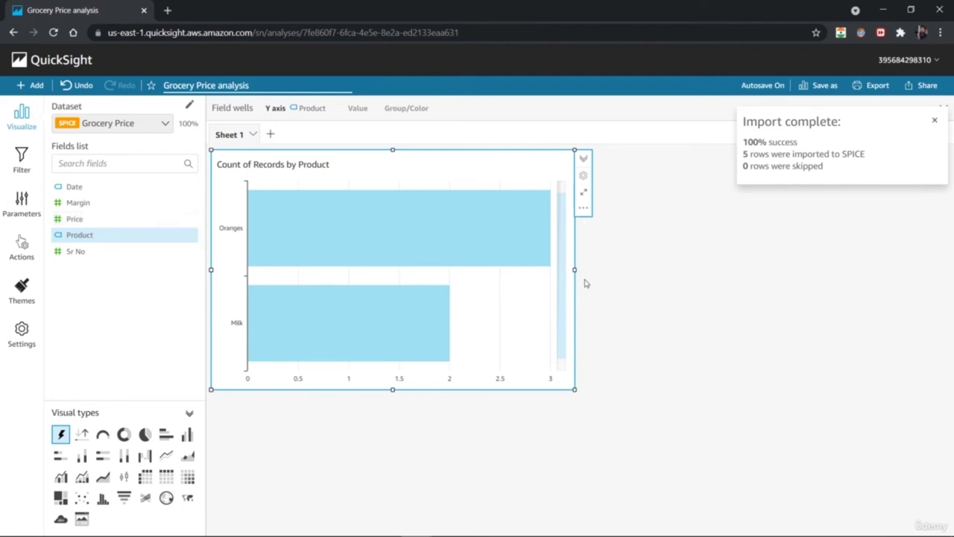
{"action": "left_click", "coordinate": [584, 208]}
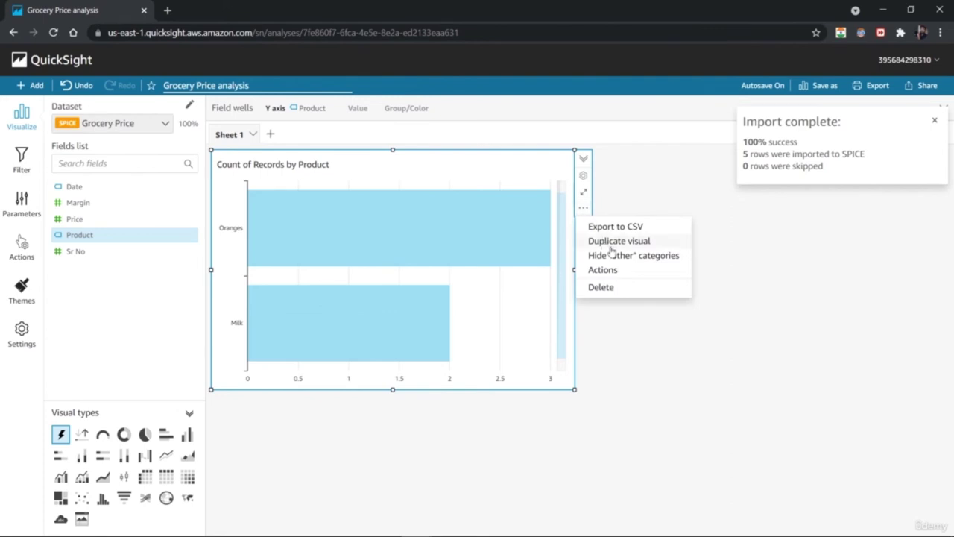
{"action": "left_click", "coordinate": [621, 247]}
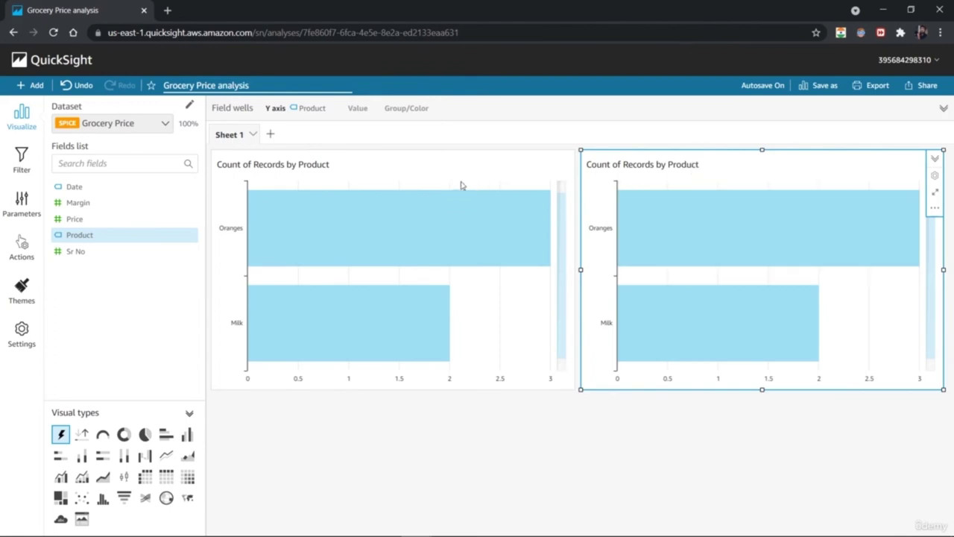
Convert the original visual to a gauge chart with Margin as the value and Price as the target value
{"action": "left_click", "coordinate": [440, 164]}
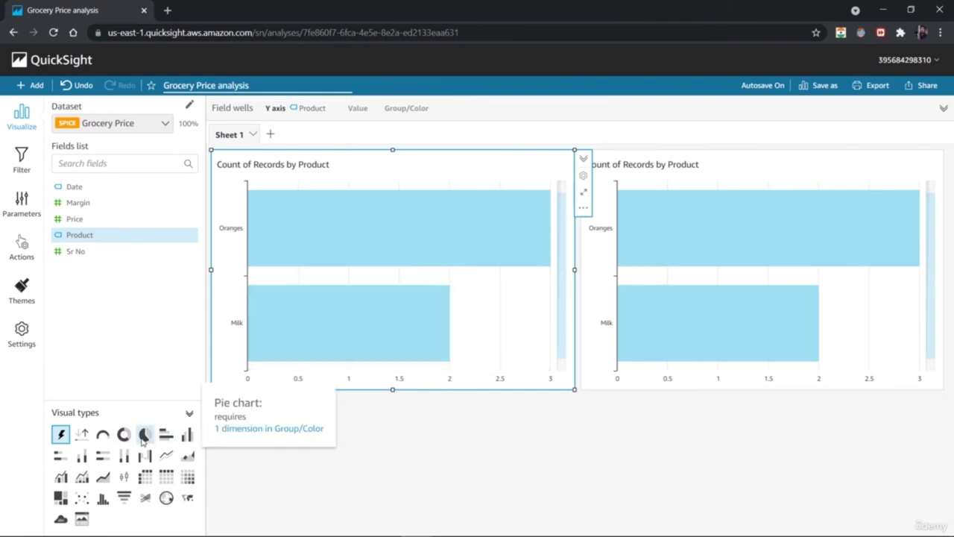
{"action": "left_click", "coordinate": [104, 435]}
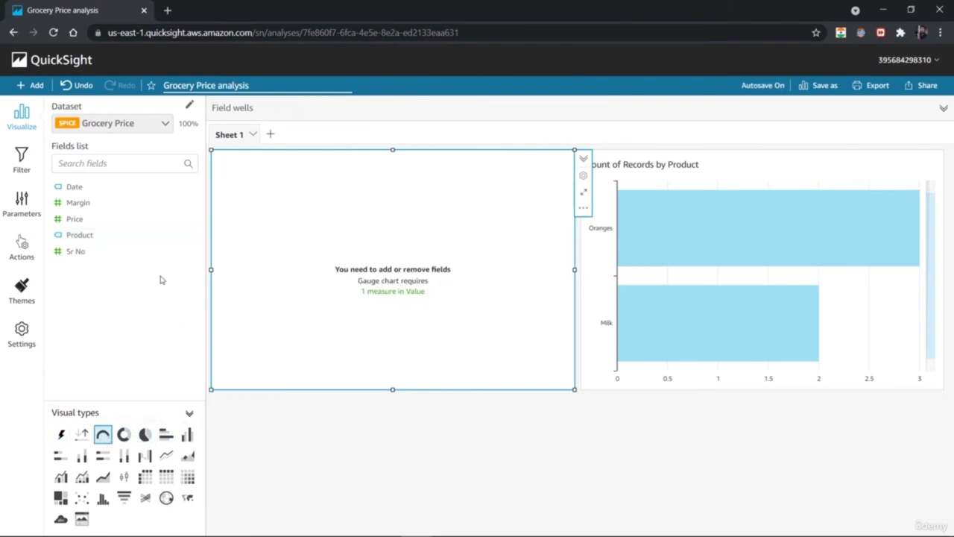
{"action": "left_click", "coordinate": [108, 208]}
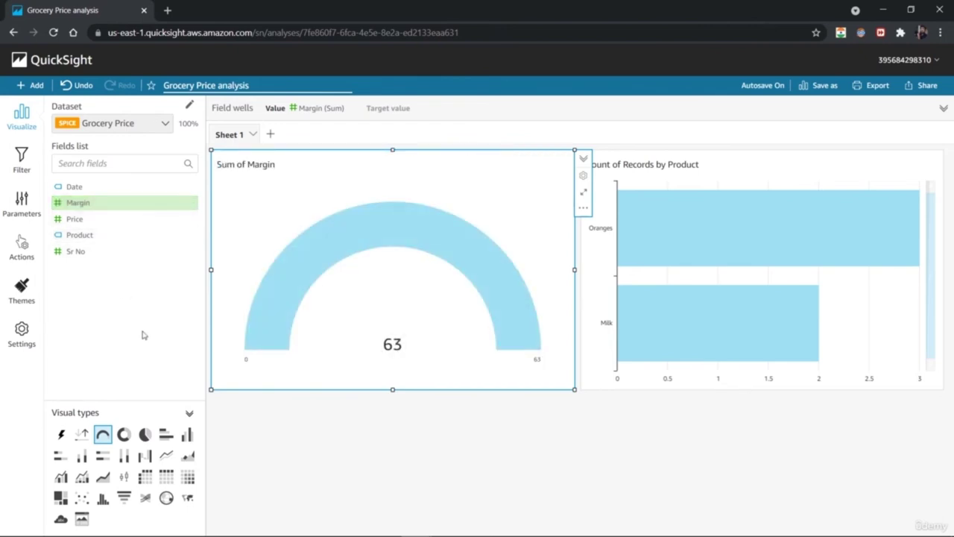
{"action": "left_click", "coordinate": [130, 221]}
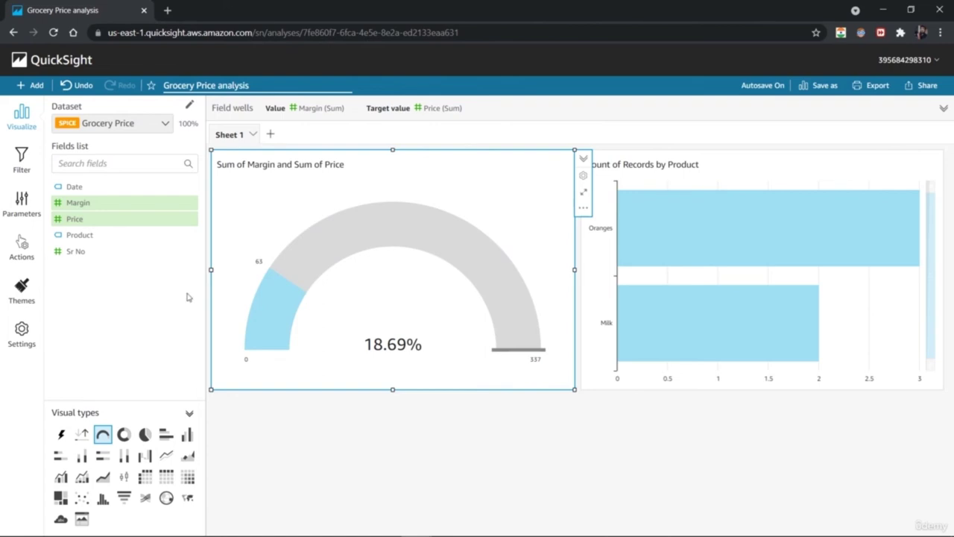
{"action": "left_click", "coordinate": [500, 462]}
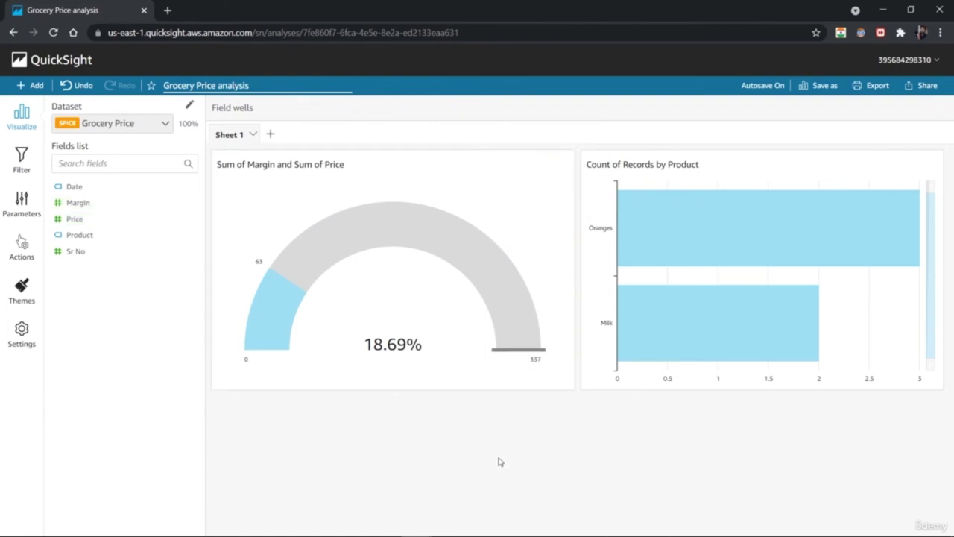
{"action": "left_click", "coordinate": [316, 184]}
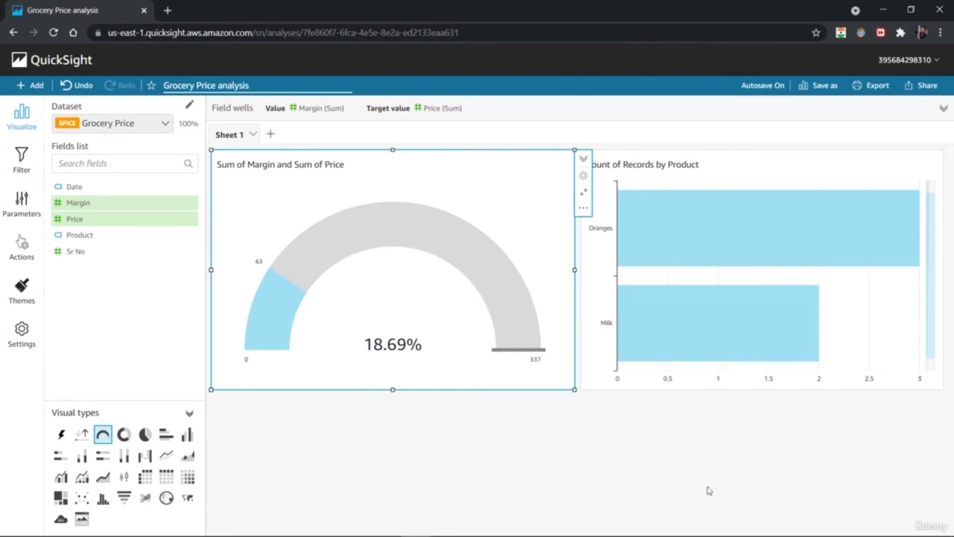
Set the chart color of the Count of Records by Product visual to orange and recolor its Milk bar light blue
{"action": "left_click", "coordinate": [809, 218]}
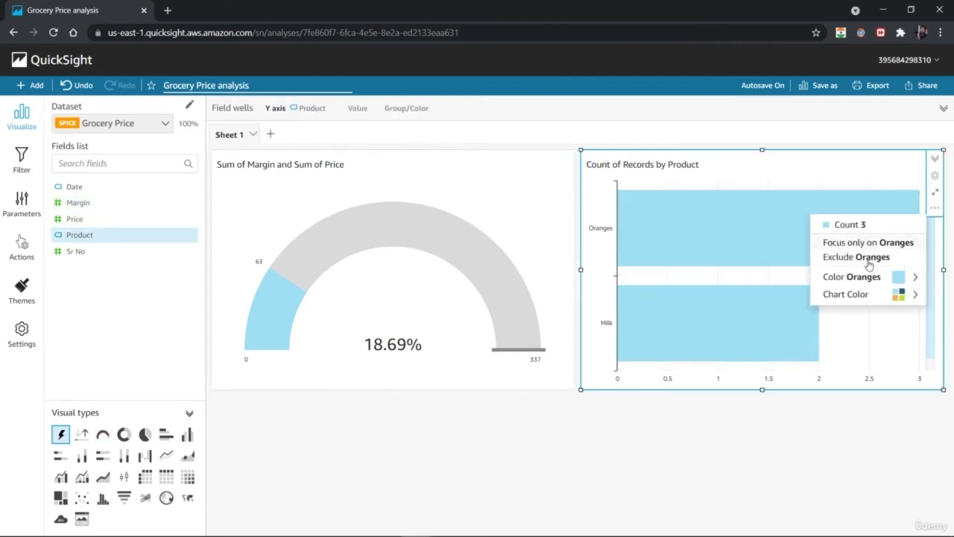
{"action": "mouse_move", "coordinate": [887, 276]}
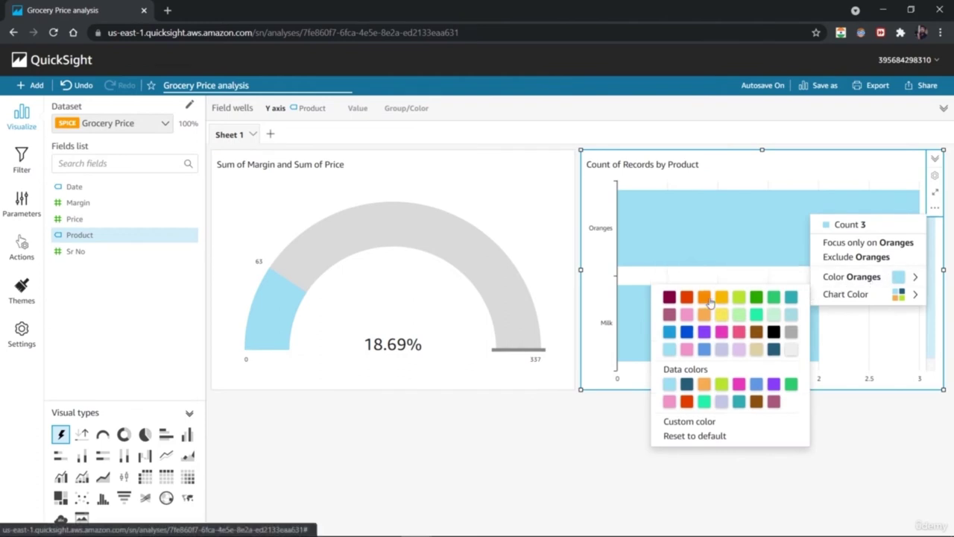
{"action": "left_click", "coordinate": [708, 299]}
{"action": "left_click", "coordinate": [742, 332]}
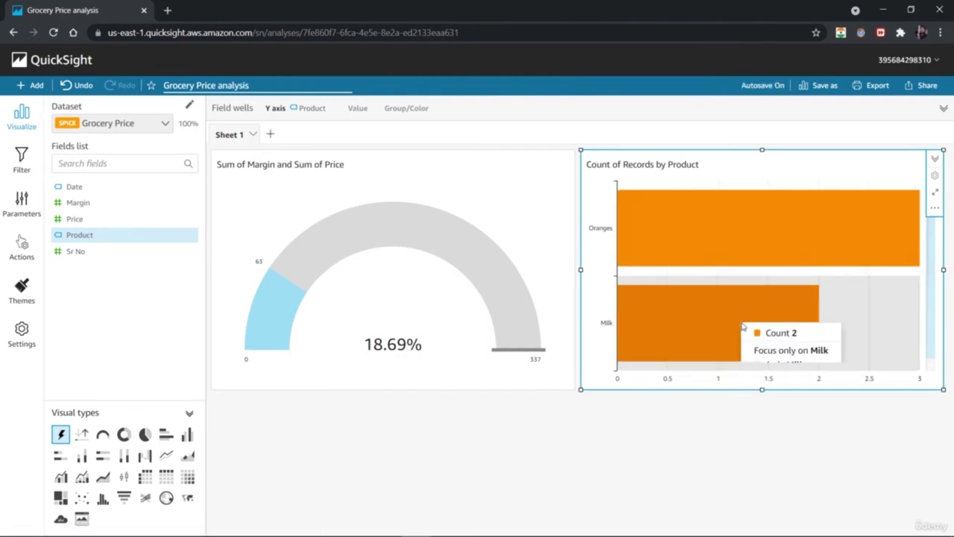
{"action": "mouse_move", "coordinate": [812, 385]}
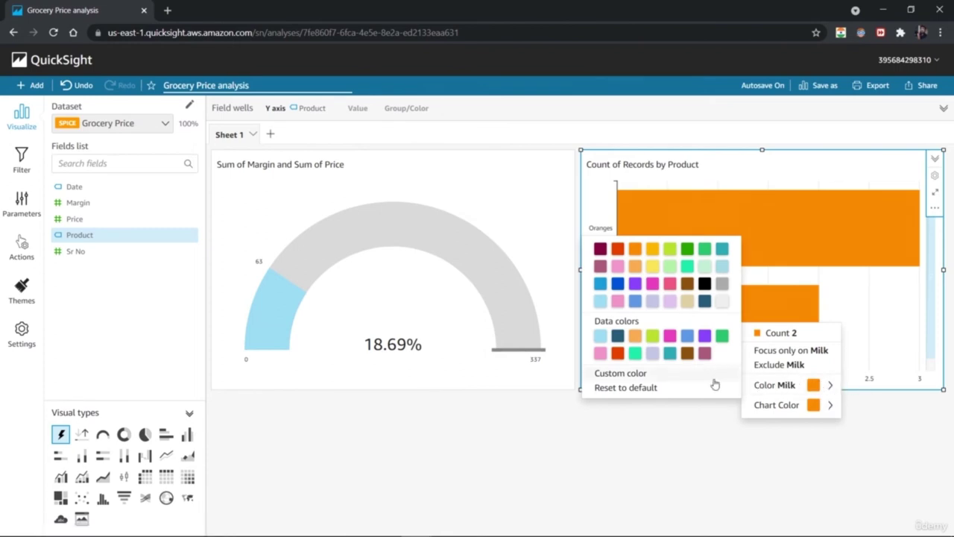
{"action": "left_click", "coordinate": [600, 335]}
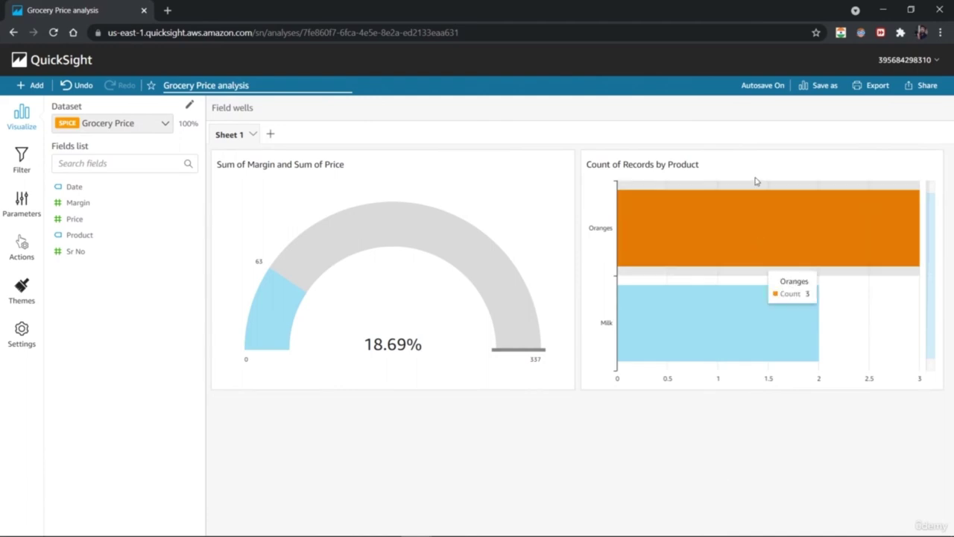
Recolor the Oranges bar in the Count of Records by Product visual to a lighter orange
{"action": "left_click", "coordinate": [756, 240]}
{"action": "left_click", "coordinate": [795, 298]}
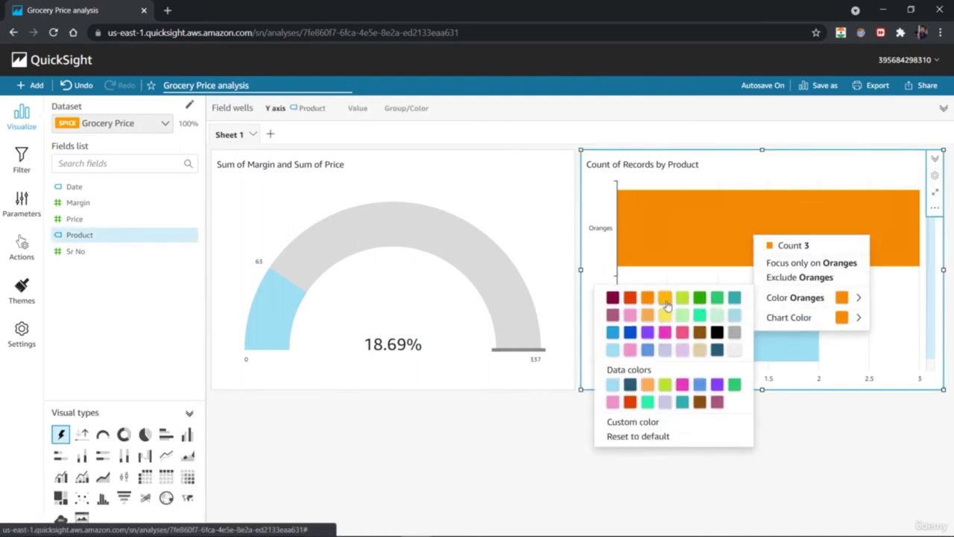
{"action": "left_click", "coordinate": [645, 314]}
{"action": "left_click", "coordinate": [602, 488]}
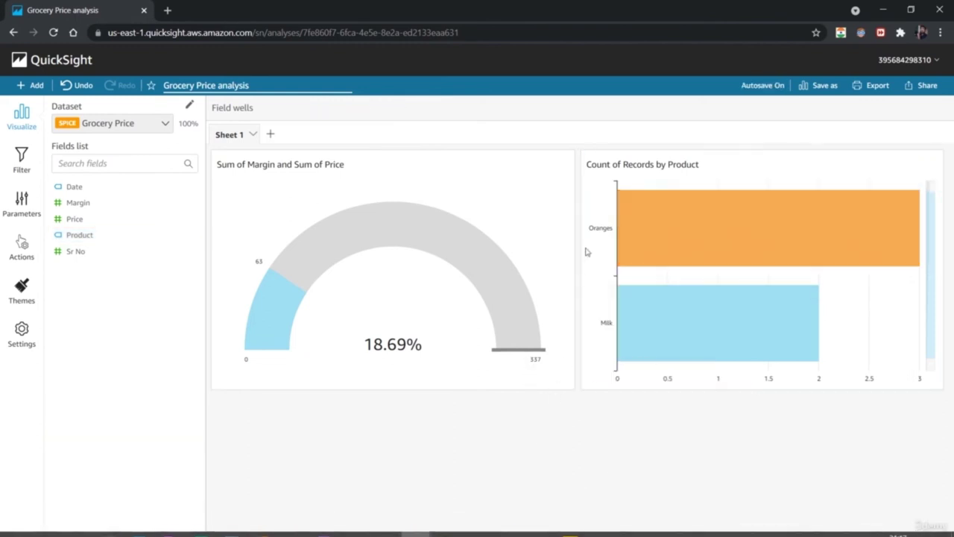
{"action": "left_click", "coordinate": [540, 226]}
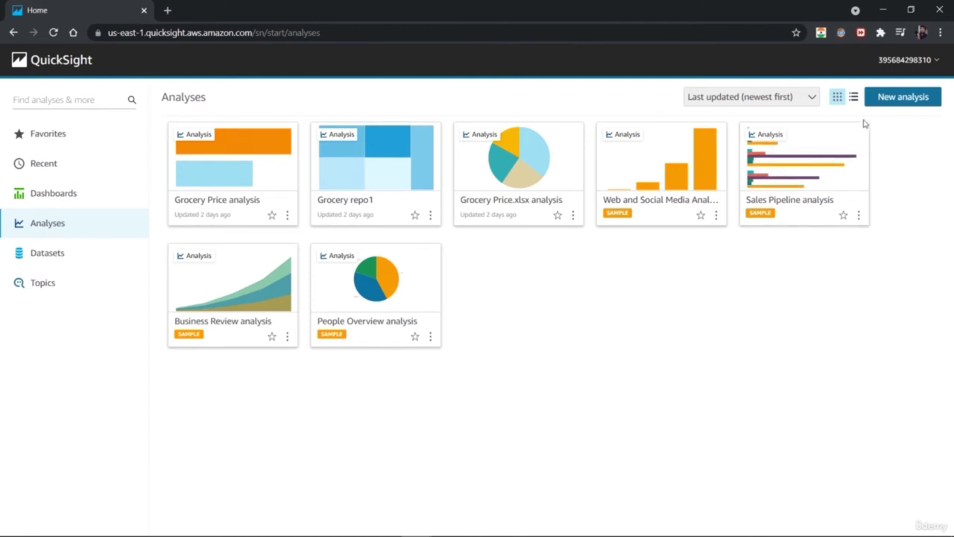
Show the analyses as a list and start a new analysis with a new dataset
{"action": "left_click", "coordinate": [852, 97]}
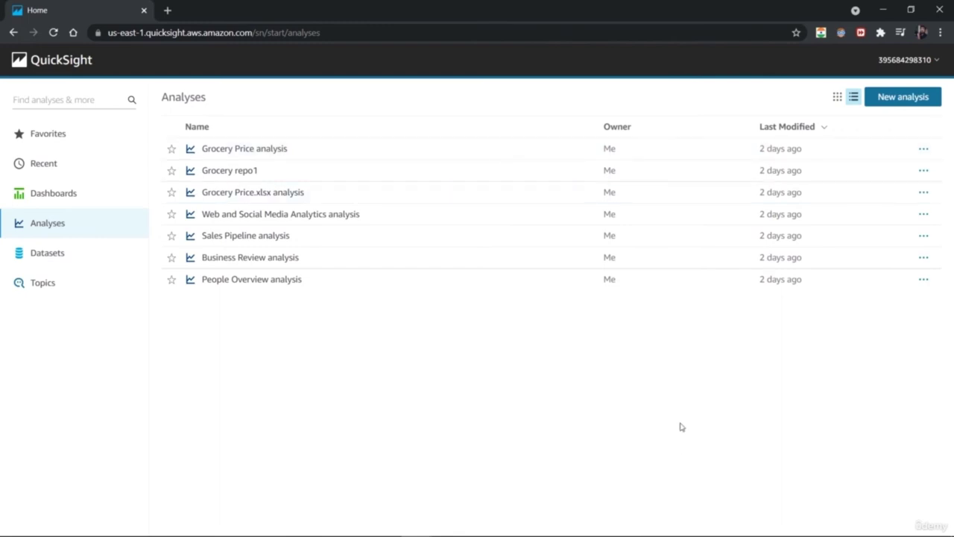
{"action": "left_click", "coordinate": [889, 103]}
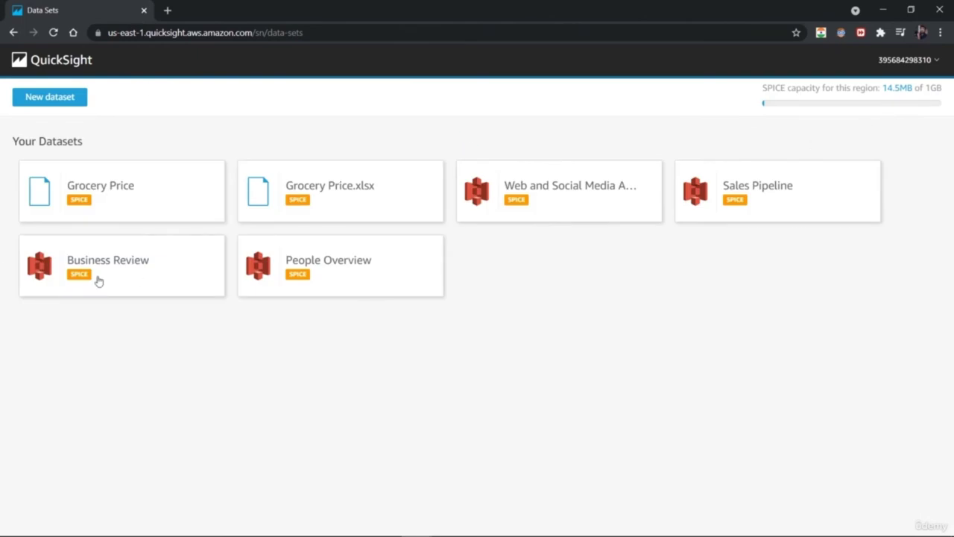
{"action": "left_click", "coordinate": [50, 96]}
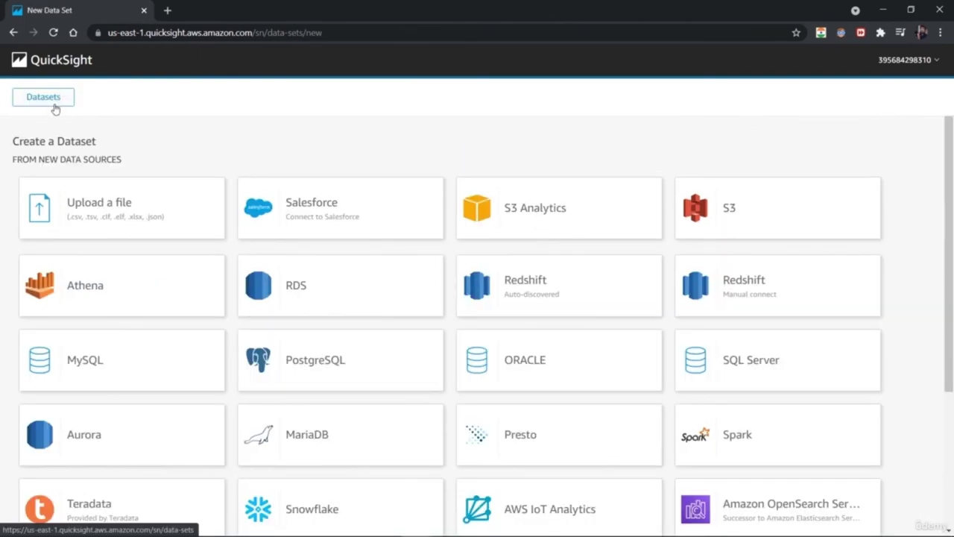
Upload Billing2.xlsx as the data source and open its Sheet1 for editing and previewing the data
{"action": "left_click", "coordinate": [123, 202]}
{"action": "double_click", "coordinate": [262, 93]}
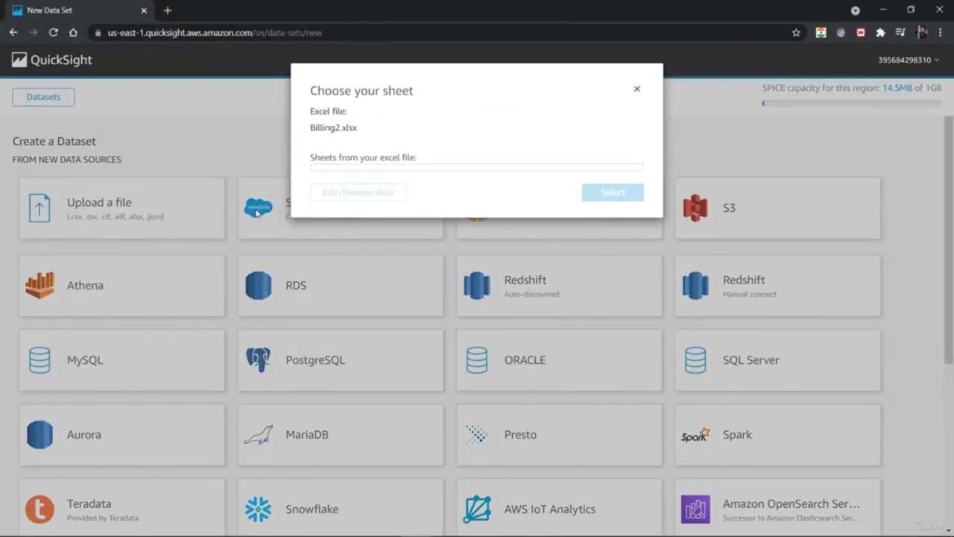
{"action": "left_click", "coordinate": [350, 181]}
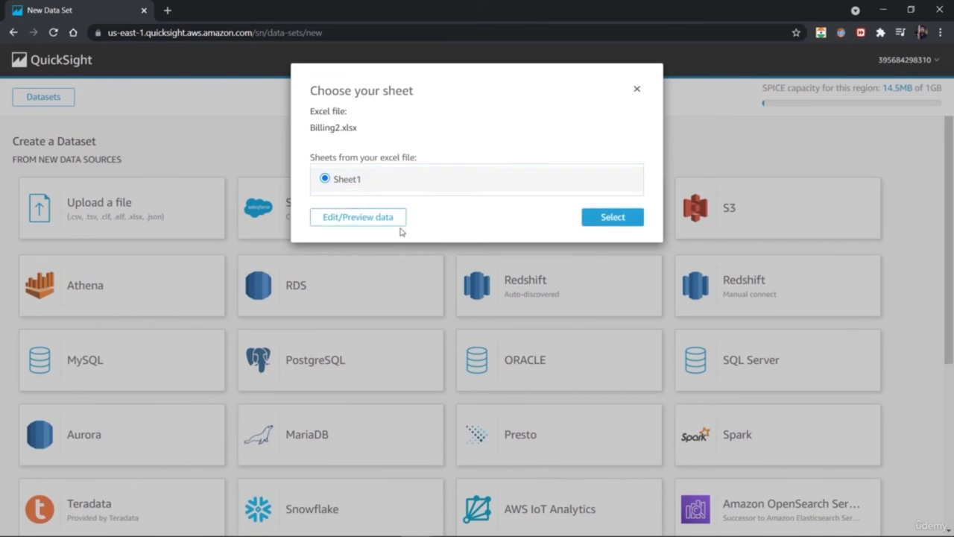
{"action": "left_click", "coordinate": [365, 220]}
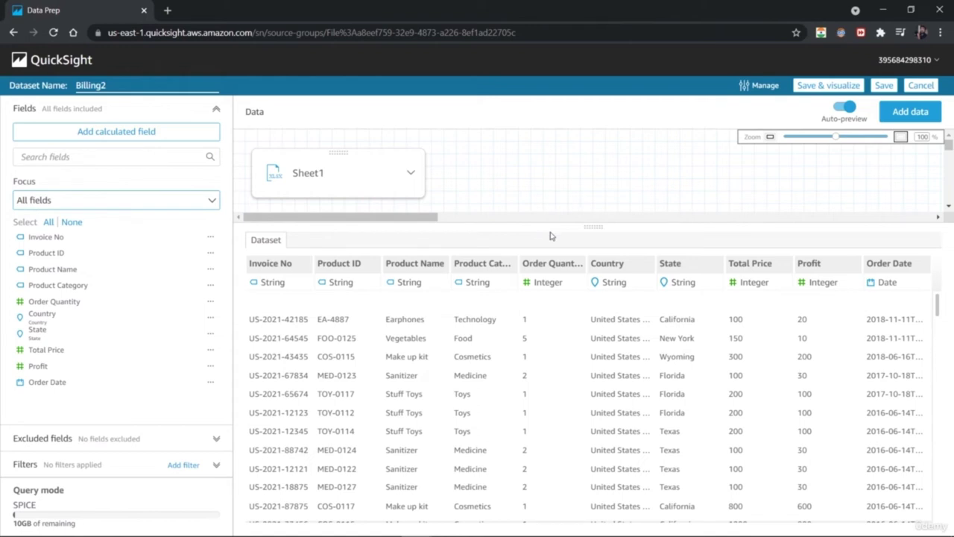
Change the data type of the Total Price and Profit columns to Decimal
{"action": "left_click", "coordinate": [753, 282]}
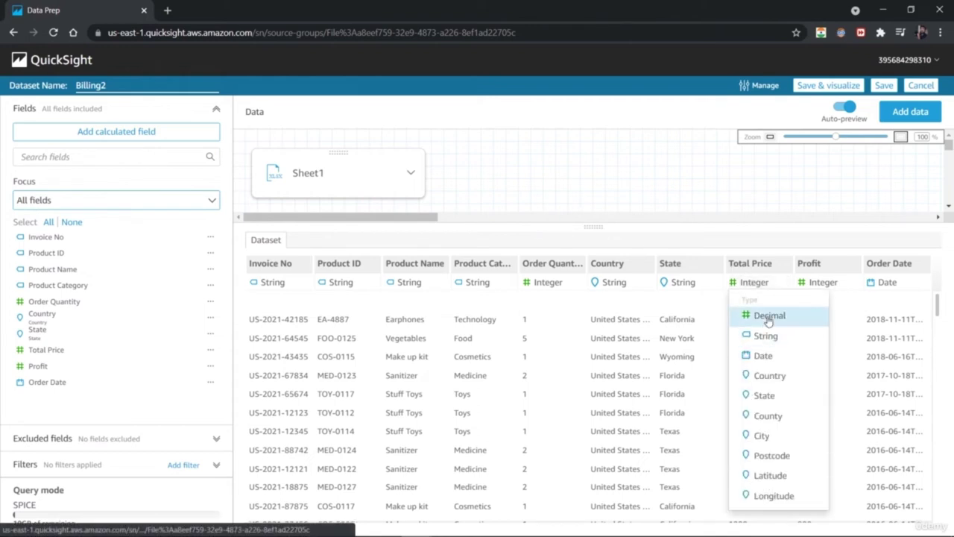
{"action": "left_click", "coordinate": [768, 317]}
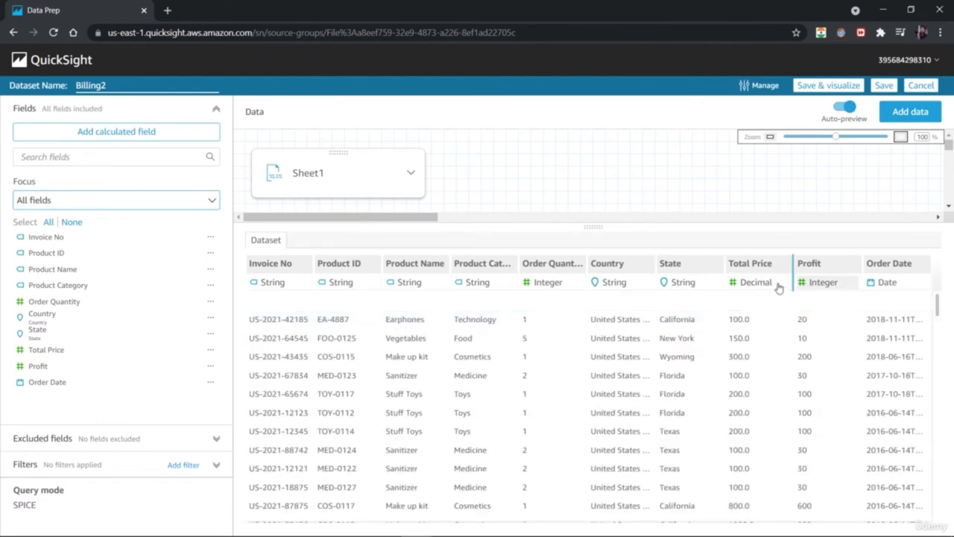
{"action": "left_click", "coordinate": [818, 283]}
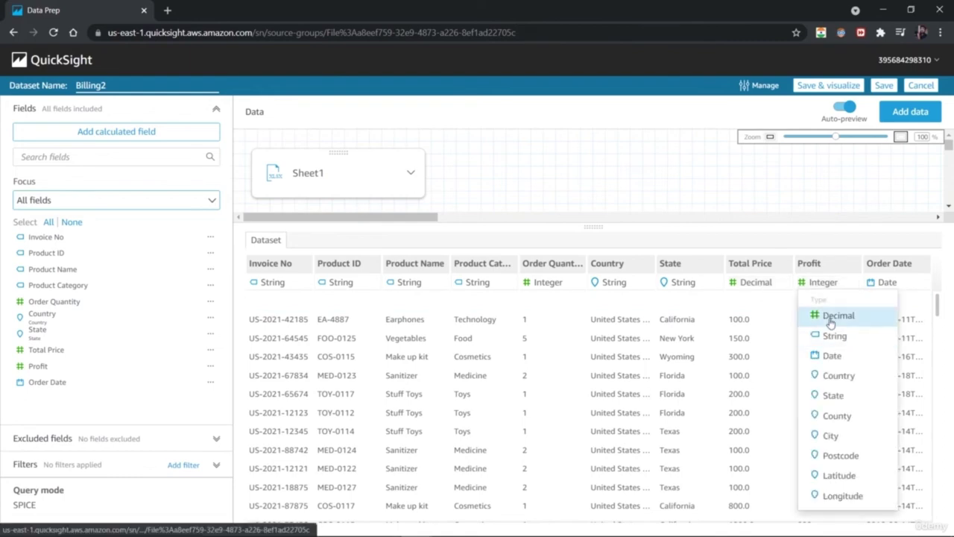
{"action": "left_click", "coordinate": [830, 319]}
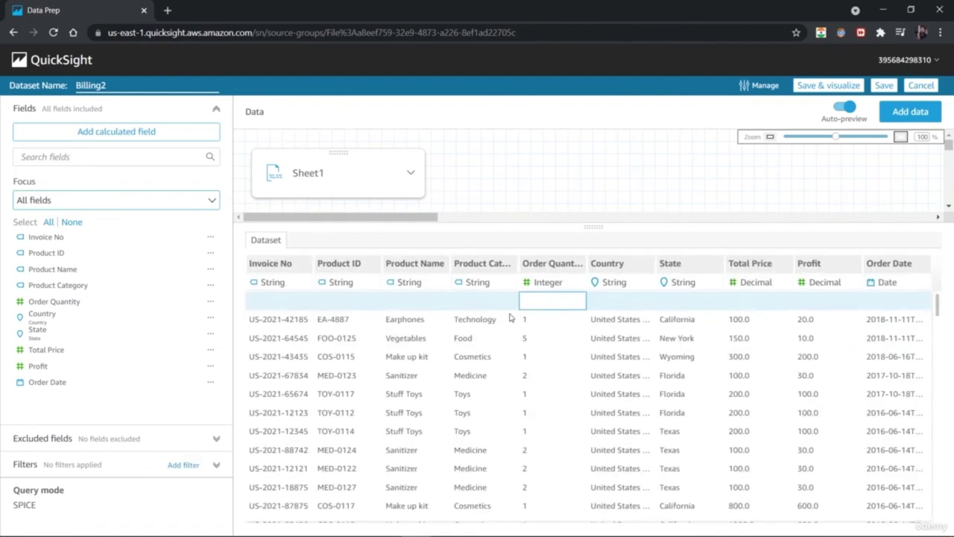
Add a calculated field with the formula ceil({Profit})
{"action": "left_click", "coordinate": [142, 139]}
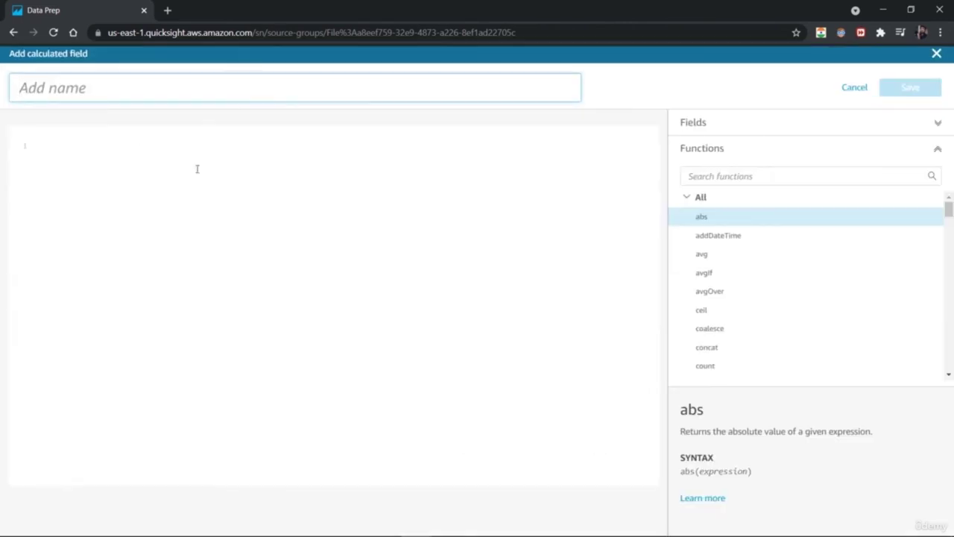
{"action": "left_click", "coordinate": [761, 314]}
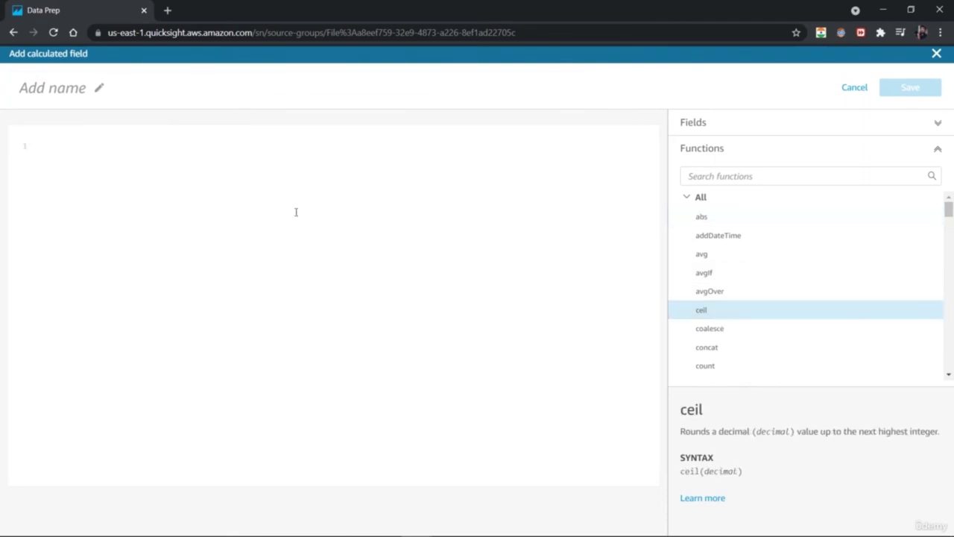
{"action": "type", "text": "cei"}
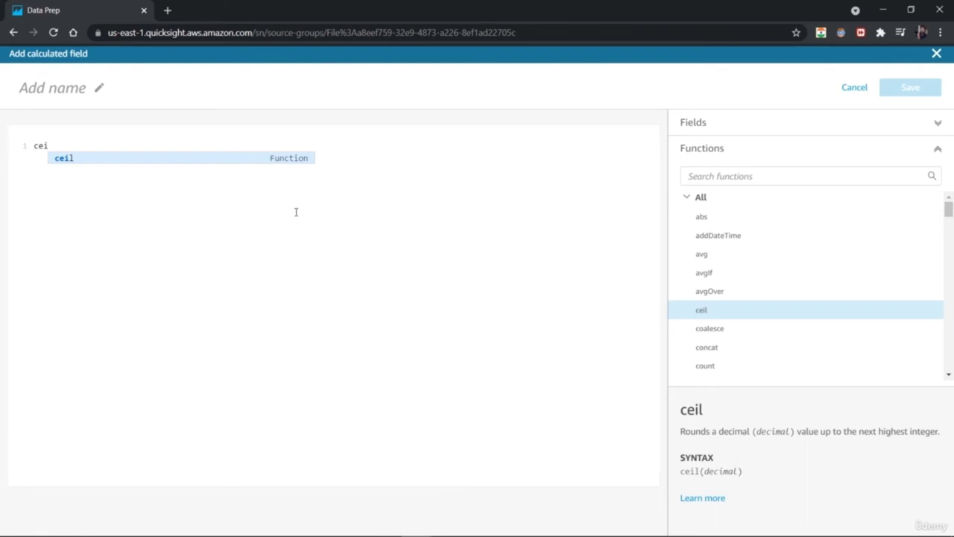
{"action": "key", "text": "Return"}
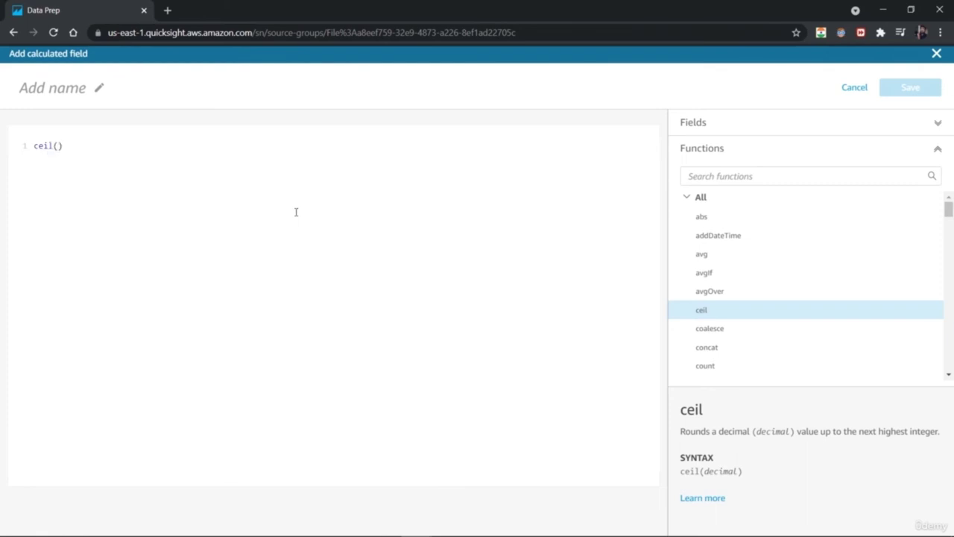
{"action": "type", "text": "pro"}
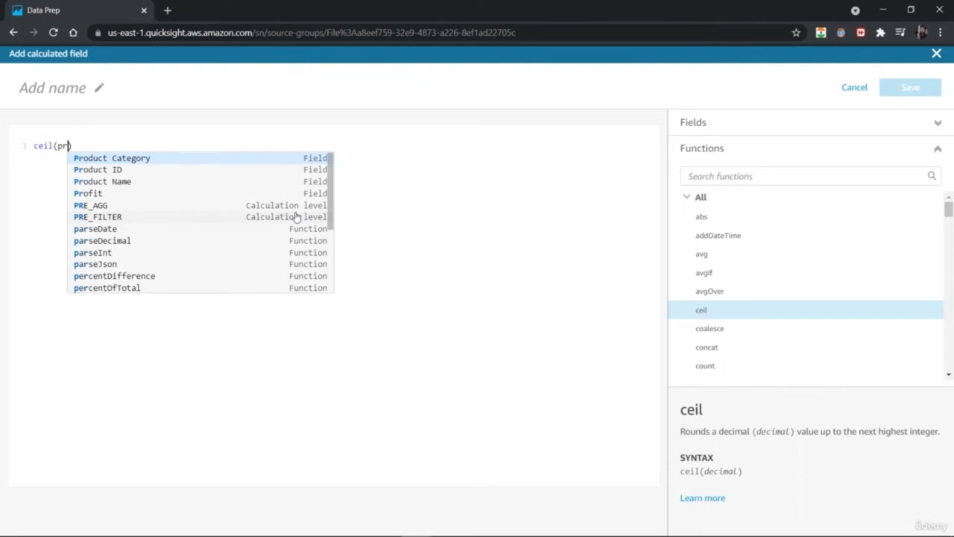
{"action": "left_click", "coordinate": [102, 193]}
Name the calculated field "Ceiling of Profit values" and save it
{"action": "left_click", "coordinate": [82, 88]}
{"action": "type", "text": "Cei"}
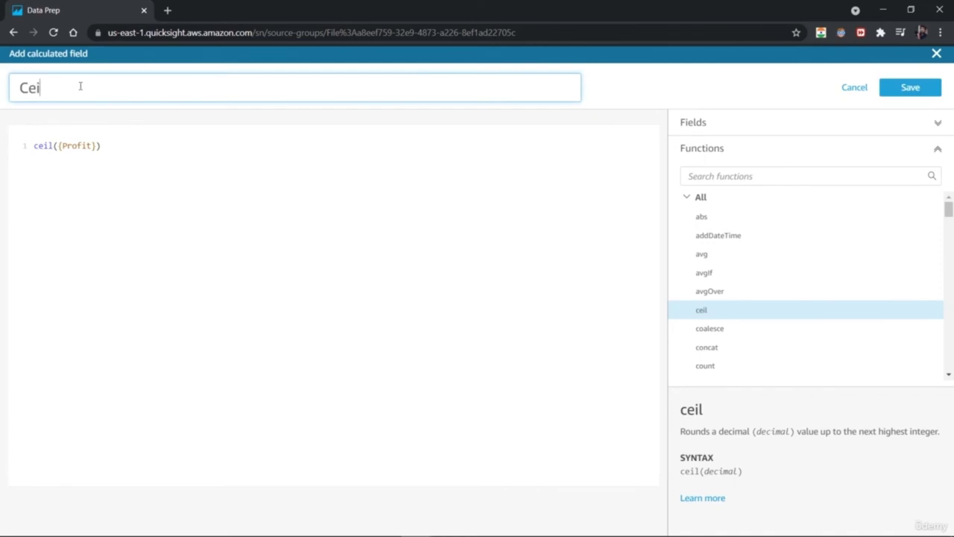
{"action": "type", "text": "ling of Profit values"}
{"action": "left_click", "coordinate": [910, 87]}
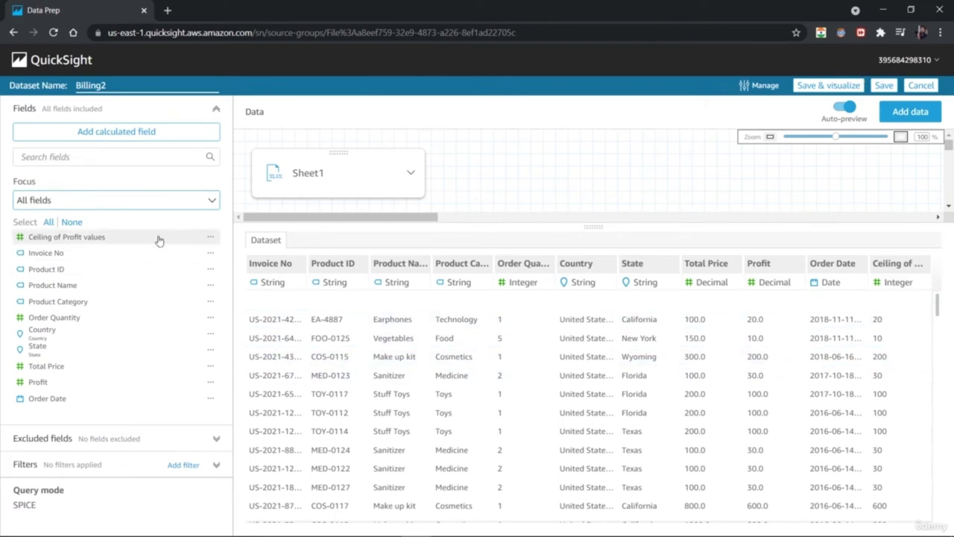
Change the Ceiling of Profit values calculation to ceil({Profit}+1) and save it
{"action": "left_click", "coordinate": [210, 237]}
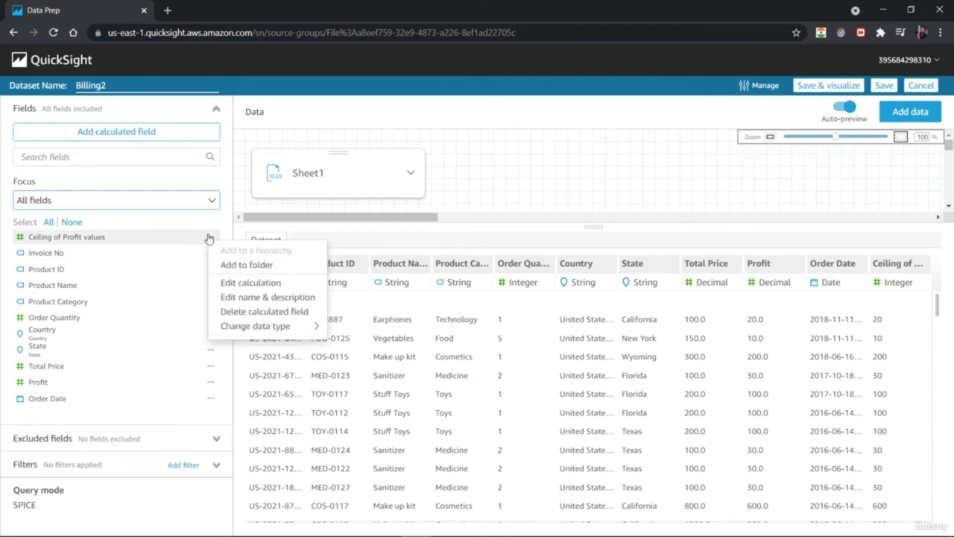
{"action": "left_click", "coordinate": [234, 282]}
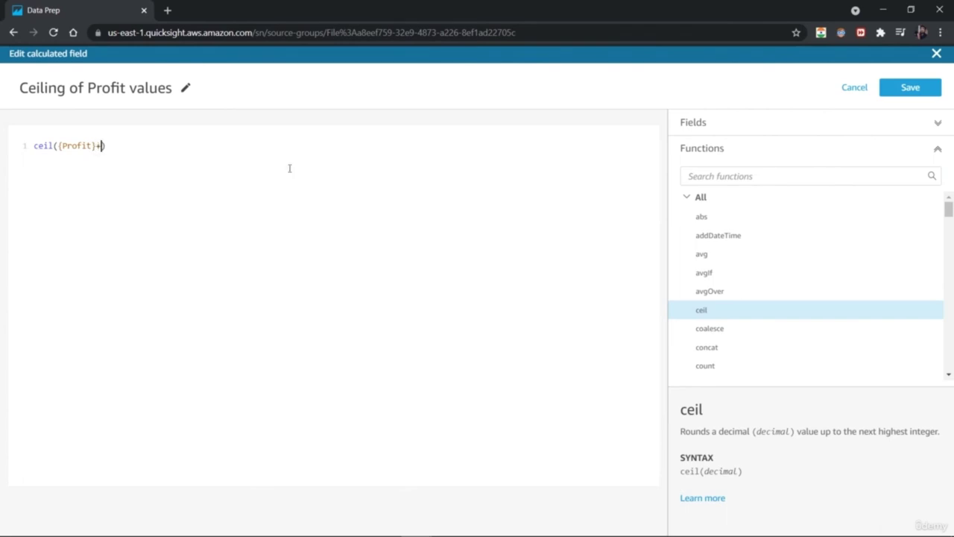
{"action": "left_click", "coordinate": [909, 89]}
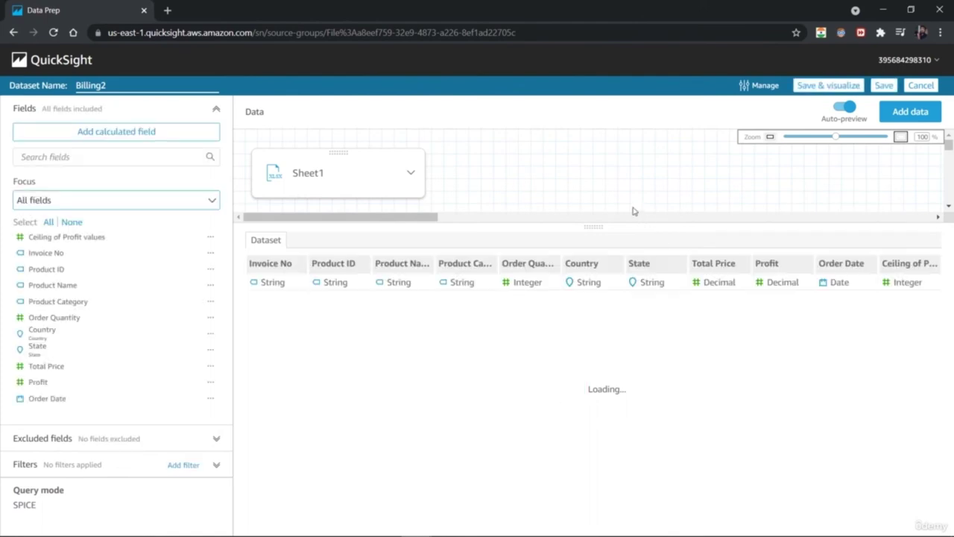
Examine the recalculated values of the Ceiling of Profit values column in the dataset preview
{"action": "left_click", "coordinate": [919, 334]}
{"action": "key", "text": "Down"}
{"action": "key", "text": "Down"}
{"action": "key", "text": "Down"}
{"action": "key", "text": "Down"}
{"action": "key", "text": "Down"}
{"action": "key", "text": "Down"}
{"action": "key", "text": "Down"}
{"action": "left_click", "coordinate": [906, 298]}
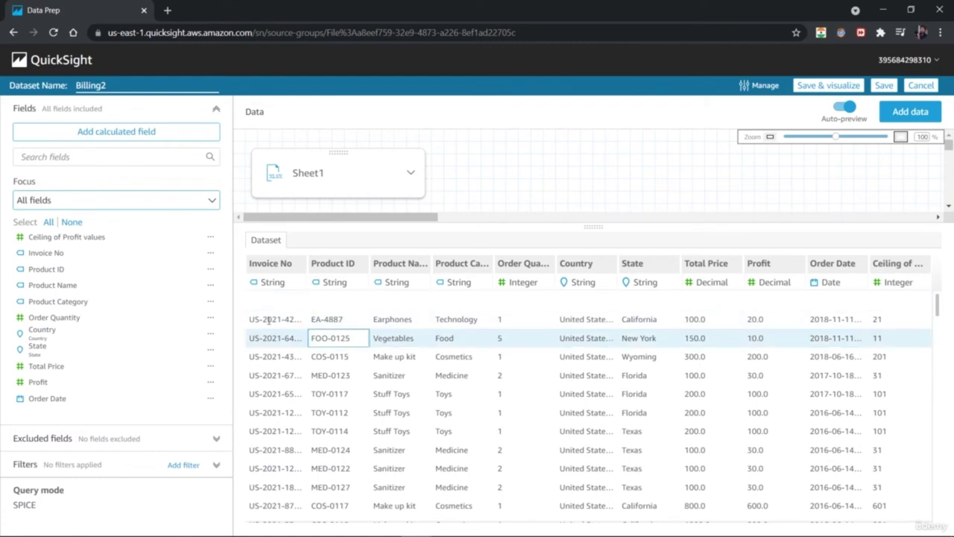
Reopen the Ceiling of Profit values calculation for editing and rename the field "Tax from Profit"
{"action": "left_click", "coordinate": [210, 238]}
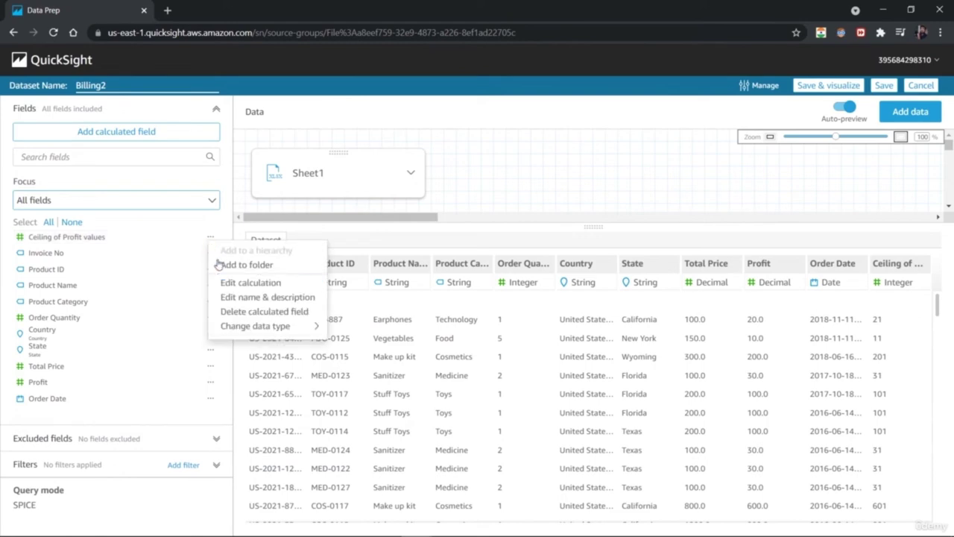
{"action": "left_click", "coordinate": [237, 289]}
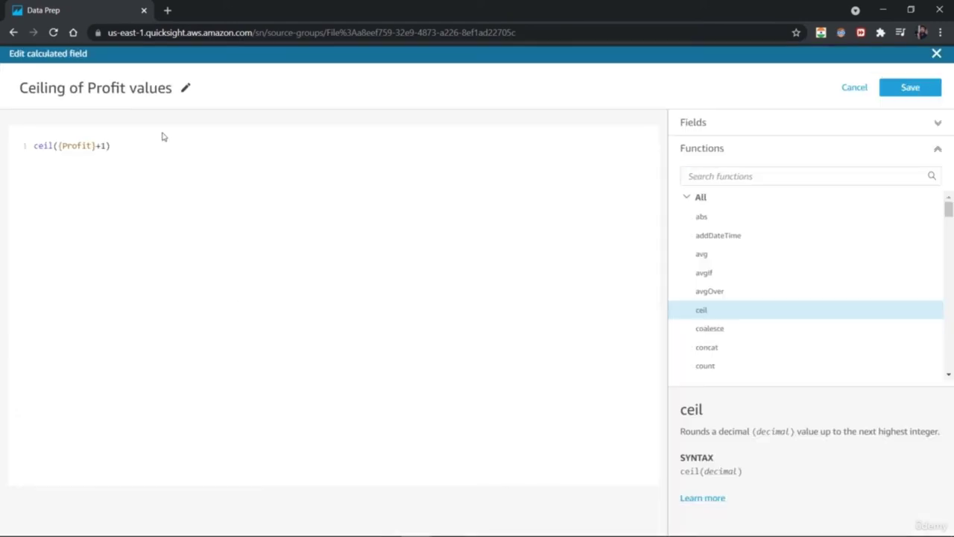
{"action": "left_click_drag", "start_coordinate": [83, 87], "coordinate": [10, 89]}
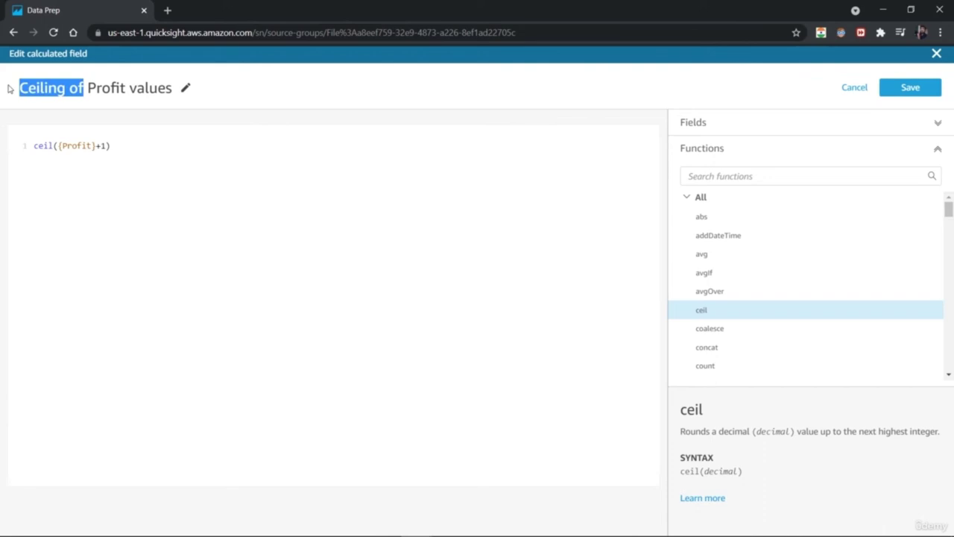
{"action": "left_click", "coordinate": [185, 88]}
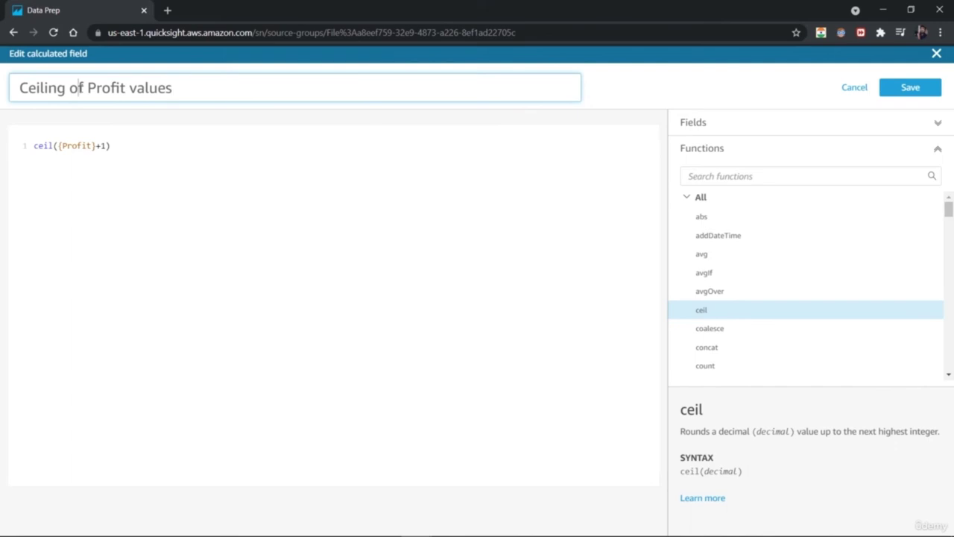
{"action": "left_click_drag", "start_coordinate": [82, 87], "coordinate": [12, 88]}
{"action": "key", "text": "BackSpace"}
{"action": "key", "text": "Delete"}
{"action": "type", "text": "Tax from"}
{"action": "key", "text": "Right"}
{"action": "key", "text": "Right"}
{"action": "key", "text": "Right"}
{"action": "key", "text": "Right"}
{"action": "key", "text": "Right"}
{"action": "key", "text": "Right"}
{"action": "key", "text": "Right"}
{"action": "key", "text": "Right"}
{"action": "key", "text": "Right"}
{"action": "key", "text": "Right"}
{"action": "key", "text": "Right"}
{"action": "key", "text": "Right"}
{"action": "key", "text": "Right"}
{"action": "key", "text": "Right"}
{"action": "key", "text": "BackSpace"}
{"action": "key", "text": "BackSpace"}
{"action": "key", "text": "BackSpace"}
{"action": "key", "text": "BackSpace"}
{"action": "key", "text": "BackSpace"}
{"action": "key", "text": "BackSpace"}
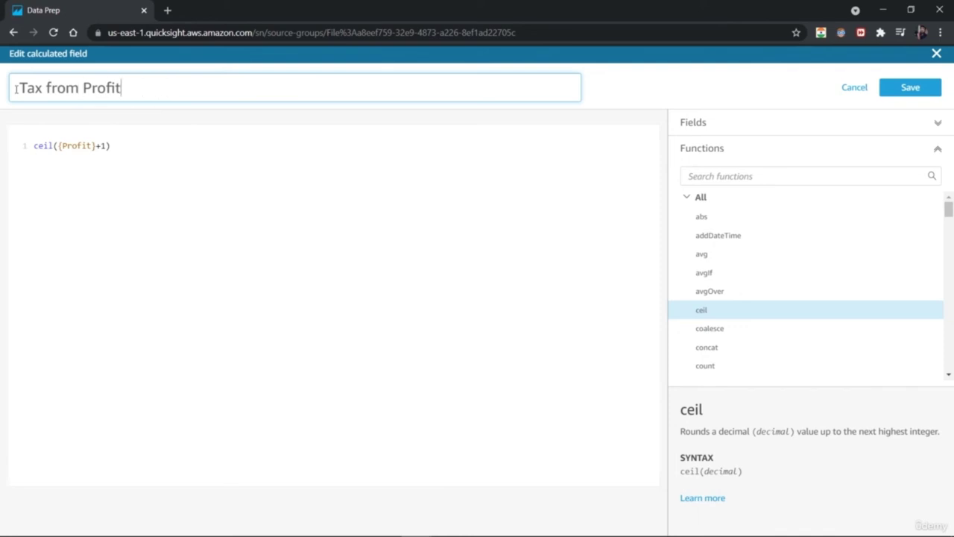
Change the Tax from Profit formula to ceil({Profit}/10)
{"action": "left_click", "coordinate": [107, 146]}
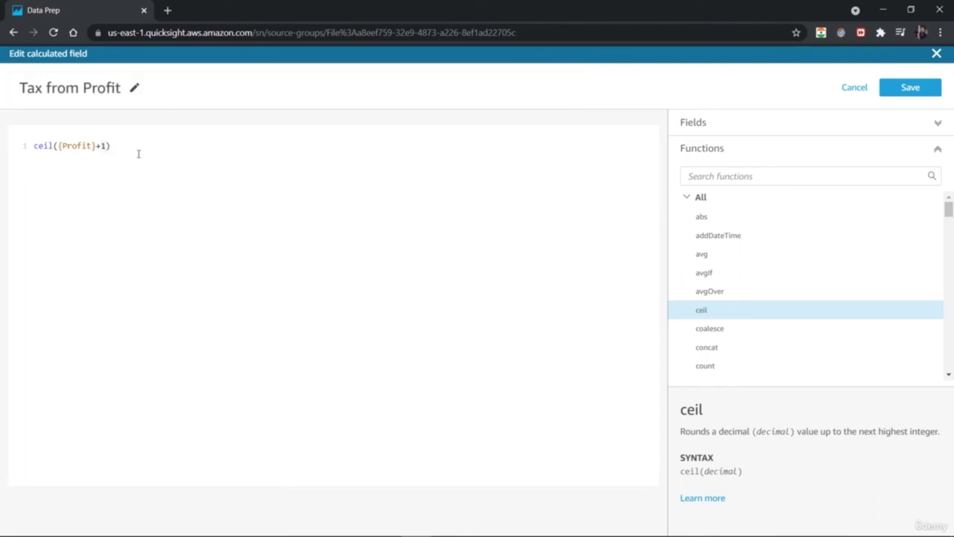
{"action": "key", "text": "Left"}
{"action": "key", "text": "BackSpace"}
{"action": "key", "text": "BackSpace"}
{"action": "type", "text": "/10"}
Try appending "(10%" to the calculated field's name and remove the addition again
{"action": "left_click", "coordinate": [134, 88]}
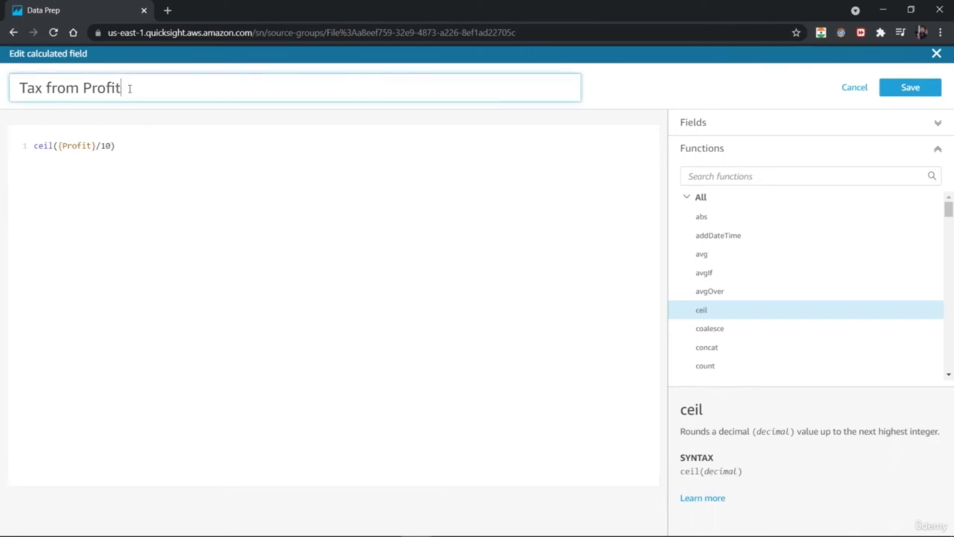
{"action": "type", "text": "("}
{"action": "type", "text": "10"}
{"action": "key", "text": "BackSpace"}
{"action": "key", "text": "BackSpace"}
{"action": "key", "text": "BackSpace"}
{"action": "type", "text": "10%"}
{"action": "key", "text": "BackSpace"}
{"action": "key", "text": "BackSpace"}
{"action": "key", "text": "BackSpace"}
{"action": "key", "text": "BackSpace"}
{"action": "left_click", "coordinate": [220, 216]}
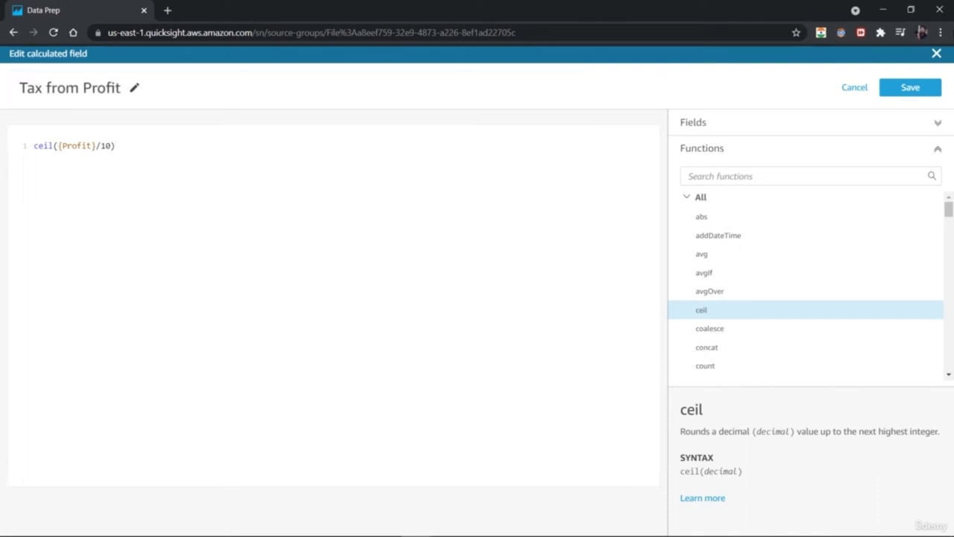
Save the edited Tax from Profit calculated field
{"action": "left_click", "coordinate": [919, 88]}
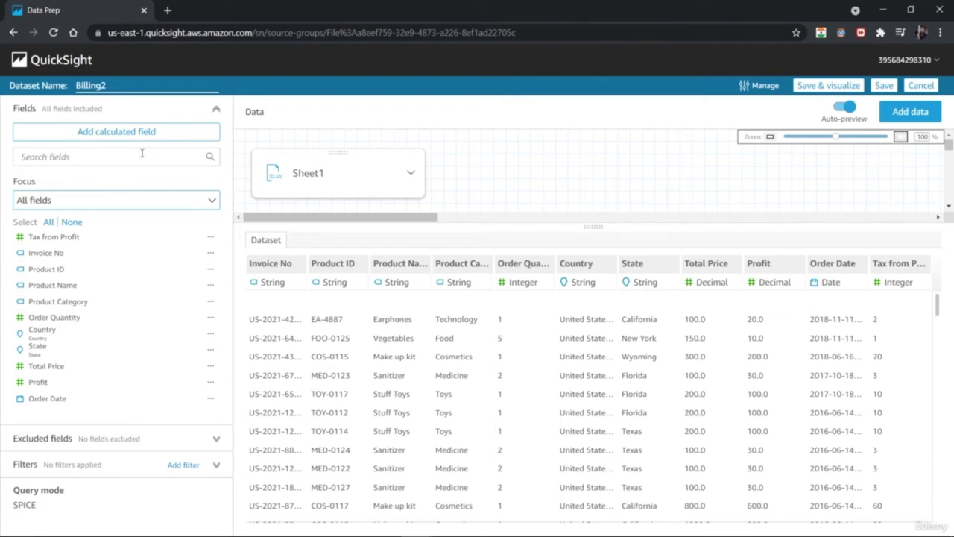
Add a new calculated field with the formula concat({Product ID},{Product Name})
{"action": "left_click", "coordinate": [125, 135]}
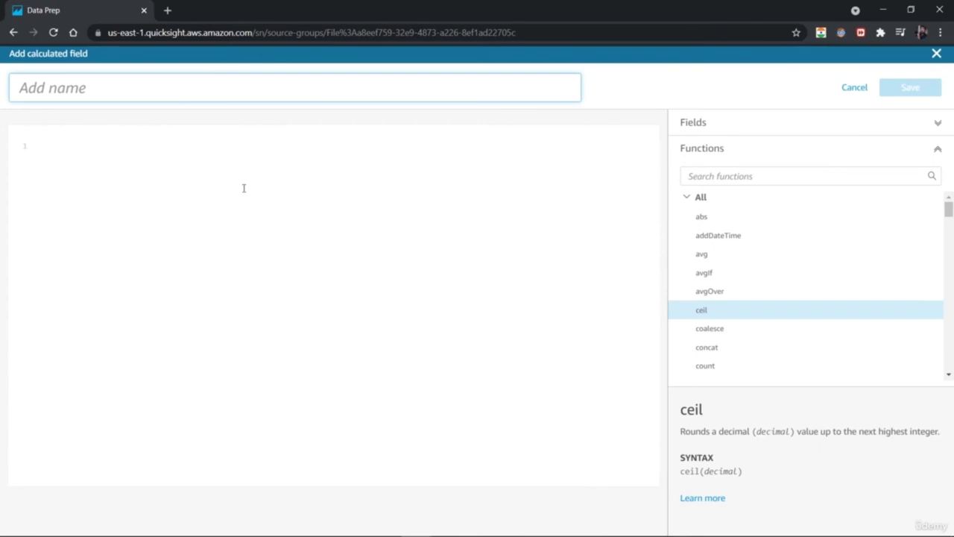
{"action": "scroll", "coordinate": [831, 329], "scroll_direction": "down", "scroll_amount": 3}
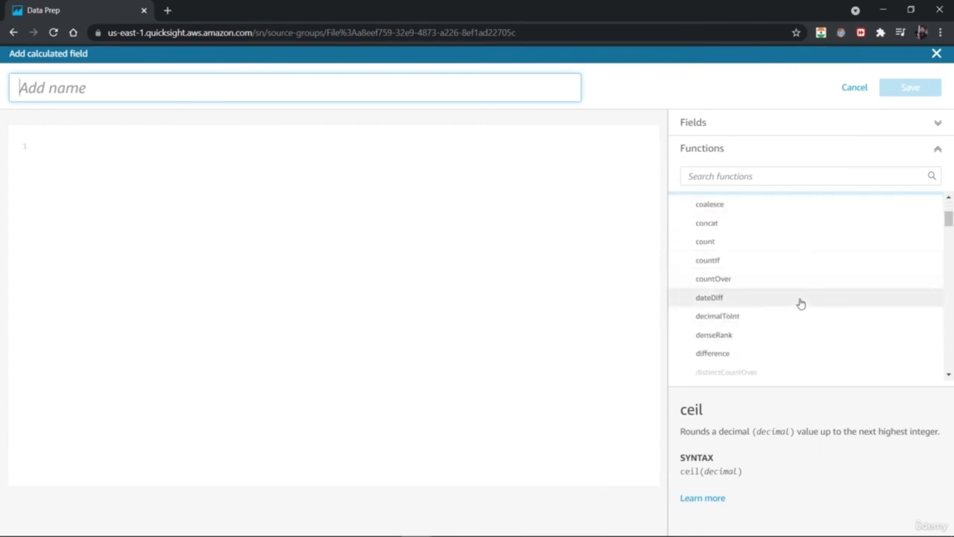
{"action": "left_click", "coordinate": [782, 226]}
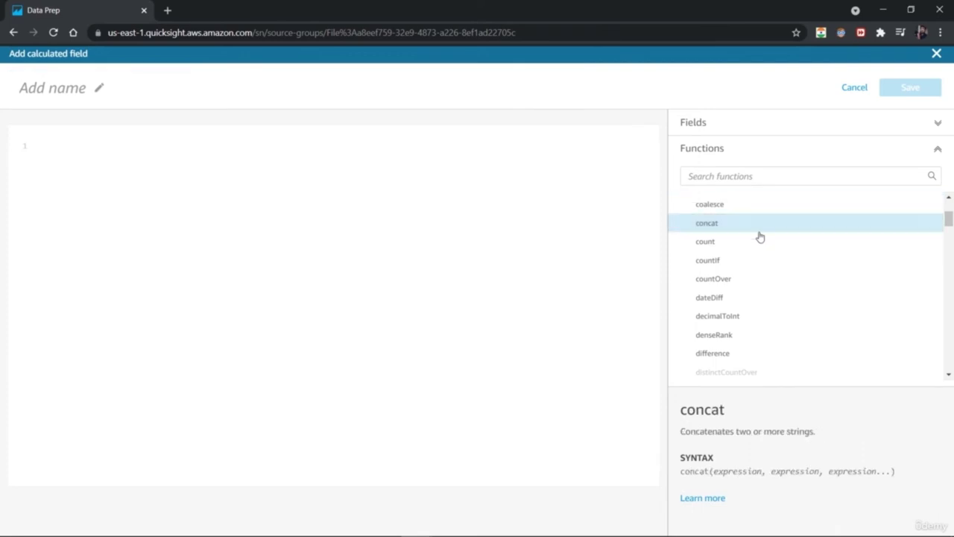
{"action": "left_click", "coordinate": [155, 177]}
{"action": "type", "text": "concat"}
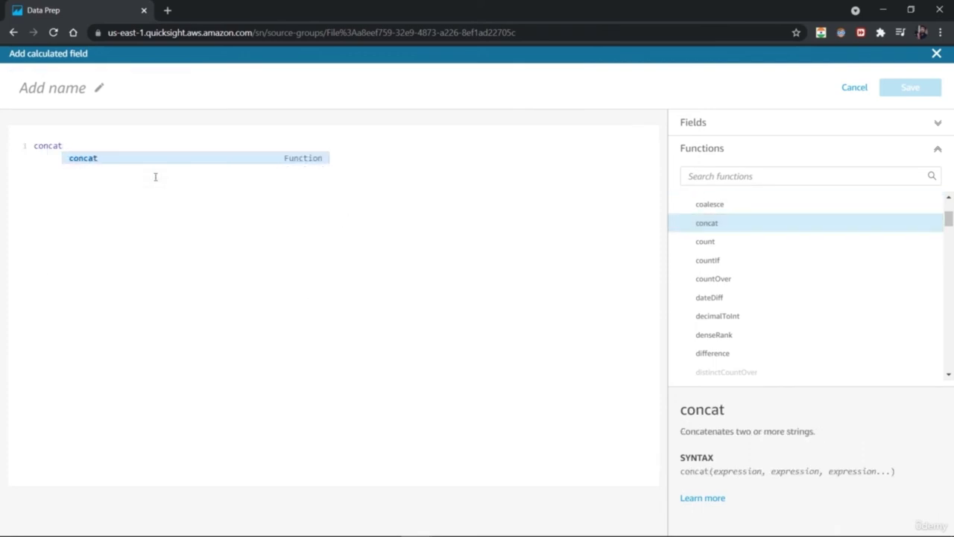
{"action": "type", "text": "("}
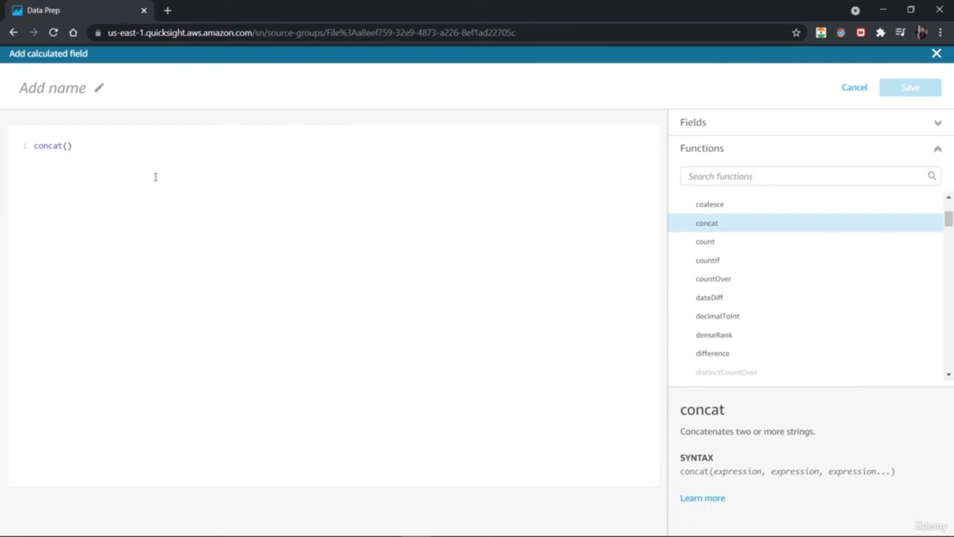
{"action": "type", "text": "Produc"}
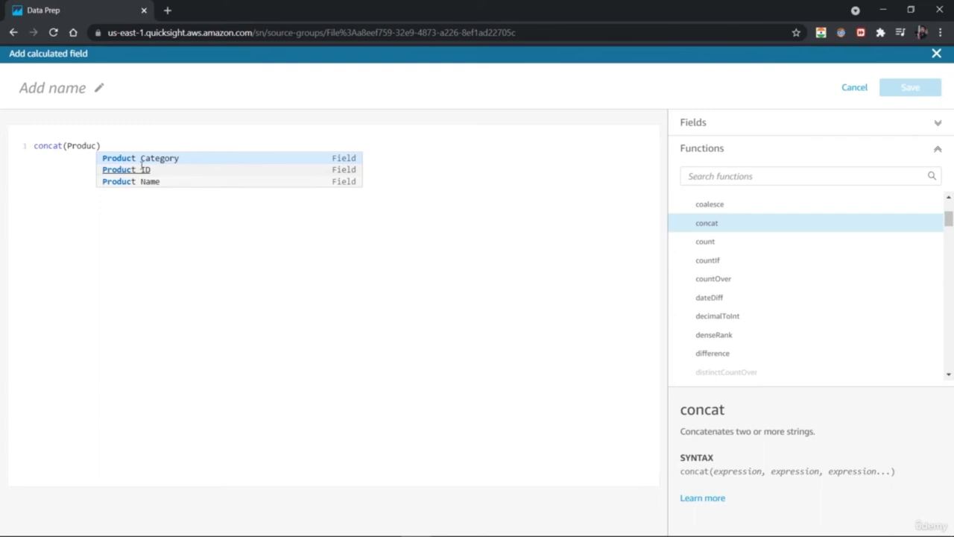
{"action": "left_click", "coordinate": [141, 167]}
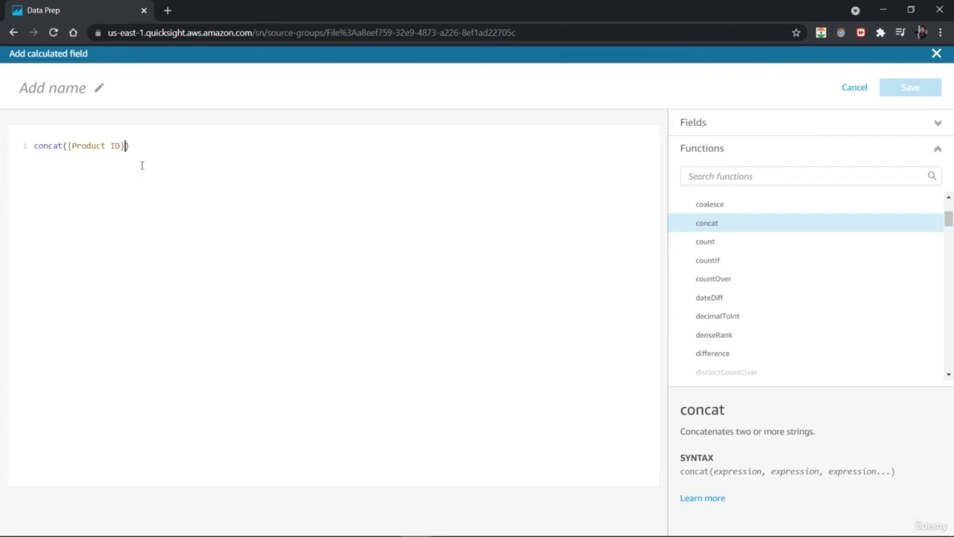
{"action": "type", "text": ",{prod"}
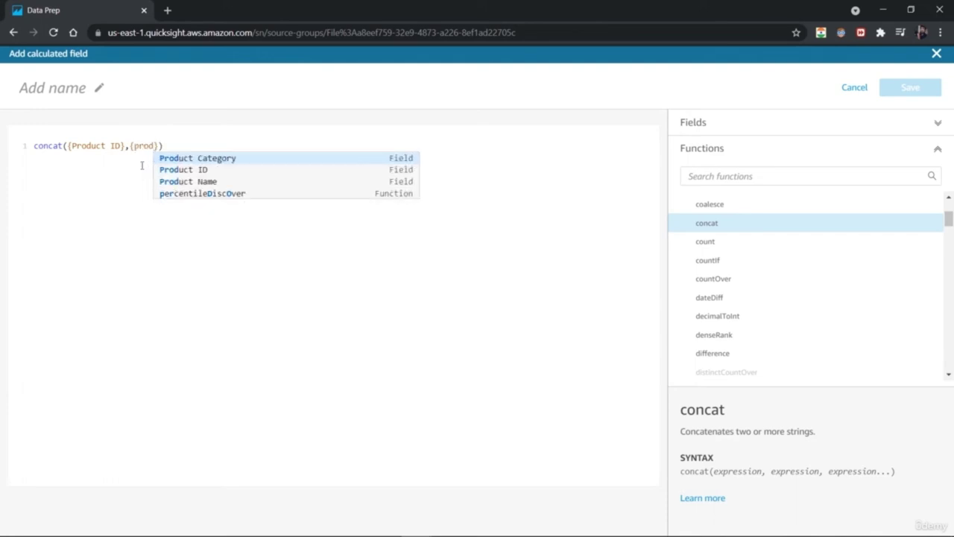
{"action": "left_click", "coordinate": [184, 181]}
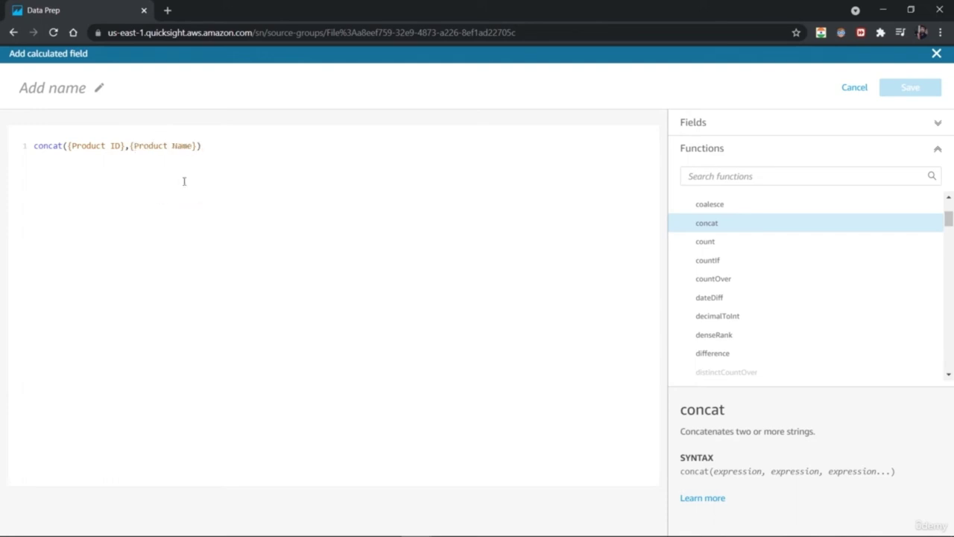
Insert { } as a separator argument between Product ID and Product Name in the concat formula
{"action": "left_click", "coordinate": [131, 146]}
{"action": "type", "text": "},{"}
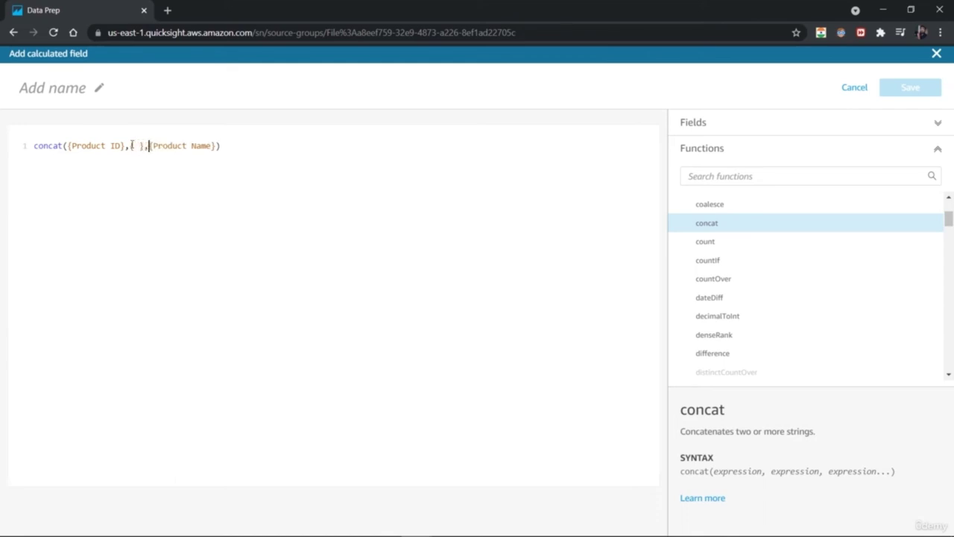
{"action": "left_click", "coordinate": [388, 243]}
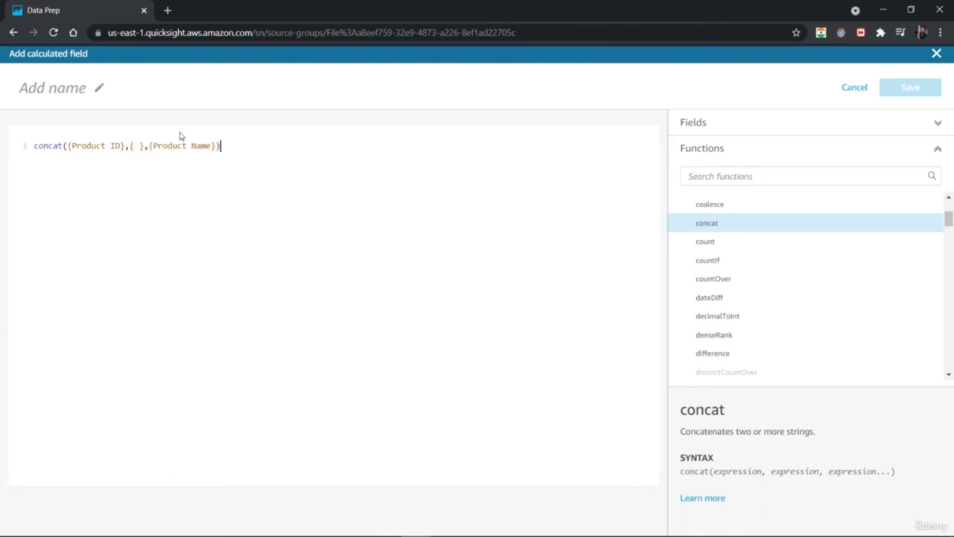
Name the calculated field "Product Info" and try to save it
{"action": "left_click", "coordinate": [92, 88]}
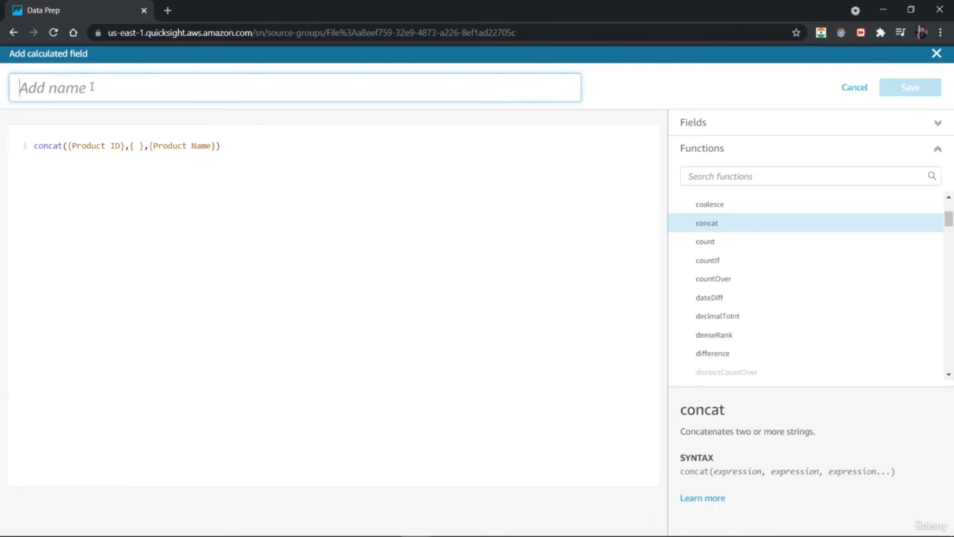
{"action": "type", "text": "Pro"}
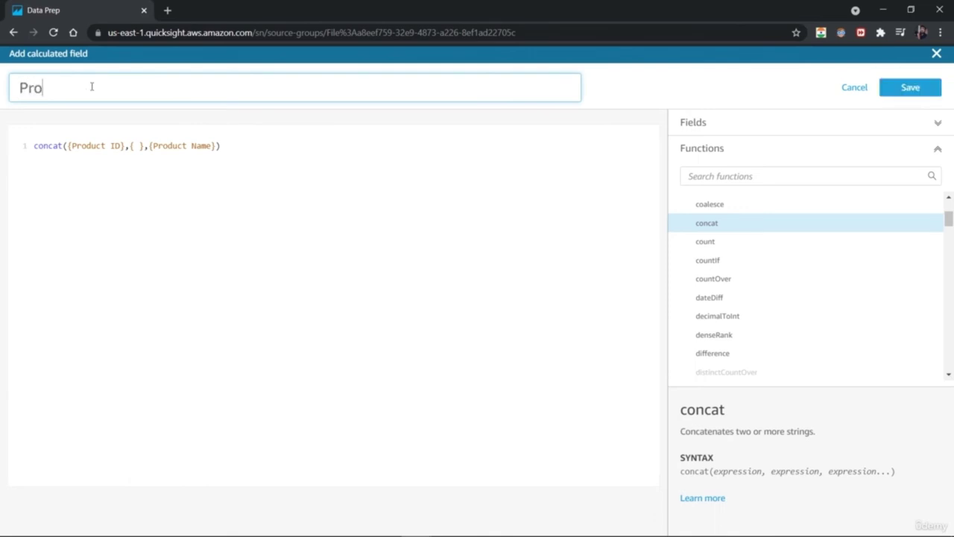
{"action": "type", "text": "duct Detail"}
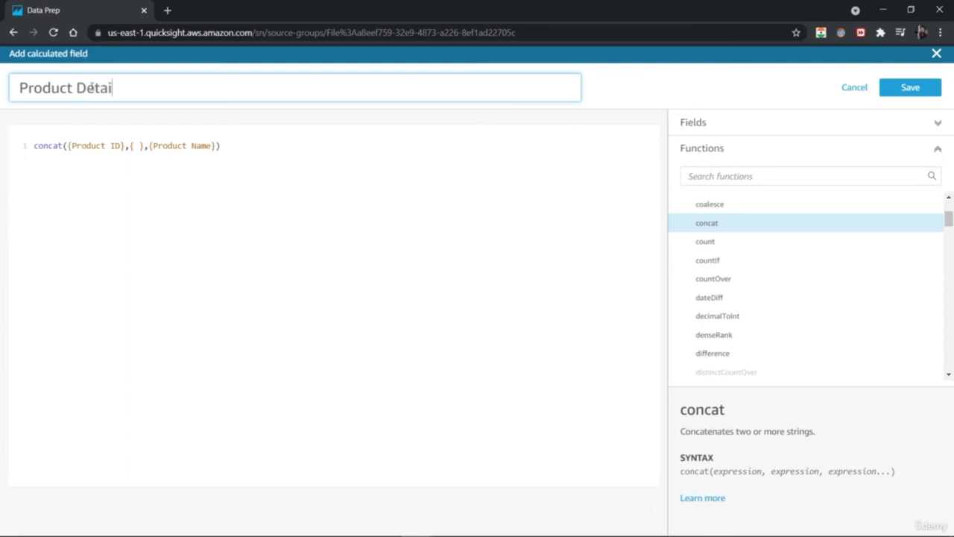
{"action": "key", "text": "BackSpace"}
{"action": "key", "text": "BackSpace"}
{"action": "key", "text": "BackSpace"}
{"action": "key", "text": "BackSpace"}
{"action": "key", "text": "BackSpace"}
{"action": "type", "text": "Info"}
{"action": "left_click", "coordinate": [911, 88]}
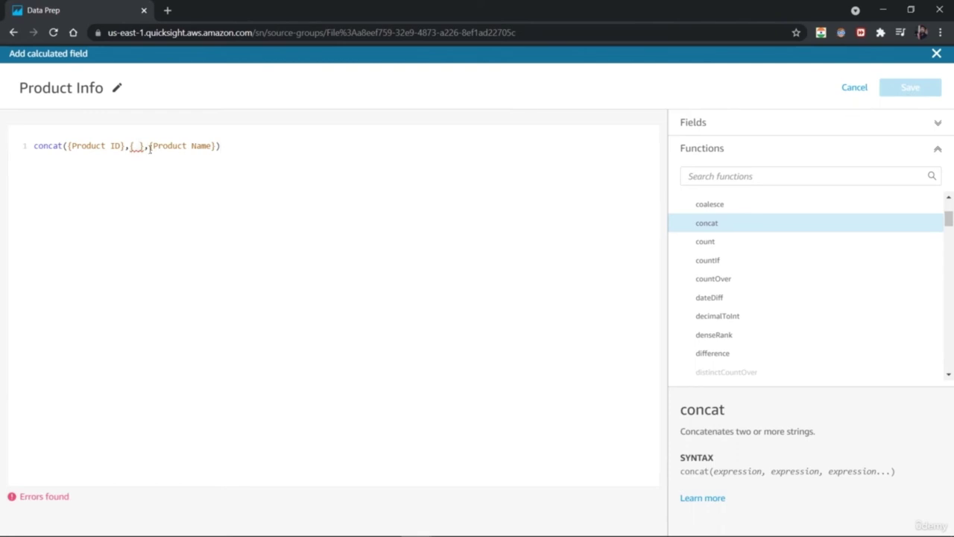
Try {} and {" "} as the separator argument of the concat formula, attempting to save each version
{"action": "key", "text": "BackSpace"}
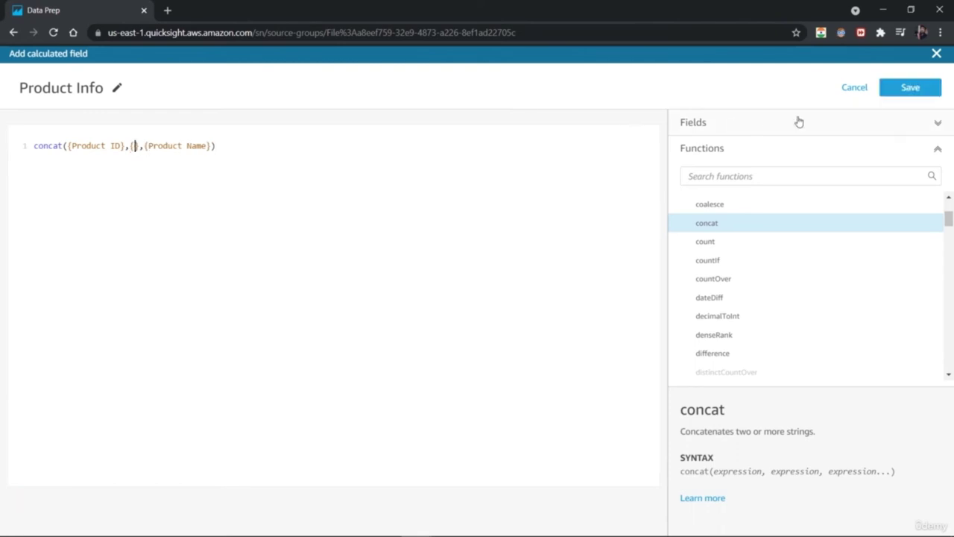
{"action": "left_click", "coordinate": [909, 92]}
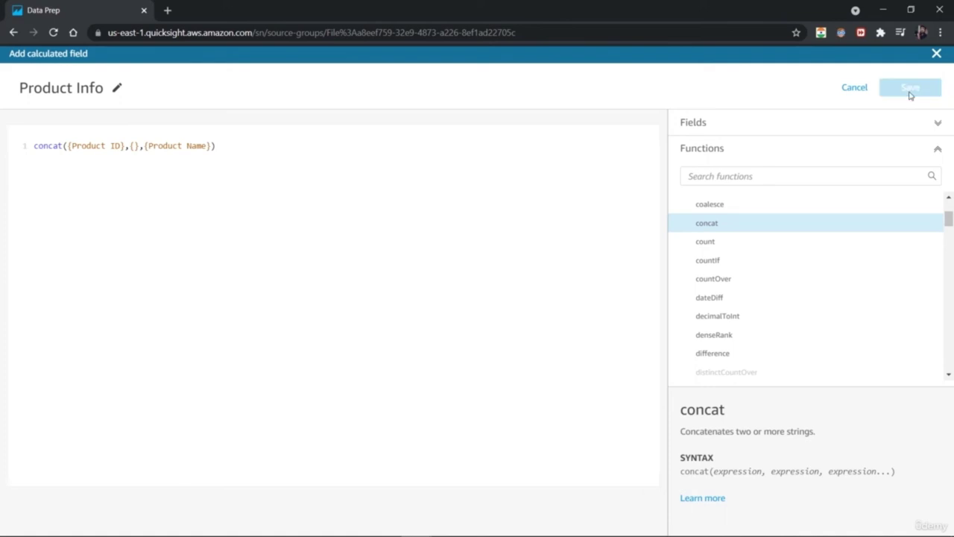
{"action": "left_click", "coordinate": [140, 147]}
{"action": "mouse_move", "coordinate": [136, 146]}
{"action": "type", "text": "\"\""}
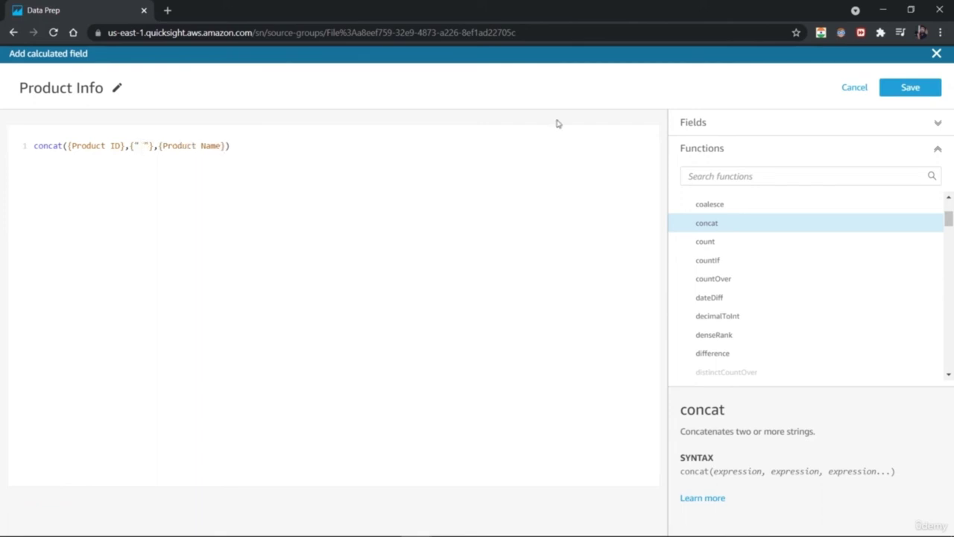
{"action": "left_click", "coordinate": [899, 90]}
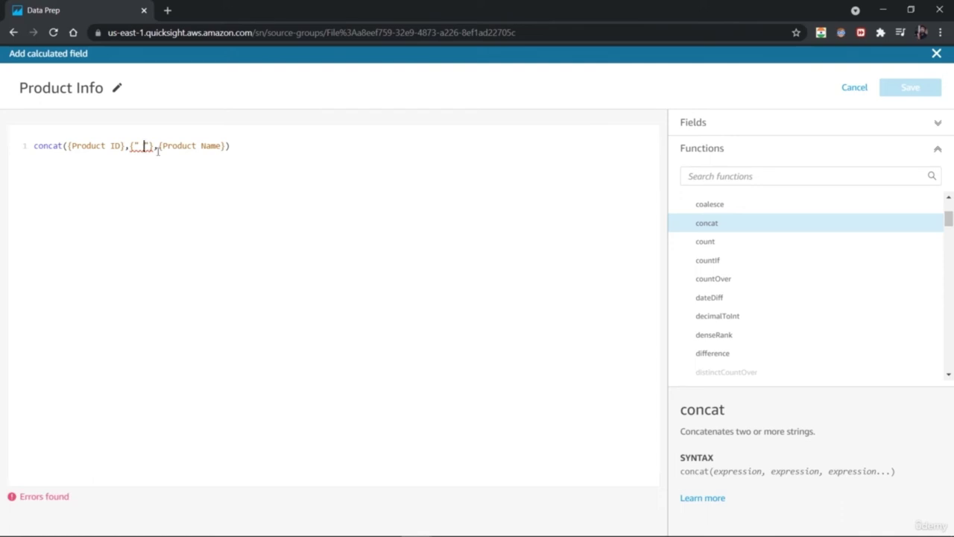
Replace the separator argument of the concat formula with {Product Category} and save the Product Info field
{"action": "key", "text": "BackSpace"}
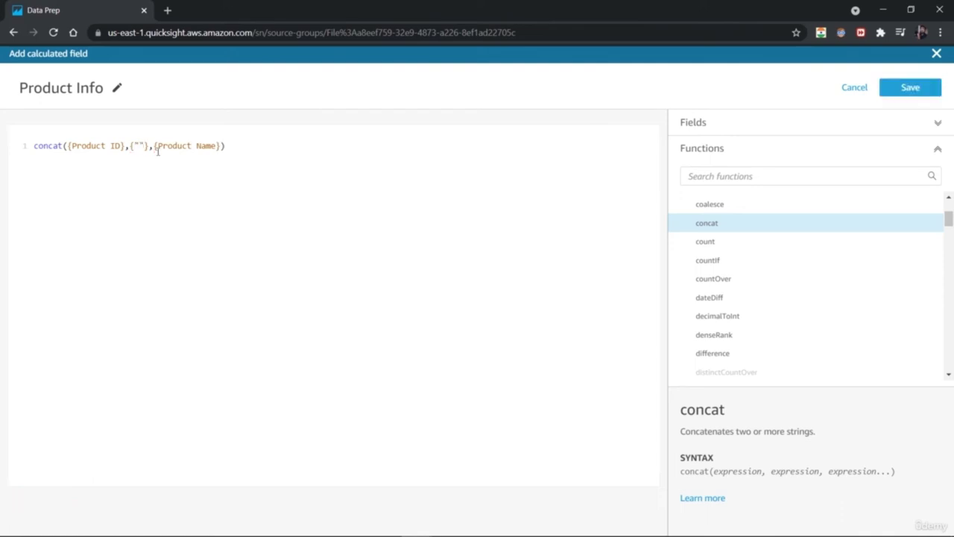
{"action": "key", "text": "BackSpace"}
{"action": "key", "text": "Delete"}
{"action": "type", "text": "Pro"}
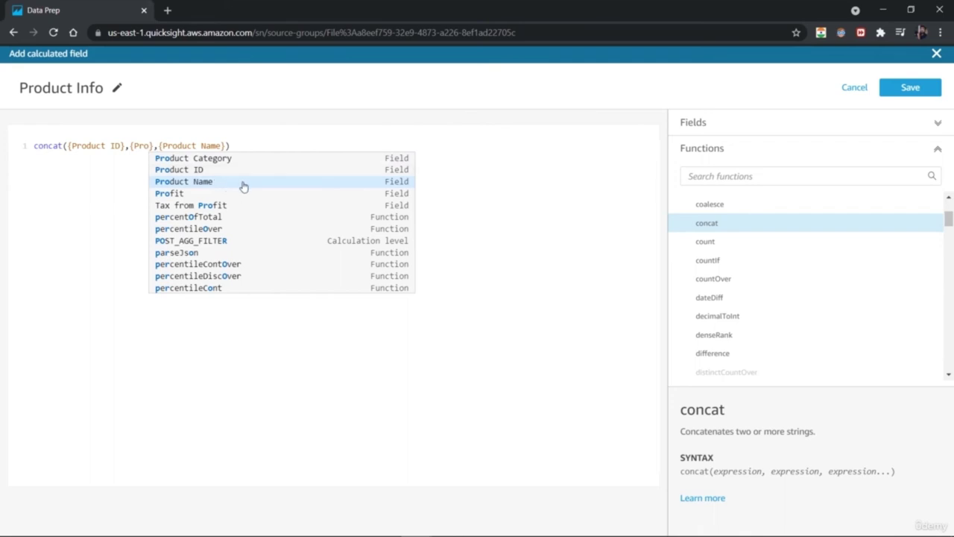
{"action": "type", "text": "duc"}
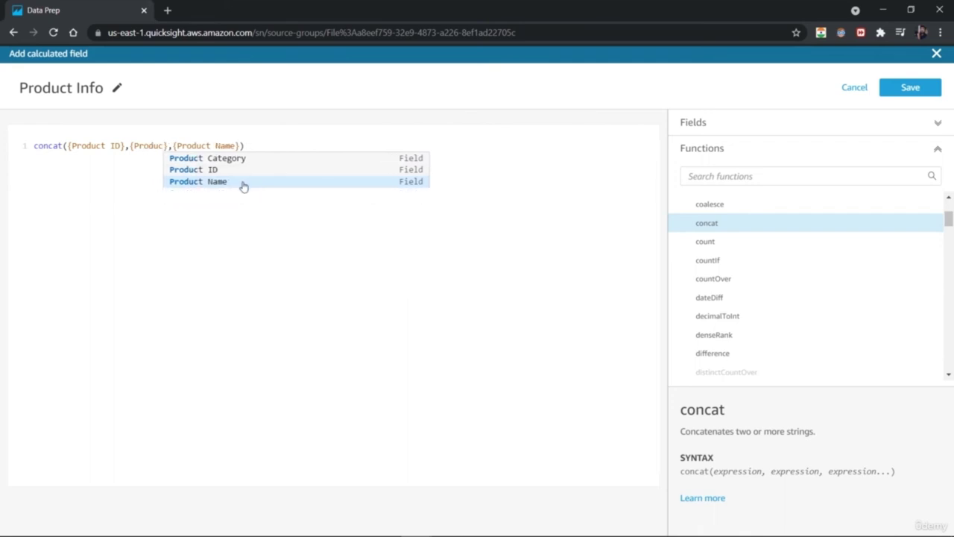
{"action": "left_click", "coordinate": [251, 158]}
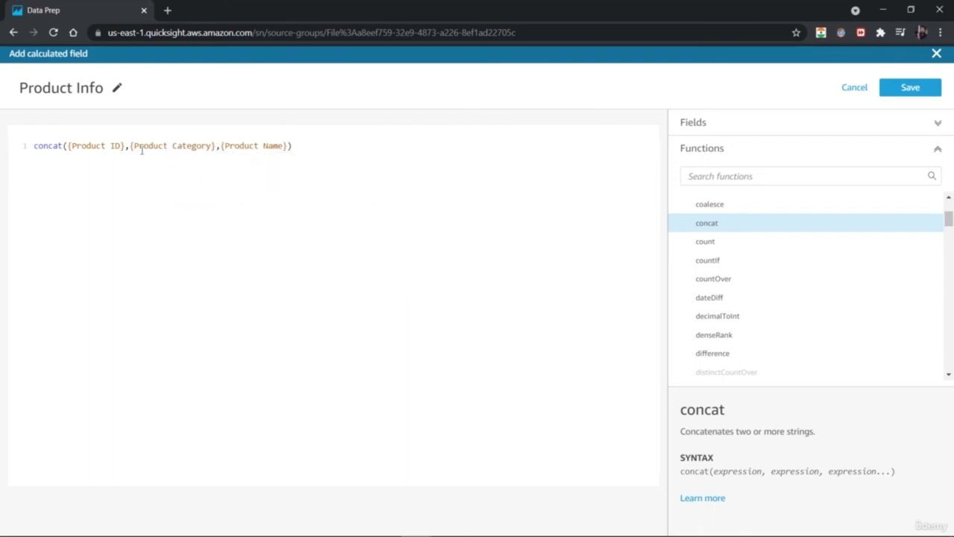
{"action": "left_click", "coordinate": [911, 87]}
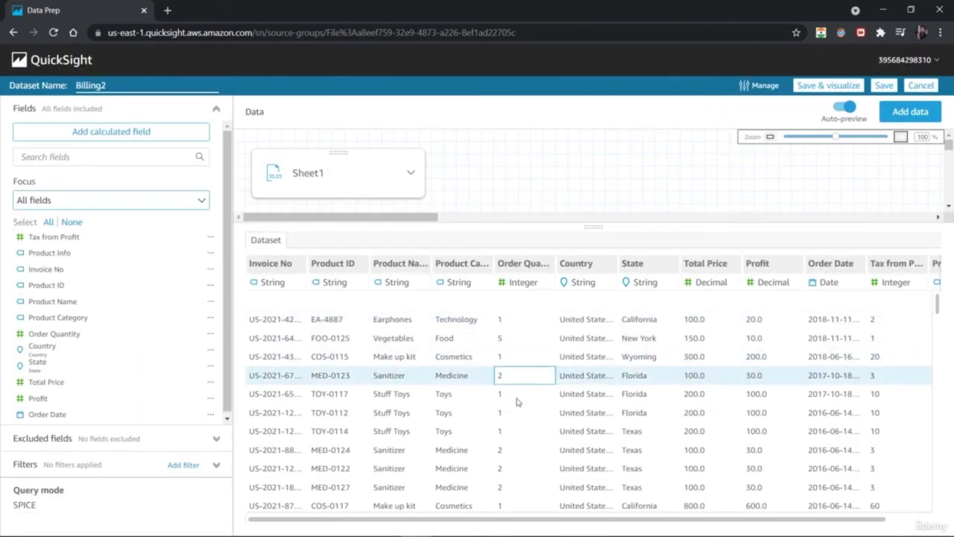
Narrow the Tax from Profit and Order Quantity columns in the dataset preview to make room for the Product Info column
{"action": "left_click_drag", "start_coordinate": [675, 521], "coordinate": [761, 520]}
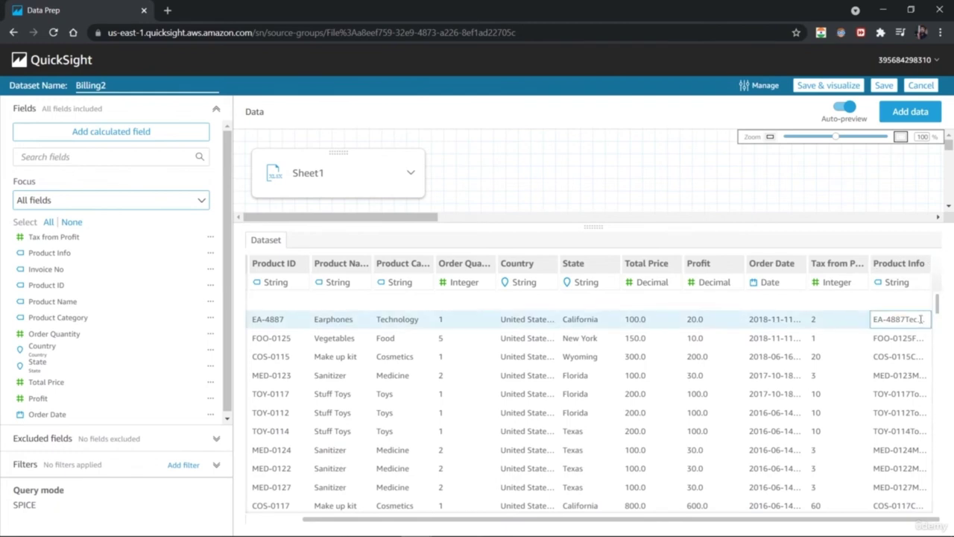
{"action": "double_click", "coordinate": [935, 271]}
{"action": "left_click_drag", "start_coordinate": [891, 270], "coordinate": [865, 264]}
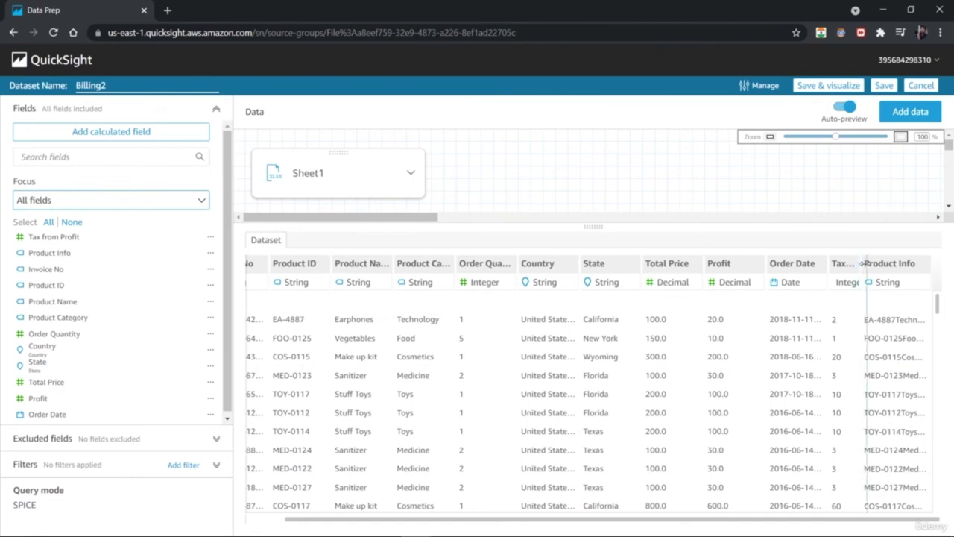
{"action": "left_click_drag", "start_coordinate": [862, 263], "coordinate": [871, 263]}
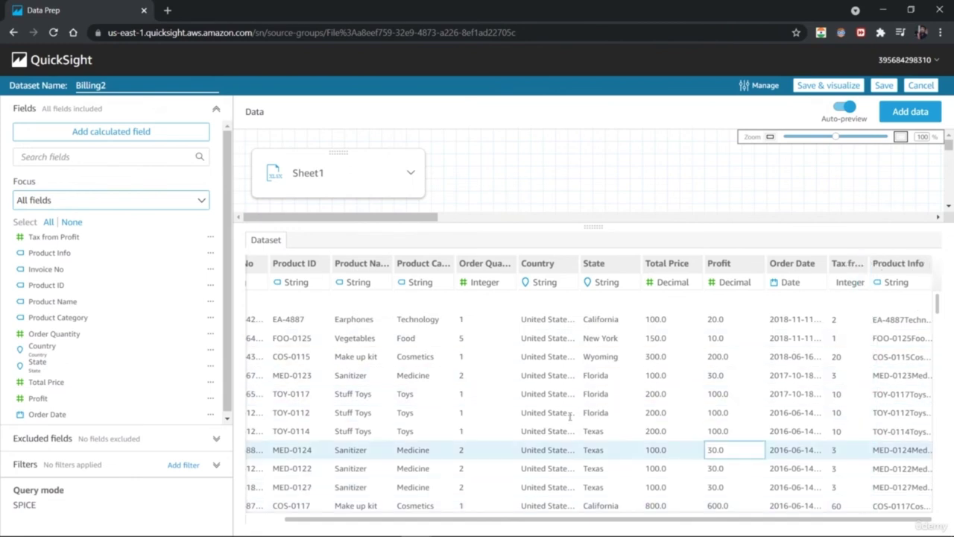
{"action": "left_click_drag", "start_coordinate": [583, 521], "coordinate": [538, 520]}
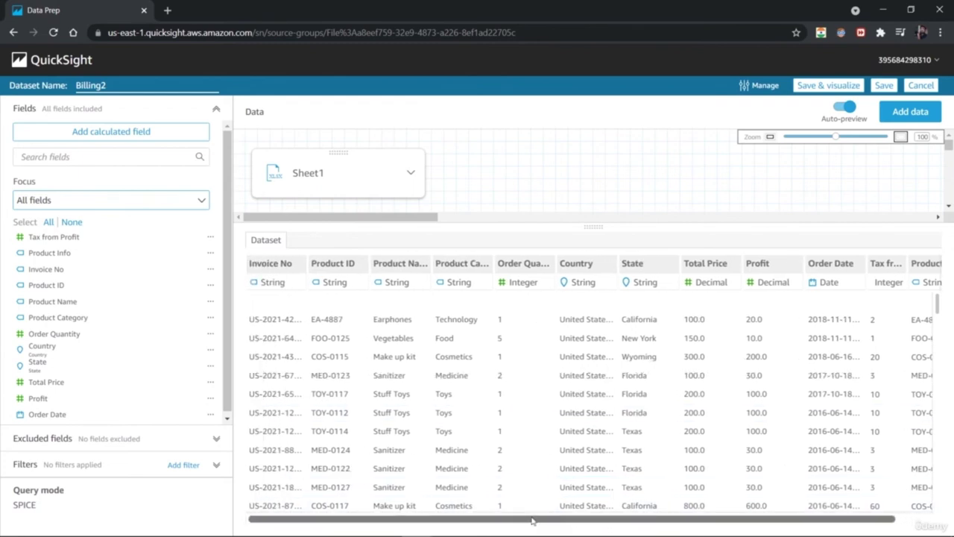
{"action": "left_click_drag", "start_coordinate": [537, 263], "coordinate": [531, 264]}
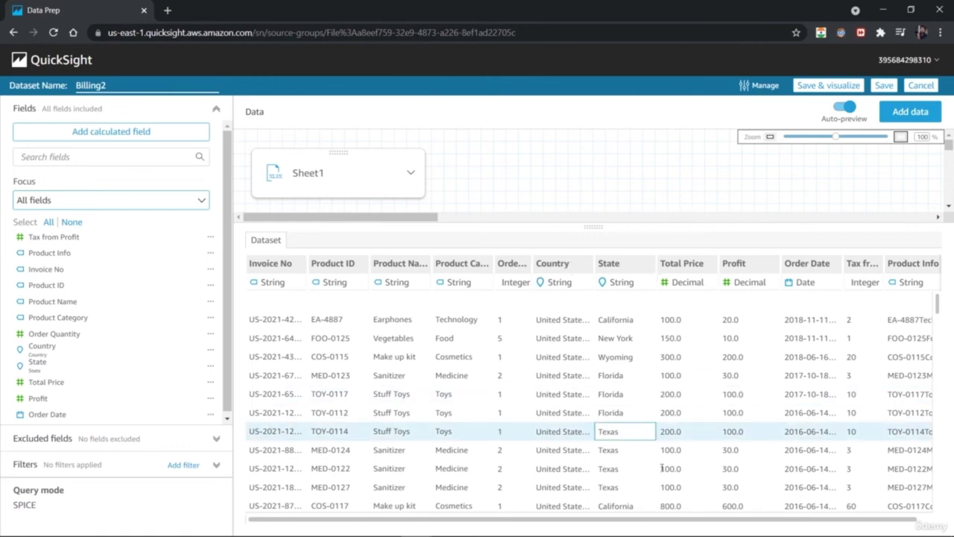
Delete the Product Info calculated field from the dataset
{"action": "scroll", "coordinate": [782, 520], "scroll_direction": "right", "scroll_amount": 1}
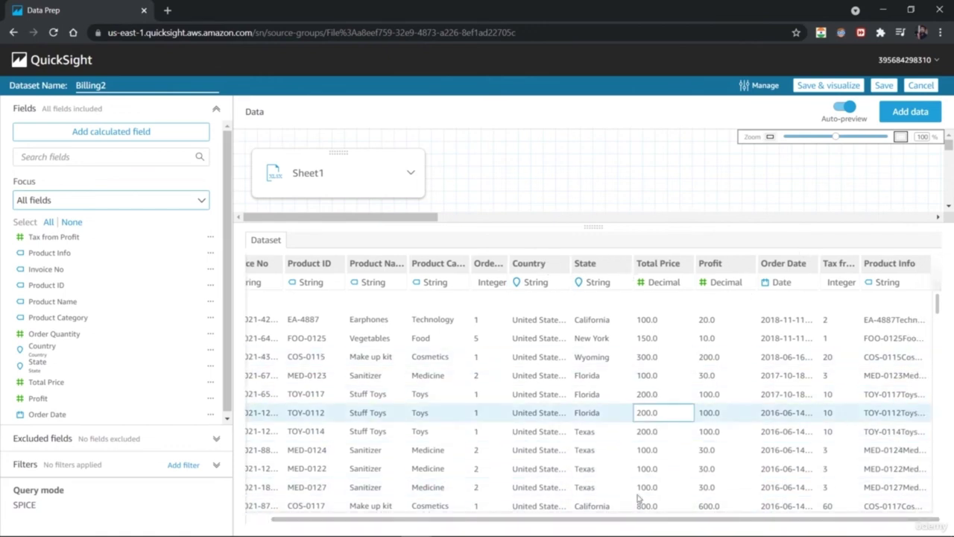
{"action": "scroll", "coordinate": [498, 514], "scroll_direction": "left", "scroll_amount": 1}
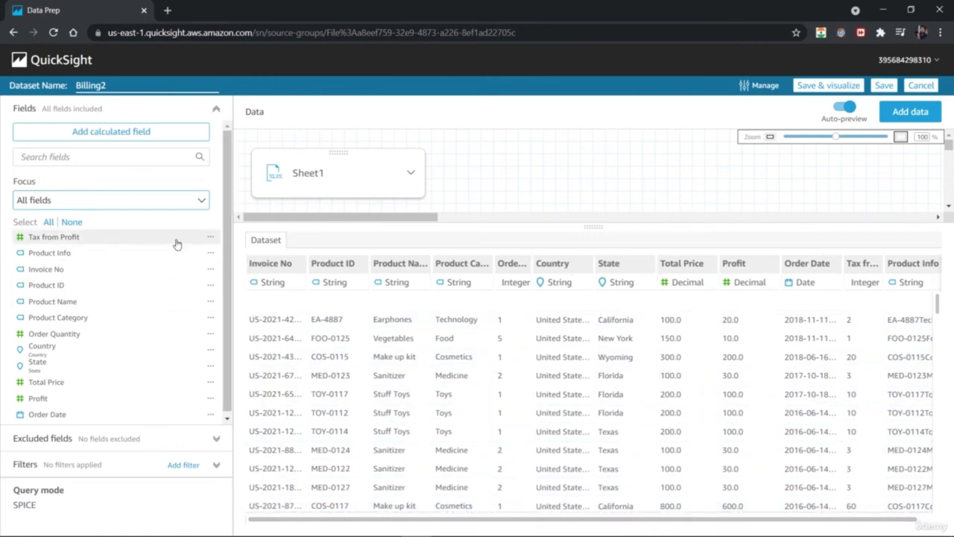
{"action": "left_click", "coordinate": [211, 253]}
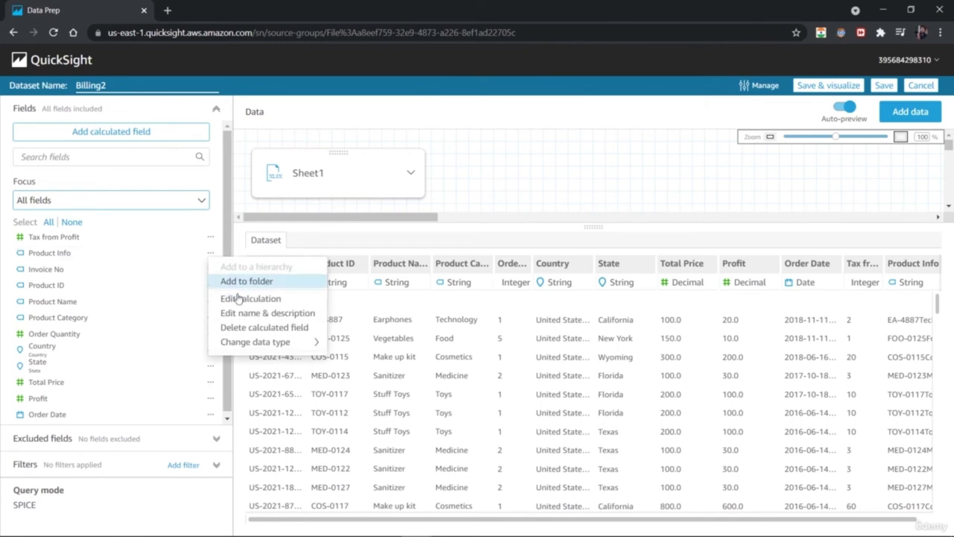
{"action": "left_click", "coordinate": [256, 330]}
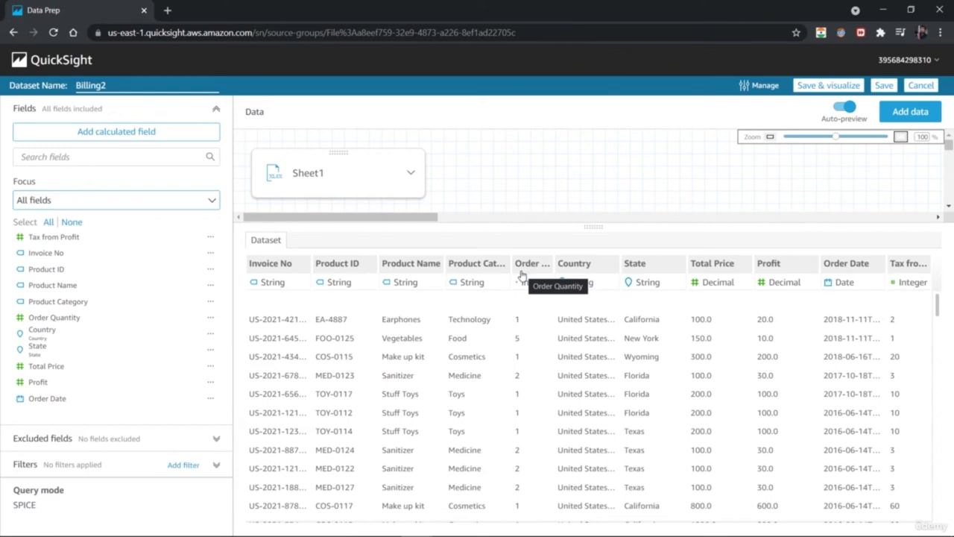
Add a new calculated field named "Profit per unit"
{"action": "left_click", "coordinate": [148, 133]}
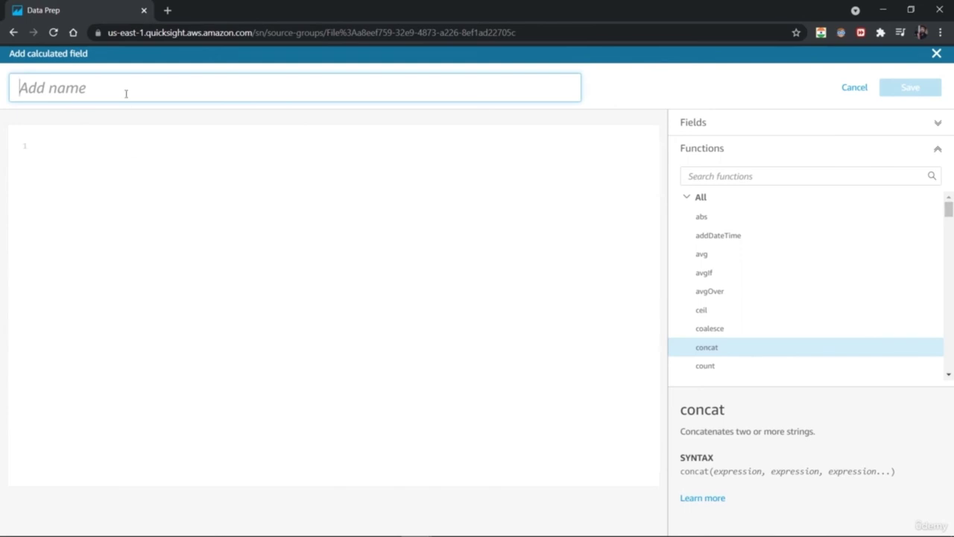
{"action": "type", "text": "Pro"}
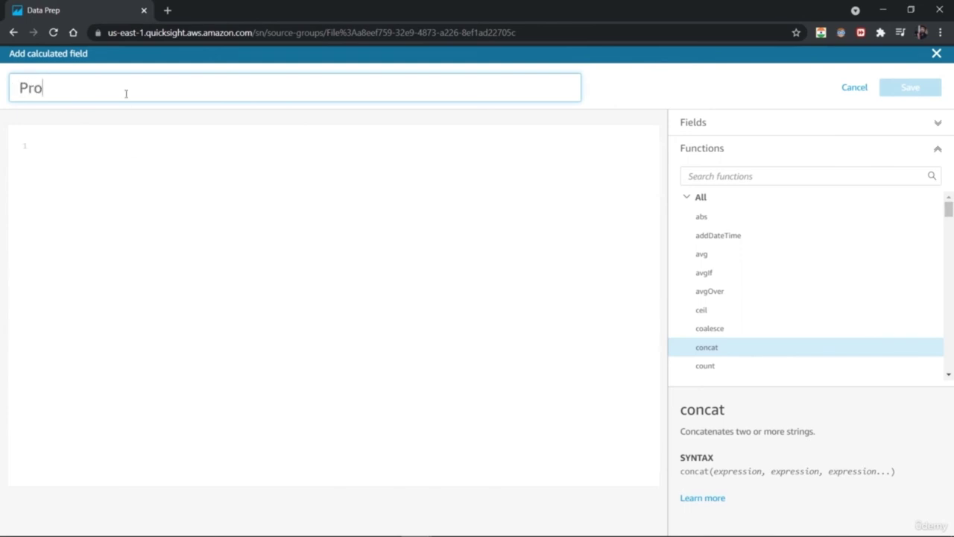
{"action": "type", "text": "fit per unit"}
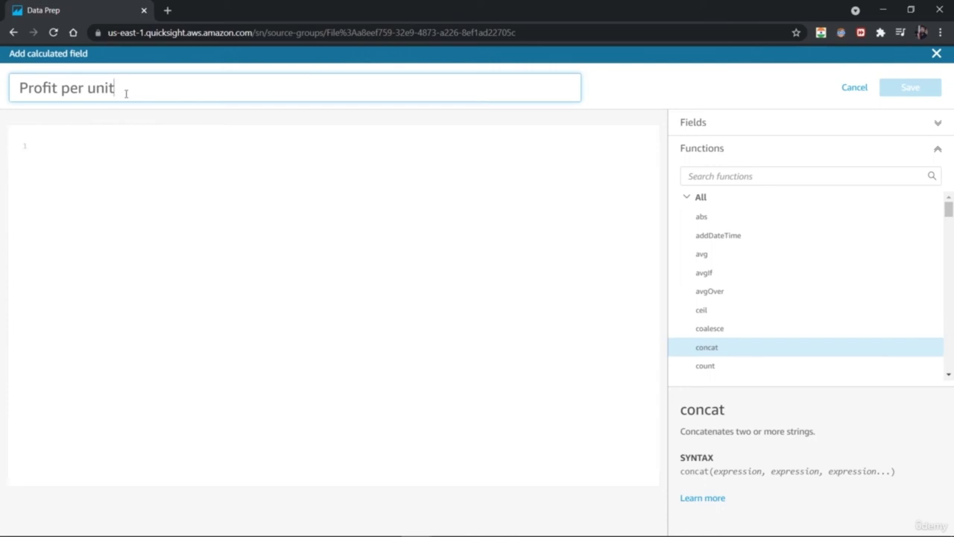
{"action": "left_click", "coordinate": [122, 152]}
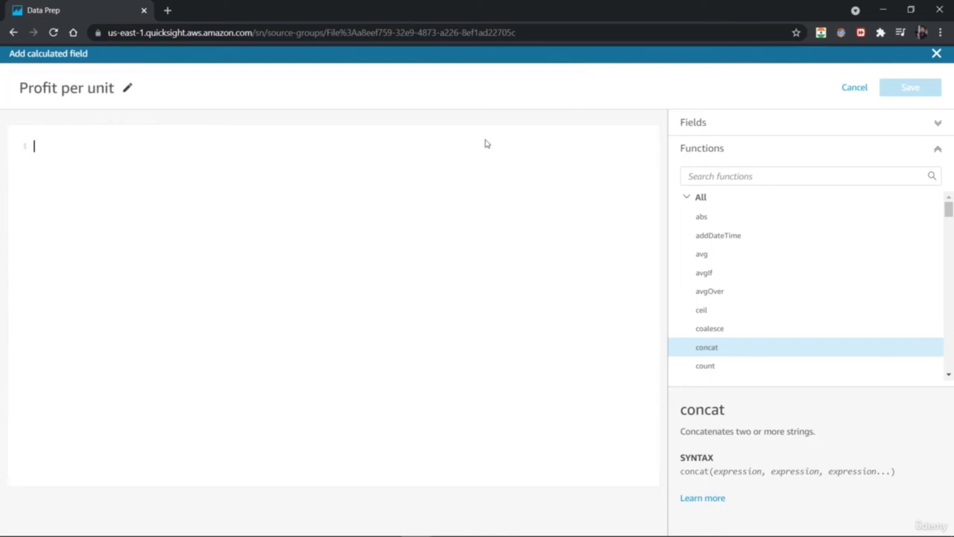
Enter the formula ceil({Profit}/{Order Quantity}) for the Profit per unit field and save it
{"action": "type", "text": "ce"}
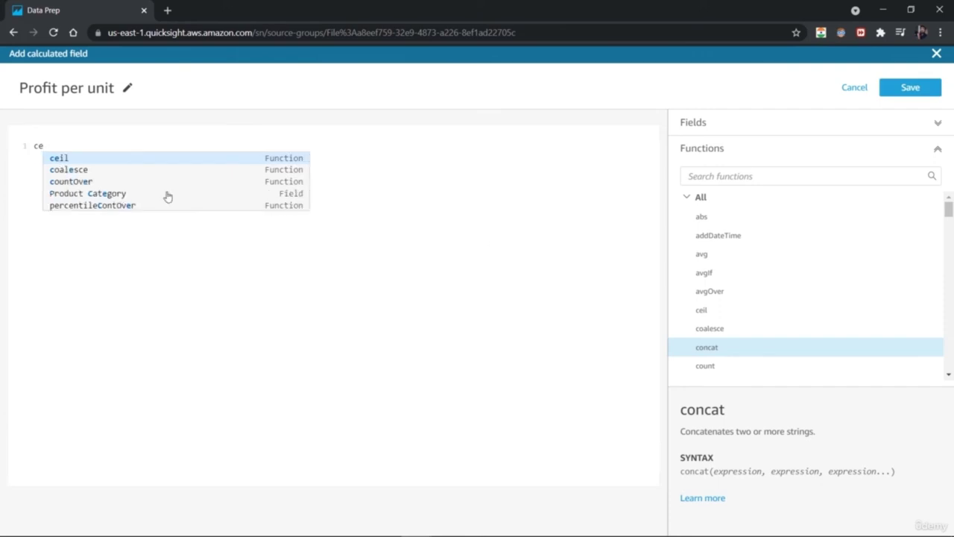
{"action": "left_click", "coordinate": [126, 158]}
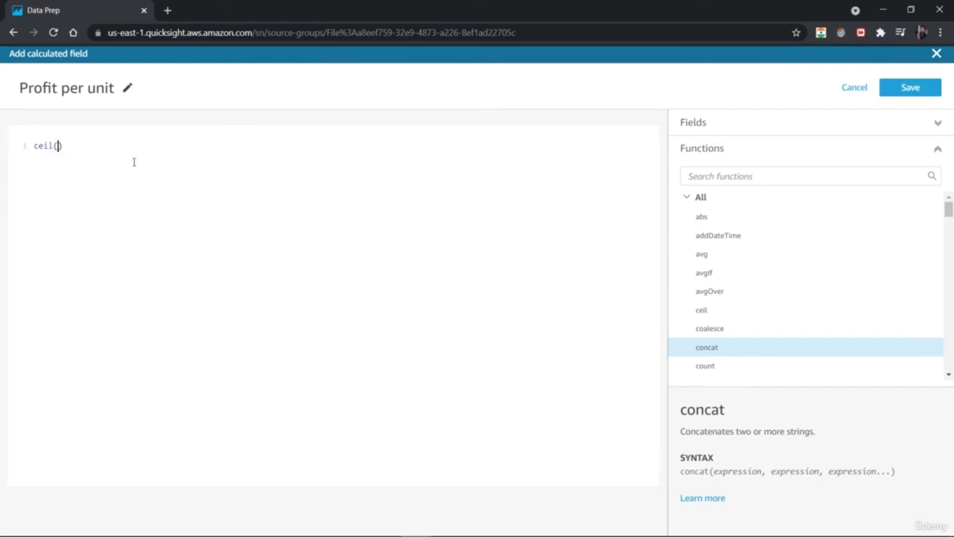
{"action": "type", "text": "Pro"}
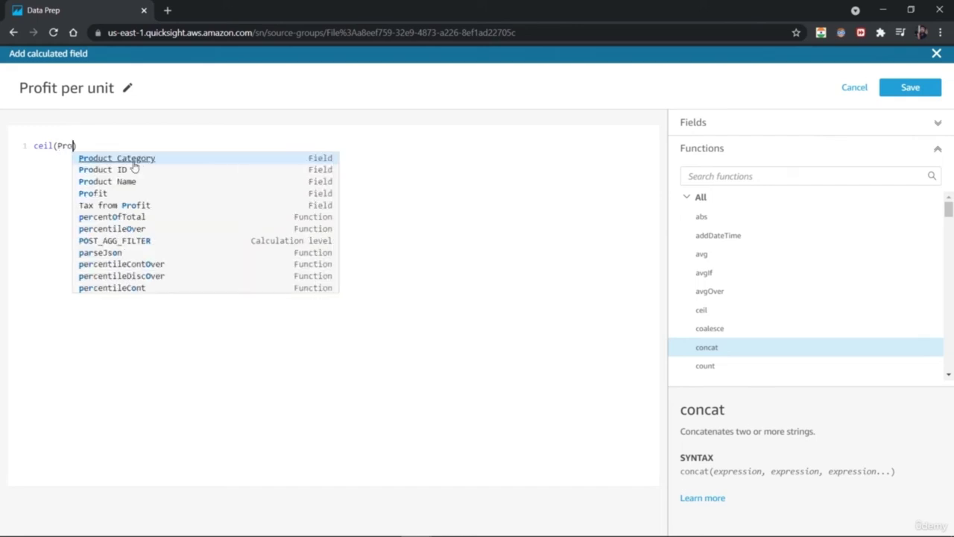
{"action": "type", "text": "fit"}
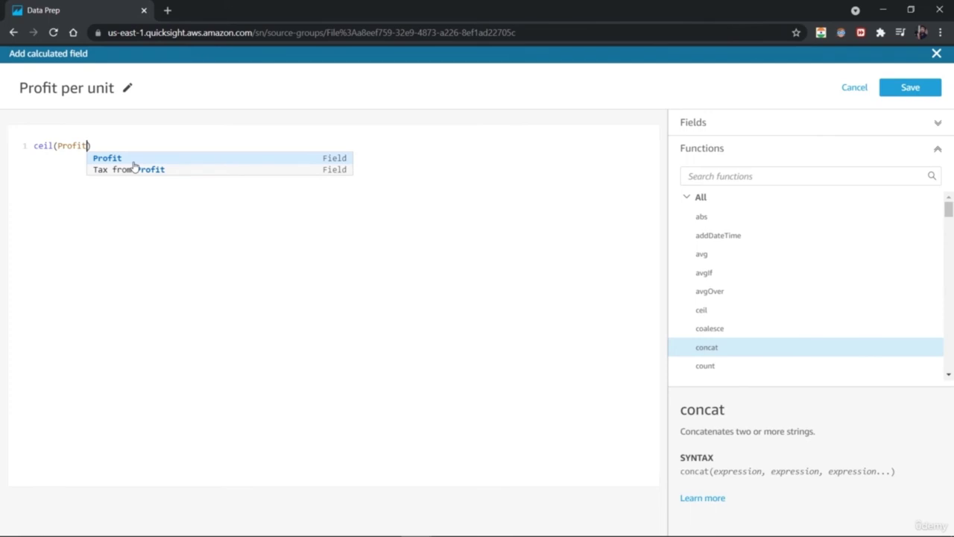
{"action": "left_click", "coordinate": [134, 161]}
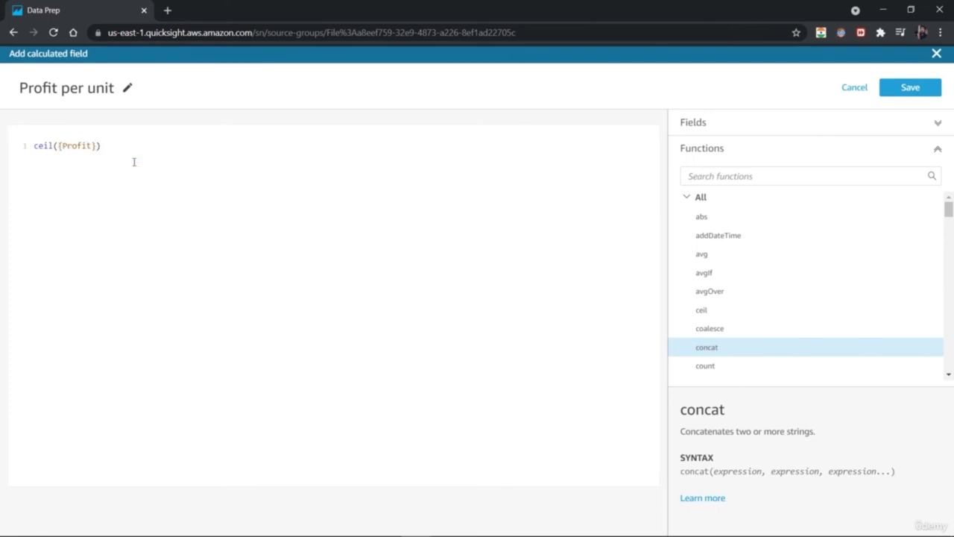
{"action": "type", "text": "/Or"}
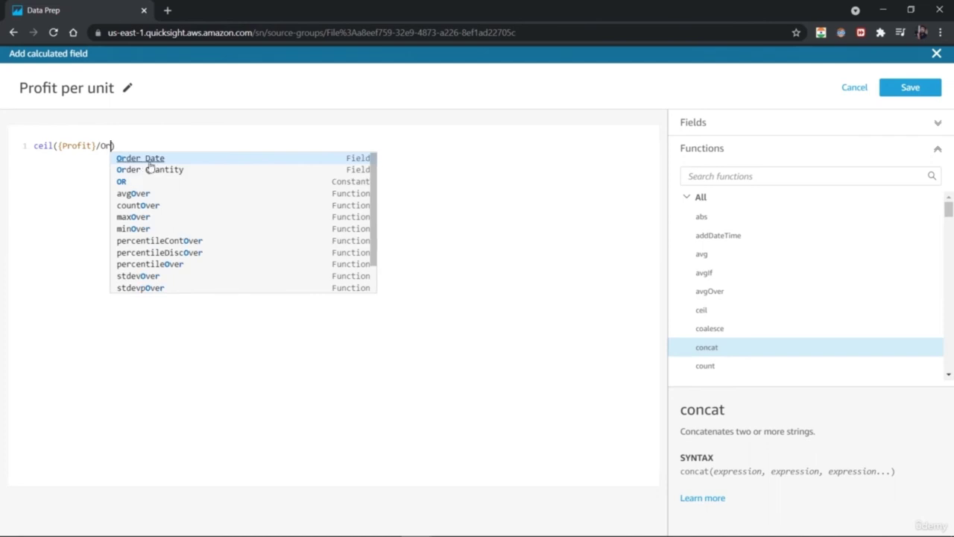
{"action": "left_click", "coordinate": [162, 168]}
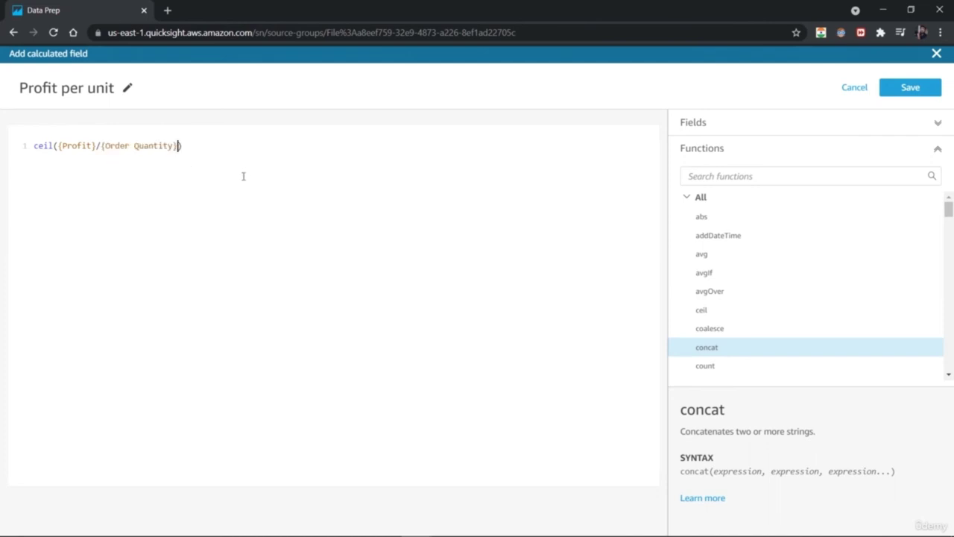
{"action": "key", "text": "Right"}
{"action": "left_click", "coordinate": [907, 87]}
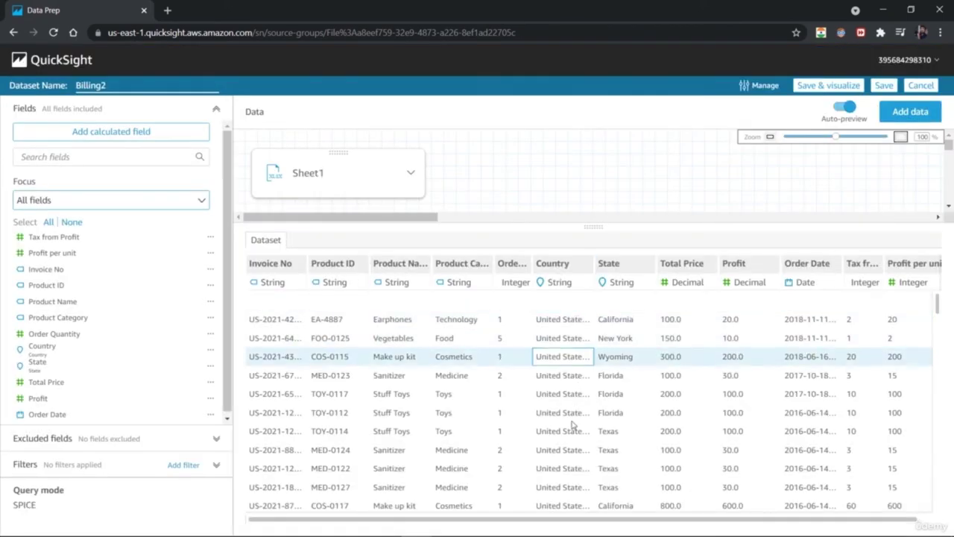
Check the Profit per unit values against Order Quantity and Profit throughout the rows of the dataset preview
{"action": "double_click", "coordinate": [507, 340]}
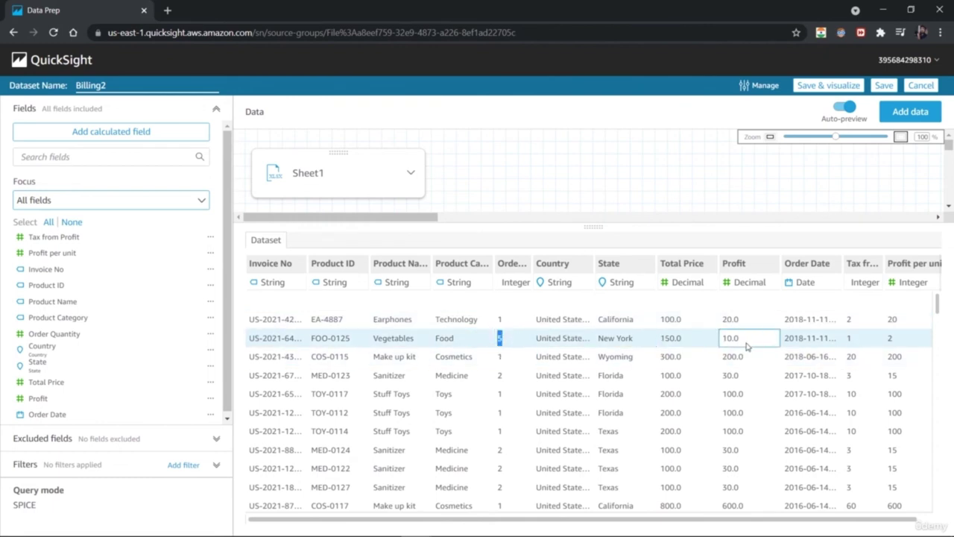
{"action": "left_click", "coordinate": [903, 344]}
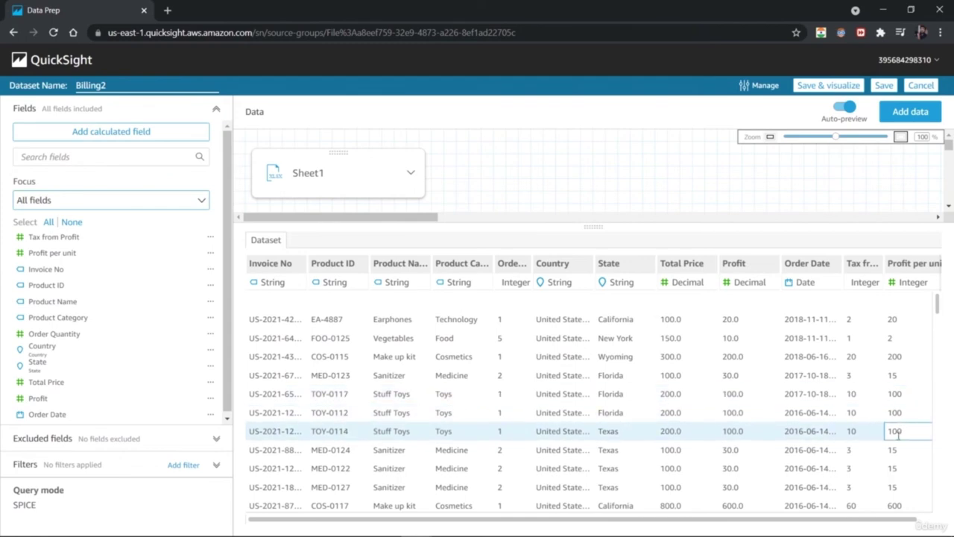
{"action": "left_click_drag", "start_coordinate": [937, 306], "coordinate": [939, 351]}
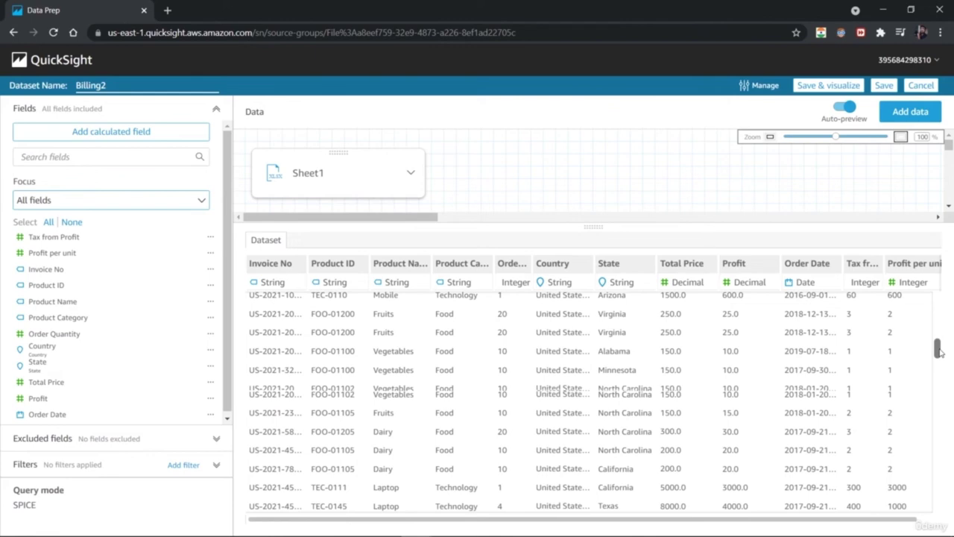
{"action": "left_click_drag", "start_coordinate": [939, 351], "coordinate": [939, 516]}
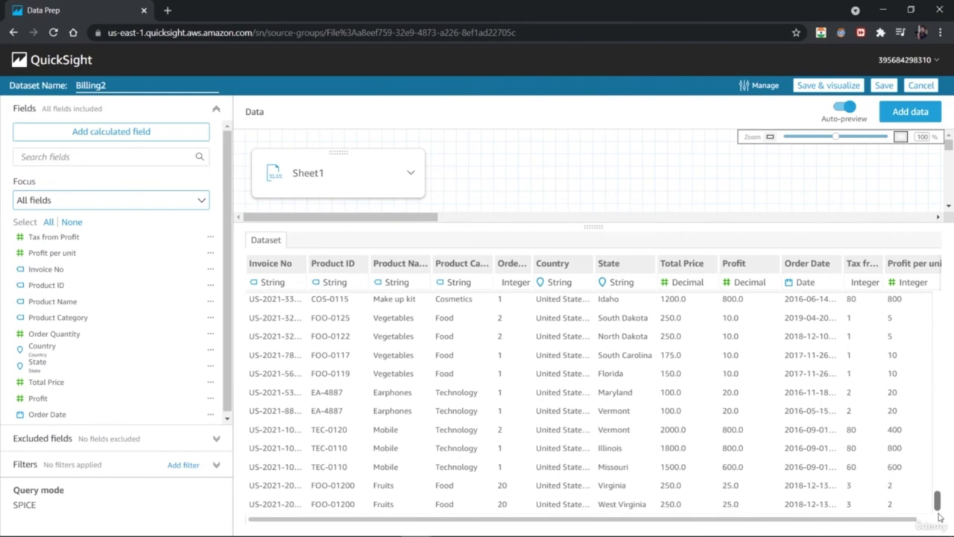
{"action": "left_click_drag", "start_coordinate": [940, 516], "coordinate": [932, 279]}
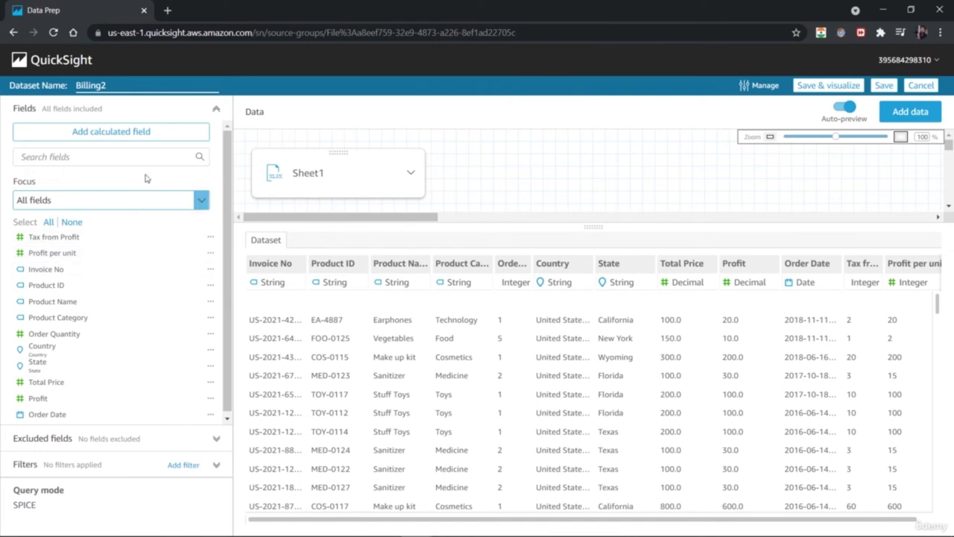
Create a calculated field named "Price Per unit" with the formula ceil({Total Price}/{Order Quantity}), save it and check its column in the preview
{"action": "left_click", "coordinate": [115, 140]}
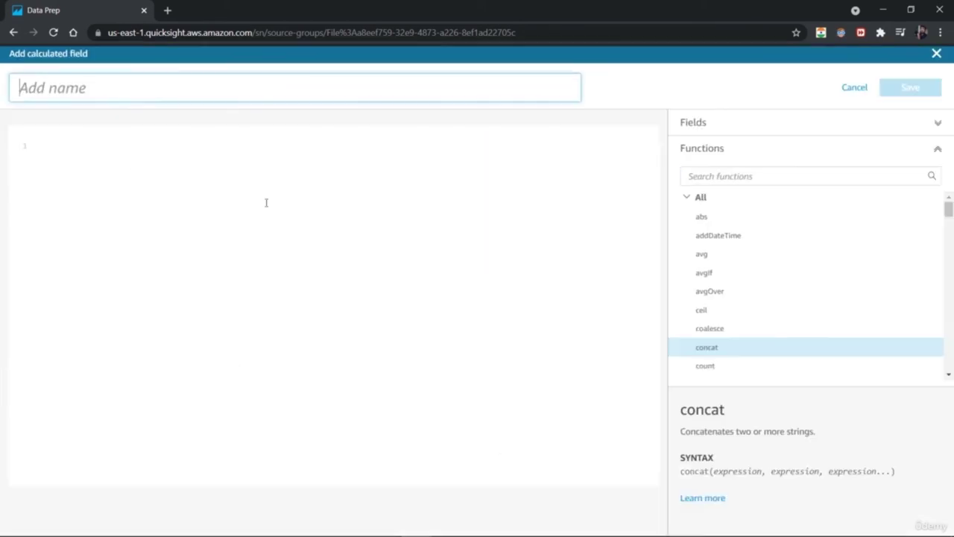
{"action": "type", "text": "Price Per unit"}
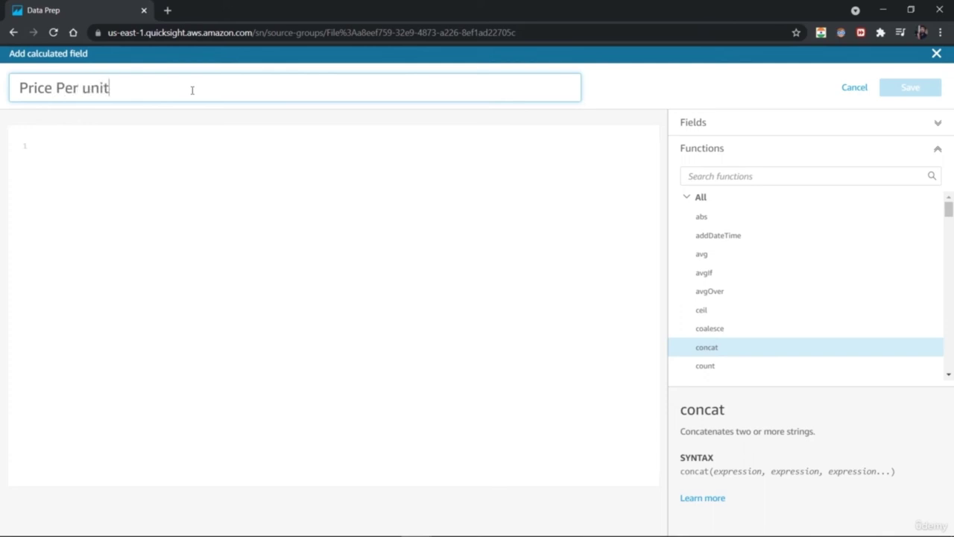
{"action": "left_click", "coordinate": [198, 149]}
{"action": "type", "text": "ceil("}
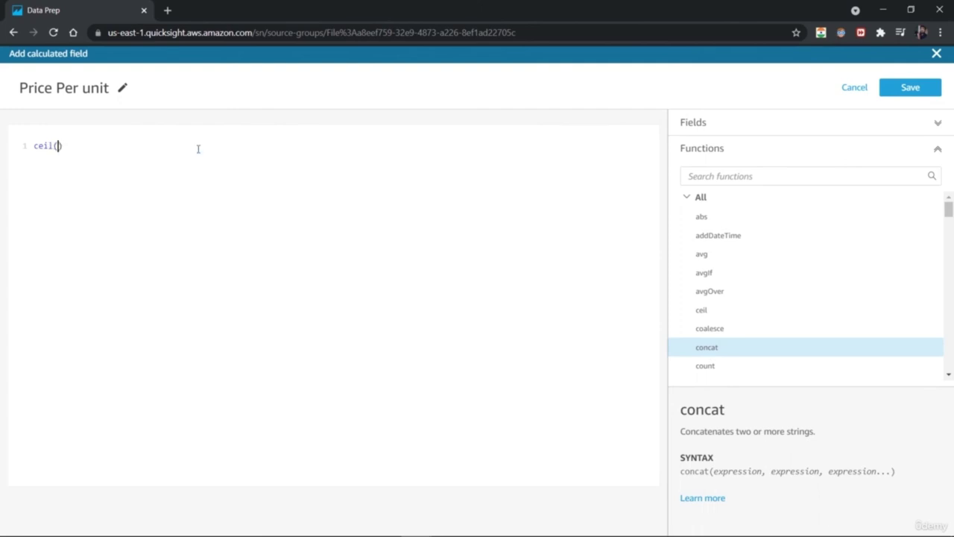
{"action": "key", "text": "BackSpace"}
{"action": "type", "text": "Pri"}
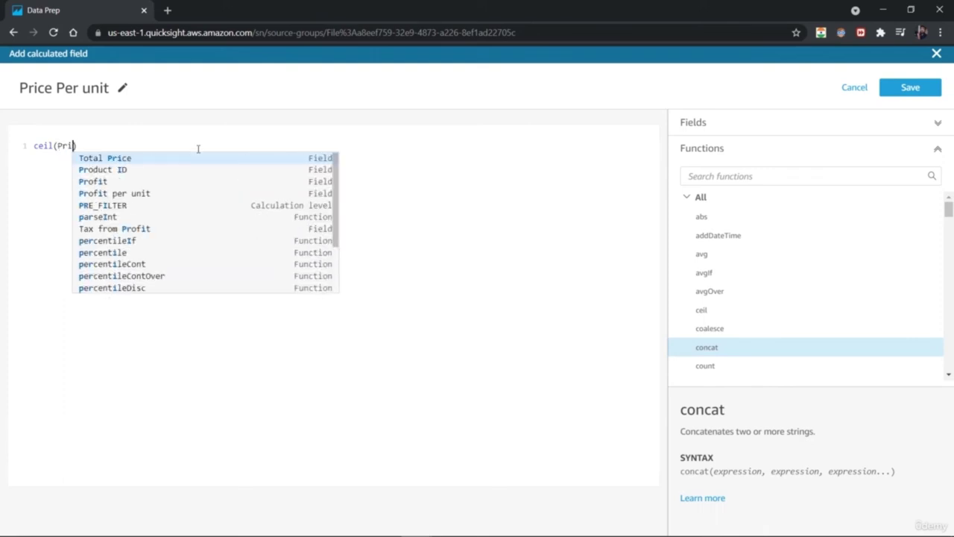
{"action": "left_click", "coordinate": [130, 158]}
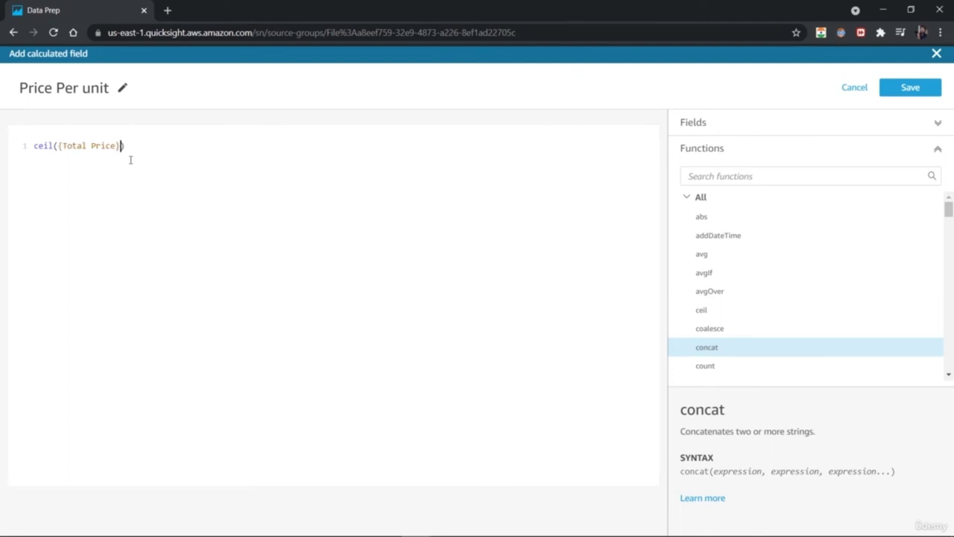
{"action": "type", "text": "/Or"}
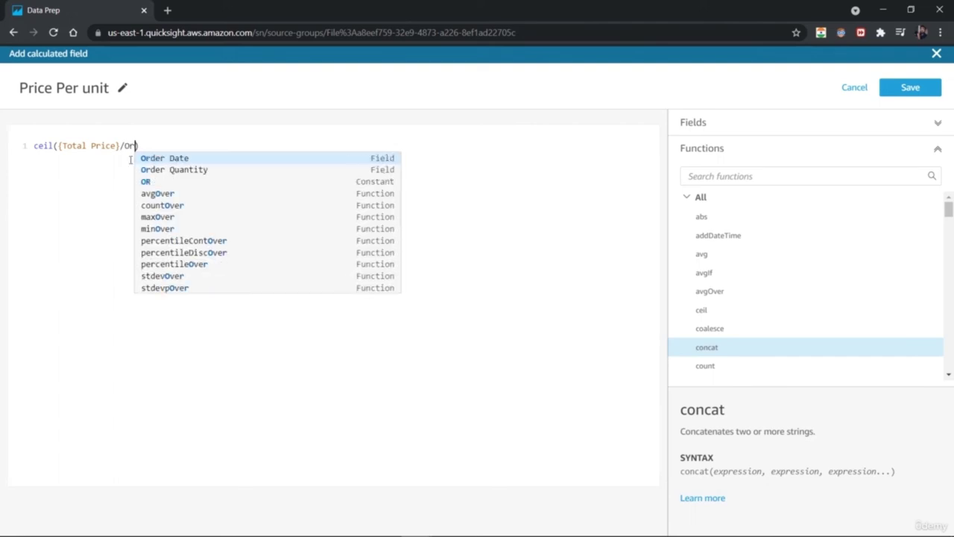
{"action": "left_click", "coordinate": [203, 169]}
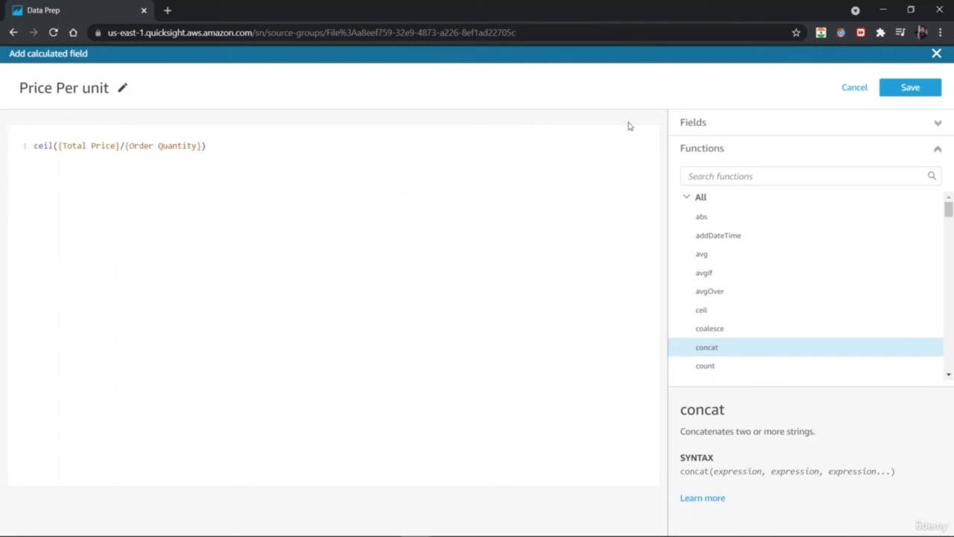
{"action": "left_click", "coordinate": [905, 89]}
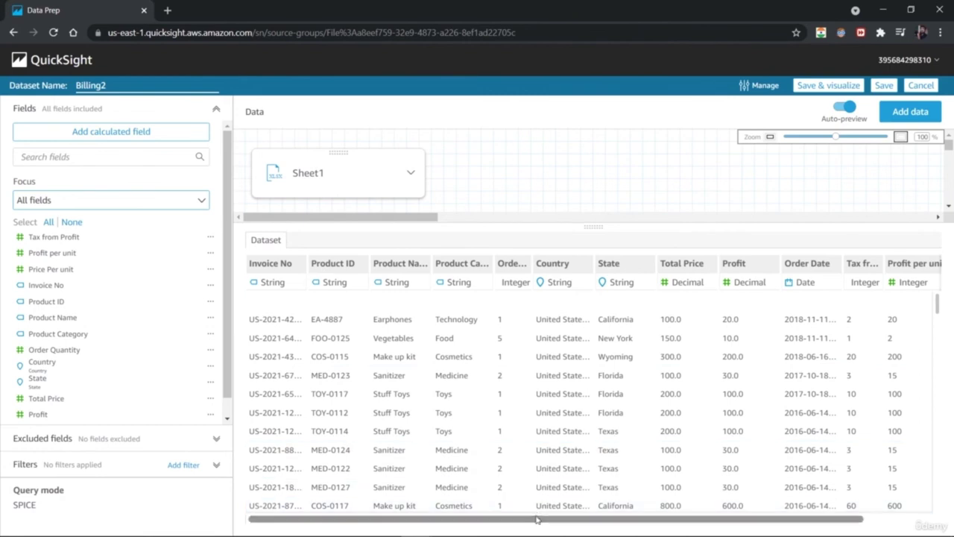
{"action": "left_click_drag", "start_coordinate": [541, 524], "coordinate": [647, 525]}
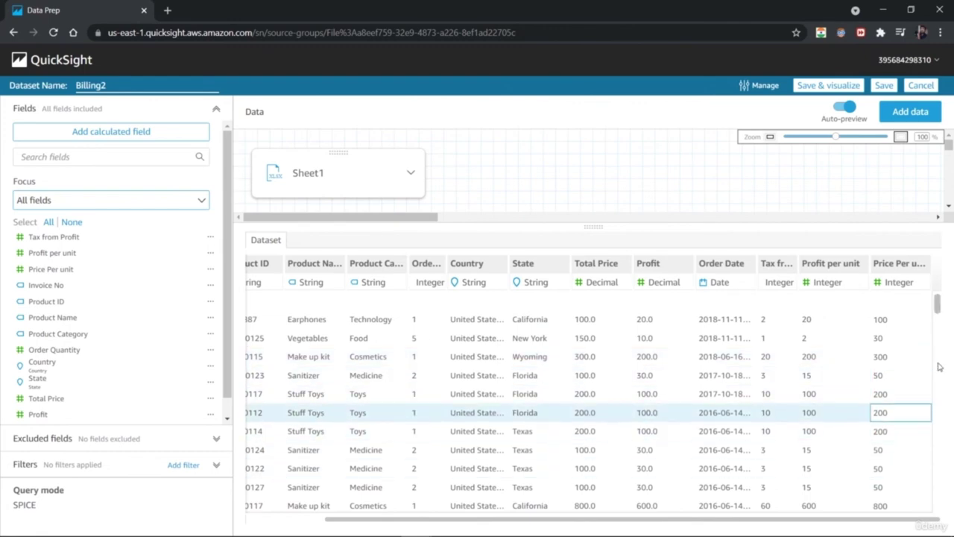
{"action": "mouse_move", "coordinate": [937, 304]}
{"action": "left_mouse_down"}
{"action": "mouse_move", "coordinate": [930, 511]}
{"action": "mouse_move", "coordinate": [931, 305]}
{"action": "left_mouse_up"}
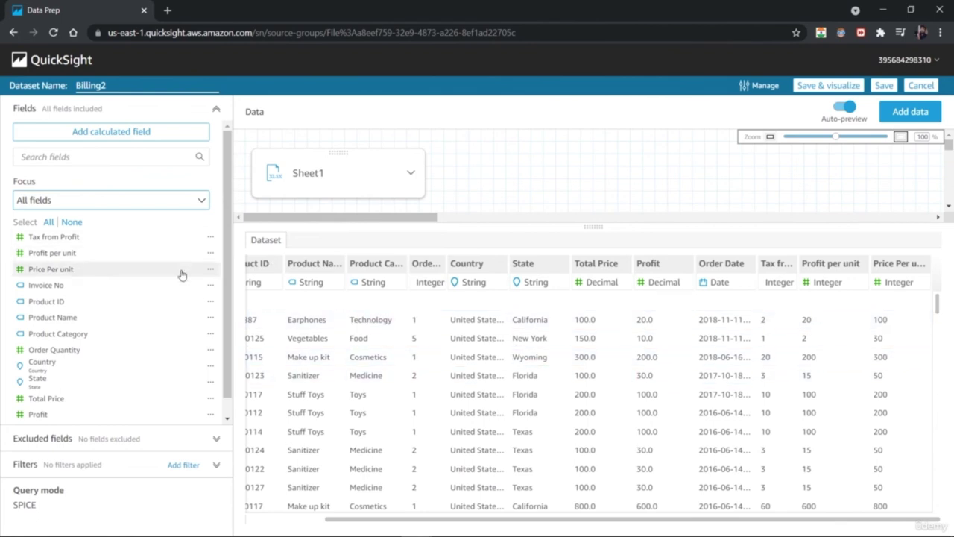
Examine the options available for the Invoice No, Profit per unit, Tax from Profit and Country fields, and the list of excluded fields
{"action": "left_click", "coordinate": [210, 286]}
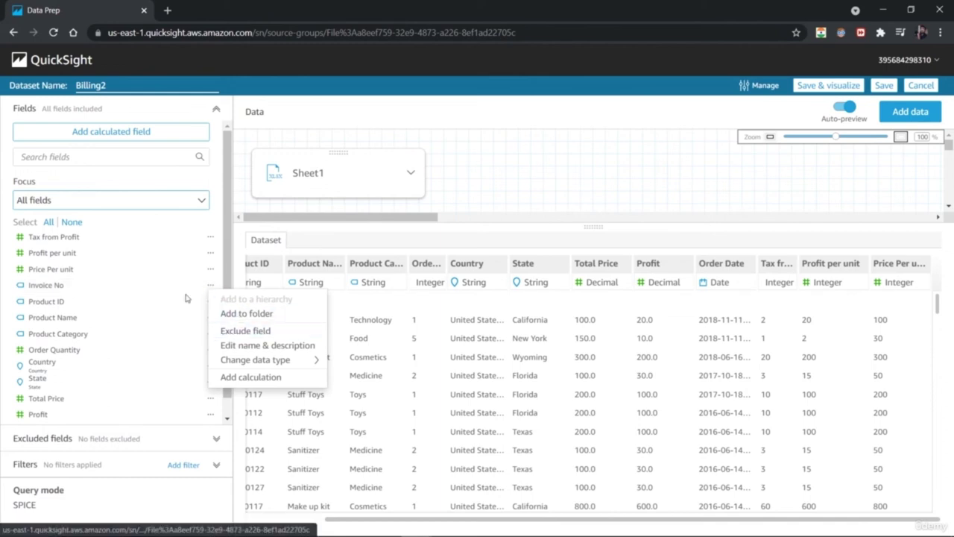
{"action": "left_click", "coordinate": [116, 521]}
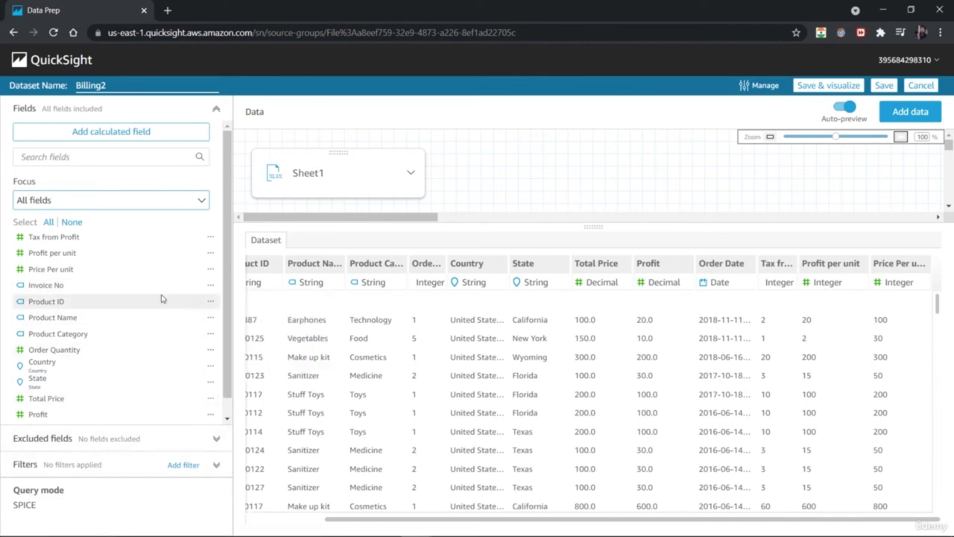
{"action": "left_click", "coordinate": [210, 254]}
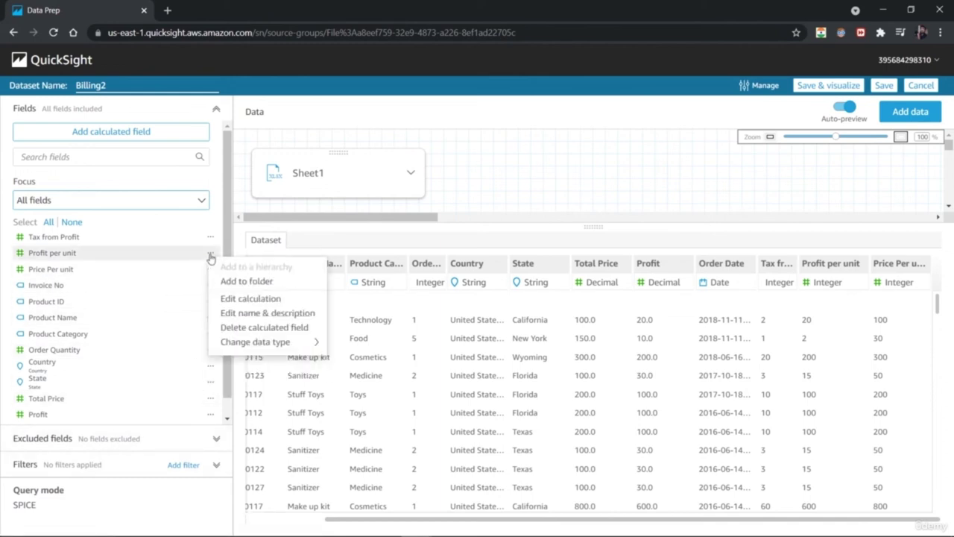
{"action": "left_click", "coordinate": [210, 256]}
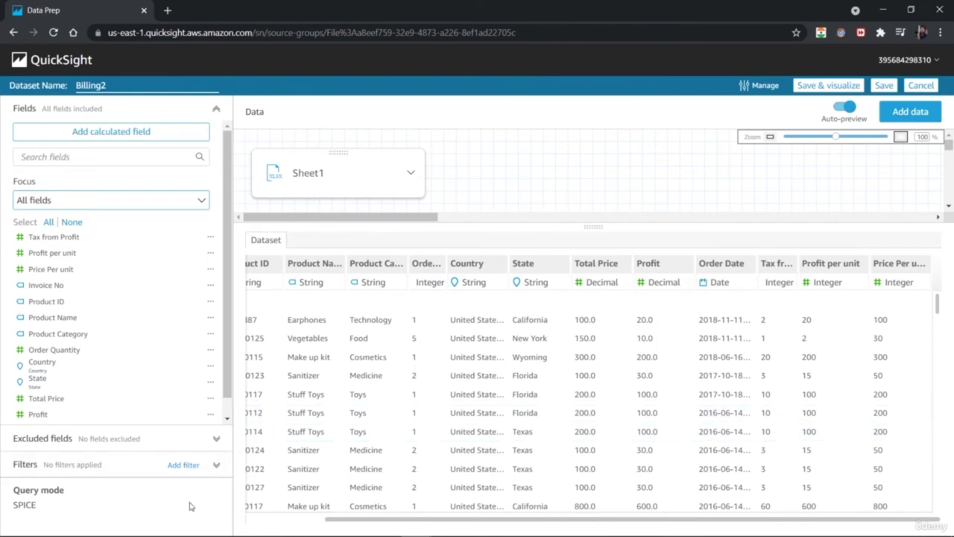
{"action": "left_click", "coordinate": [214, 439]}
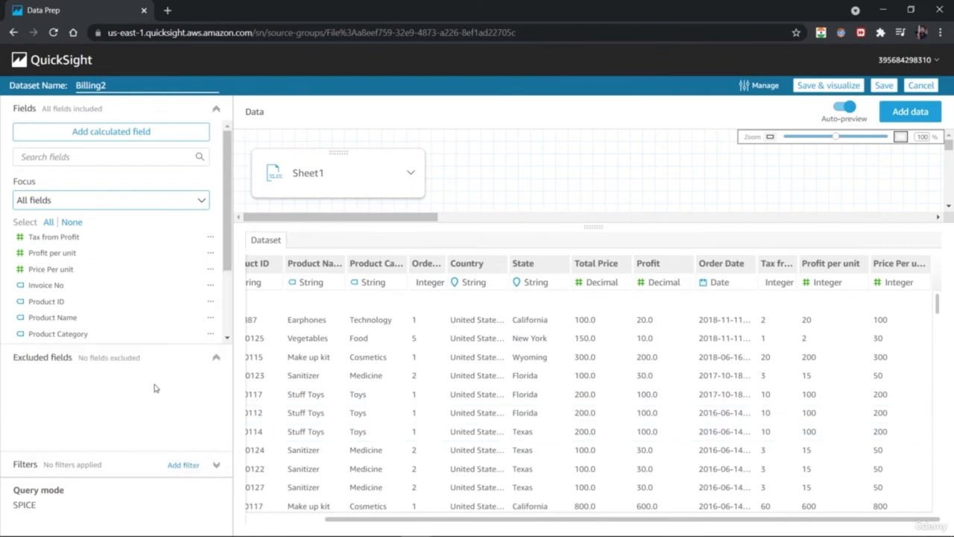
{"action": "left_click", "coordinate": [218, 358]}
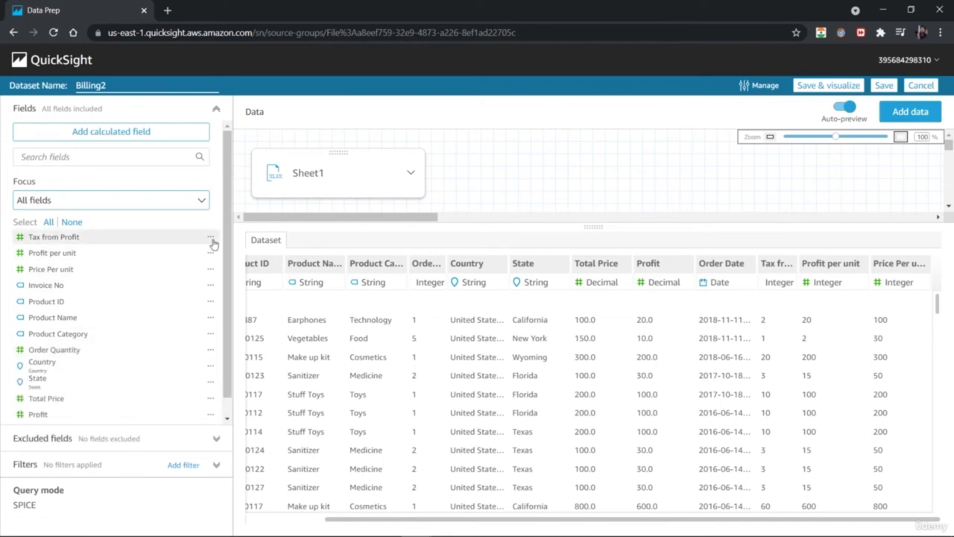
{"action": "left_click", "coordinate": [211, 238]}
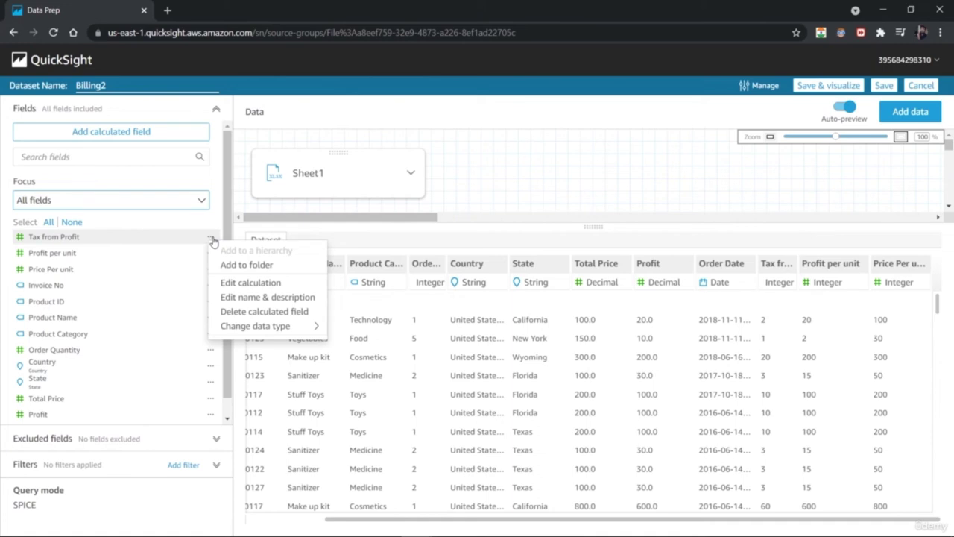
{"action": "mouse_move", "coordinate": [255, 330]}
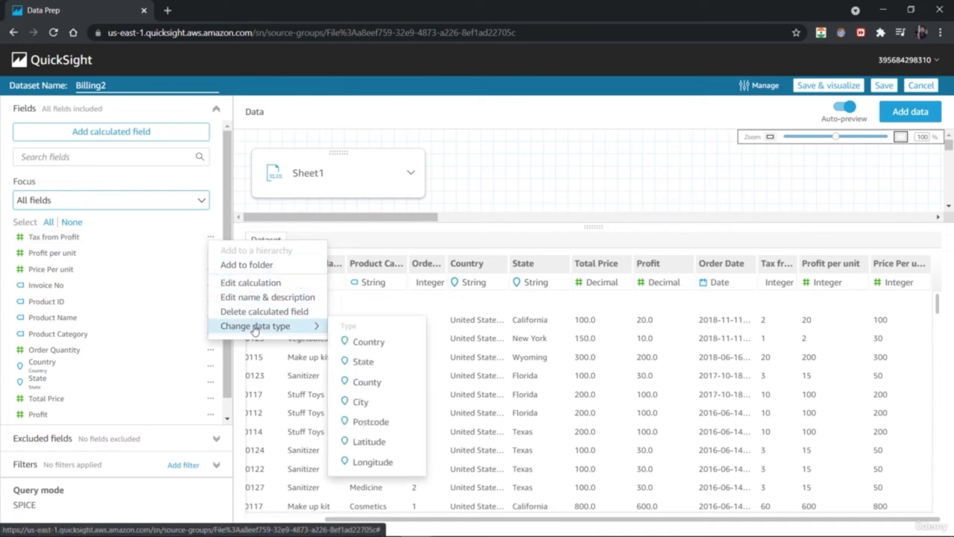
{"action": "left_click", "coordinate": [174, 452]}
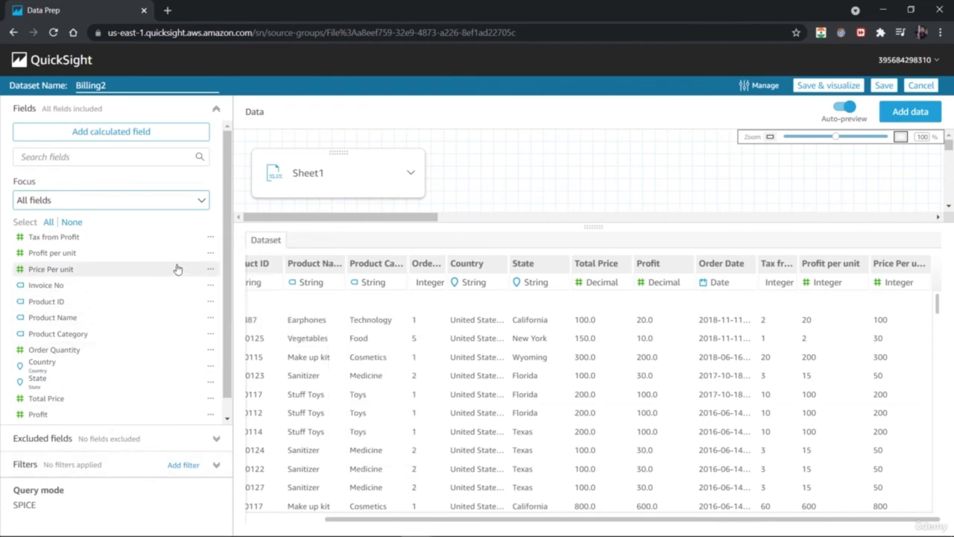
{"action": "left_click", "coordinate": [211, 253]}
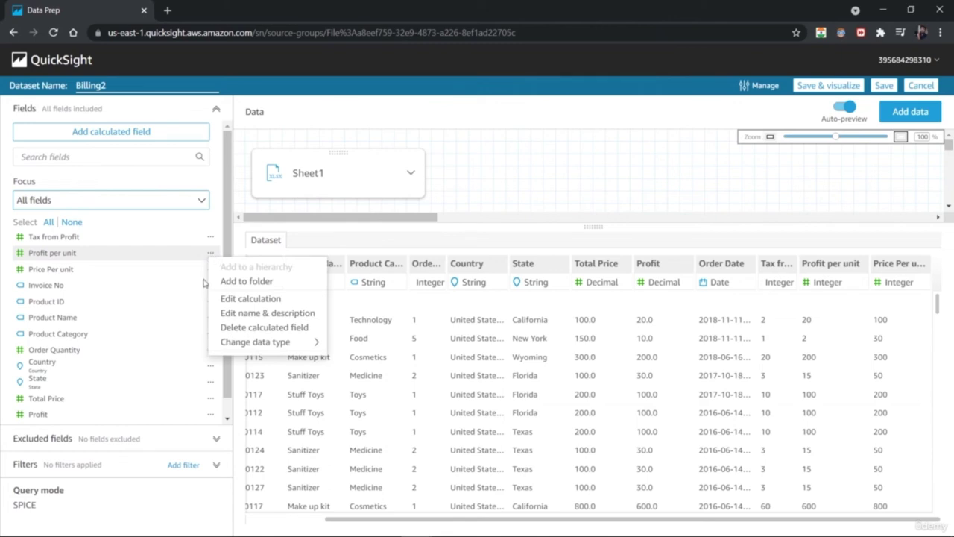
{"action": "left_click", "coordinate": [177, 514]}
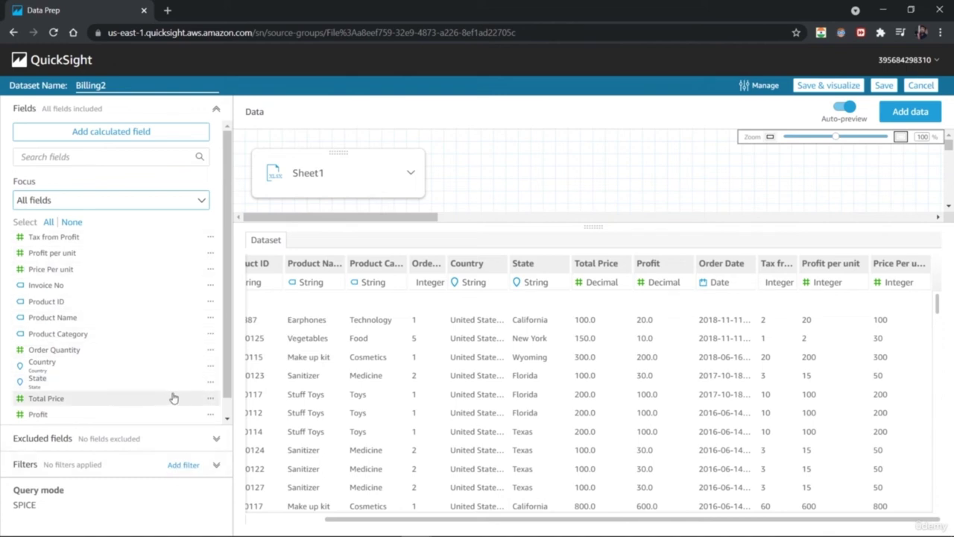
{"action": "left_click", "coordinate": [211, 366]}
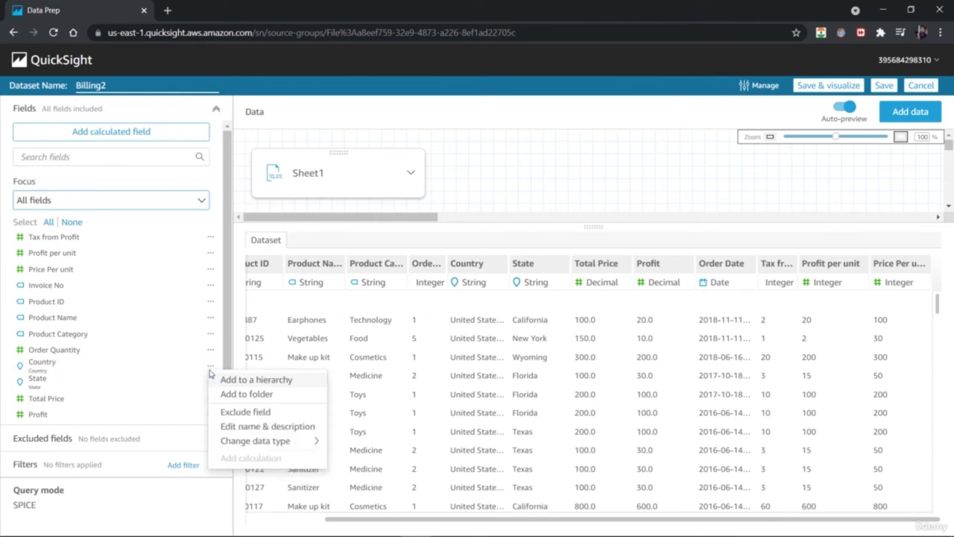
{"action": "left_click", "coordinate": [128, 501]}
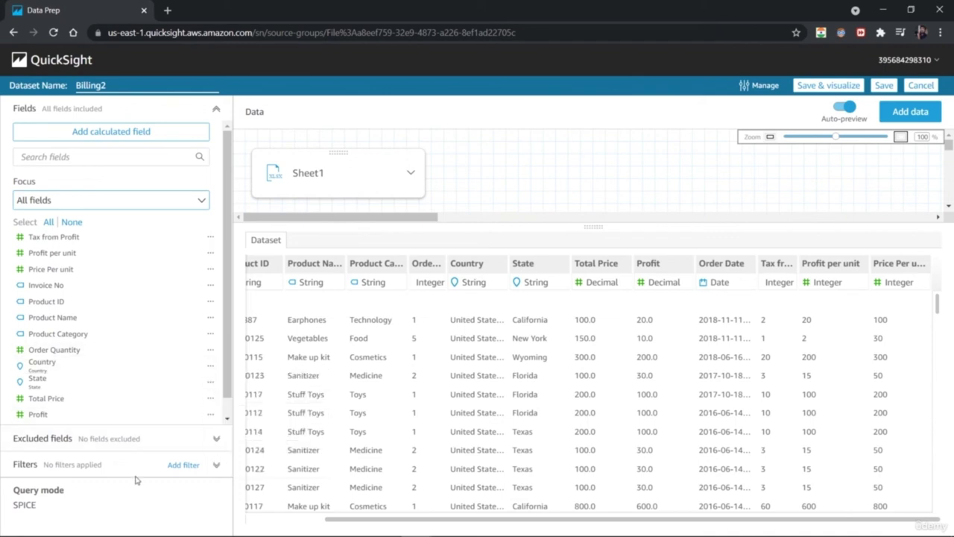
Exclude the Invoice No field from the dataset and review its options in the list of excluded fields
{"action": "left_click", "coordinate": [210, 288]}
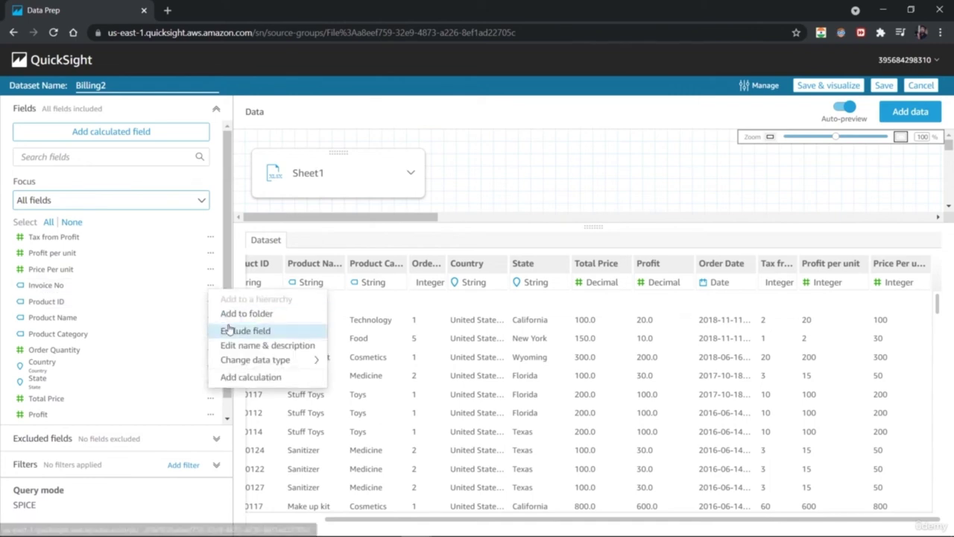
{"action": "left_click", "coordinate": [229, 330]}
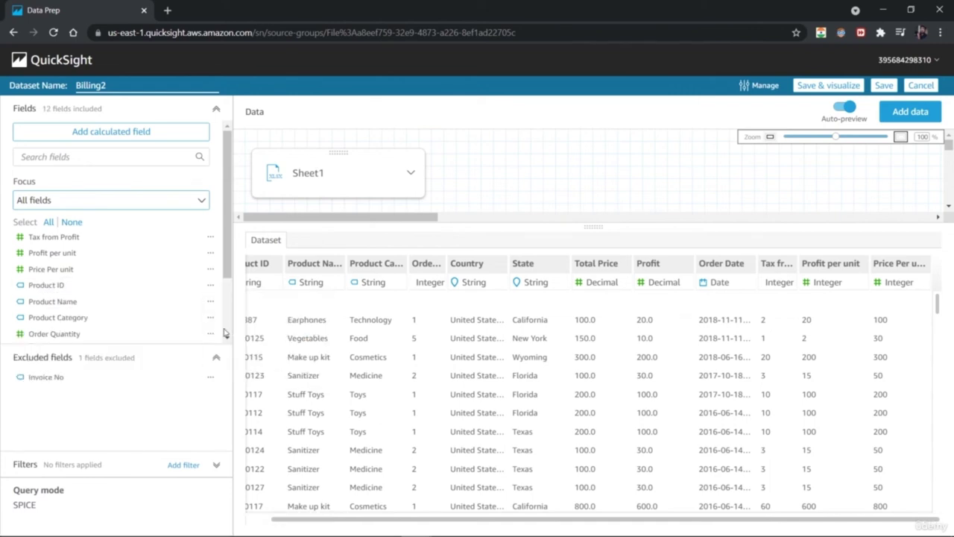
{"action": "left_click", "coordinate": [211, 378]}
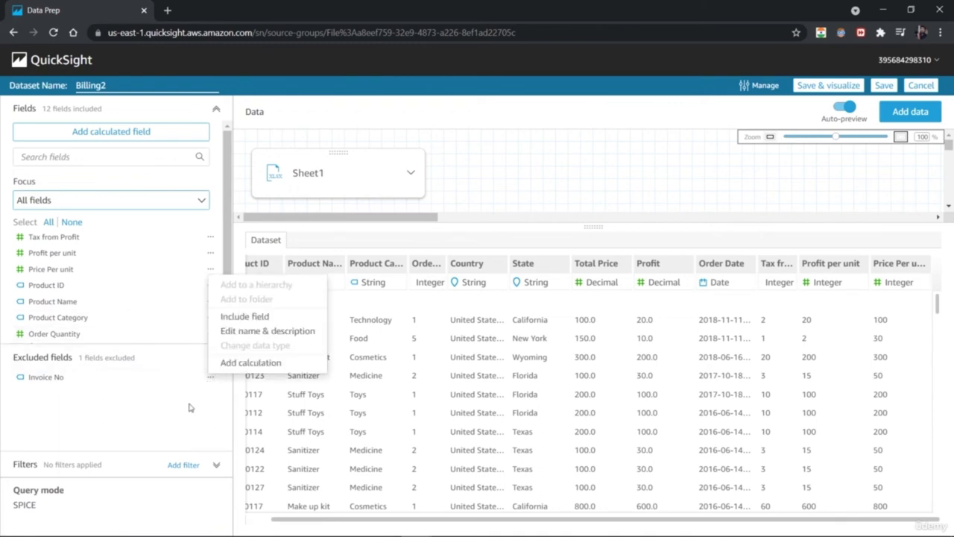
{"action": "left_click", "coordinate": [189, 408]}
{"action": "left_click", "coordinate": [219, 357]}
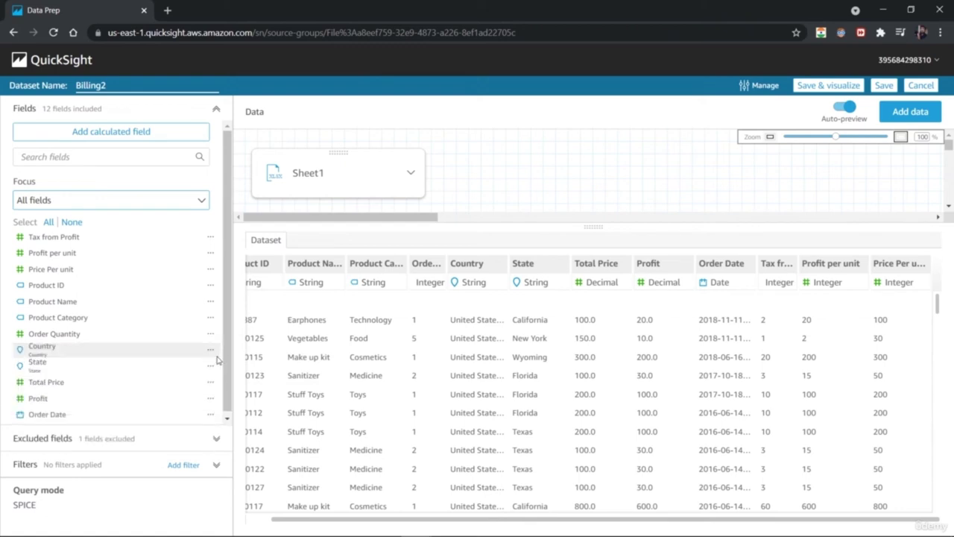
{"action": "left_click", "coordinate": [217, 439]}
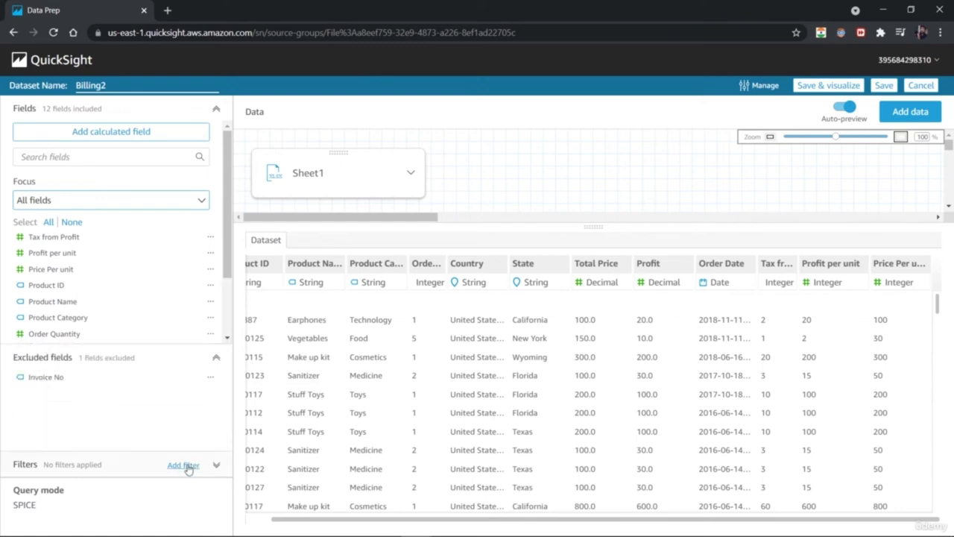
Add a filter on the Country field and enter Canada in its custom filter list after checking the country values in the preview
{"action": "left_click", "coordinate": [186, 466]}
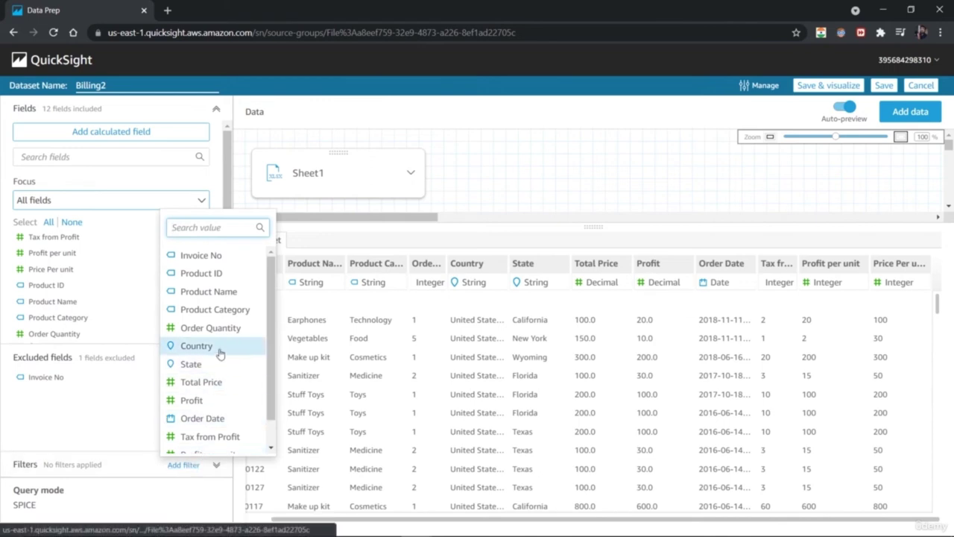
{"action": "left_click", "coordinate": [195, 346]}
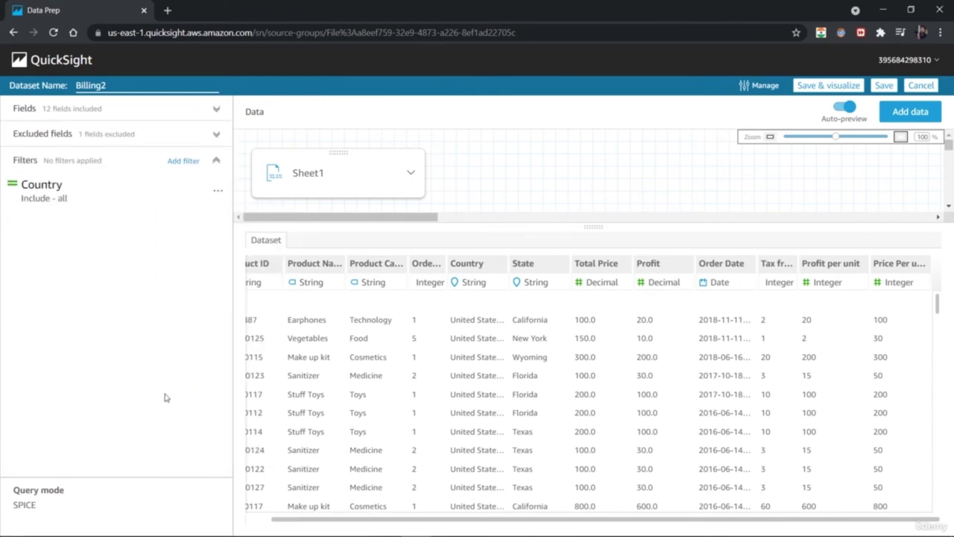
{"action": "left_click", "coordinate": [56, 193]}
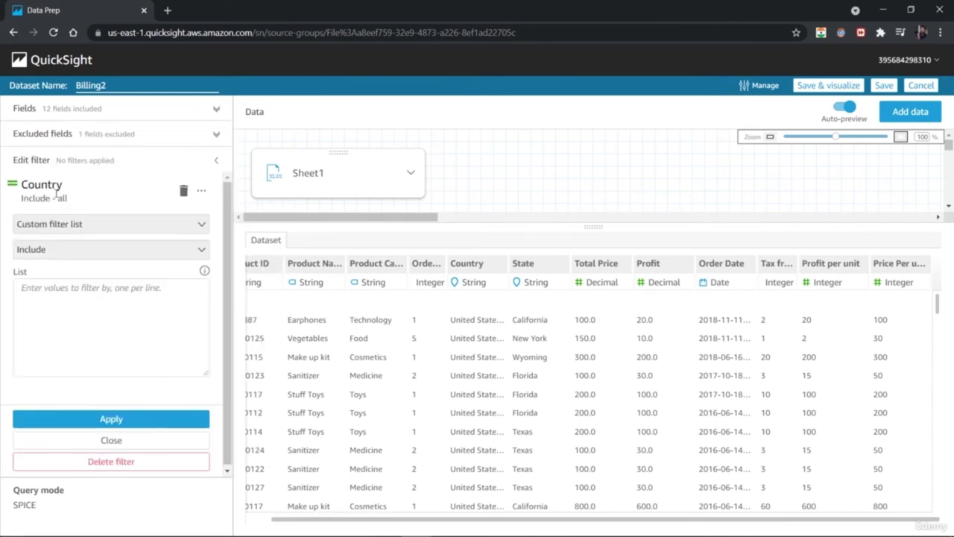
{"action": "left_click", "coordinate": [117, 348]}
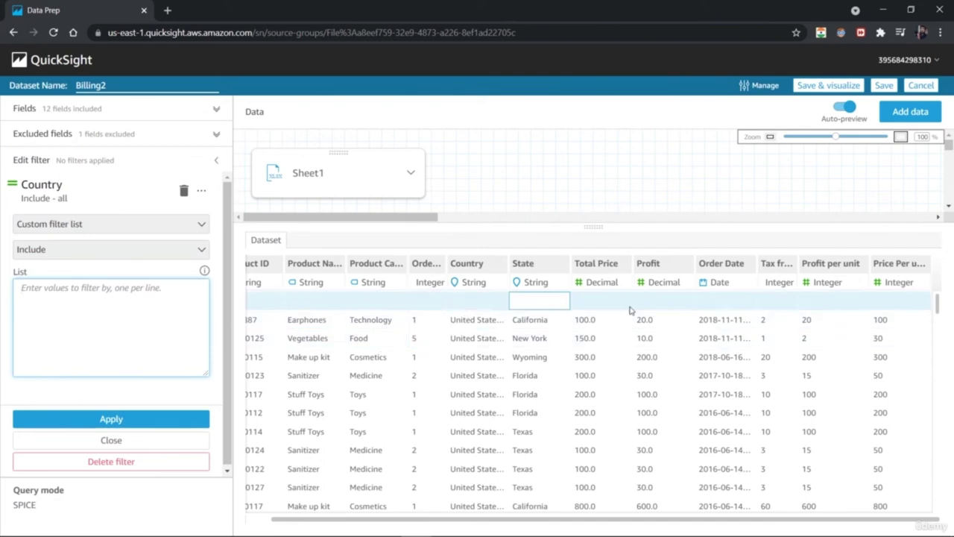
{"action": "scroll", "coordinate": [500, 393], "scroll_direction": "down", "scroll_amount": 5}
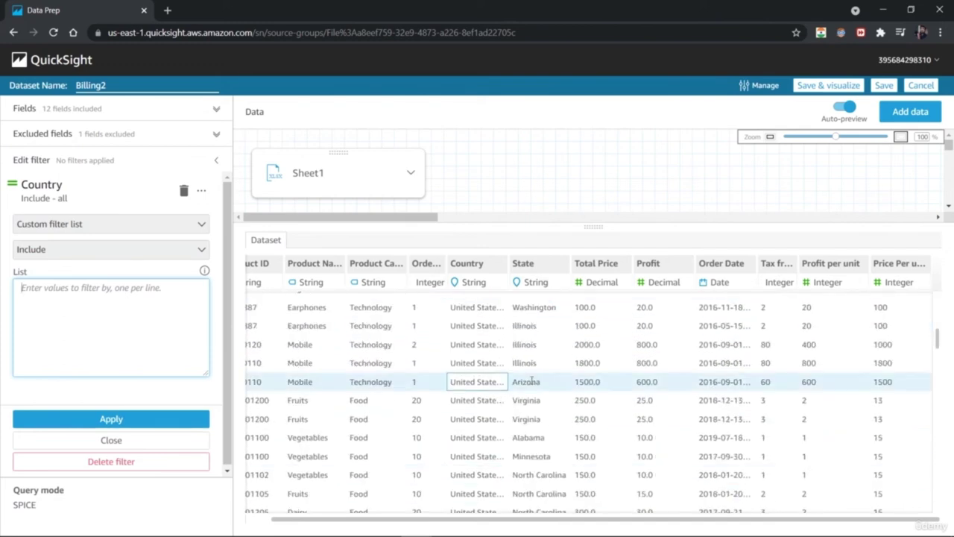
{"action": "scroll", "coordinate": [943, 362], "scroll_direction": "down", "scroll_amount": 10}
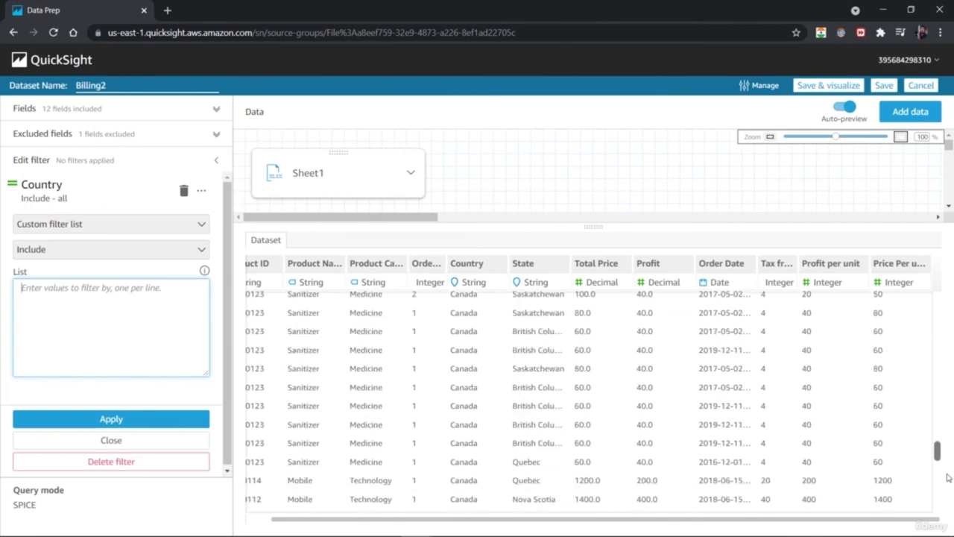
{"action": "scroll", "coordinate": [932, 418], "scroll_direction": "up", "scroll_amount": 10}
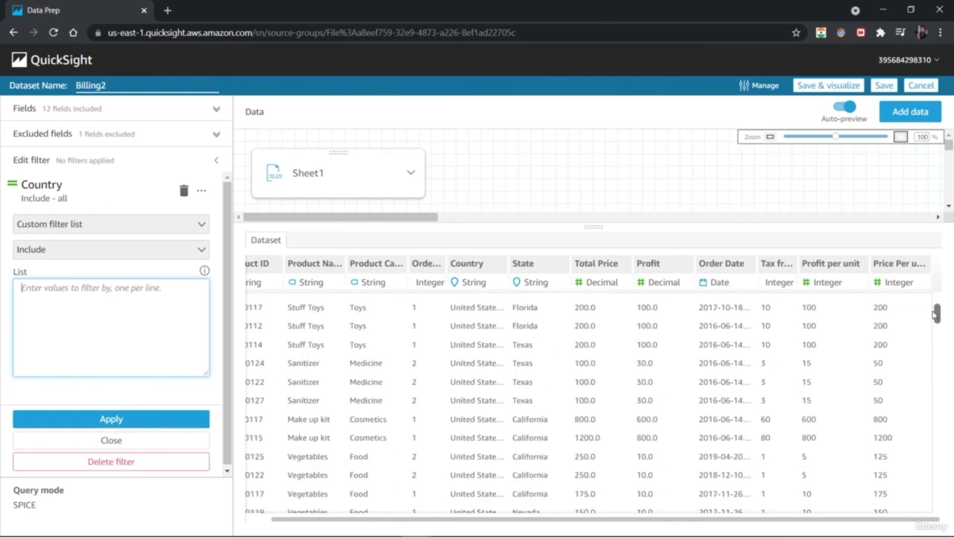
{"action": "type", "text": "Canada"}
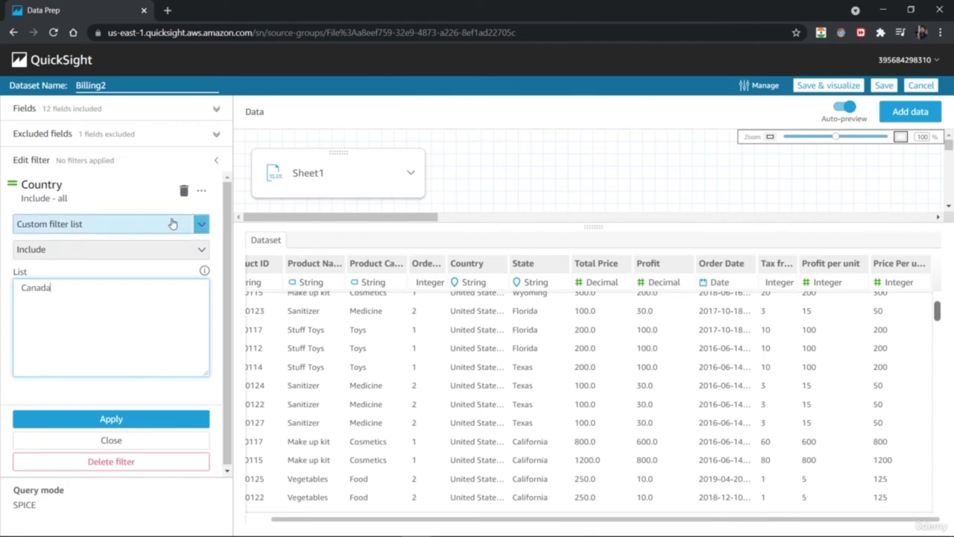
Apply the Country filter with the Include condition for Canada and check the filtered rows in the dataset preview
{"action": "left_click", "coordinate": [199, 223]}
{"action": "left_click", "coordinate": [198, 227]}
{"action": "left_click", "coordinate": [200, 254]}
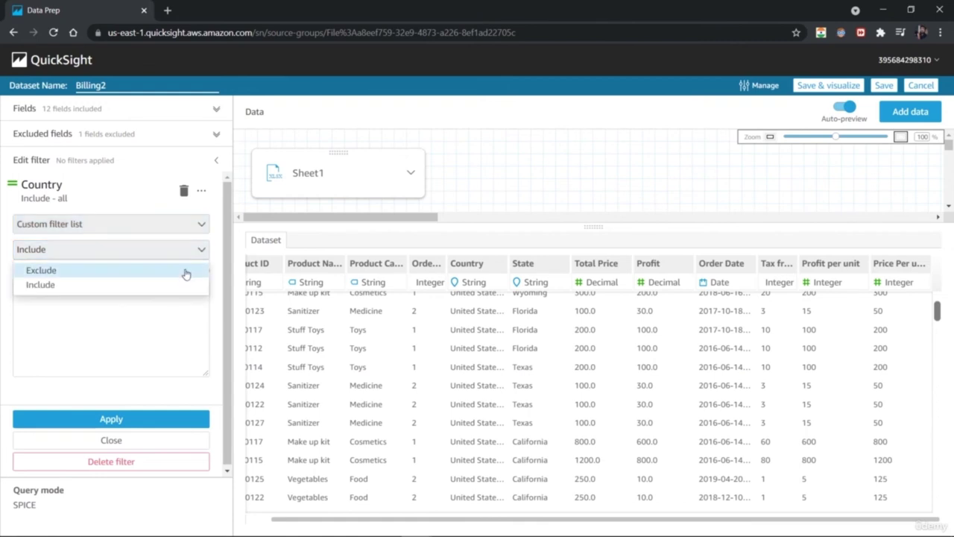
{"action": "left_click", "coordinate": [183, 284]}
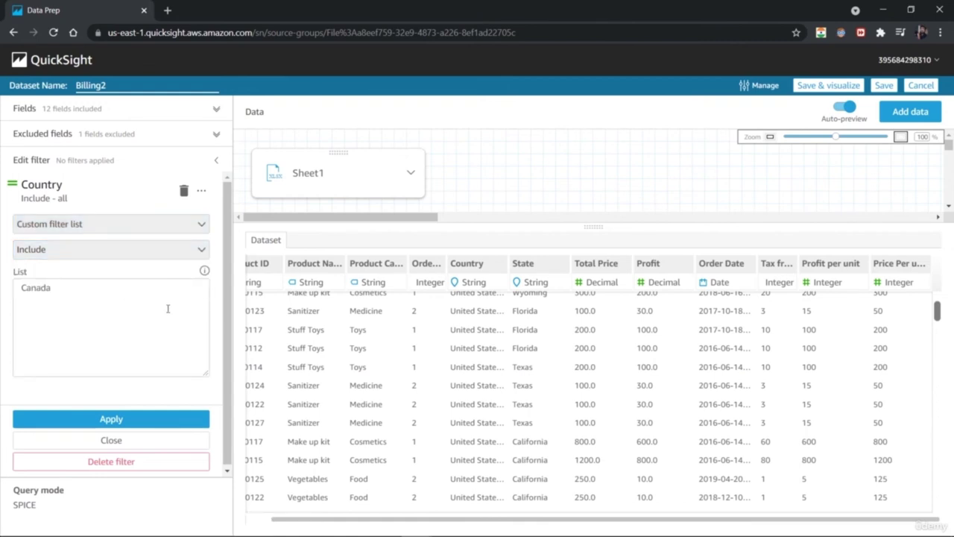
{"action": "left_click", "coordinate": [154, 315]}
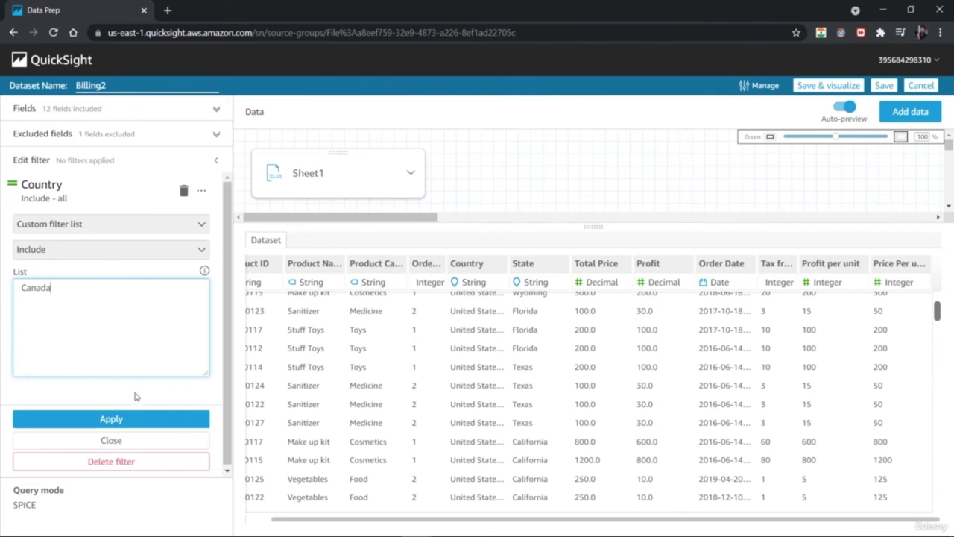
{"action": "left_click", "coordinate": [130, 421]}
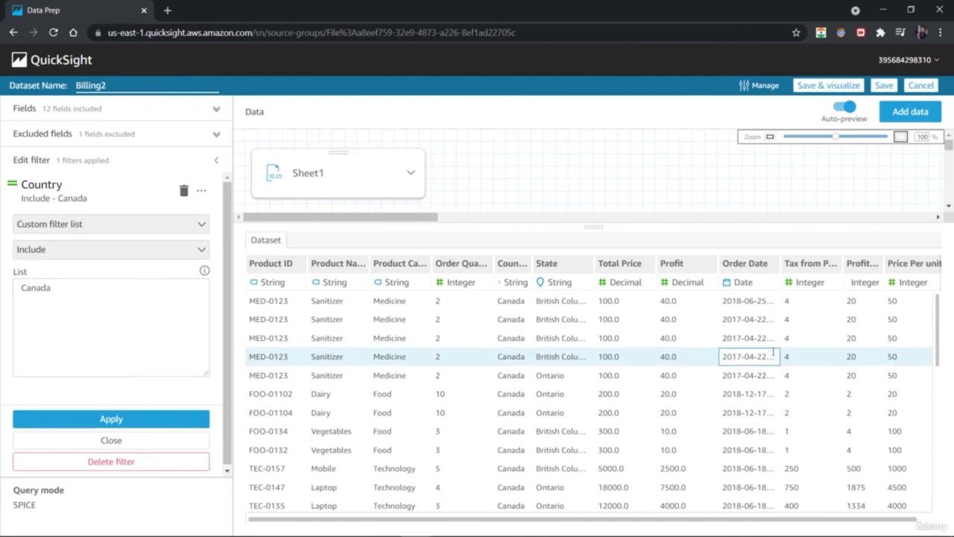
{"action": "mouse_move", "coordinate": [936, 323]}
{"action": "left_mouse_down"}
{"action": "mouse_move", "coordinate": [936, 455]}
{"action": "mouse_move", "coordinate": [933, 325]}
{"action": "left_mouse_up"}
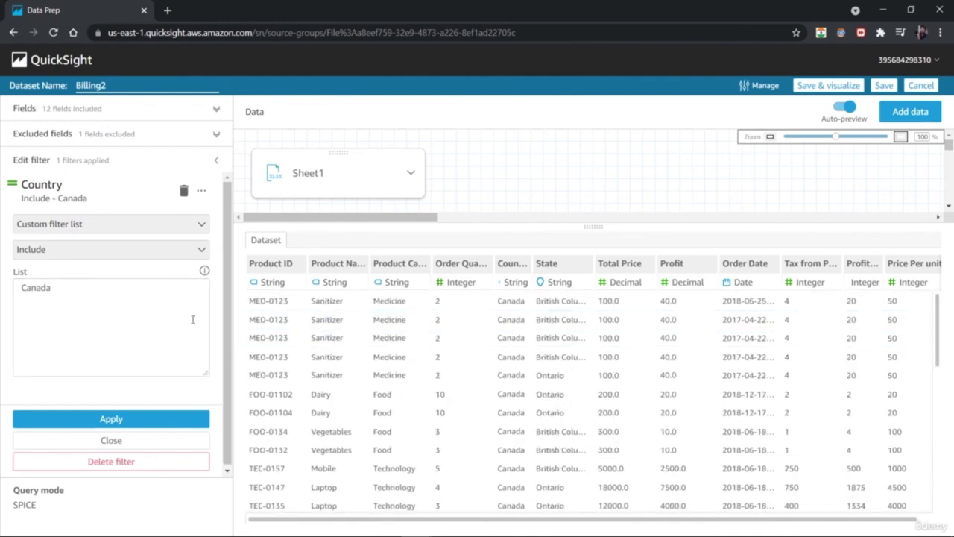
Switch the Country filter to Exclude for Canada, apply it, and check the remaining rows with the Country column widened
{"action": "left_click", "coordinate": [187, 249]}
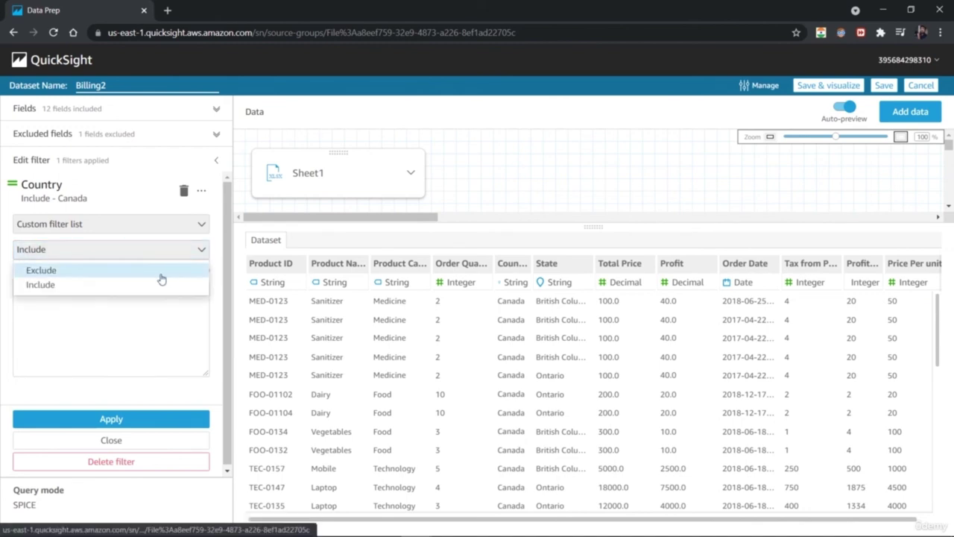
{"action": "left_click", "coordinate": [159, 278]}
{"action": "left_click", "coordinate": [124, 423]}
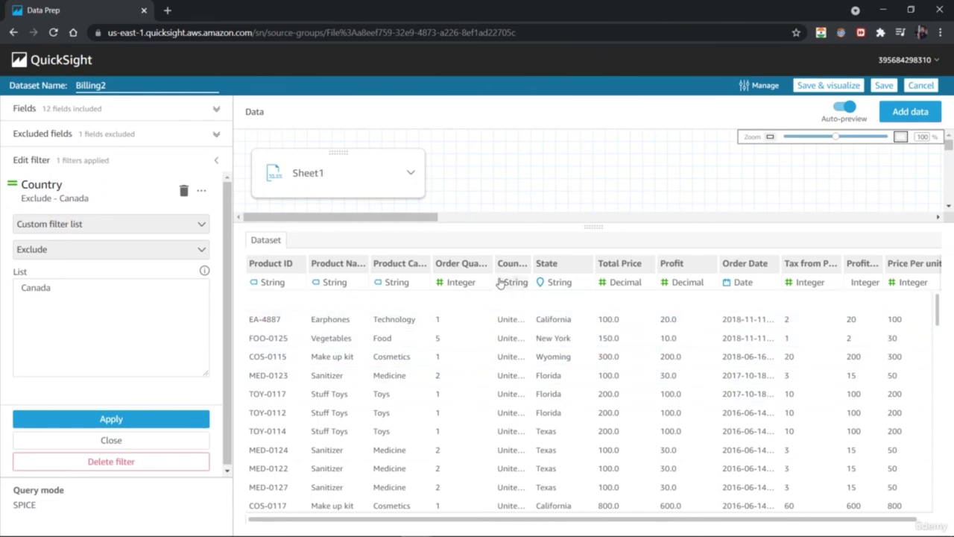
{"action": "left_click_drag", "start_coordinate": [531, 263], "coordinate": [583, 264]}
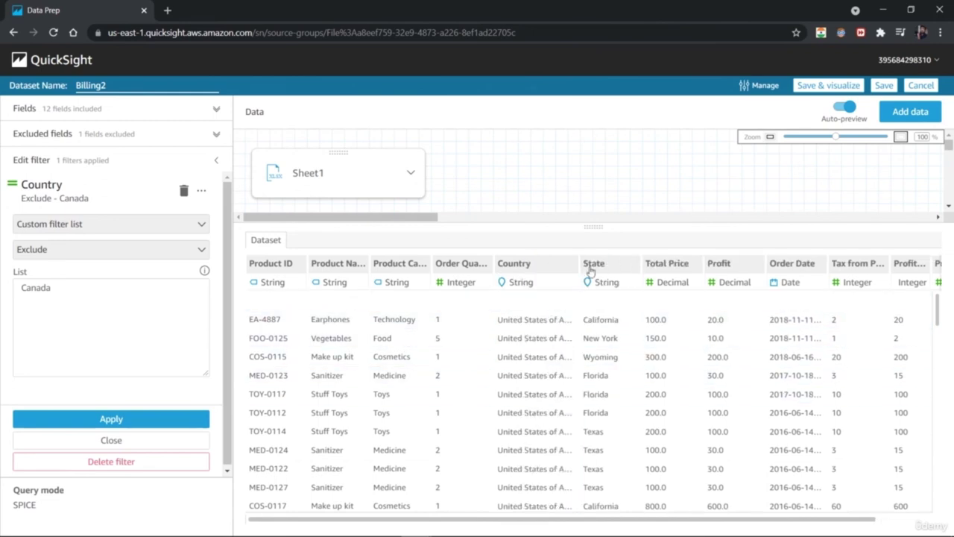
{"action": "left_click_drag", "start_coordinate": [937, 309], "coordinate": [936, 494]}
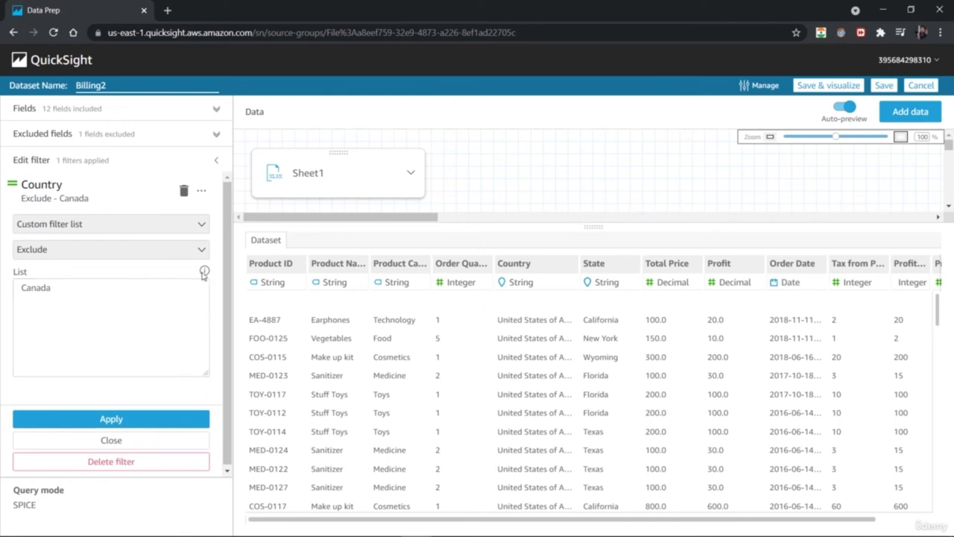
Delete the Country filter and add a filter on the Order Date field, reviewing its available condition types
{"action": "mouse_move", "coordinate": [205, 273]}
{"action": "left_click", "coordinate": [184, 191]}
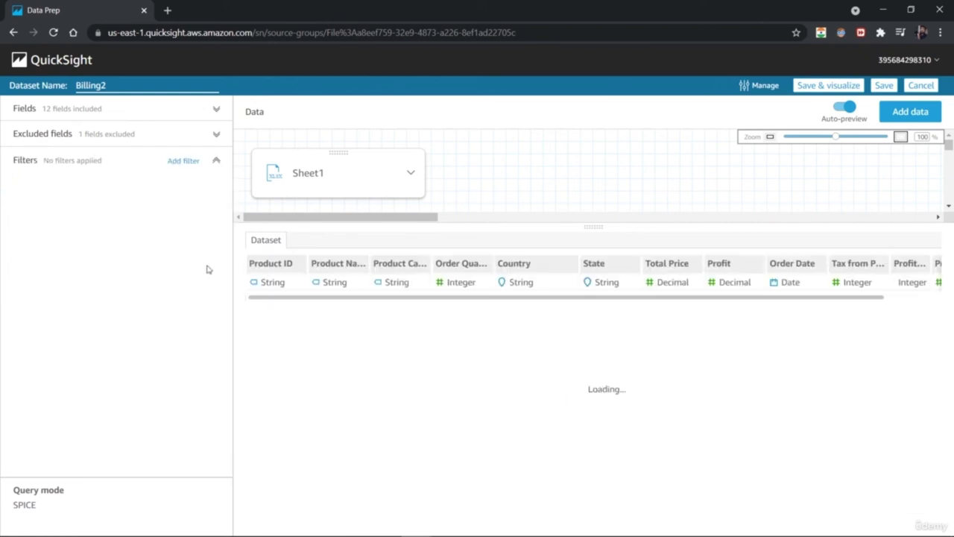
{"action": "left_click", "coordinate": [192, 161]}
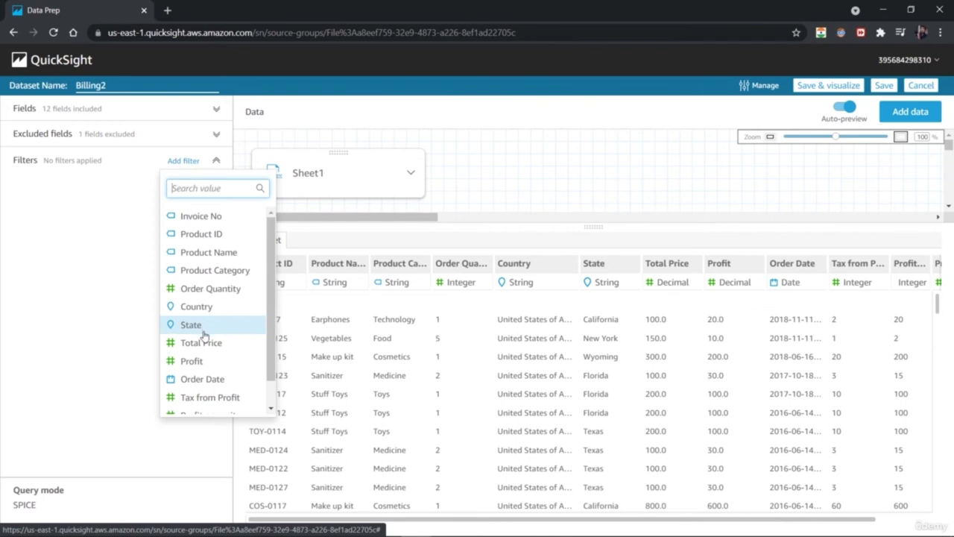
{"action": "left_click", "coordinate": [211, 380]}
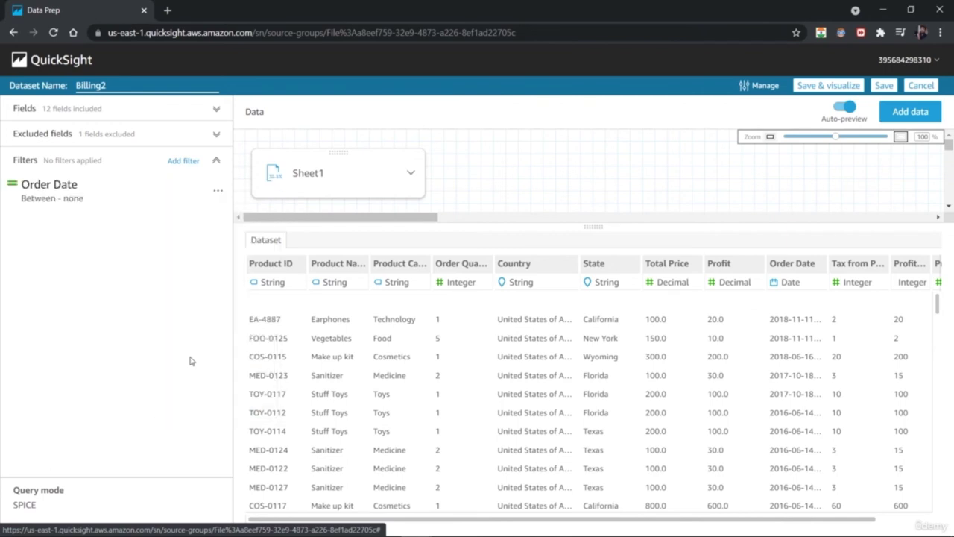
{"action": "left_click", "coordinate": [73, 205]}
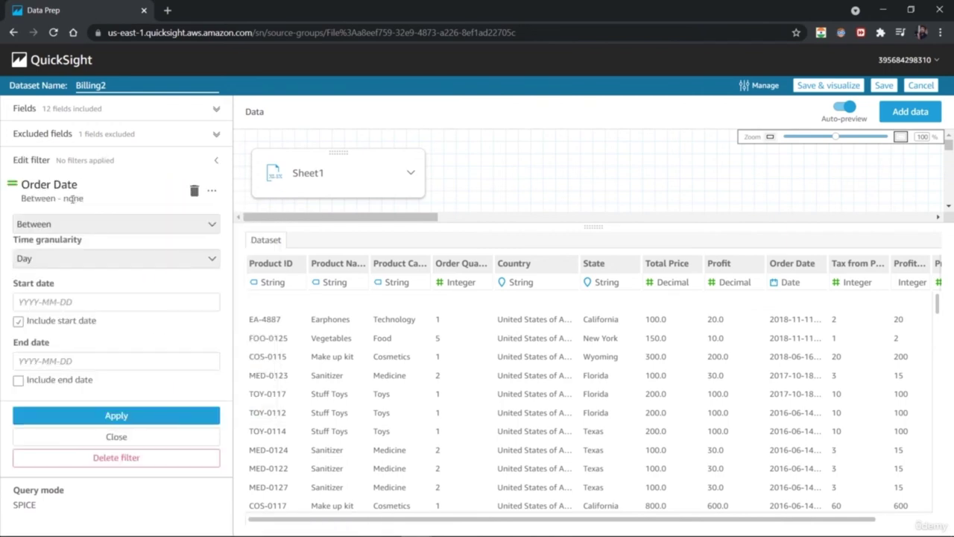
{"action": "left_click", "coordinate": [208, 226]}
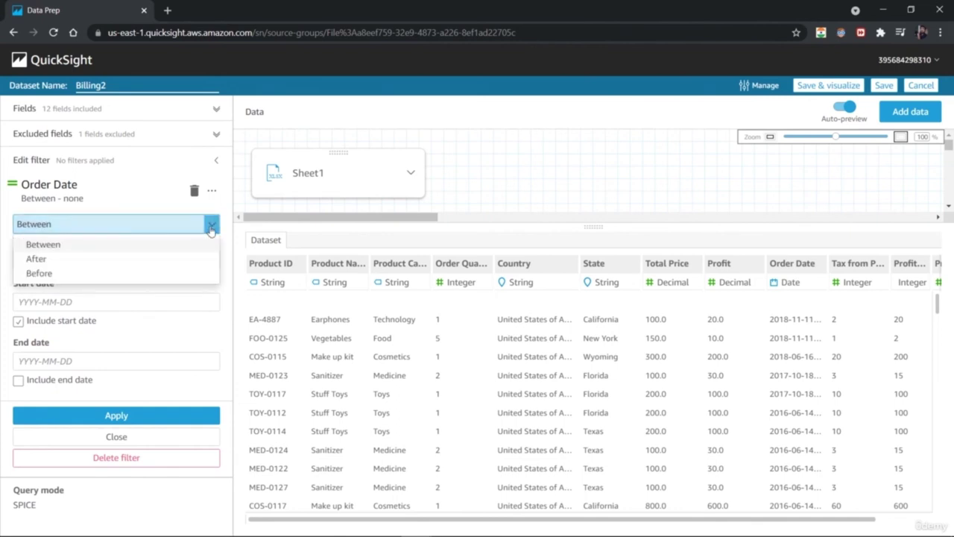
{"action": "left_click", "coordinate": [3, 288]}
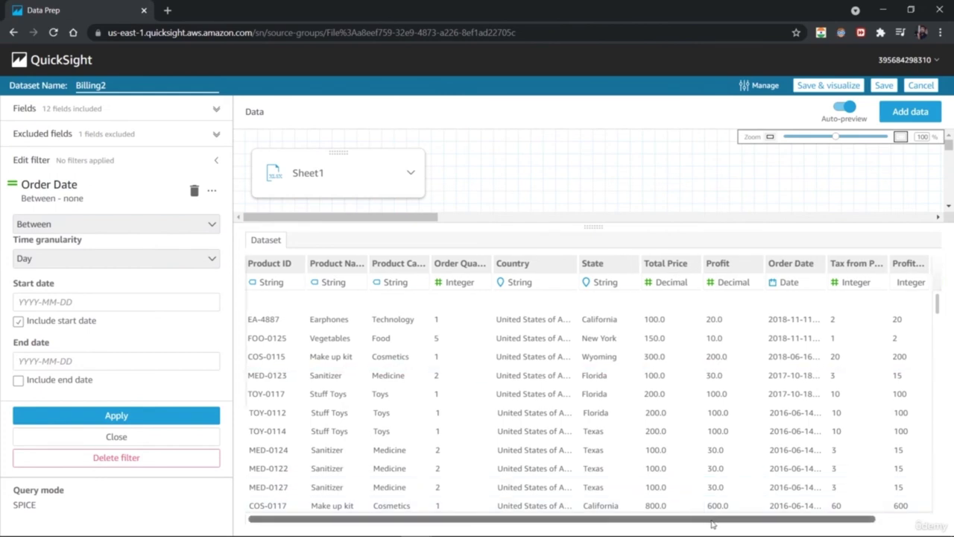
Widen the Order Date column and examine the range of order dates throughout the dataset preview
{"action": "left_click_drag", "start_coordinate": [712, 523], "coordinate": [747, 524]}
{"action": "left_click_drag", "start_coordinate": [789, 263], "coordinate": [808, 264]}
{"action": "left_click", "coordinate": [745, 319]}
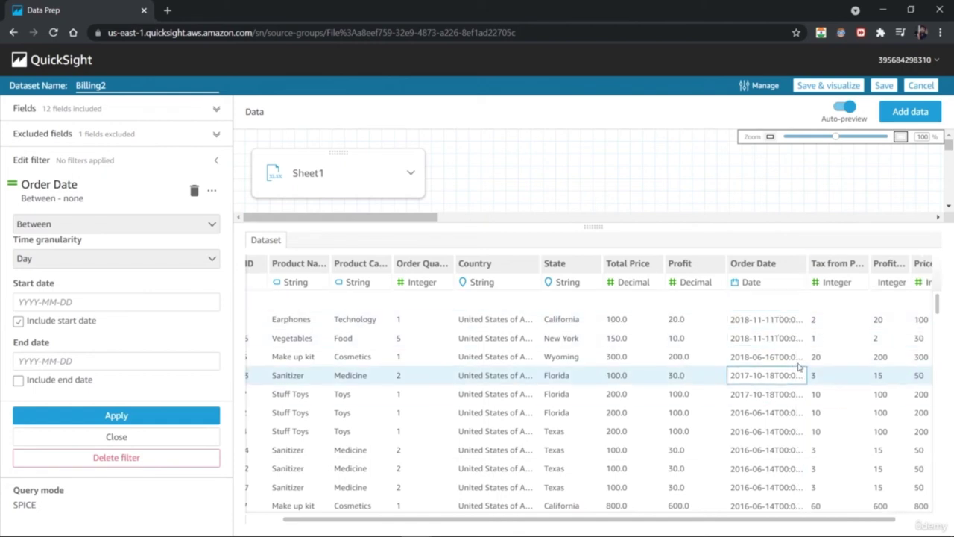
{"action": "left_click", "coordinate": [60, 302]}
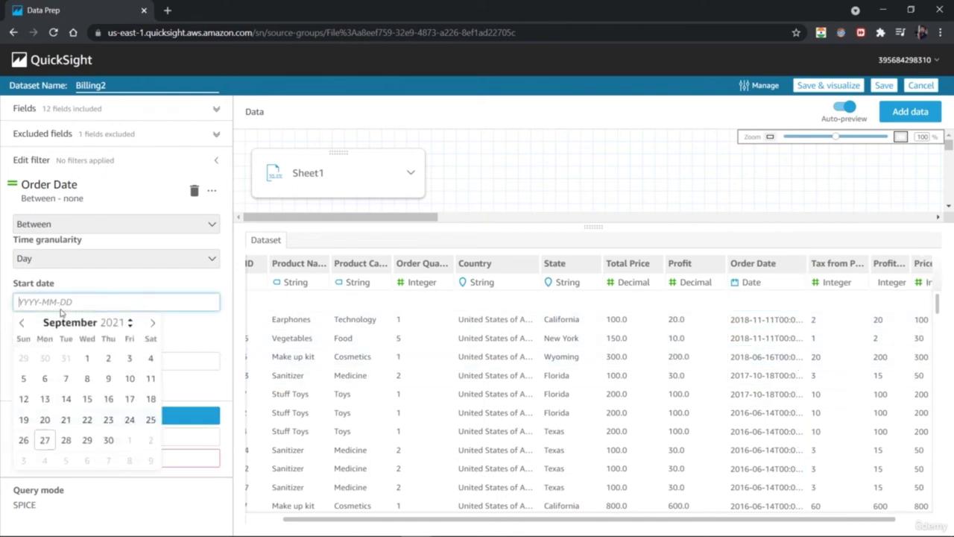
{"action": "left_click", "coordinate": [129, 326]}
{"action": "left_click", "coordinate": [130, 325]}
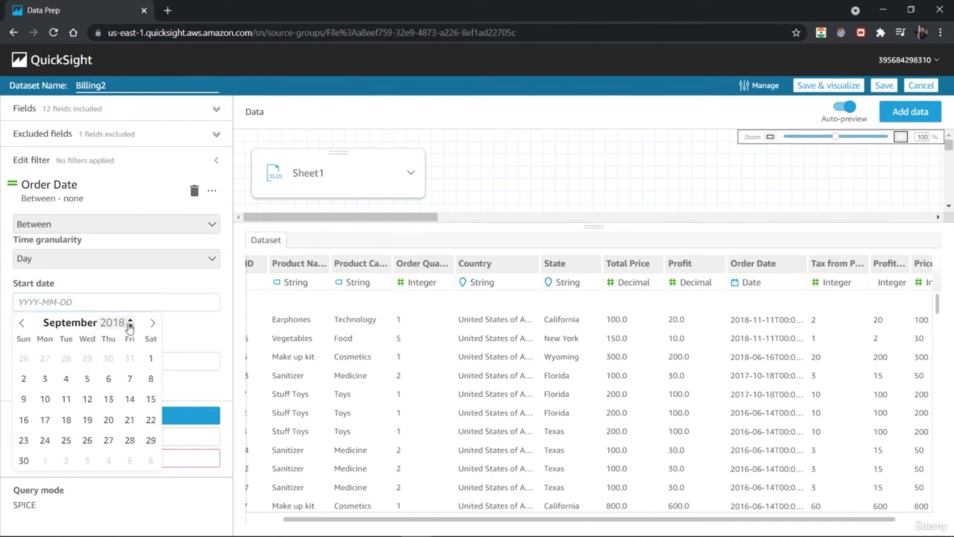
{"action": "left_click", "coordinate": [130, 326]}
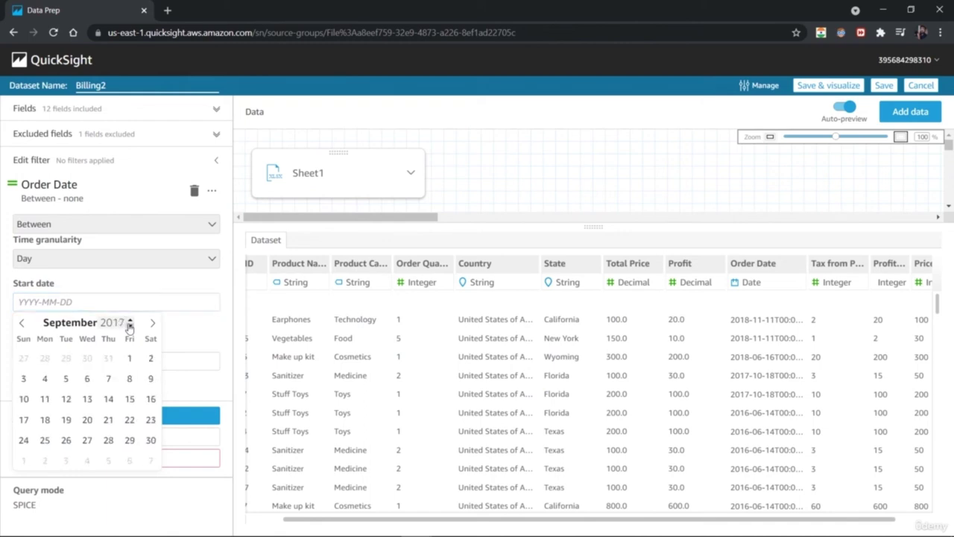
{"action": "left_click", "coordinate": [940, 316]}
{"action": "left_click_drag", "start_coordinate": [939, 316], "coordinate": [940, 342]}
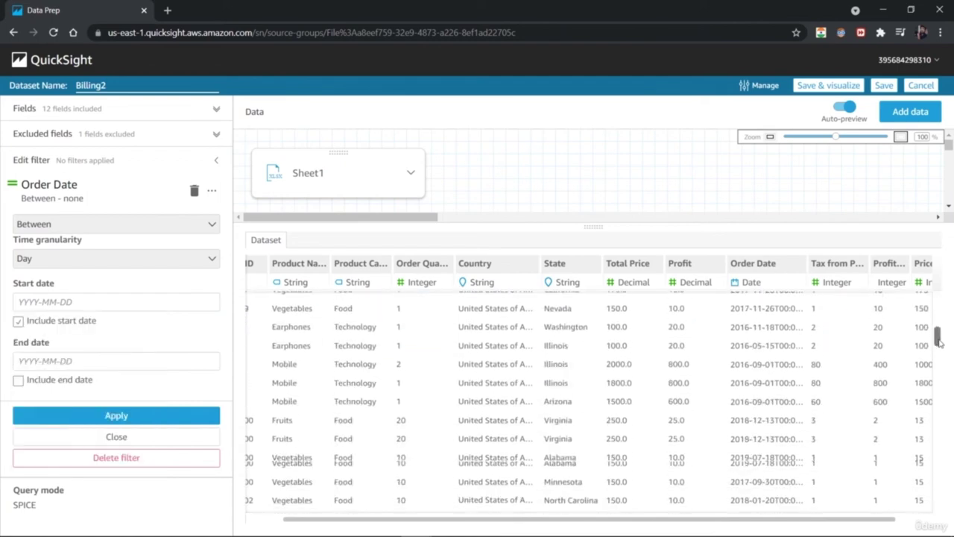
{"action": "left_click_drag", "start_coordinate": [939, 342], "coordinate": [936, 495]}
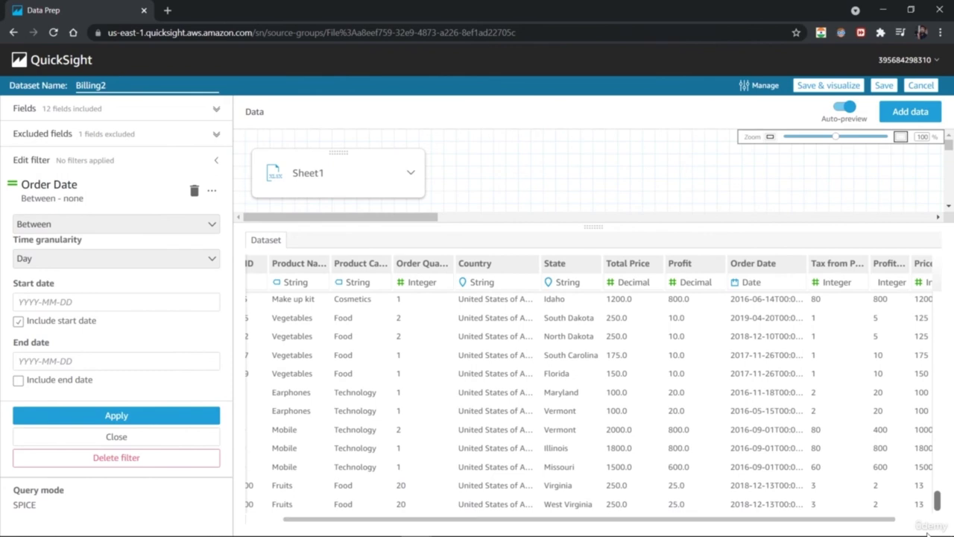
Set the Order Date filter between 2016-09-01 and 2021-09-27, include the end date, and apply it
{"action": "left_click", "coordinate": [112, 304]}
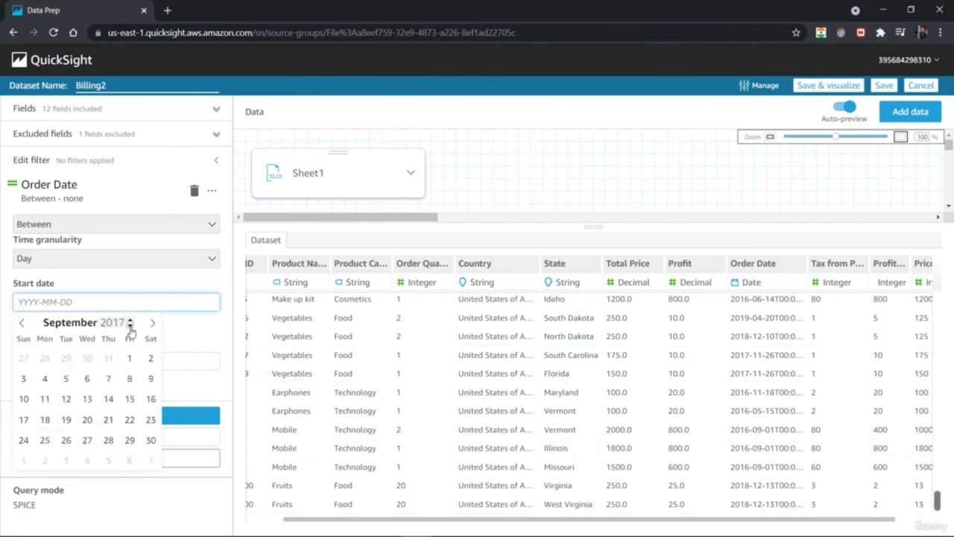
{"action": "left_click", "coordinate": [130, 326]}
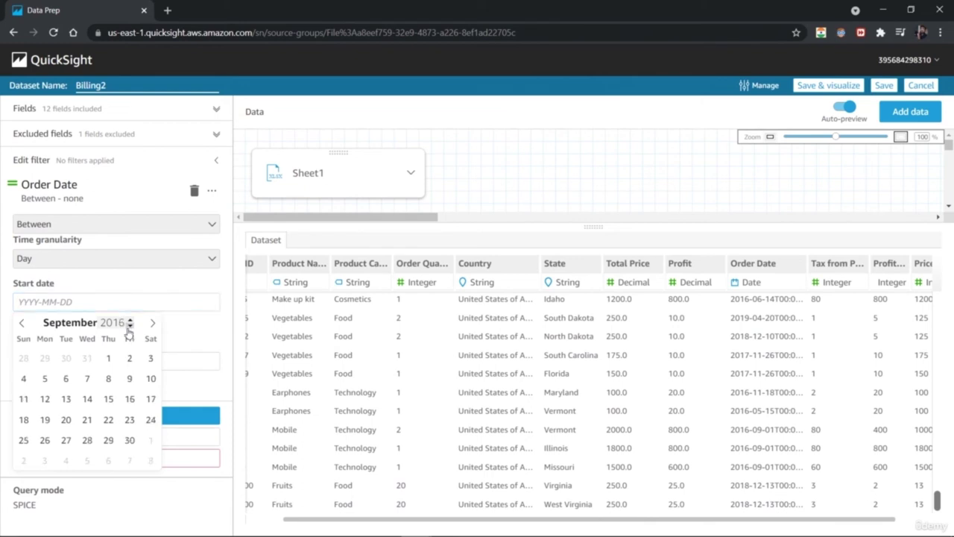
{"action": "left_click", "coordinate": [109, 357]}
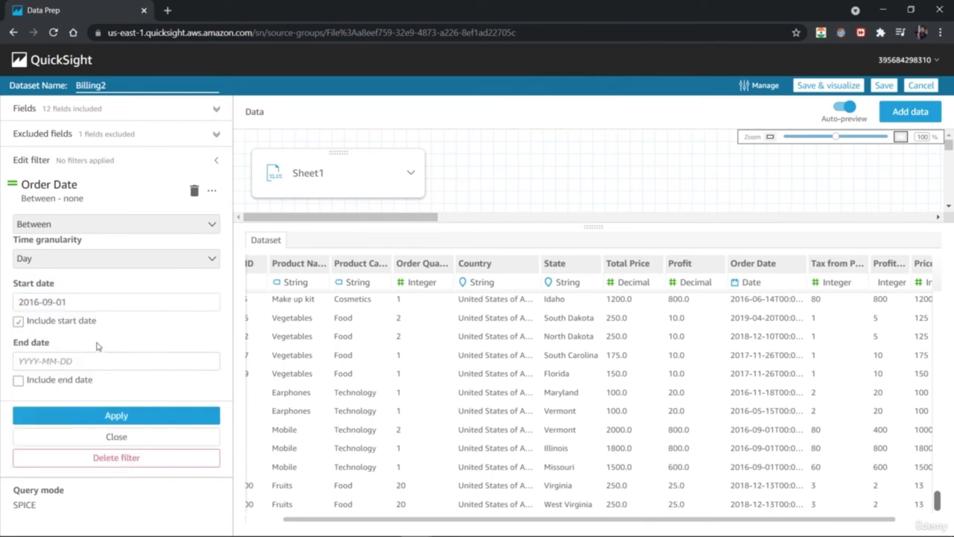
{"action": "left_click", "coordinate": [67, 365]}
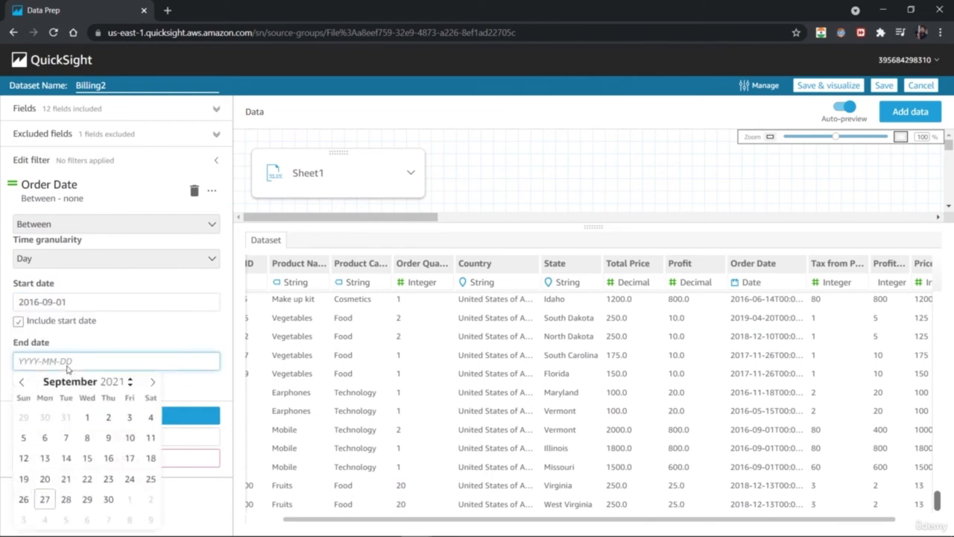
{"action": "left_click", "coordinate": [45, 500]}
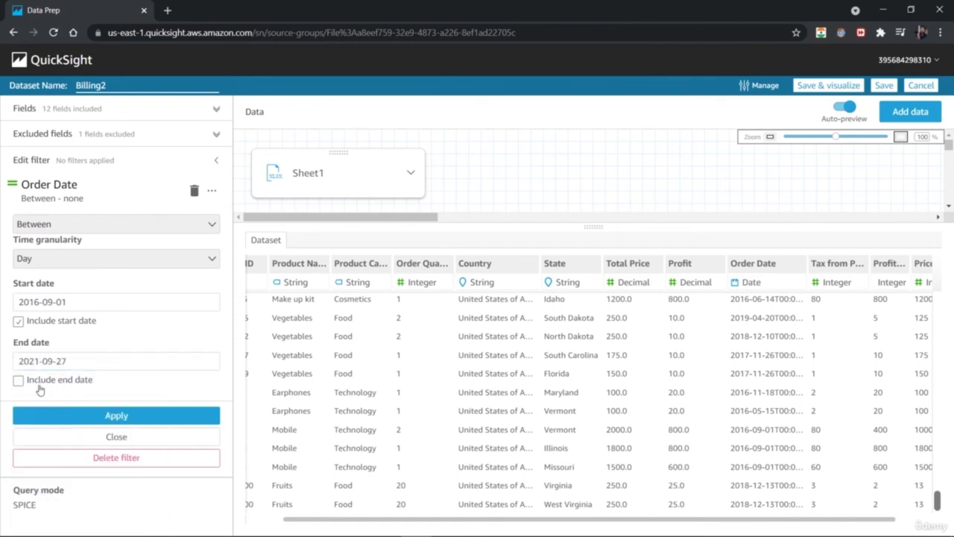
{"action": "left_click", "coordinate": [20, 382]}
{"action": "left_click", "coordinate": [133, 417]}
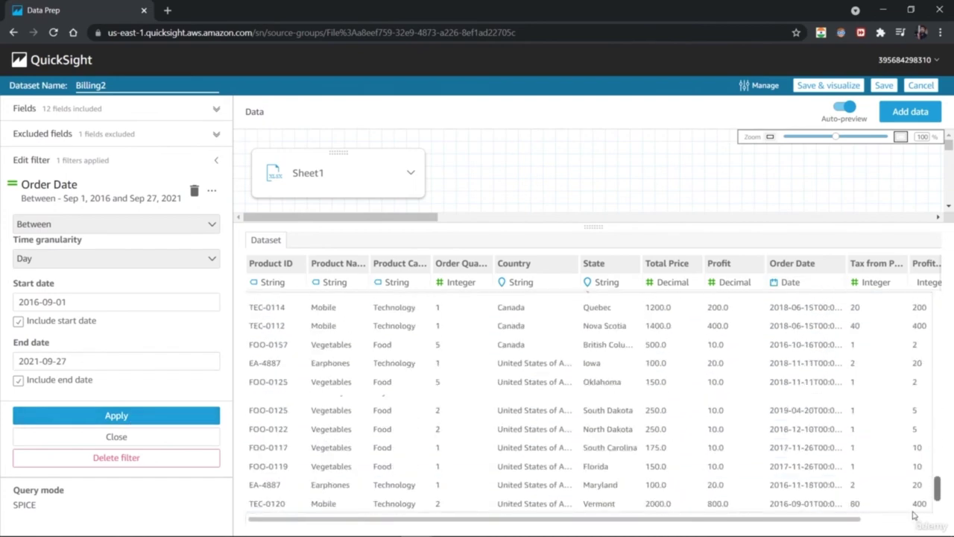
Try the Hour and Minute time granularities for the Order Date filter, and set it to Second
{"action": "left_click", "coordinate": [188, 261]}
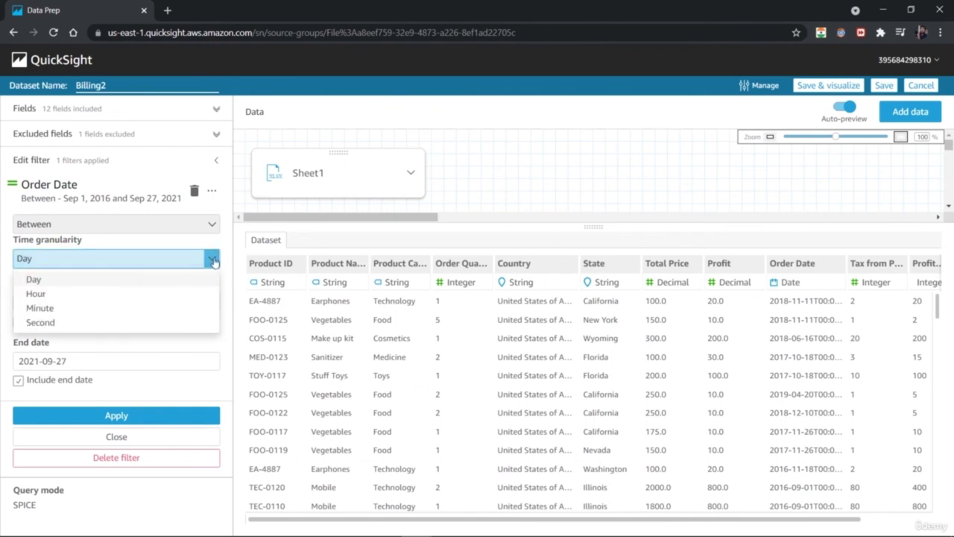
{"action": "left_click", "coordinate": [149, 295]}
{"action": "left_click", "coordinate": [211, 258]}
{"action": "left_click", "coordinate": [155, 308]}
{"action": "left_click", "coordinate": [192, 261]}
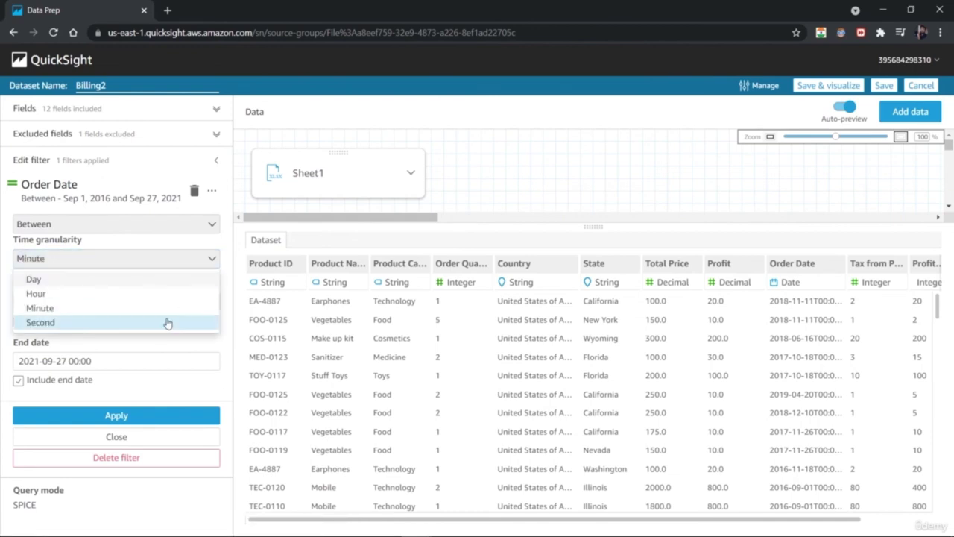
{"action": "left_click", "coordinate": [169, 323]}
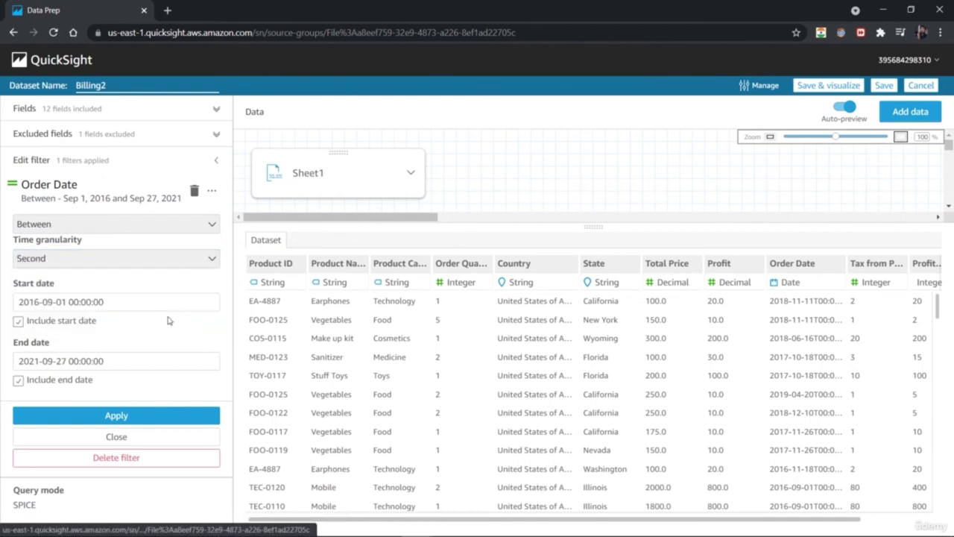
{"action": "left_click", "coordinate": [205, 228]}
{"action": "left_click", "coordinate": [150, 258]}
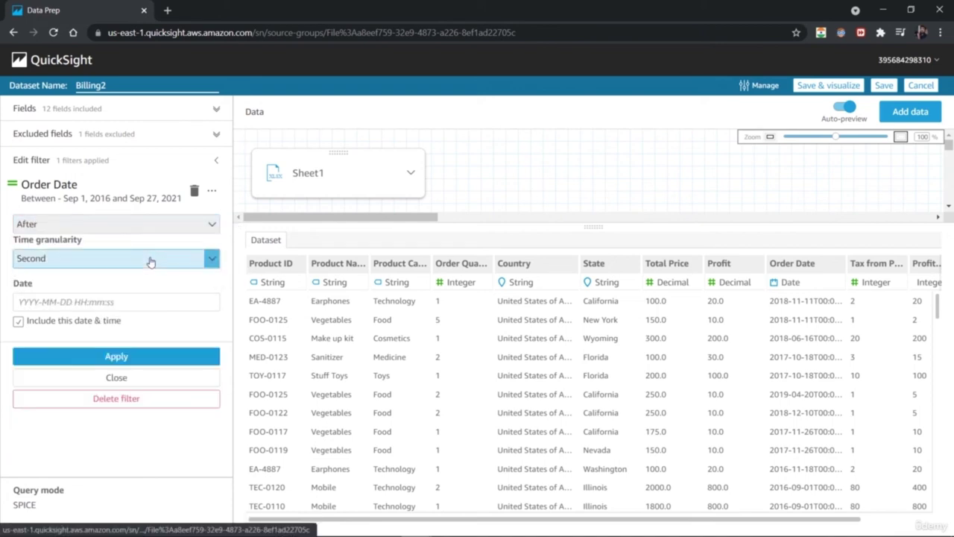
{"action": "left_click", "coordinate": [104, 302]}
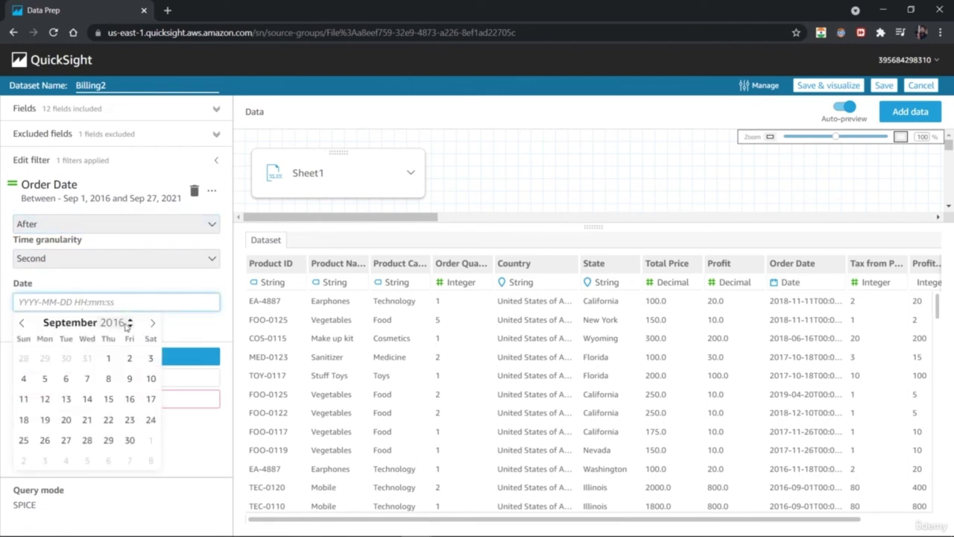
{"action": "left_click", "coordinate": [130, 319]}
{"action": "left_click", "coordinate": [131, 319]}
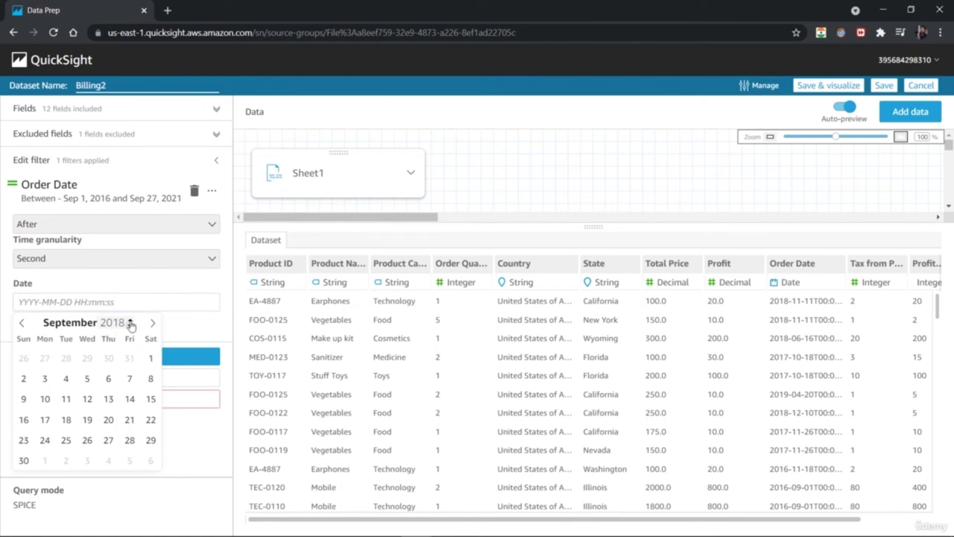
{"action": "left_click", "coordinate": [131, 319]}
{"action": "left_click", "coordinate": [23, 358]}
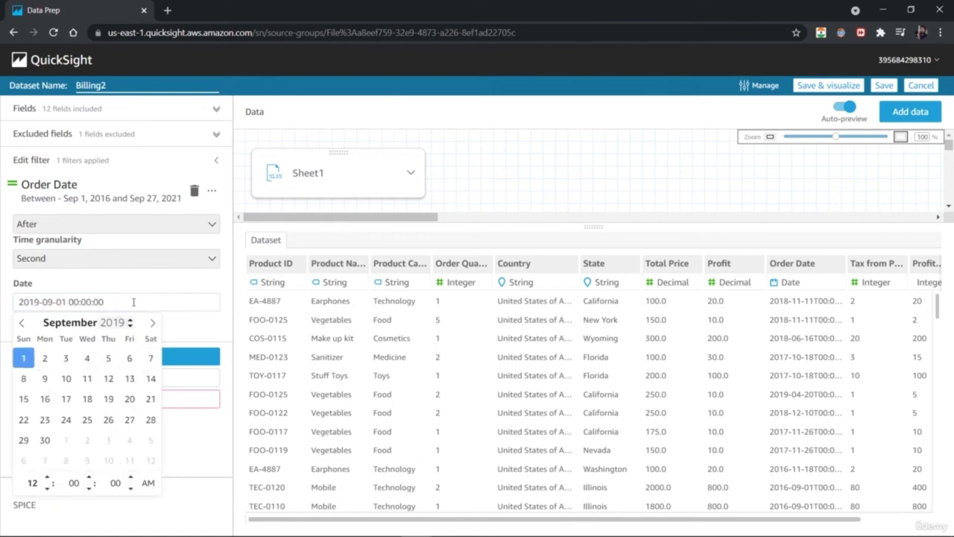
{"action": "left_click", "coordinate": [116, 357]}
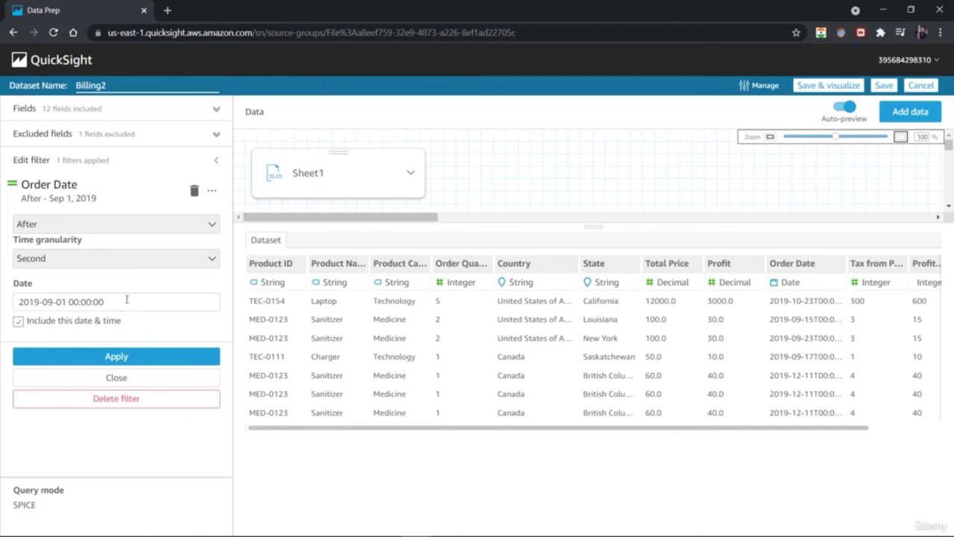
{"action": "left_click", "coordinate": [211, 223]}
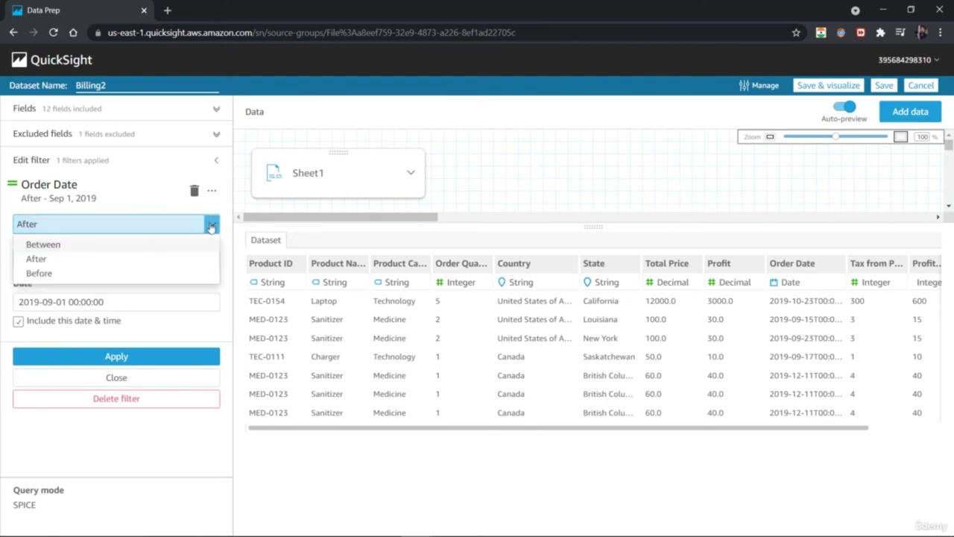
{"action": "left_click", "coordinate": [179, 273]}
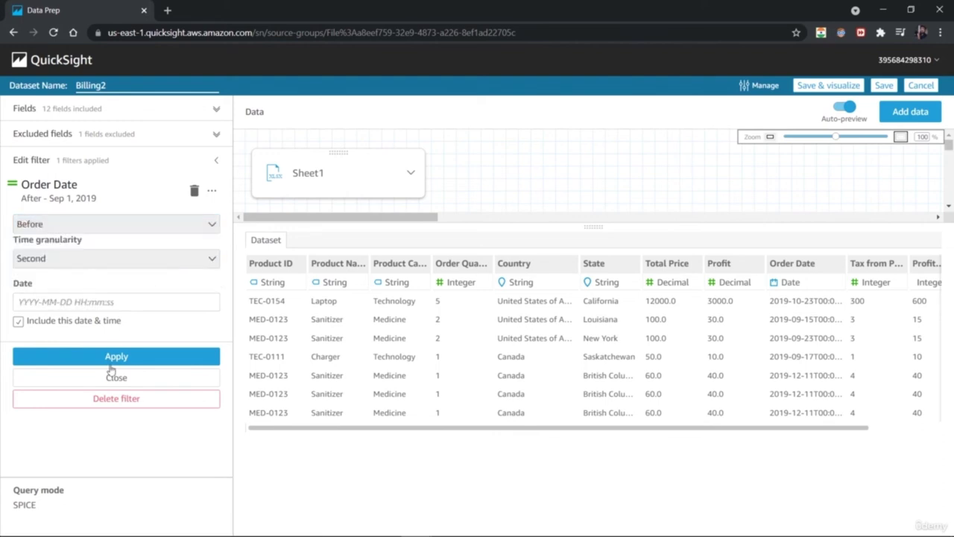
{"action": "left_click", "coordinate": [104, 301]}
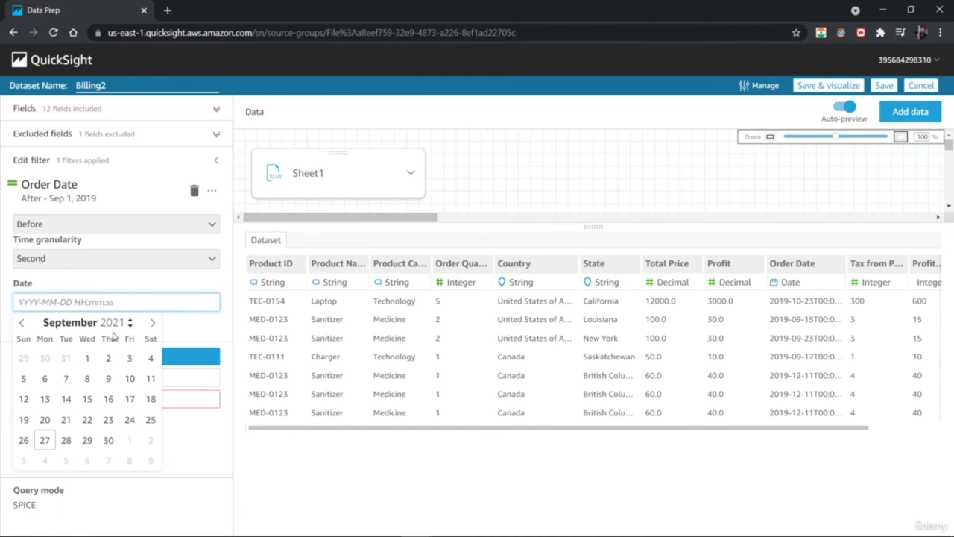
{"action": "left_click", "coordinate": [130, 325]}
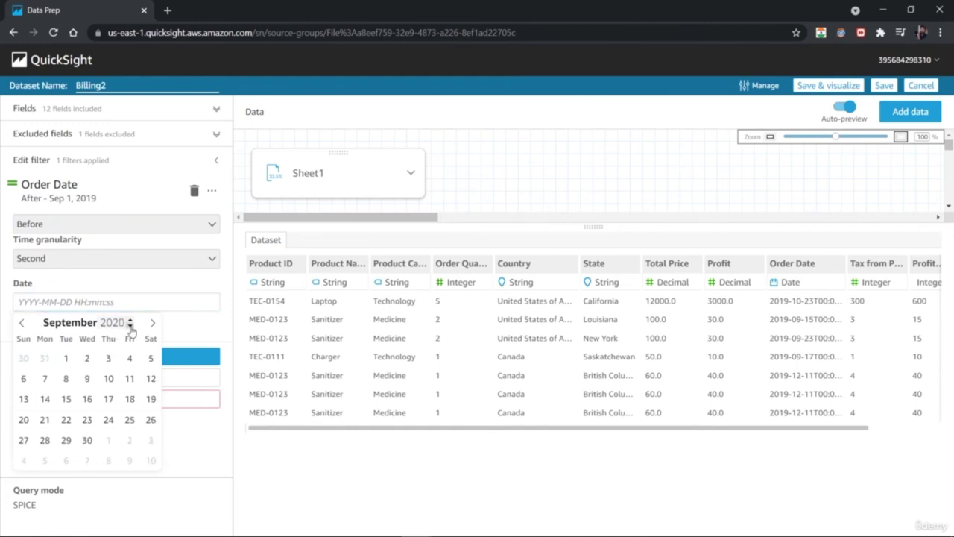
{"action": "left_click", "coordinate": [66, 358]}
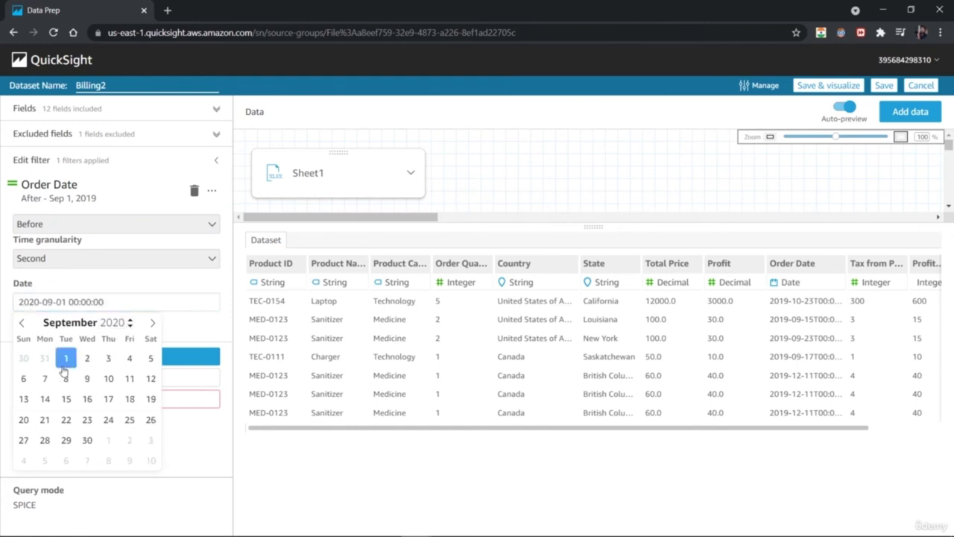
{"action": "left_click", "coordinate": [129, 325]}
{"action": "left_click", "coordinate": [130, 326]}
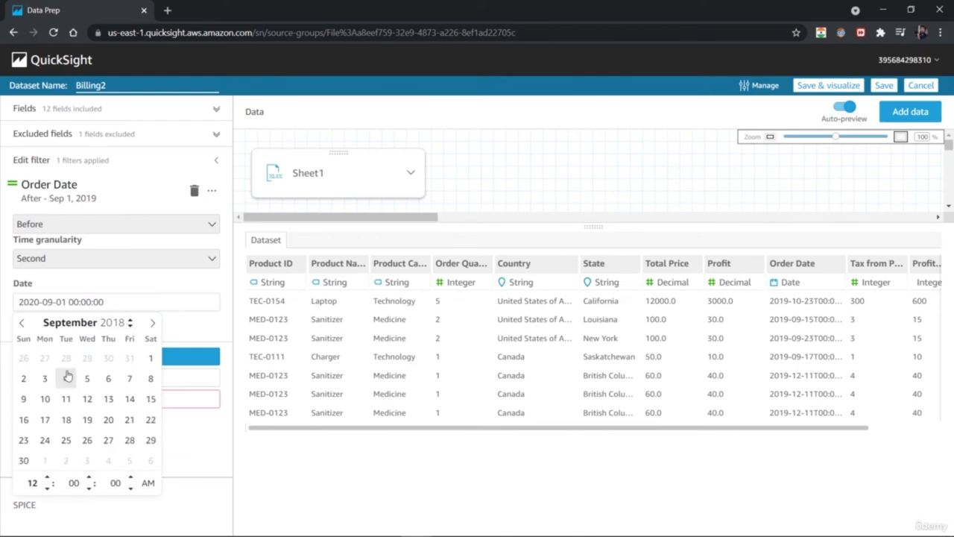
{"action": "left_click", "coordinate": [150, 357]}
{"action": "left_click", "coordinate": [172, 332]}
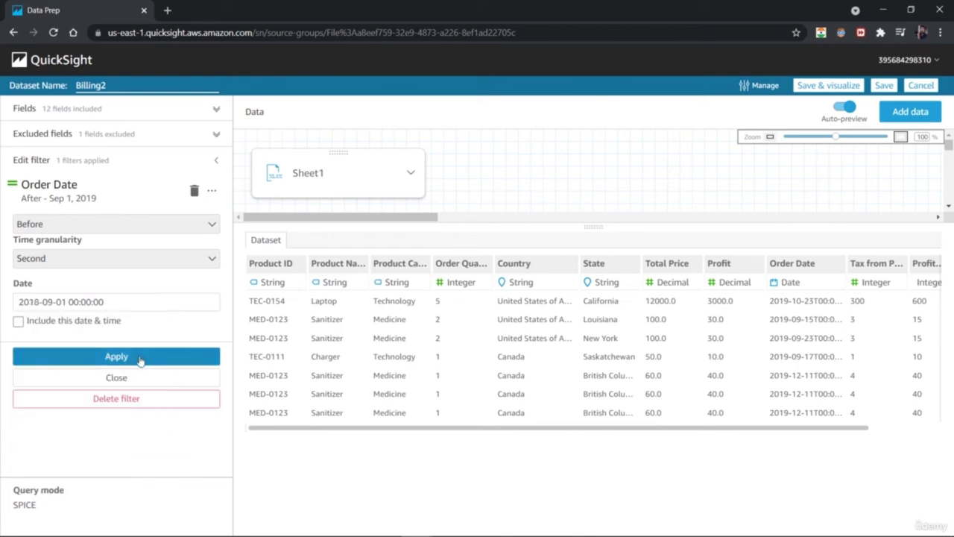
{"action": "left_click", "coordinate": [116, 356]}
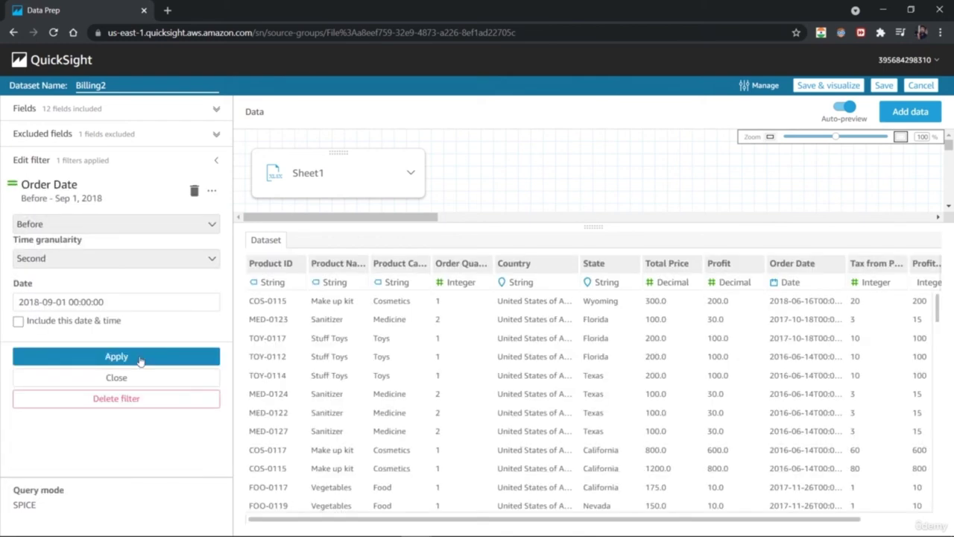
{"action": "mouse_move", "coordinate": [937, 306]}
{"action": "left_mouse_down"}
{"action": "mouse_move", "coordinate": [937, 496]}
{"action": "mouse_move", "coordinate": [937, 306]}
{"action": "left_mouse_up"}
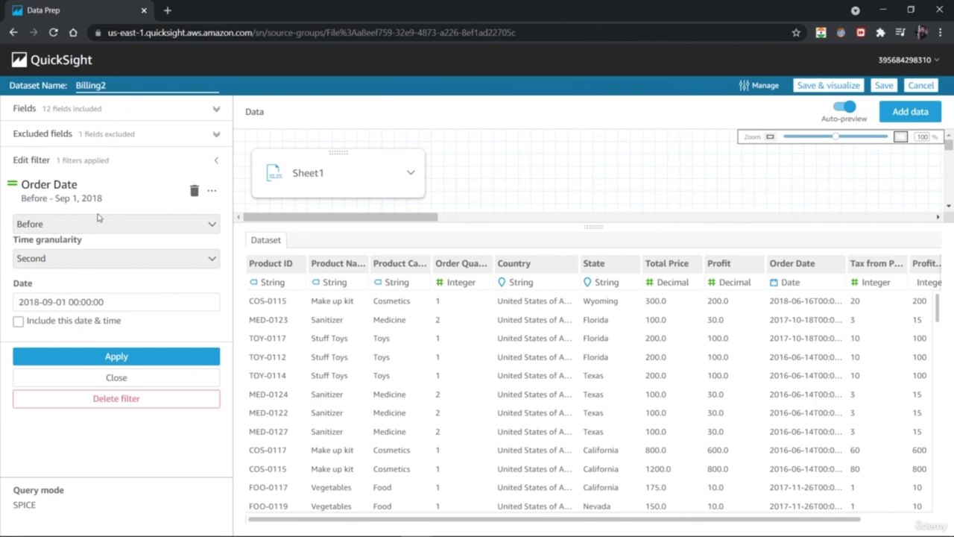
{"action": "left_click", "coordinate": [137, 302]}
{"action": "left_click", "coordinate": [130, 325]}
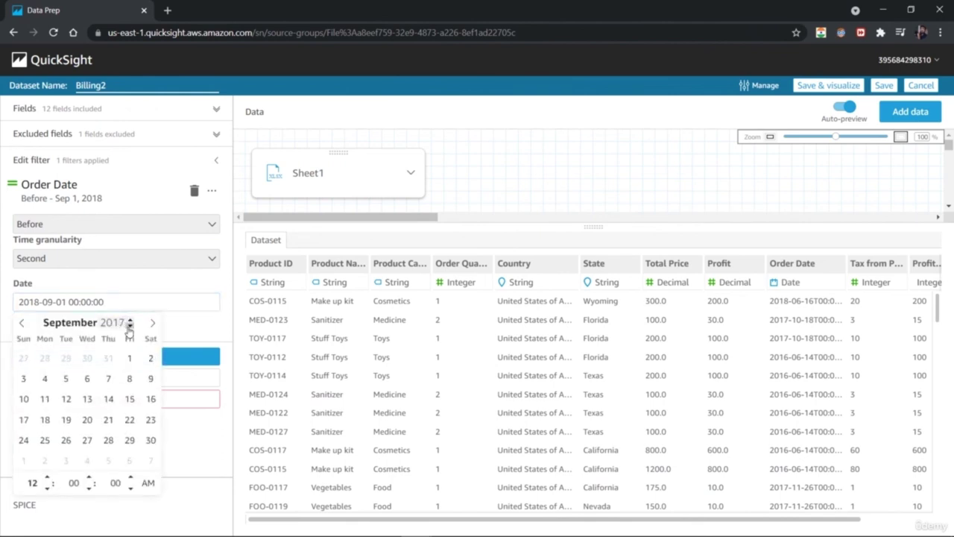
{"action": "left_click", "coordinate": [130, 325]}
{"action": "left_click", "coordinate": [199, 289]}
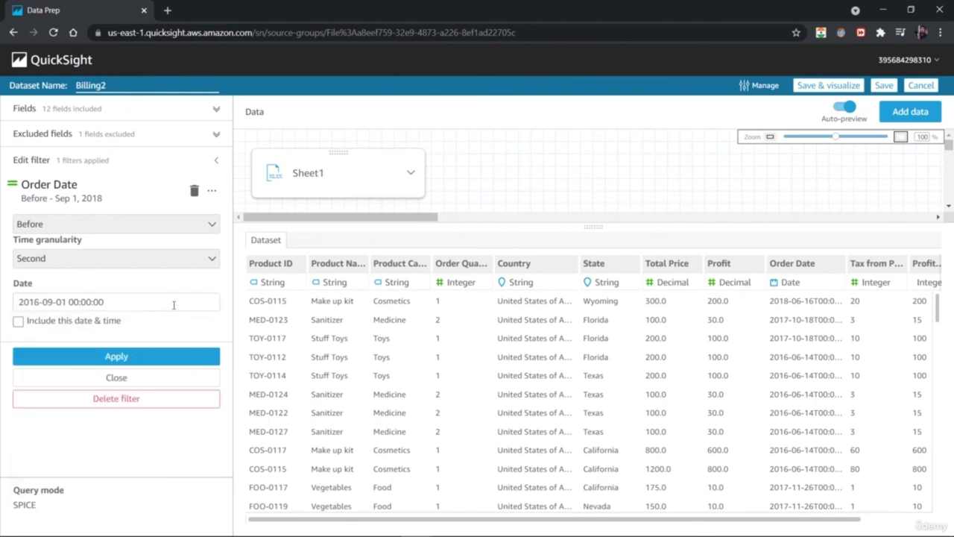
{"action": "left_click", "coordinate": [117, 356]}
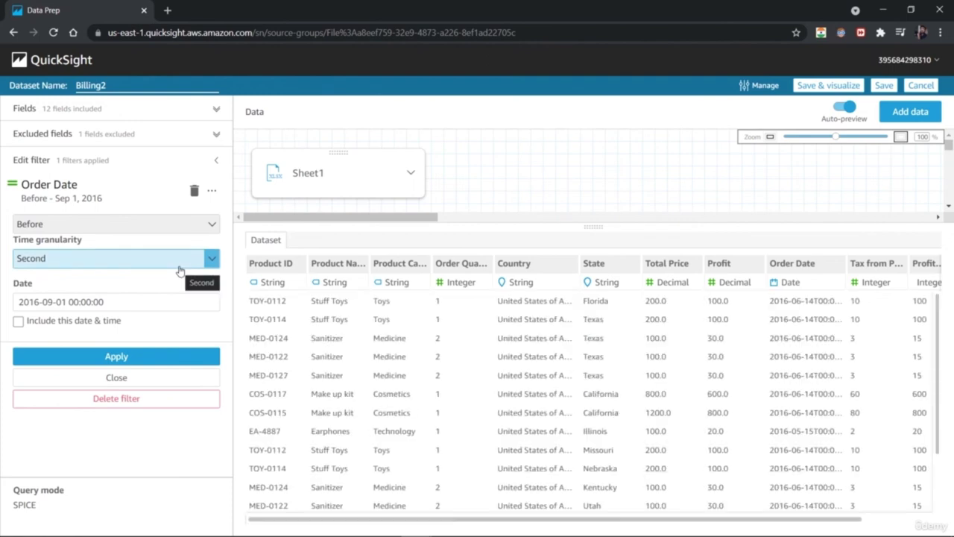
{"action": "scroll", "coordinate": [930, 438], "scroll_direction": "down", "scroll_amount": 3}
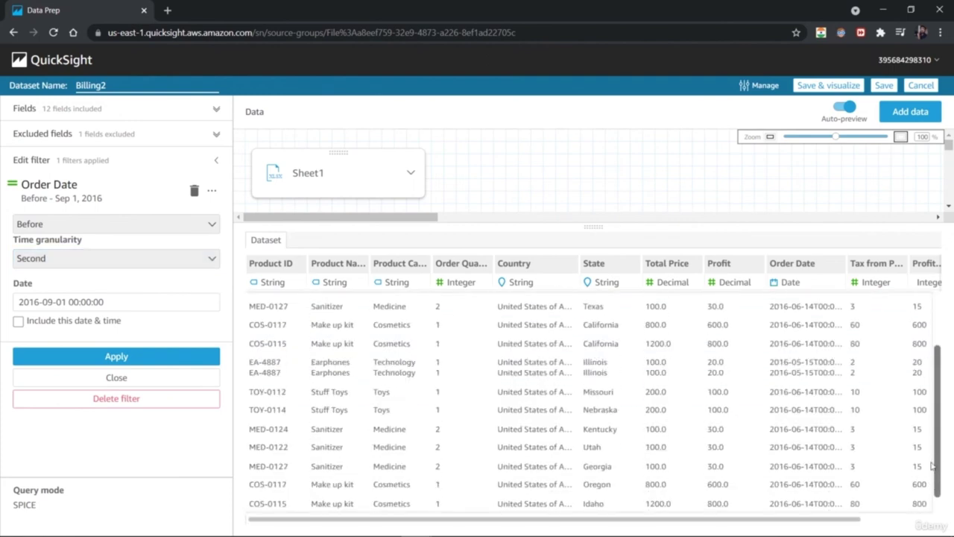
{"action": "scroll", "coordinate": [930, 438], "scroll_direction": "up", "scroll_amount": 3}
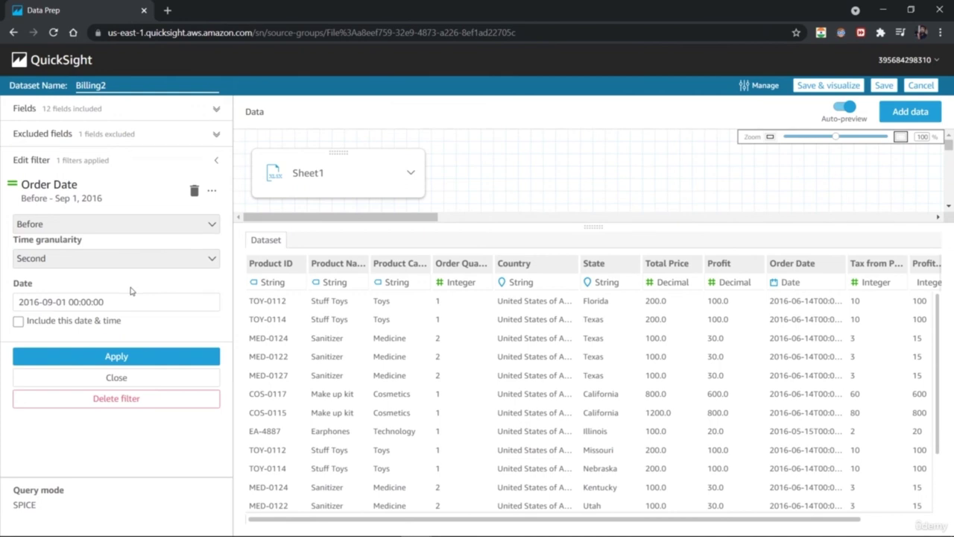
{"action": "left_click", "coordinate": [123, 360]}
{"action": "left_click", "coordinate": [217, 163]}
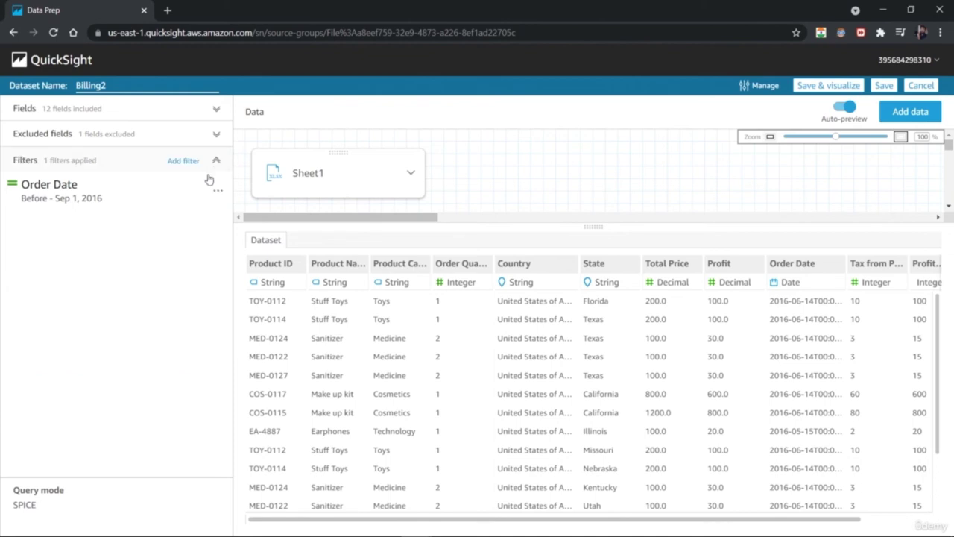
Add a Product Name filter with a custom filter list of Sanitizer and Earphones on separate lines
{"action": "left_click", "coordinate": [187, 161]}
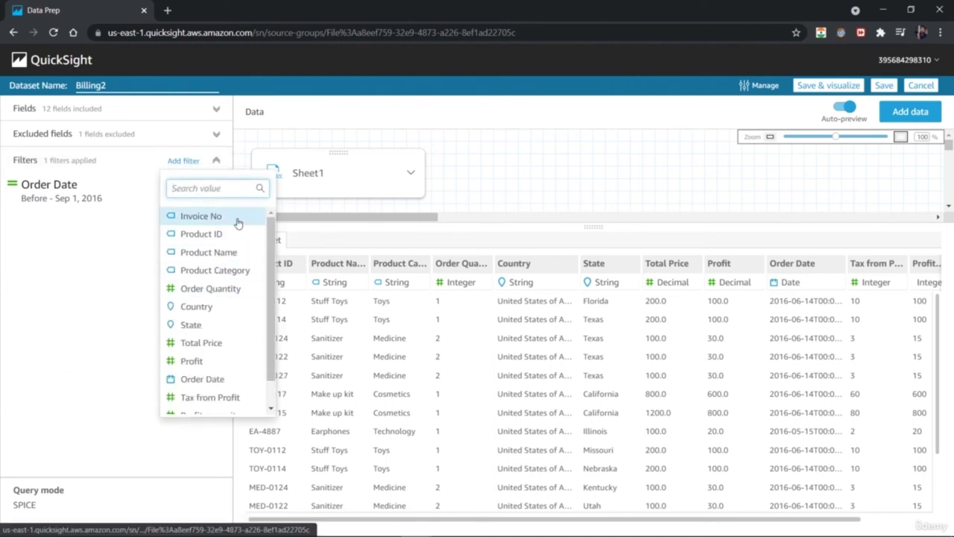
{"action": "left_click", "coordinate": [208, 252]}
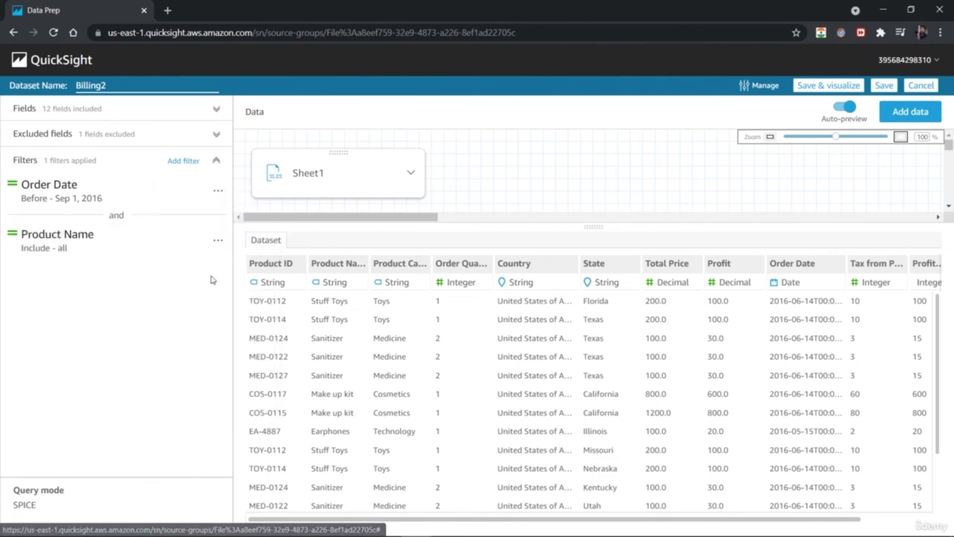
{"action": "left_click", "coordinate": [64, 252]}
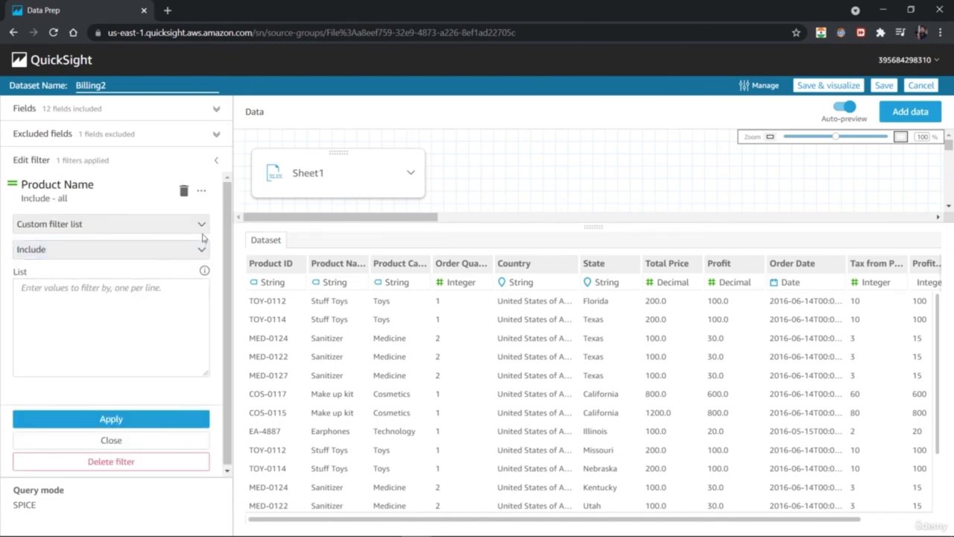
{"action": "left_click", "coordinate": [148, 303]}
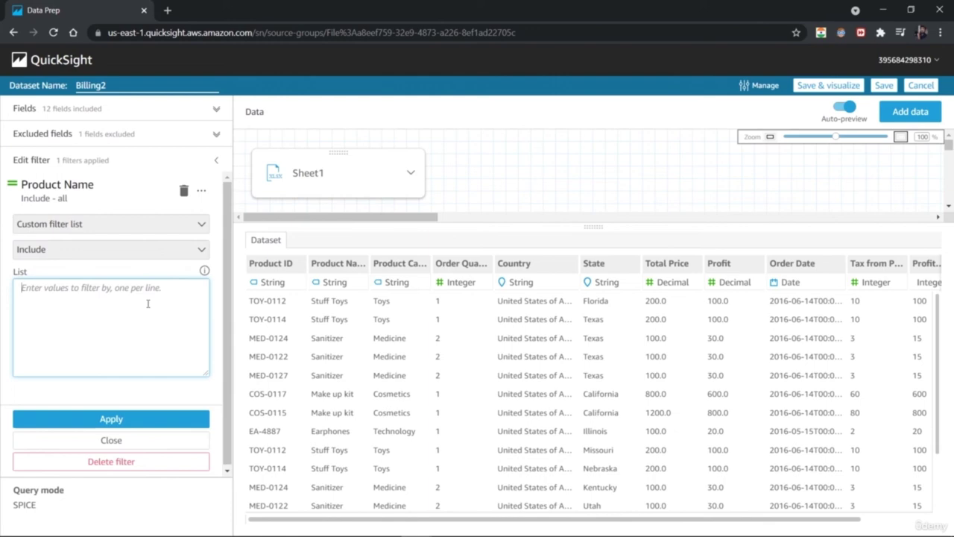
{"action": "type", "text": "Sanitizer"}
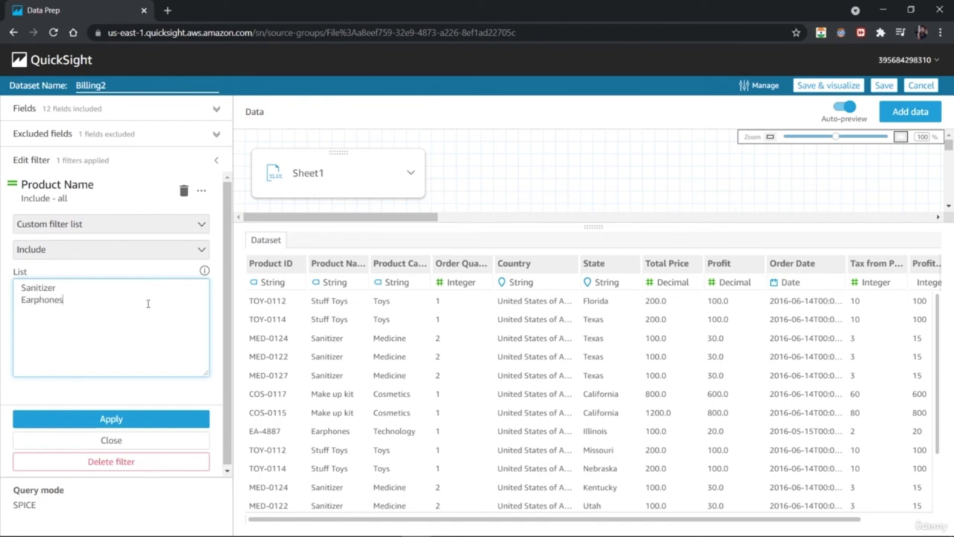
Switch the Product Name filter to Exclude the listed values and apply it
{"action": "left_click", "coordinate": [198, 249]}
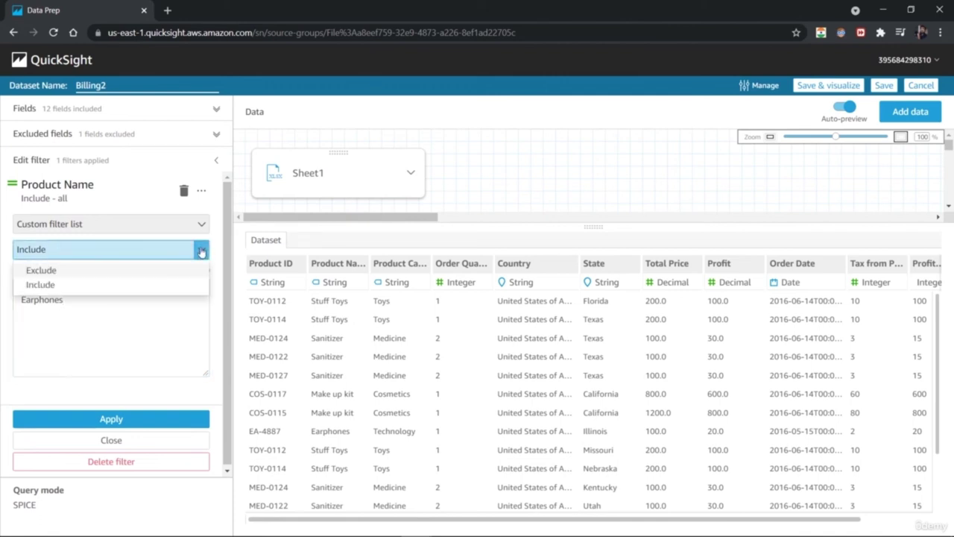
{"action": "left_click", "coordinate": [144, 270]}
{"action": "left_click", "coordinate": [111, 418]}
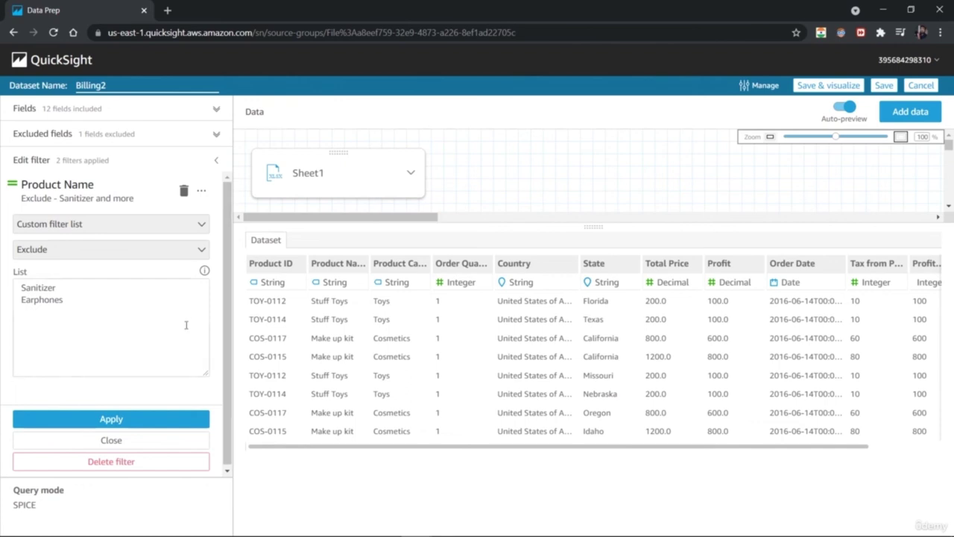
Set the Product Name filter back to Include for the listed values and apply it
{"action": "left_click", "coordinate": [202, 249]}
{"action": "left_click", "coordinate": [154, 284]}
{"action": "left_click", "coordinate": [137, 425]}
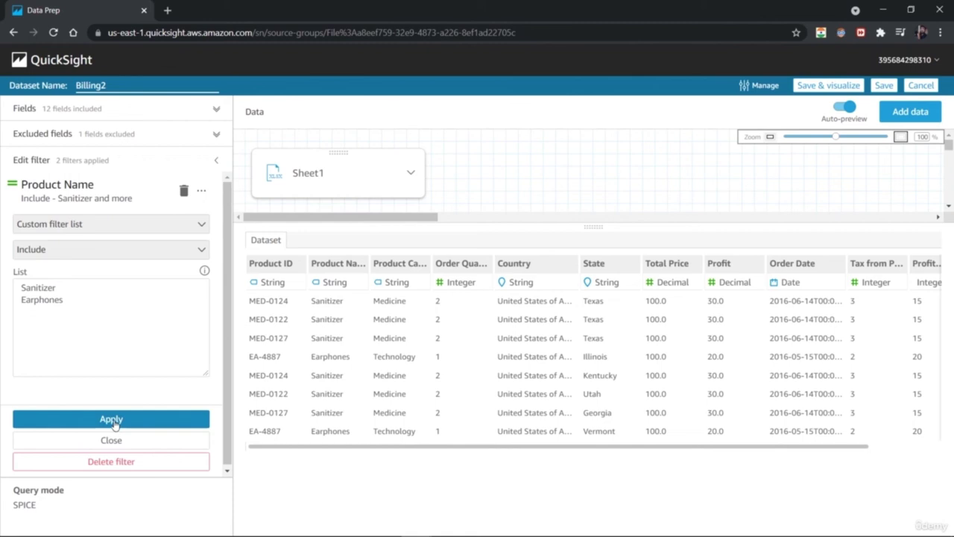
Review the Product Name filter's type options, the list of included fields, and the overview of applied filters
{"action": "left_click", "coordinate": [199, 225]}
{"action": "left_click", "coordinate": [200, 226]}
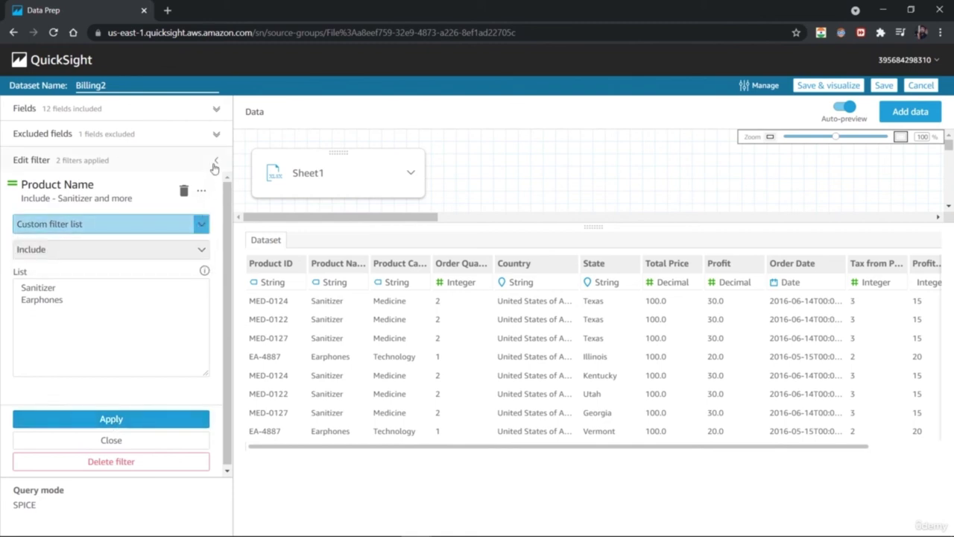
{"action": "left_click", "coordinate": [214, 163]}
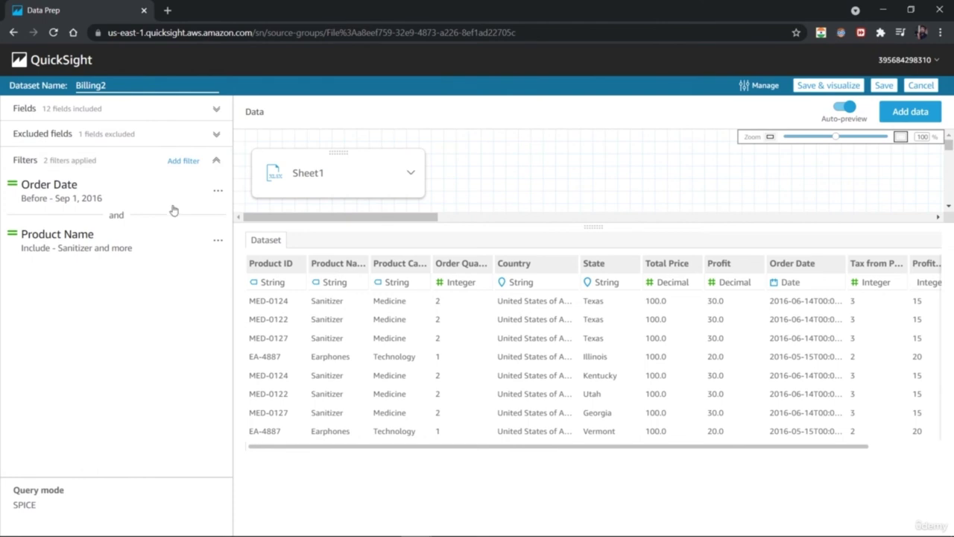
{"action": "left_click", "coordinate": [214, 137]}
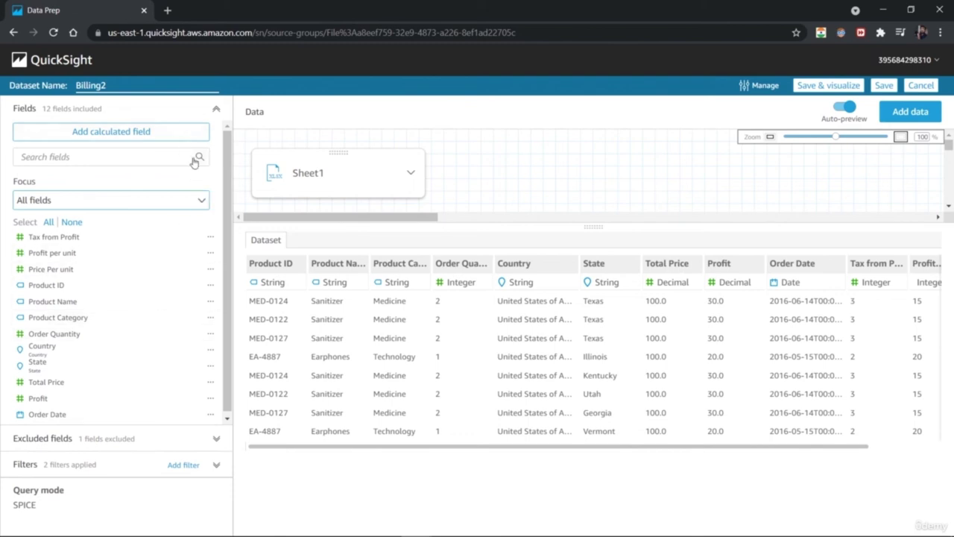
{"action": "left_click", "coordinate": [213, 466]}
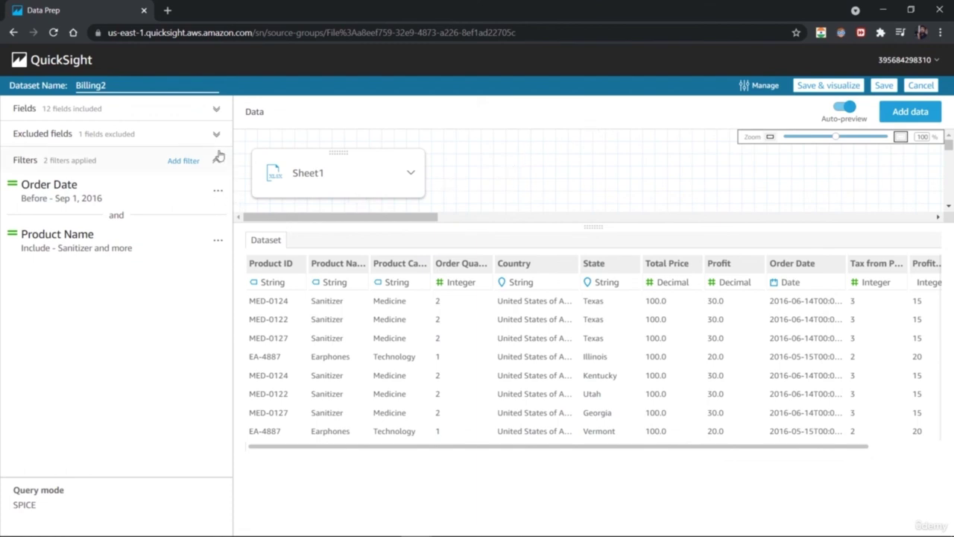
Review the included and excluded fields, and disable the Product Name filter
{"action": "left_click", "coordinate": [216, 108]}
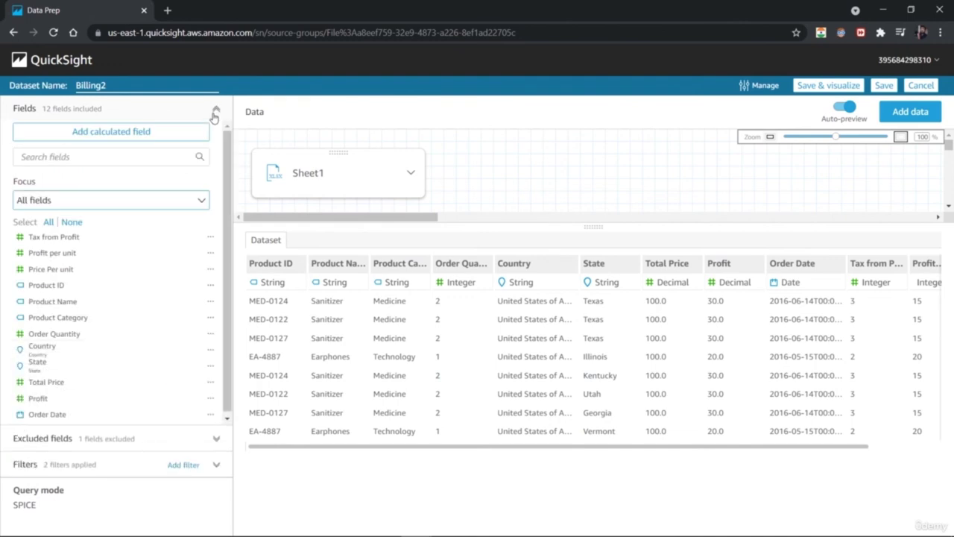
{"action": "left_click", "coordinate": [215, 441]}
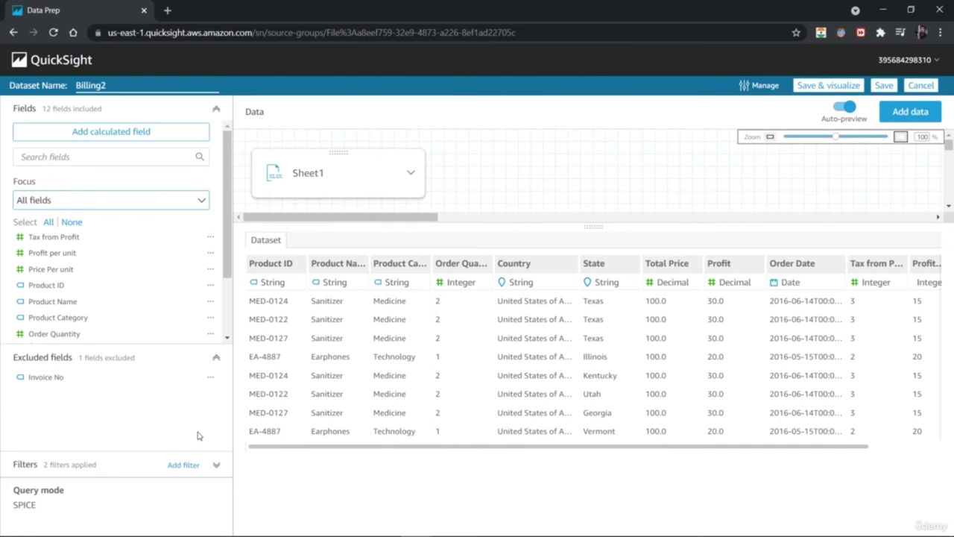
{"action": "left_click", "coordinate": [215, 467]}
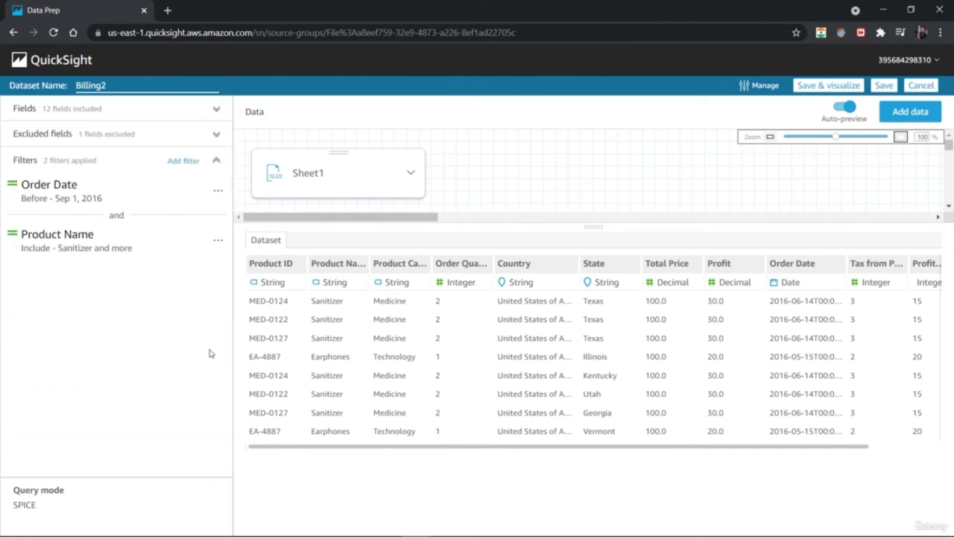
{"action": "left_click", "coordinate": [217, 242]}
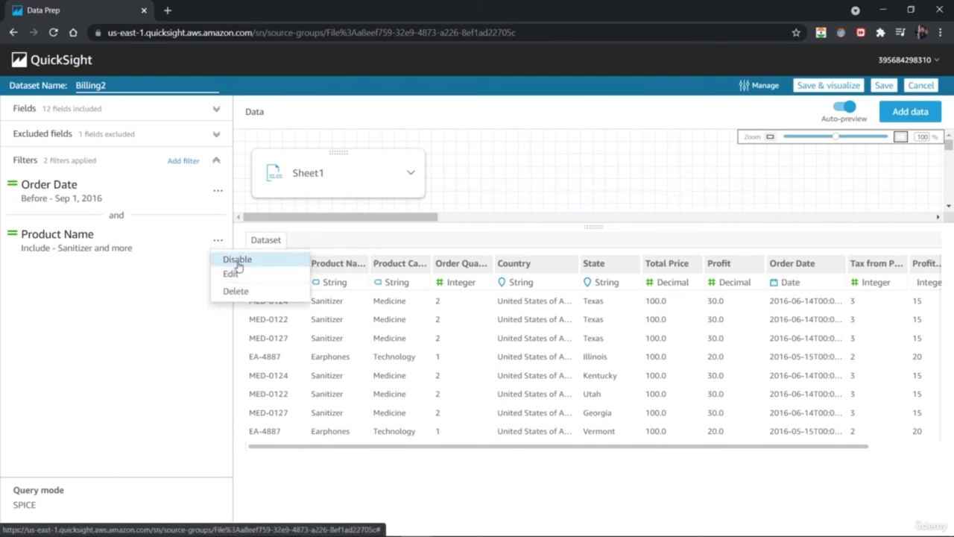
{"action": "left_click", "coordinate": [237, 259]}
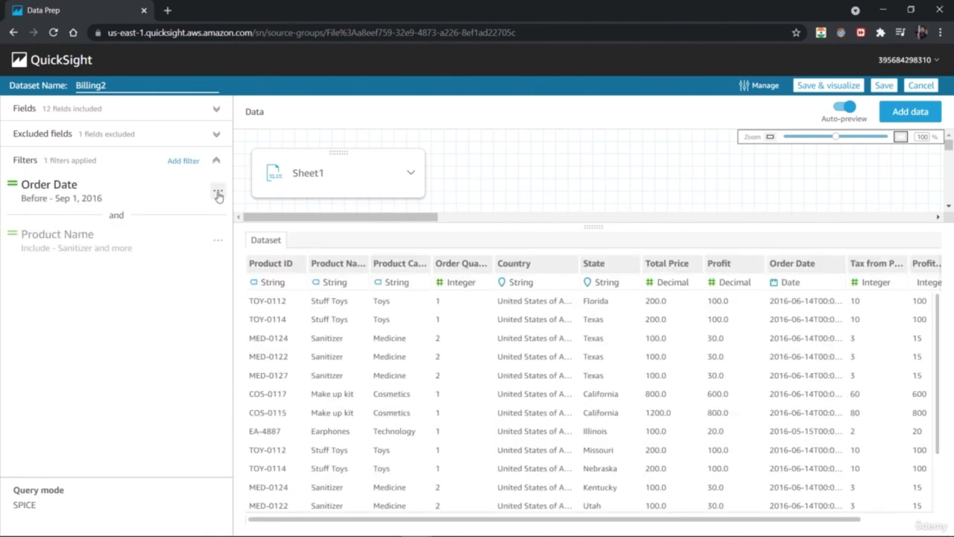
{"action": "left_click", "coordinate": [217, 191]}
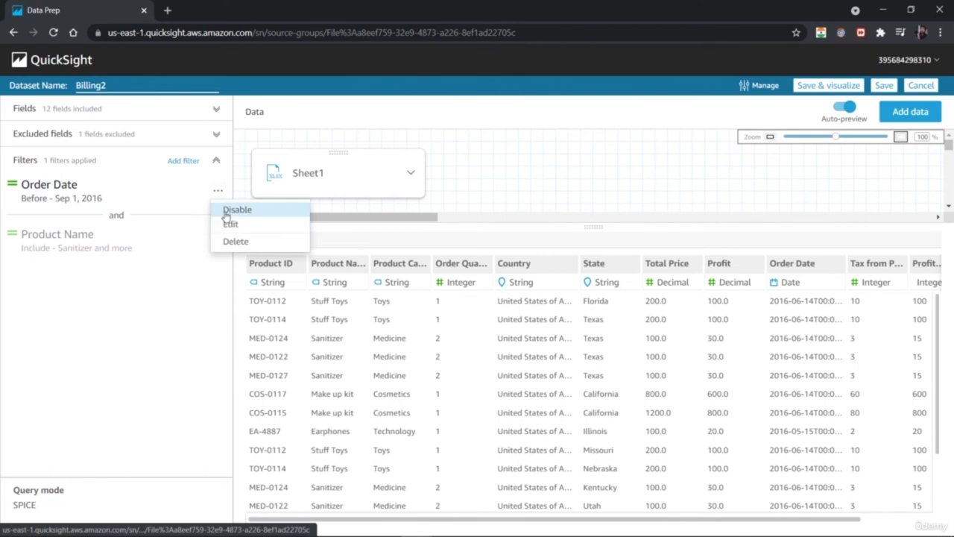
{"action": "left_click", "coordinate": [229, 224]}
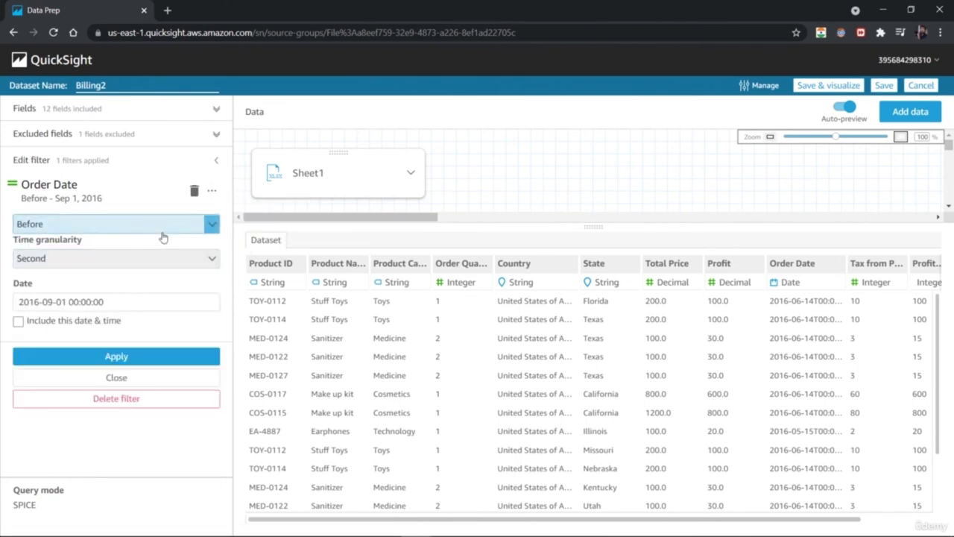
{"action": "left_click", "coordinate": [110, 301]}
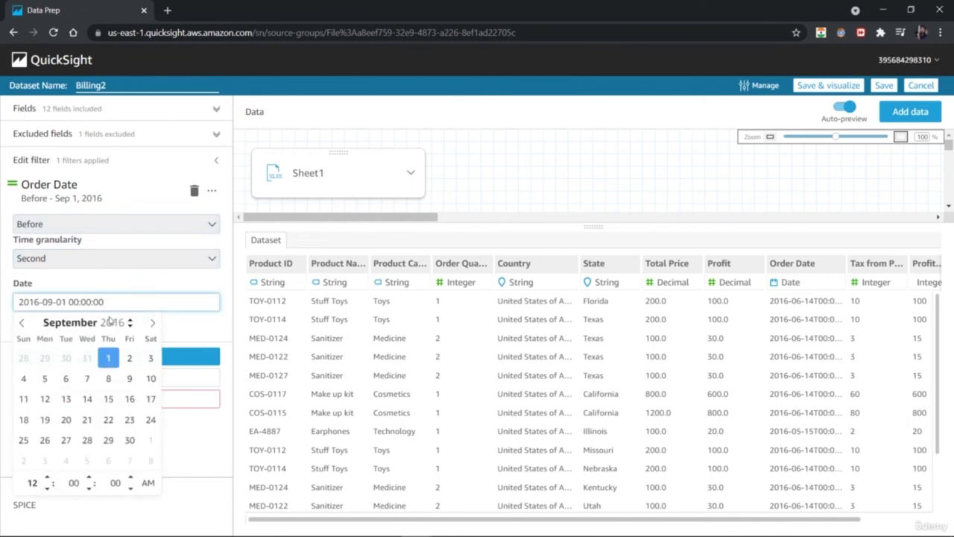
{"action": "left_click", "coordinate": [131, 320]}
{"action": "left_click", "coordinate": [130, 320]}
{"action": "left_click", "coordinate": [130, 320]}
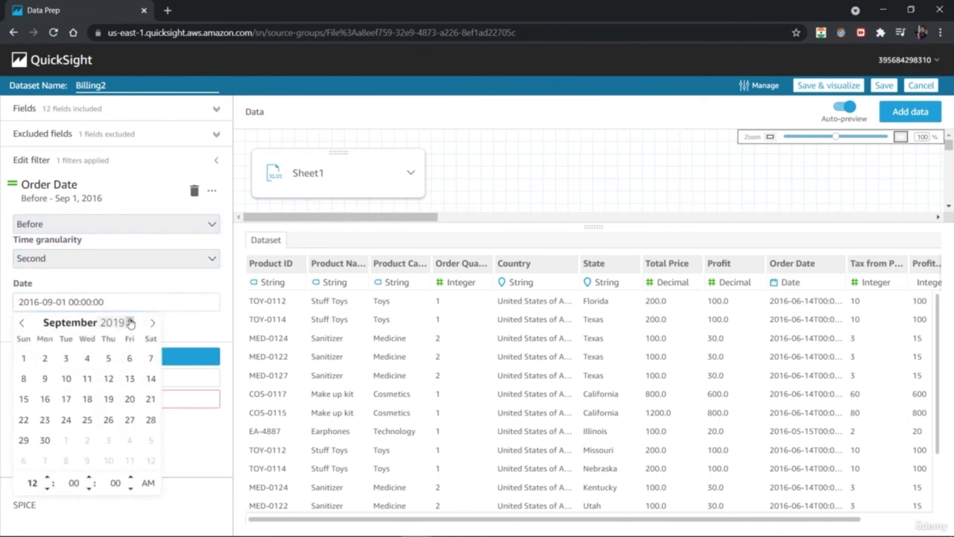
{"action": "left_click", "coordinate": [130, 320]}
{"action": "left_click", "coordinate": [65, 358]}
{"action": "key", "text": "Tab"}
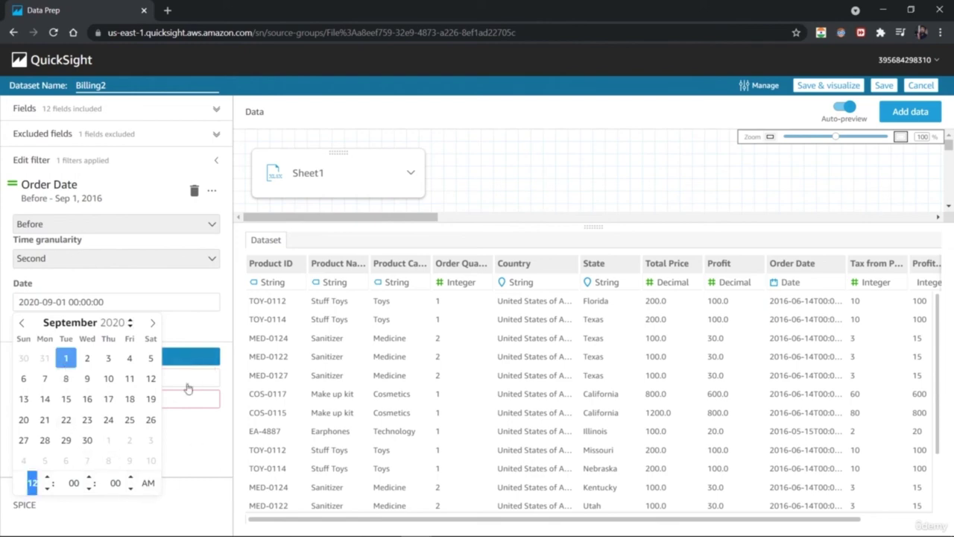
{"action": "left_click", "coordinate": [194, 327]}
{"action": "left_click", "coordinate": [137, 352]}
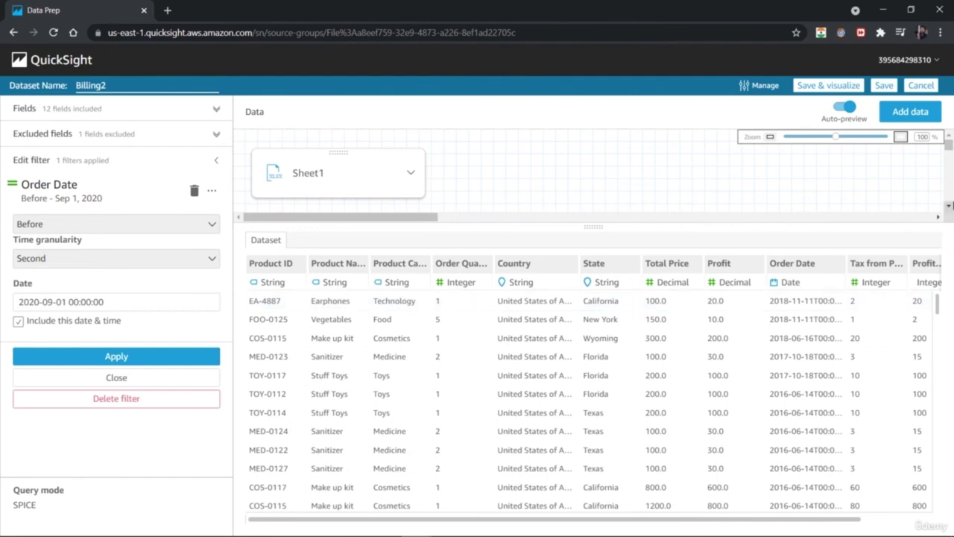
{"action": "scroll", "coordinate": [895, 373], "scroll_direction": "down", "scroll_amount": 10}
{"action": "scroll", "coordinate": [857, 336], "scroll_direction": "up", "scroll_amount": 10}
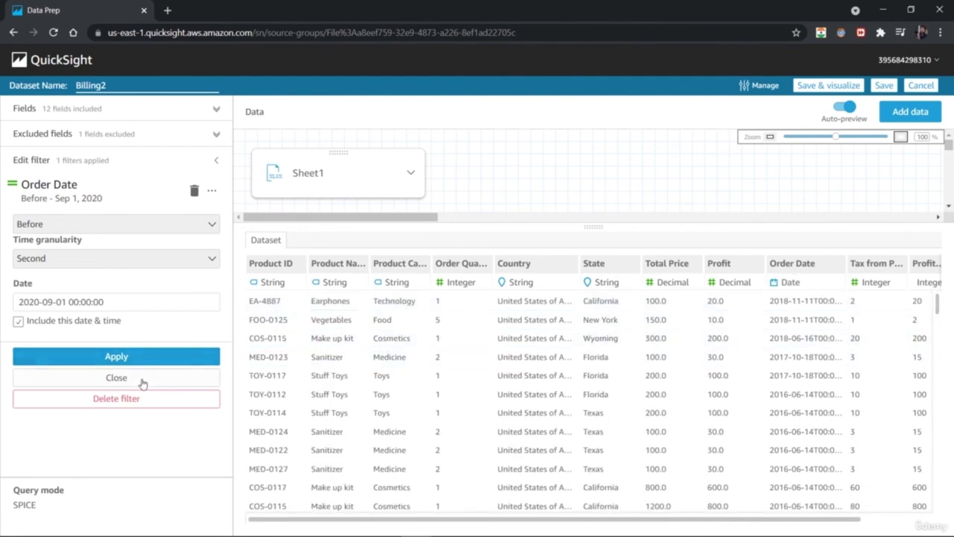
{"action": "left_click", "coordinate": [216, 160]}
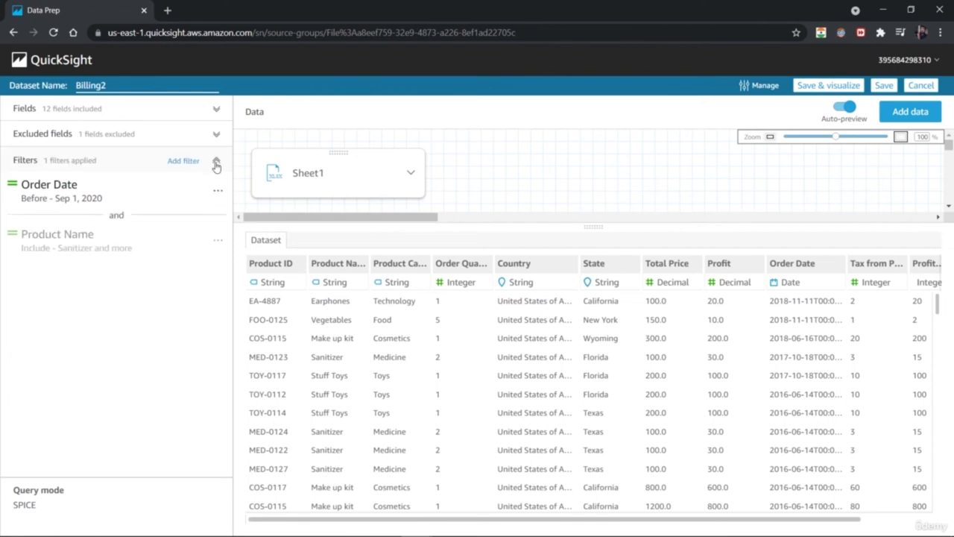
Save the Billing2 dataset, open it in a new analysis, and select the empty AutoGraph visual
{"action": "left_click", "coordinate": [844, 88]}
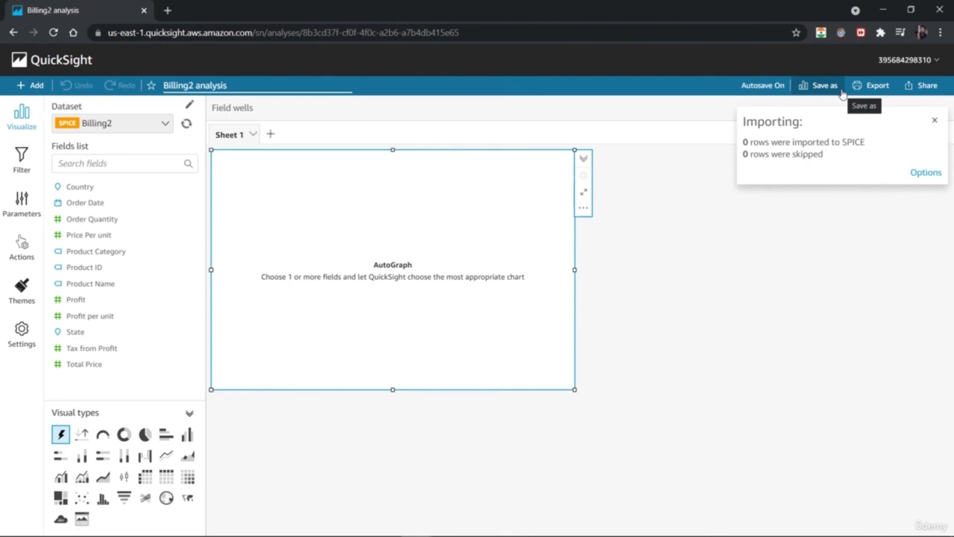
{"action": "left_click", "coordinate": [668, 339]}
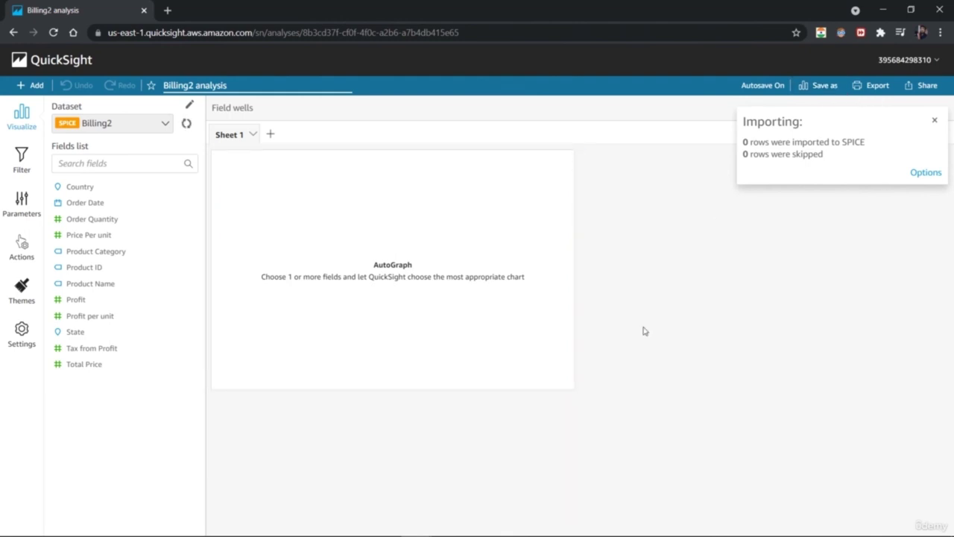
{"action": "left_click", "coordinate": [408, 281]}
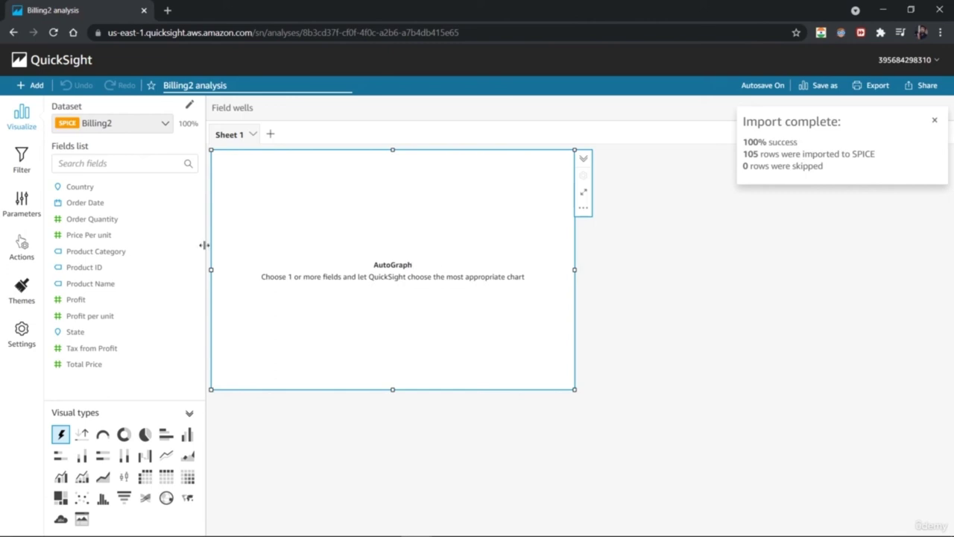
Plot the sum of Profit by Country in the AutoGraph visual
{"action": "left_click", "coordinate": [119, 192]}
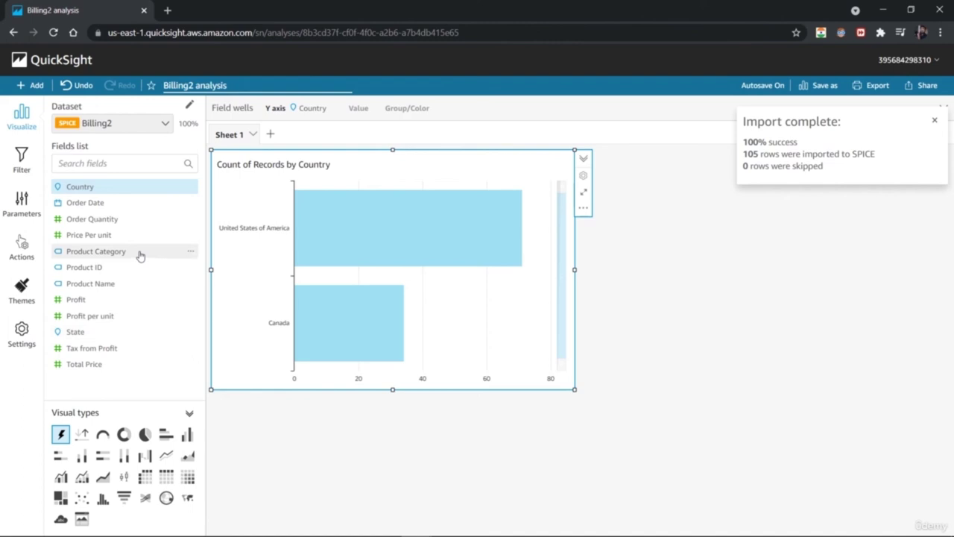
{"action": "left_click", "coordinate": [122, 302]}
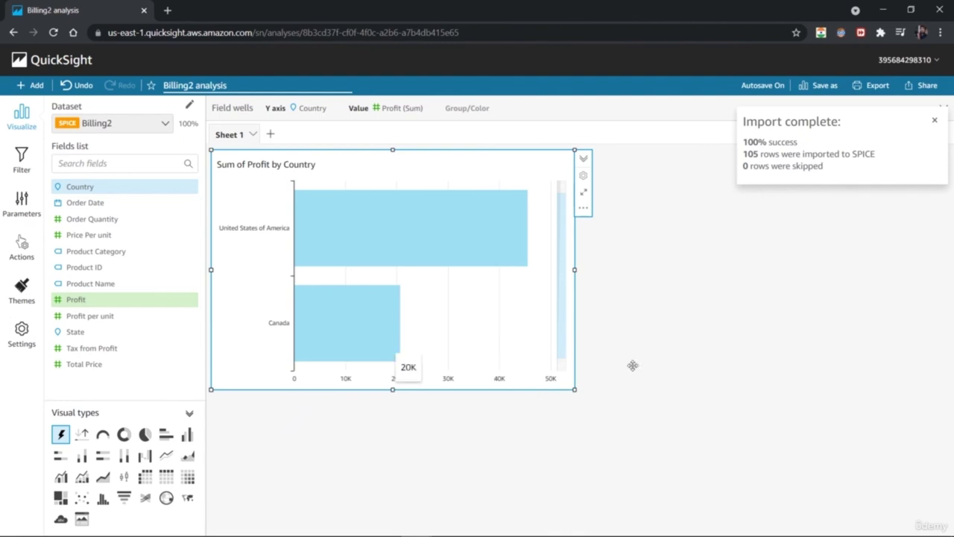
{"action": "left_click", "coordinate": [734, 388]}
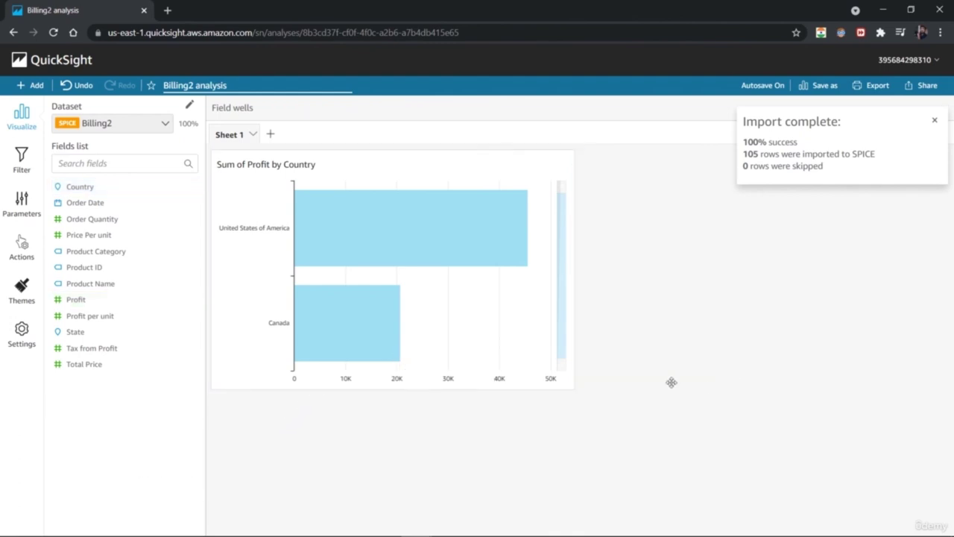
Duplicate the Sum of Profit by Country bar chart on Sheet 1
{"action": "left_click", "coordinate": [232, 366]}
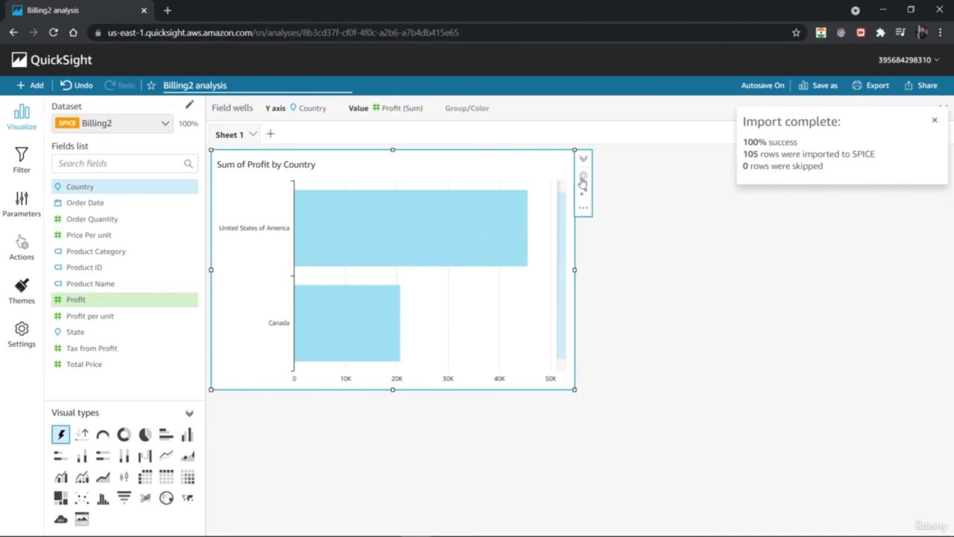
{"action": "left_click", "coordinate": [584, 209]}
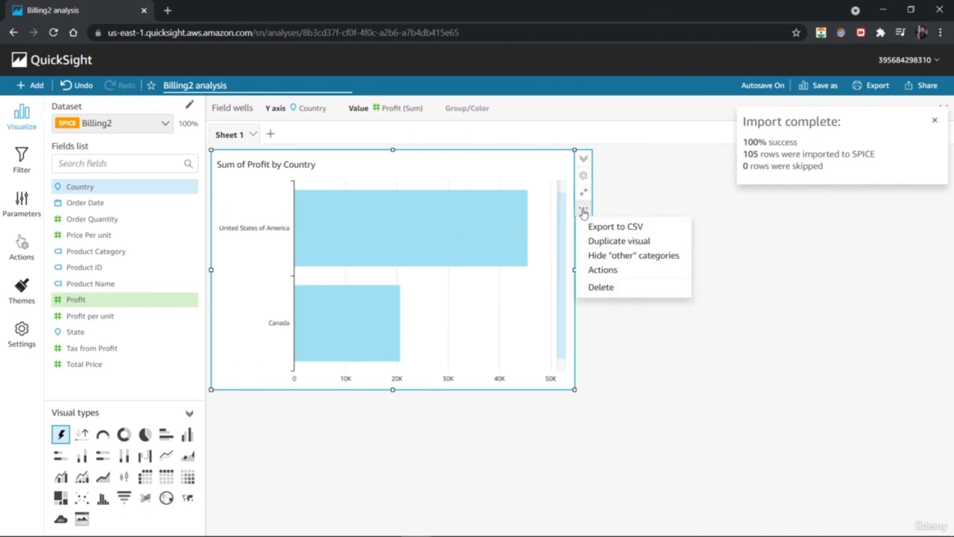
{"action": "left_click", "coordinate": [618, 240]}
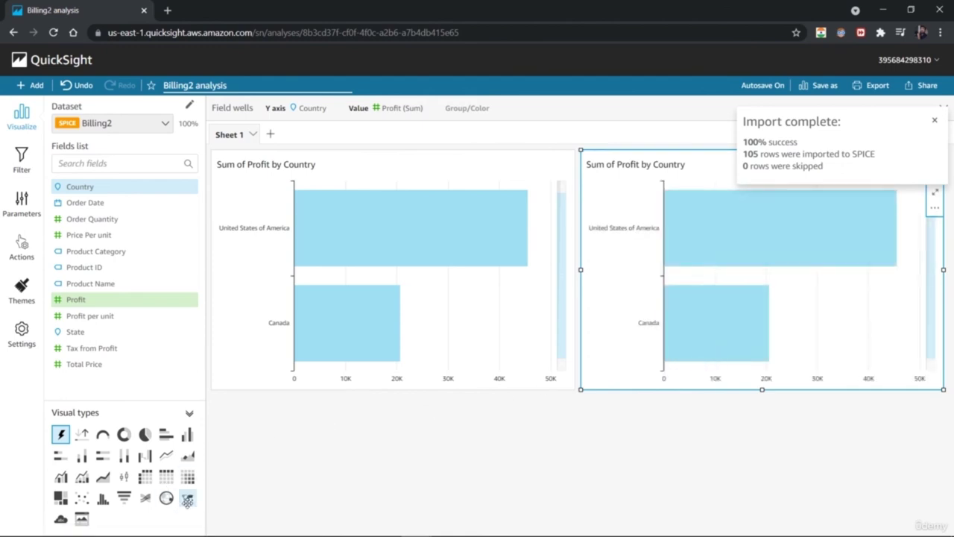
Change the duplicated visual to a points-on-map chart and dismiss the import notification
{"action": "left_click", "coordinate": [167, 497]}
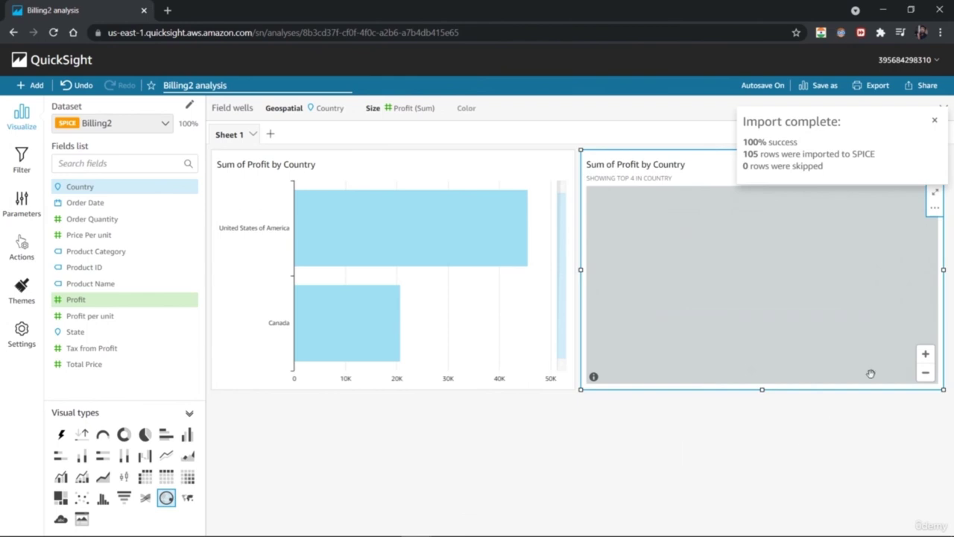
{"action": "left_click", "coordinate": [934, 120]}
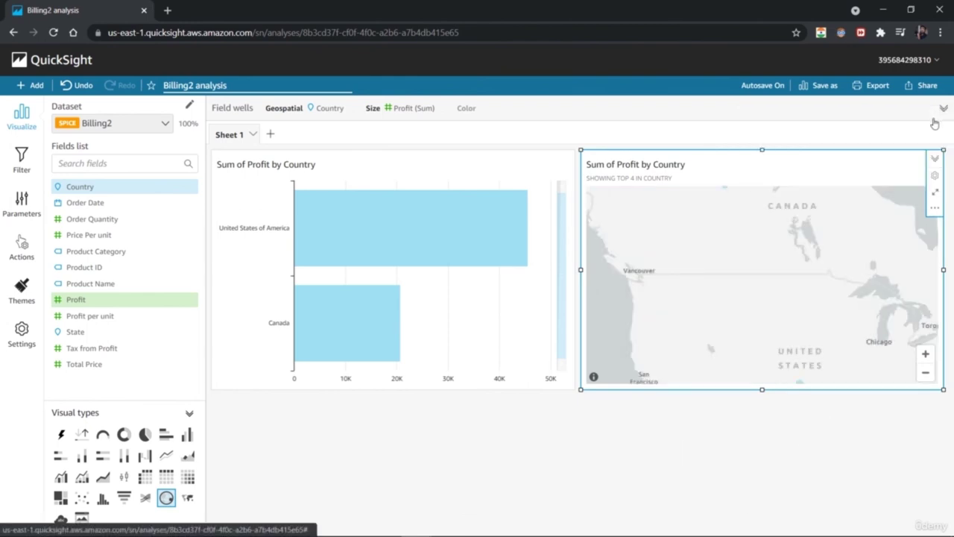
{"action": "left_click", "coordinate": [924, 374]}
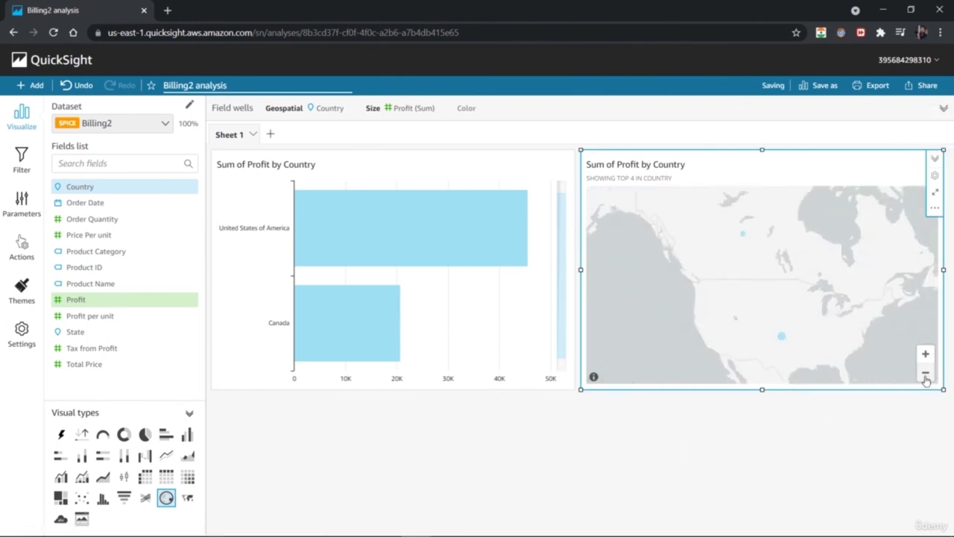
{"action": "left_click", "coordinate": [924, 354]}
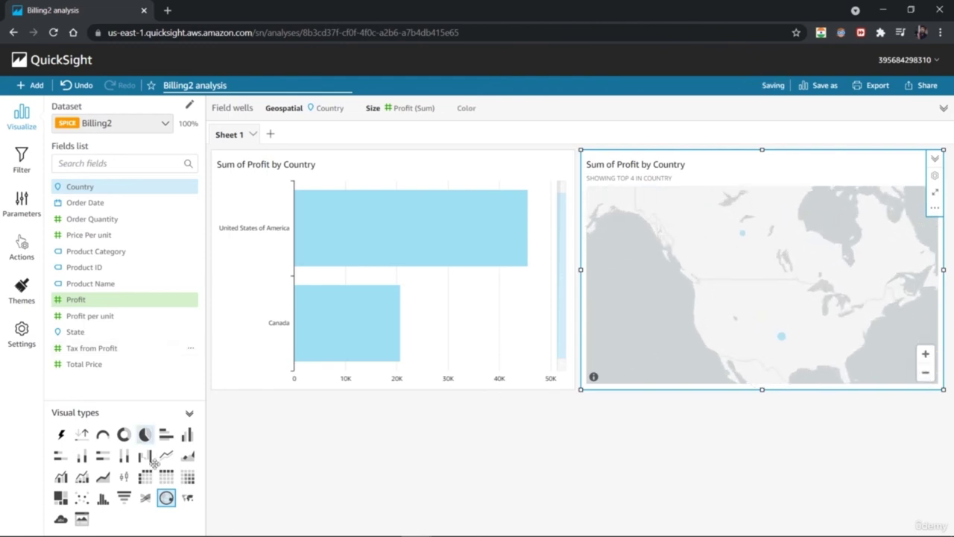
Change the duplicated visual to a filled map with Country as location and Profit as color
{"action": "left_click", "coordinate": [187, 498]}
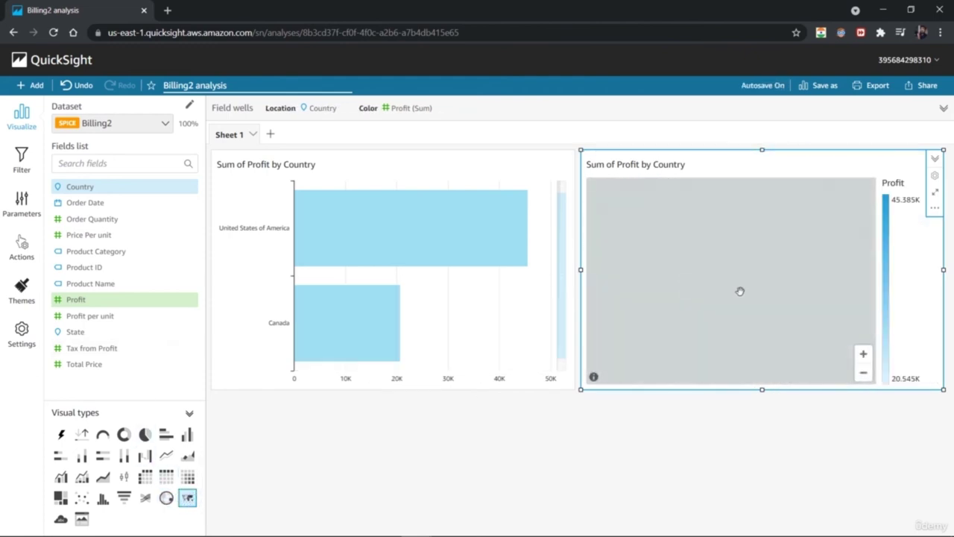
{"action": "left_click", "coordinate": [864, 375]}
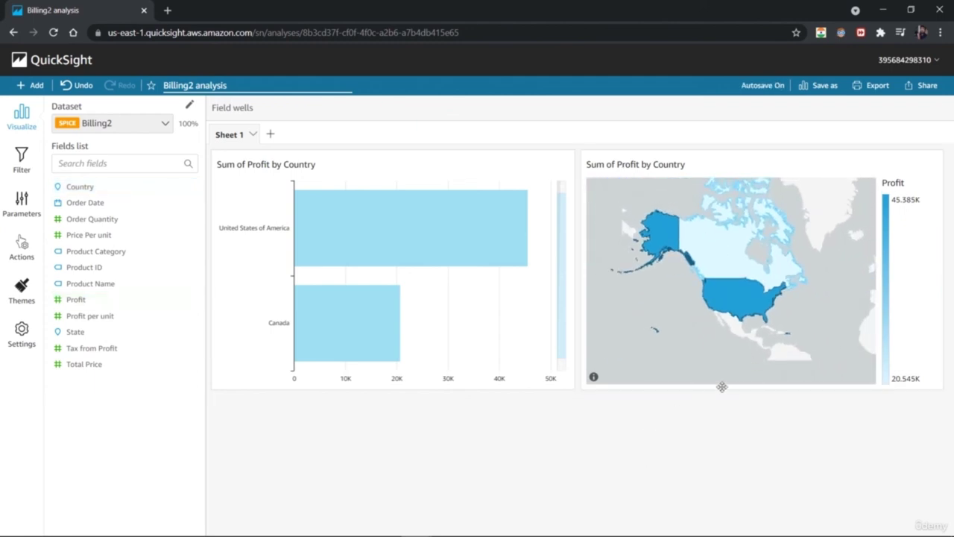
Inspect the profit for the United States and Canada on the filled map and compare it with the bar chart
{"action": "left_click", "coordinate": [735, 298]}
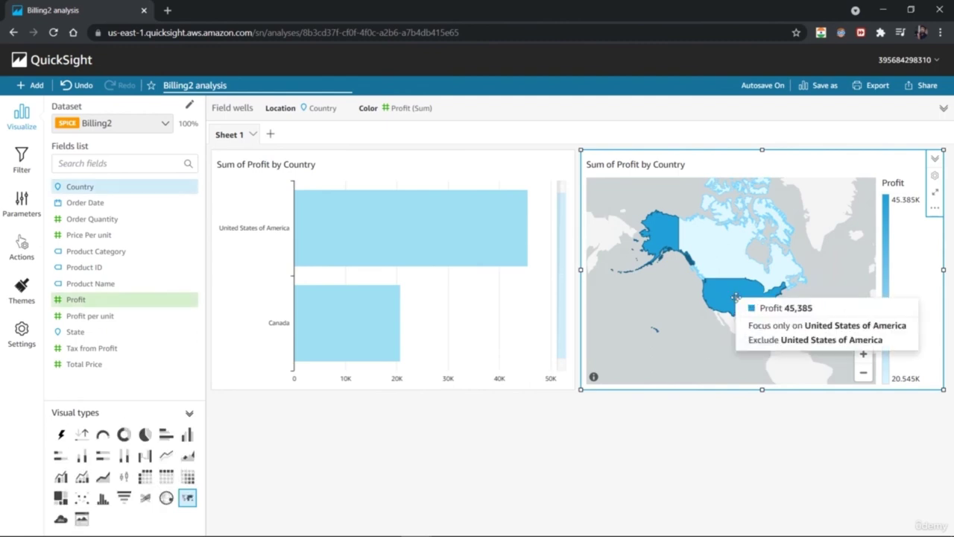
{"action": "left_click", "coordinate": [729, 260]}
{"action": "right_click", "coordinate": [731, 262]}
{"action": "key", "text": "Escape"}
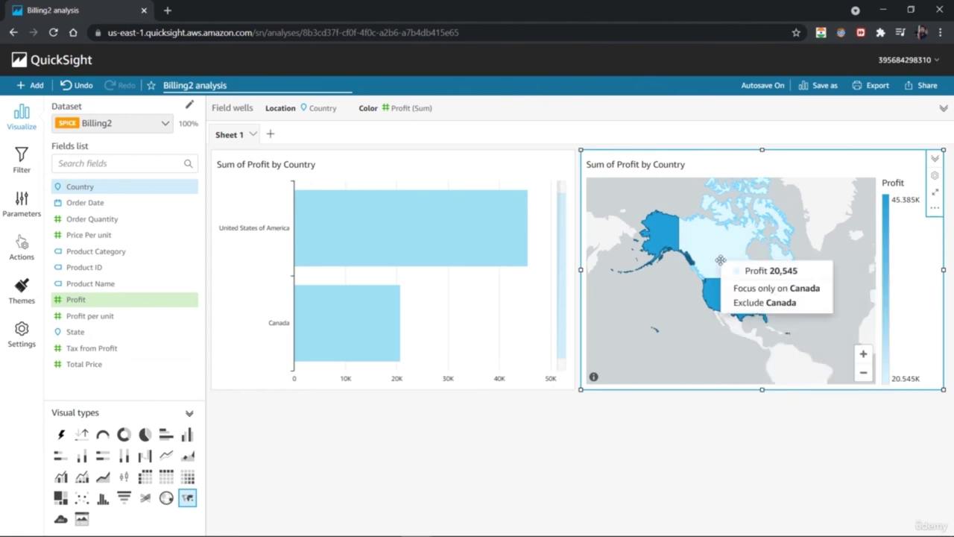
{"action": "left_click", "coordinate": [924, 267]}
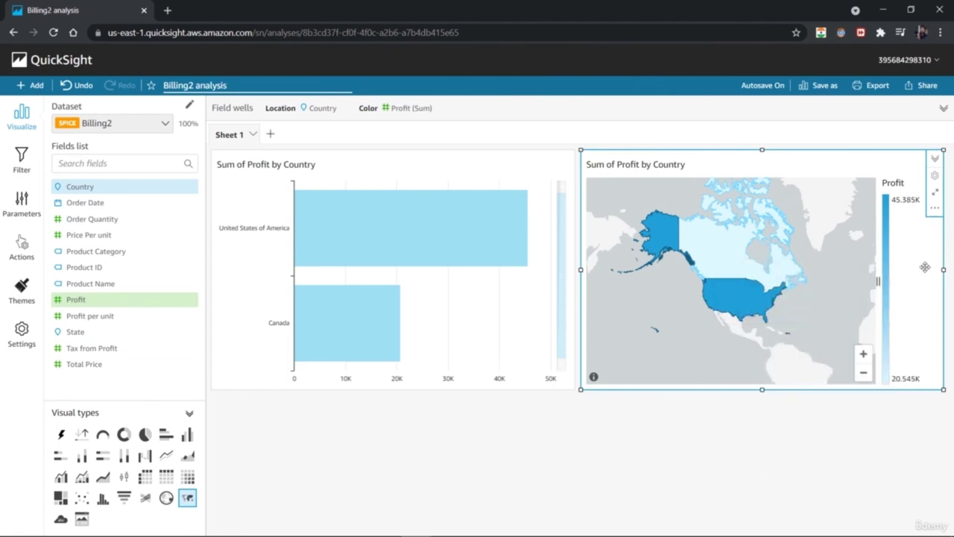
{"action": "left_click", "coordinate": [538, 456]}
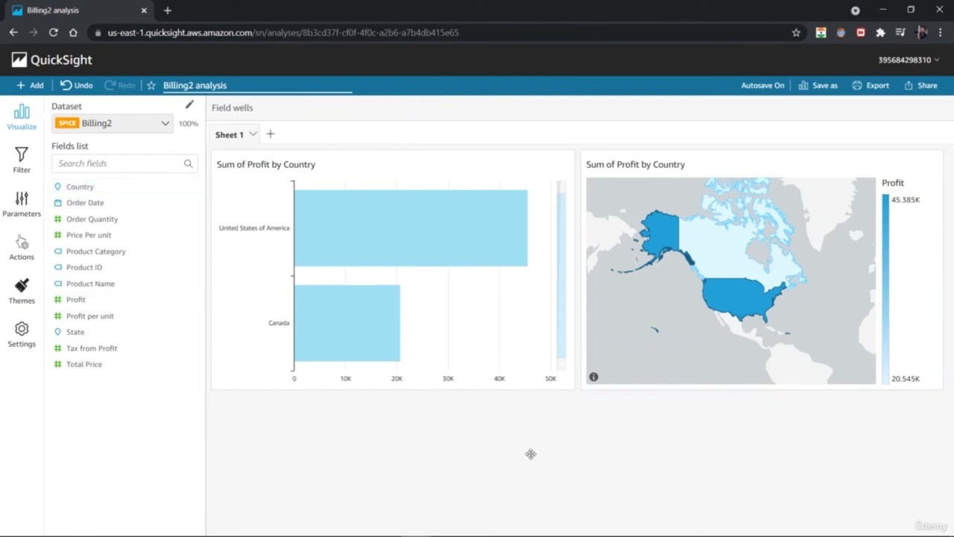
{"action": "left_click", "coordinate": [247, 339]}
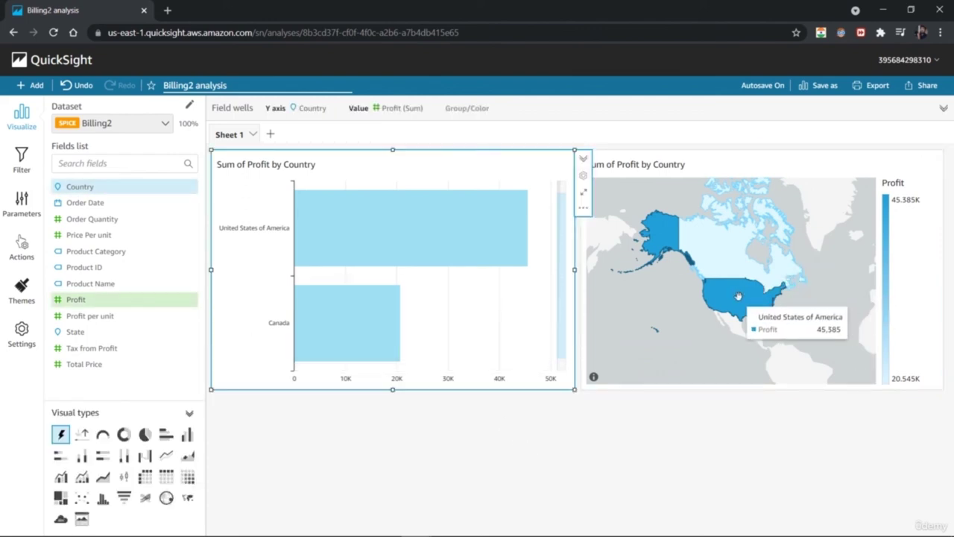
Open conditional formatting for the filled map and add a background color rule on the Profit column
{"action": "left_click", "coordinate": [933, 249]}
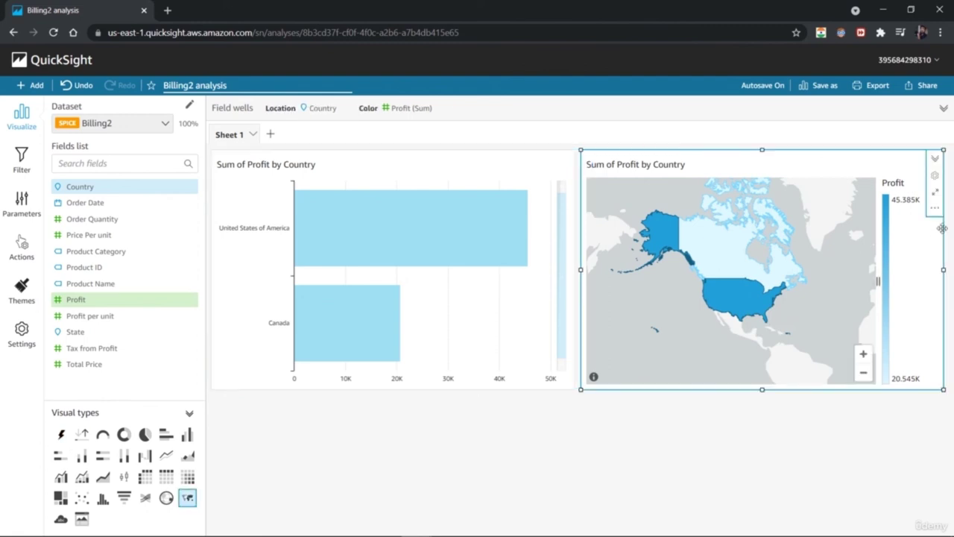
{"action": "left_click", "coordinate": [935, 211]}
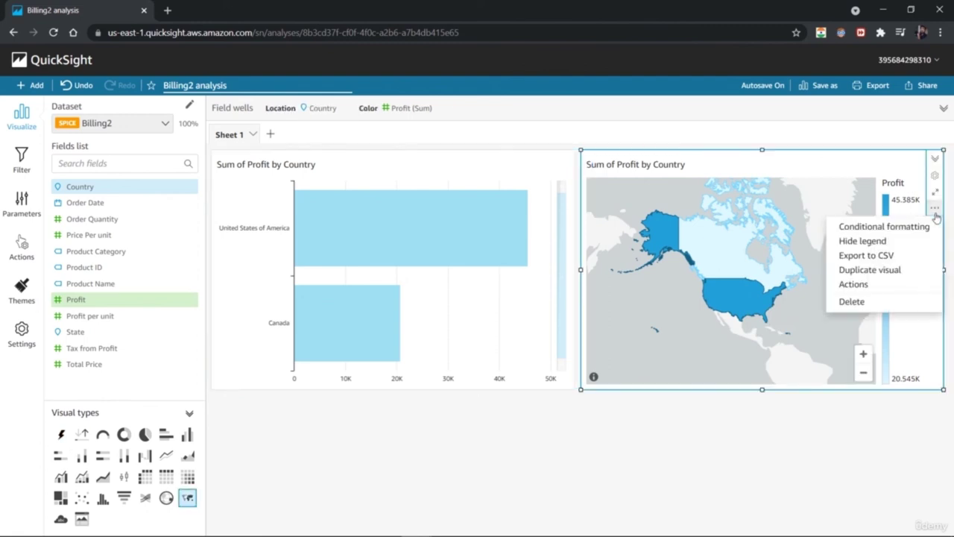
{"action": "left_click", "coordinate": [913, 340]}
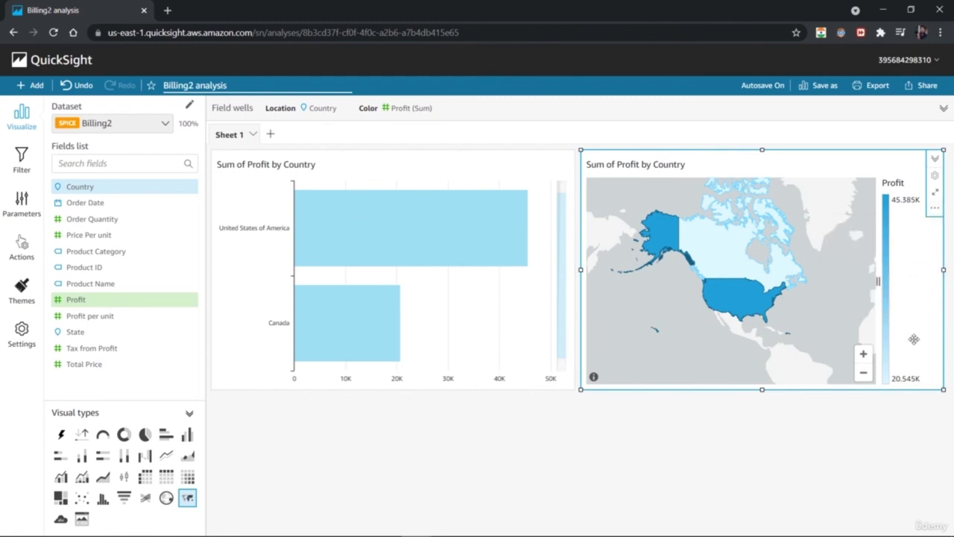
{"action": "left_click", "coordinate": [936, 212]}
{"action": "left_click", "coordinate": [898, 224]}
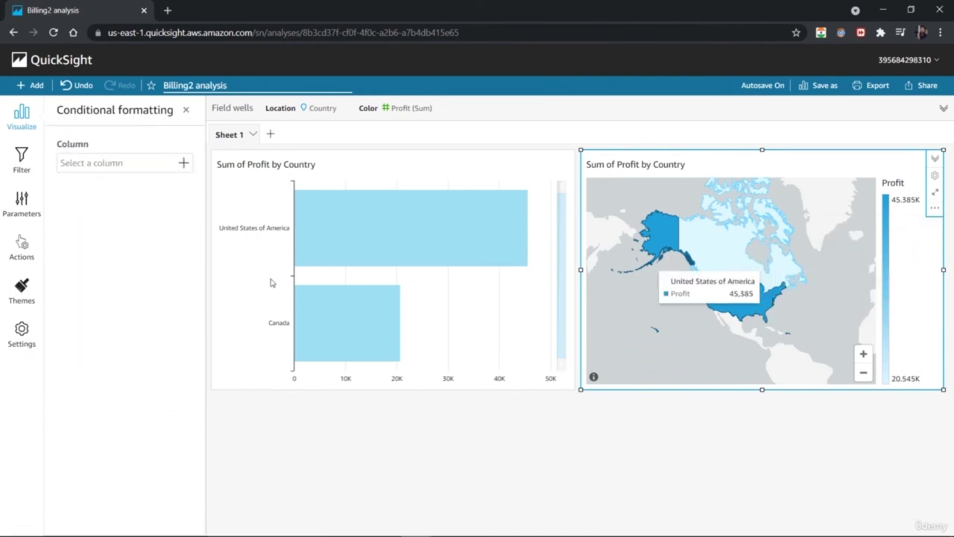
{"action": "left_click", "coordinate": [180, 167]}
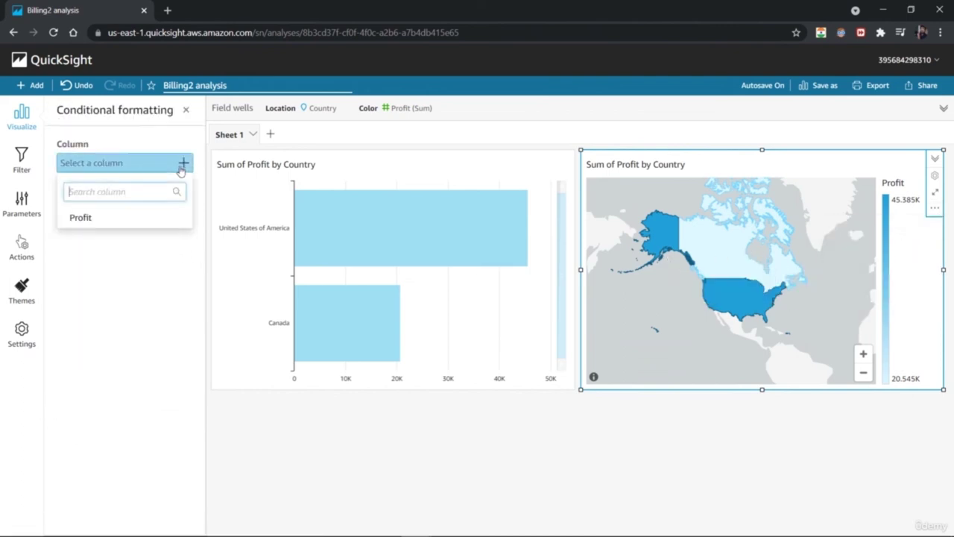
{"action": "left_click", "coordinate": [93, 219]}
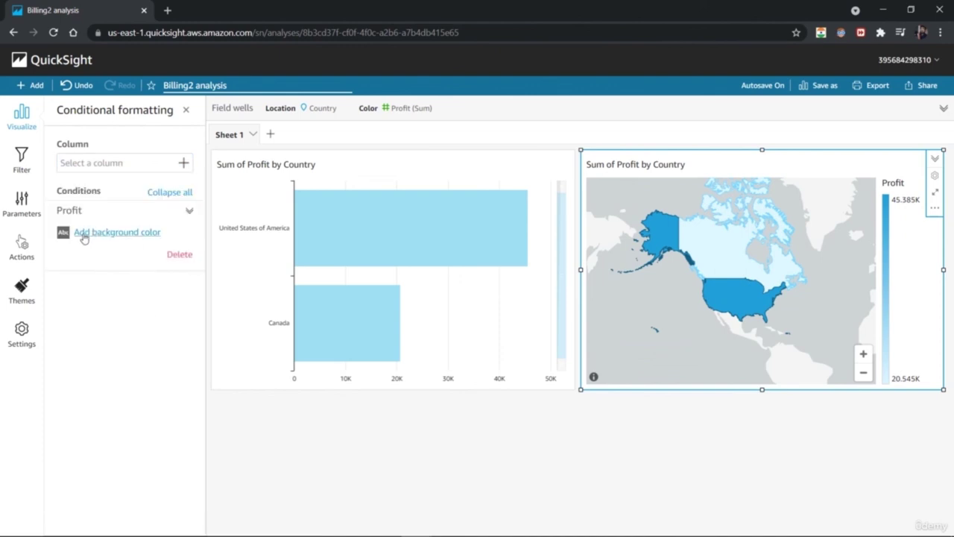
{"action": "left_click", "coordinate": [113, 232]}
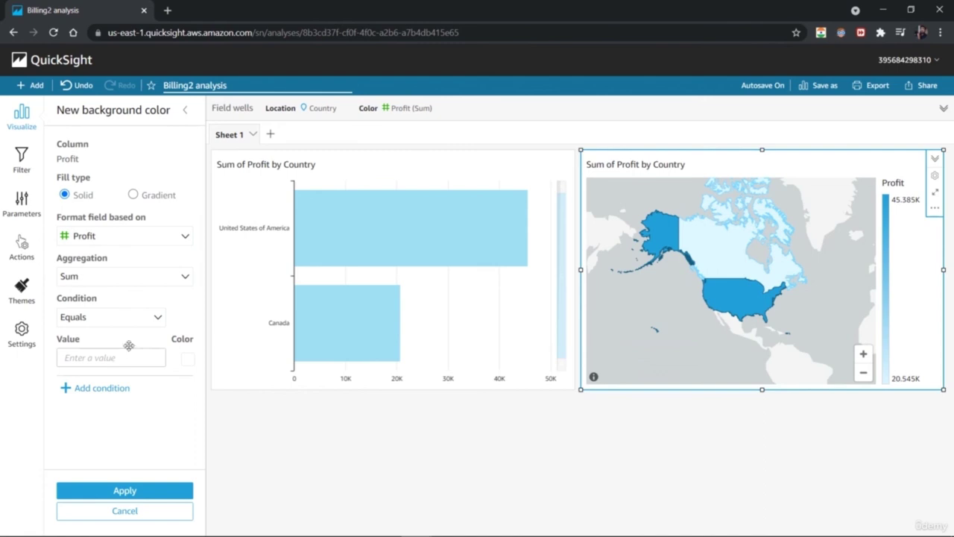
Apply a solid red background color to the filled map where the sum of Profit is greater than 0
{"action": "left_click", "coordinate": [149, 326]}
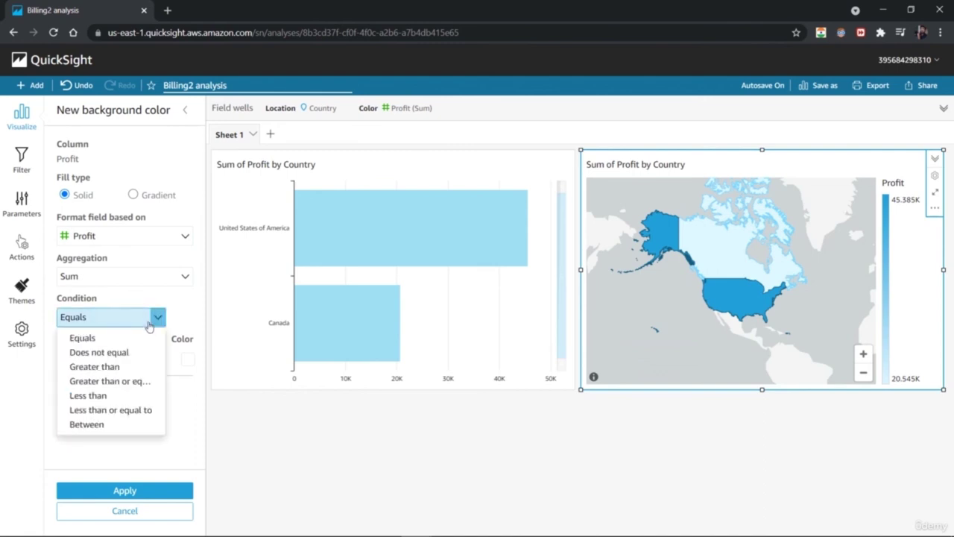
{"action": "left_click", "coordinate": [128, 367]}
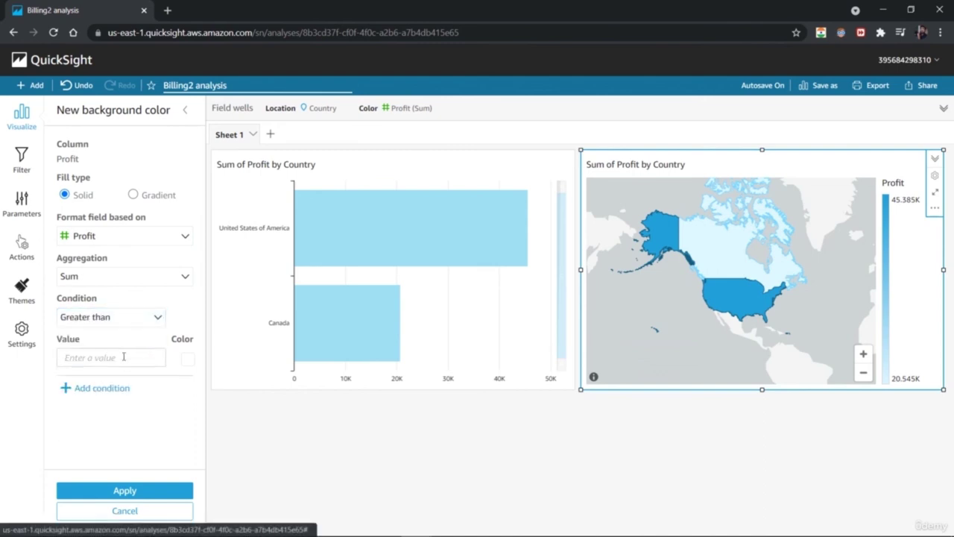
{"action": "left_click", "coordinate": [123, 361]}
{"action": "type", "text": "0"}
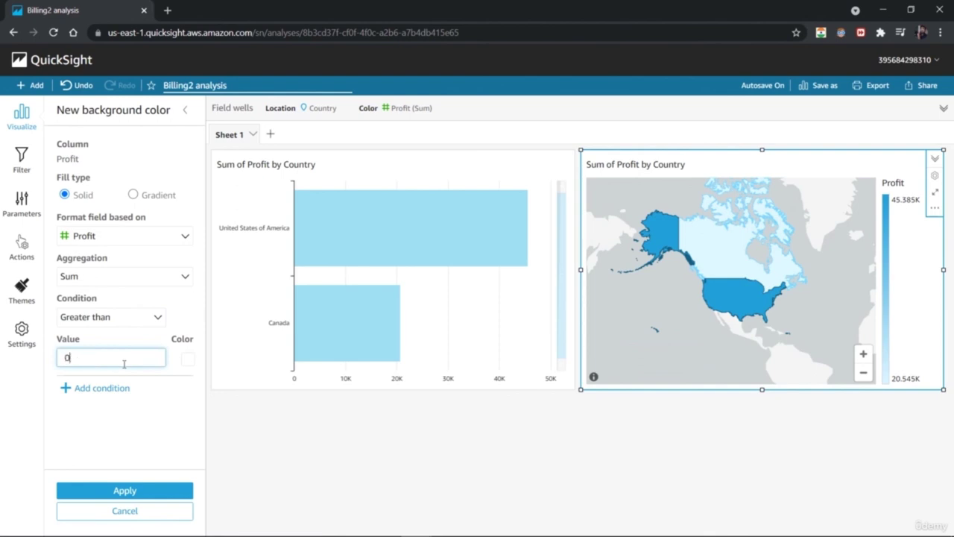
{"action": "left_click", "coordinate": [187, 360]}
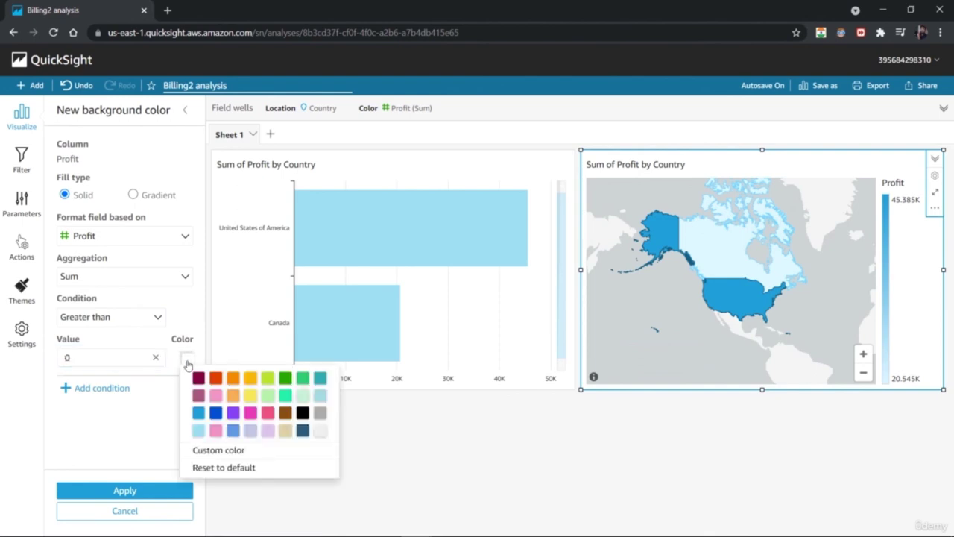
{"action": "left_click", "coordinate": [215, 378]}
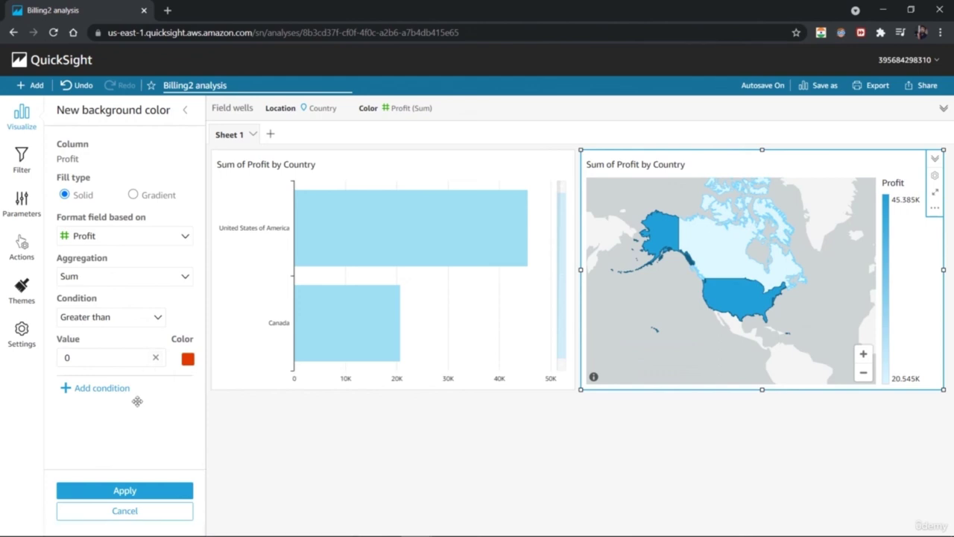
{"action": "left_click", "coordinate": [124, 490]}
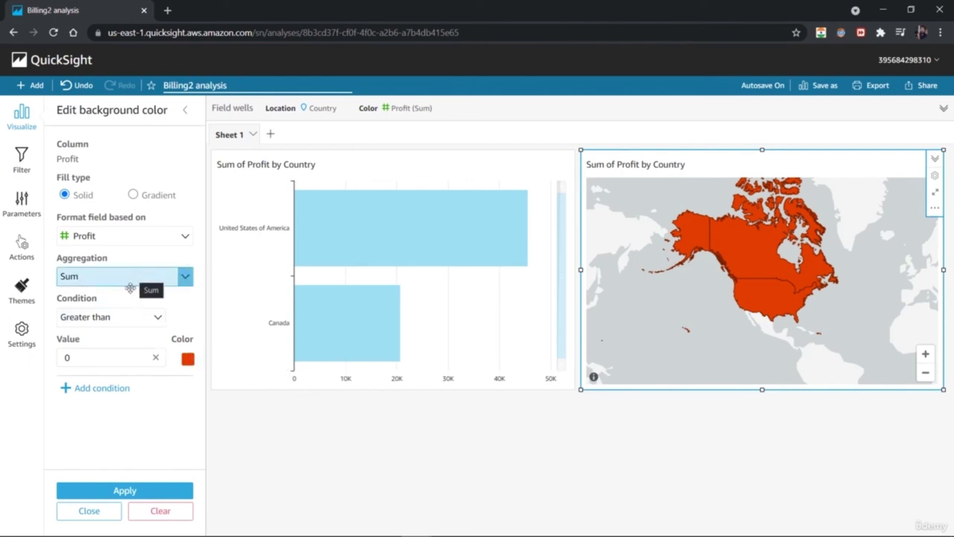
Change the red background color condition to less than 30000 and apply it to the filled map
{"action": "left_click", "coordinate": [156, 318]}
{"action": "left_click", "coordinate": [119, 397]}
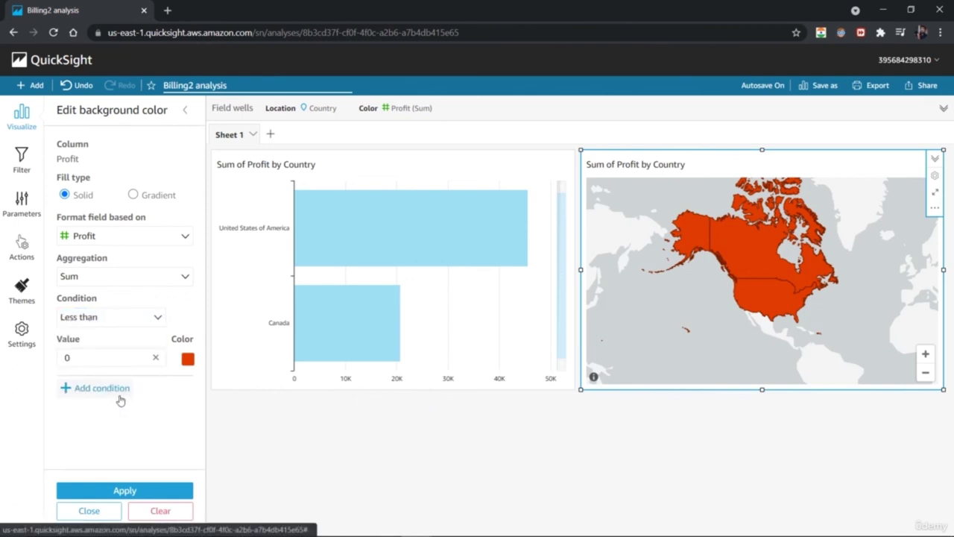
{"action": "left_click", "coordinate": [98, 359]}
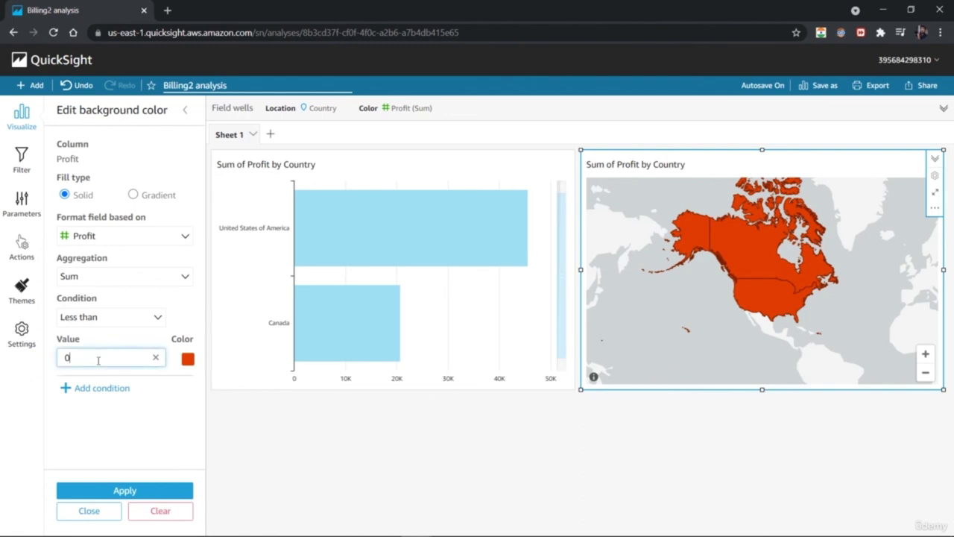
{"action": "key", "text": "BackSpace"}
{"action": "type", "text": "30000"}
{"action": "left_click", "coordinate": [125, 491]}
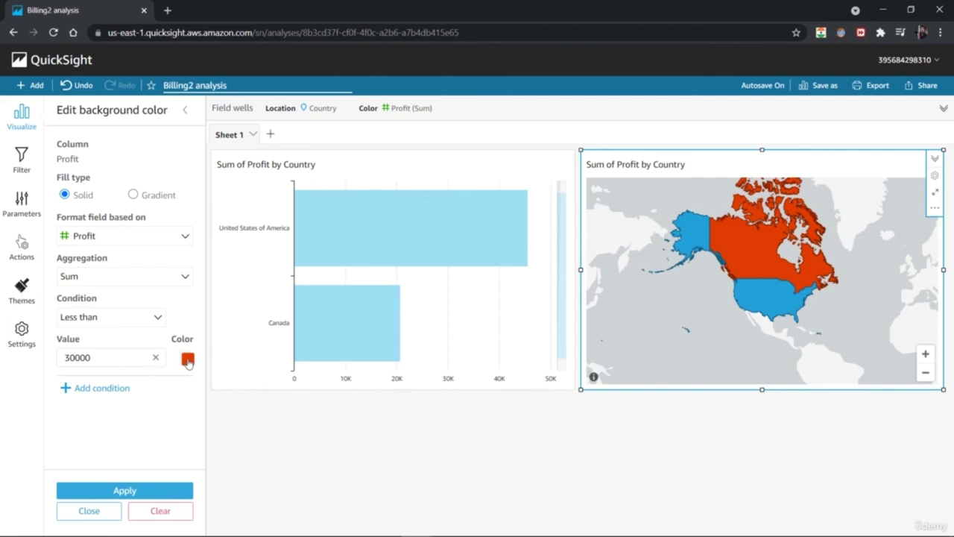
Switch the map's background fill type to gradient and apply the Red-green gradient color
{"action": "left_click", "coordinate": [149, 196]}
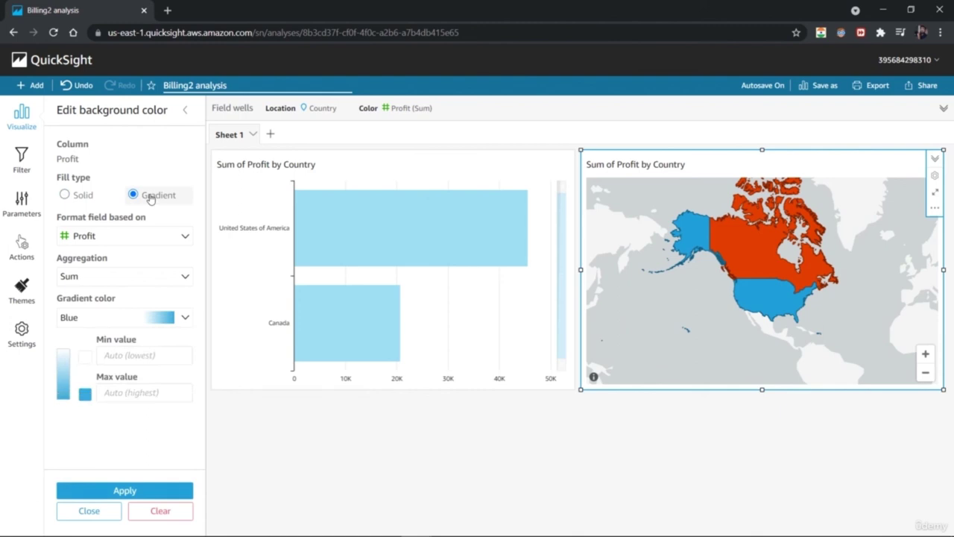
{"action": "left_click", "coordinate": [185, 319]}
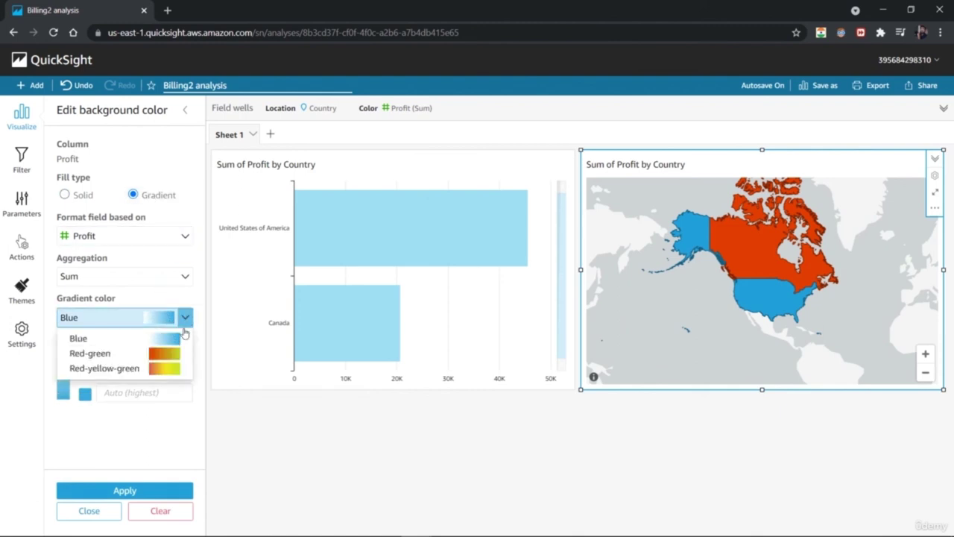
{"action": "left_click", "coordinate": [123, 353]}
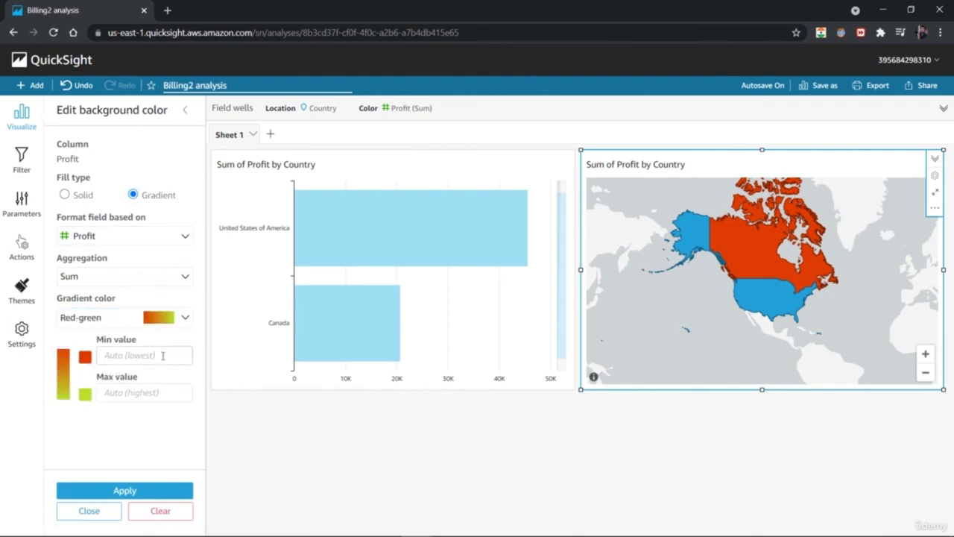
{"action": "left_click", "coordinate": [124, 490]}
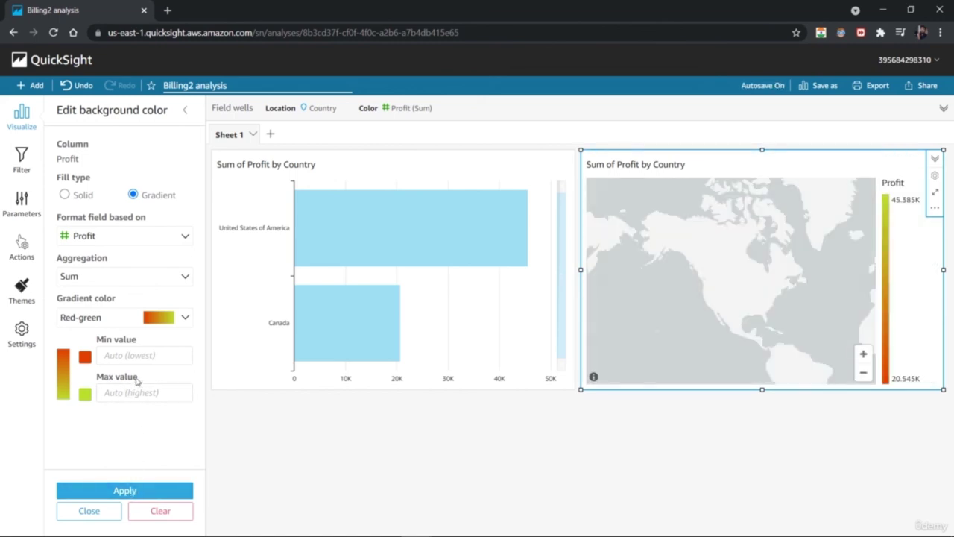
{"action": "left_click", "coordinate": [185, 317]}
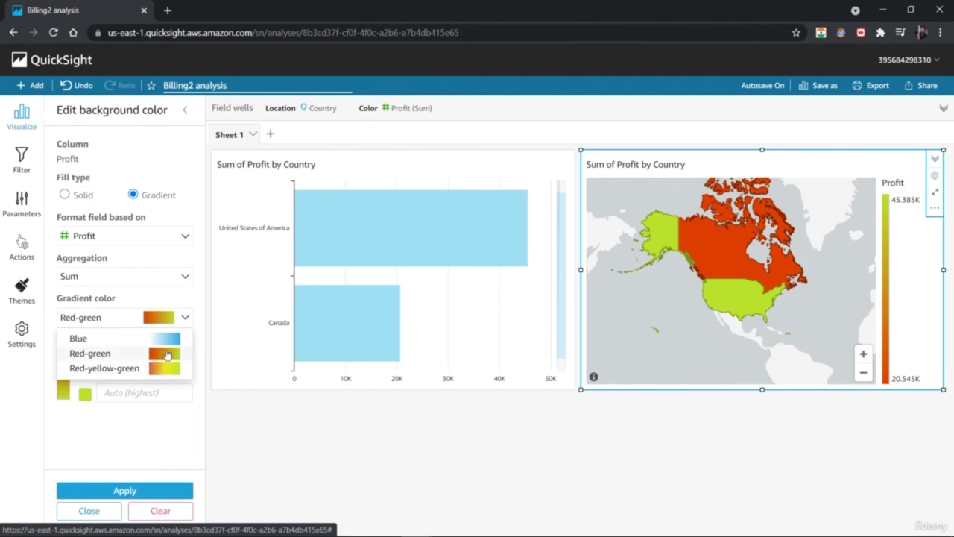
Switch the fill type back to solid and apply blue where the sum of Profit is greater than 25000
{"action": "left_click", "coordinate": [84, 195]}
{"action": "left_click", "coordinate": [147, 320]}
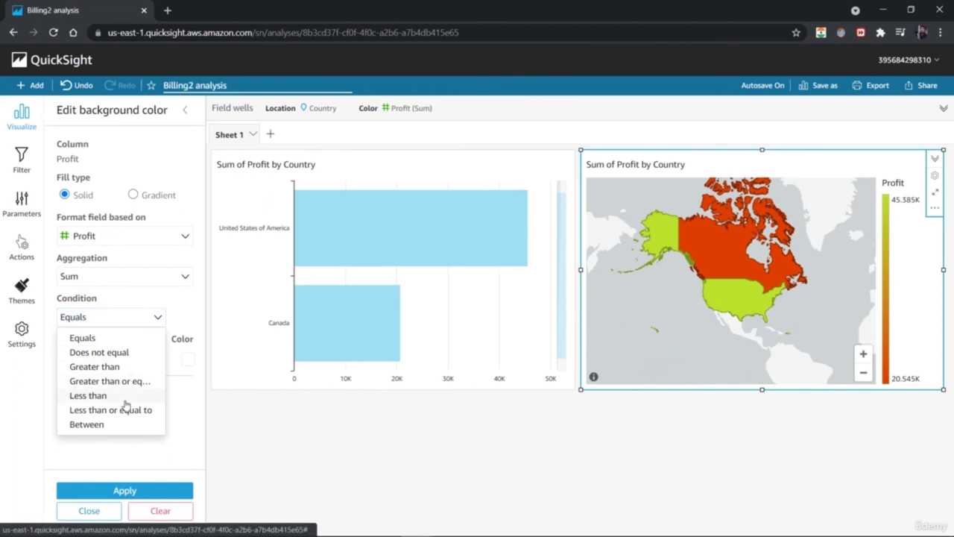
{"action": "left_click", "coordinate": [118, 367]}
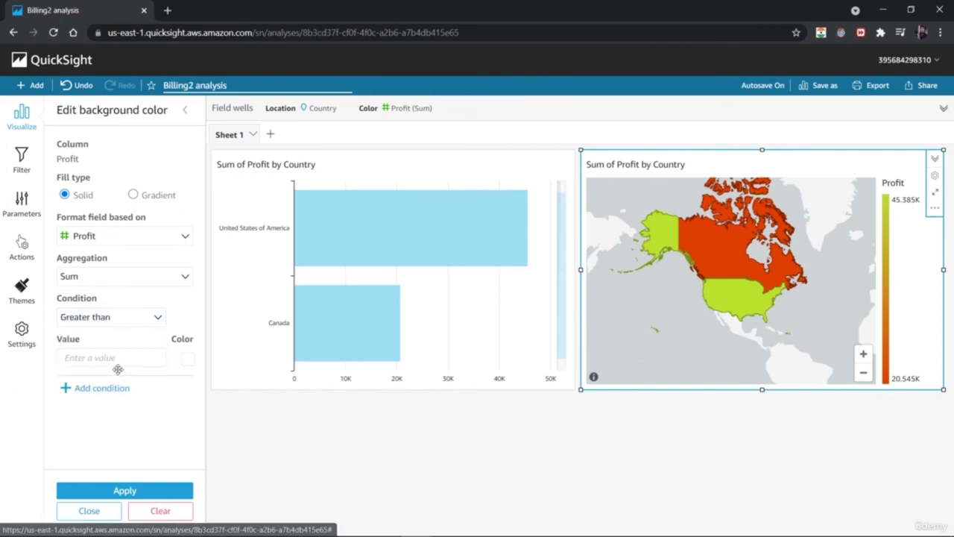
{"action": "left_click", "coordinate": [92, 358]}
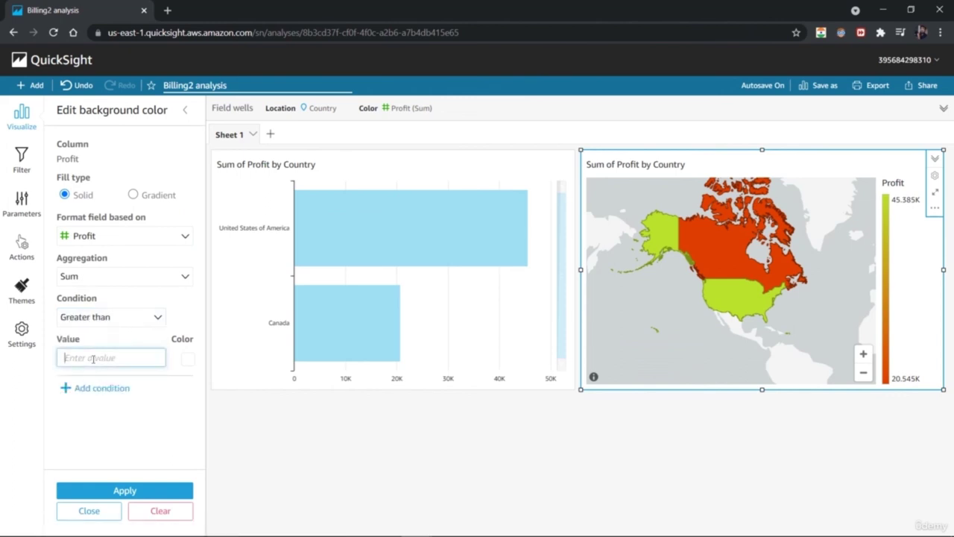
{"action": "type", "text": "25000"}
{"action": "left_click", "coordinate": [188, 358]}
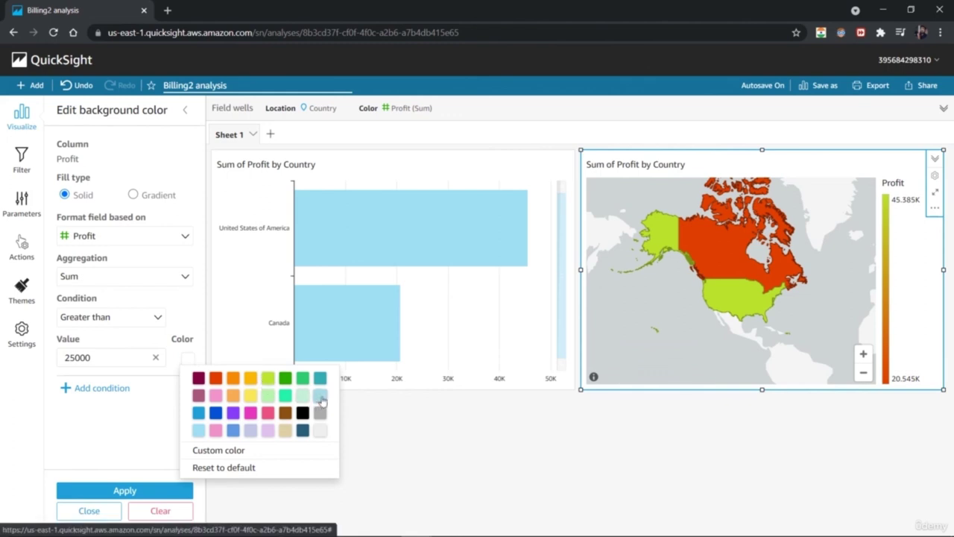
{"action": "left_click", "coordinate": [198, 413]}
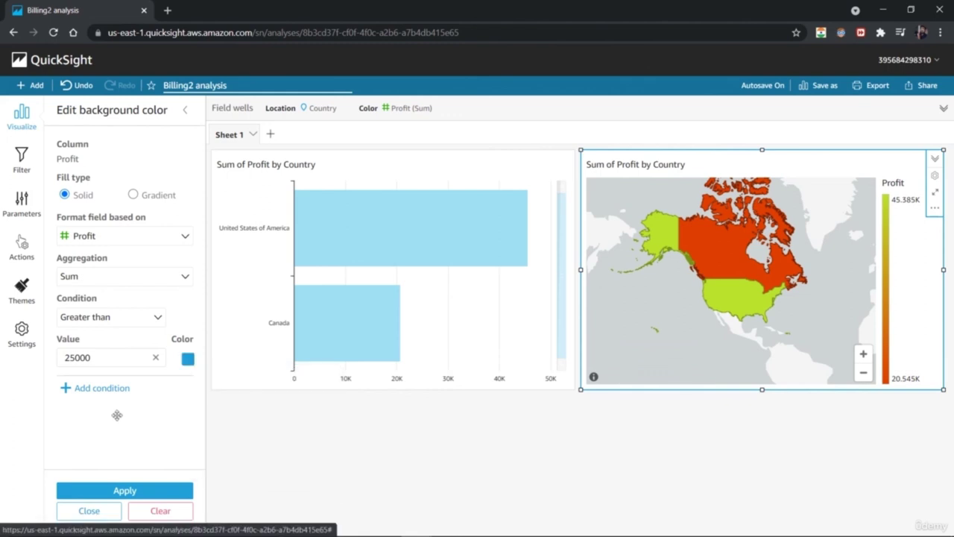
{"action": "left_click", "coordinate": [121, 490]}
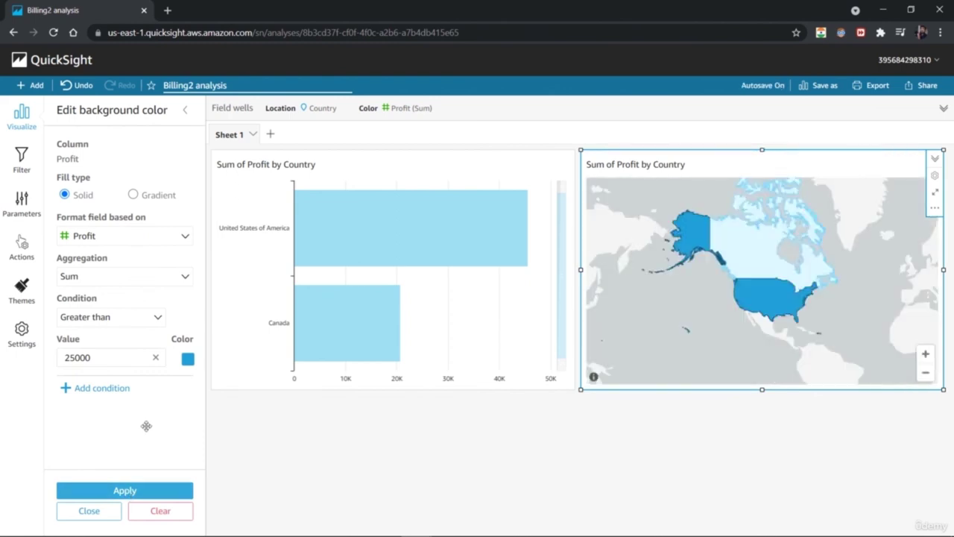
Add a second condition that colors the map pink where Profit is less than 22000, and apply it
{"action": "left_click", "coordinate": [97, 389]}
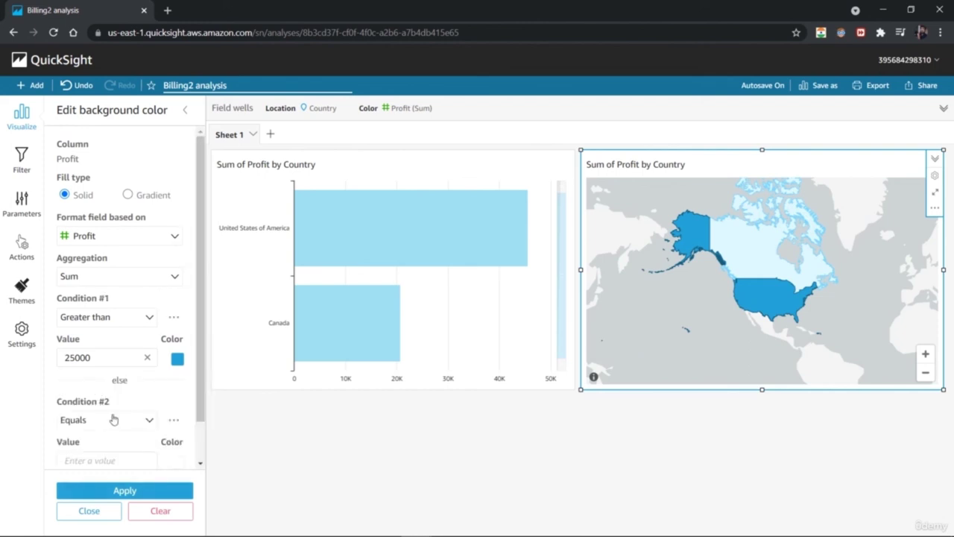
{"action": "left_click_drag", "start_coordinate": [198, 383], "coordinate": [201, 426]}
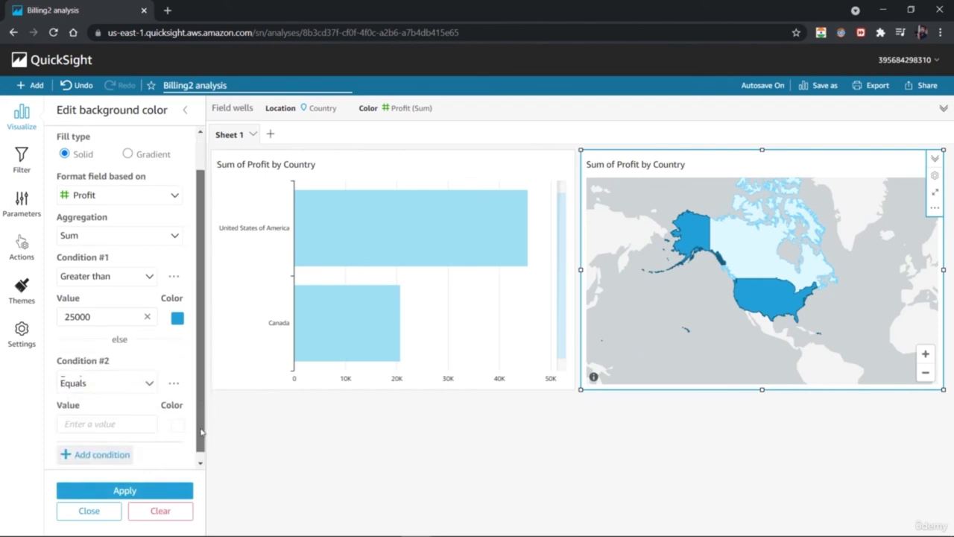
{"action": "left_click", "coordinate": [144, 375]}
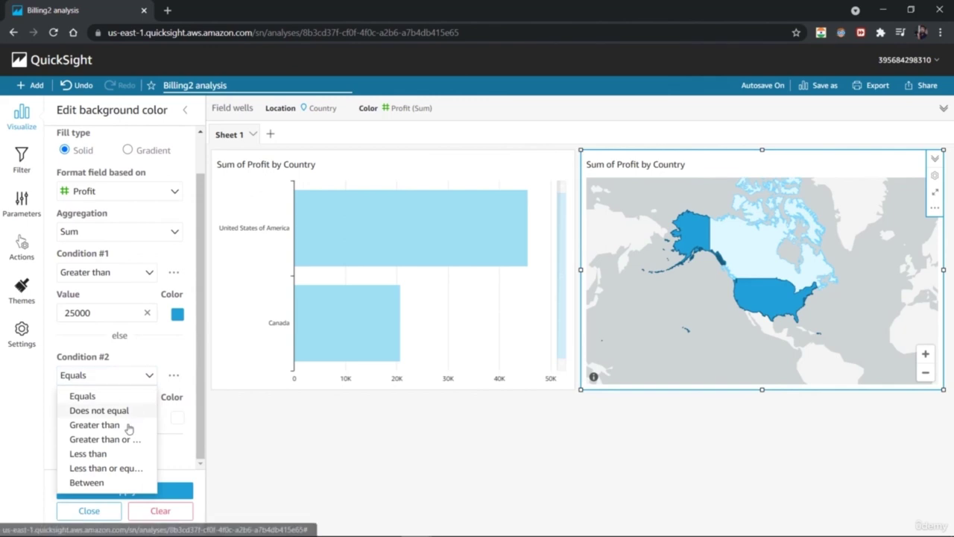
{"action": "left_click", "coordinate": [117, 453]}
{"action": "left_click", "coordinate": [123, 417]}
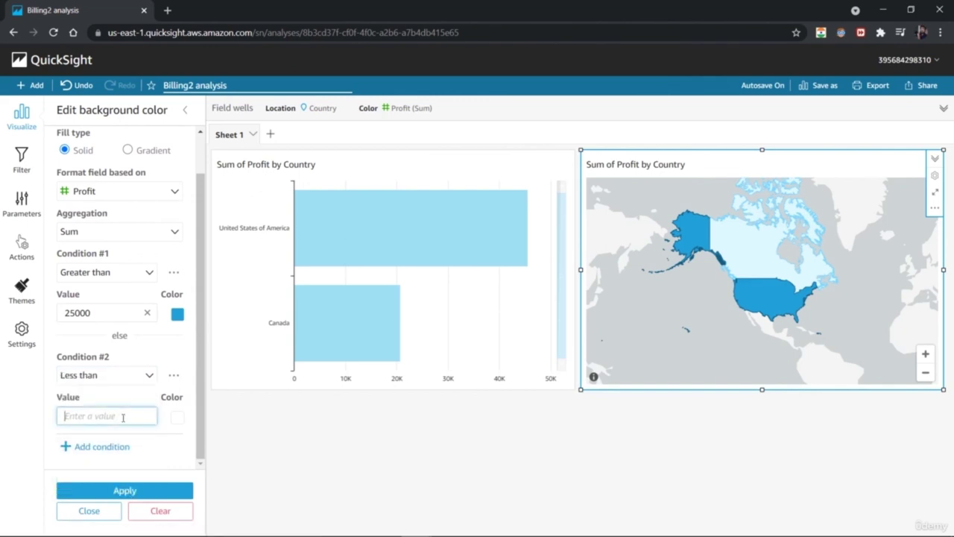
{"action": "type", "text": "22000"}
{"action": "left_click", "coordinate": [178, 418]}
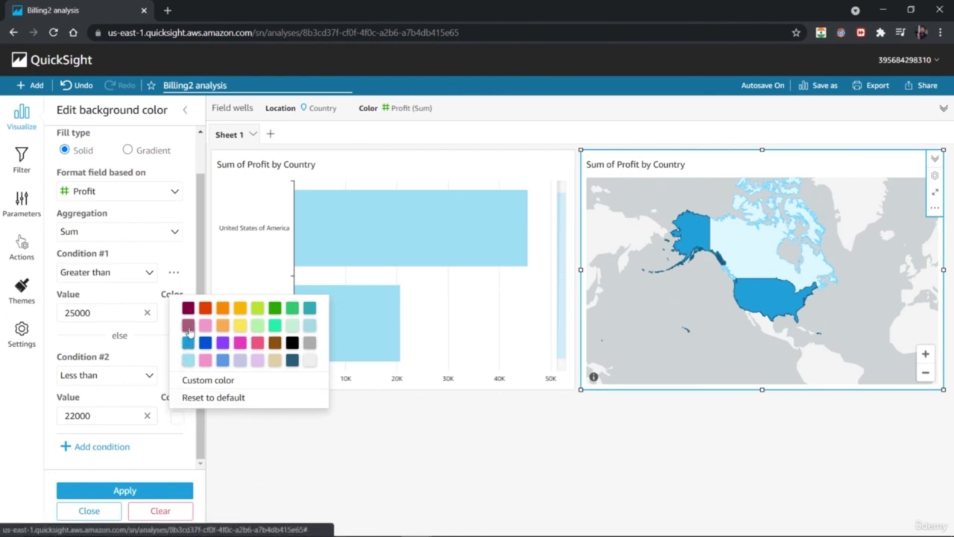
{"action": "left_click", "coordinate": [204, 363]}
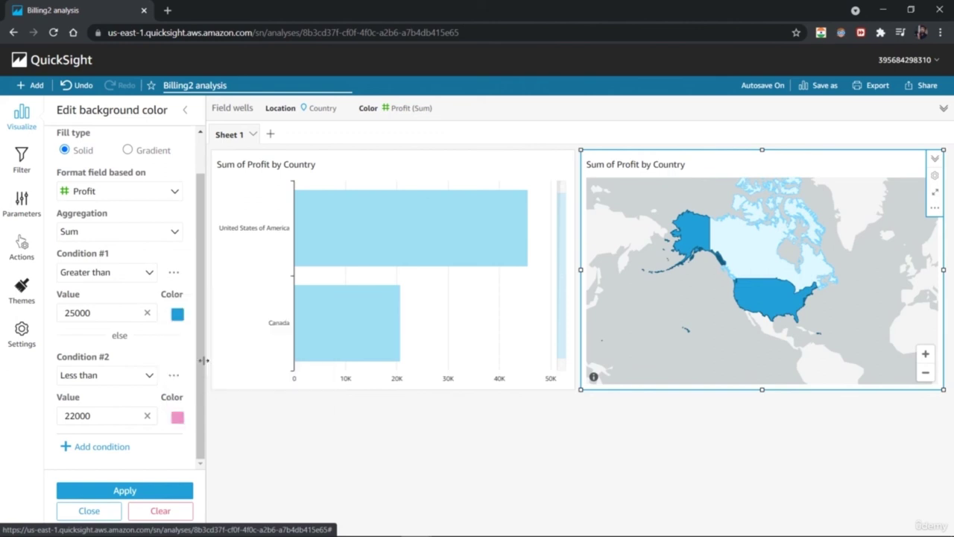
{"action": "left_click", "coordinate": [157, 490]}
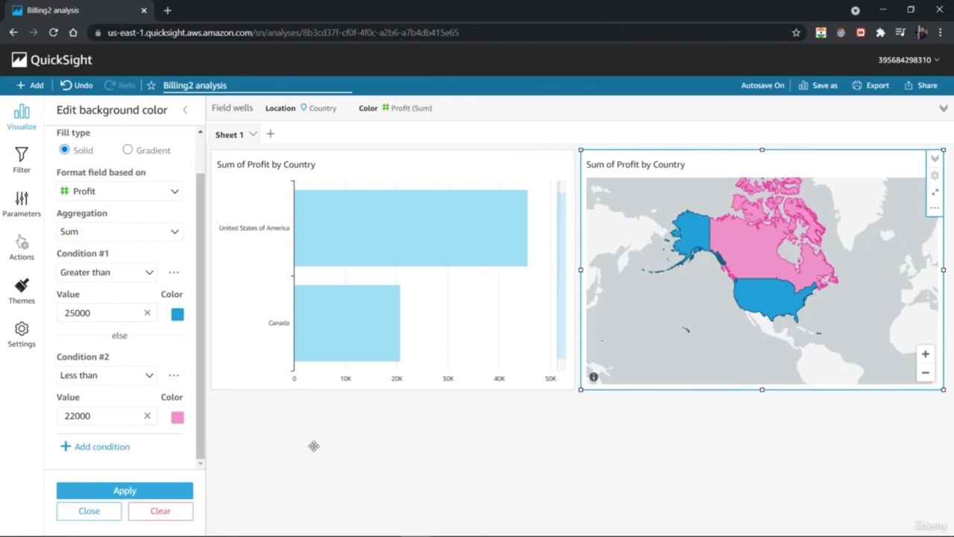
Change the color of the map's less-than-22000 Profit condition to mauve and apply it
{"action": "left_click", "coordinate": [177, 417]}
{"action": "left_click", "coordinate": [188, 325]}
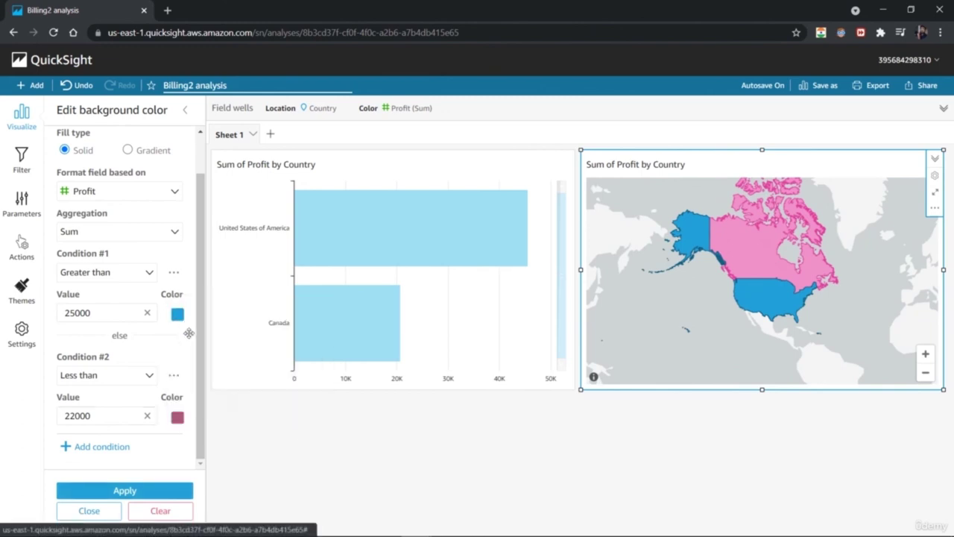
{"action": "left_click", "coordinate": [160, 492]}
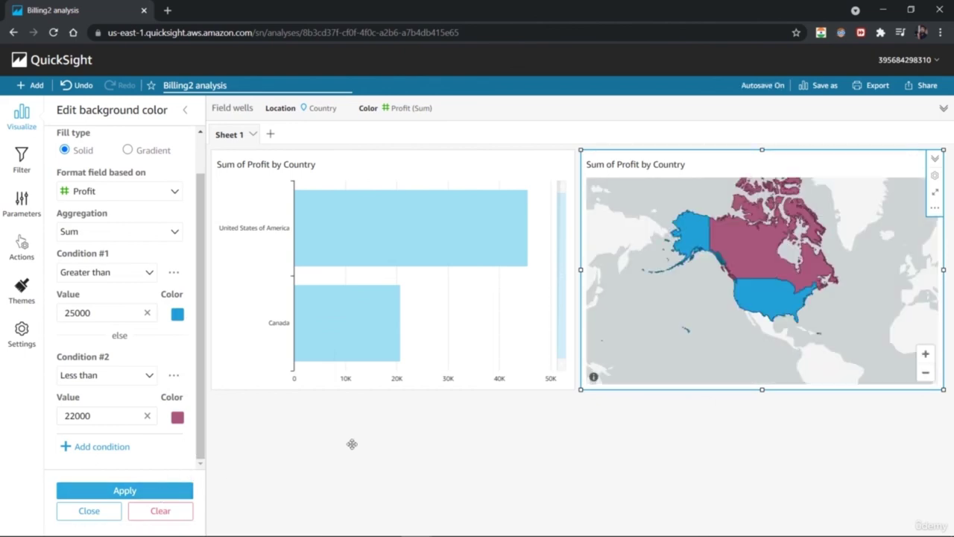
{"action": "left_click", "coordinate": [401, 447]}
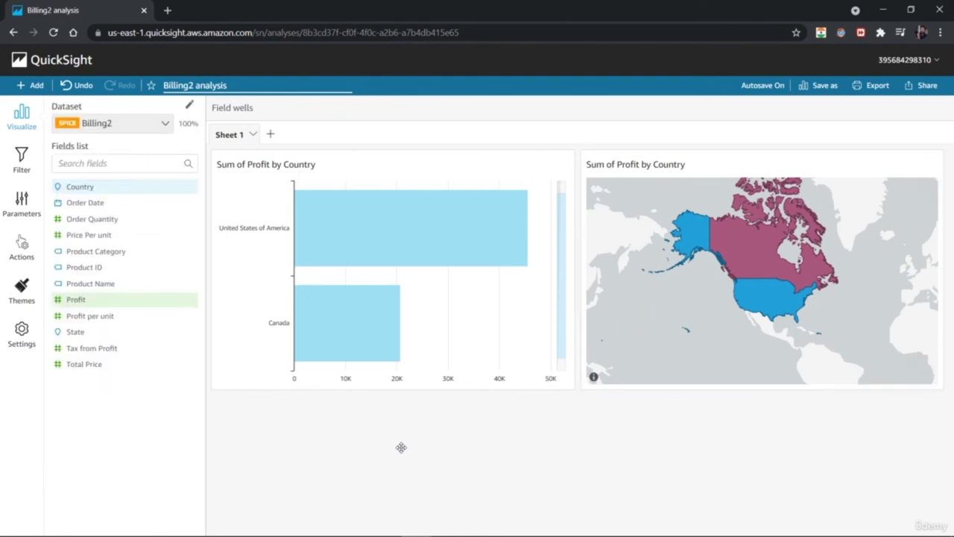
Review the conditional formatting set on Profit for the filled map and the option to add a column
{"action": "left_click", "coordinate": [712, 336]}
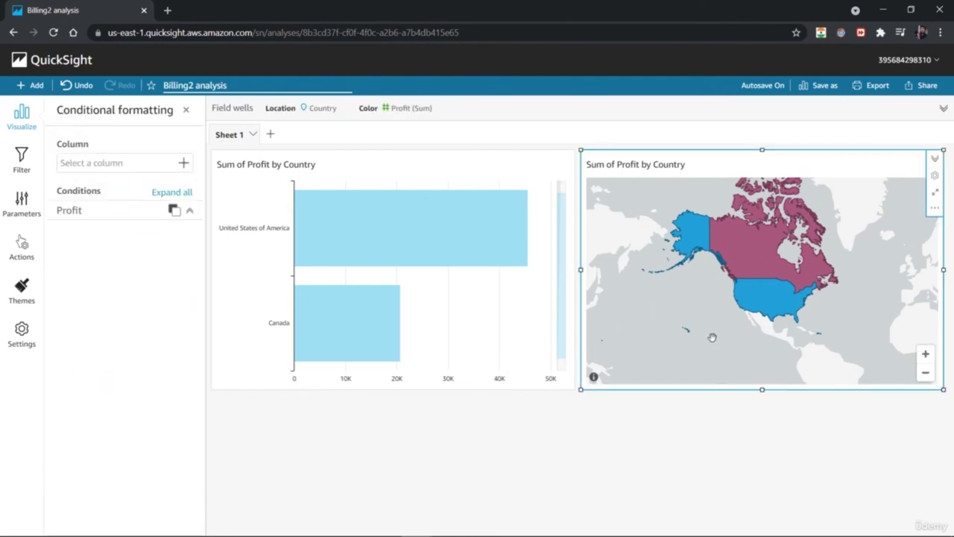
{"action": "left_click", "coordinate": [190, 213]}
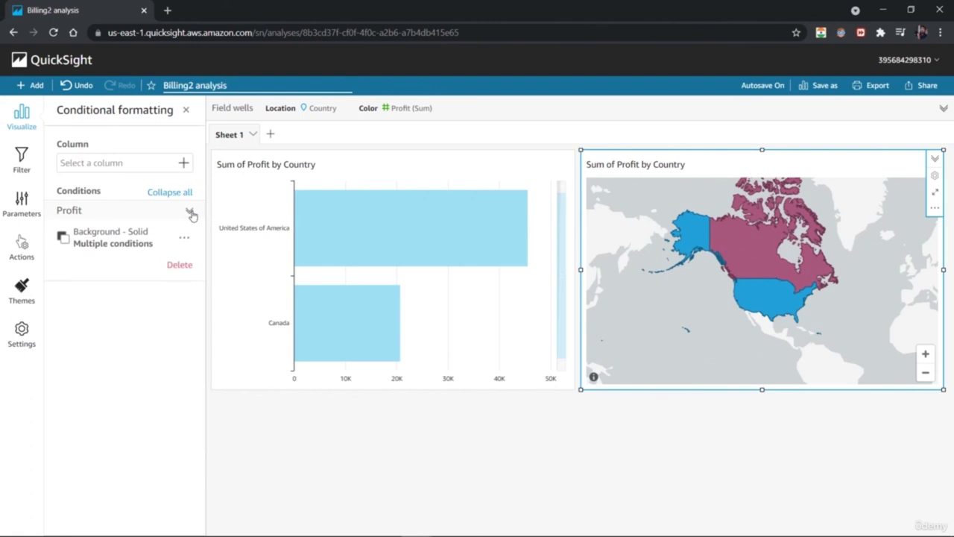
{"action": "left_click", "coordinate": [184, 166]}
{"action": "left_click", "coordinate": [186, 172]}
{"action": "left_click", "coordinate": [445, 465]}
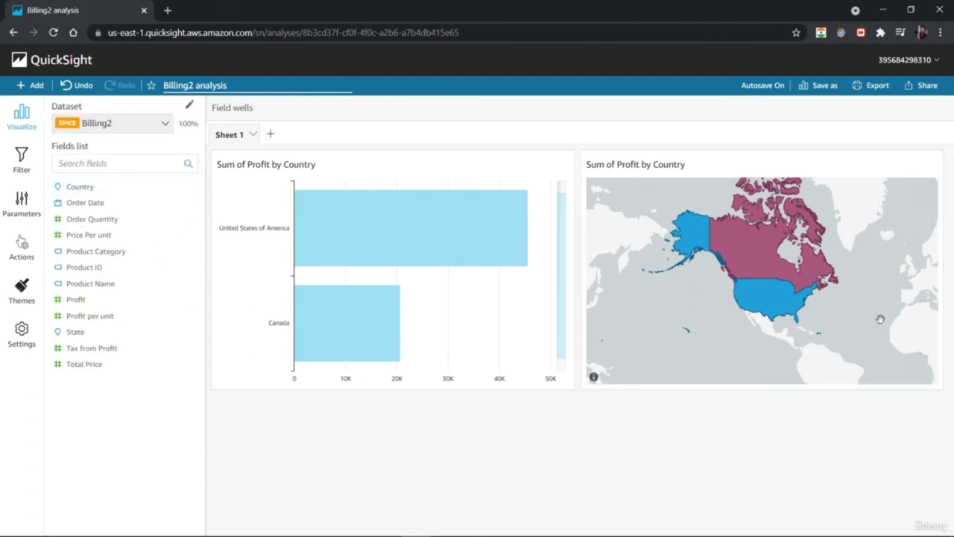
{"action": "left_click", "coordinate": [873, 283]}
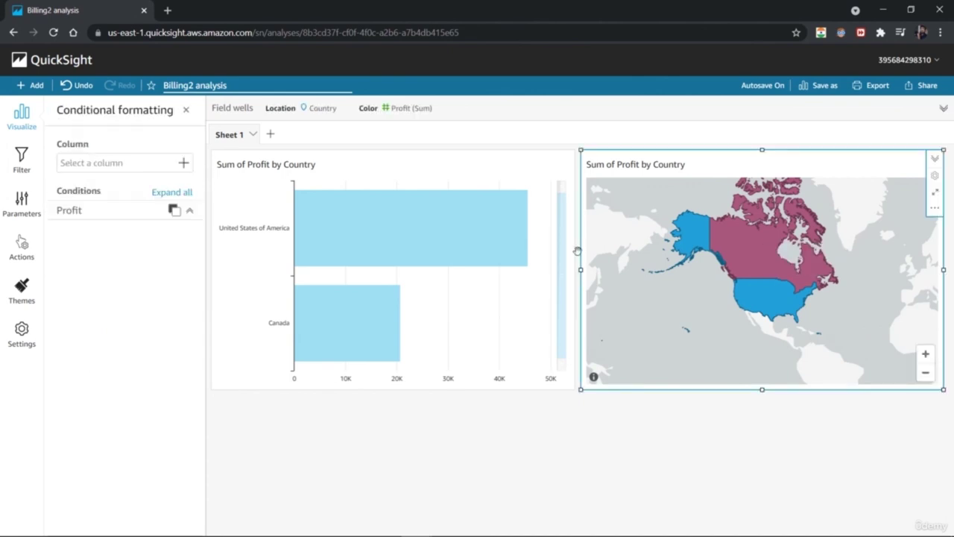
{"action": "left_click", "coordinate": [183, 163]}
{"action": "left_click", "coordinate": [183, 163]}
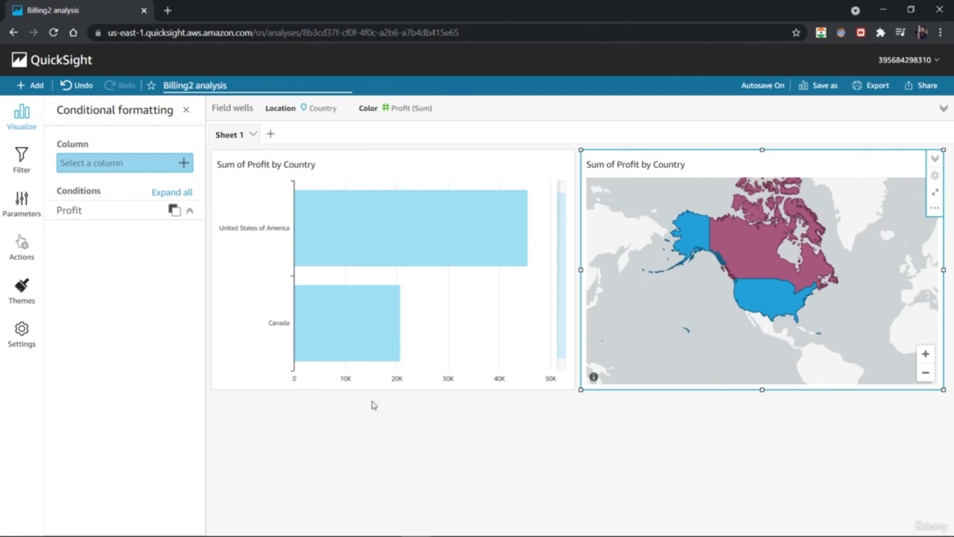
{"action": "left_click", "coordinate": [447, 440]}
Look at the action options available for the bar chart and the map
{"action": "left_click", "coordinate": [510, 357]}
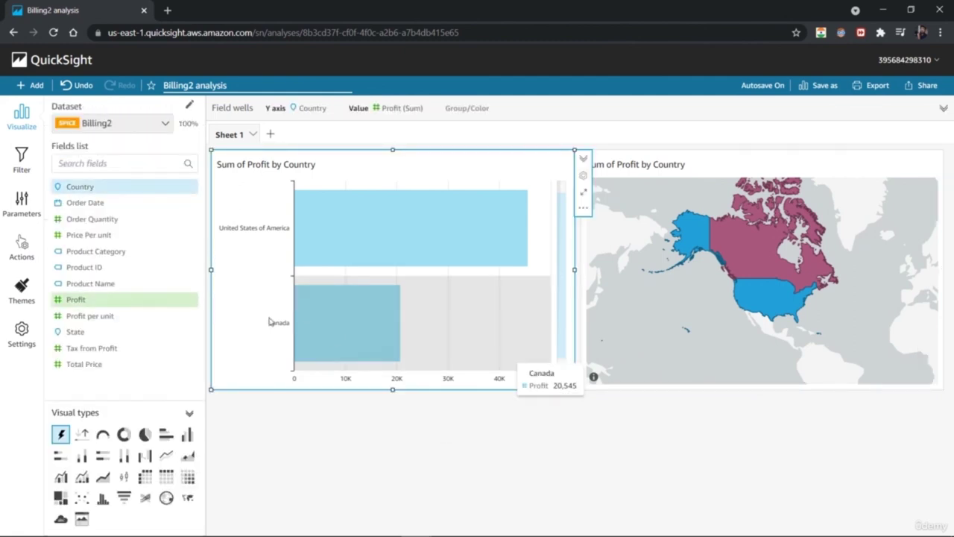
{"action": "left_click", "coordinate": [583, 207]}
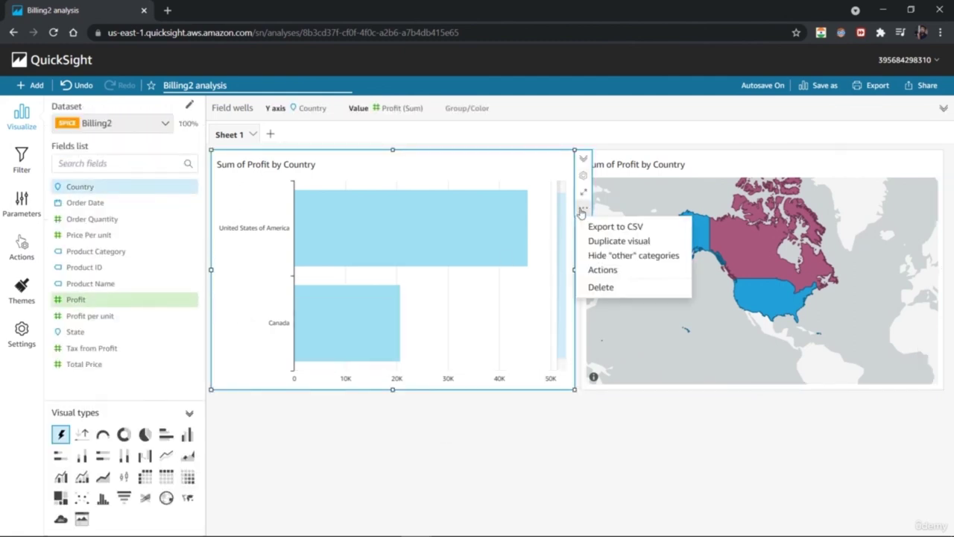
{"action": "left_click", "coordinate": [602, 272]}
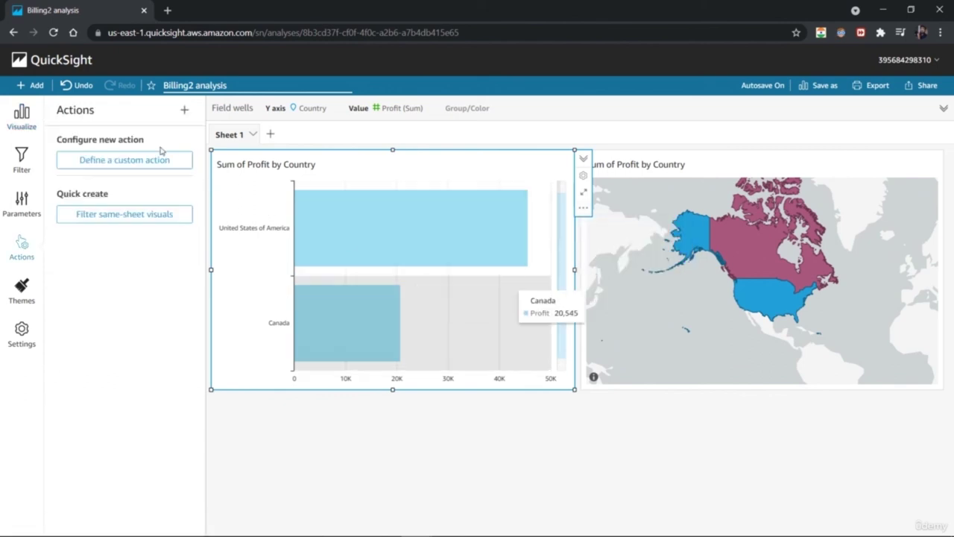
{"action": "left_click", "coordinate": [659, 374]}
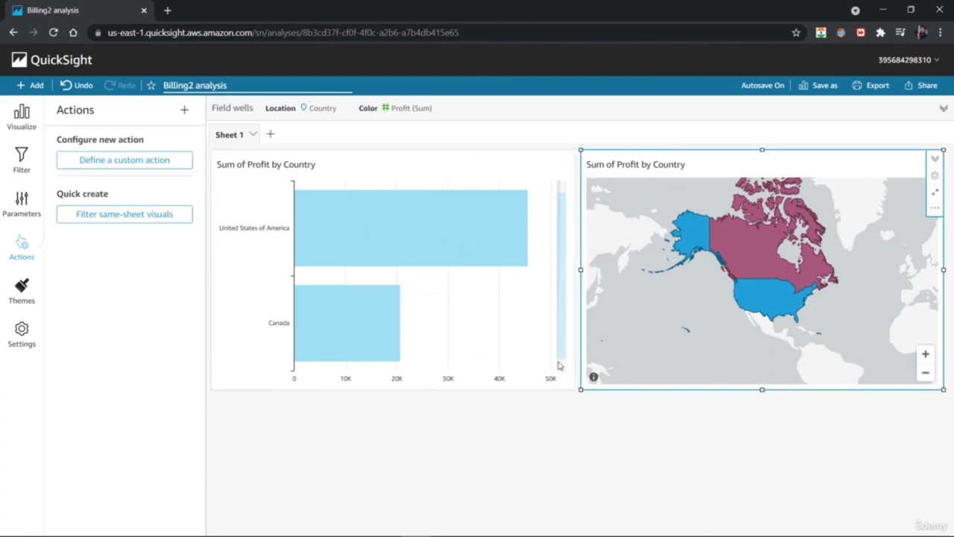
{"action": "left_click", "coordinate": [240, 235]}
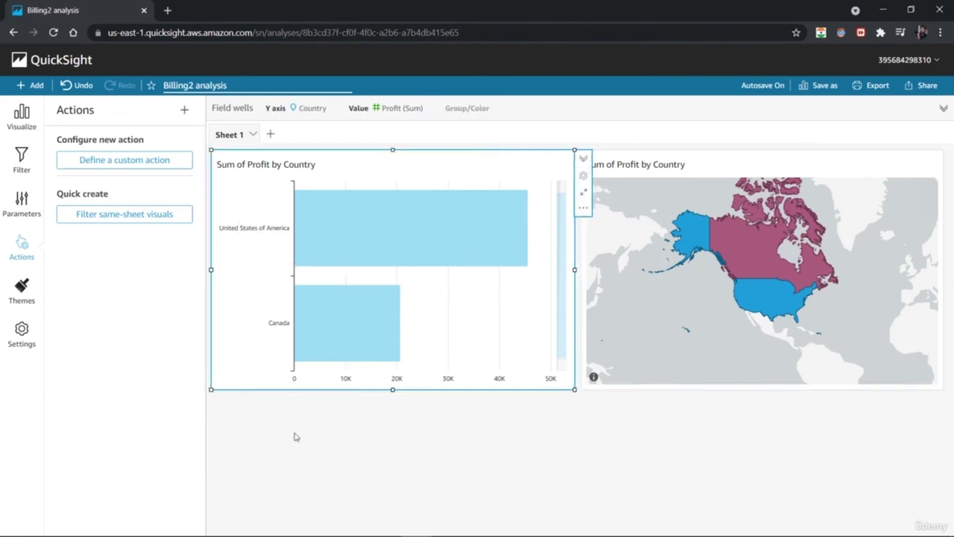
{"action": "left_click", "coordinate": [293, 434]}
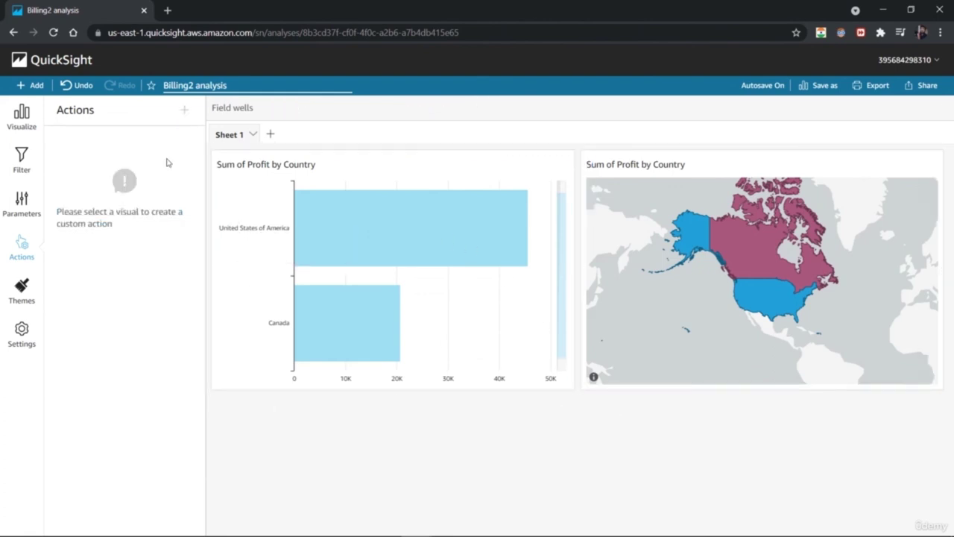
{"action": "left_click", "coordinate": [21, 118]}
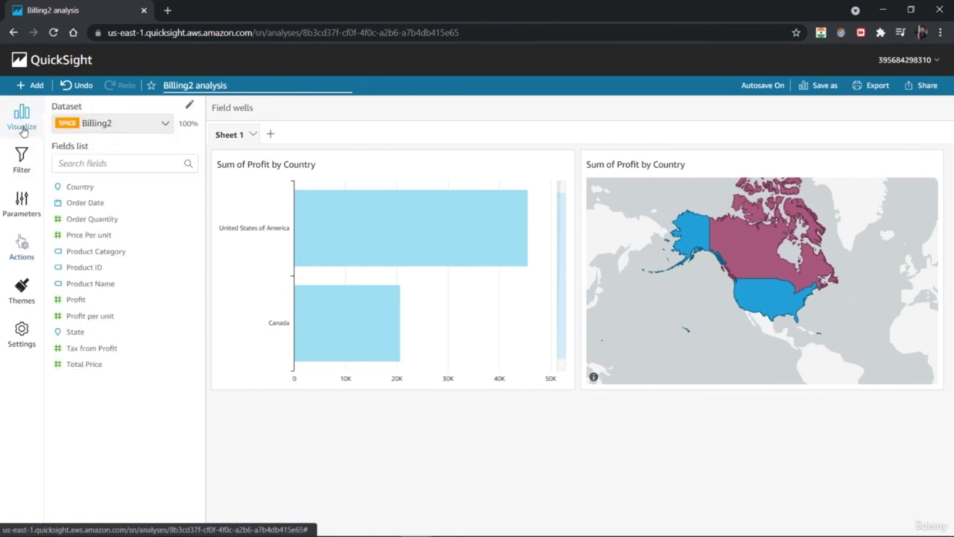
Apply the Midnight starter theme to the analysis and return to the fields list
{"action": "left_click", "coordinate": [232, 368]}
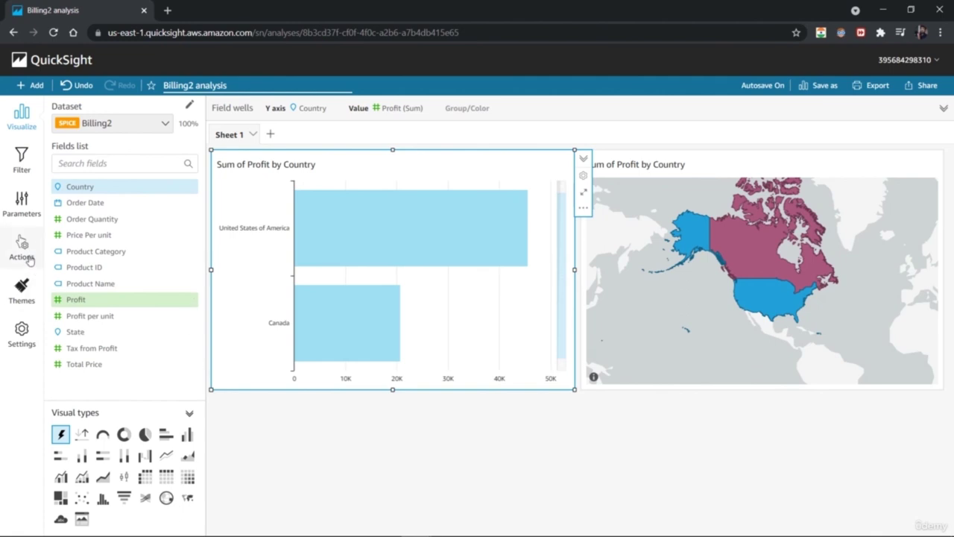
{"action": "left_click", "coordinate": [21, 290]}
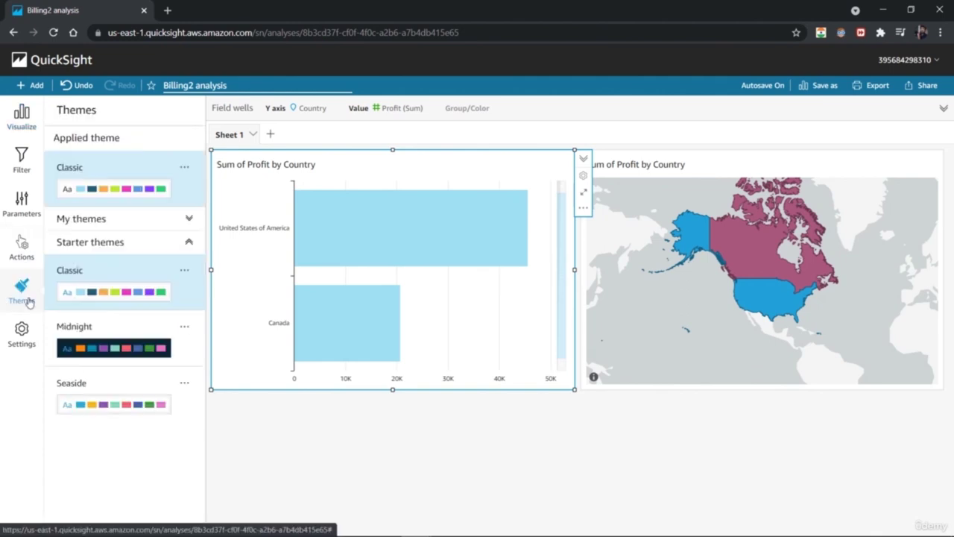
{"action": "left_click", "coordinate": [105, 347]}
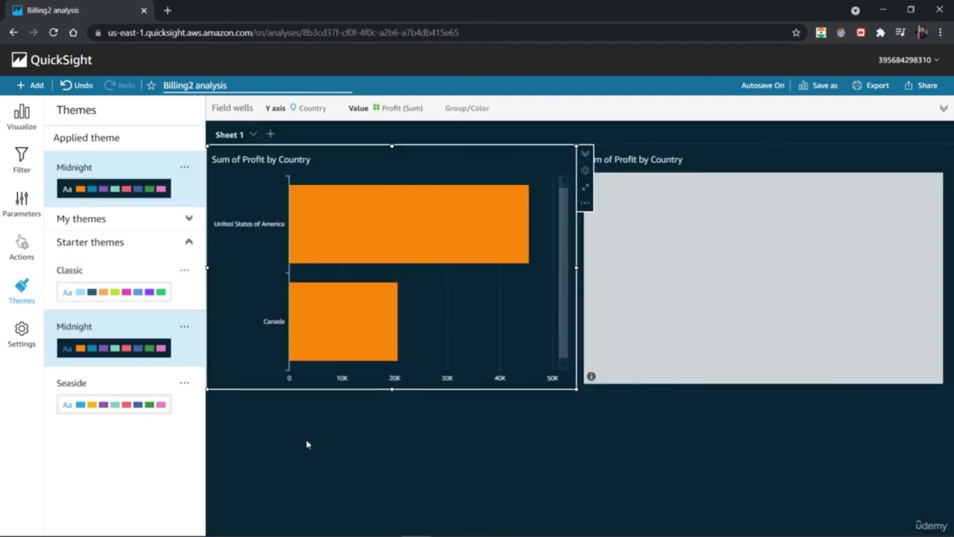
{"action": "left_click", "coordinate": [507, 469]}
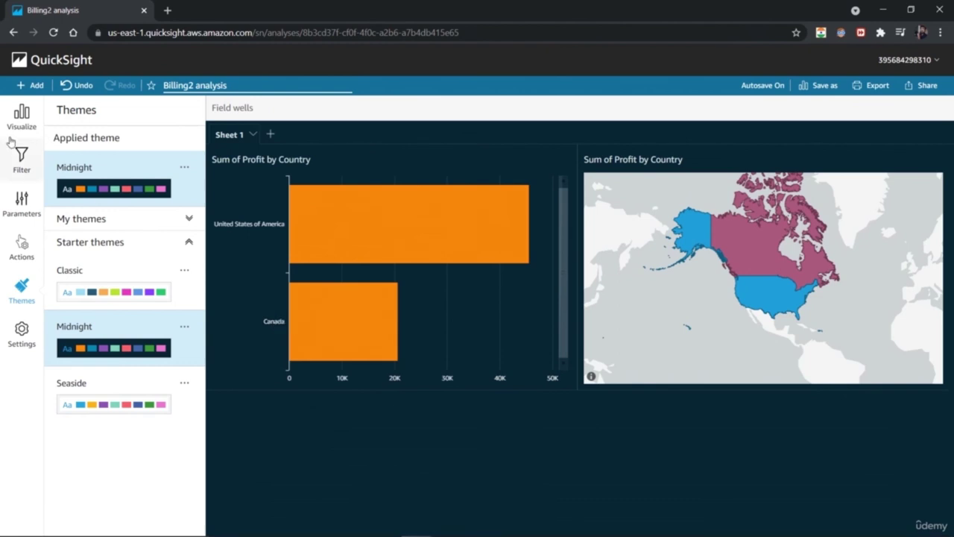
{"action": "left_click", "coordinate": [22, 116]}
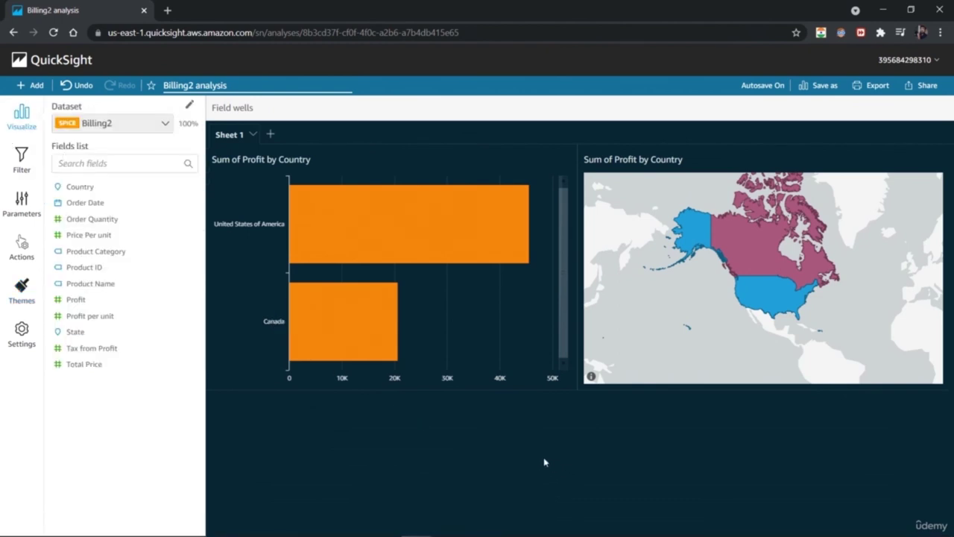
{"action": "left_click", "coordinate": [754, 340]}
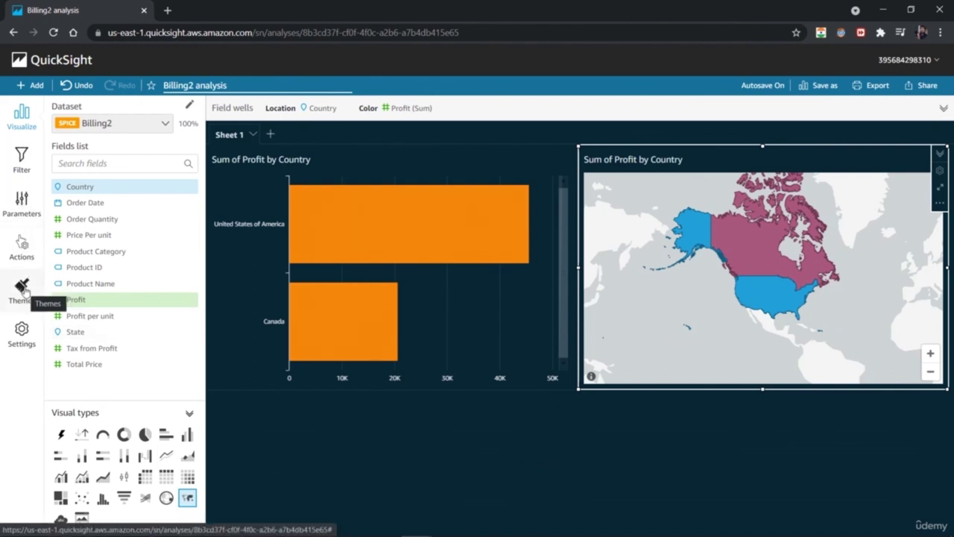
{"action": "left_click", "coordinate": [550, 485]}
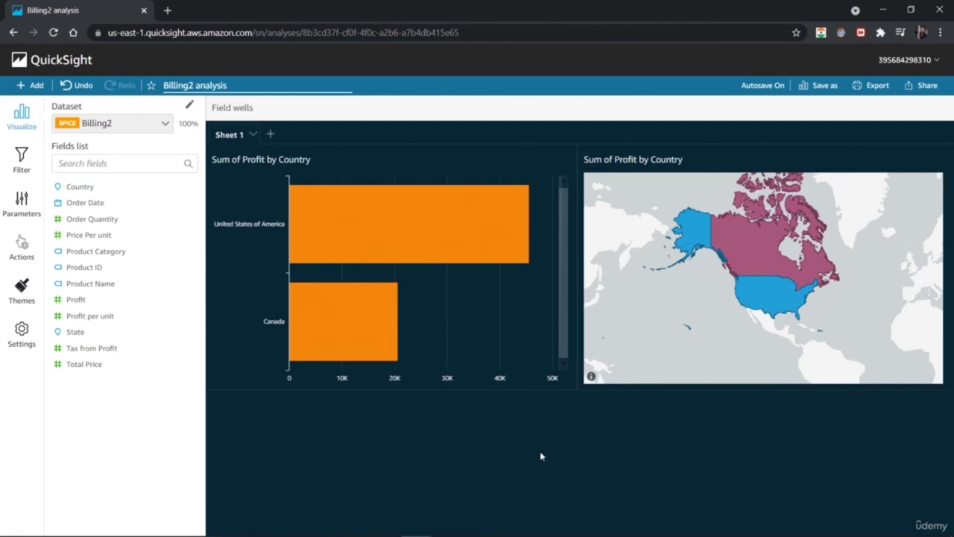
Recolor the United States of America bar blue and the Canada bar mauve to match the map
{"action": "left_click", "coordinate": [406, 246]}
{"action": "mouse_move", "coordinate": [569, 306]}
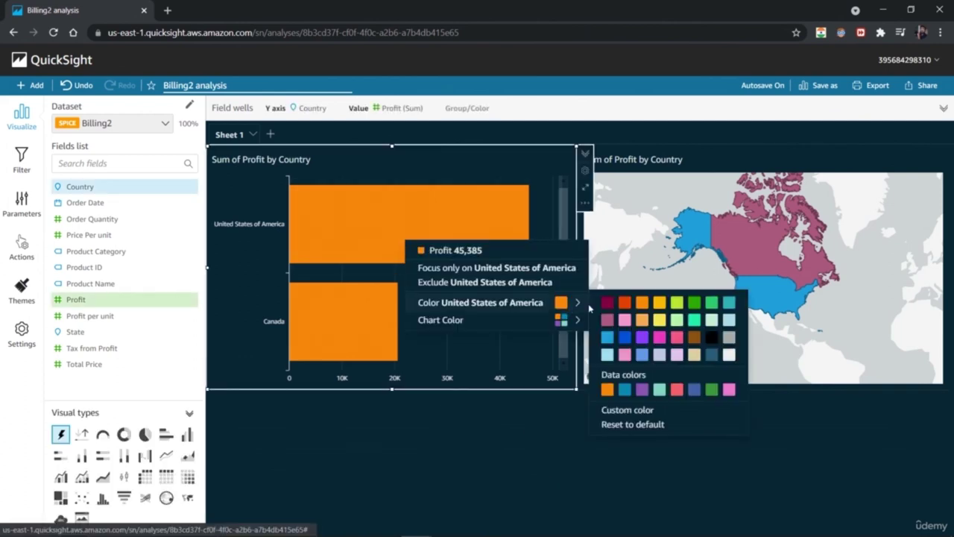
{"action": "left_click", "coordinate": [606, 341]}
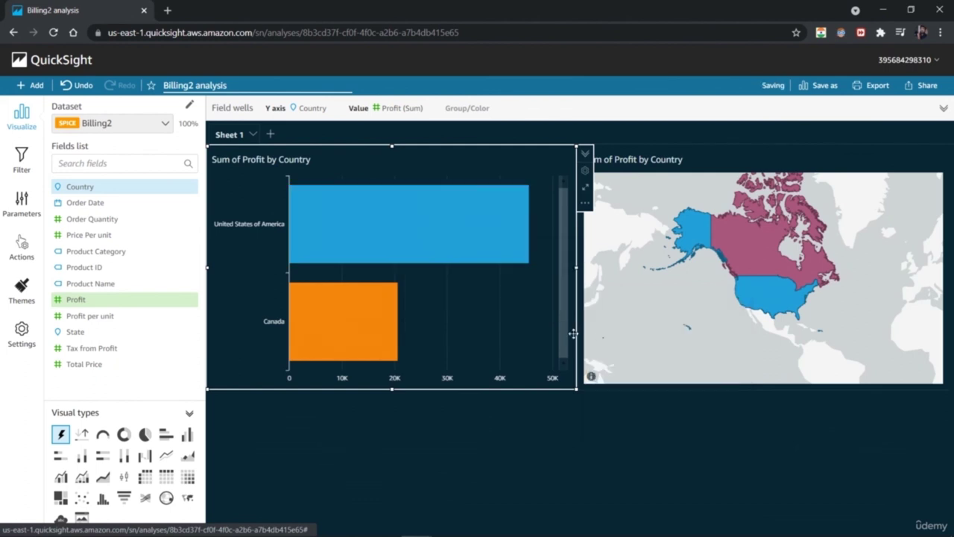
{"action": "left_click", "coordinate": [366, 330]}
{"action": "mouse_move", "coordinate": [462, 385]}
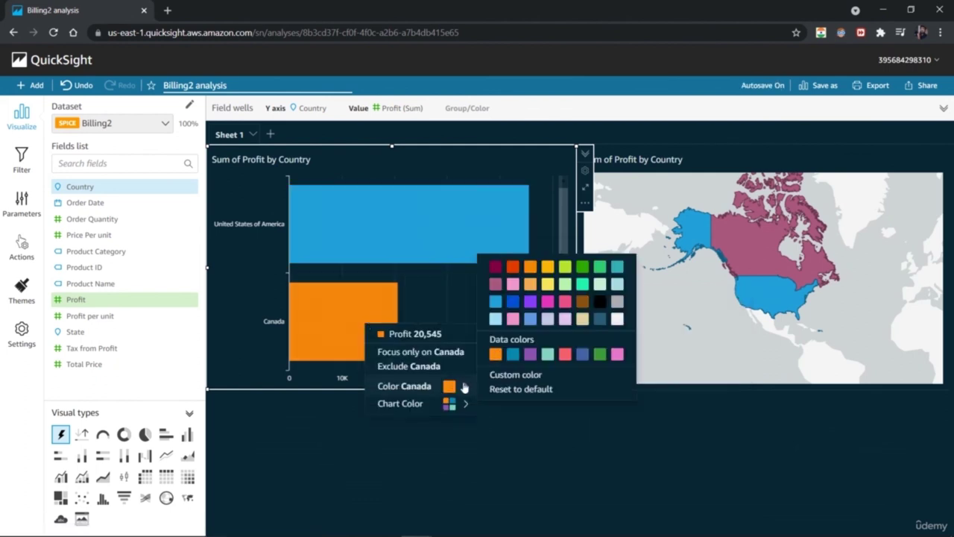
{"action": "left_click", "coordinate": [496, 284]}
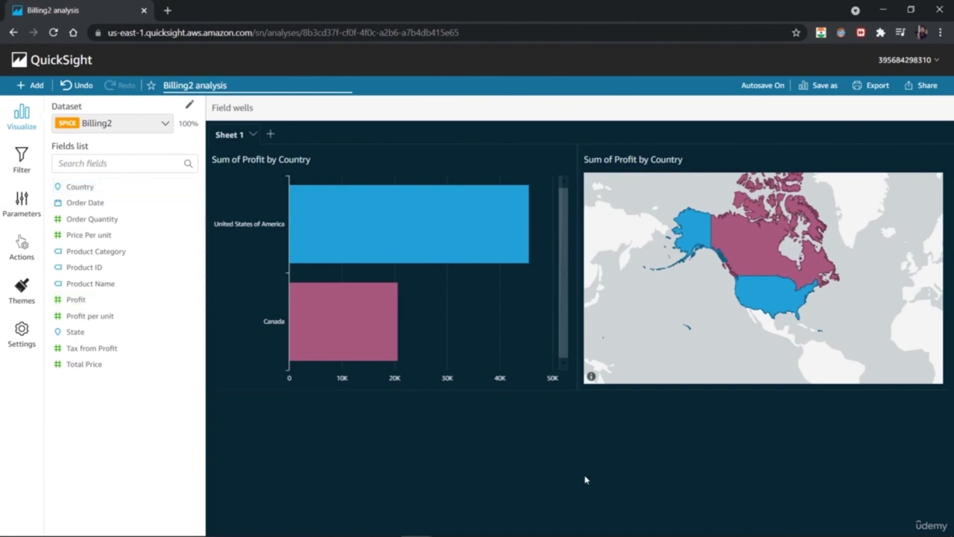
Try the bar chart visual as a pivot table and settle on a pie chart of Profit by Country
{"action": "left_click", "coordinate": [519, 356]}
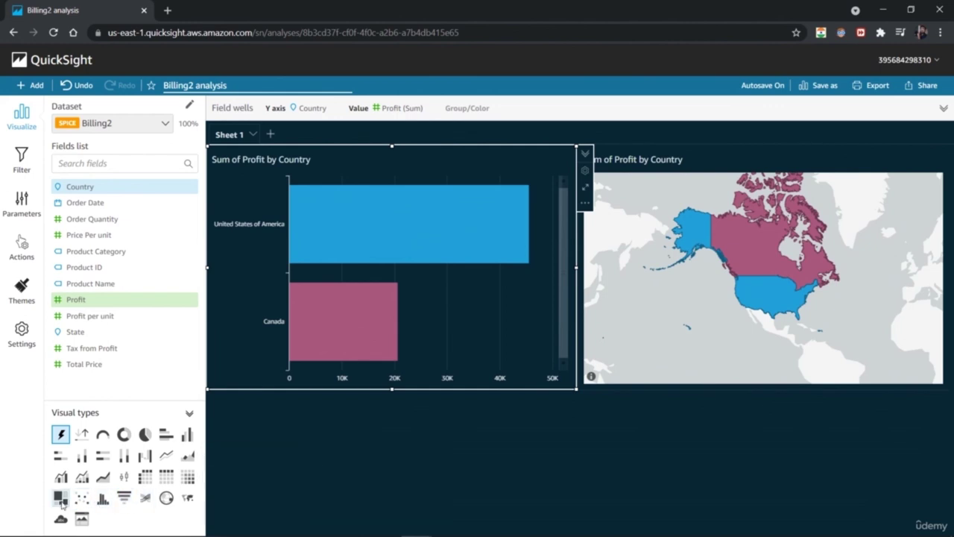
{"action": "left_click", "coordinate": [146, 478]}
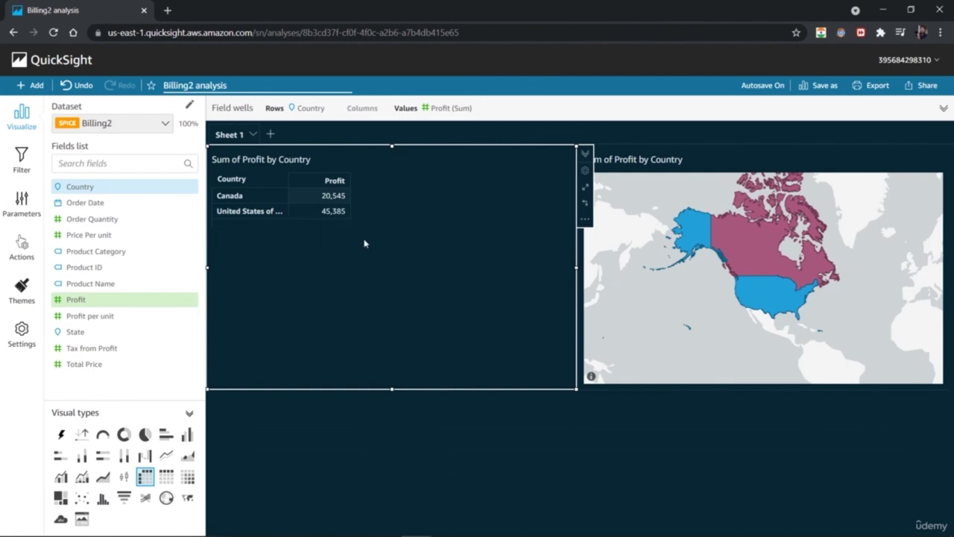
{"action": "left_click", "coordinate": [145, 435]}
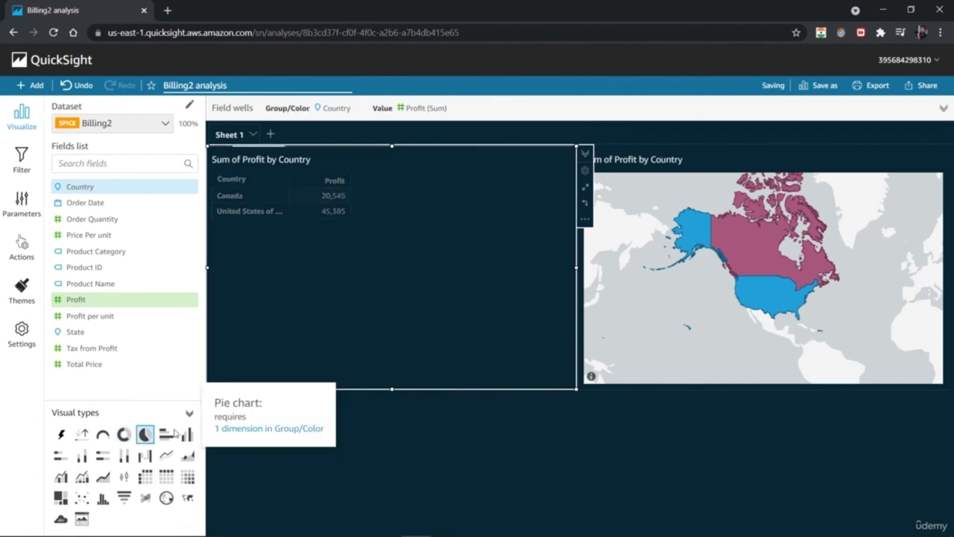
{"action": "left_click", "coordinate": [392, 447]}
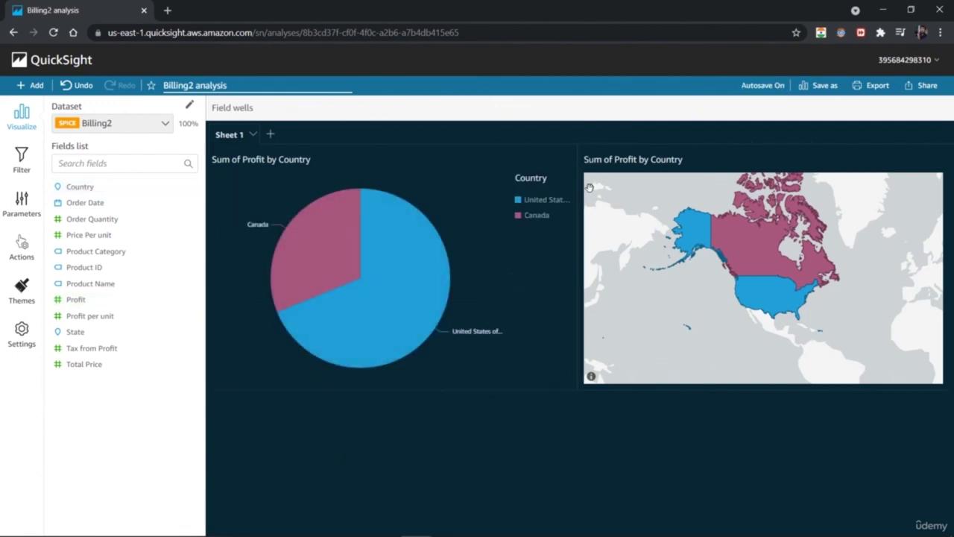
Duplicate the pie chart visual and convert the copy into a pivot table of Profit by Country
{"action": "left_click", "coordinate": [500, 168]}
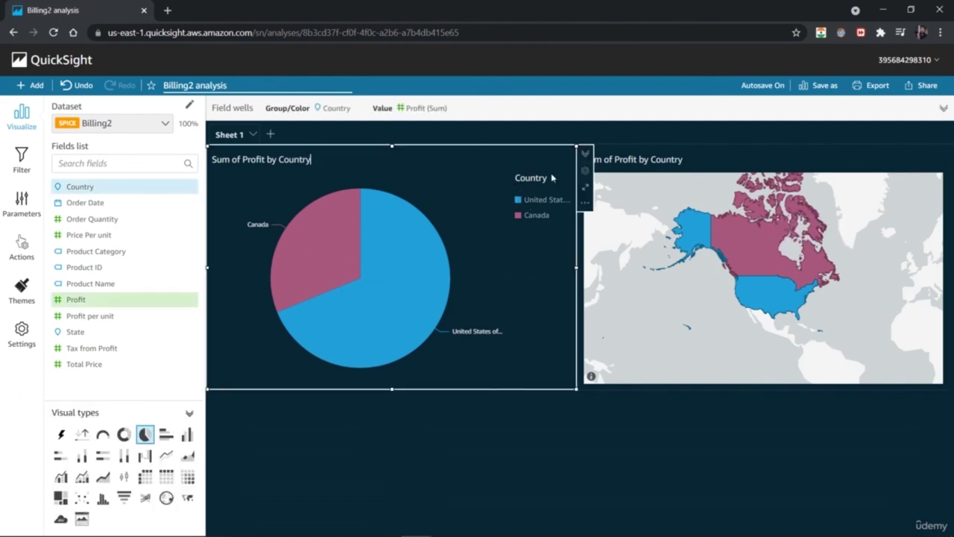
{"action": "left_click", "coordinate": [586, 202]}
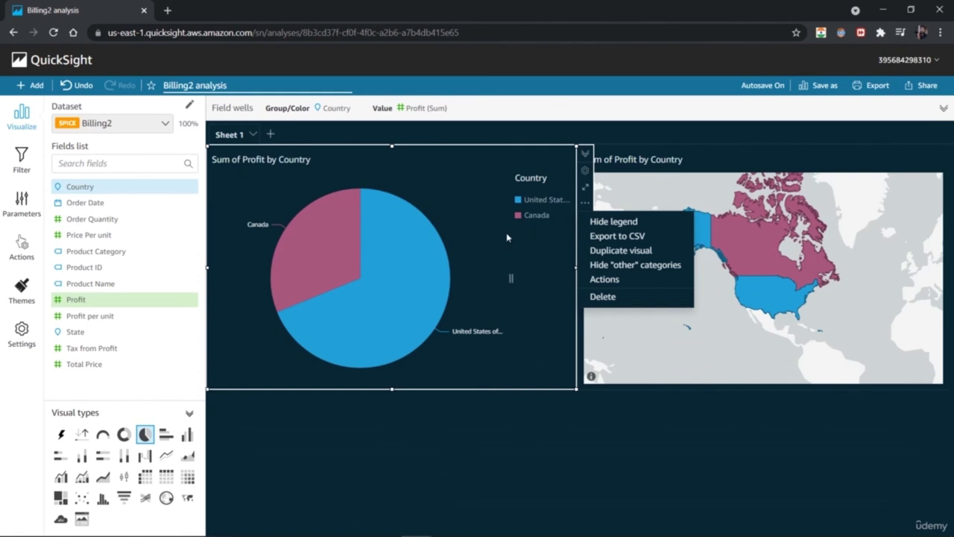
{"action": "left_click", "coordinate": [639, 250]}
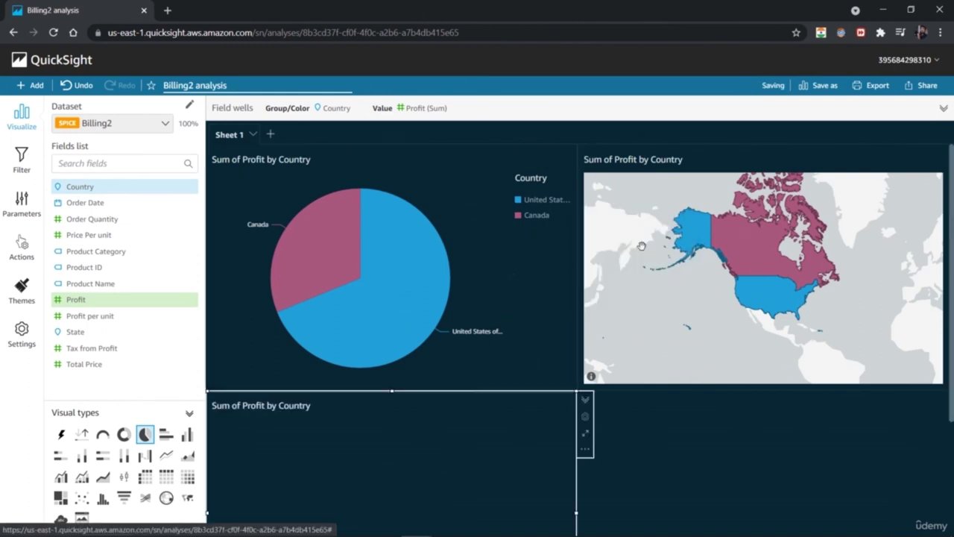
{"action": "scroll", "coordinate": [952, 328], "scroll_direction": "down", "scroll_amount": 2}
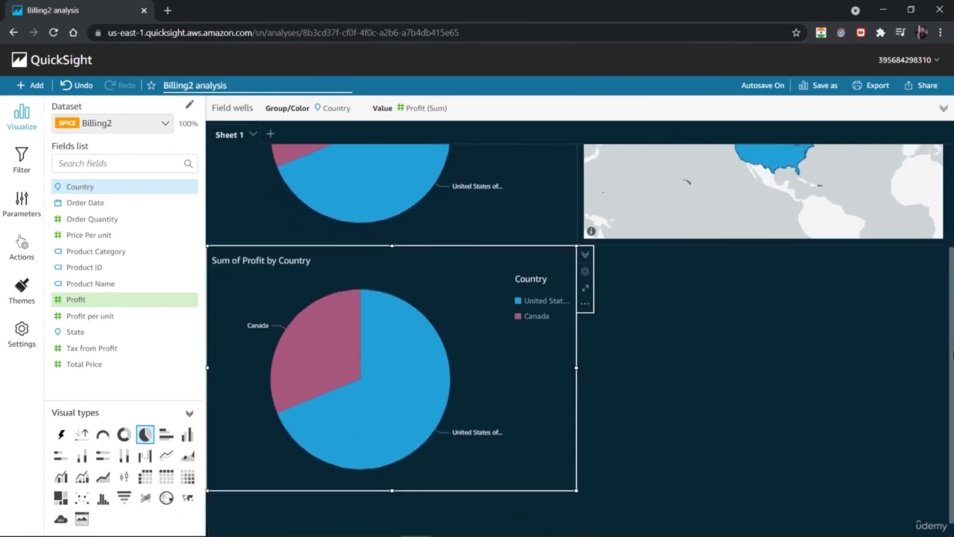
{"action": "left_click", "coordinate": [145, 477]}
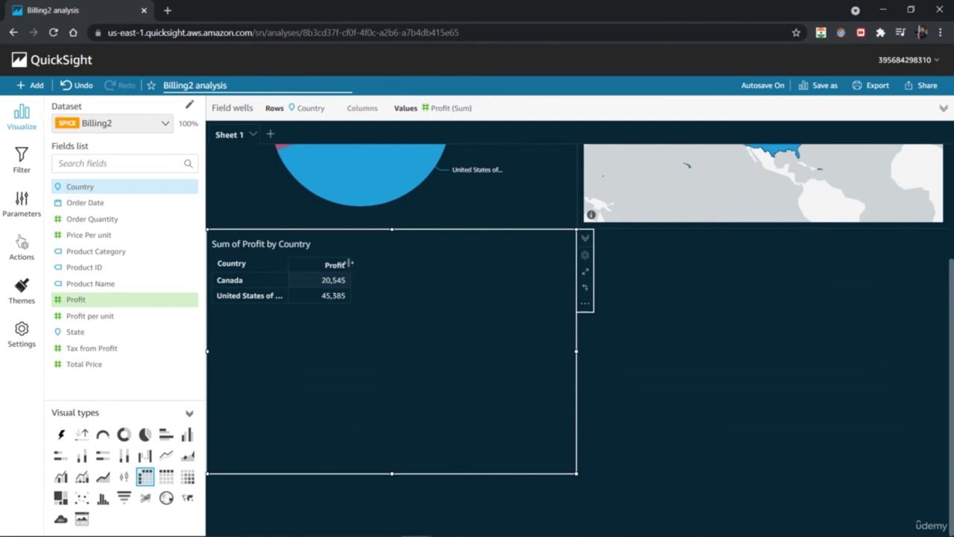
Add State to the pivot table's rows beneath Country and look through the expanded list
{"action": "left_click", "coordinate": [239, 108]}
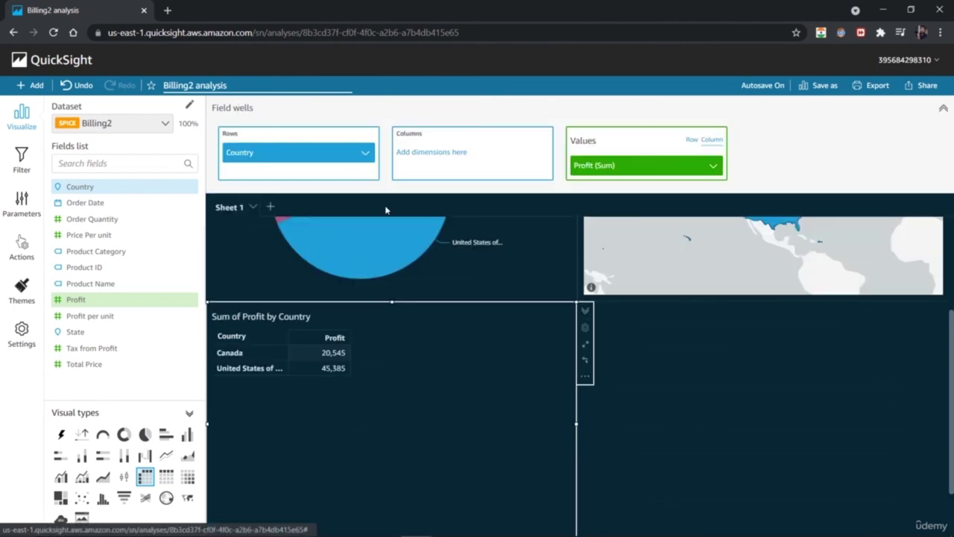
{"action": "left_click_drag", "start_coordinate": [952, 350], "coordinate": [951, 397]}
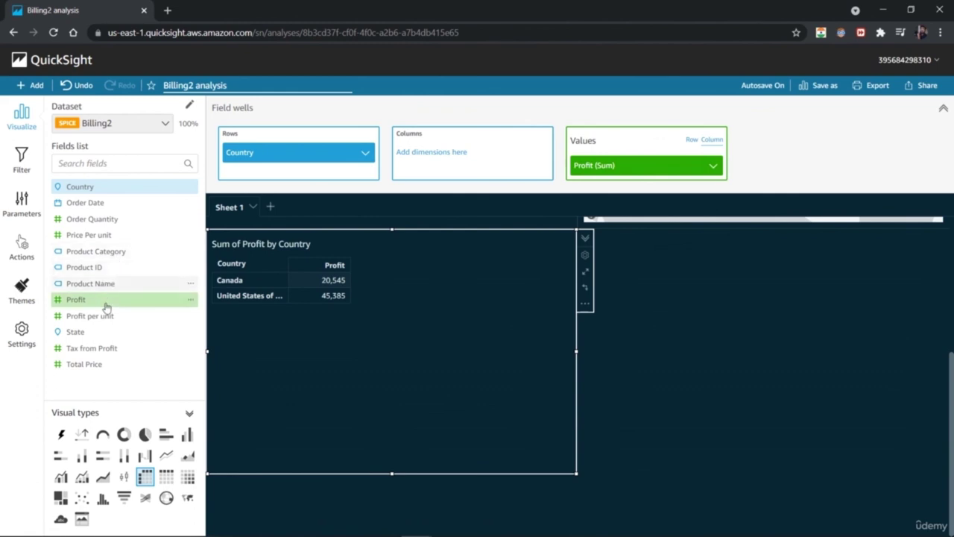
{"action": "left_click_drag", "start_coordinate": [101, 339], "coordinate": [280, 171]}
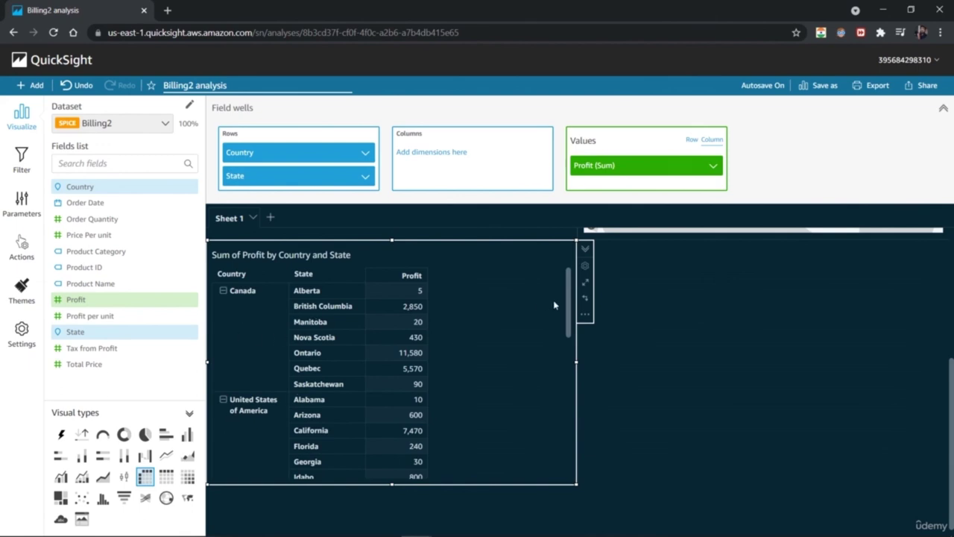
{"action": "left_click_drag", "start_coordinate": [566, 319], "coordinate": [564, 465]}
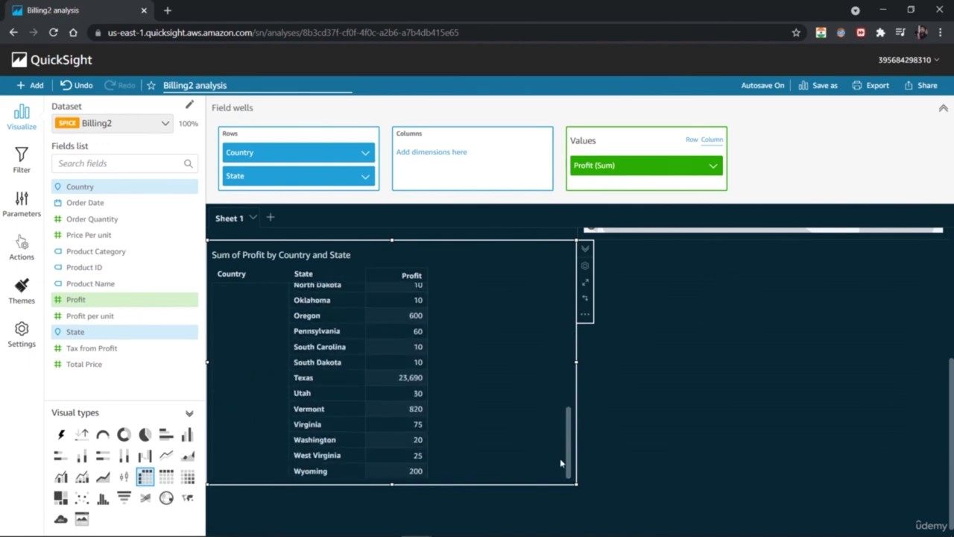
{"action": "left_click_drag", "start_coordinate": [573, 430], "coordinate": [556, 263]}
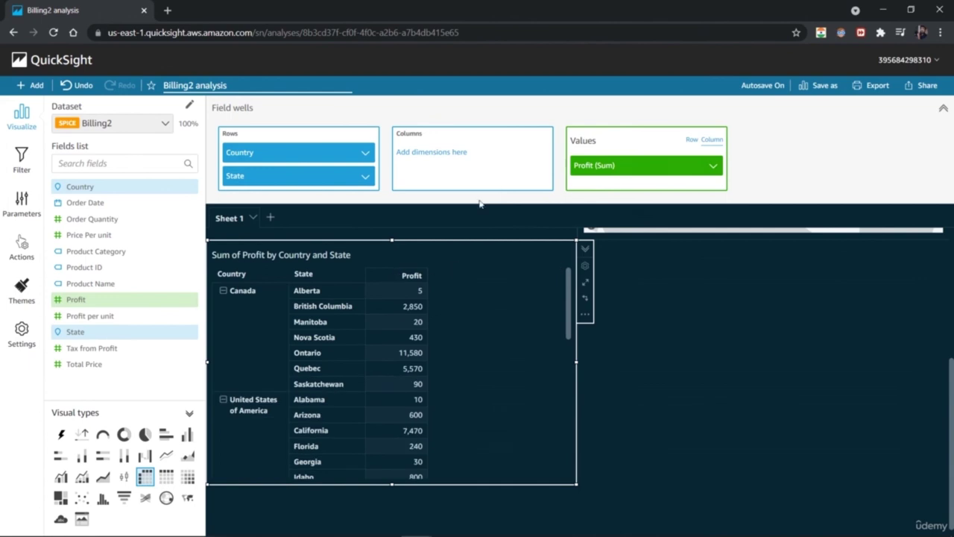
Try aggregating the pivot table's Profit values by Count and return them to Sum
{"action": "left_click", "coordinate": [713, 166]}
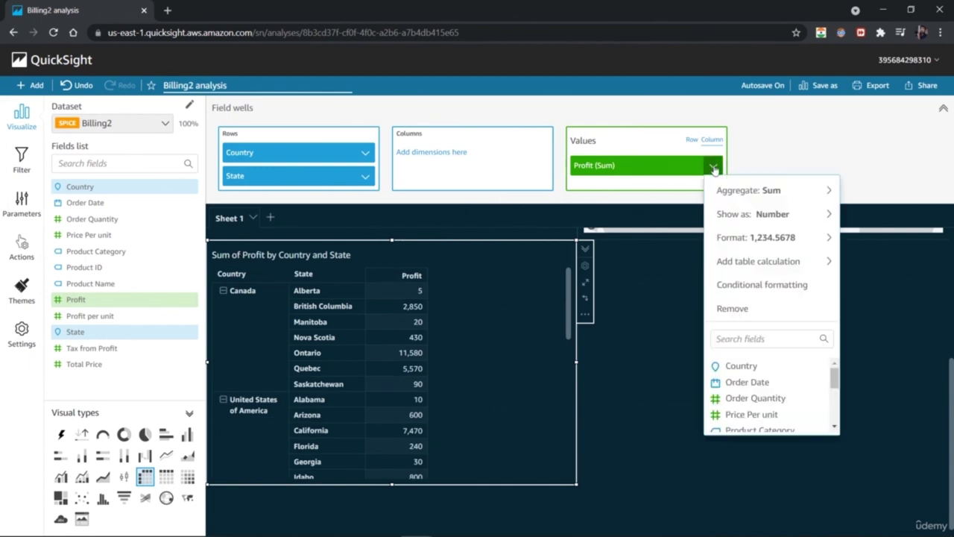
{"action": "mouse_move", "coordinate": [749, 190]}
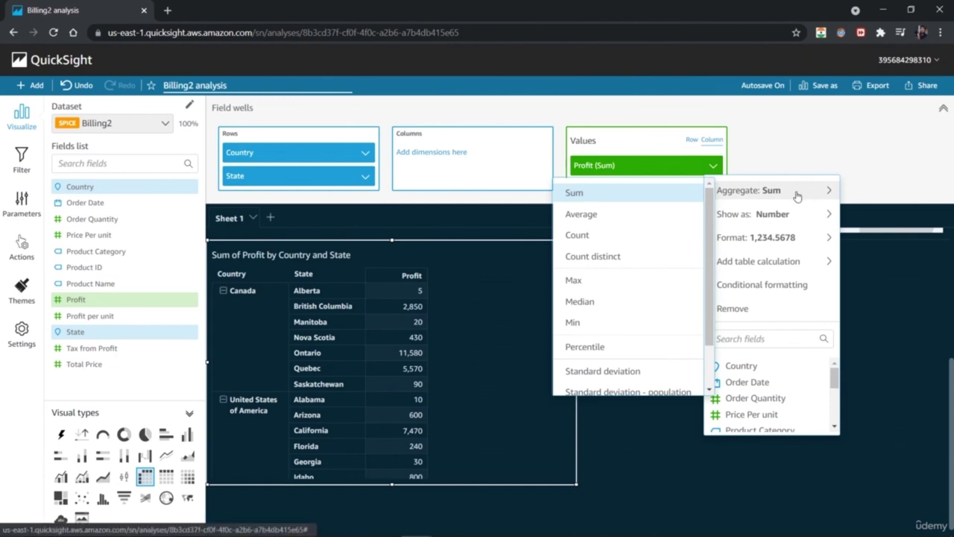
{"action": "left_click", "coordinate": [617, 234]}
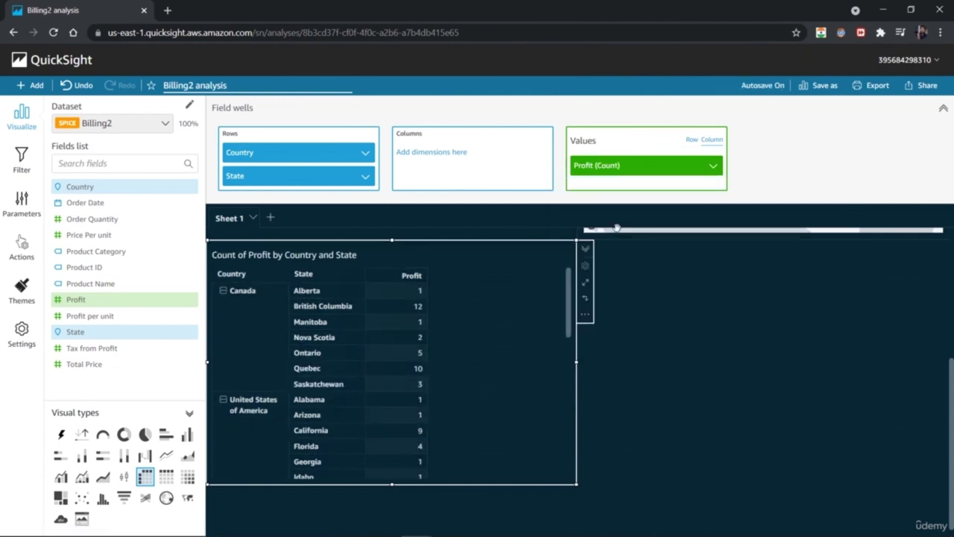
{"action": "left_click", "coordinate": [713, 166]}
{"action": "mouse_move", "coordinate": [747, 196]}
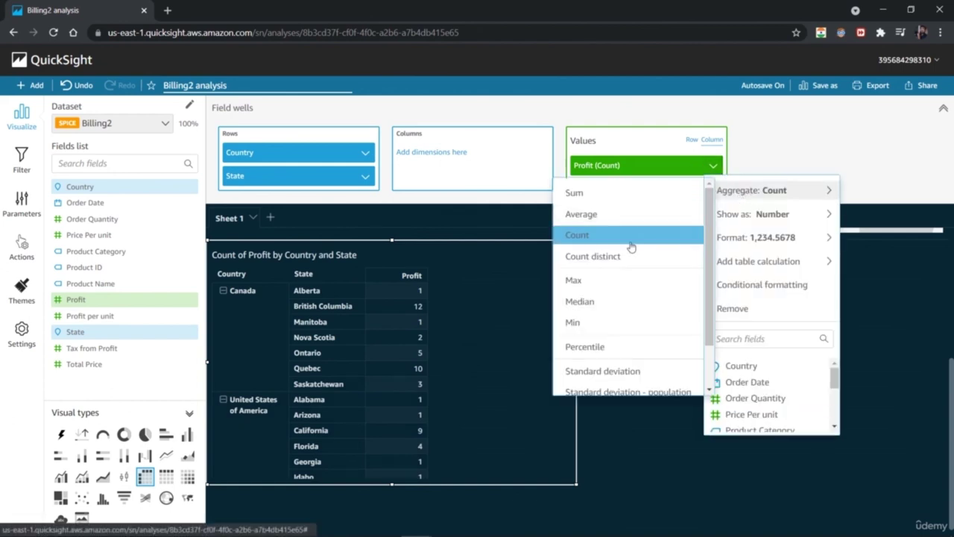
{"action": "left_click", "coordinate": [609, 194]}
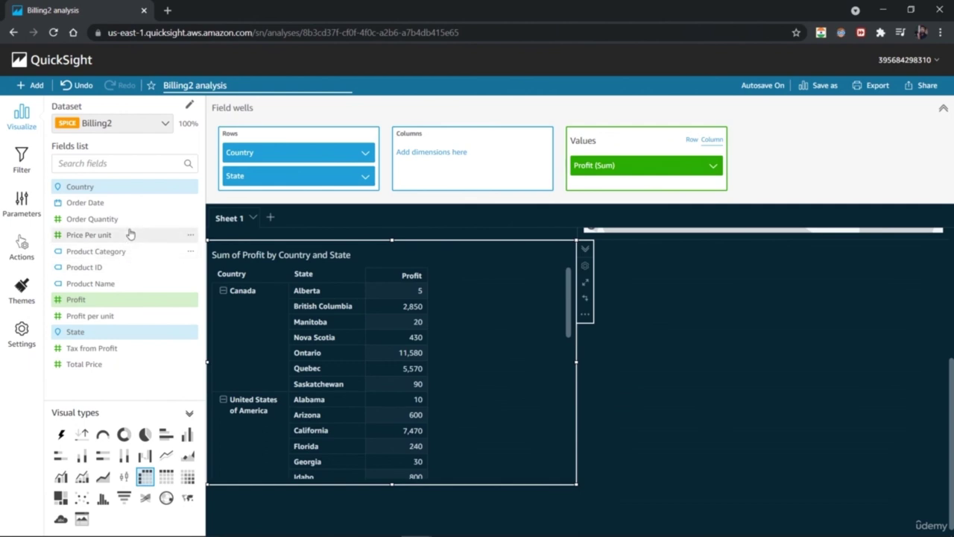
Add Tax from Profit as a second value beneath Profit in the pivot table and review the rows
{"action": "left_click_drag", "start_coordinate": [115, 347], "coordinate": [617, 192]}
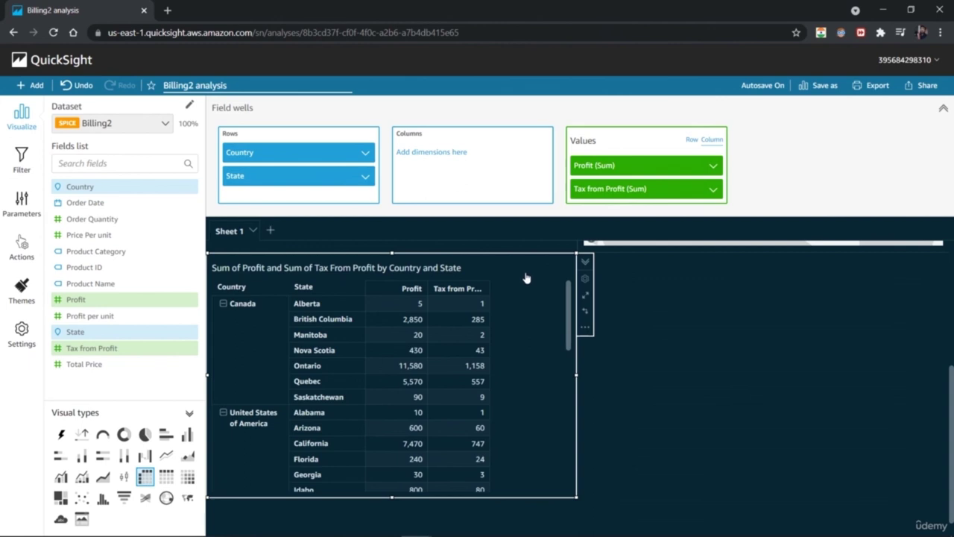
{"action": "scroll", "coordinate": [570, 345], "scroll_direction": "down", "scroll_amount": 10}
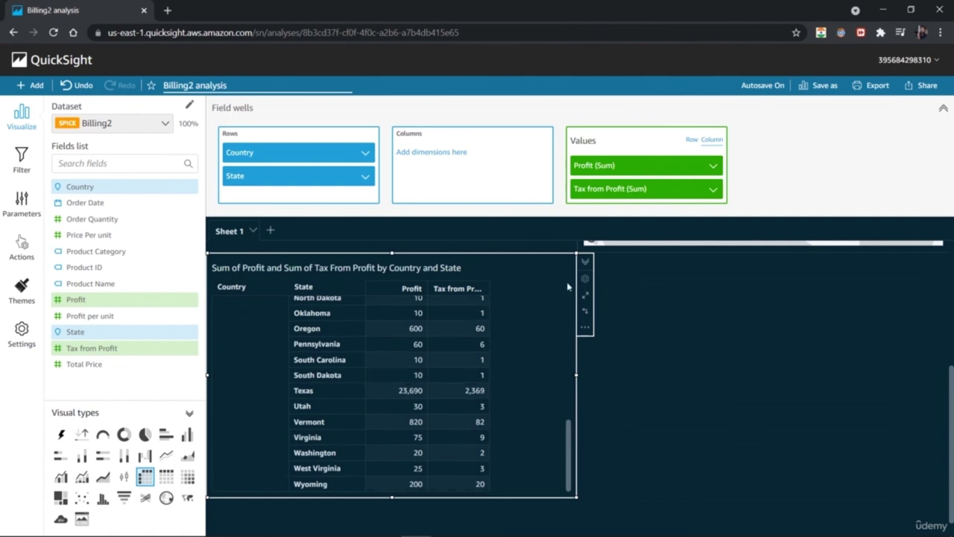
{"action": "left_click_drag", "start_coordinate": [568, 441], "coordinate": [569, 279]}
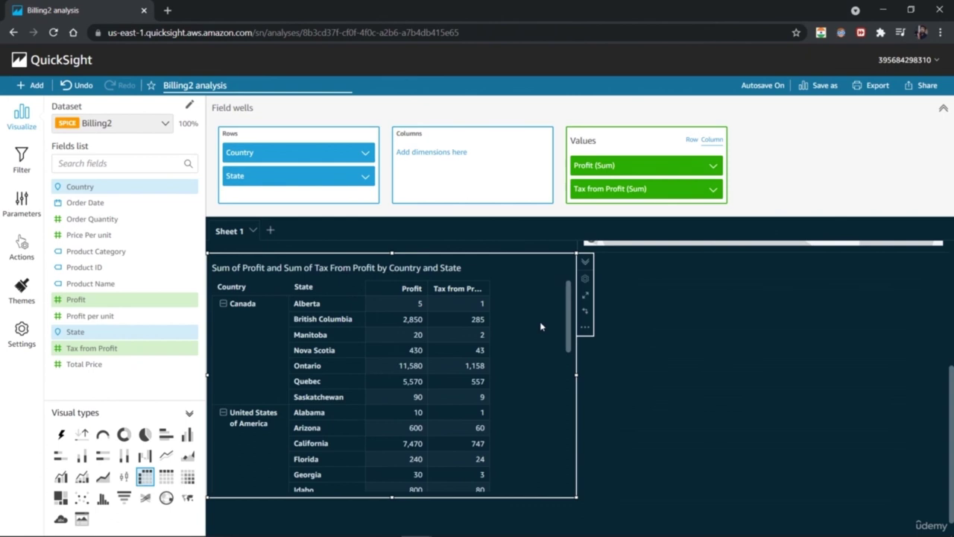
Rename the sheet as Pivot and reselect the pivot table of Profit and Tax from Profit
{"action": "double_click", "coordinate": [231, 232]}
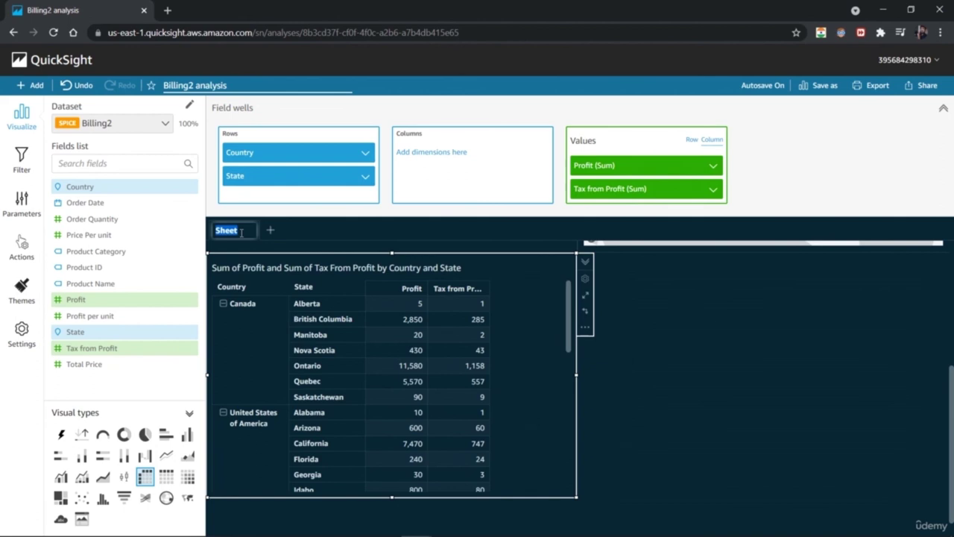
{"action": "type", "text": "Pivot"}
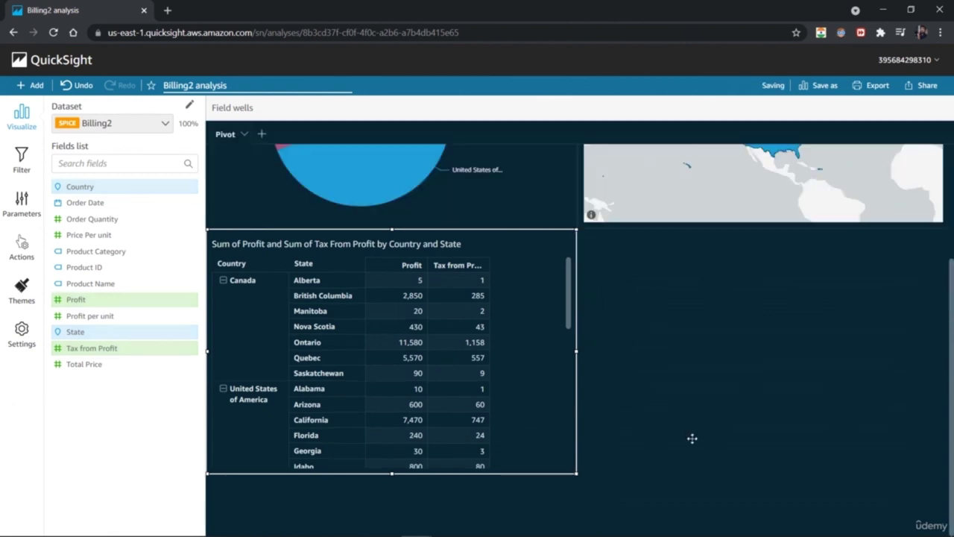
{"action": "left_click", "coordinate": [692, 438]}
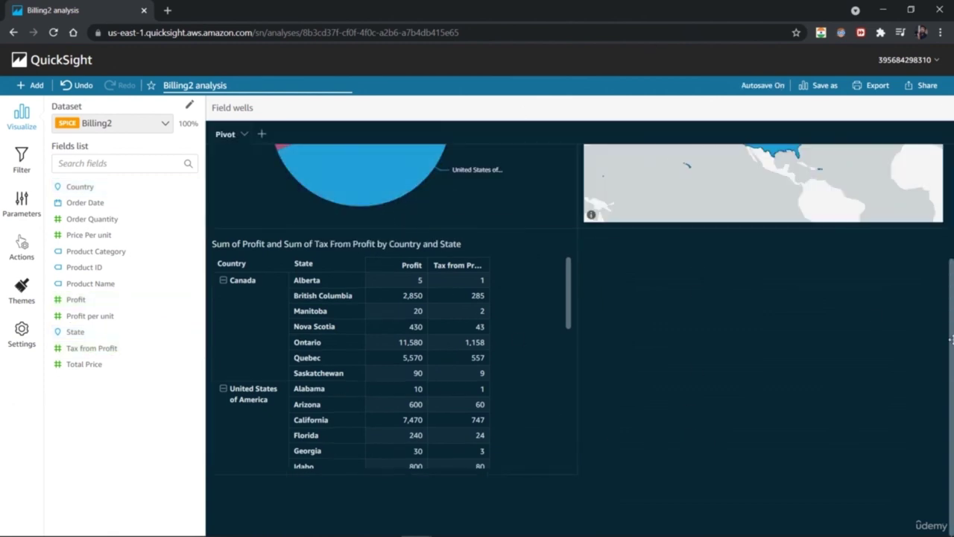
{"action": "left_click_drag", "start_coordinate": [951, 340], "coordinate": [951, 369]}
{"action": "left_click", "coordinate": [526, 383]}
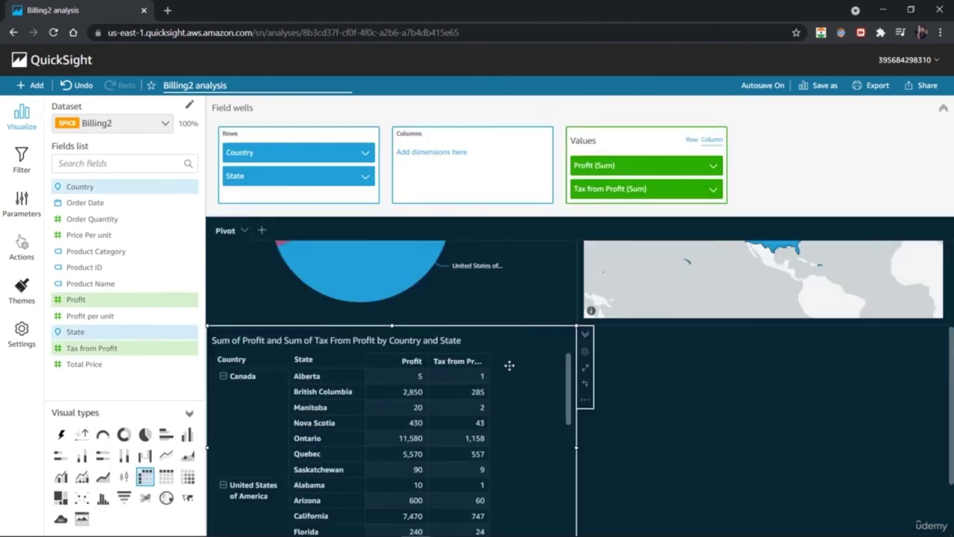
{"action": "left_click_drag", "start_coordinate": [951, 376], "coordinate": [951, 425]}
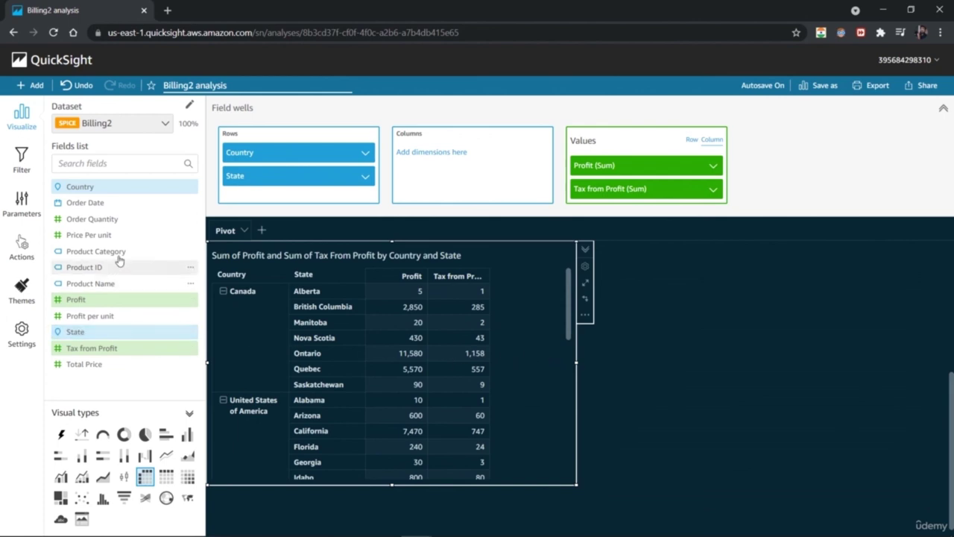
Try Product Category as the pivot table's column dimension and remove it again
{"action": "left_click_drag", "start_coordinate": [141, 254], "coordinate": [477, 181]}
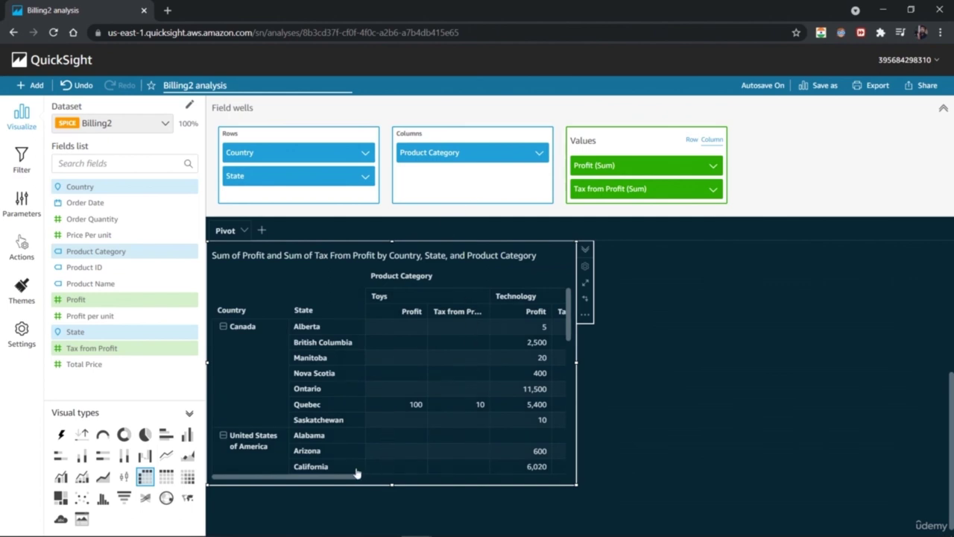
{"action": "left_click_drag", "start_coordinate": [347, 480], "coordinate": [367, 485]}
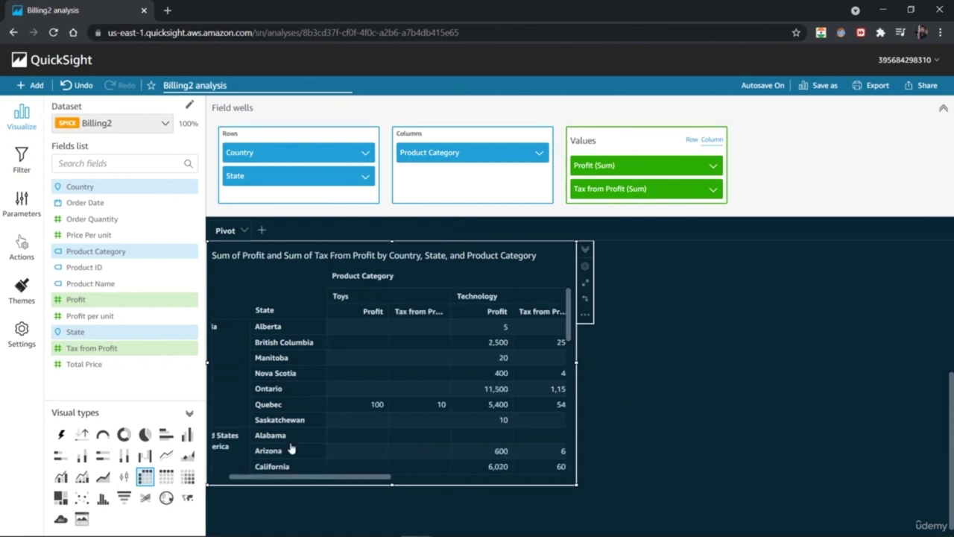
{"action": "left_click", "coordinate": [539, 154]}
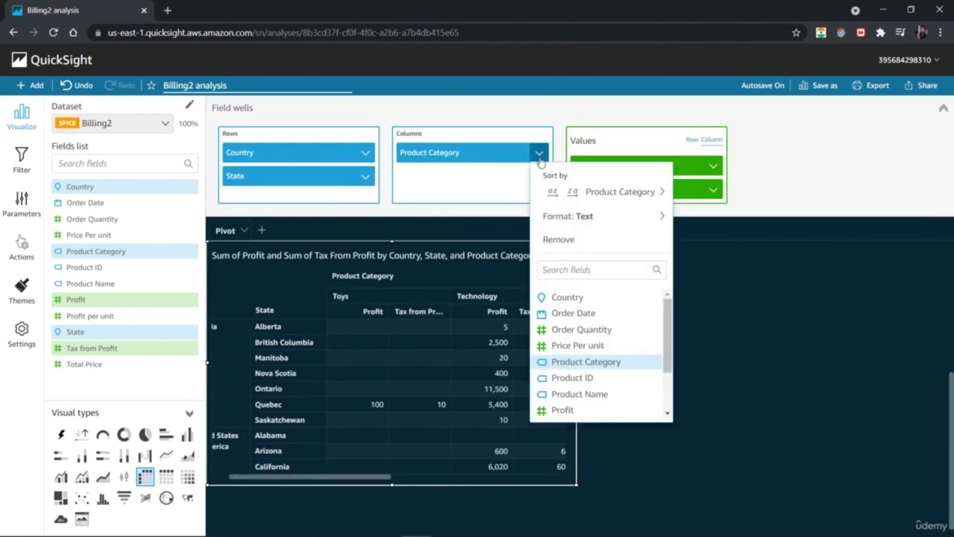
{"action": "left_click", "coordinate": [584, 242]}
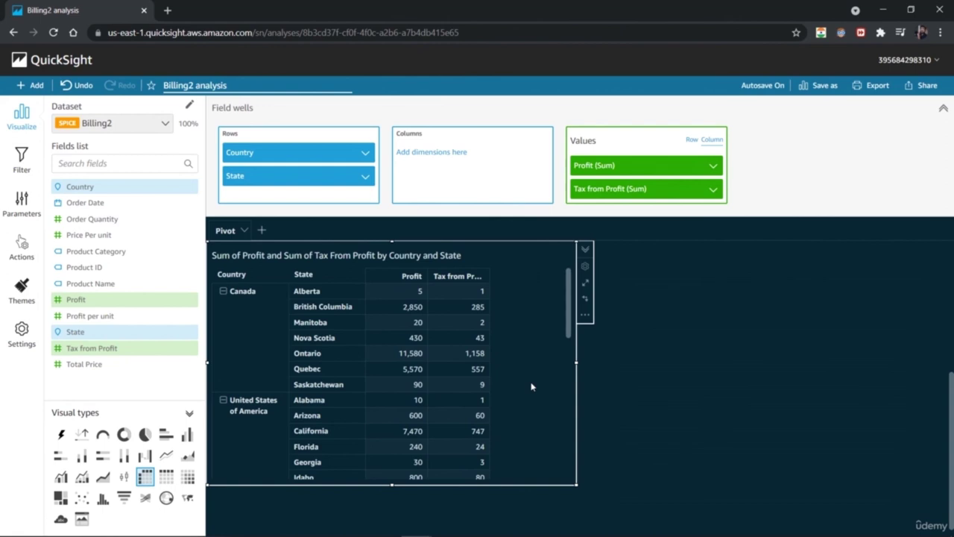
Start a conditional background color for the Tax from Profit column of the pivot table
{"action": "left_click", "coordinate": [585, 315]}
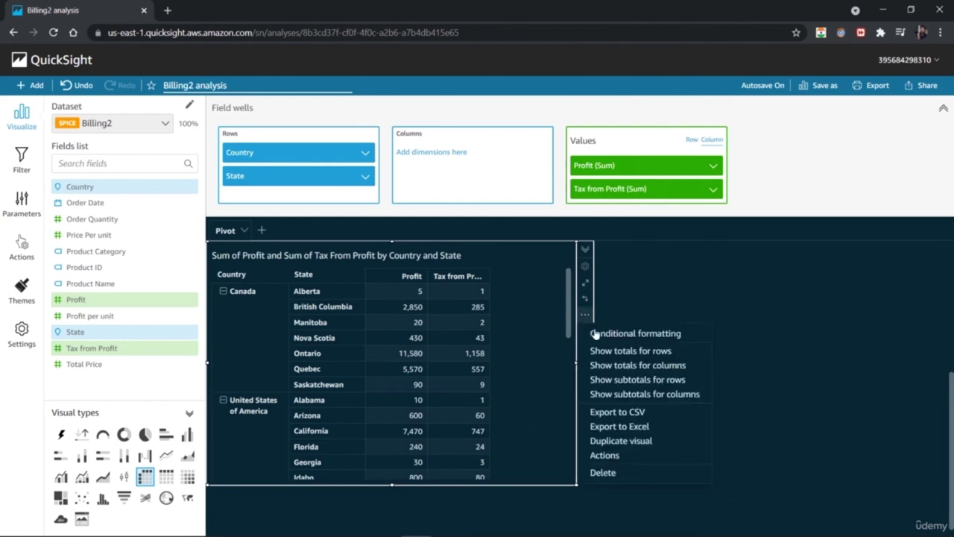
{"action": "left_click", "coordinate": [602, 333]}
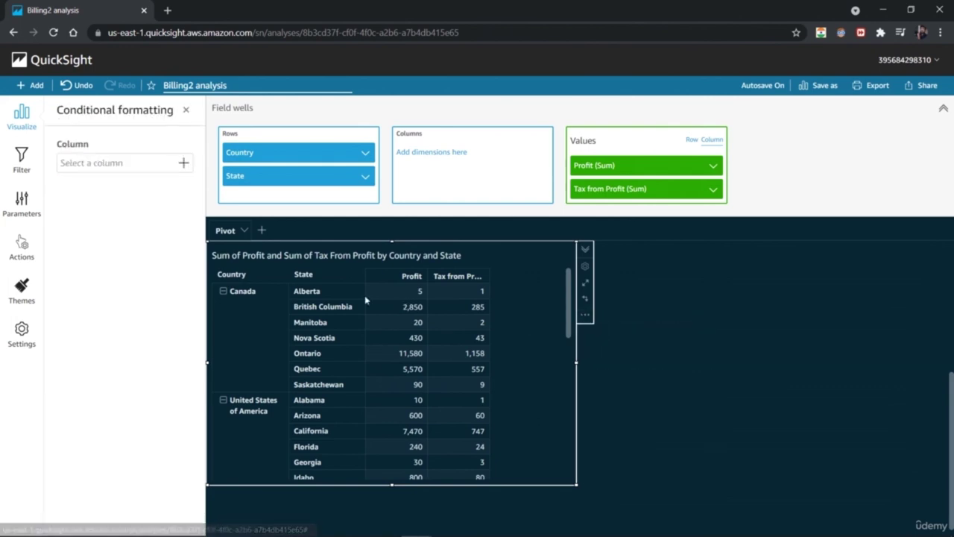
{"action": "left_click", "coordinate": [182, 164]}
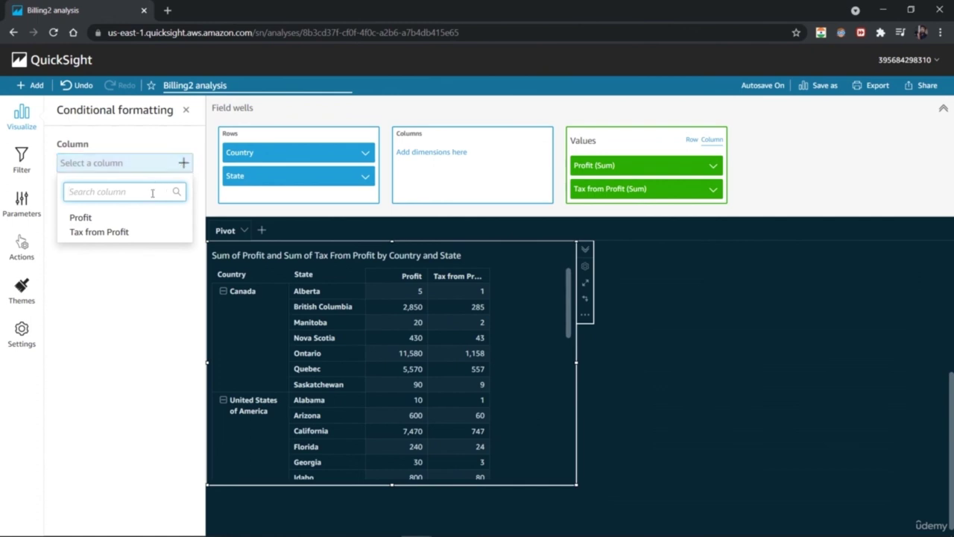
{"action": "left_click", "coordinate": [122, 231]}
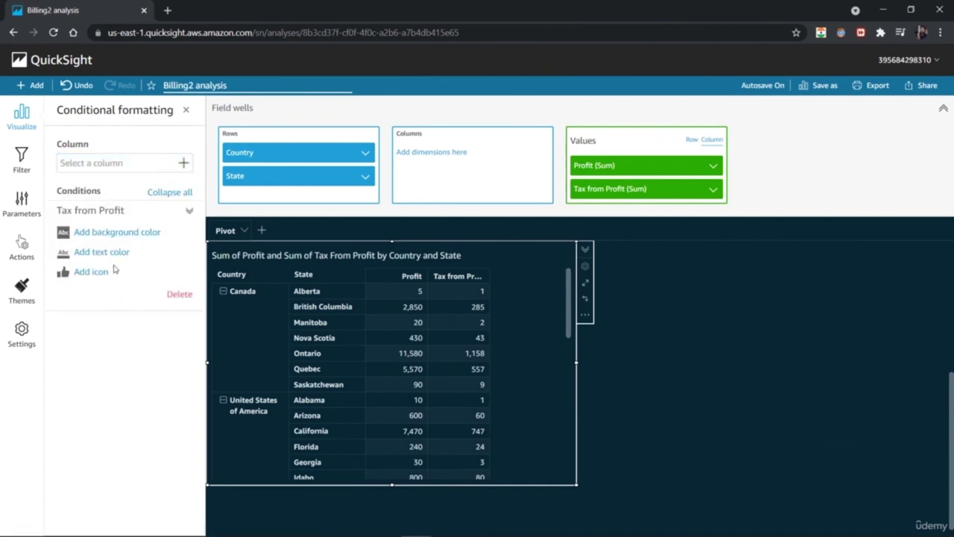
{"action": "left_click", "coordinate": [124, 235]}
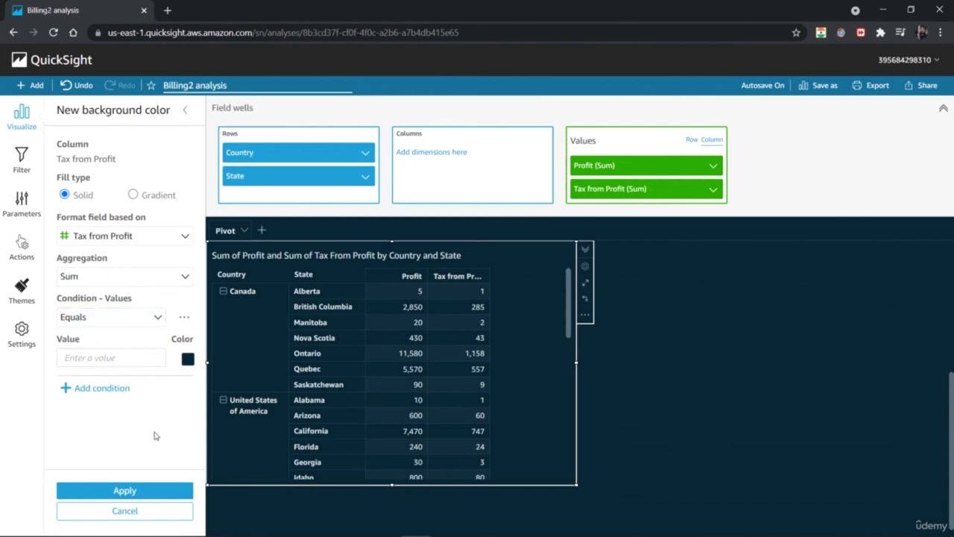
Set the condition to Greater than 100 with a solid amber fill, apply it and check the highlighted rows
{"action": "left_click", "coordinate": [152, 319]}
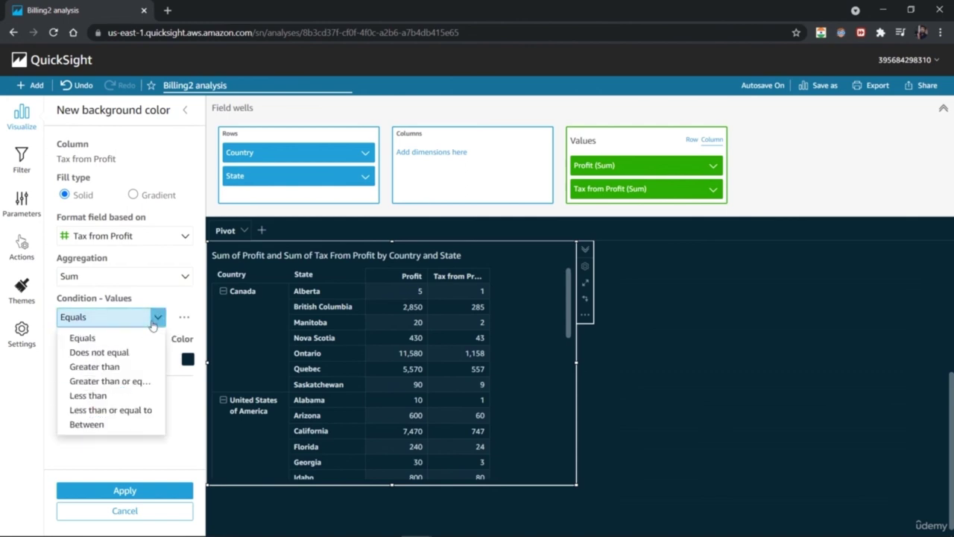
{"action": "left_click", "coordinate": [128, 366]}
{"action": "left_click", "coordinate": [126, 354]}
{"action": "type", "text": "100"}
{"action": "left_click", "coordinate": [187, 361]}
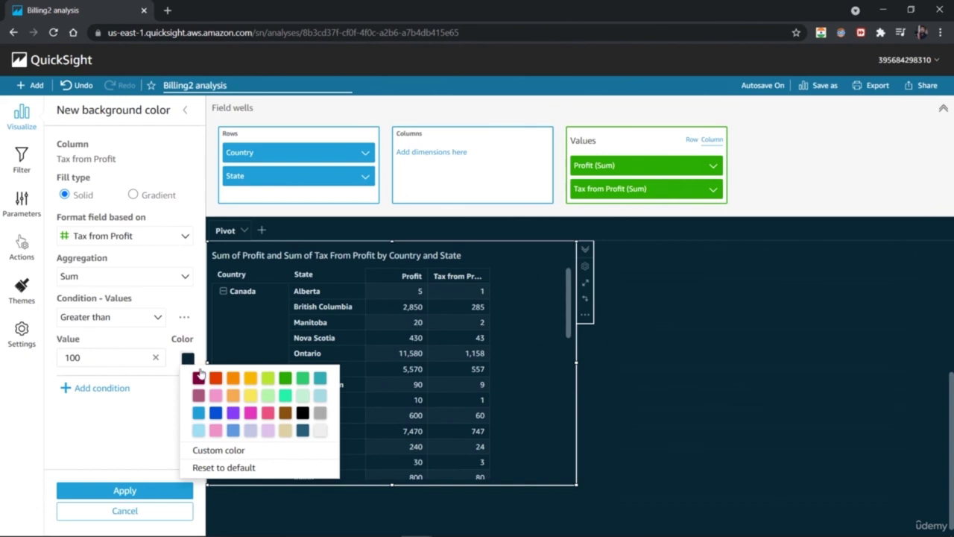
{"action": "left_click", "coordinate": [250, 380]}
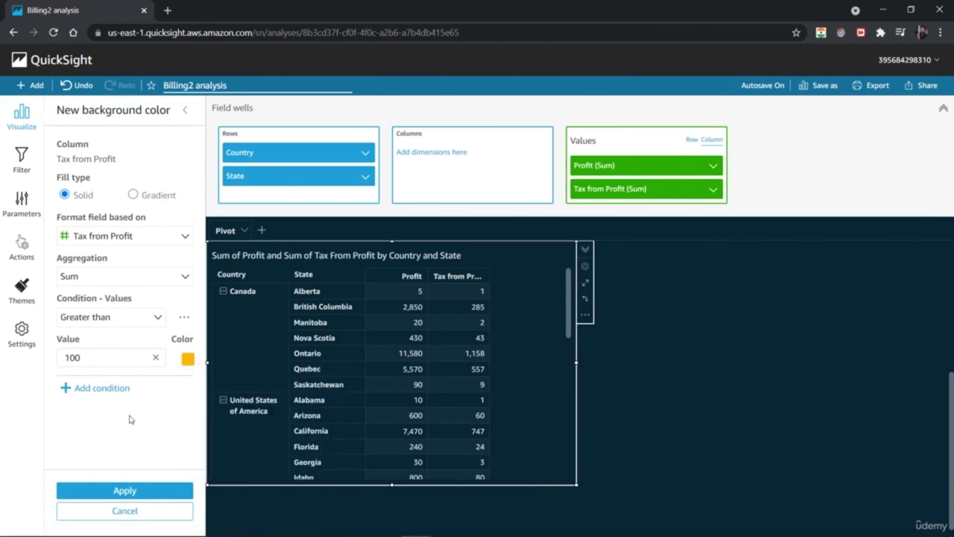
{"action": "left_click", "coordinate": [126, 490]}
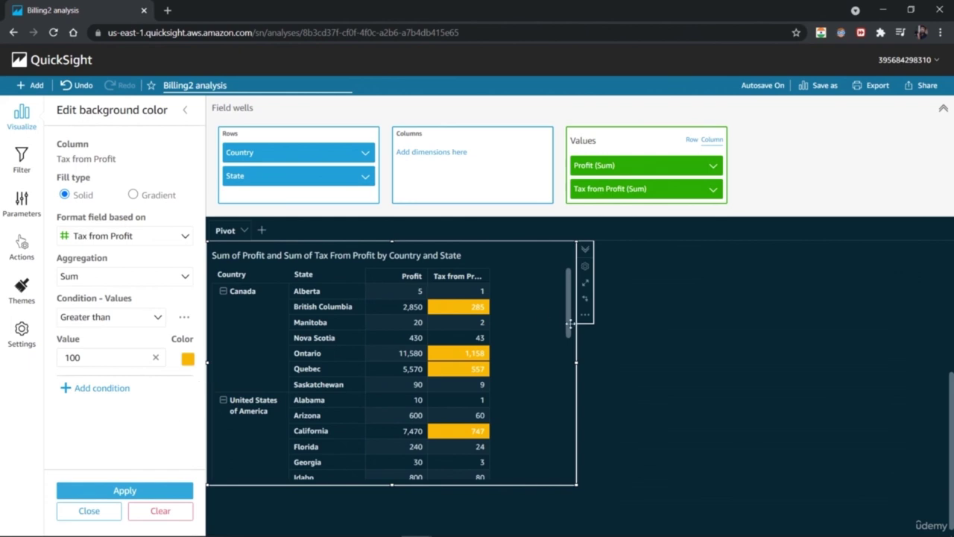
{"action": "left_click_drag", "start_coordinate": [566, 328], "coordinate": [558, 359]}
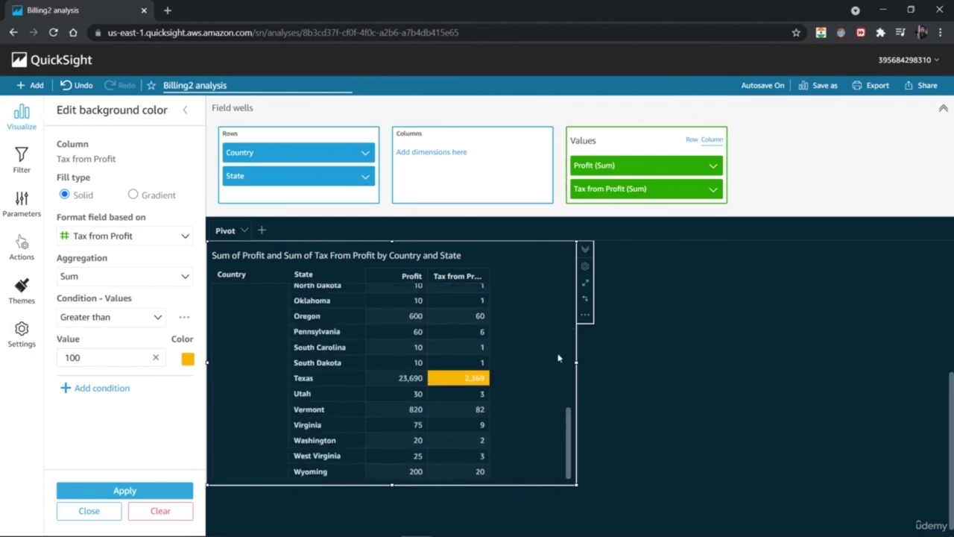
{"action": "left_click_drag", "start_coordinate": [568, 422], "coordinate": [567, 298]}
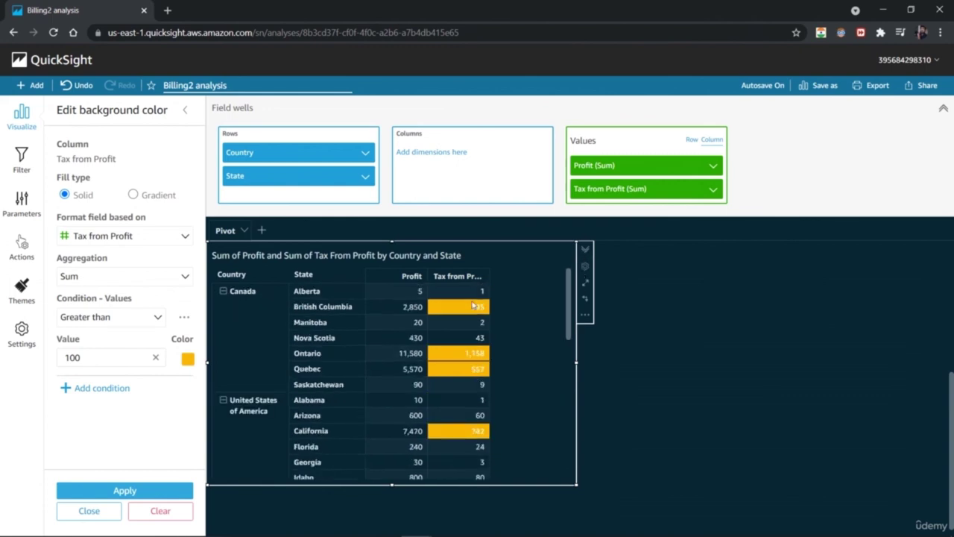
Add a second background condition, Greater than 1000 with a solid orange fill, for Tax from Profit and apply it
{"action": "left_click", "coordinate": [111, 389]}
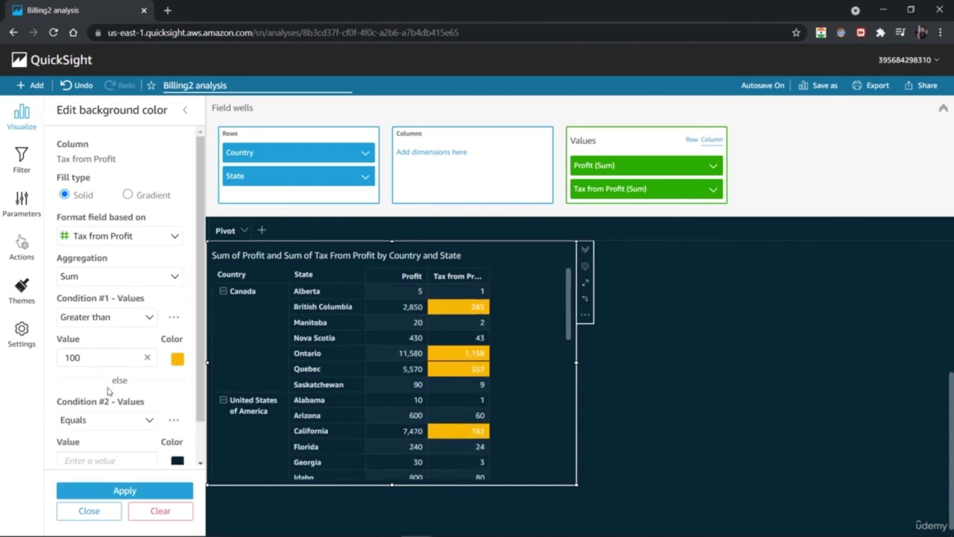
{"action": "left_click", "coordinate": [146, 422]}
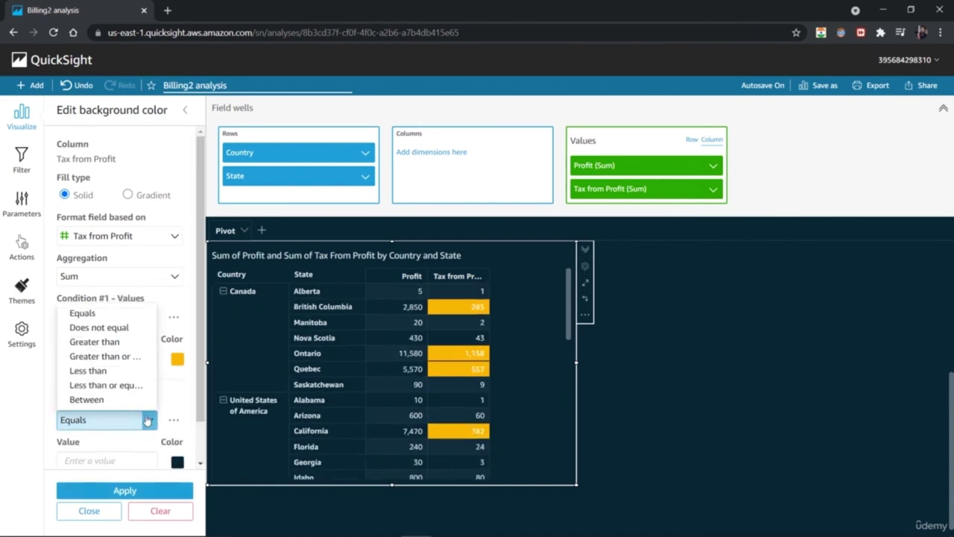
{"action": "left_click", "coordinate": [123, 348]}
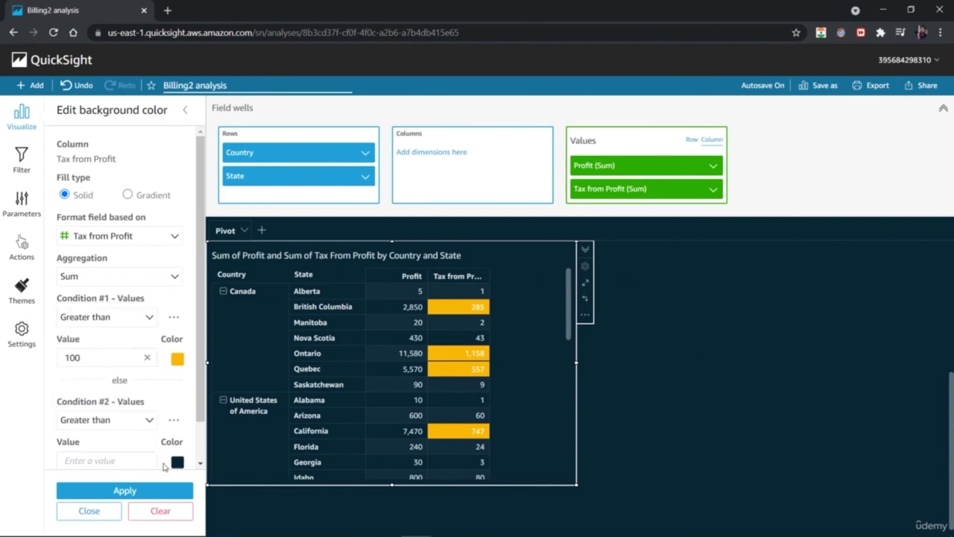
{"action": "left_click", "coordinate": [135, 460]}
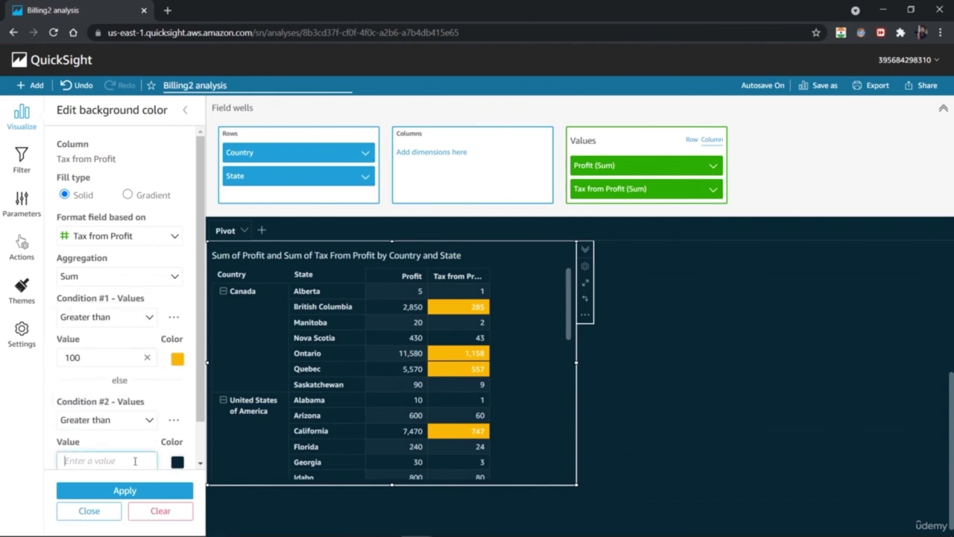
{"action": "type", "text": "1000"}
{"action": "left_click", "coordinate": [177, 462]}
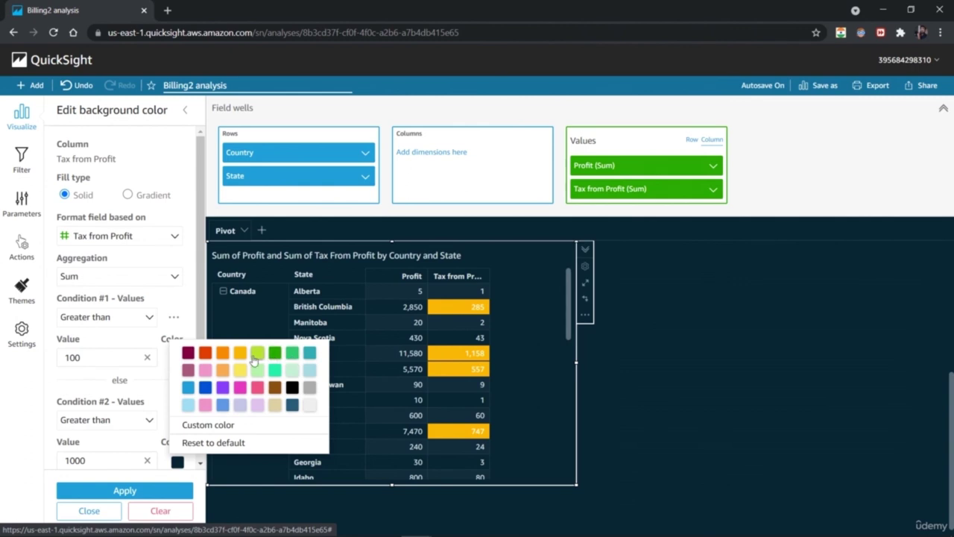
{"action": "left_click", "coordinate": [222, 358]}
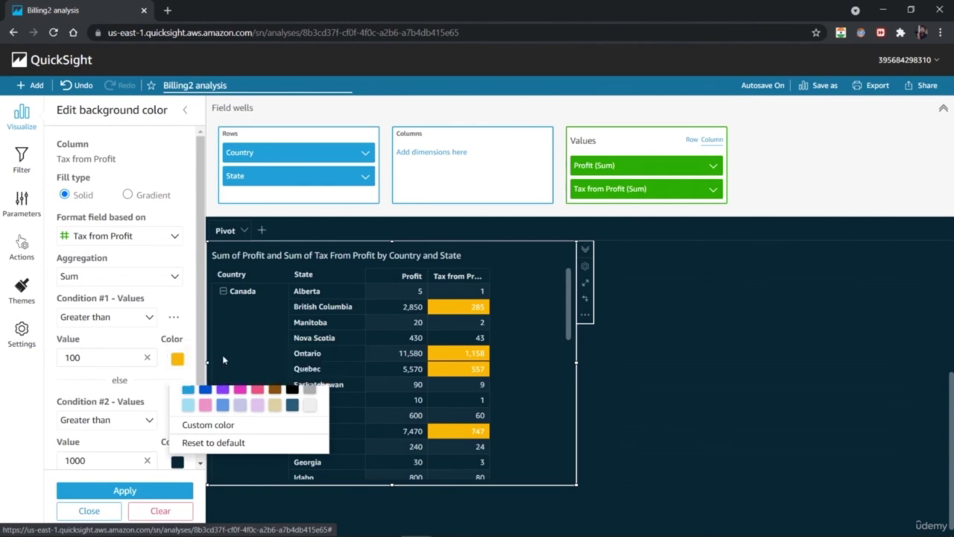
{"action": "left_click", "coordinate": [123, 490]}
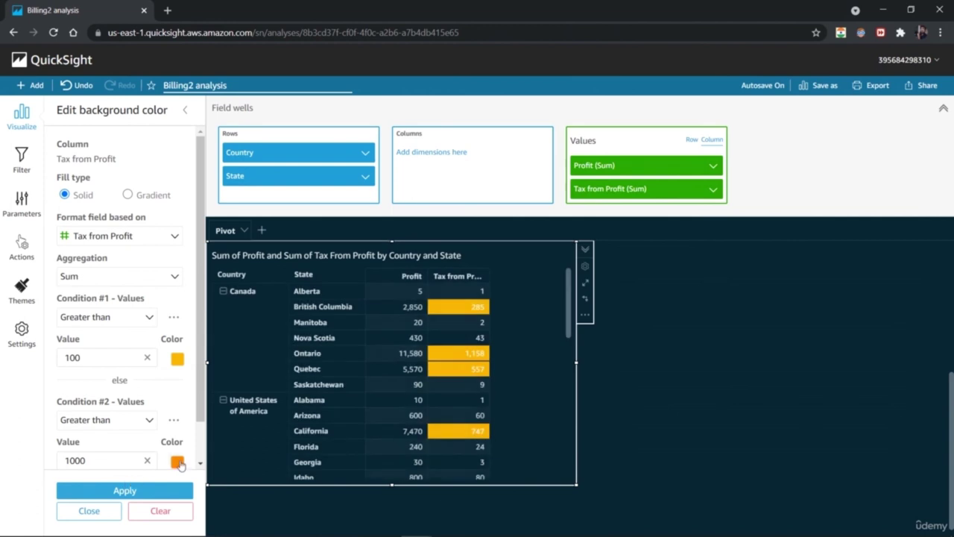
Try the first condition as Greater than or equal to, and as Less than 999
{"action": "left_click", "coordinate": [149, 318]}
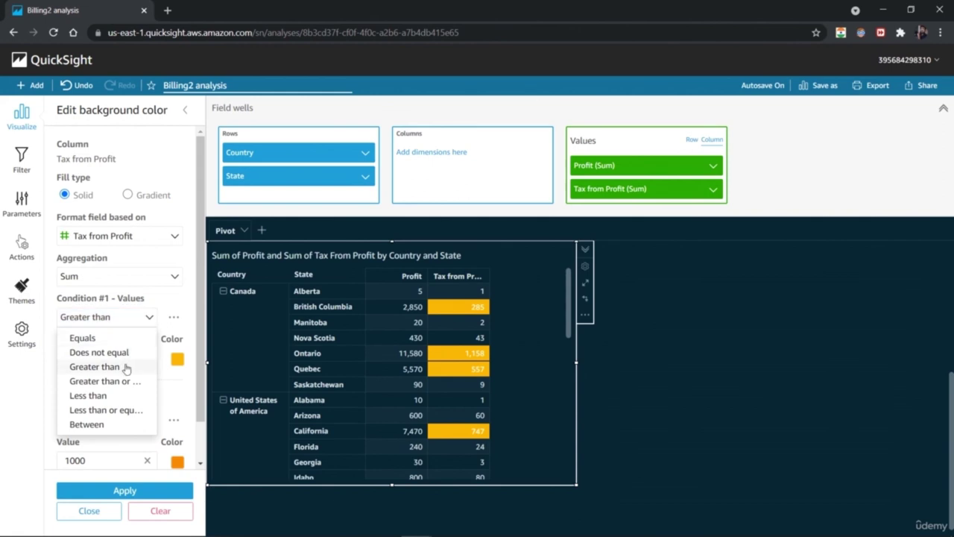
{"action": "left_click", "coordinate": [123, 383]}
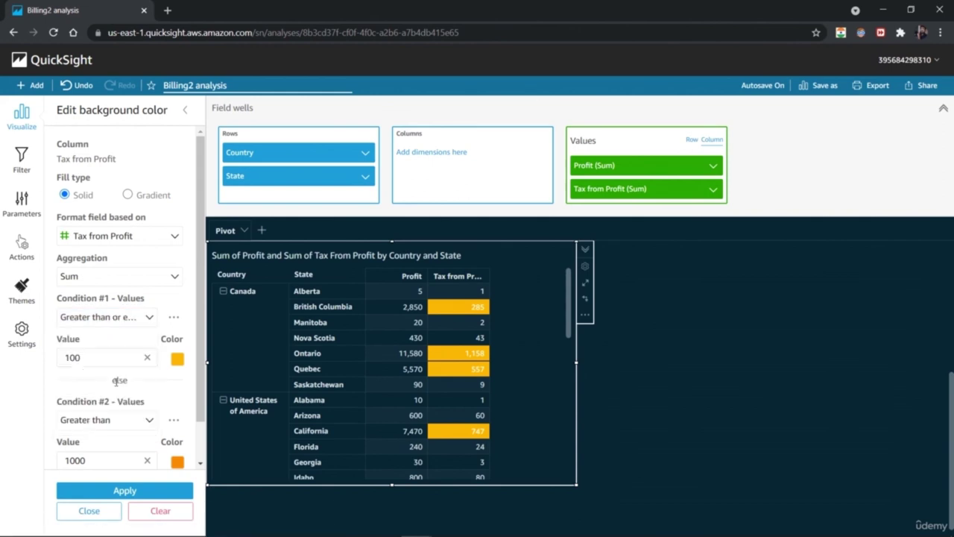
{"action": "left_click", "coordinate": [147, 318]}
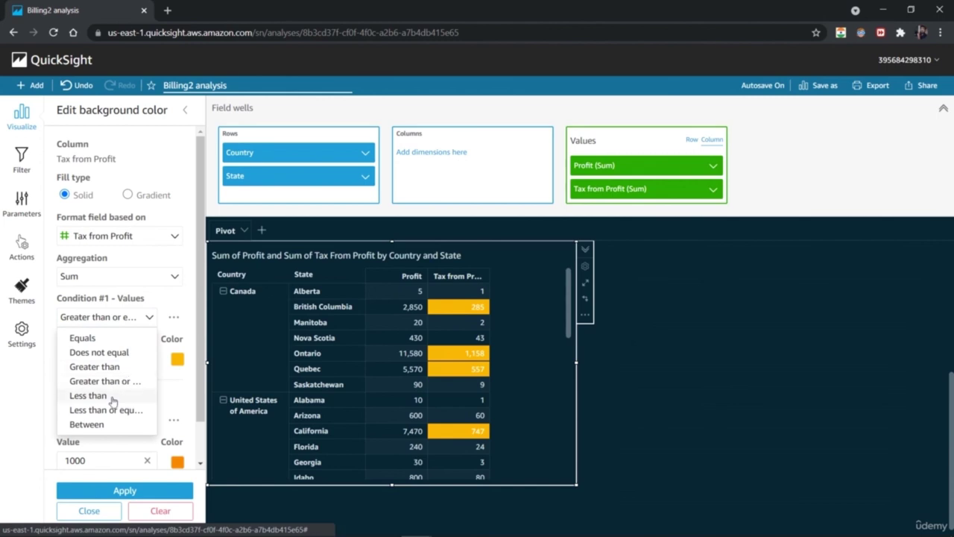
{"action": "left_click", "coordinate": [88, 395]}
{"action": "double_click", "coordinate": [65, 356]}
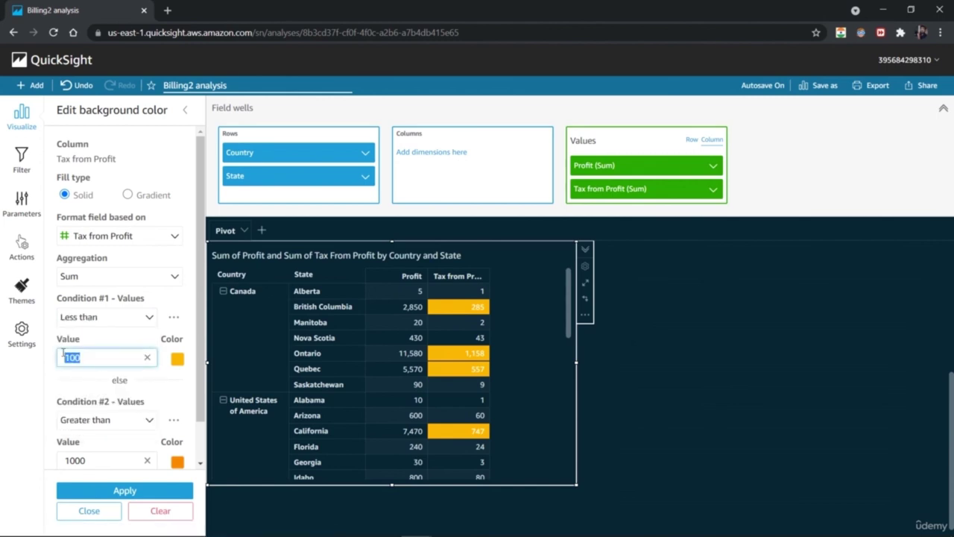
{"action": "type", "text": "999"}
Set the first condition to Between 100 and 999, apply it and check the highlighted rows throughout the pivot table
{"action": "left_click", "coordinate": [149, 317]}
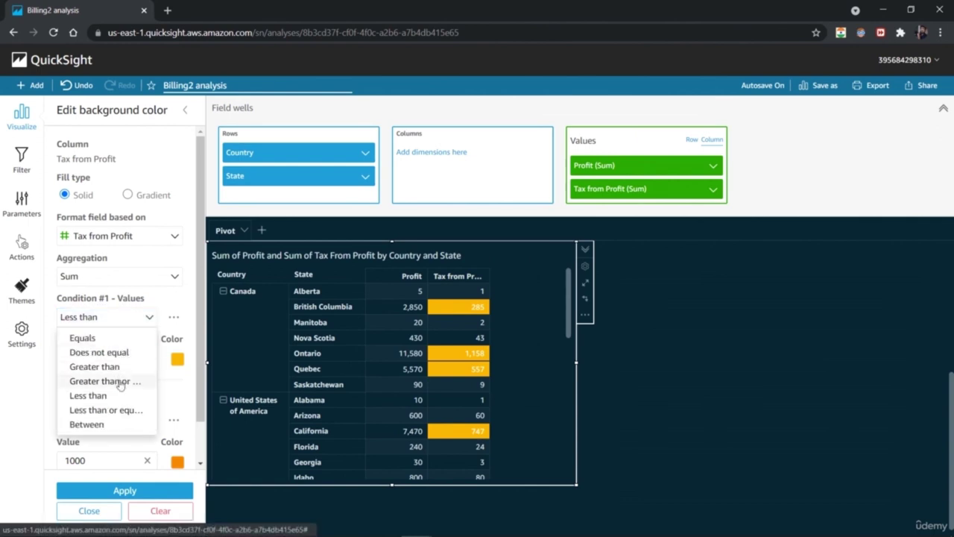
{"action": "left_click", "coordinate": [97, 425]}
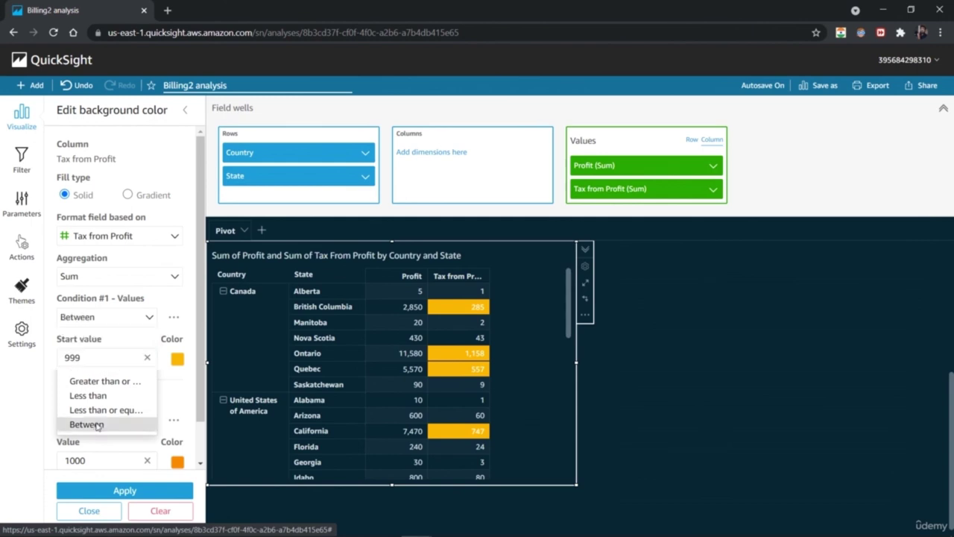
{"action": "double_click", "coordinate": [106, 358]}
{"action": "type", "text": "100"}
{"action": "left_click", "coordinate": [89, 396]}
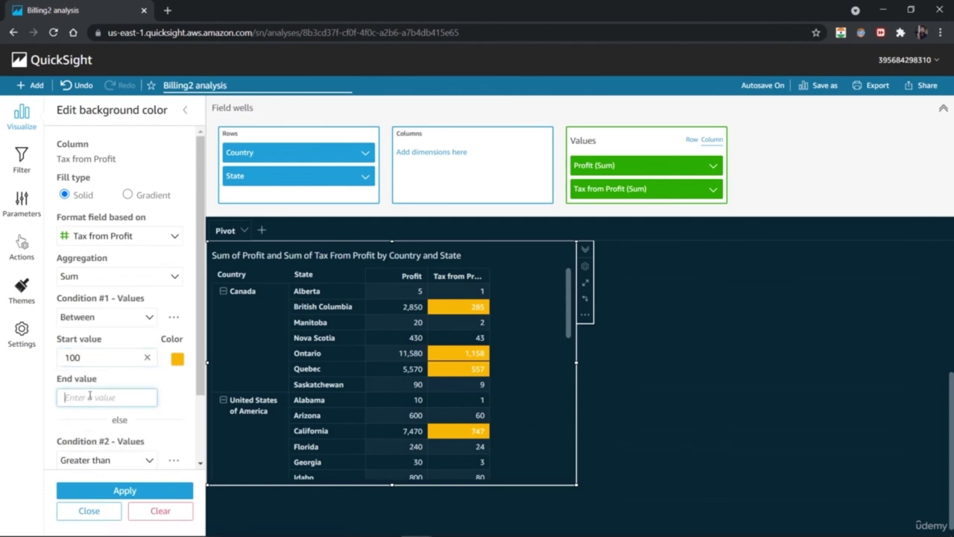
{"action": "type", "text": "999"}
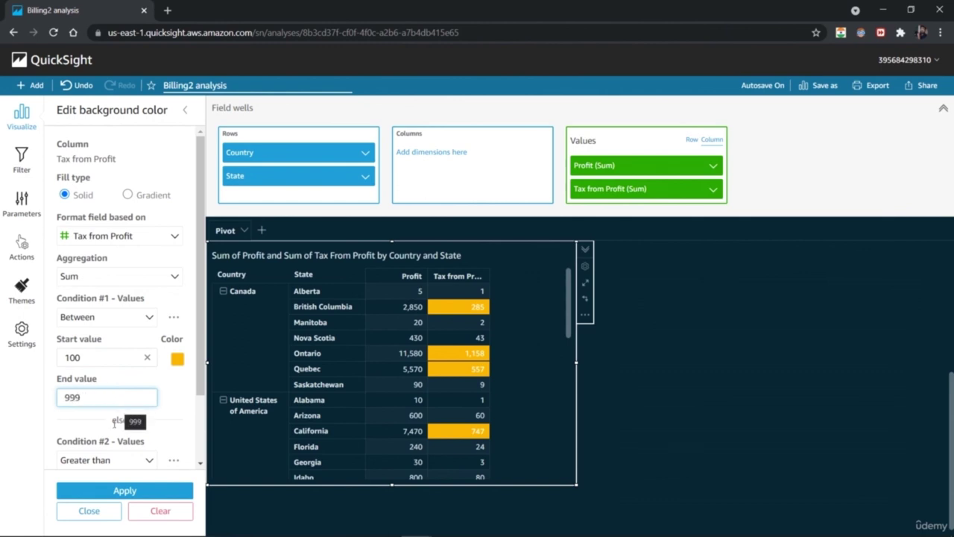
{"action": "left_click", "coordinate": [120, 489]}
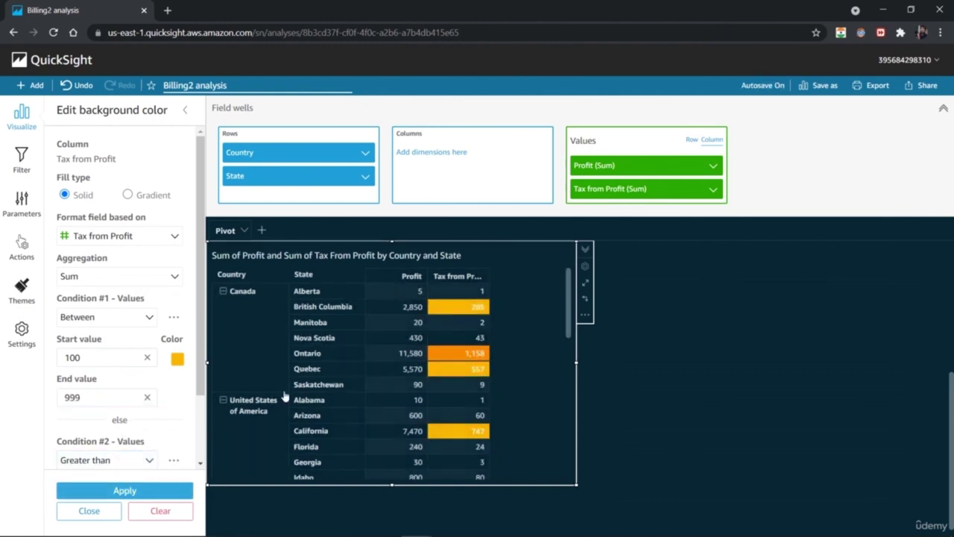
{"action": "scroll", "coordinate": [570, 331], "scroll_direction": "down", "scroll_amount": 10}
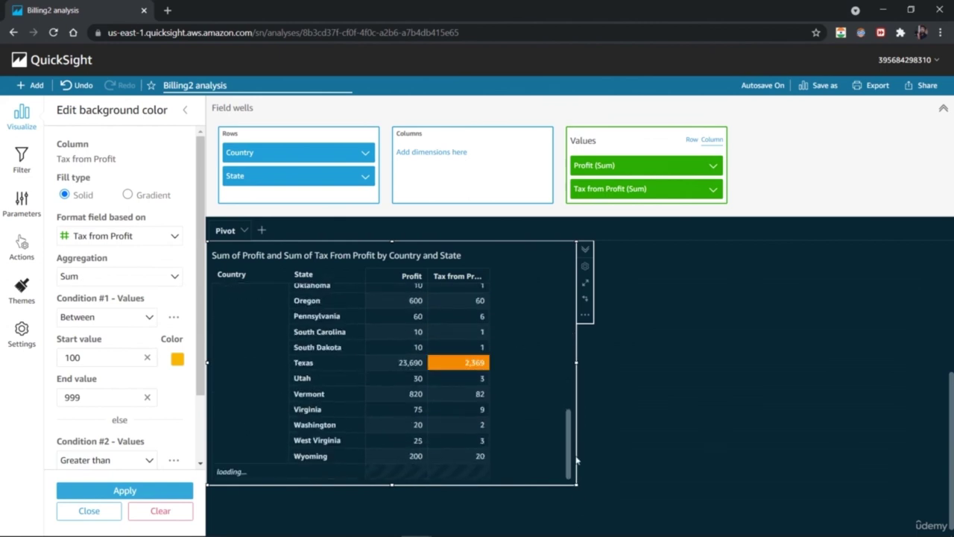
{"action": "scroll", "coordinate": [562, 313], "scroll_direction": "up", "scroll_amount": 6}
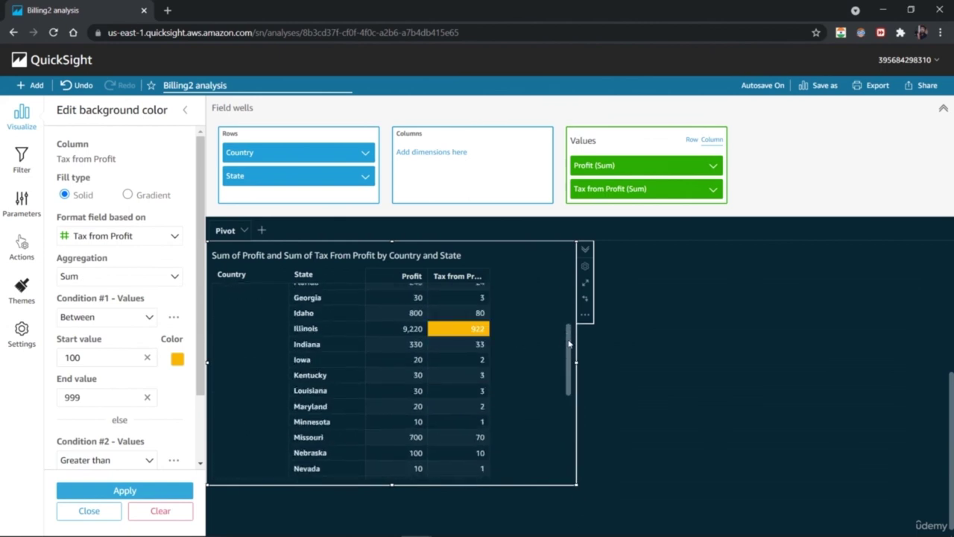
{"action": "scroll", "coordinate": [567, 352], "scroll_direction": "up", "scroll_amount": 5}
Change the fill color of the Between 100 and 999 condition to light yellow and apply it
{"action": "scroll", "coordinate": [168, 408], "scroll_direction": "down", "scroll_amount": 2}
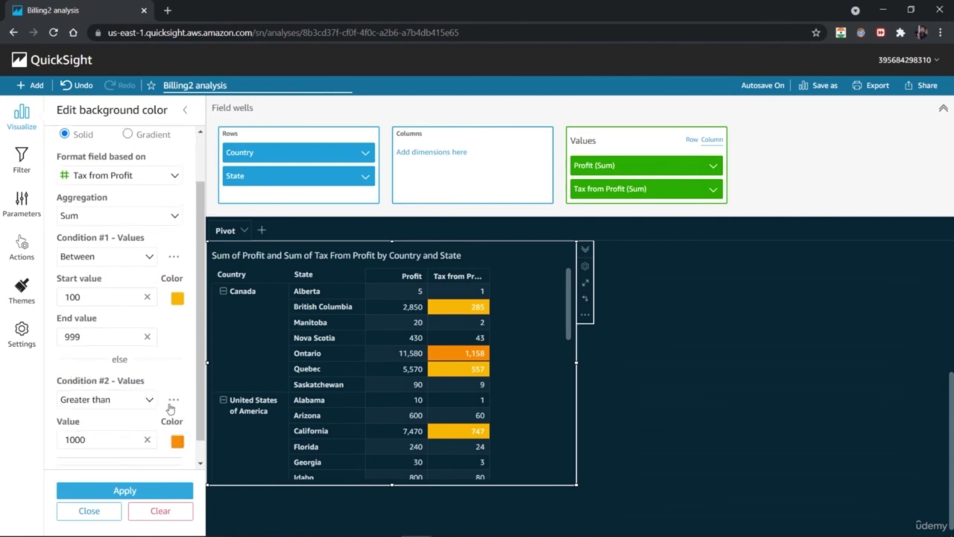
{"action": "left_click", "coordinate": [176, 441]}
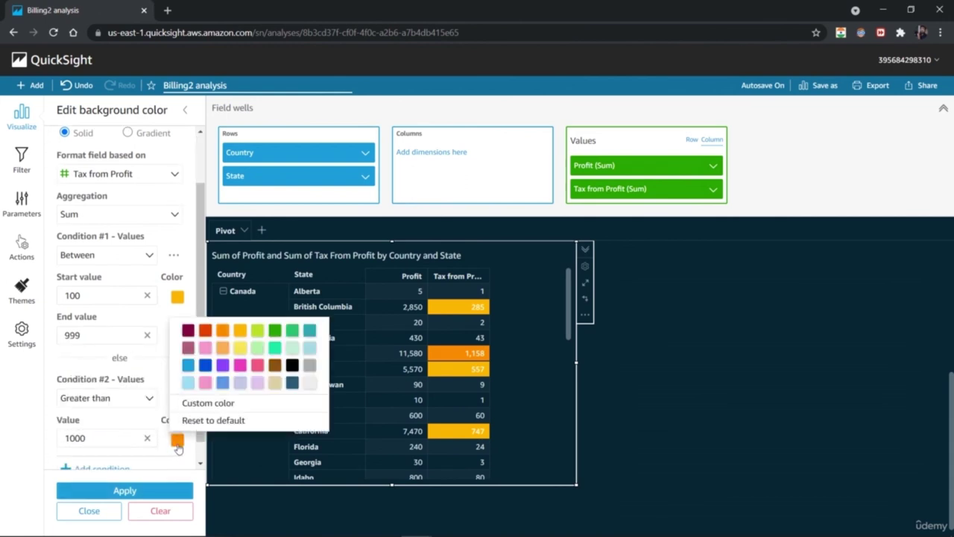
{"action": "left_click", "coordinate": [176, 441]}
{"action": "left_click", "coordinate": [177, 296]}
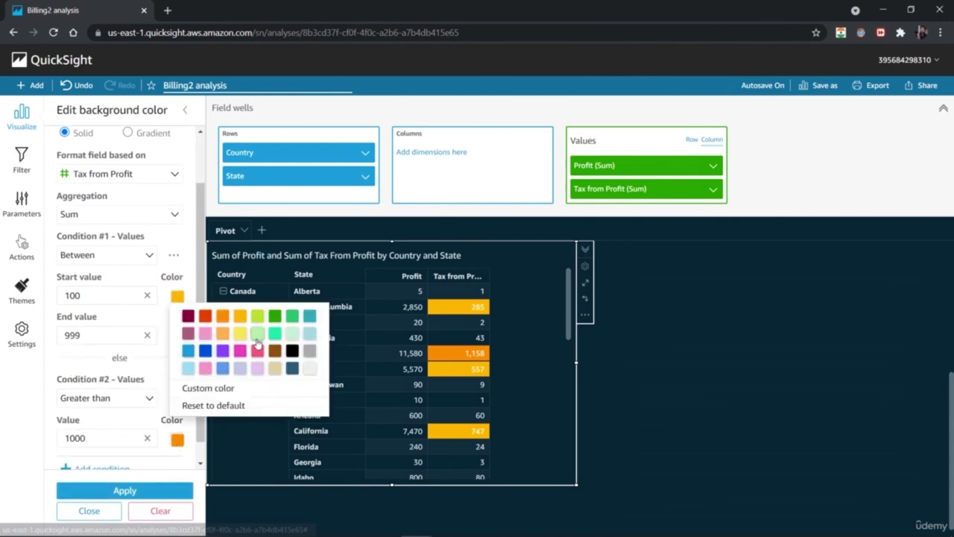
{"action": "left_click", "coordinate": [240, 333]}
{"action": "left_click", "coordinate": [139, 490]}
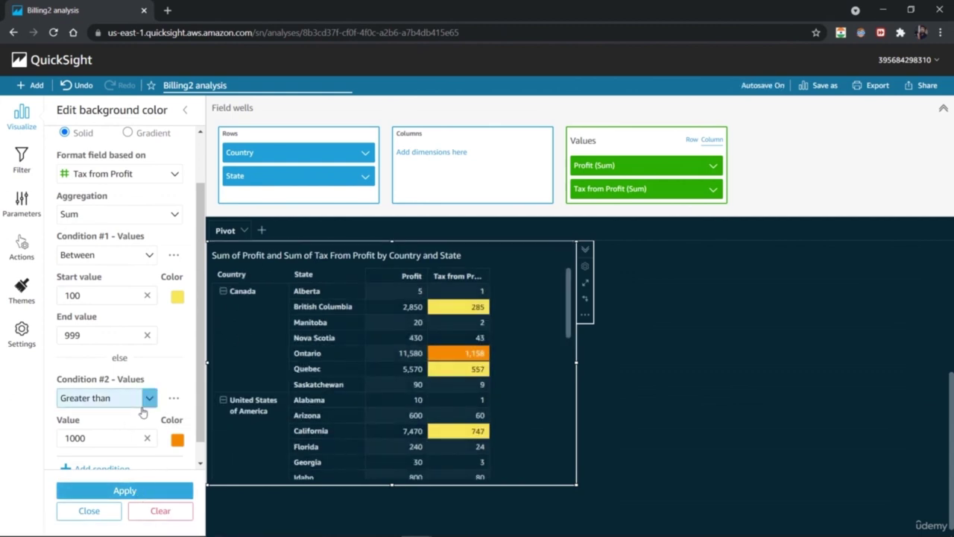
{"action": "left_click", "coordinate": [158, 493]}
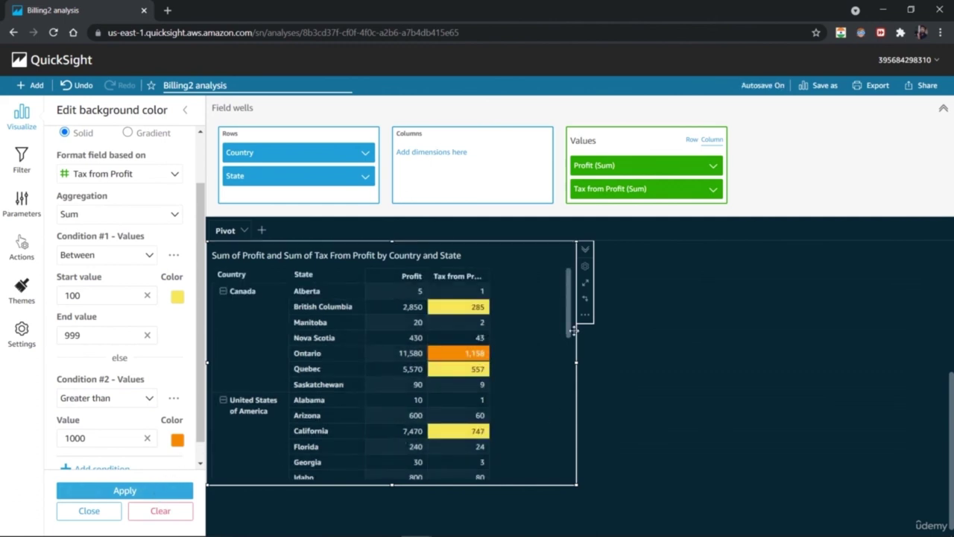
Widen the Tax from Profit column until its full heading fits, and review the highlighted rows and condition settings
{"action": "left_click_drag", "start_coordinate": [491, 274], "coordinate": [538, 275]}
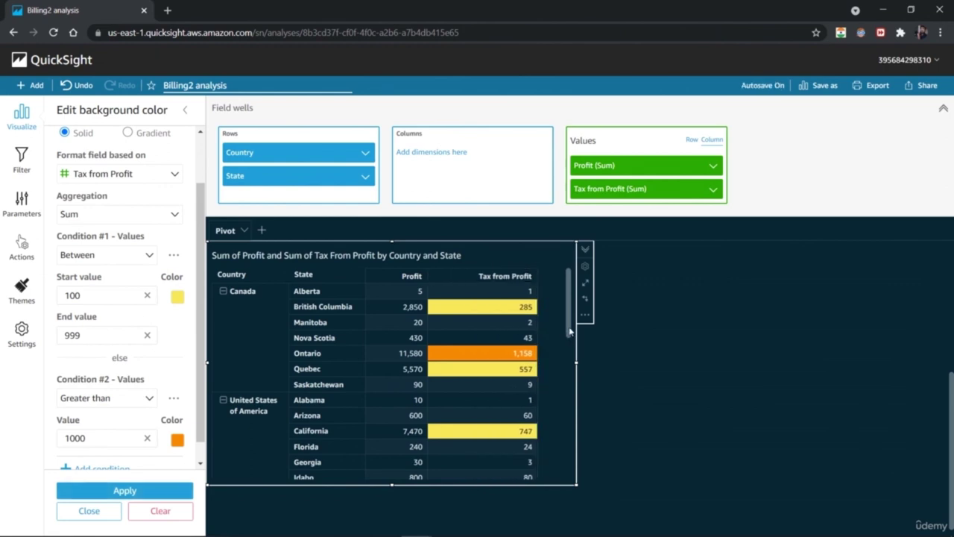
{"action": "scroll", "coordinate": [570, 333], "scroll_direction": "down", "scroll_amount": 10}
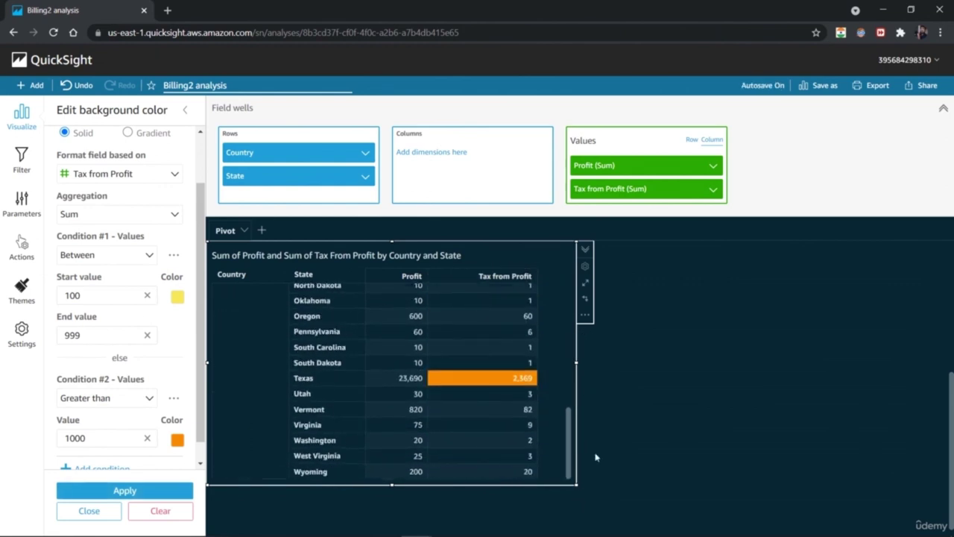
{"action": "left_click_drag", "start_coordinate": [570, 426], "coordinate": [550, 271]}
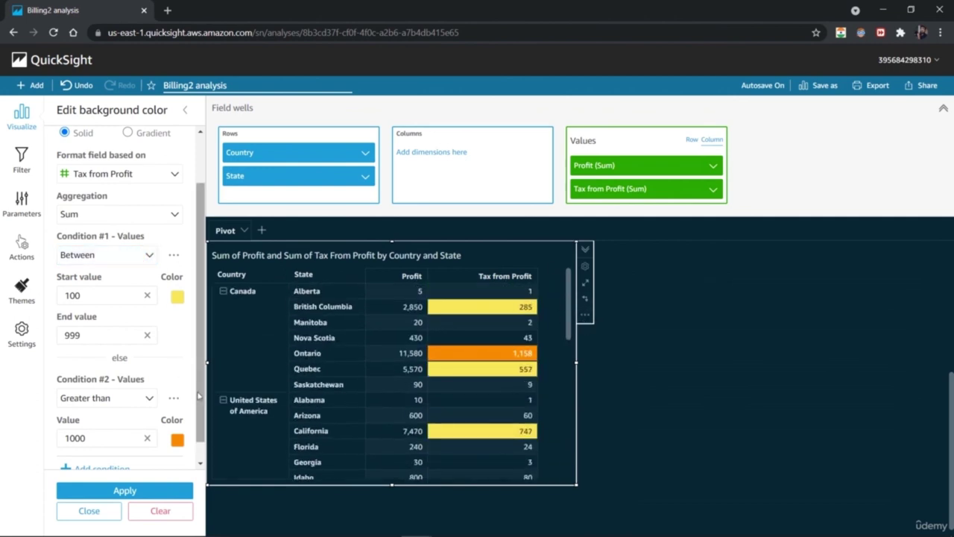
{"action": "left_click_drag", "start_coordinate": [199, 395], "coordinate": [198, 349]}
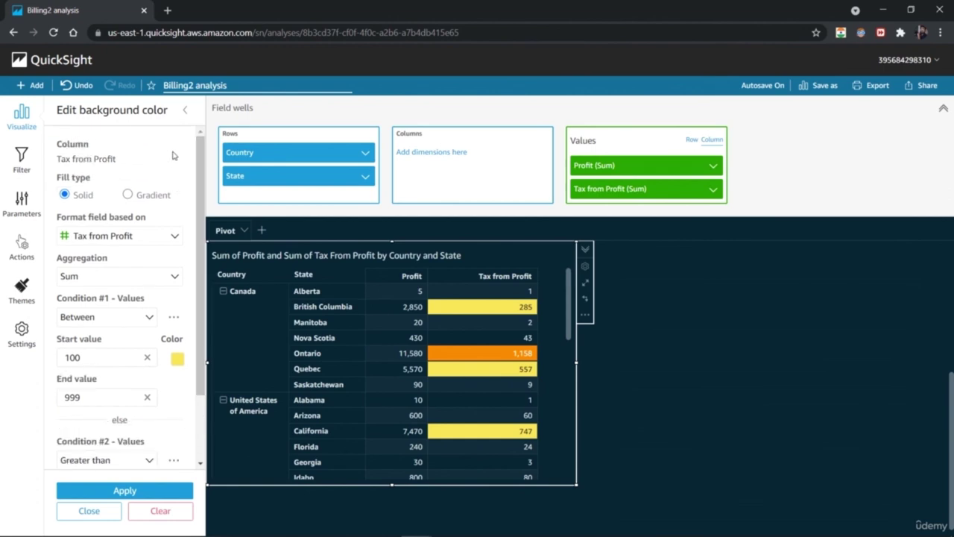